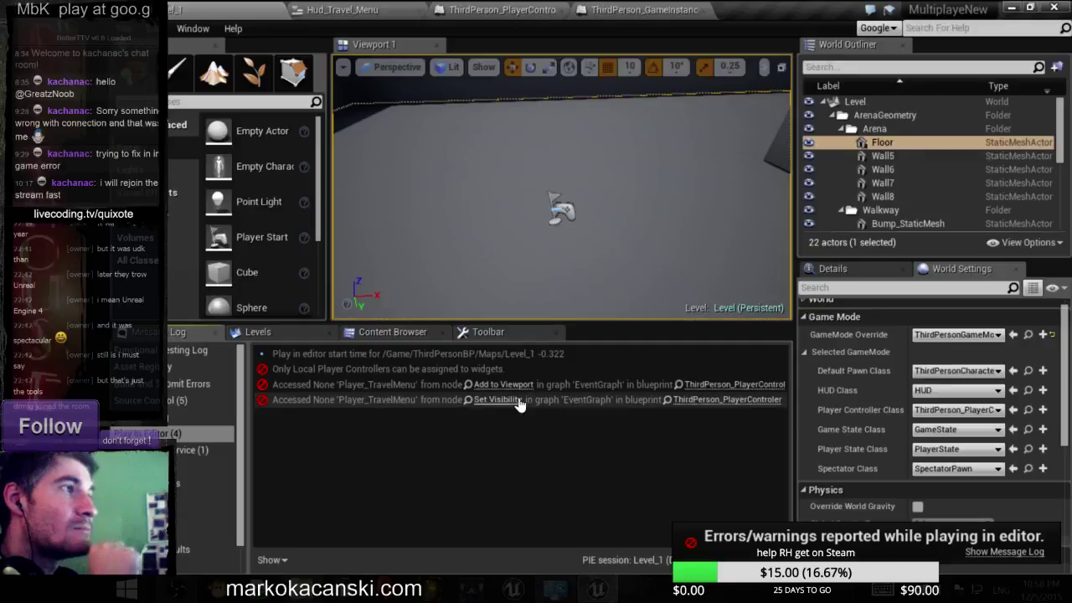
- Check Player_Client_createHud's replication setting in the player controller blueprint, then compile it
{"action": "left_click", "coordinate": [502, 384]}
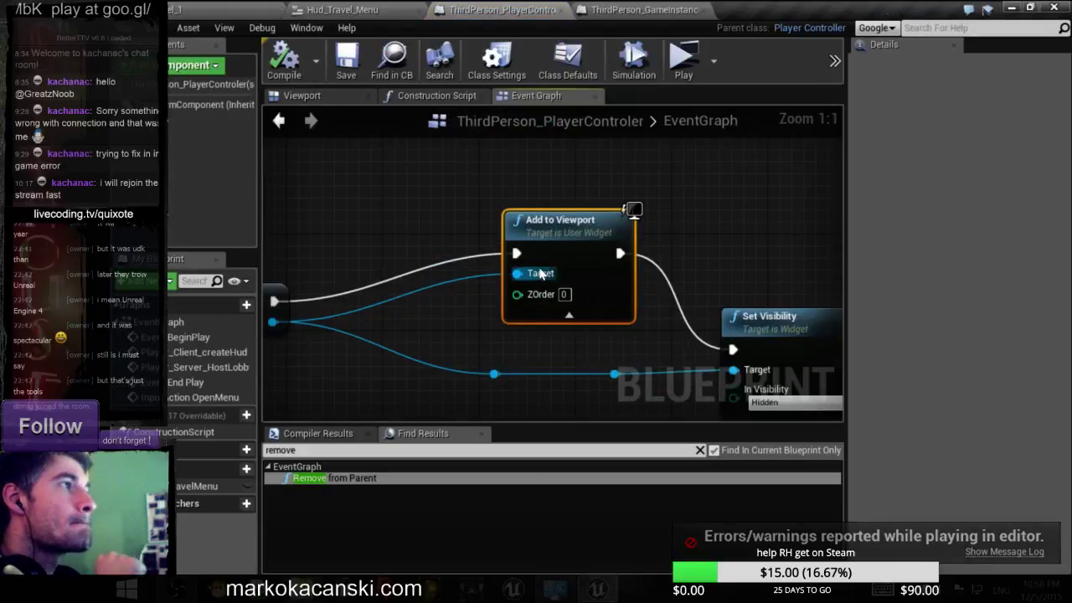
{"action": "scroll", "coordinate": [662, 233], "scroll_direction": "down", "scroll_amount": 4}
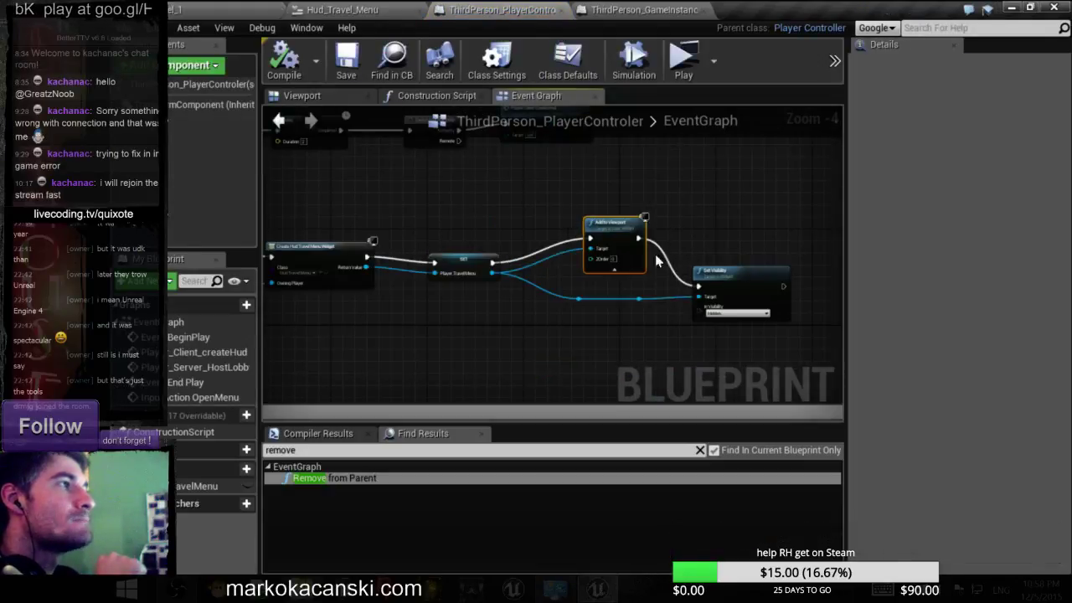
{"action": "right_click_drag", "start_coordinate": [488, 302], "coordinate": [755, 316]}
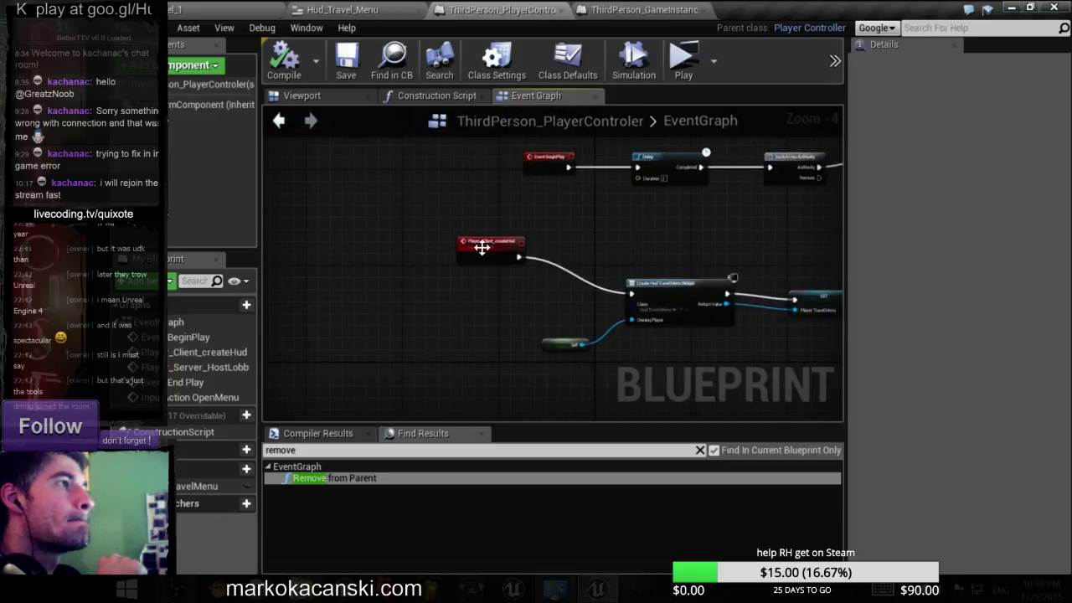
{"action": "left_click", "coordinate": [482, 247]}
{"action": "left_click", "coordinate": [970, 135]}
{"action": "left_click", "coordinate": [954, 177]}
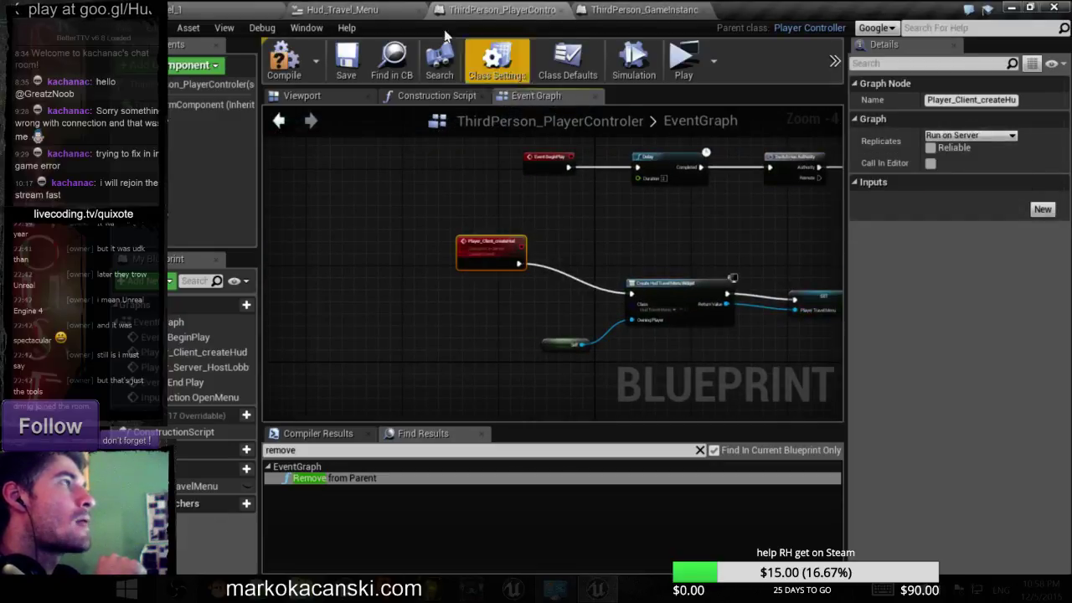
{"action": "left_click", "coordinate": [284, 58]}
- Back in the level editor, start a multiplayer Play-in-Editor session
{"action": "left_click", "coordinate": [178, 10]}
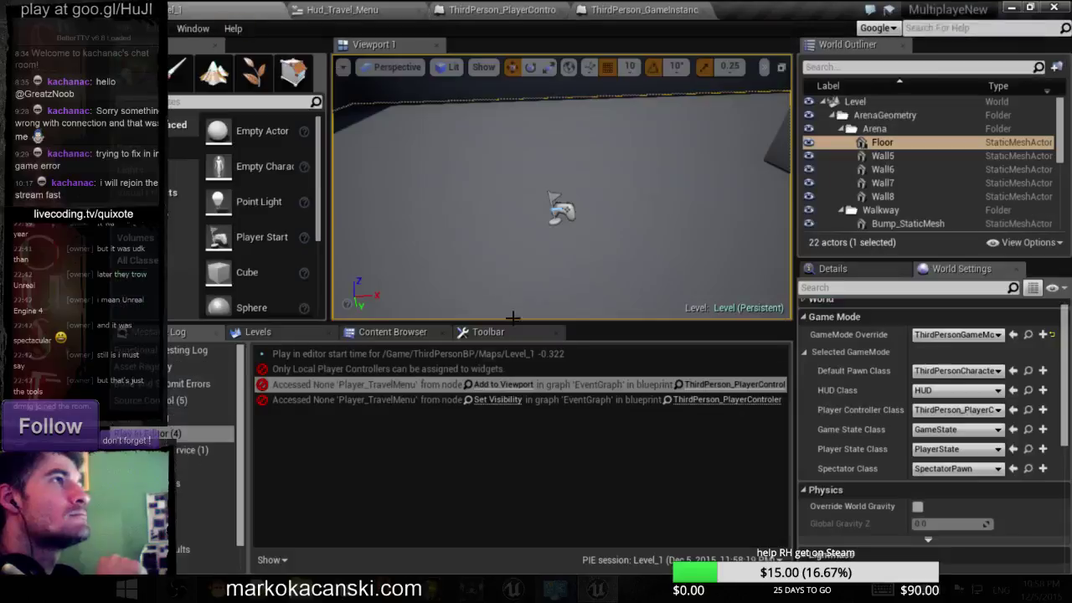
{"action": "left_click", "coordinate": [486, 334]}
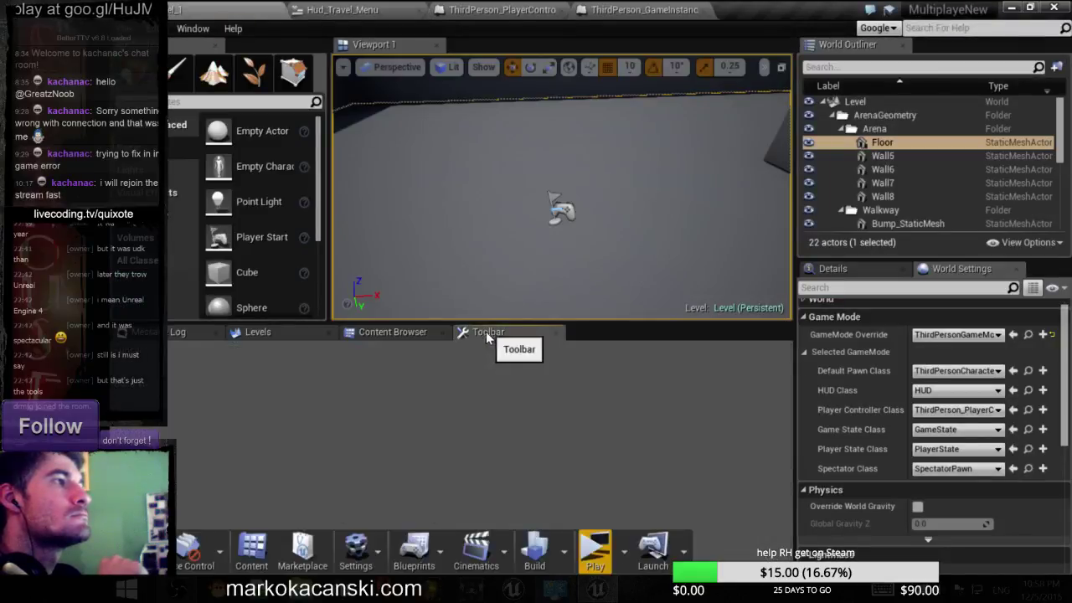
{"action": "left_click", "coordinate": [595, 549]}
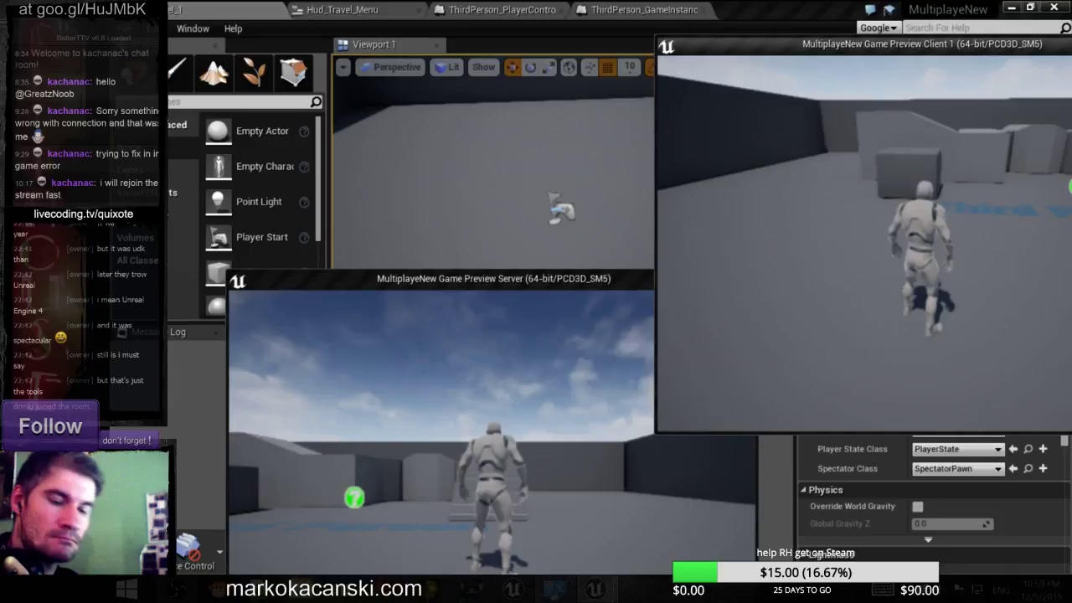
- In the server preview, open the menu with M, choose Host Lobby, then stop the play session
{"action": "key", "text": "alt+Tab"}
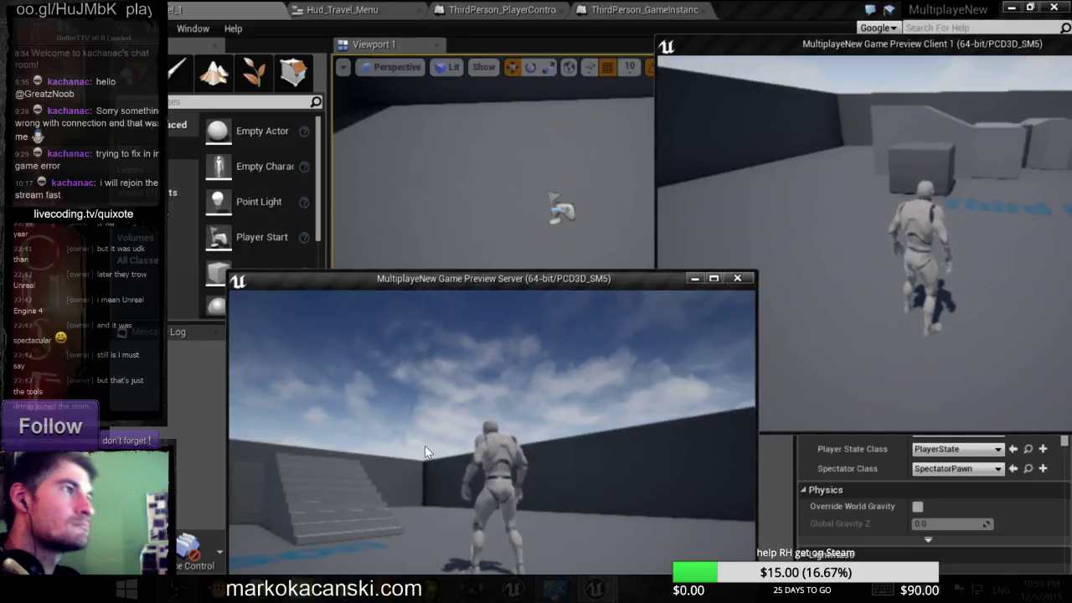
{"action": "key", "text": "m"}
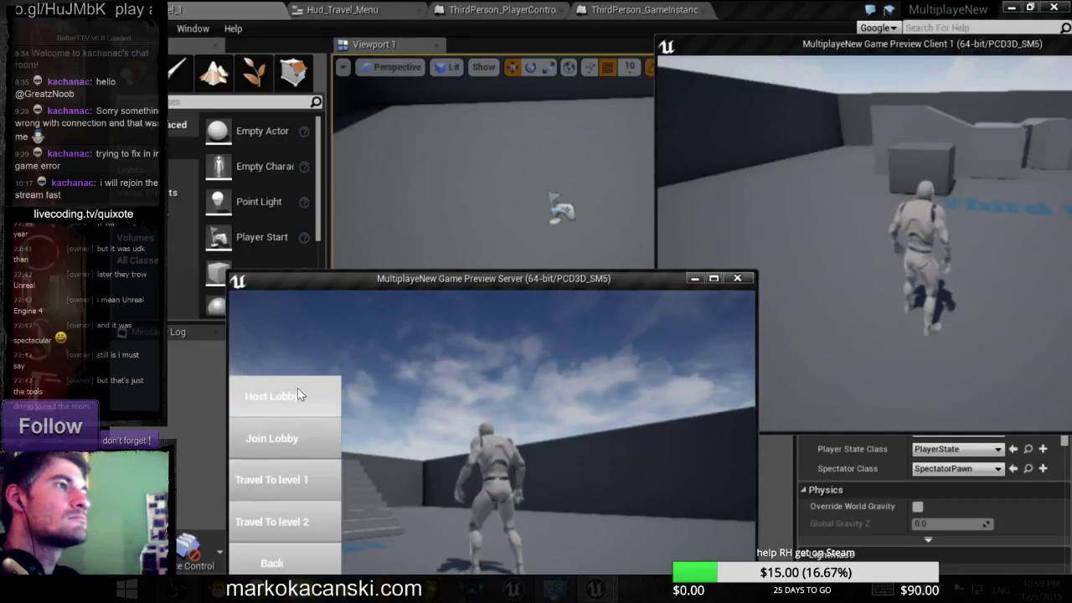
{"action": "left_click", "coordinate": [299, 395]}
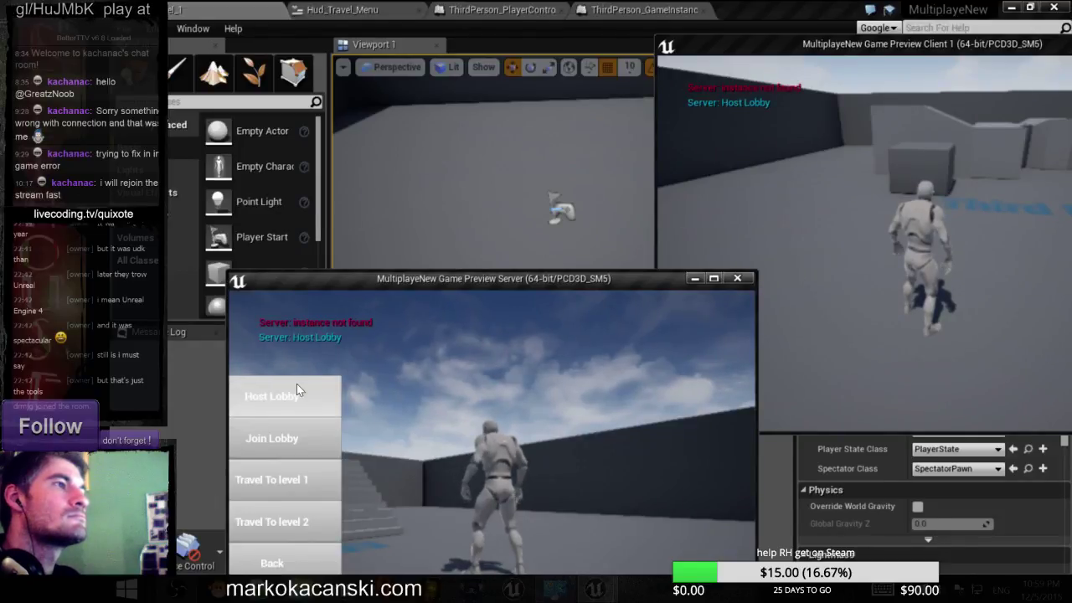
{"action": "left_click", "coordinate": [738, 279]}
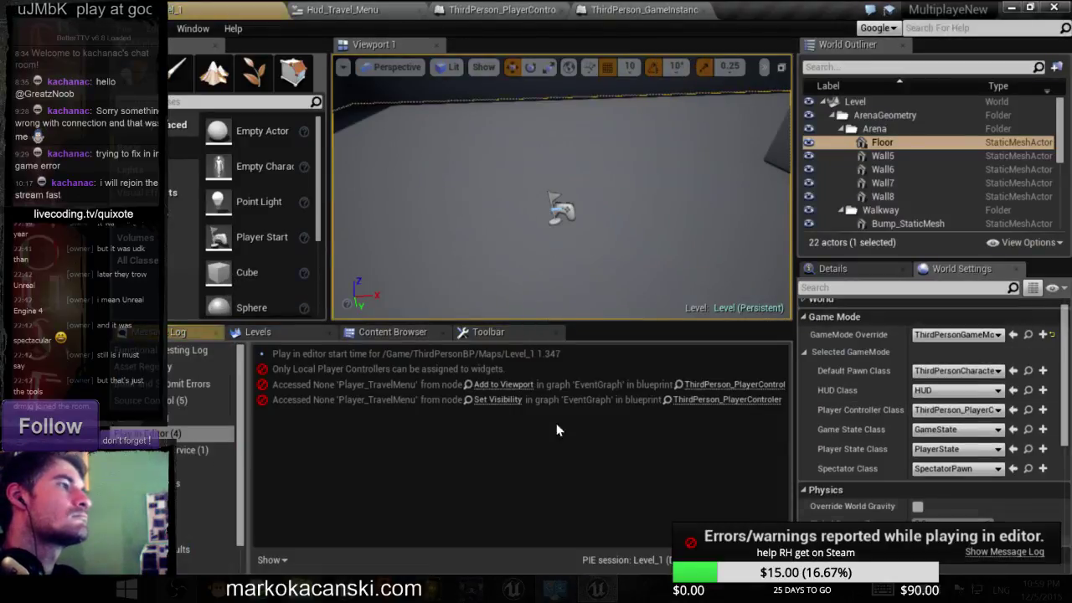
- From the log link, switch Player_Client_createHud's Replicates to Not Replicated and compile the blueprint
{"action": "left_click", "coordinate": [494, 385]}
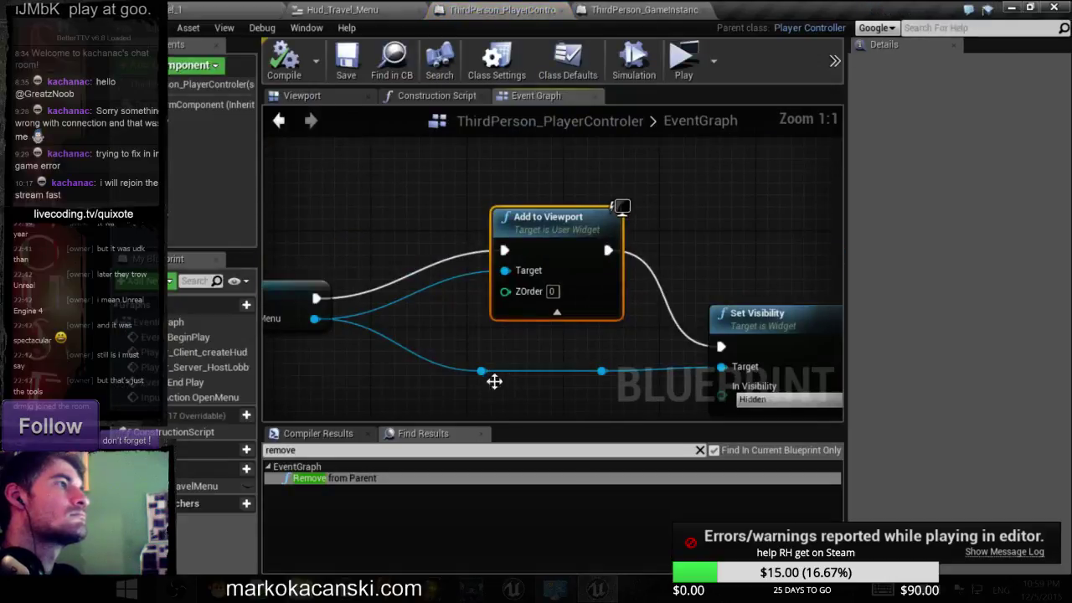
{"action": "scroll", "coordinate": [494, 382], "scroll_direction": "down", "scroll_amount": 1}
{"action": "scroll", "coordinate": [446, 222], "scroll_direction": "down", "scroll_amount": 3}
{"action": "scroll", "coordinate": [402, 276], "scroll_direction": "up", "scroll_amount": 1}
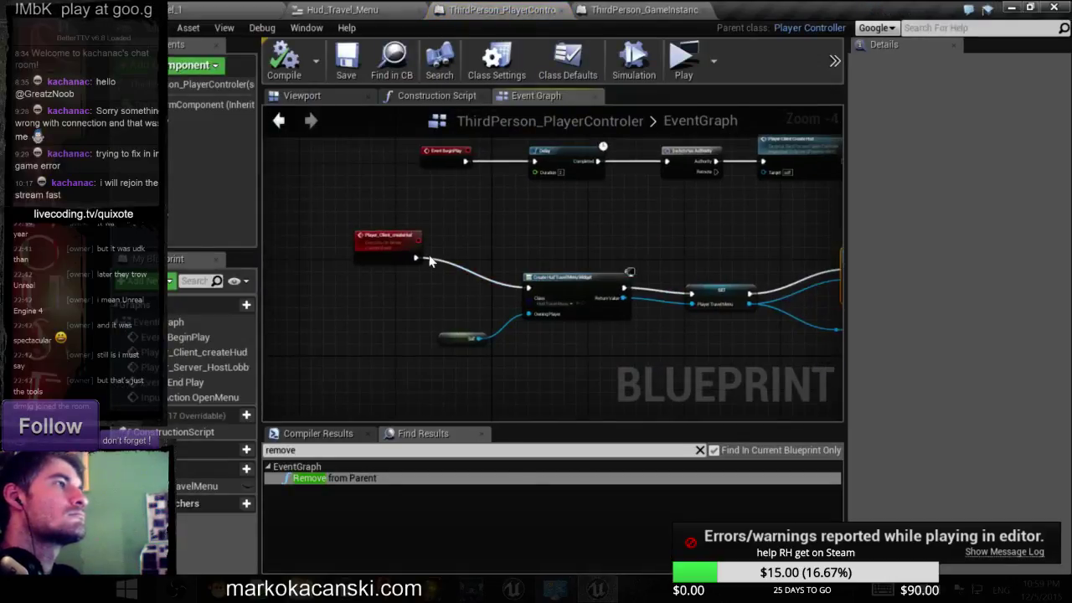
{"action": "scroll", "coordinate": [402, 277], "scroll_direction": "up", "scroll_amount": 2}
{"action": "left_click", "coordinate": [397, 248]}
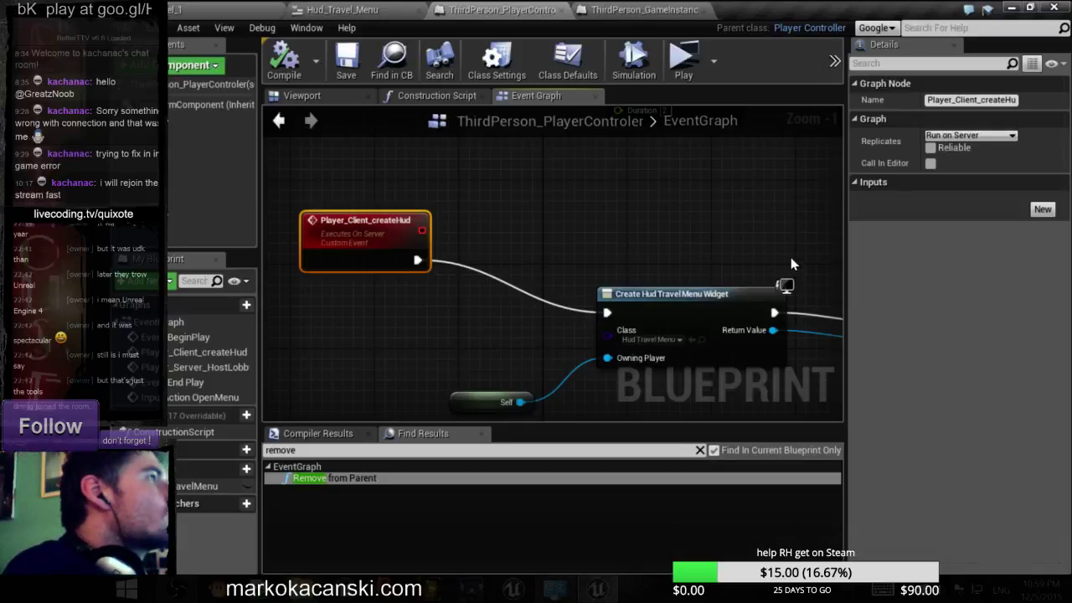
{"action": "left_click", "coordinate": [952, 137]}
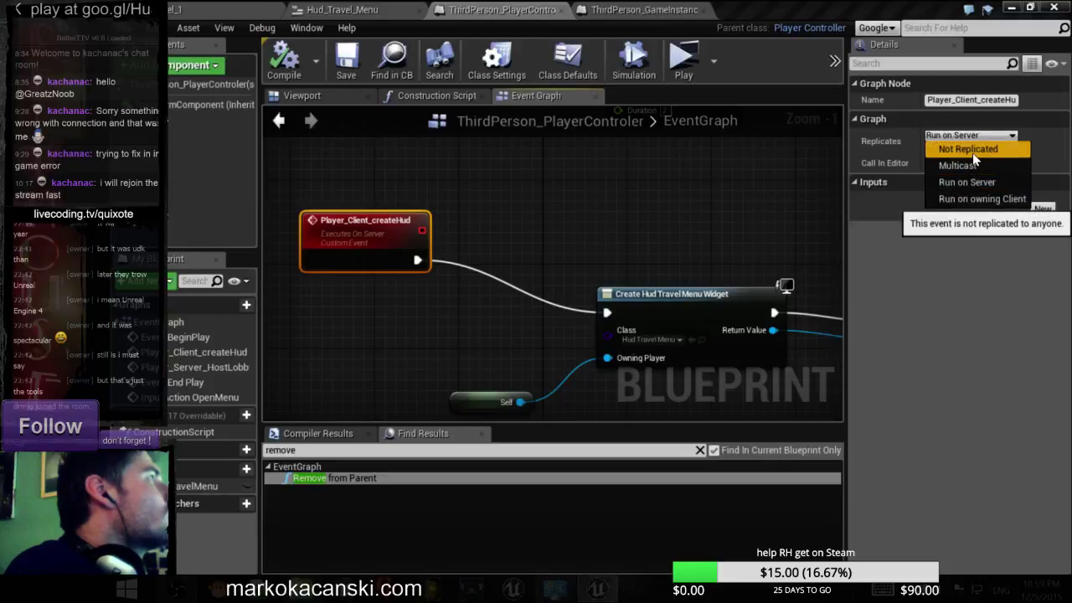
{"action": "left_click", "coordinate": [972, 150]}
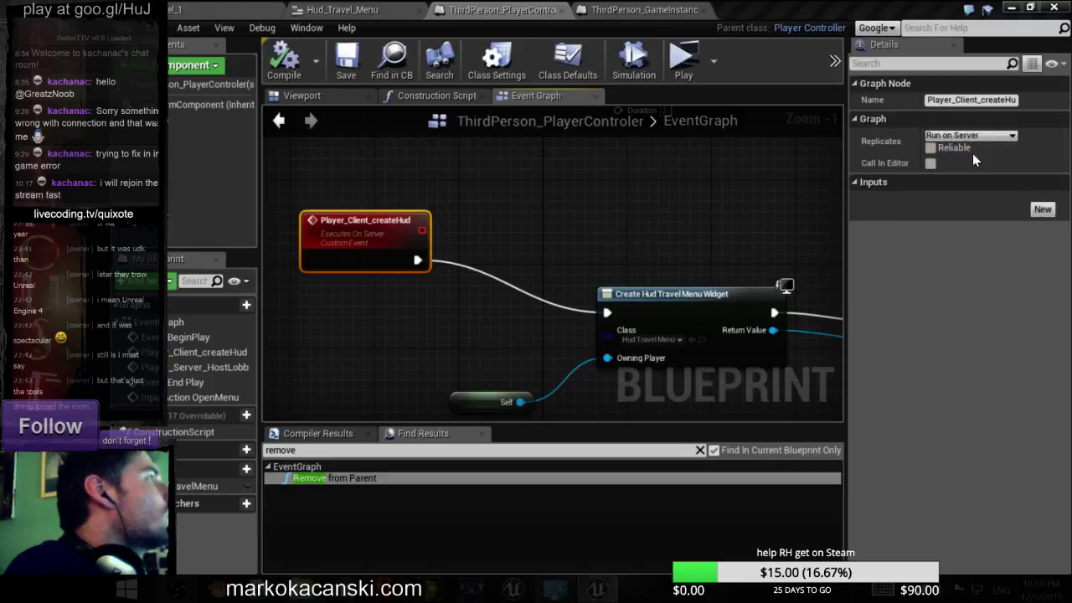
{"action": "left_click", "coordinate": [289, 59]}
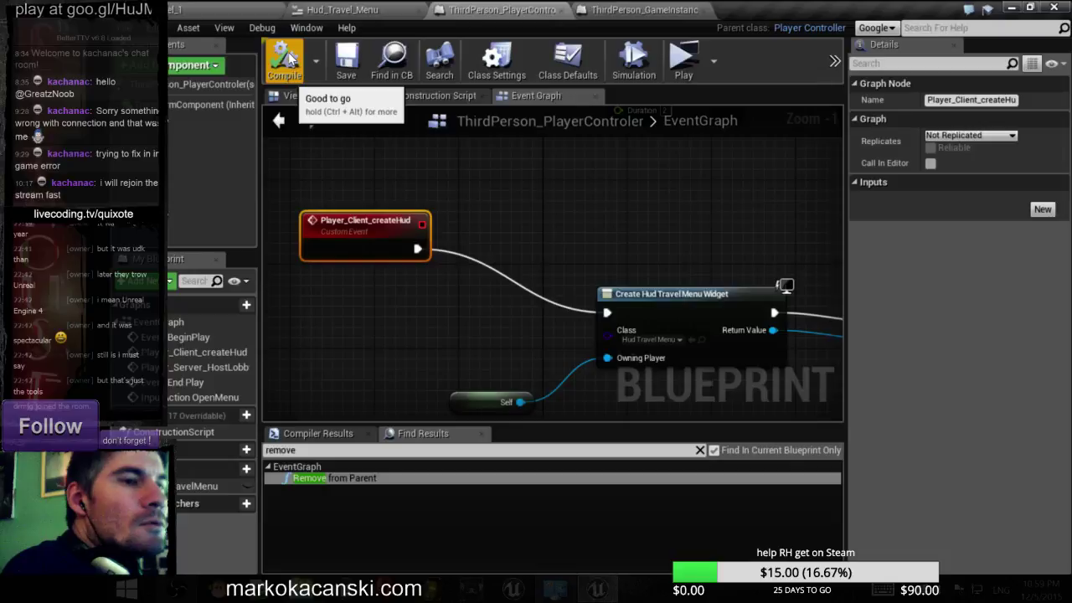
{"action": "scroll", "coordinate": [564, 205], "scroll_direction": "down", "scroll_amount": 2}
{"action": "scroll", "coordinate": [593, 232], "scroll_direction": "down", "scroll_amount": 1}
{"action": "scroll", "coordinate": [544, 226], "scroll_direction": "up", "scroll_amount": 1}
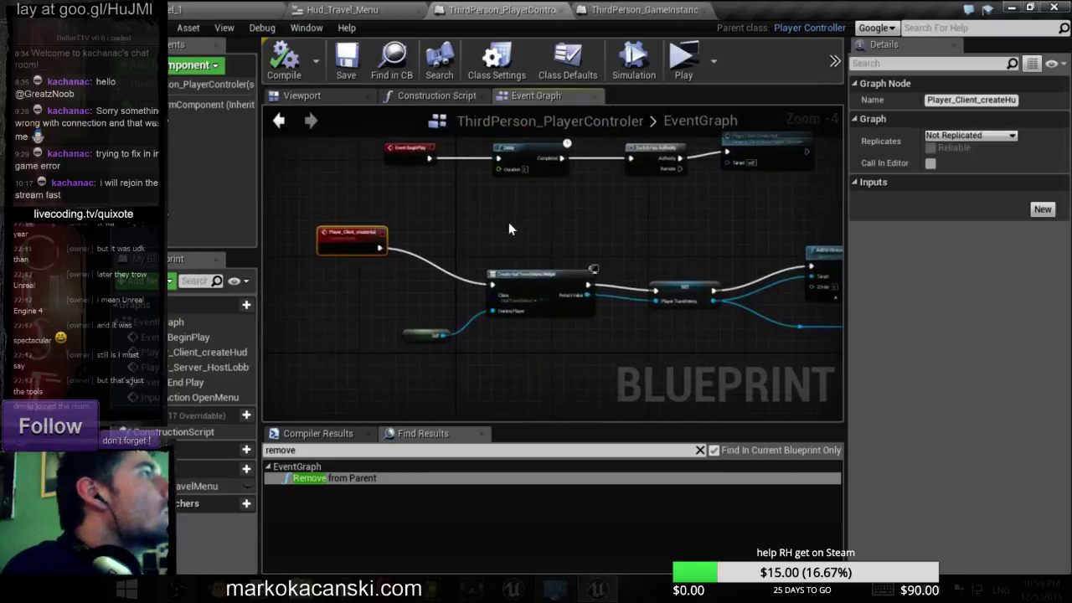
{"action": "scroll", "coordinate": [508, 222], "scroll_direction": "up", "scroll_amount": 3}
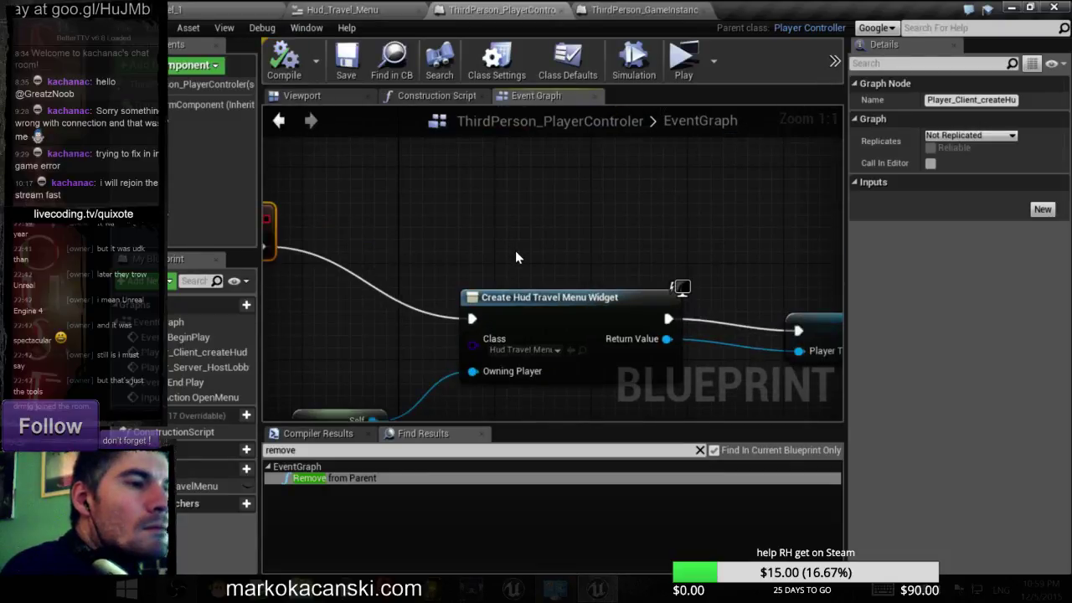
{"action": "scroll", "coordinate": [515, 258], "scroll_direction": "down", "scroll_amount": 5}
{"action": "mouse_move", "coordinate": [596, 303]}
{"action": "right_mouse_down"}
{"action": "mouse_move", "coordinate": [510, 113]}
{"action": "mouse_move", "coordinate": [622, 112]}
{"action": "right_mouse_up"}
{"action": "scroll", "coordinate": [536, 108], "scroll_direction": "up", "scroll_amount": 1}
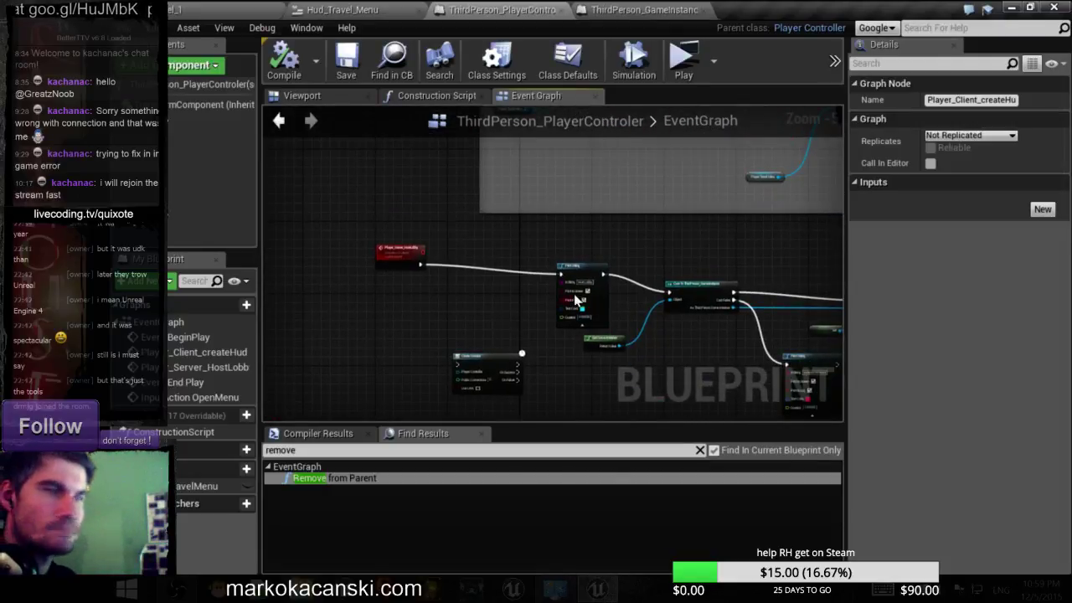
{"action": "right_click_drag", "start_coordinate": [685, 269], "coordinate": [442, 223]}
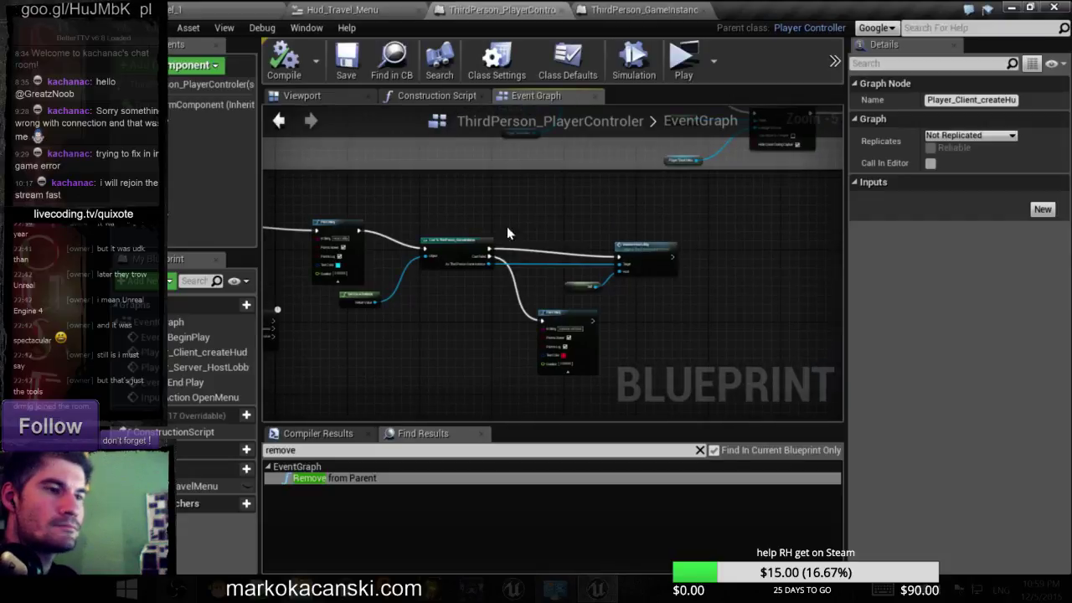
{"action": "scroll", "coordinate": [636, 259], "scroll_direction": "up", "scroll_amount": 2}
{"action": "scroll", "coordinate": [659, 301], "scroll_direction": "up", "scroll_amount": 1}
{"action": "scroll", "coordinate": [657, 314], "scroll_direction": "up", "scroll_amount": 1}
{"action": "scroll", "coordinate": [658, 314], "scroll_direction": "up", "scroll_amount": 1}
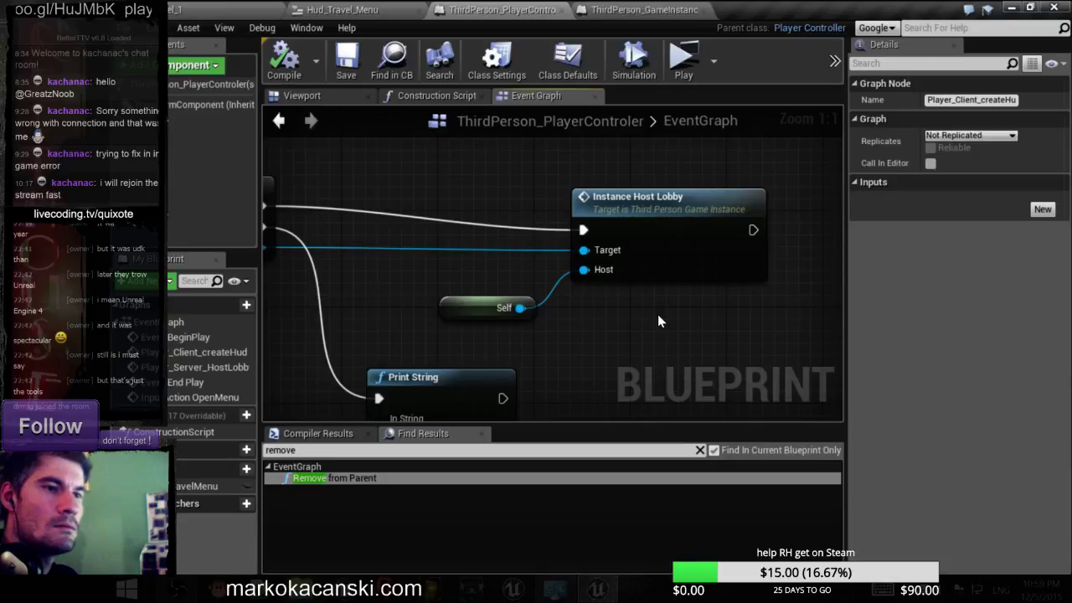
{"action": "scroll", "coordinate": [658, 314], "scroll_direction": "down", "scroll_amount": 2}
{"action": "scroll", "coordinate": [657, 314], "scroll_direction": "down", "scroll_amount": 1}
{"action": "scroll", "coordinate": [632, 307], "scroll_direction": "down", "scroll_amount": 4}
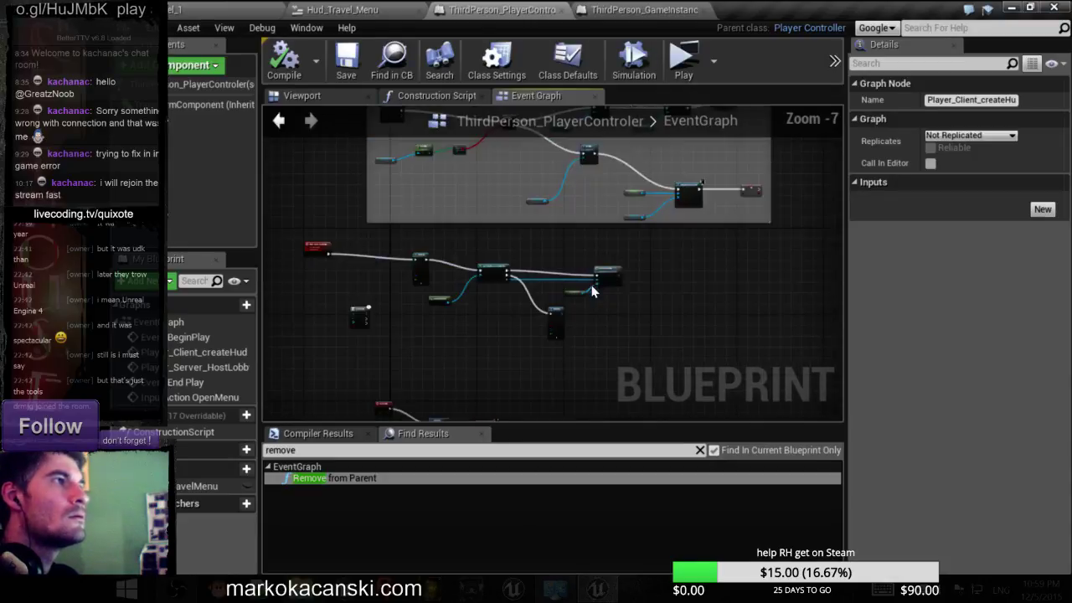
{"action": "scroll", "coordinate": [591, 289], "scroll_direction": "up", "scroll_amount": 3}
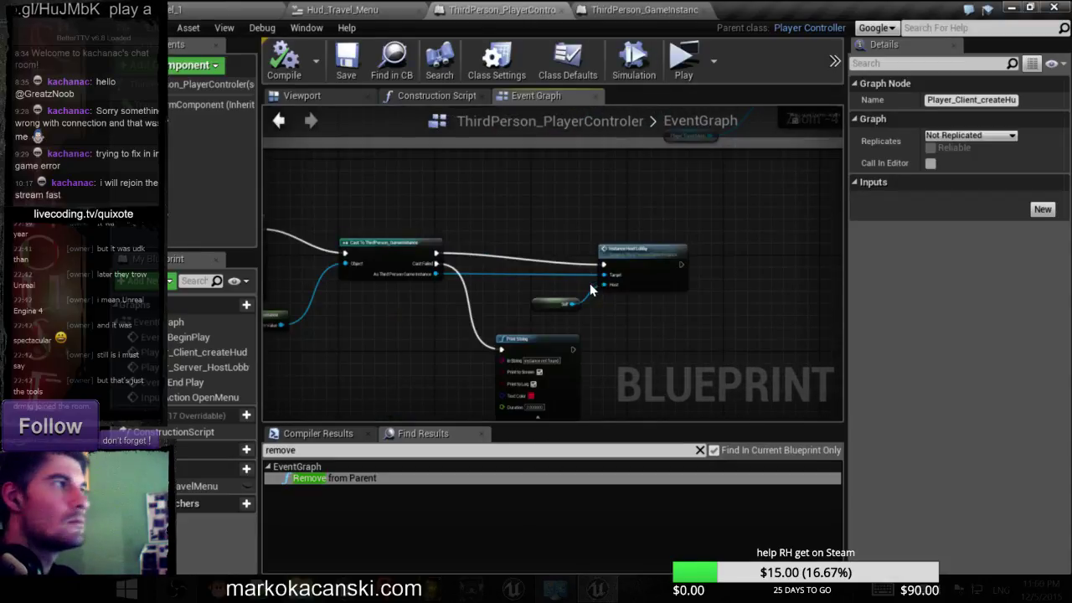
{"action": "scroll", "coordinate": [590, 291], "scroll_direction": "down", "scroll_amount": 3}
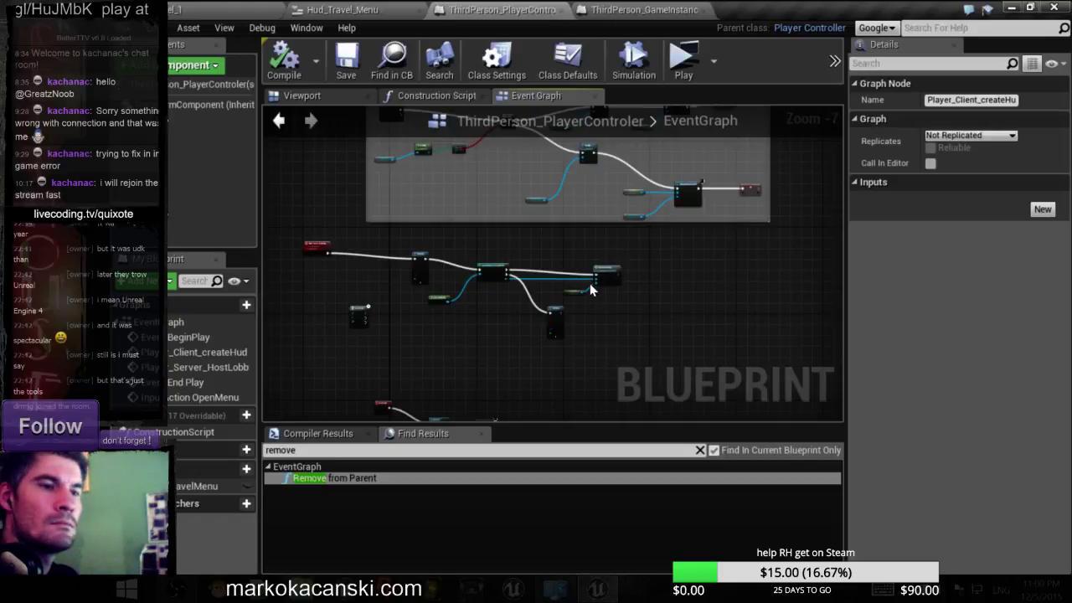
{"action": "scroll", "coordinate": [590, 283], "scroll_direction": "up", "scroll_amount": 3}
{"action": "scroll", "coordinate": [570, 335], "scroll_direction": "up", "scroll_amount": 1}
{"action": "scroll", "coordinate": [704, 377], "scroll_direction": "up", "scroll_amount": 2}
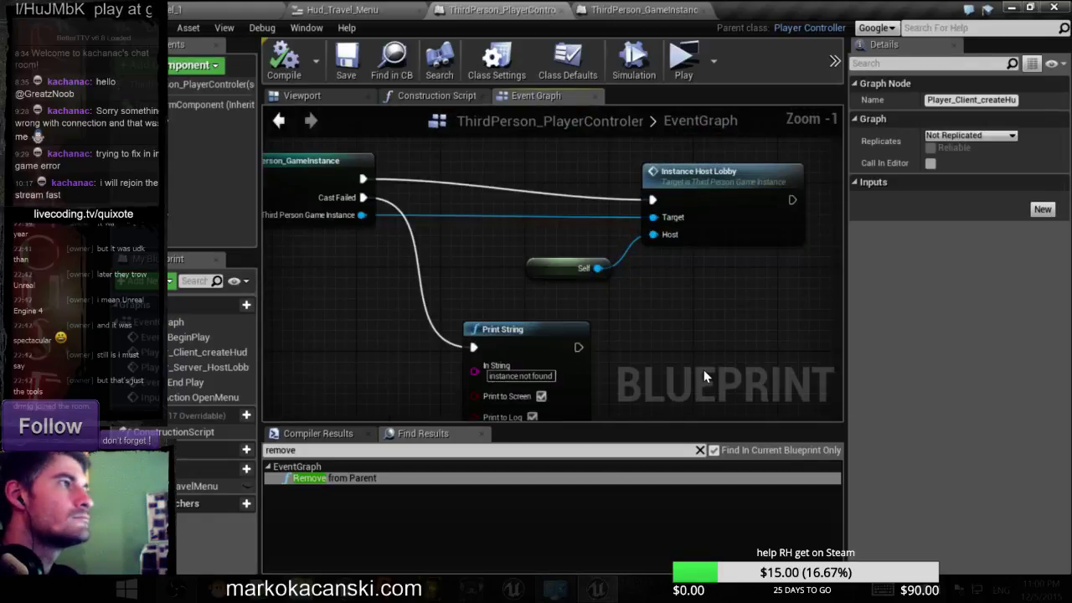
{"action": "right_click_drag", "start_coordinate": [703, 377], "coordinate": [741, 276]}
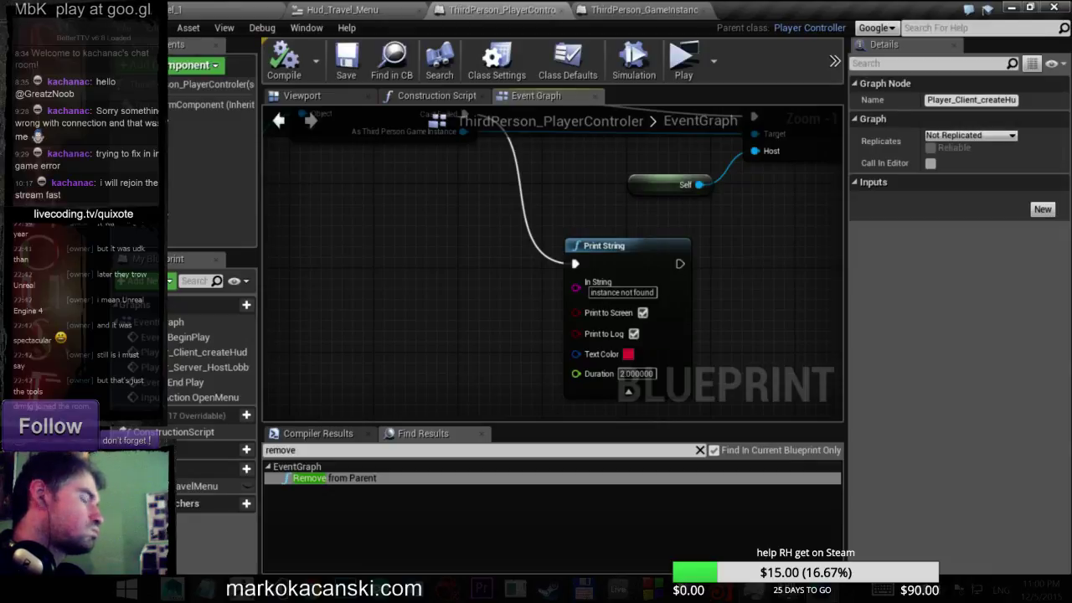
{"action": "right_click_drag", "start_coordinate": [713, 304], "coordinate": [648, 305]}
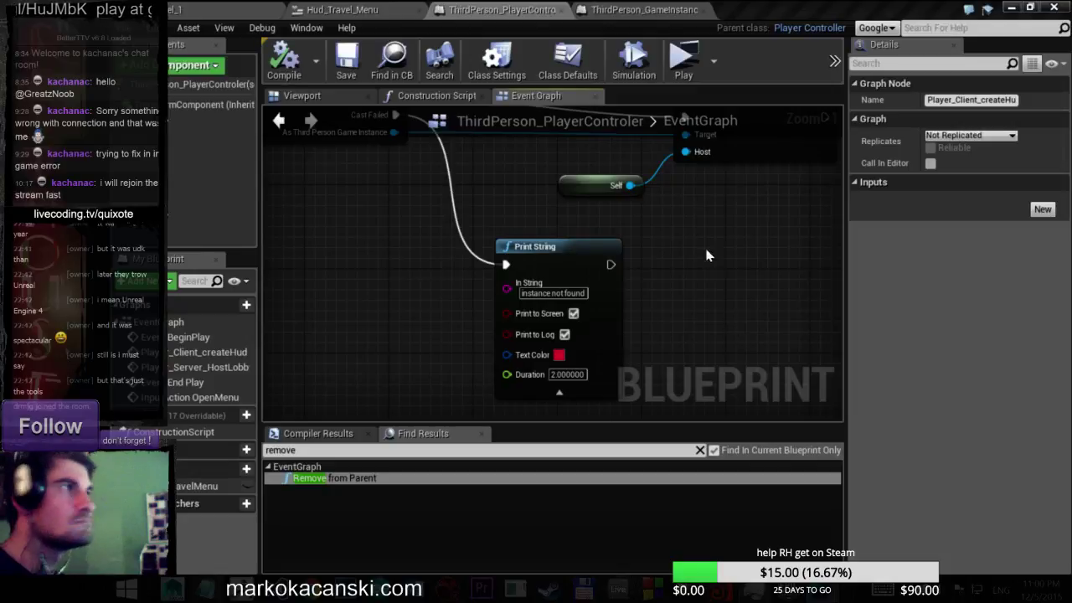
{"action": "right_click_drag", "start_coordinate": [717, 323], "coordinate": [667, 482]}
{"action": "scroll", "coordinate": [602, 304], "scroll_direction": "down", "scroll_amount": 9}
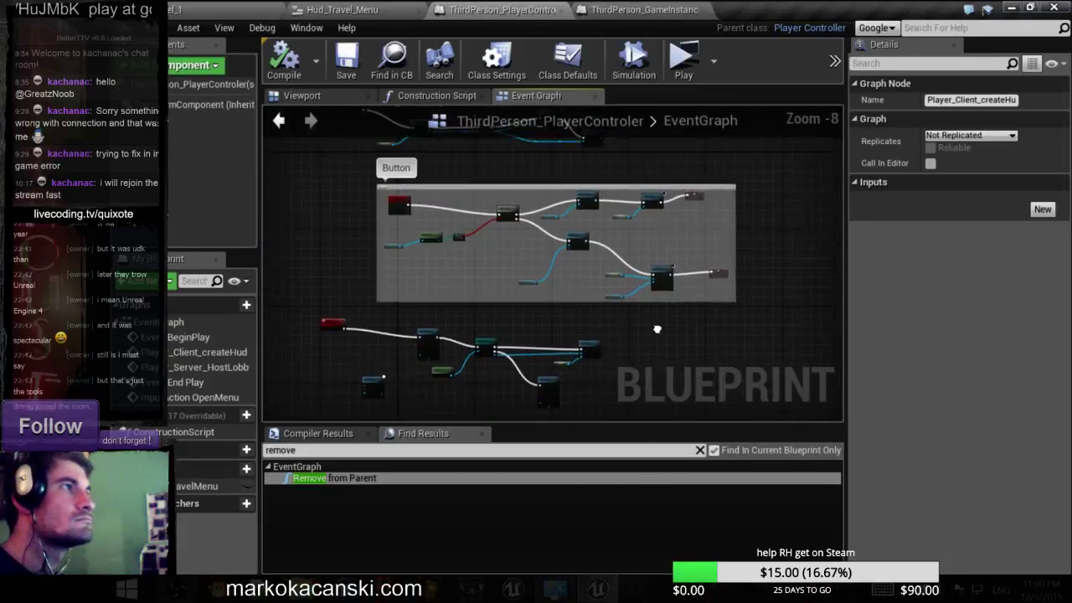
{"action": "right_click_drag", "start_coordinate": [603, 297], "coordinate": [661, 347]}
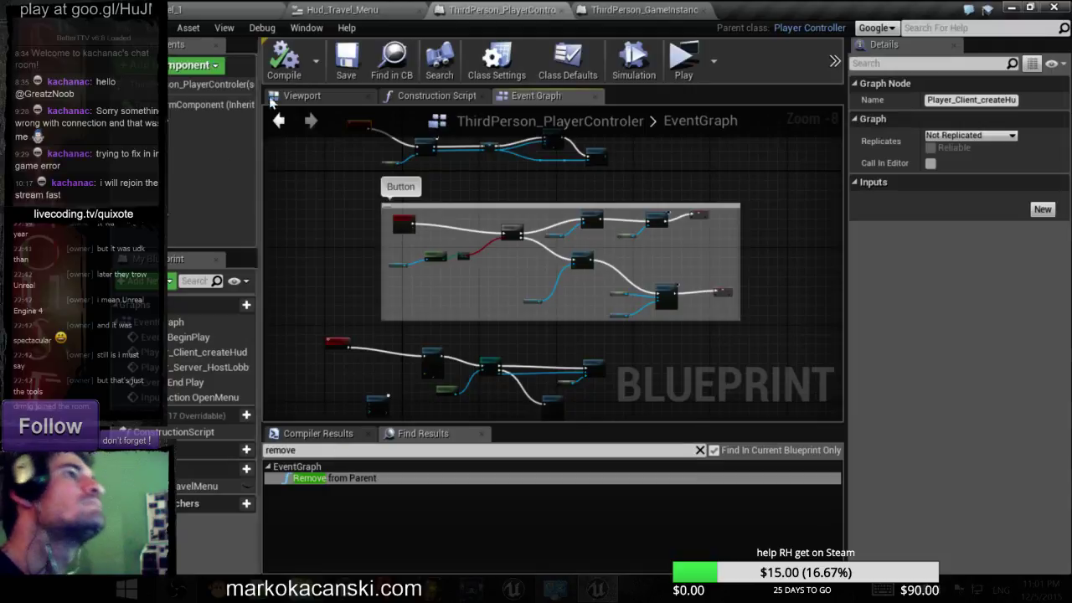
- Clear the 'menu' filter and browse the ThirdPersonBP and StarterContent Maps folders in the Content Browser
{"action": "left_click", "coordinate": [235, 10]}
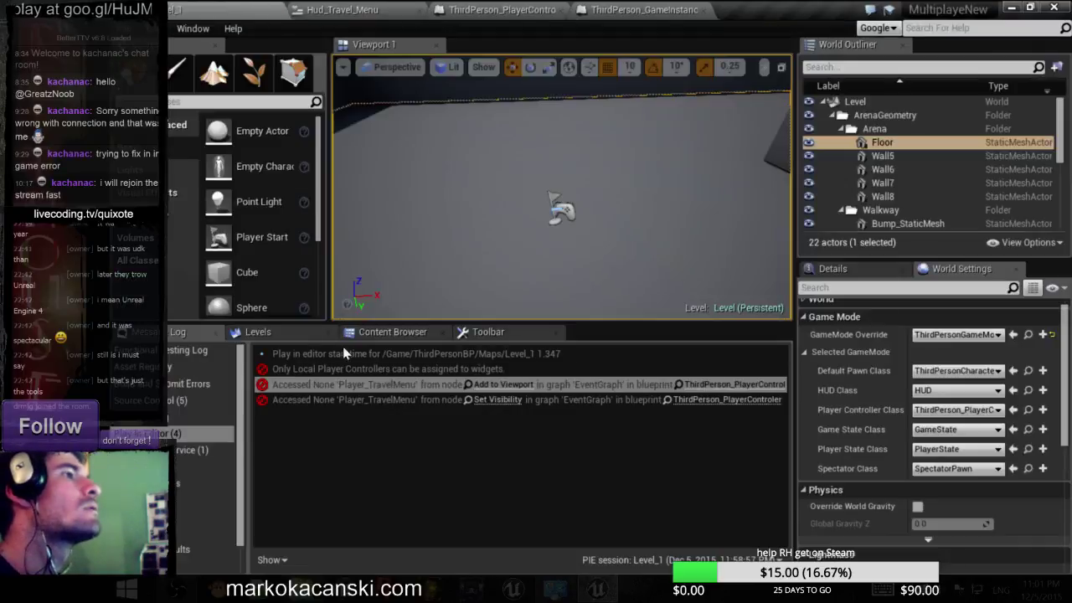
{"action": "left_click", "coordinate": [401, 335]}
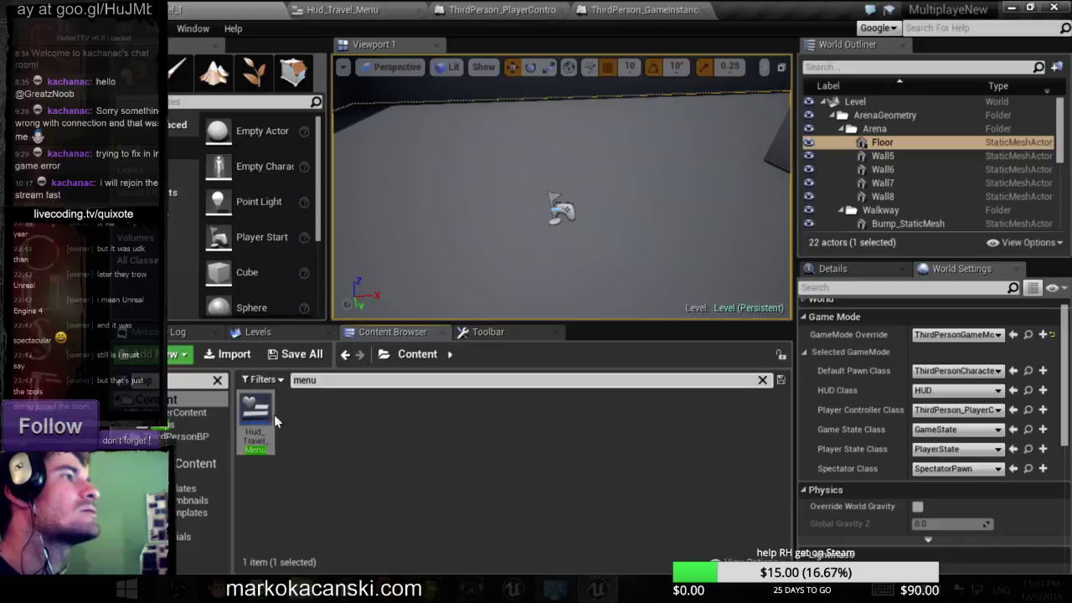
{"action": "left_click_drag", "start_coordinate": [170, 426], "coordinate": [219, 475]}
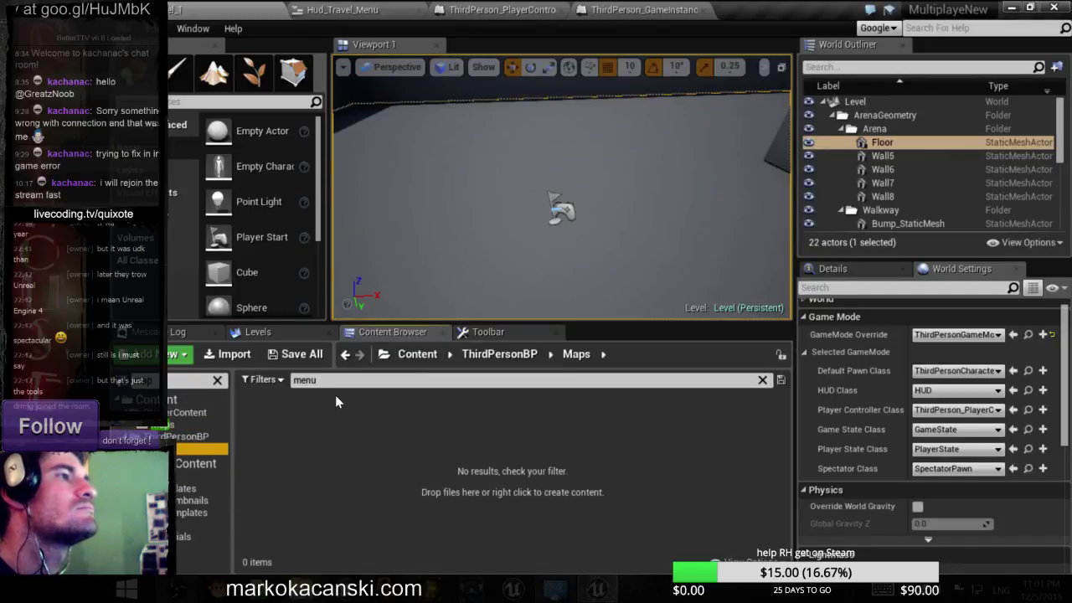
{"action": "left_click", "coordinate": [304, 380]}
{"action": "key", "text": "BackSpace"}
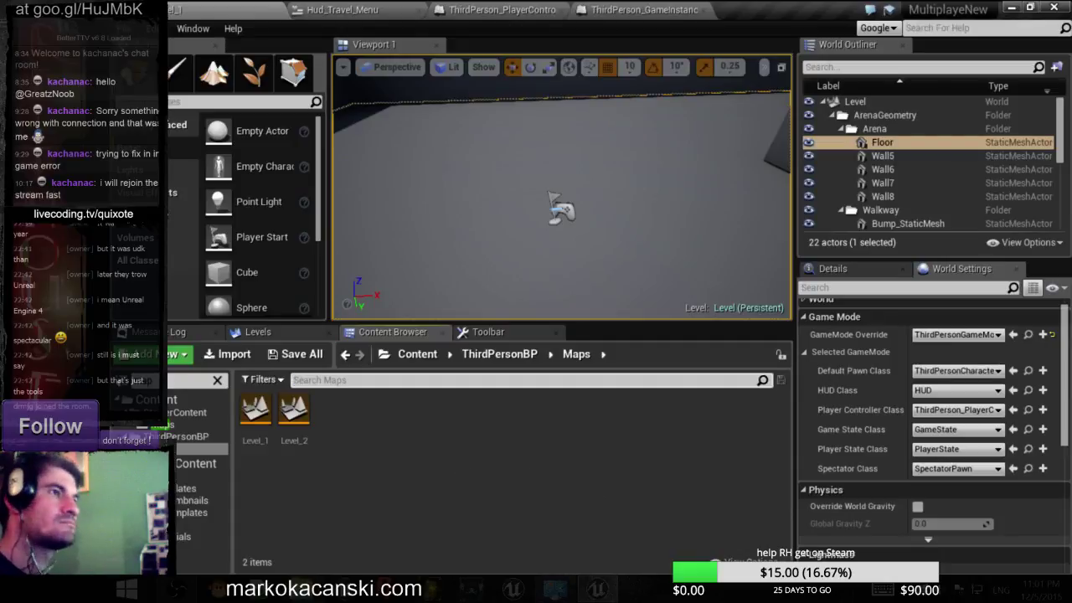
{"action": "left_click", "coordinate": [167, 427]}
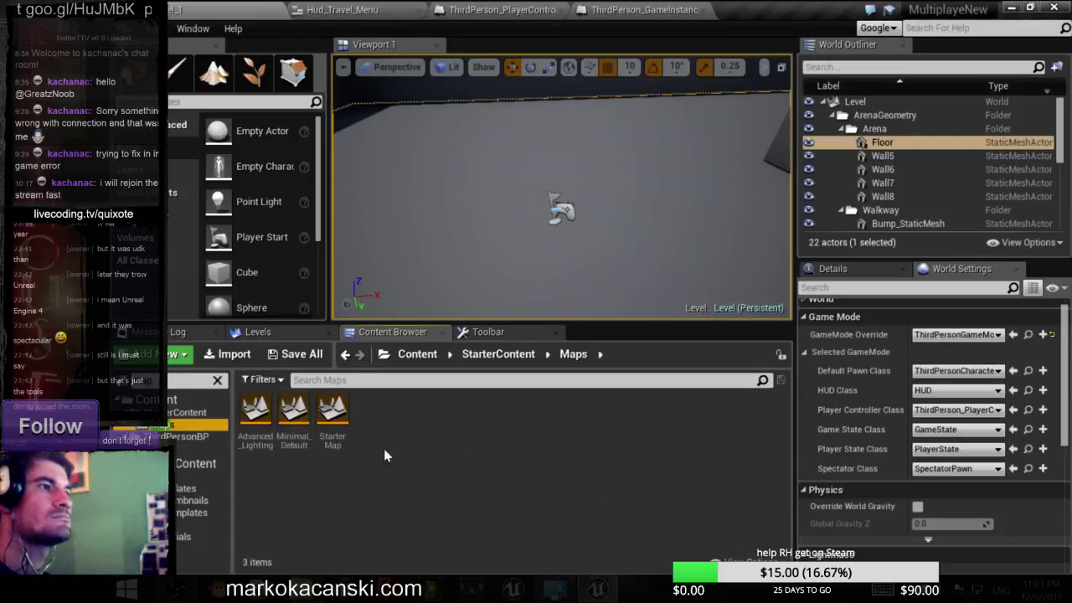
{"action": "left_click", "coordinate": [618, 8]}
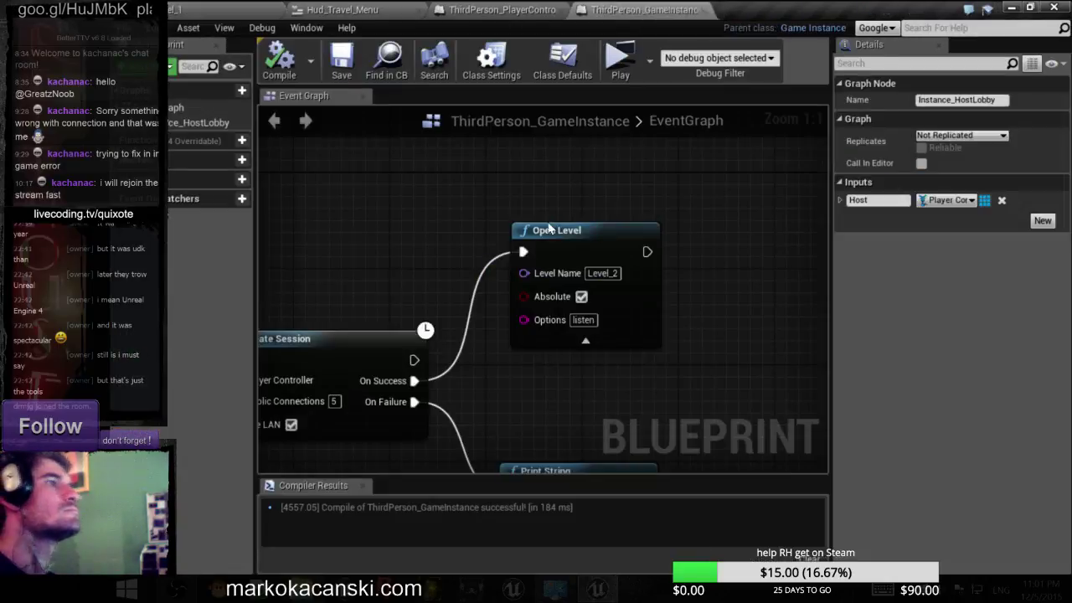
{"action": "scroll", "coordinate": [695, 248], "scroll_direction": "down", "scroll_amount": 5}
{"action": "scroll", "coordinate": [699, 252], "scroll_direction": "down", "scroll_amount": 4}
- In the ThirdPerson_PlayerControler graph, bring the Set Visibility nodes and the Button comment into view
{"action": "left_click", "coordinate": [503, 9]}
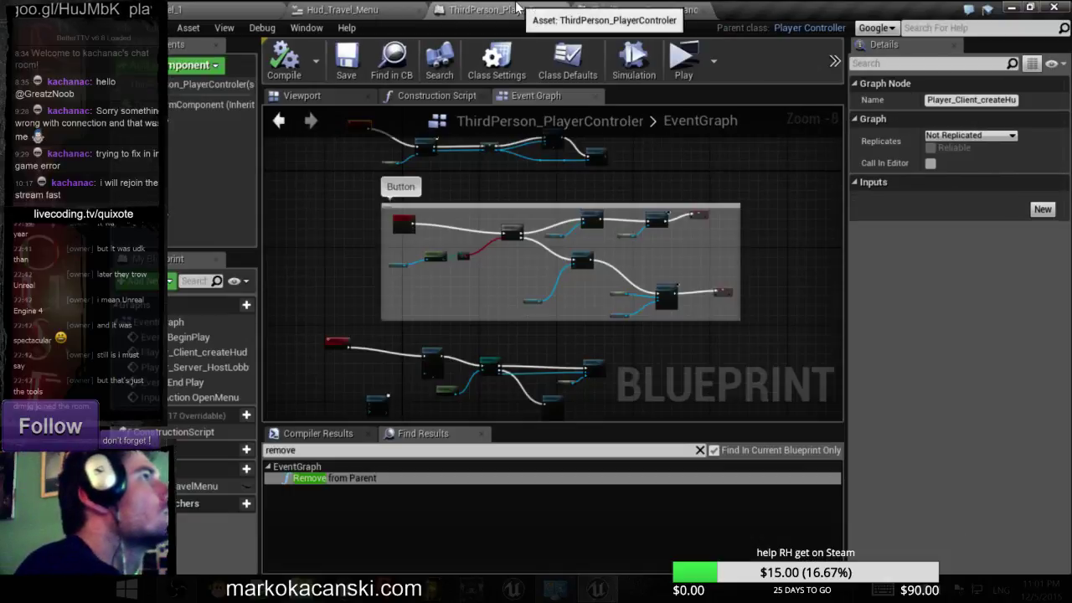
{"action": "scroll", "coordinate": [511, 235], "scroll_direction": "up", "scroll_amount": 4}
{"action": "scroll", "coordinate": [454, 227], "scroll_direction": "up", "scroll_amount": 1}
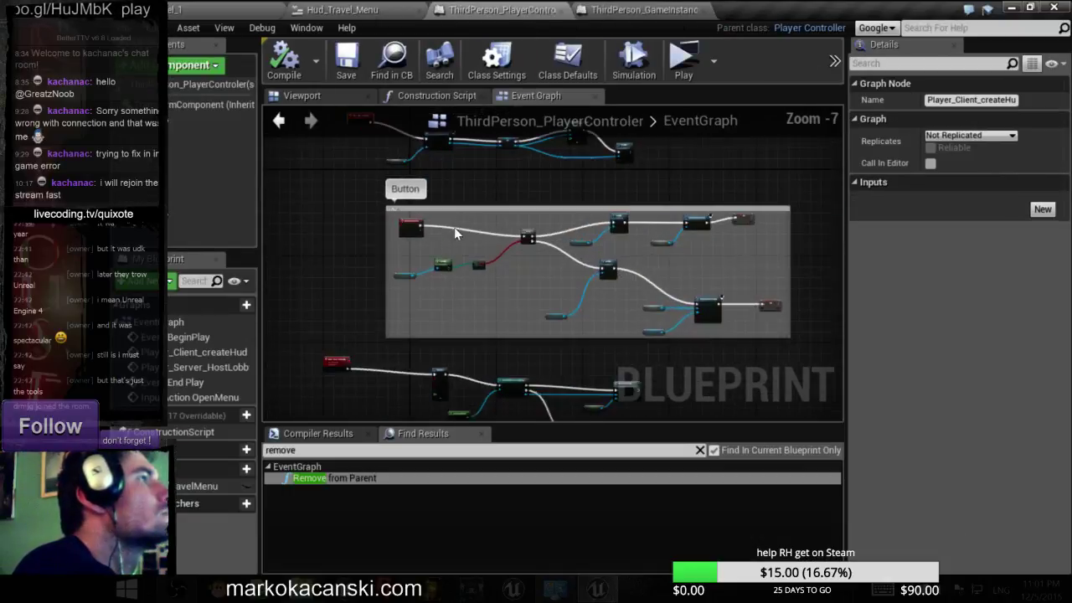
{"action": "scroll", "coordinate": [454, 227], "scroll_direction": "up", "scroll_amount": 5}
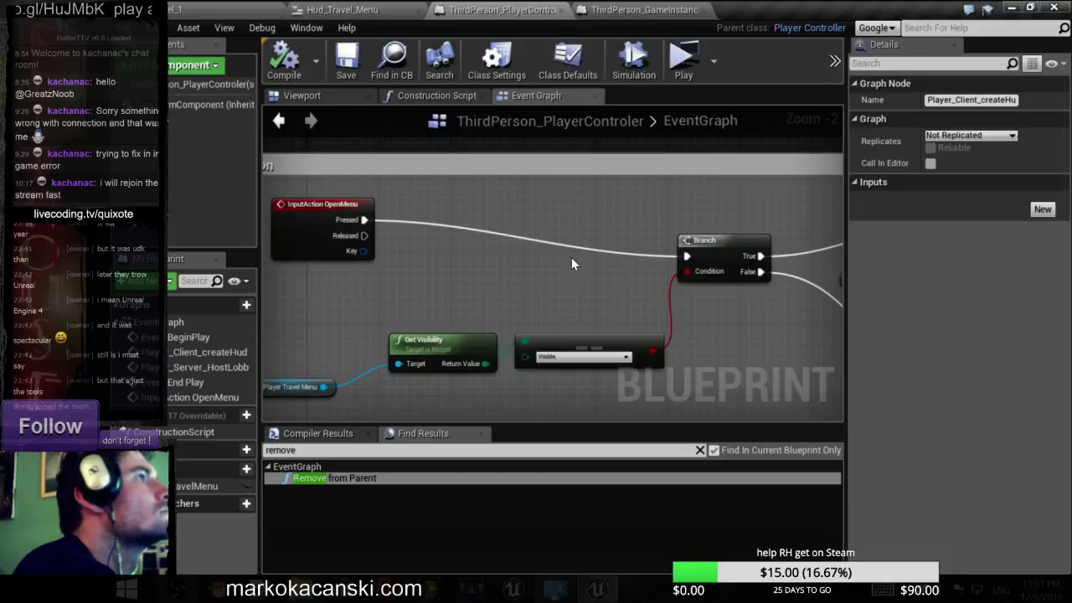
{"action": "scroll", "coordinate": [583, 268], "scroll_direction": "down", "scroll_amount": 3}
{"action": "scroll", "coordinate": [595, 297], "scroll_direction": "up", "scroll_amount": 2}
{"action": "mouse_move", "coordinate": [743, 337]}
{"action": "right_mouse_down"}
{"action": "mouse_move", "coordinate": [403, 375]}
{"action": "mouse_move", "coordinate": [394, 296]}
{"action": "right_mouse_up"}
{"action": "scroll", "coordinate": [529, 311], "scroll_direction": "down", "scroll_amount": 2}
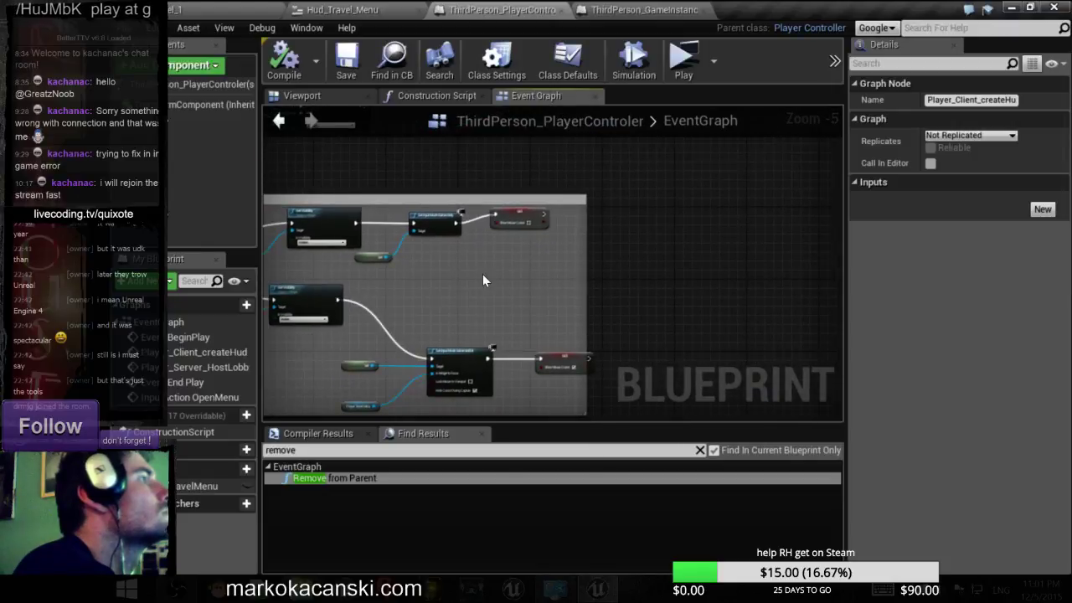
{"action": "scroll", "coordinate": [483, 274], "scroll_direction": "down", "scroll_amount": 2}
{"action": "scroll", "coordinate": [452, 247], "scroll_direction": "up", "scroll_amount": 4}
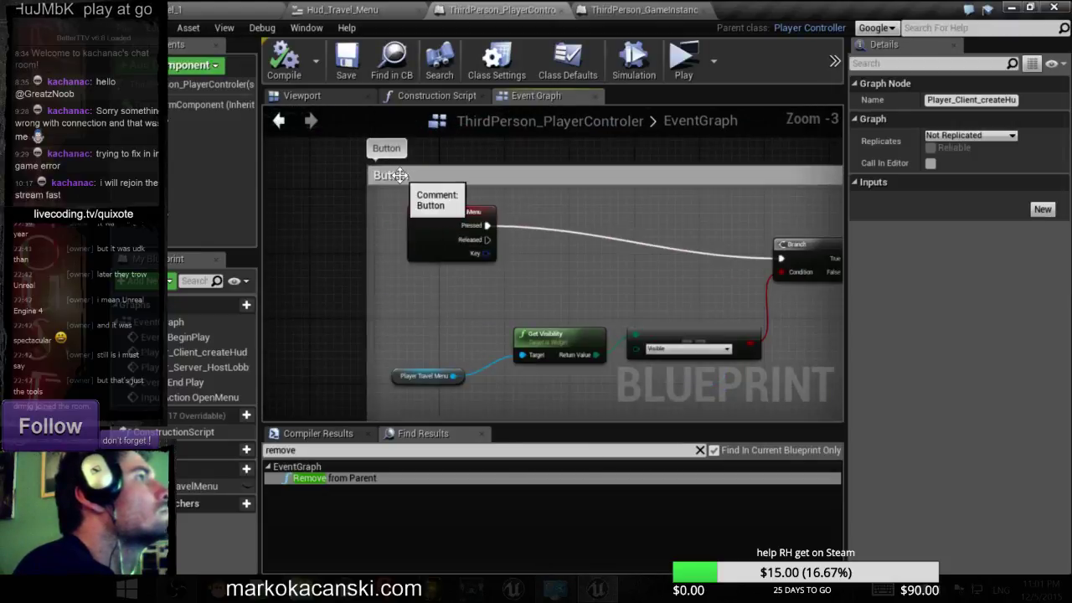
- Rename the 'Button' comment to 'Button_OpenMenu' and save the PlayerControler blueprint
{"action": "left_click", "coordinate": [419, 175]}
{"action": "left_click", "coordinate": [971, 100]}
{"action": "left_click", "coordinate": [953, 100]}
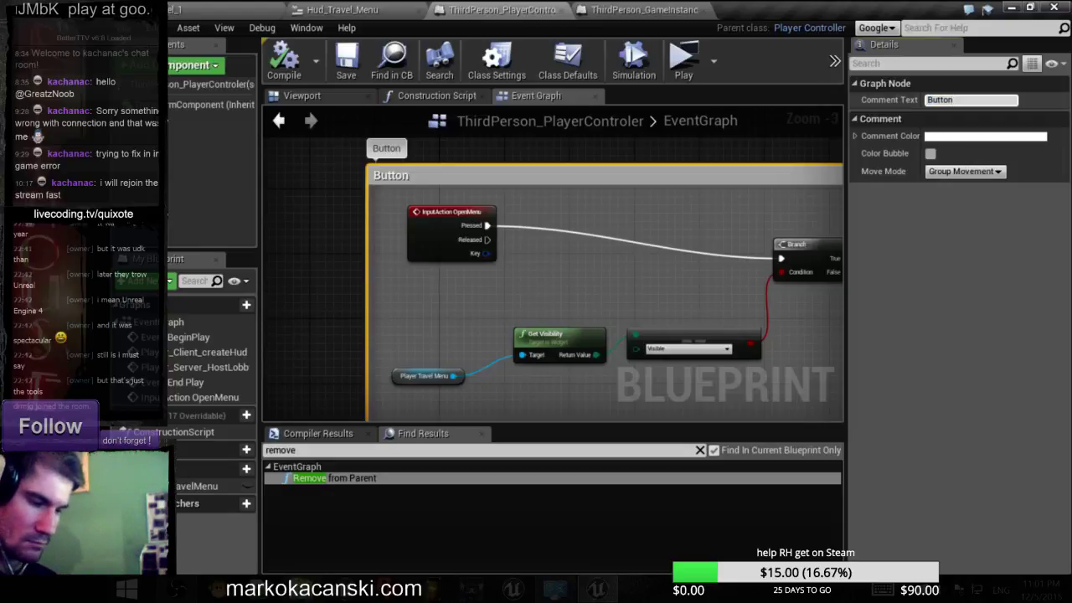
{"action": "type", "text": "_OpenMen"}
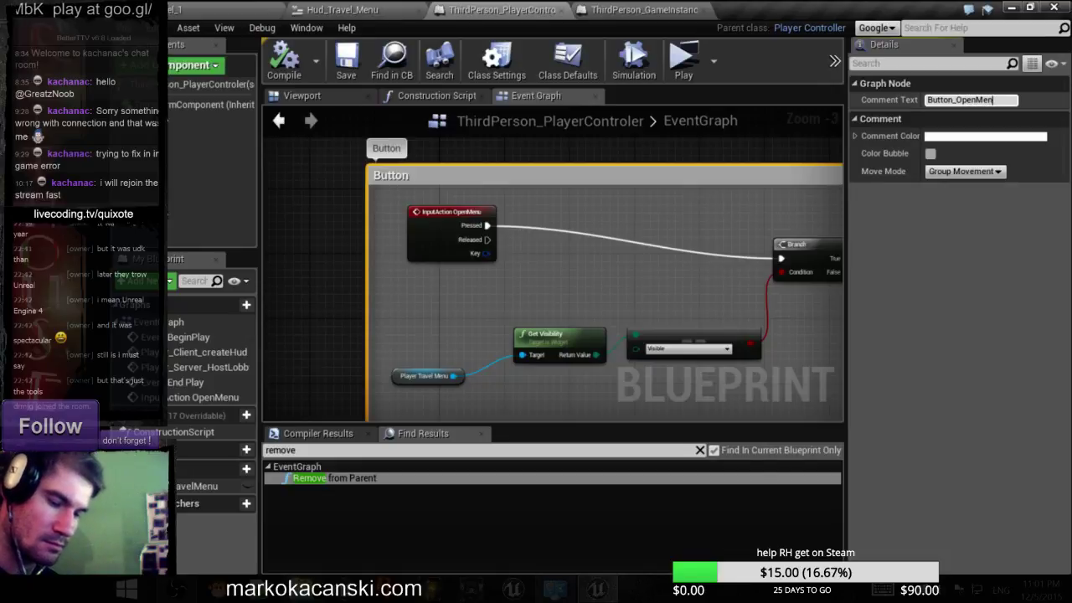
{"action": "type", "text": "u"}
{"action": "key", "text": "Return"}
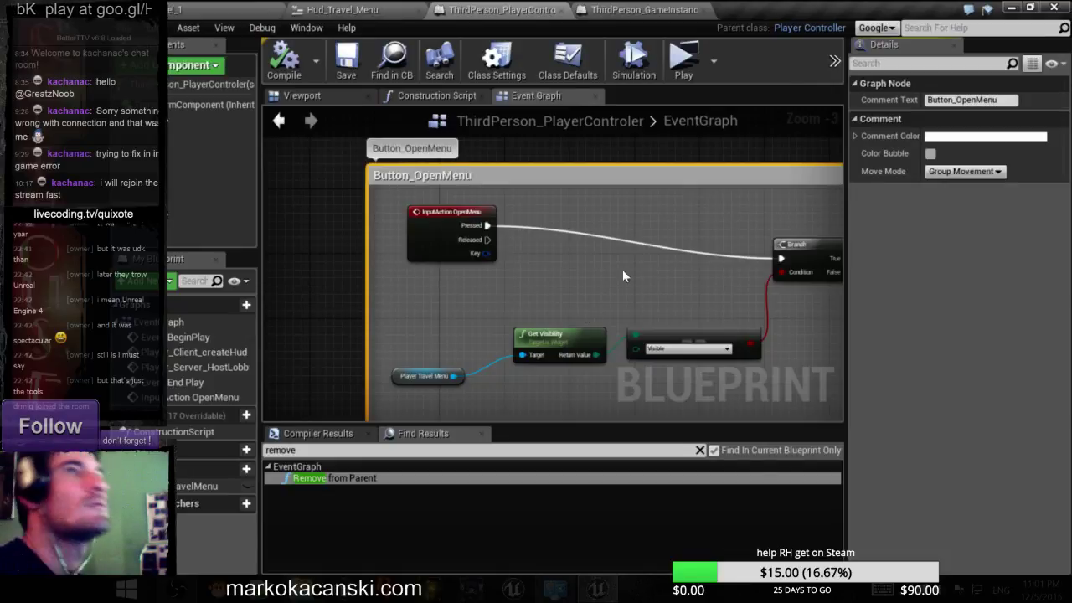
{"action": "left_click", "coordinate": [349, 72]}
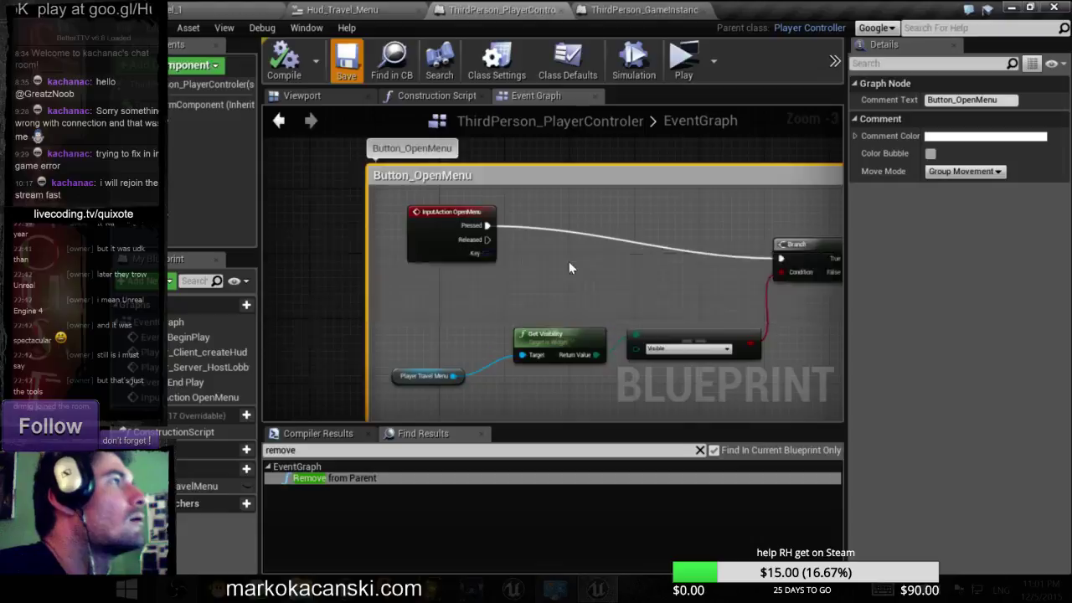
{"action": "scroll", "coordinate": [568, 261], "scroll_direction": "down", "scroll_amount": 4}
- Nudge the Player_Client_createHud event node to a new spot in the EventGraph
{"action": "scroll", "coordinate": [410, 293], "scroll_direction": "up", "scroll_amount": 4}
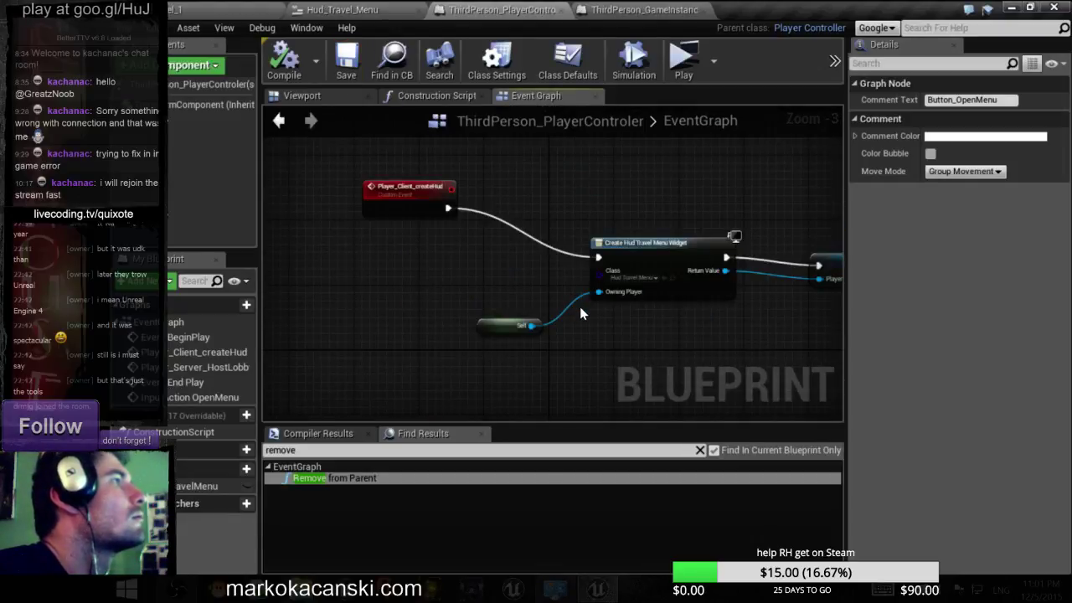
{"action": "right_click_drag", "start_coordinate": [688, 333], "coordinate": [574, 354]}
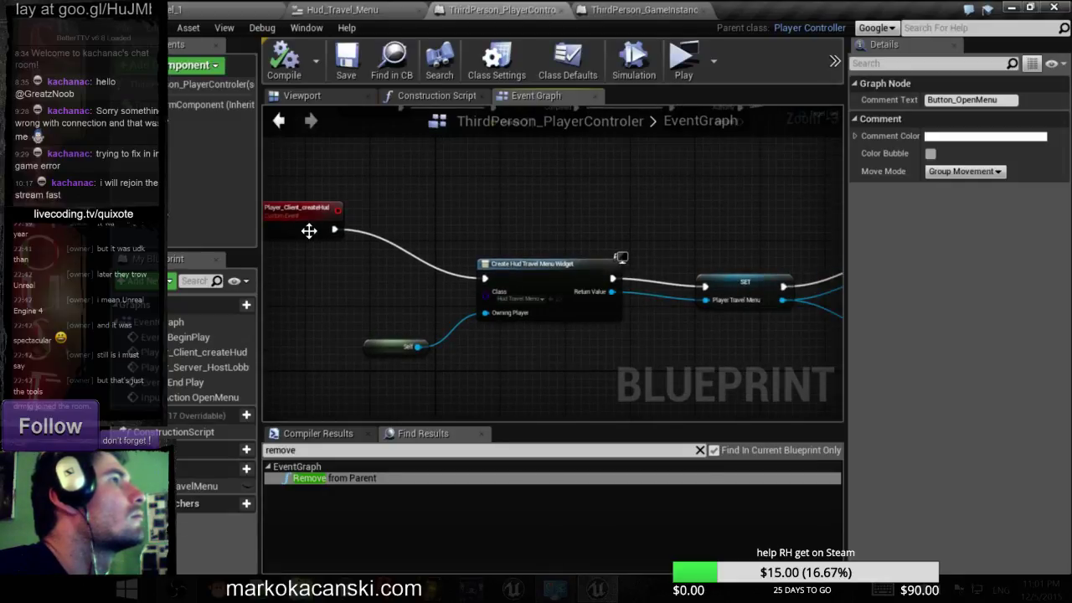
{"action": "left_click_drag", "start_coordinate": [301, 225], "coordinate": [333, 241]}
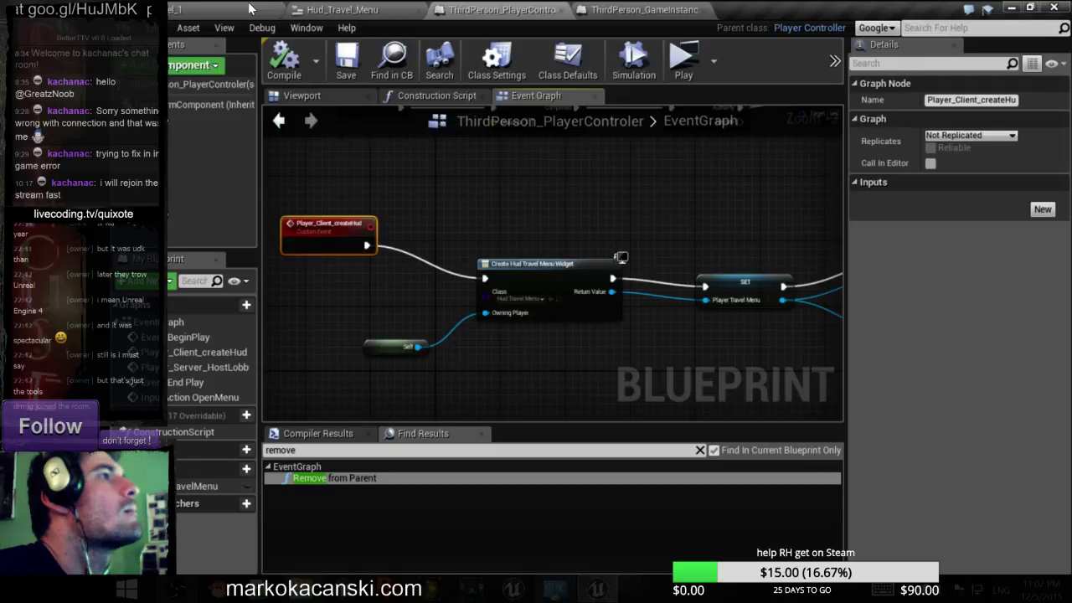
{"action": "scroll", "coordinate": [695, 227], "scroll_direction": "down", "scroll_amount": 3}
{"action": "scroll", "coordinate": [695, 227], "scroll_direction": "down", "scroll_amount": 3}
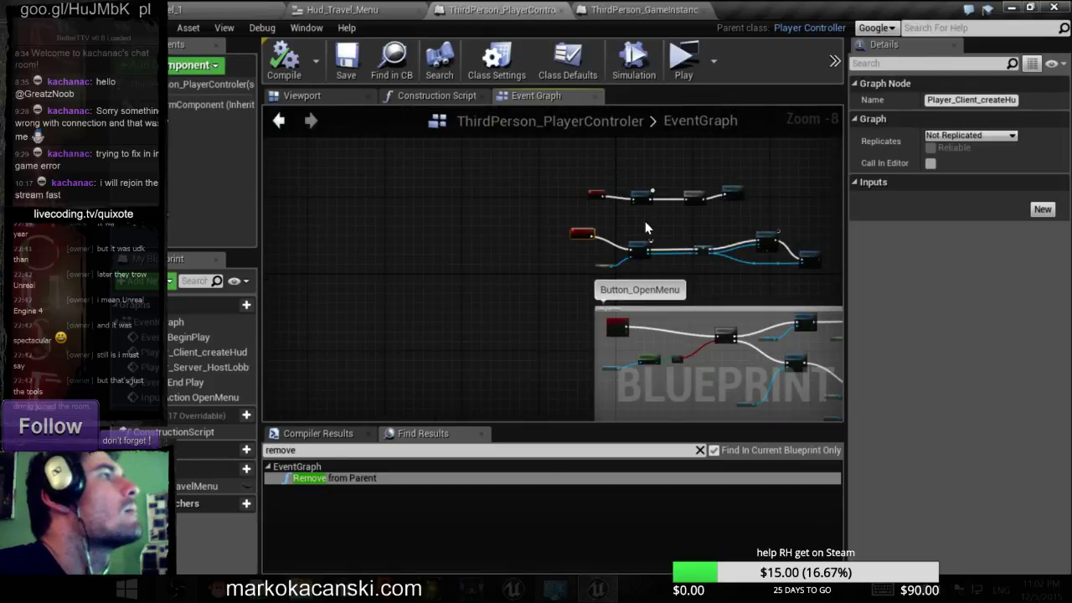
{"action": "scroll", "coordinate": [606, 195], "scroll_direction": "up", "scroll_amount": 3}
{"action": "scroll", "coordinate": [706, 237], "scroll_direction": "up", "scroll_amount": 1}
- Pan and zoom to inspect the Delay and Switch Has Authority nodes
{"action": "right_click_drag", "start_coordinate": [760, 263], "coordinate": [265, 314]}
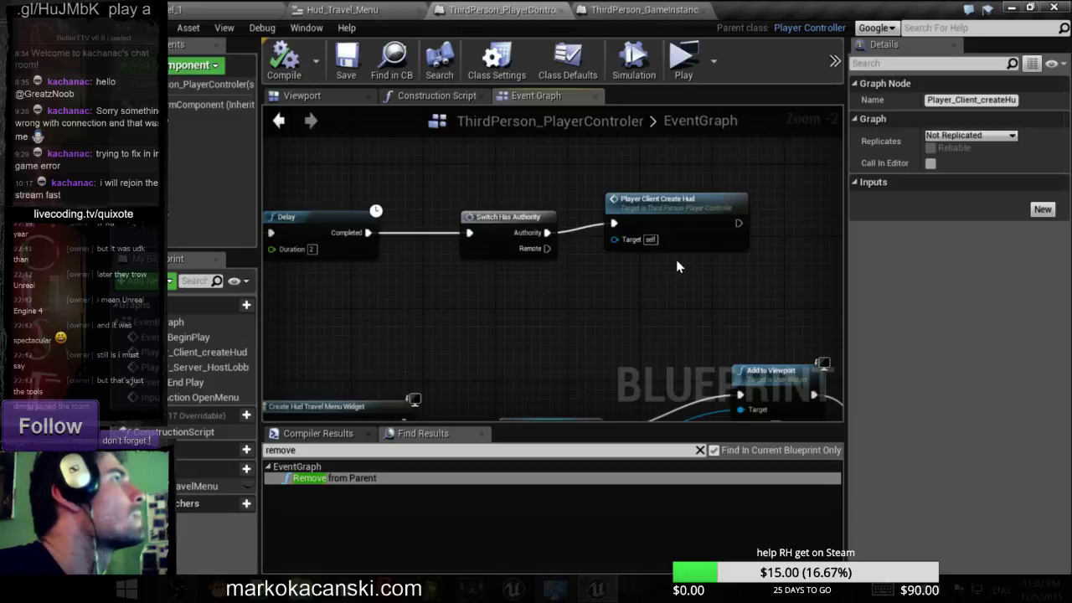
{"action": "scroll", "coordinate": [676, 259], "scroll_direction": "up", "scroll_amount": 1}
{"action": "scroll", "coordinate": [681, 244], "scroll_direction": "down", "scroll_amount": 4}
{"action": "scroll", "coordinate": [623, 269], "scroll_direction": "up", "scroll_amount": 4}
{"action": "scroll", "coordinate": [605, 235], "scroll_direction": "up", "scroll_amount": 1}
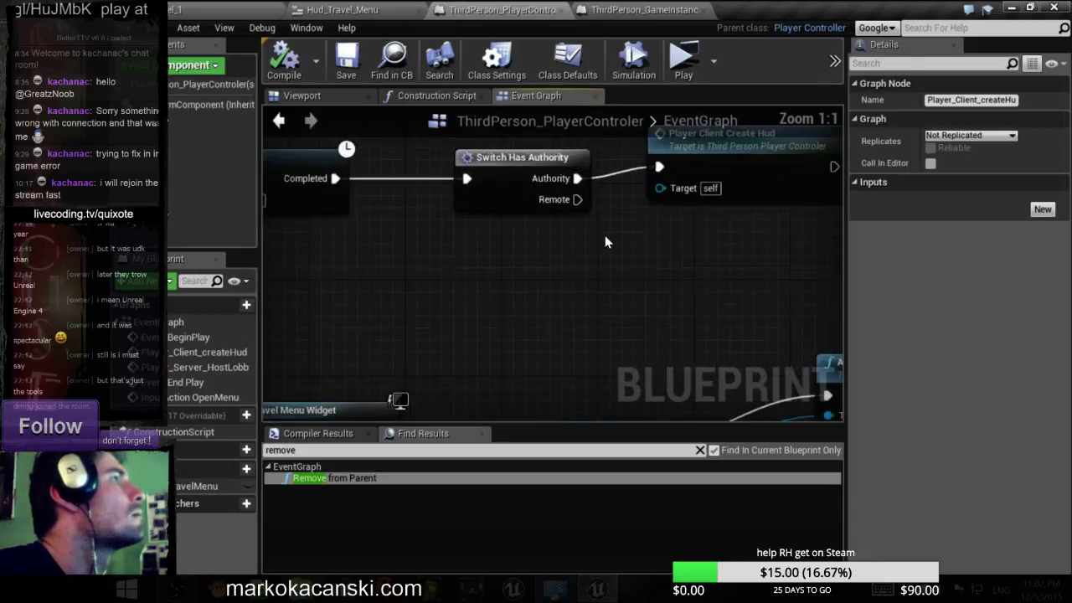
{"action": "scroll", "coordinate": [607, 227], "scroll_direction": "down", "scroll_amount": 6}
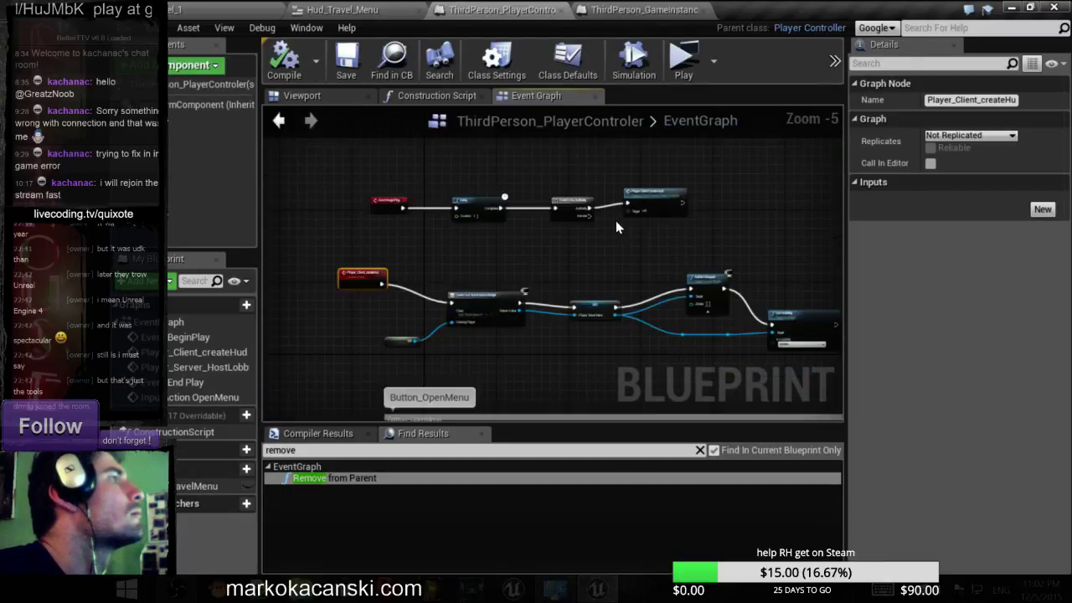
{"action": "scroll", "coordinate": [623, 231], "scroll_direction": "down", "scroll_amount": 2}
{"action": "scroll", "coordinate": [606, 249], "scroll_direction": "down", "scroll_amount": 1}
{"action": "scroll", "coordinate": [526, 222], "scroll_direction": "down", "scroll_amount": 1}
{"action": "scroll", "coordinate": [472, 259], "scroll_direction": "up", "scroll_amount": 2}
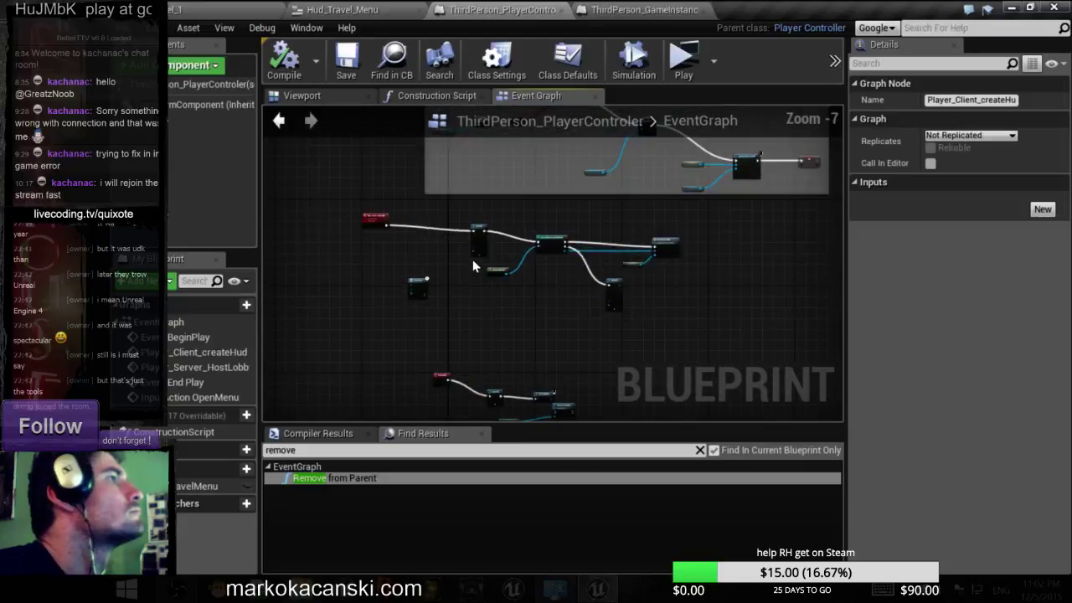
{"action": "scroll", "coordinate": [472, 258], "scroll_direction": "up", "scroll_amount": 3}
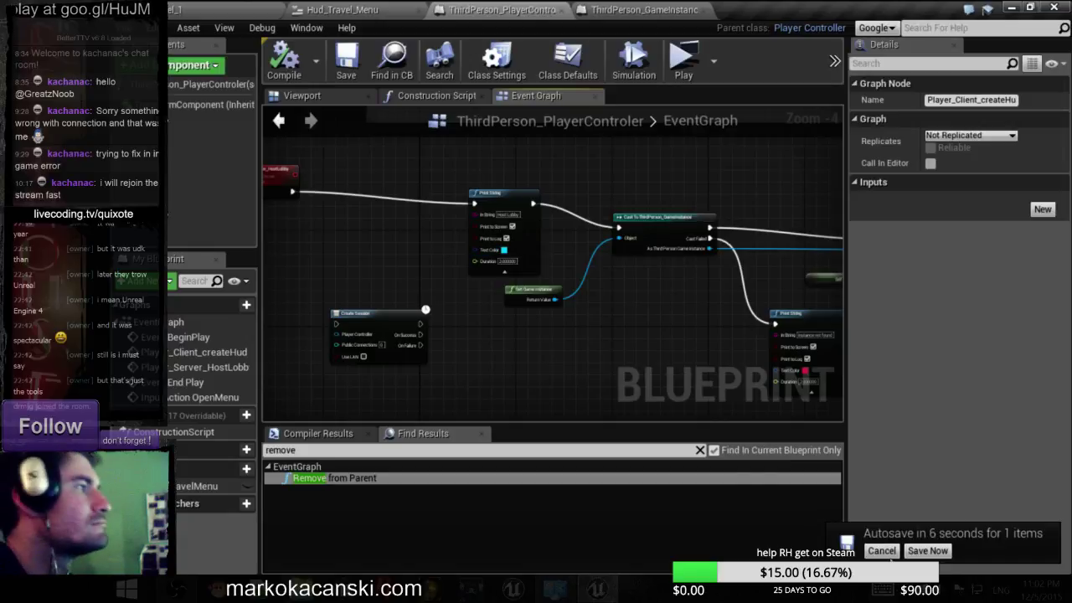
- Cancel the pending autosave and pan to the rest of the event graph
{"action": "left_click", "coordinate": [881, 550]}
{"action": "scroll", "coordinate": [667, 333], "scroll_direction": "down", "scroll_amount": 4}
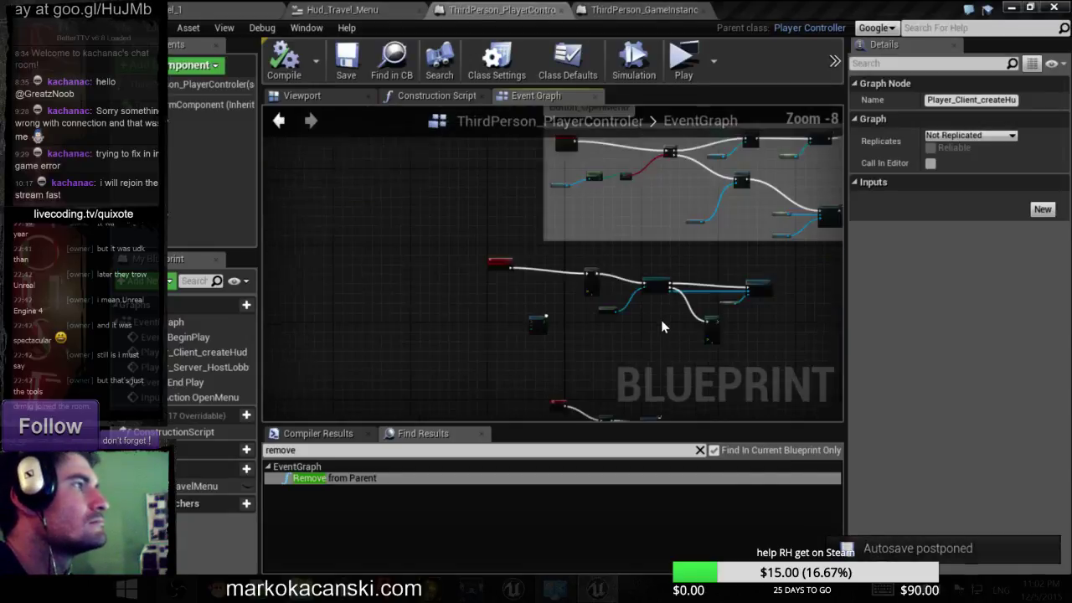
{"action": "right_click_drag", "start_coordinate": [645, 351], "coordinate": [568, 278]}
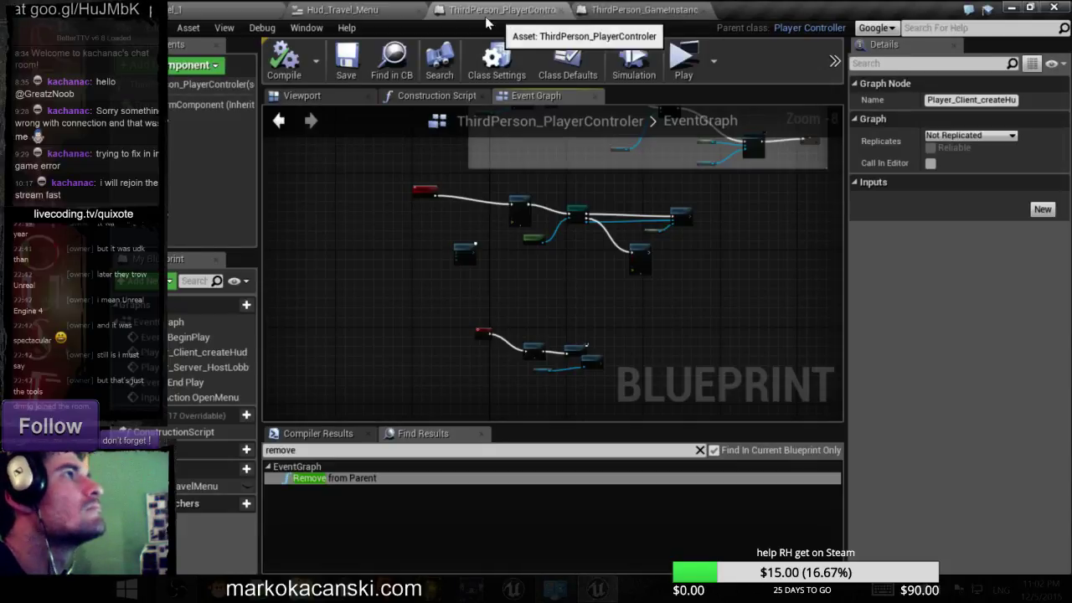
{"action": "left_click", "coordinate": [645, 10]}
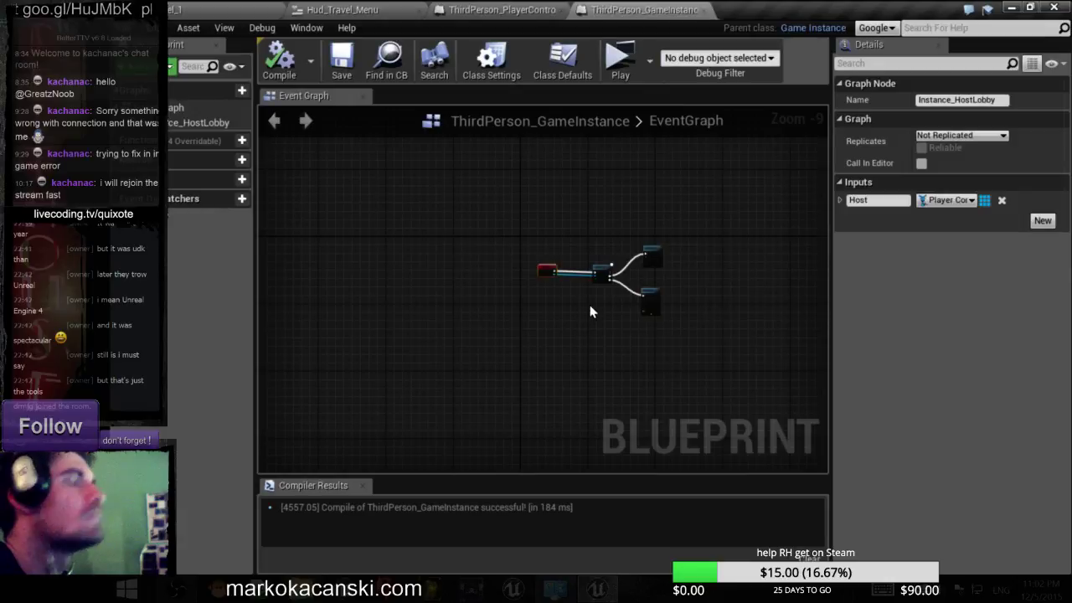
{"action": "scroll", "coordinate": [618, 309], "scroll_direction": "up", "scroll_amount": 2}
{"action": "scroll", "coordinate": [591, 318], "scroll_direction": "up", "scroll_amount": 5}
{"action": "right_click_drag", "start_coordinate": [596, 294], "coordinate": [483, 363]}
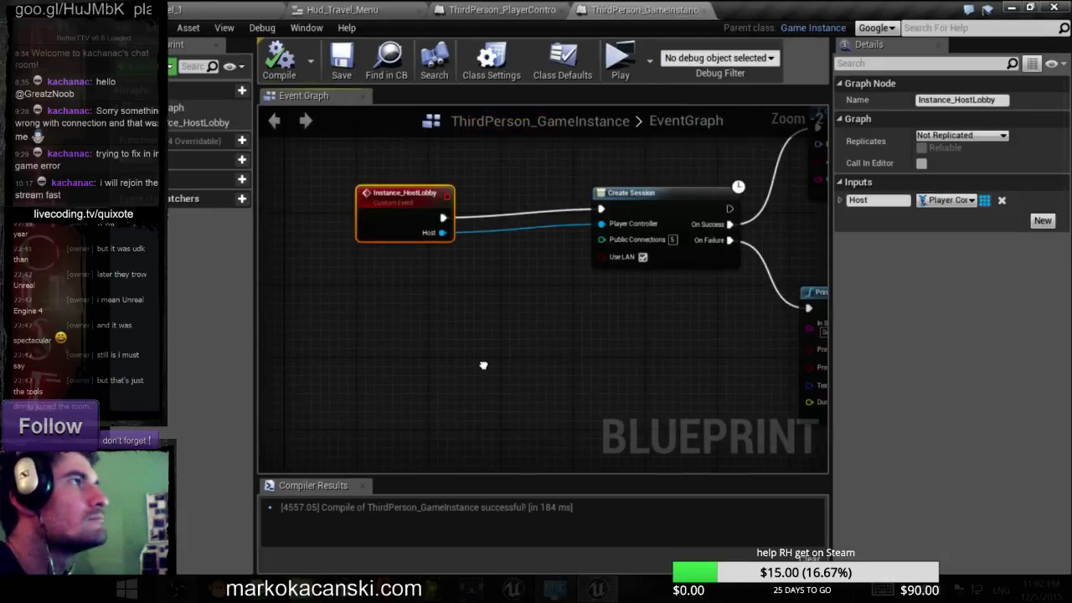
{"action": "right_click", "coordinate": [404, 418]}
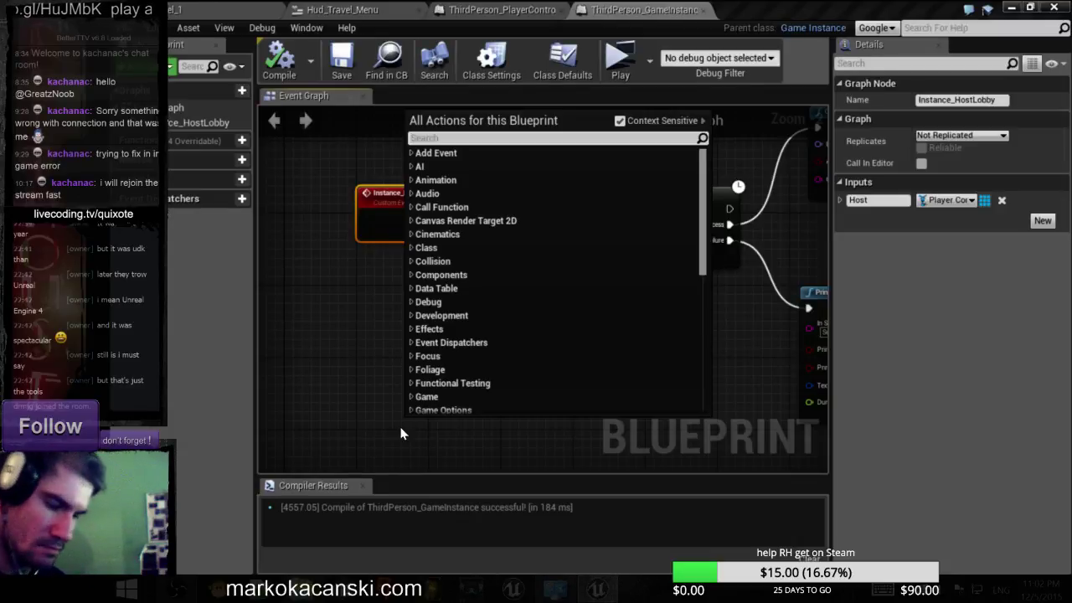
{"action": "type", "text": "ins"}
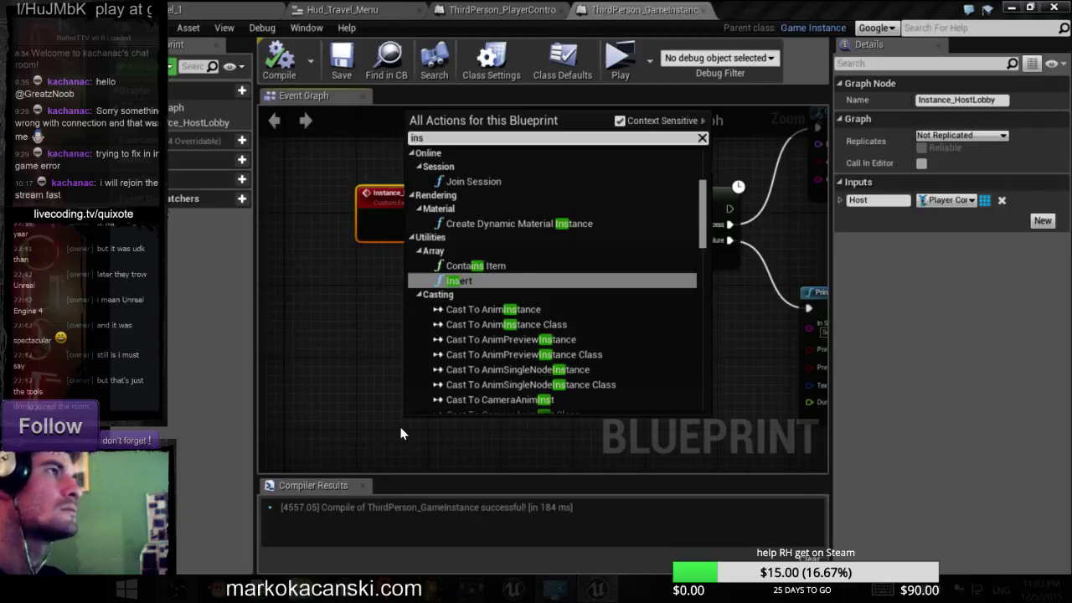
{"action": "type", "text": "ta"}
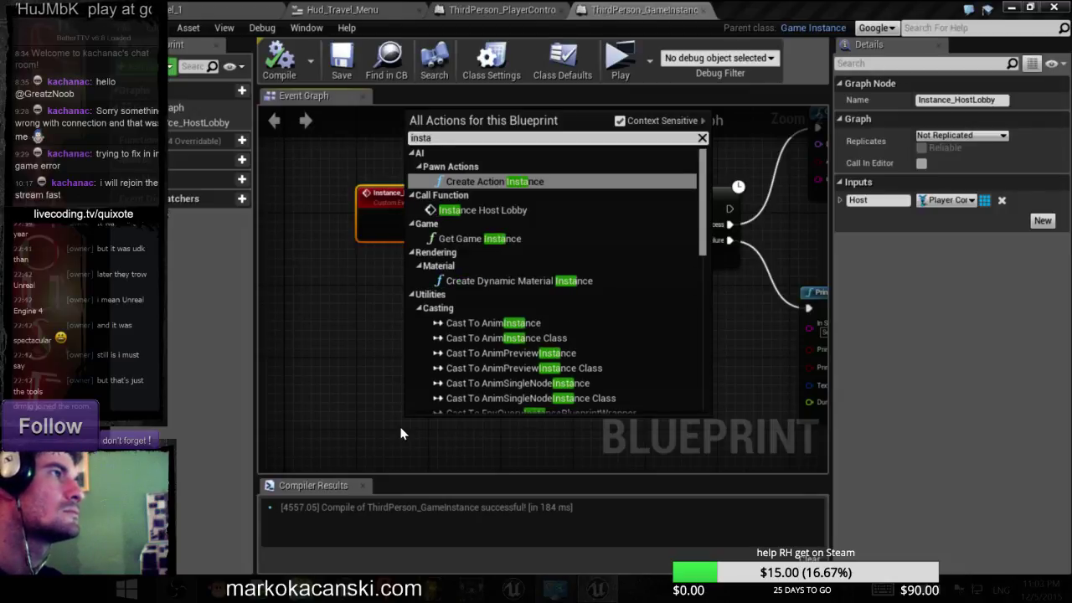
{"action": "type", "text": "nce "}
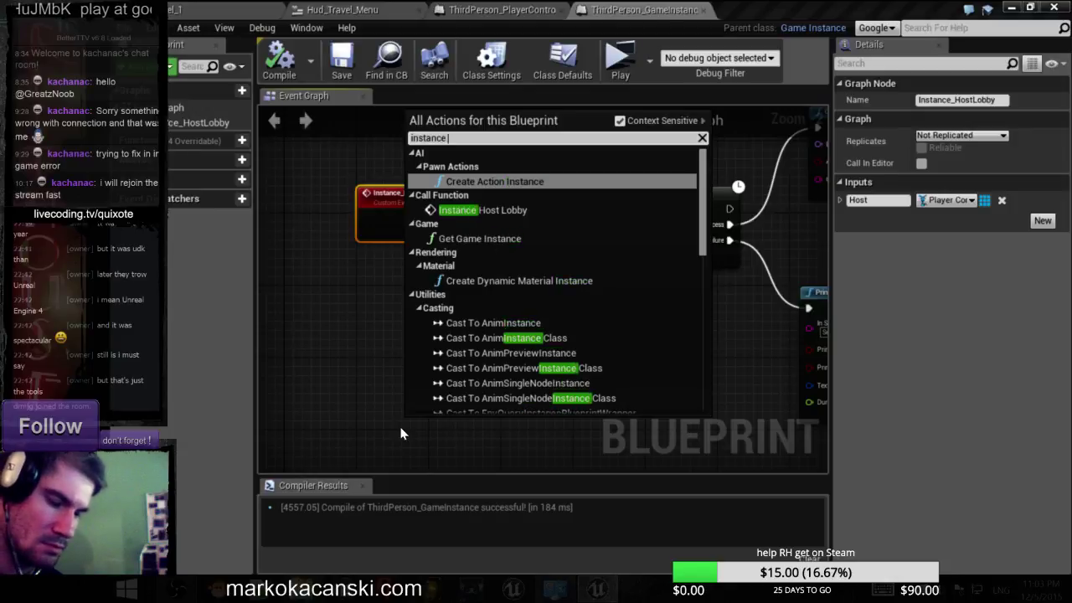
{"action": "type", "text": "joi"}
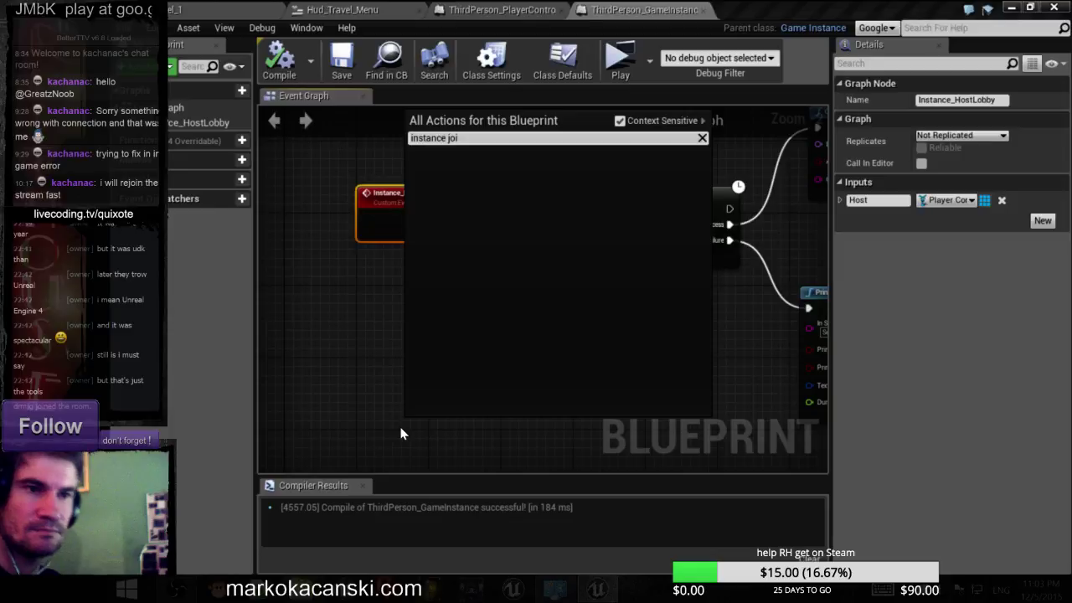
{"action": "key", "text": "BackSpace"}
{"action": "key", "text": "BackSpace"}
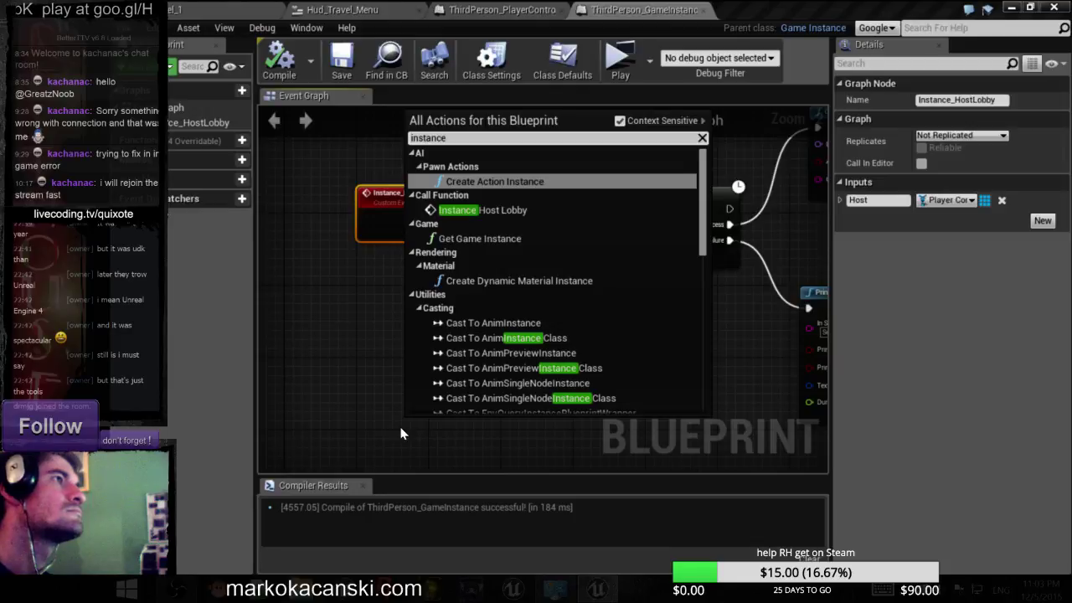
{"action": "key", "text": "Home"}
{"action": "type", "text": "creat"}
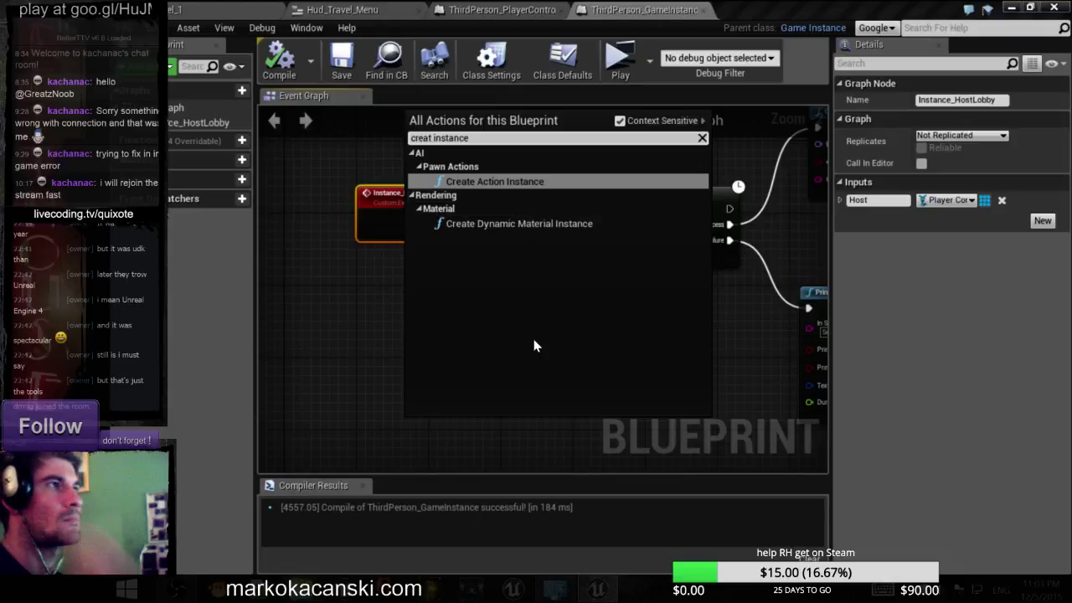
{"action": "left_click", "coordinate": [508, 181]}
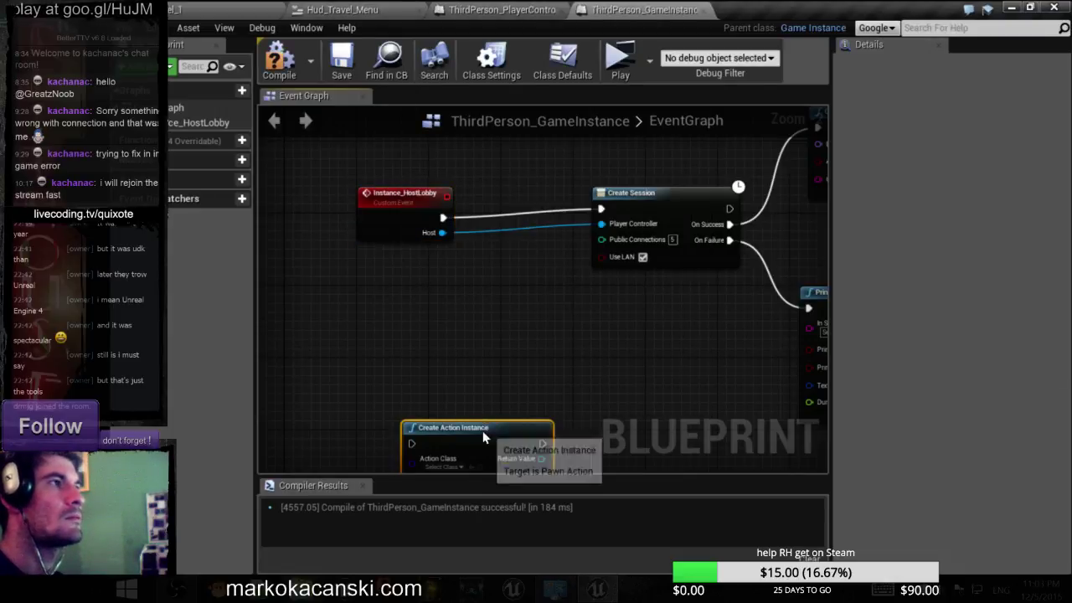
{"action": "key", "text": "Delete"}
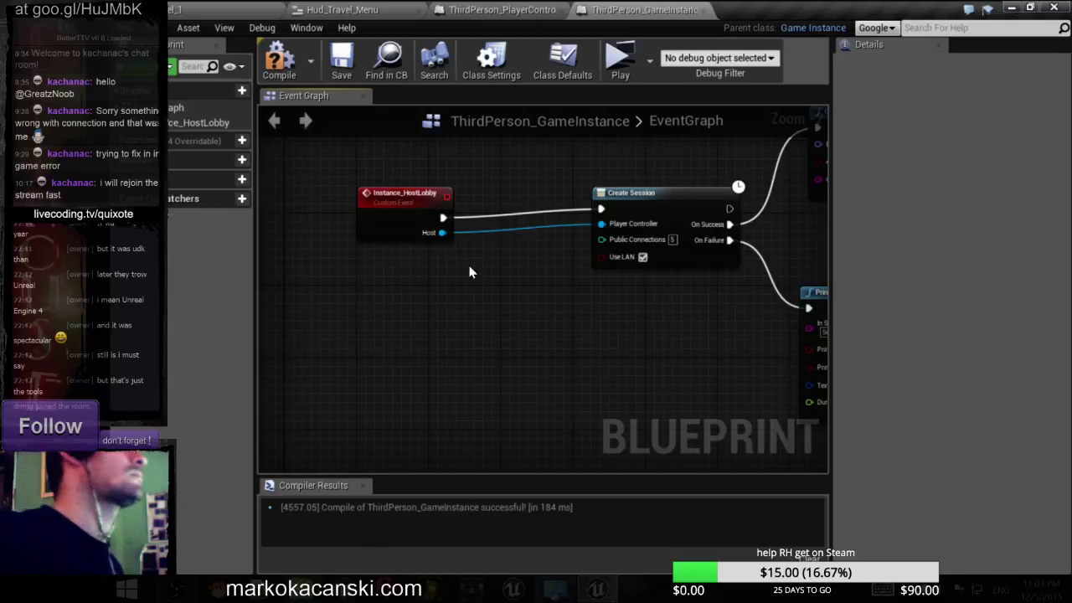
- Add a Custom Event node via the 'custom event' search, keeping its default name CustomEvent_0
{"action": "right_click", "coordinate": [430, 338]}
{"action": "type", "text": "c"}
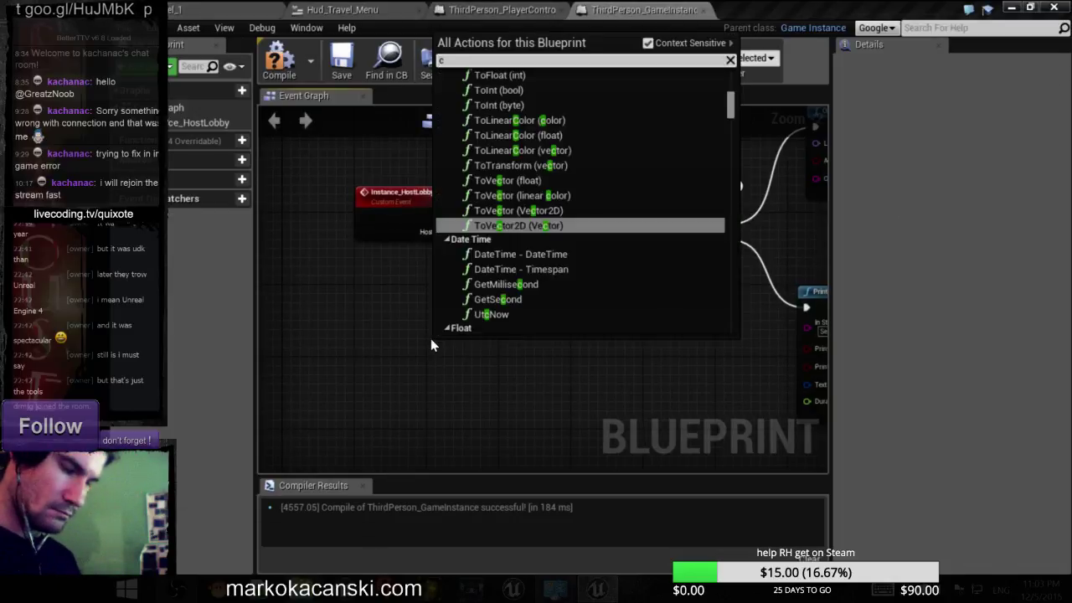
{"action": "type", "text": "ustom event"}
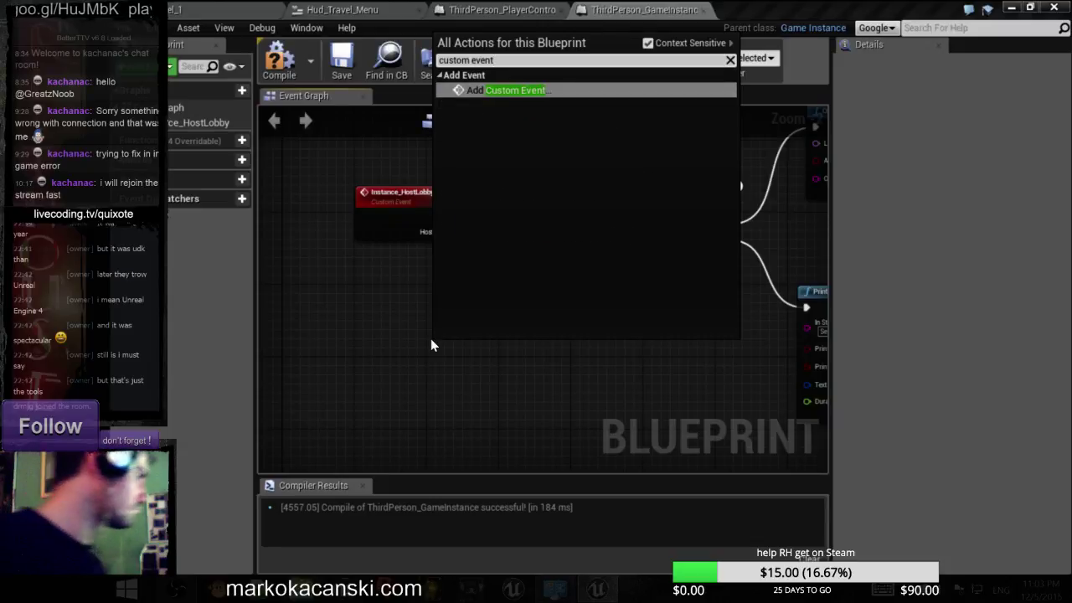
{"action": "left_click", "coordinate": [513, 92]}
{"action": "scroll", "coordinate": [483, 318], "scroll_direction": "up", "scroll_amount": 2}
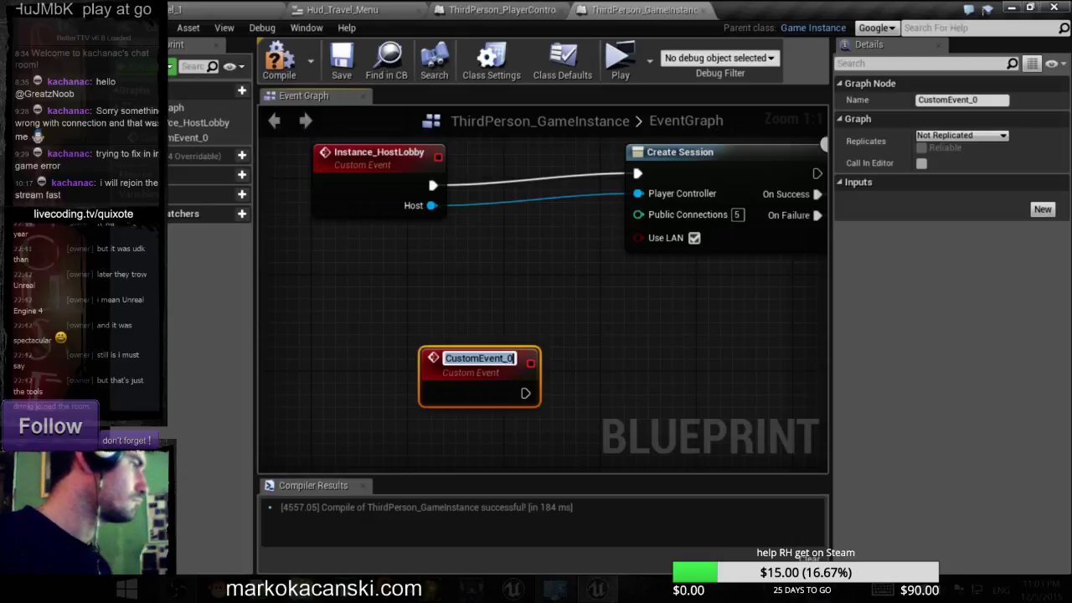
{"action": "key", "text": "Return"}
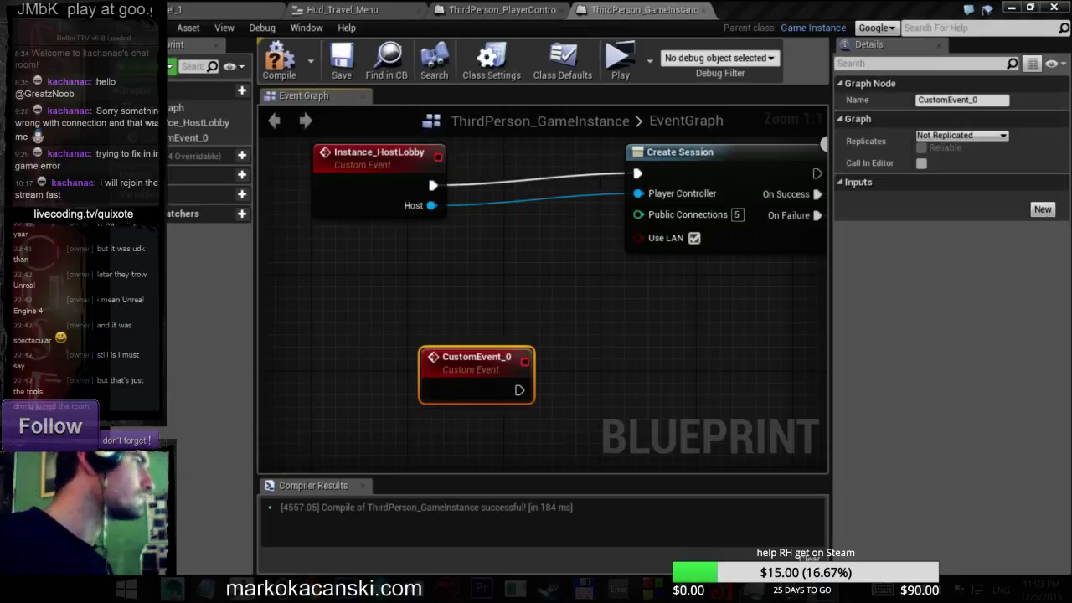
{"action": "mouse_move", "coordinate": [728, 590]}
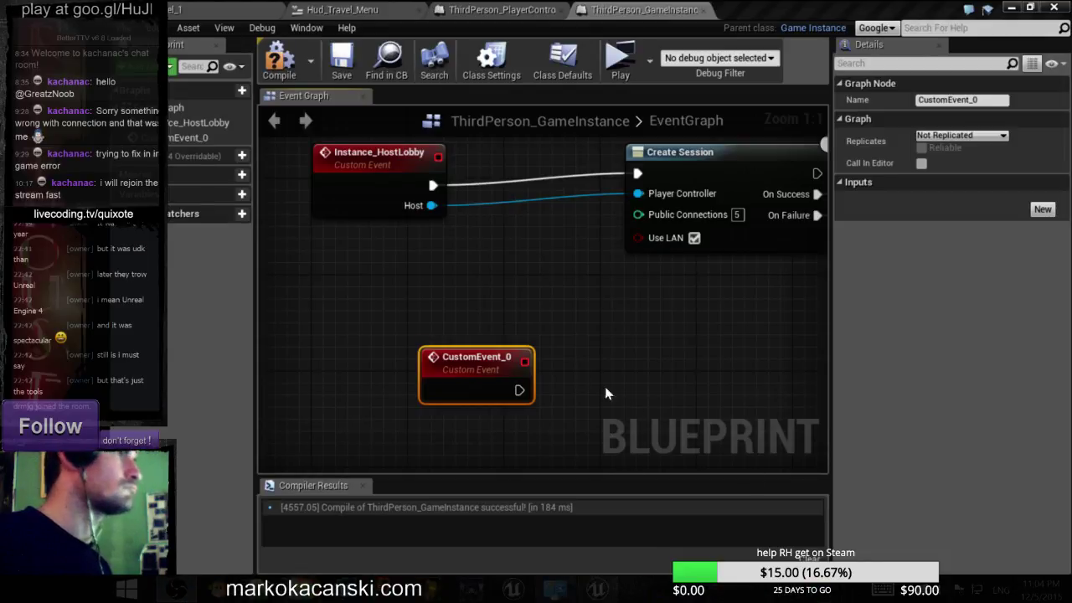
- Move CustomEvent_0 further down in the GameInstance graph
{"action": "scroll", "coordinate": [574, 368], "scroll_direction": "down", "scroll_amount": 3}
{"action": "scroll", "coordinate": [620, 405], "scroll_direction": "down", "scroll_amount": 3}
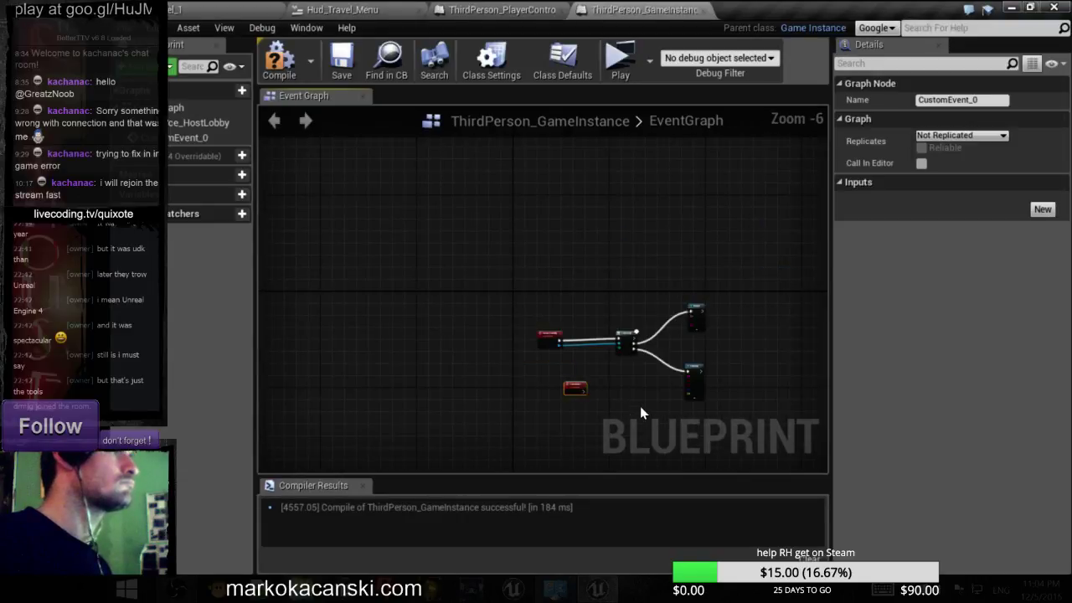
{"action": "scroll", "coordinate": [638, 403], "scroll_direction": "up", "scroll_amount": 4}
{"action": "scroll", "coordinate": [590, 372], "scroll_direction": "down", "scroll_amount": 9}
{"action": "scroll", "coordinate": [585, 375], "scroll_direction": "up", "scroll_amount": 5}
{"action": "scroll", "coordinate": [584, 374], "scroll_direction": "up", "scroll_amount": 3}
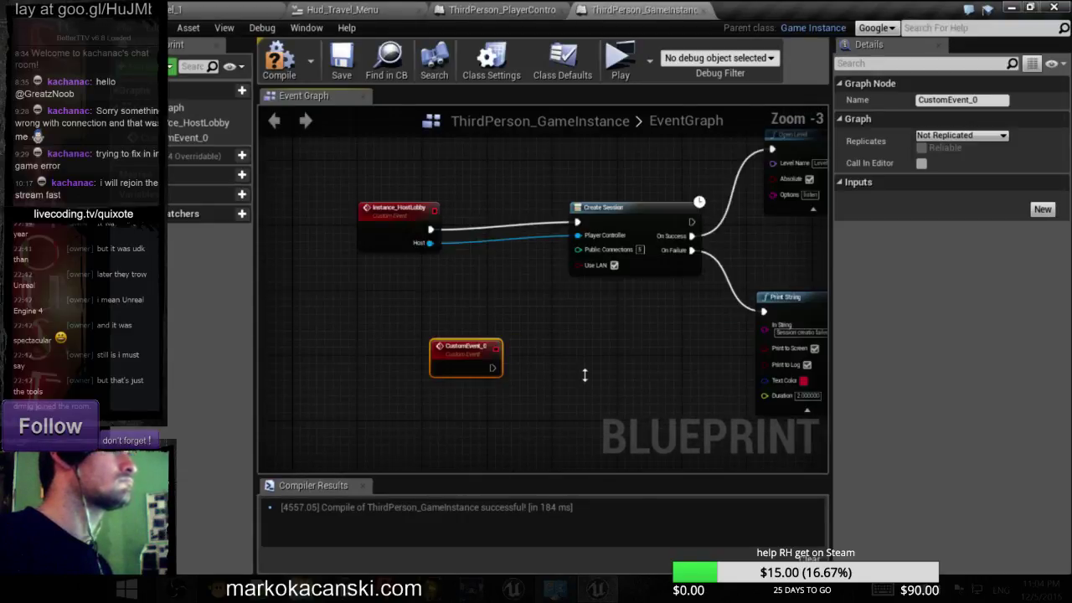
{"action": "left_click", "coordinate": [606, 386]}
{"action": "right_click_drag", "start_coordinate": [619, 377], "coordinate": [551, 230]}
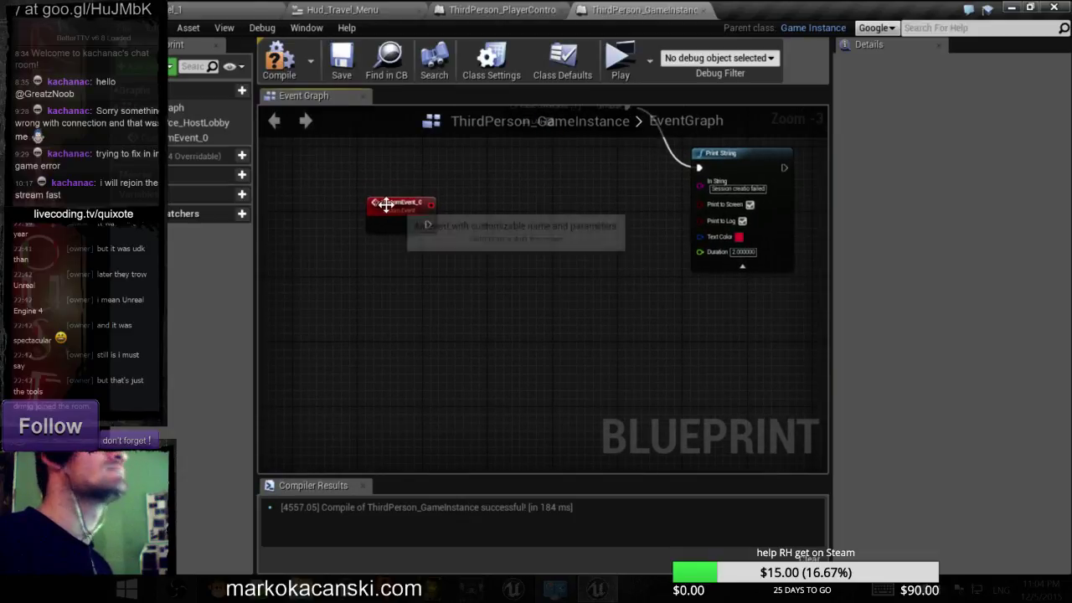
{"action": "left_click_drag", "start_coordinate": [414, 193], "coordinate": [419, 305]}
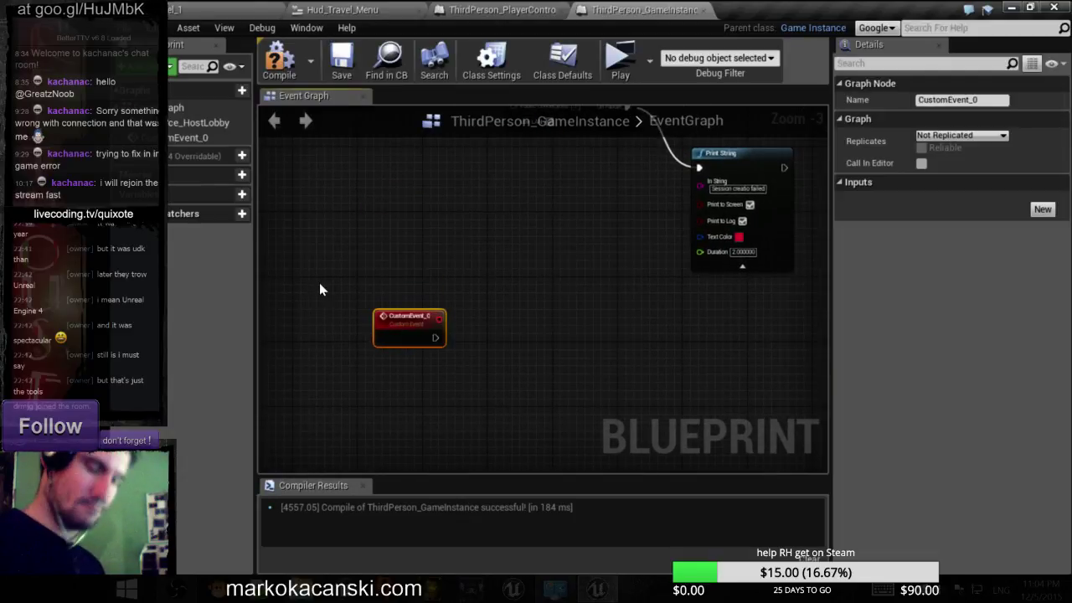
- Wrap CustomEvent_0 in a comment box coloured black and enlarge it down and right
{"action": "key", "text": "c"}
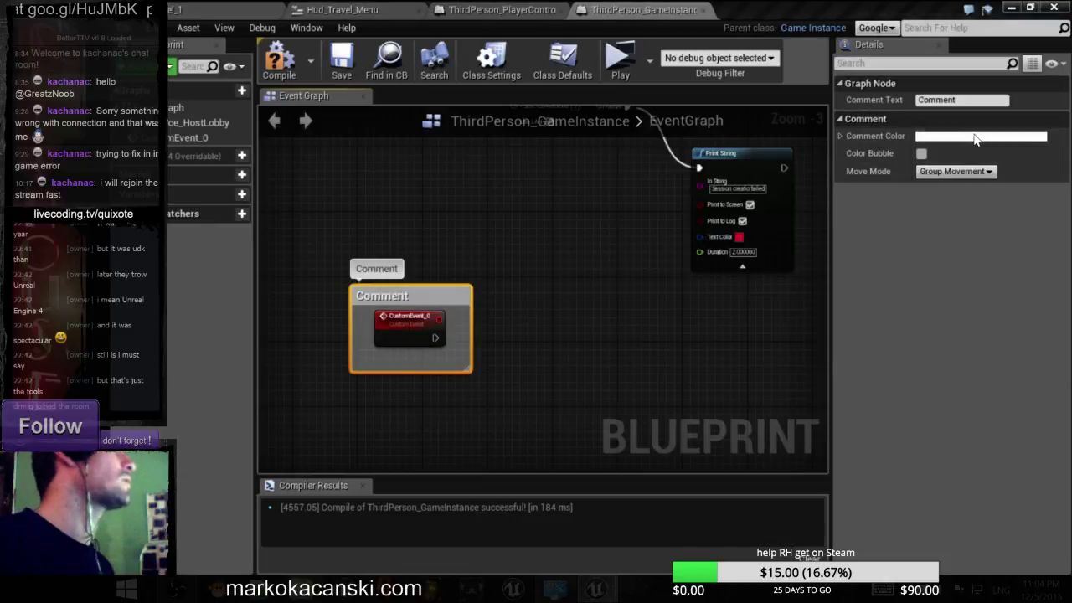
{"action": "left_click", "coordinate": [974, 138]}
{"action": "left_click_drag", "start_coordinate": [965, 278], "coordinate": [969, 360]}
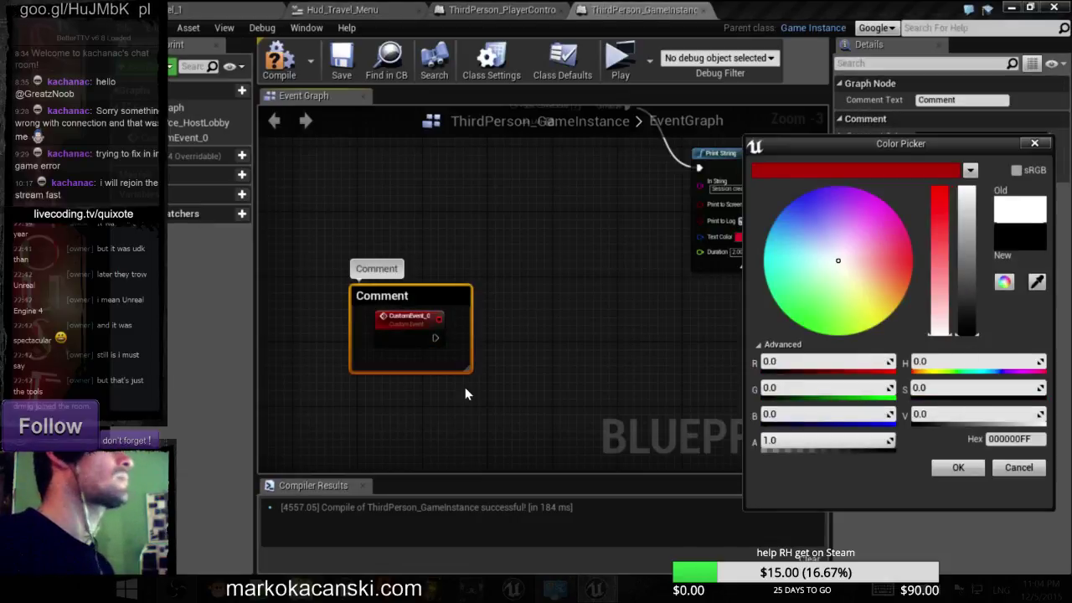
{"action": "left_click_drag", "start_coordinate": [468, 370], "coordinate": [718, 457]}
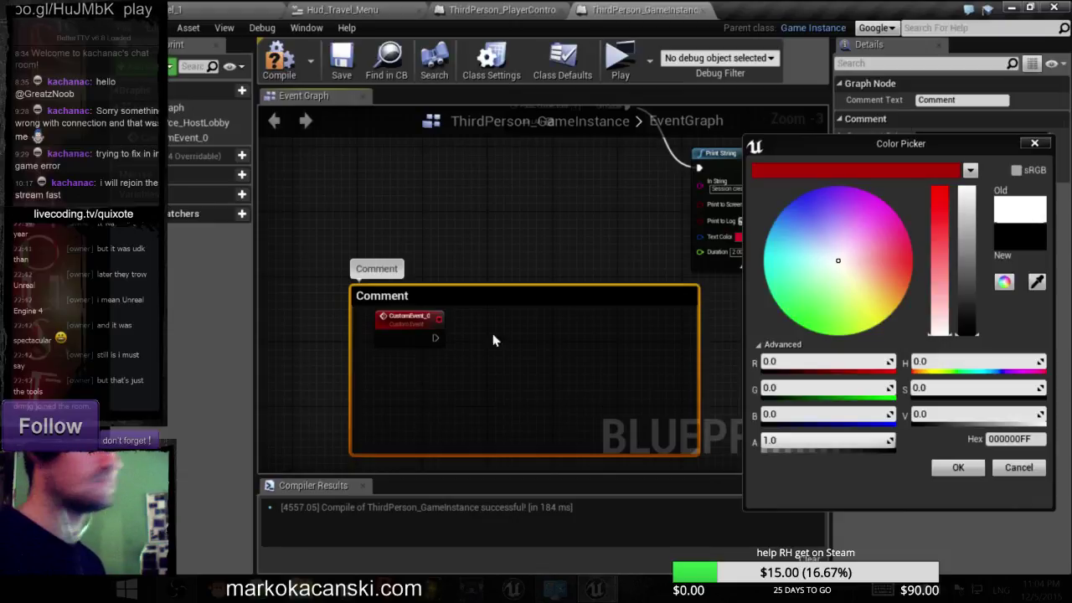
{"action": "scroll", "coordinate": [417, 295], "scroll_direction": "up", "scroll_amount": 3}
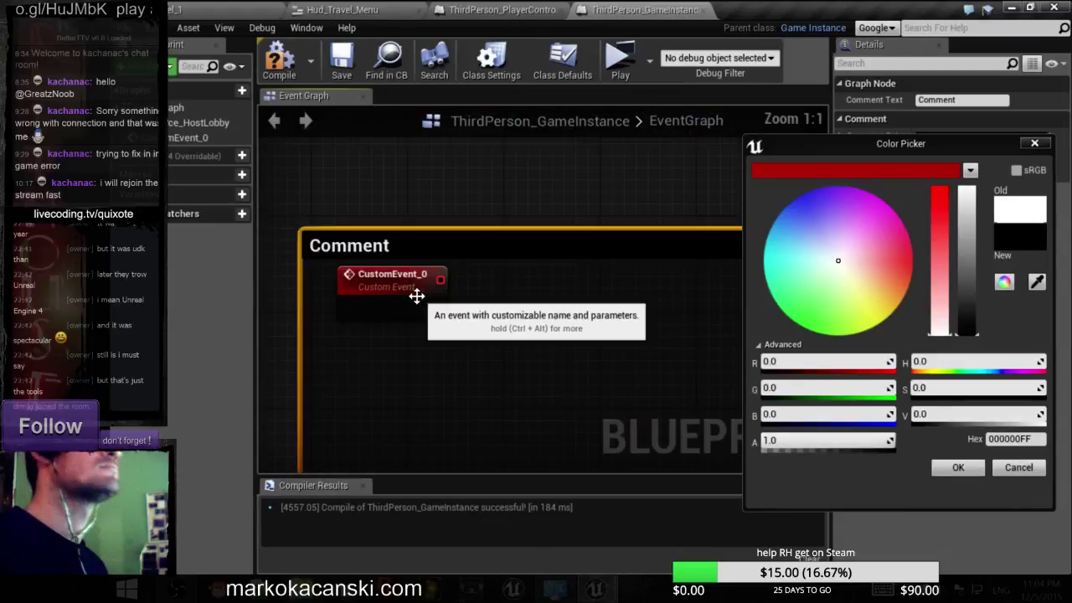
{"action": "left_click", "coordinate": [1036, 144]}
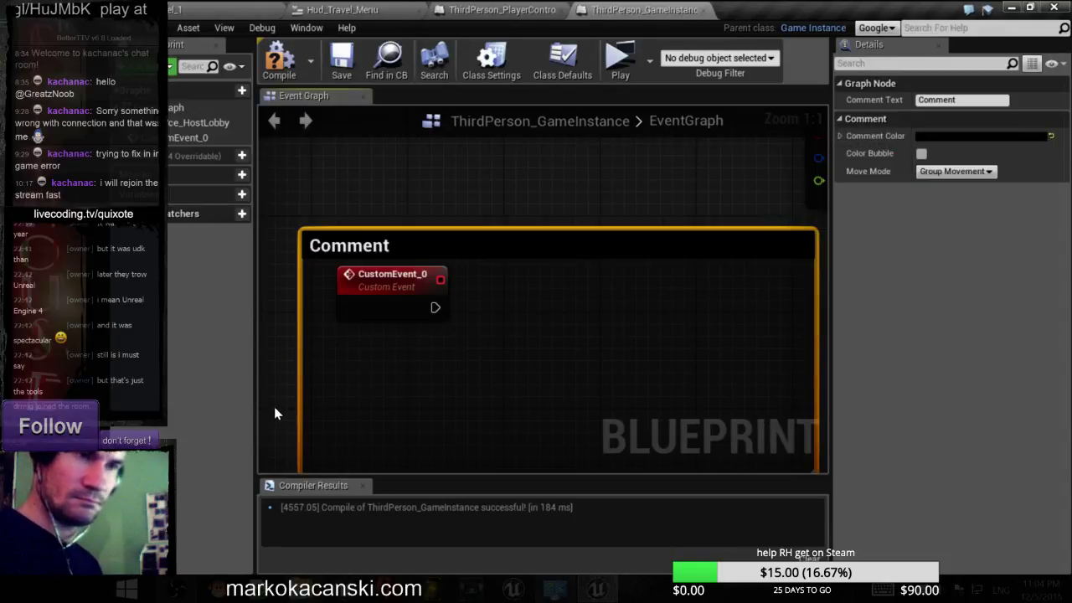
{"action": "right_click_drag", "start_coordinate": [505, 209], "coordinate": [459, 350]}
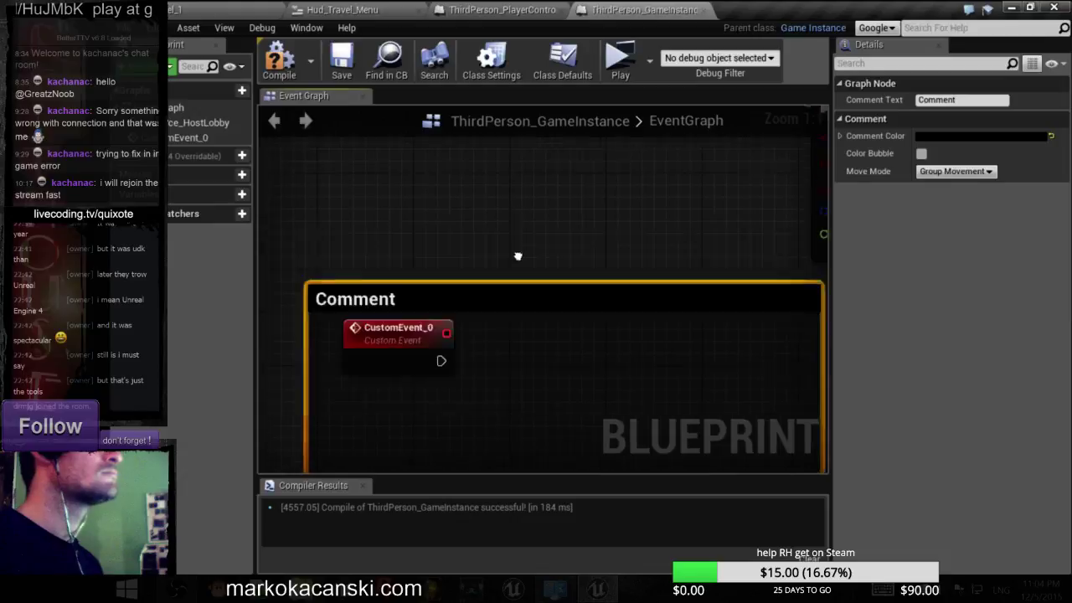
{"action": "scroll", "coordinate": [469, 318], "scroll_direction": "down", "scroll_amount": 3}
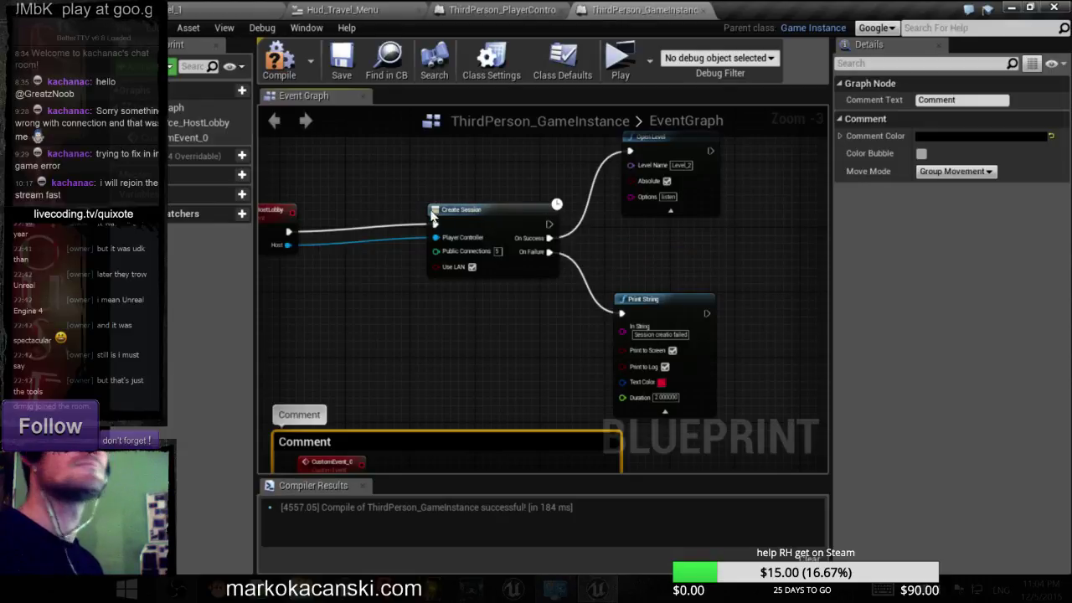
- Compile the GameInstance blueprint and review the Create Session, Open Level and Print String nodes
{"action": "left_click", "coordinate": [289, 71]}
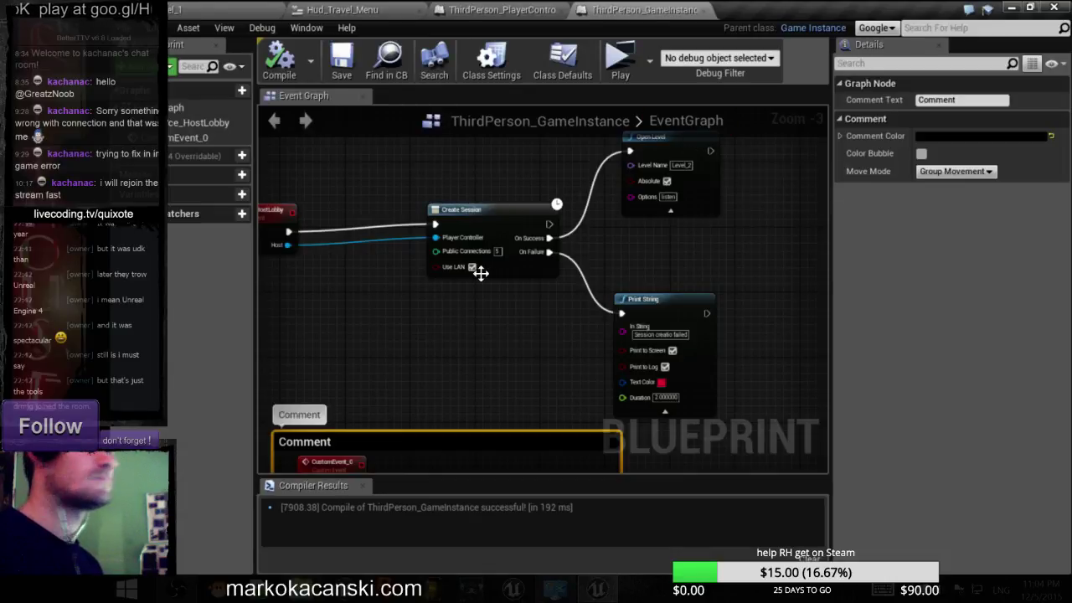
{"action": "scroll", "coordinate": [663, 264], "scroll_direction": "up", "scroll_amount": 3}
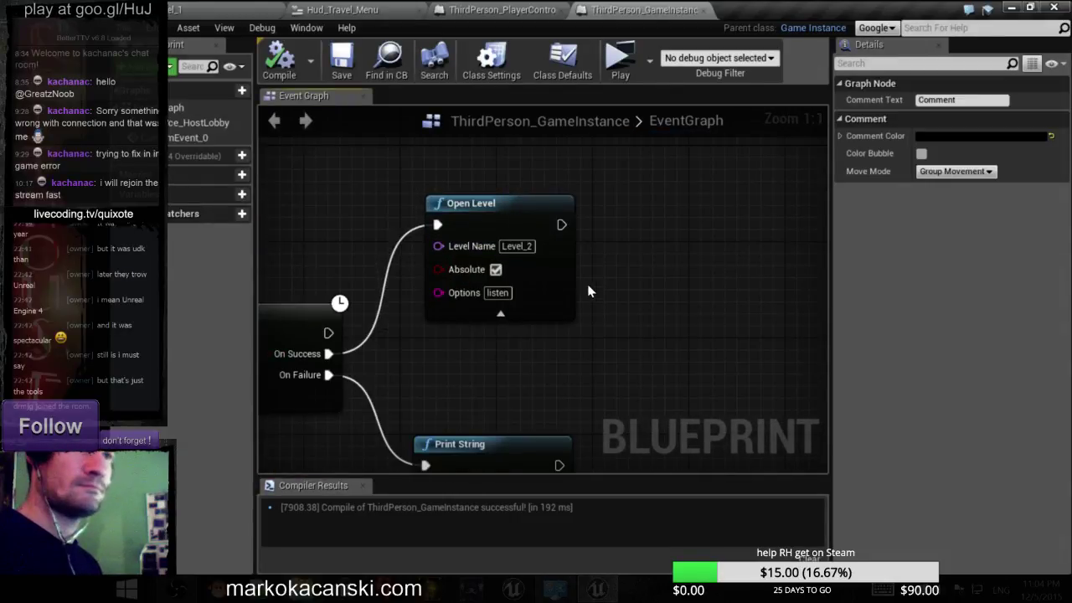
{"action": "mouse_move", "coordinate": [555, 387]}
{"action": "right_mouse_down"}
{"action": "mouse_move", "coordinate": [628, 219]}
{"action": "mouse_move", "coordinate": [664, 333]}
{"action": "right_mouse_up"}
{"action": "scroll", "coordinate": [628, 218], "scroll_direction": "down", "scroll_amount": 2}
{"action": "scroll", "coordinate": [664, 332], "scroll_direction": "down", "scroll_amount": 1}
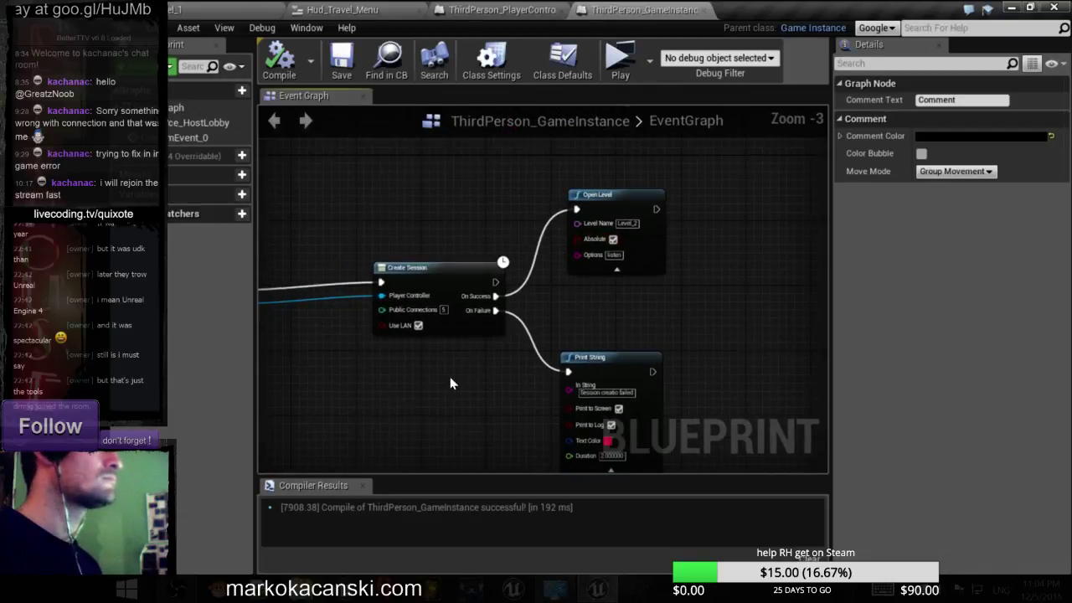
{"action": "right_click_drag", "start_coordinate": [450, 378], "coordinate": [620, 387]}
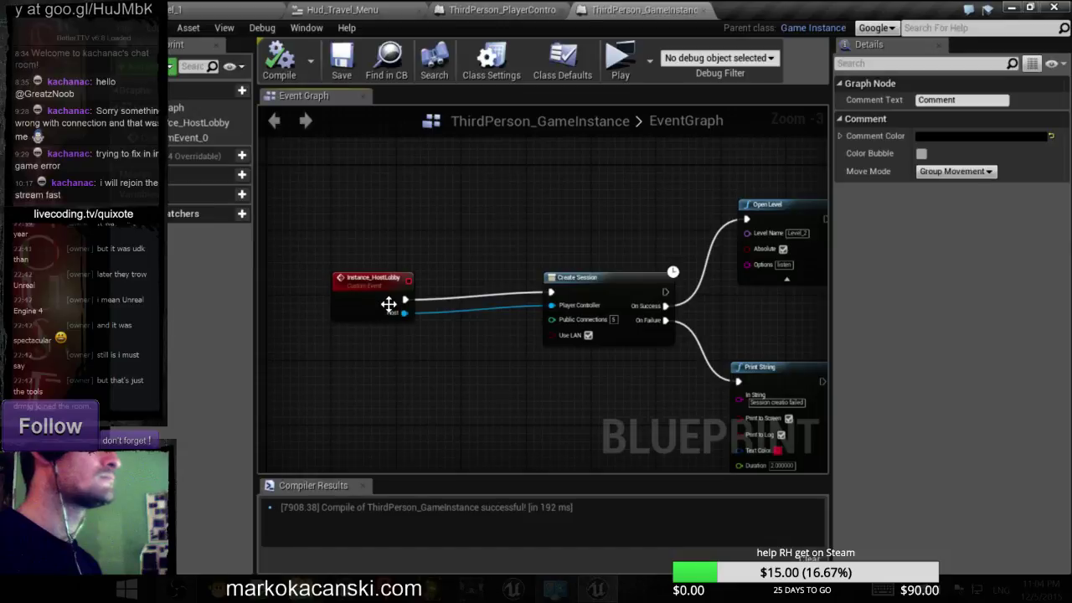
{"action": "scroll", "coordinate": [390, 304], "scroll_direction": "up", "scroll_amount": 2}
- Change Instance_HostLobby's Host input type to a Third Person Player Controller reference
{"action": "scroll", "coordinate": [358, 280], "scroll_direction": "up", "scroll_amount": 1}
{"action": "left_click", "coordinate": [358, 280]}
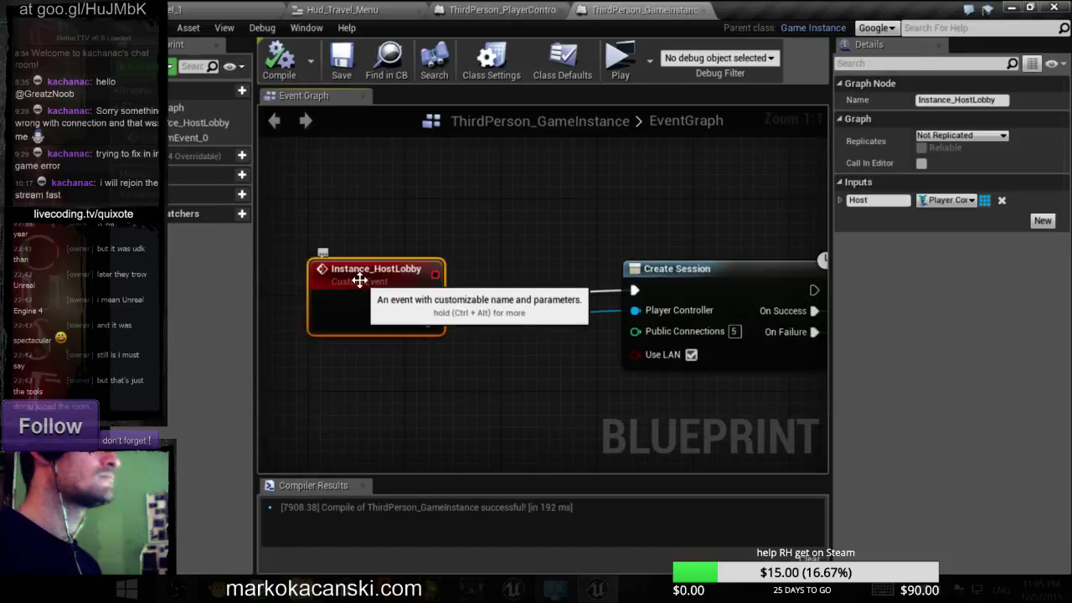
{"action": "left_click", "coordinate": [840, 201]}
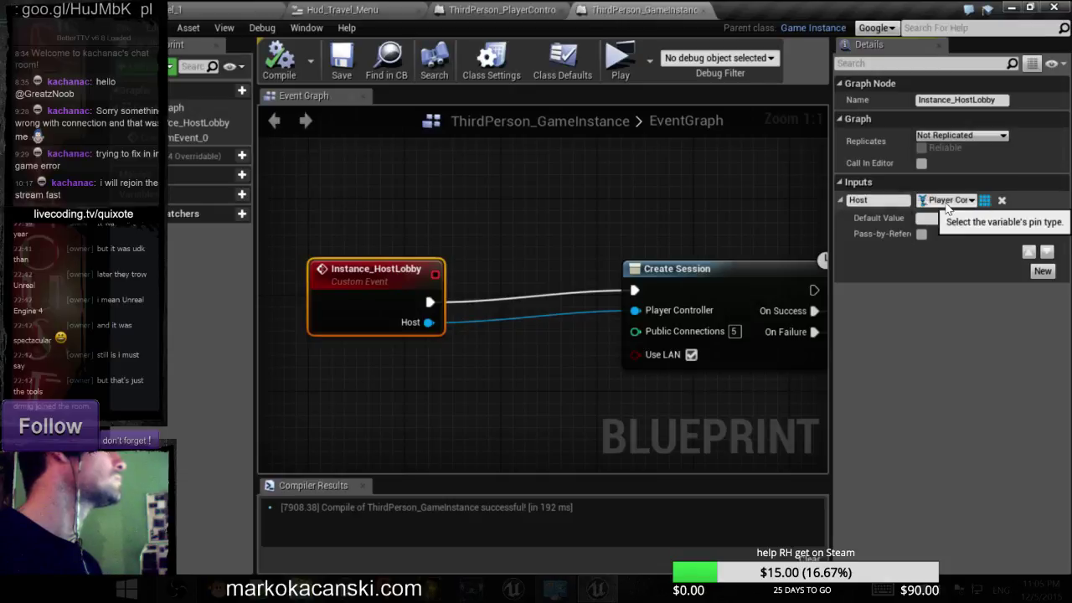
{"action": "left_click", "coordinate": [946, 202]}
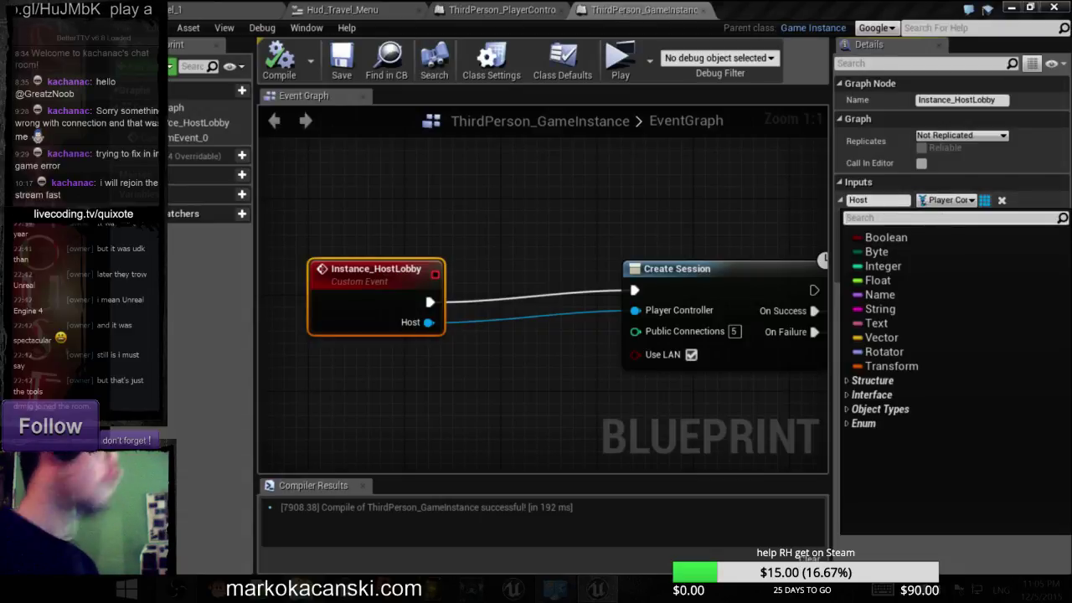
{"action": "type", "text": "player"}
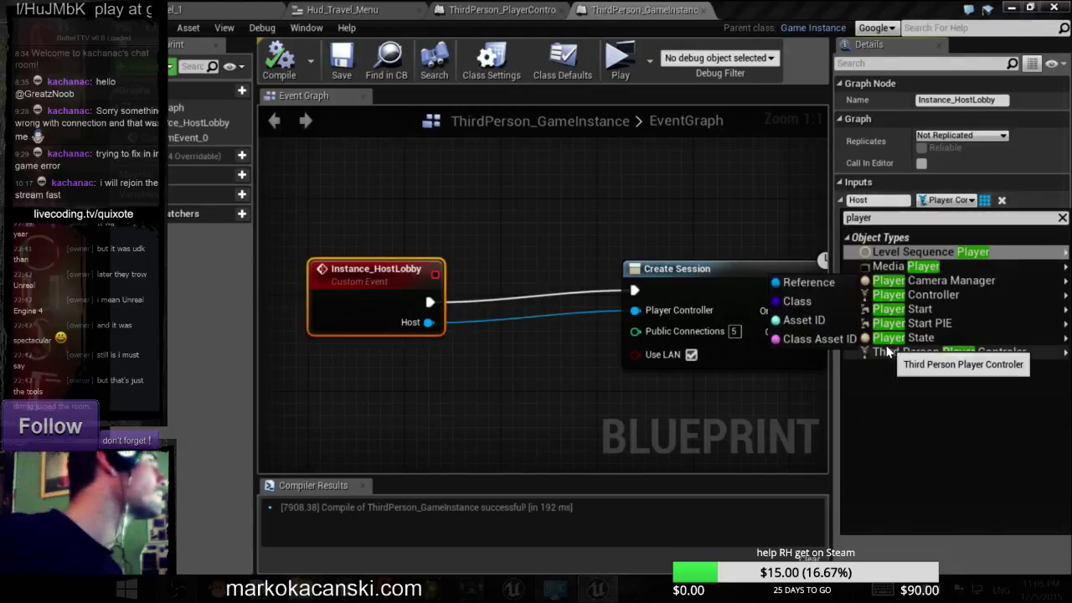
{"action": "mouse_move", "coordinate": [887, 353]}
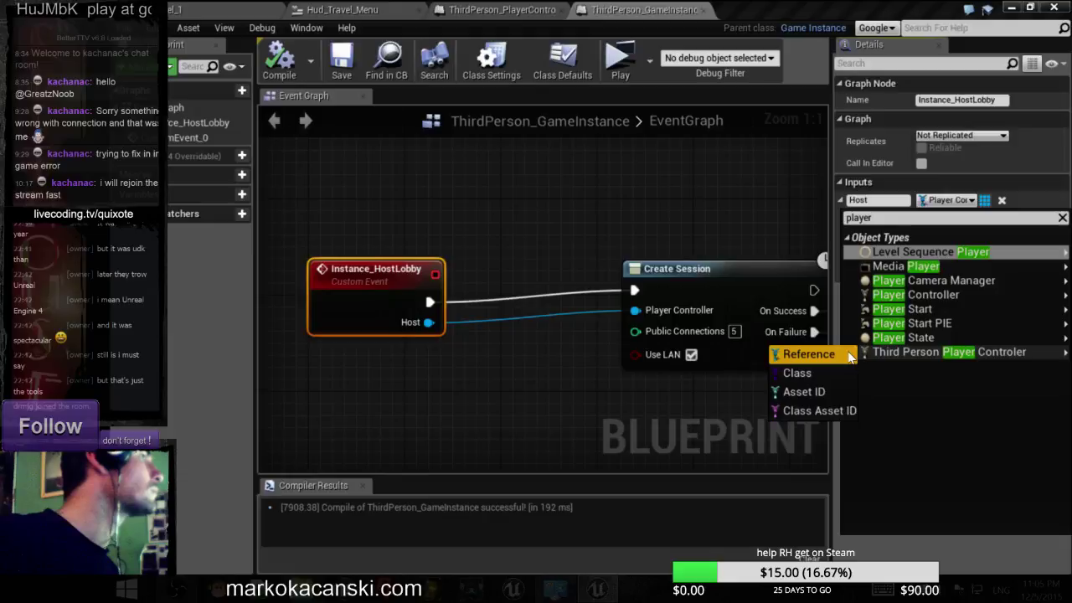
{"action": "left_click", "coordinate": [808, 354]}
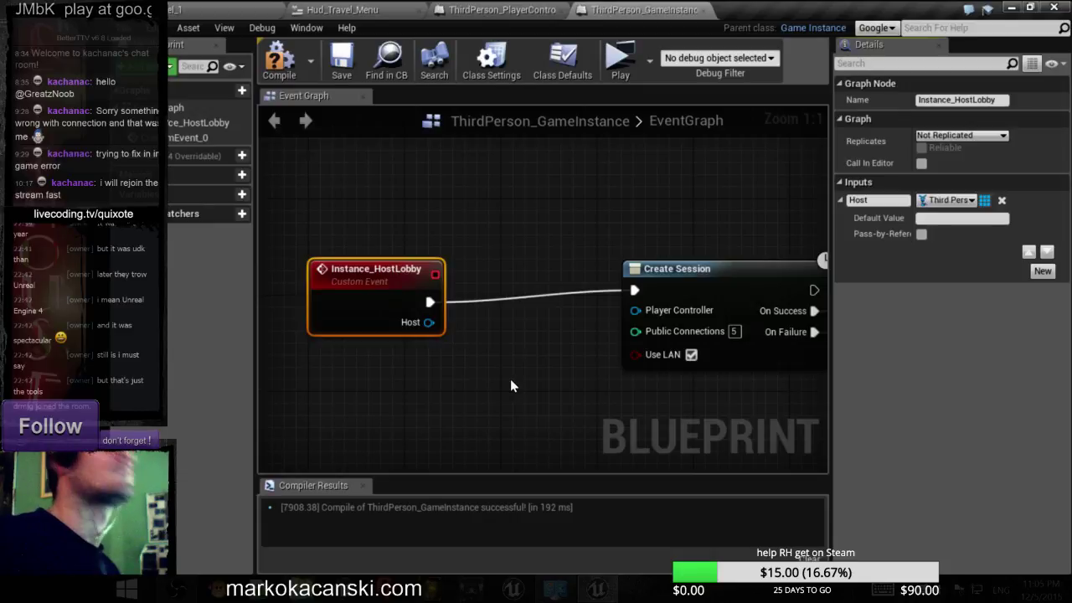
- Wire Host into Create Session's Player Controller pin and recompile the GameInstance blueprint
{"action": "right_click_drag", "start_coordinate": [510, 383], "coordinate": [446, 376]}
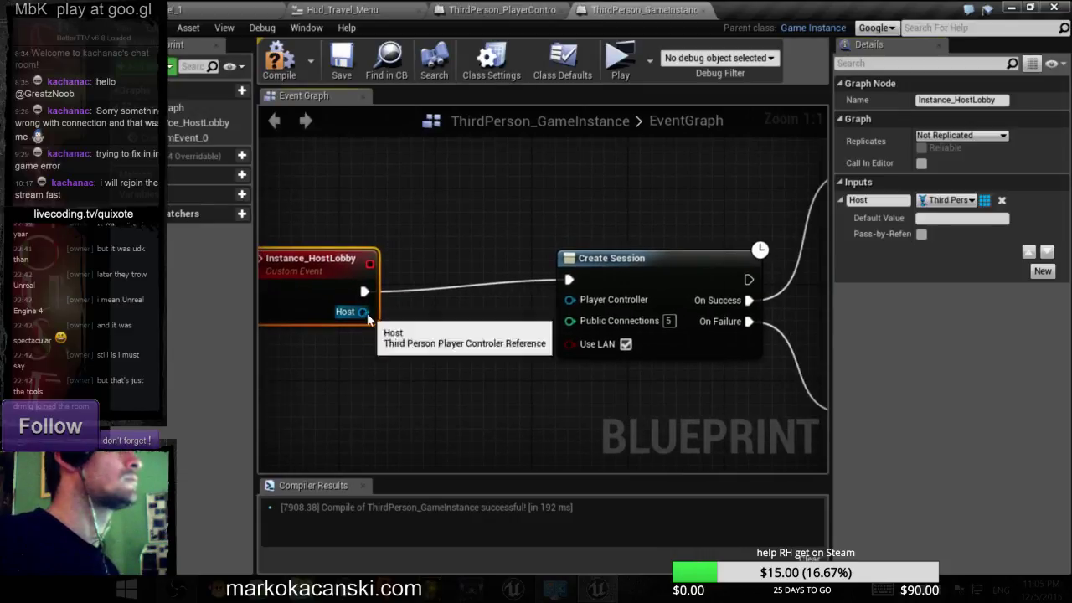
{"action": "left_click_drag", "start_coordinate": [363, 312], "coordinate": [569, 299]}
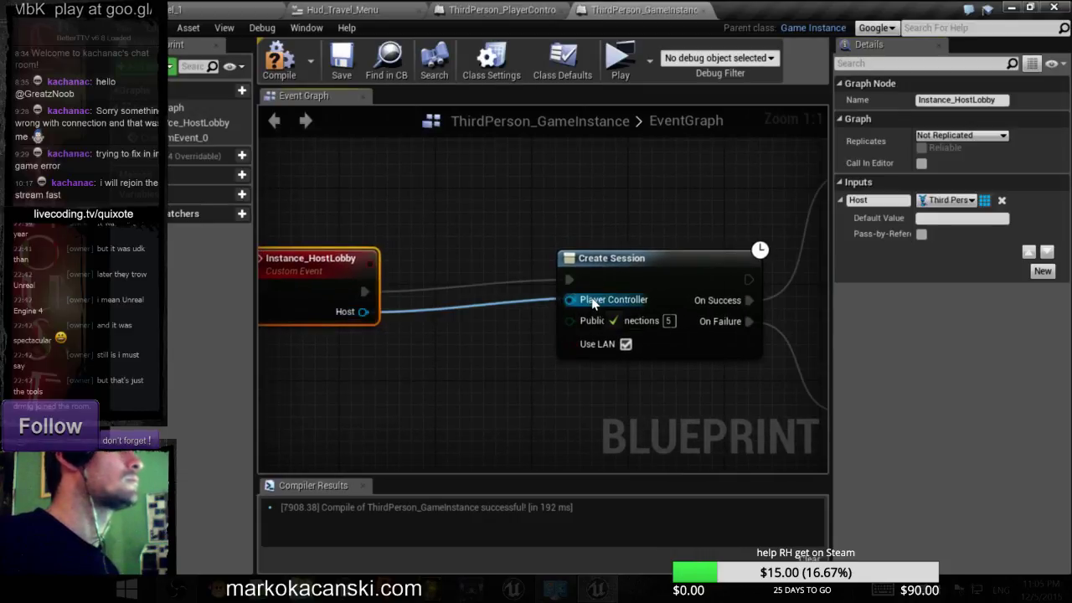
{"action": "left_click", "coordinate": [280, 58]}
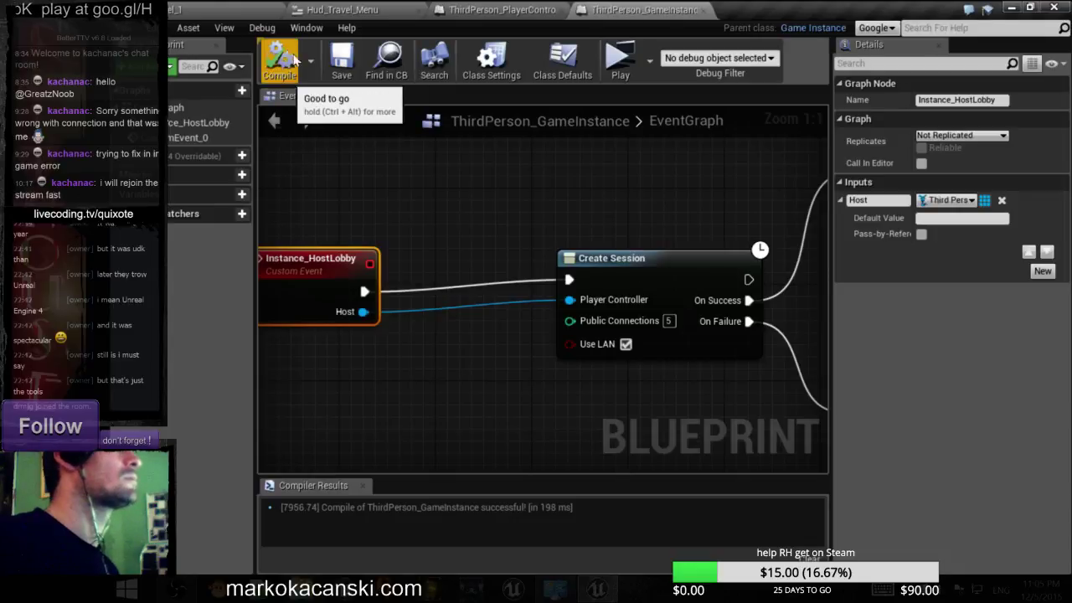
{"action": "left_click", "coordinate": [245, 13]}
- Launch the multiplayer preview and press Host Lobby repeatedly in the server's travel menu
{"action": "left_click", "coordinate": [517, 332]}
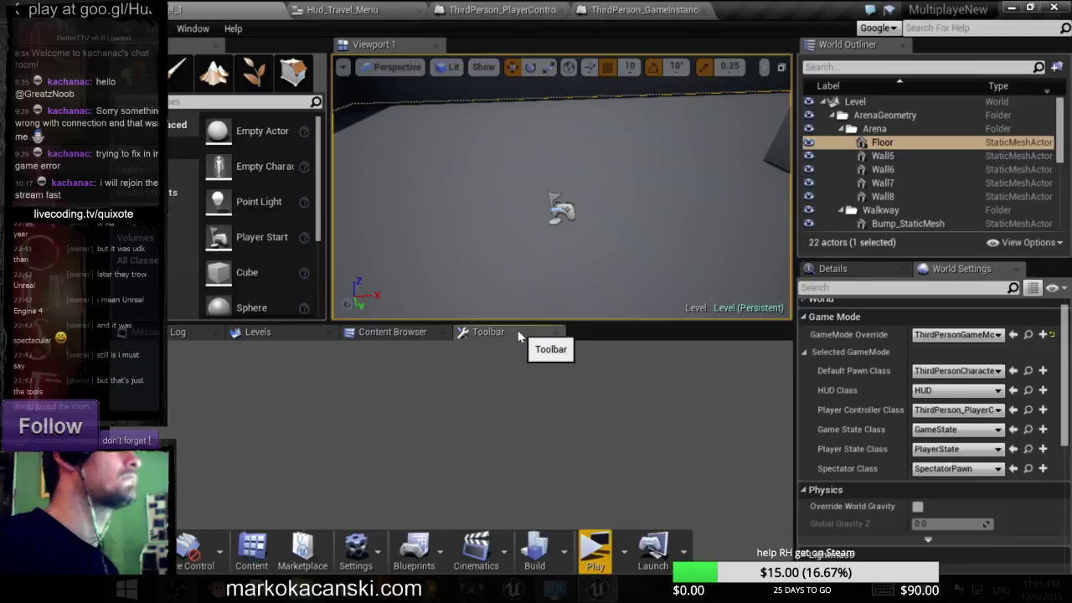
{"action": "left_click", "coordinate": [590, 540]}
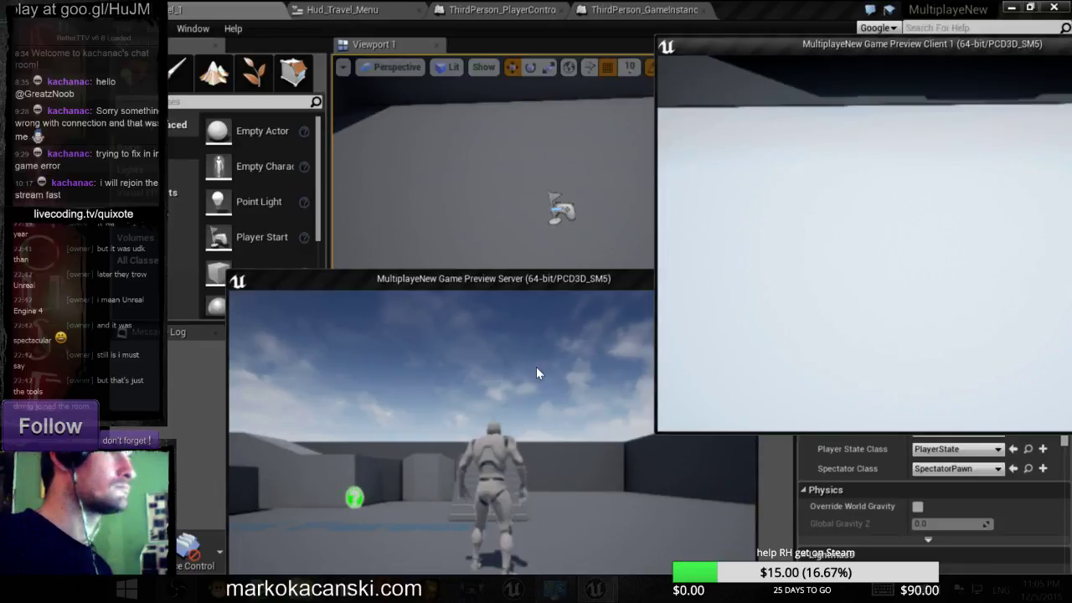
{"action": "key", "text": "alt+Tab"}
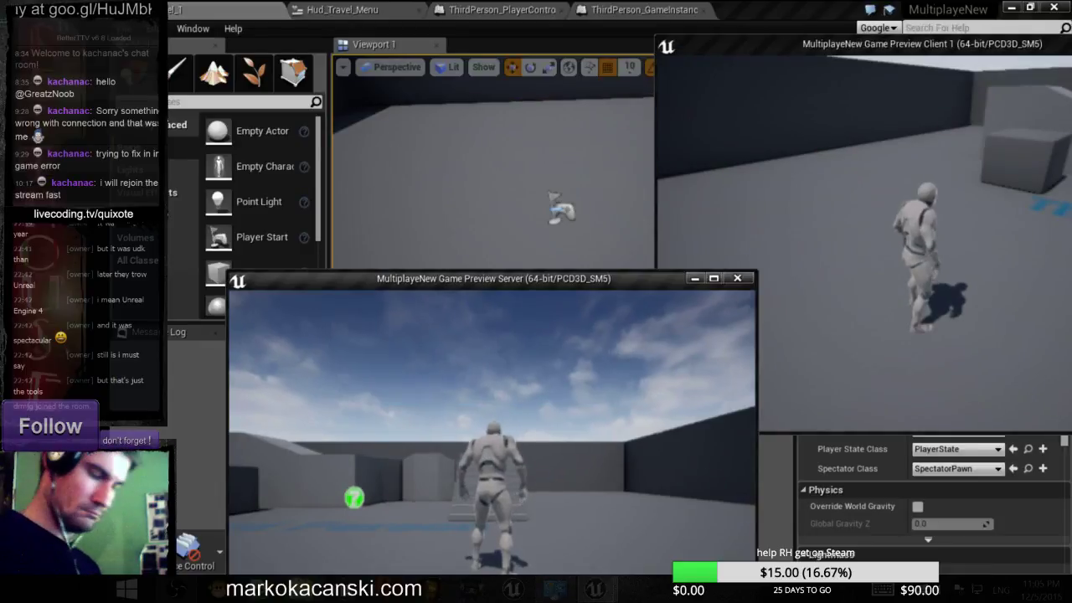
{"action": "key", "text": "m"}
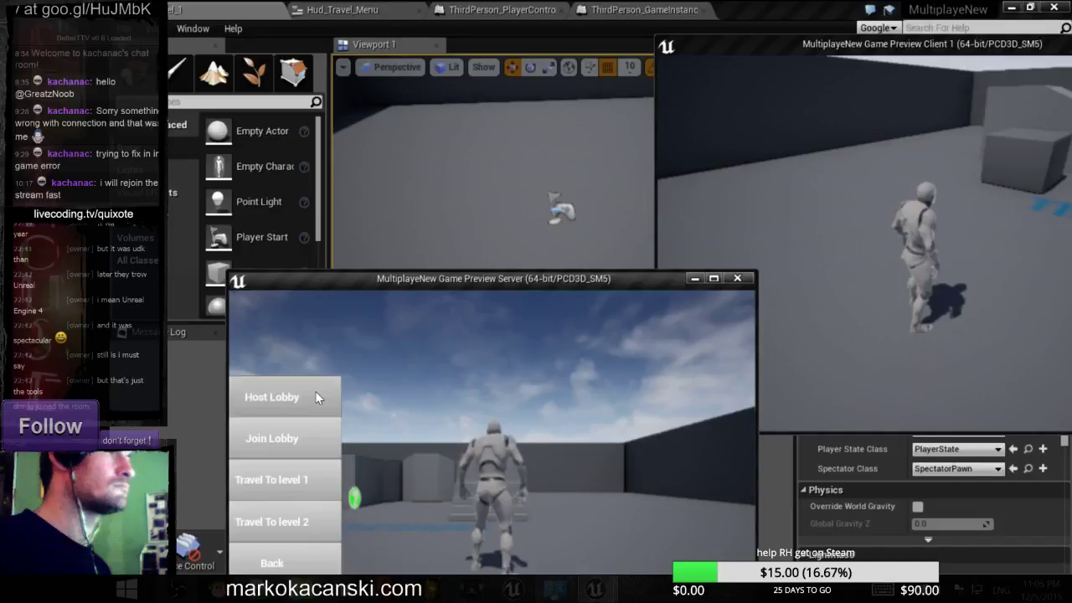
{"action": "left_click", "coordinate": [316, 396]}
{"action": "double_click", "coordinate": [315, 391]}
{"action": "left_click", "coordinate": [315, 390]}
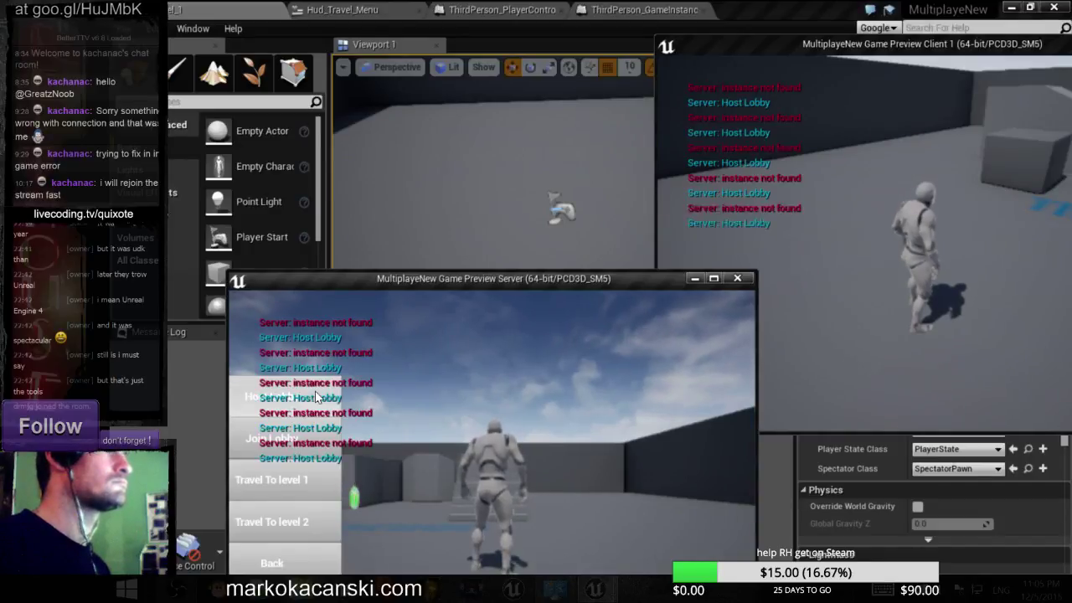
{"action": "left_click", "coordinate": [315, 390]}
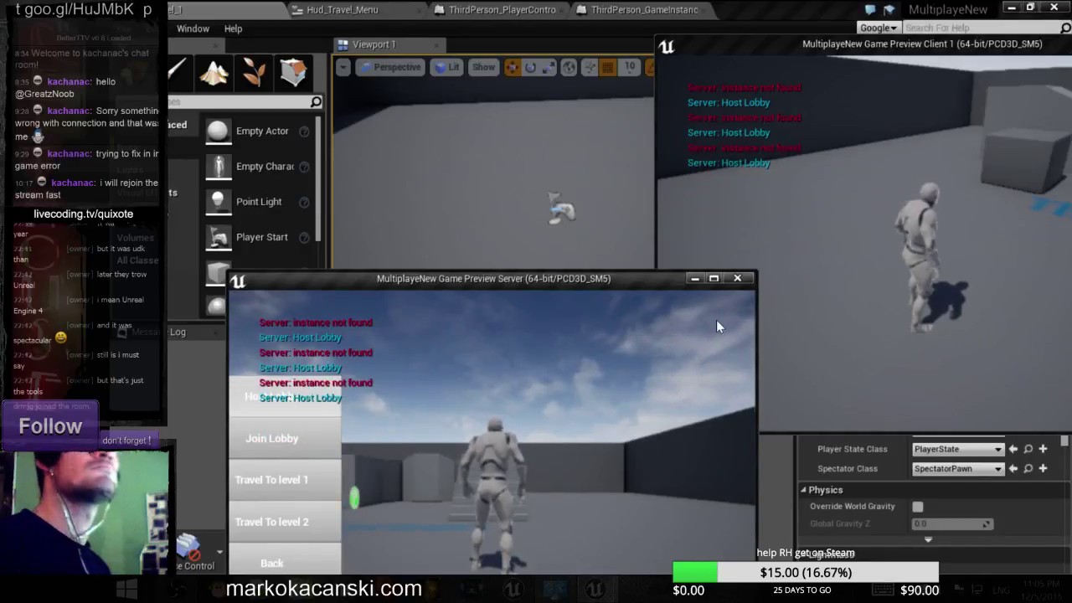
- End the play session, check the Message Log, and return to the GameInstance graph
{"action": "key", "text": "Escape"}
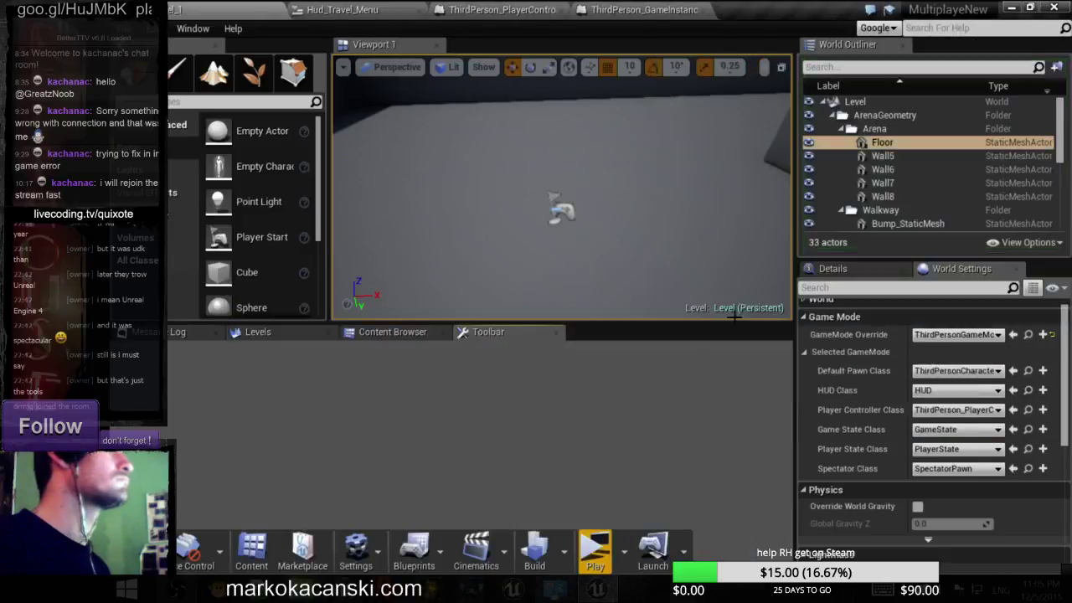
{"action": "left_click", "coordinate": [996, 552]}
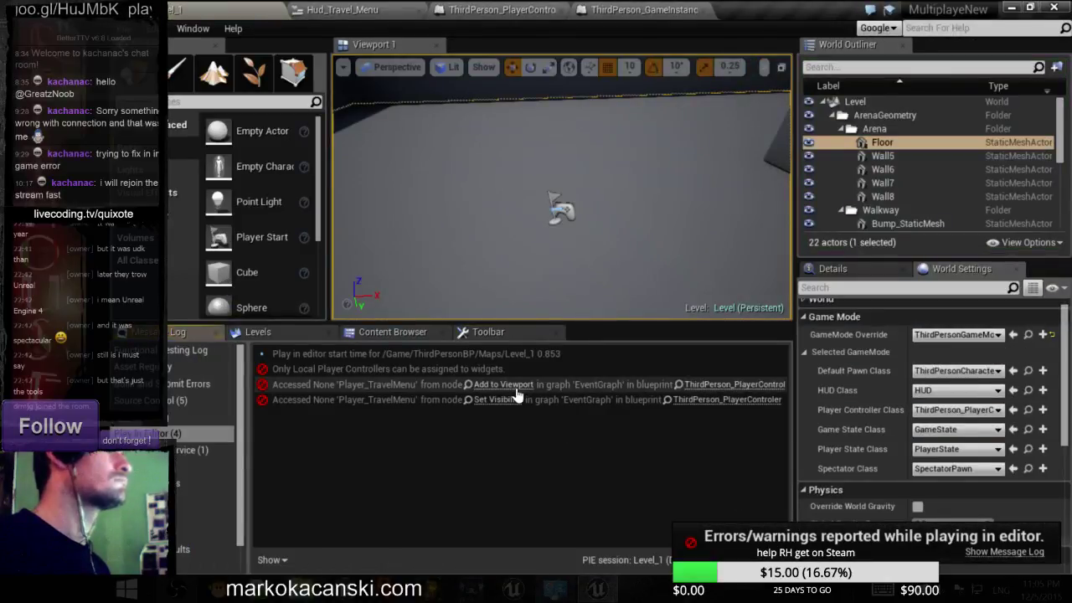
{"action": "left_click", "coordinate": [658, 11]}
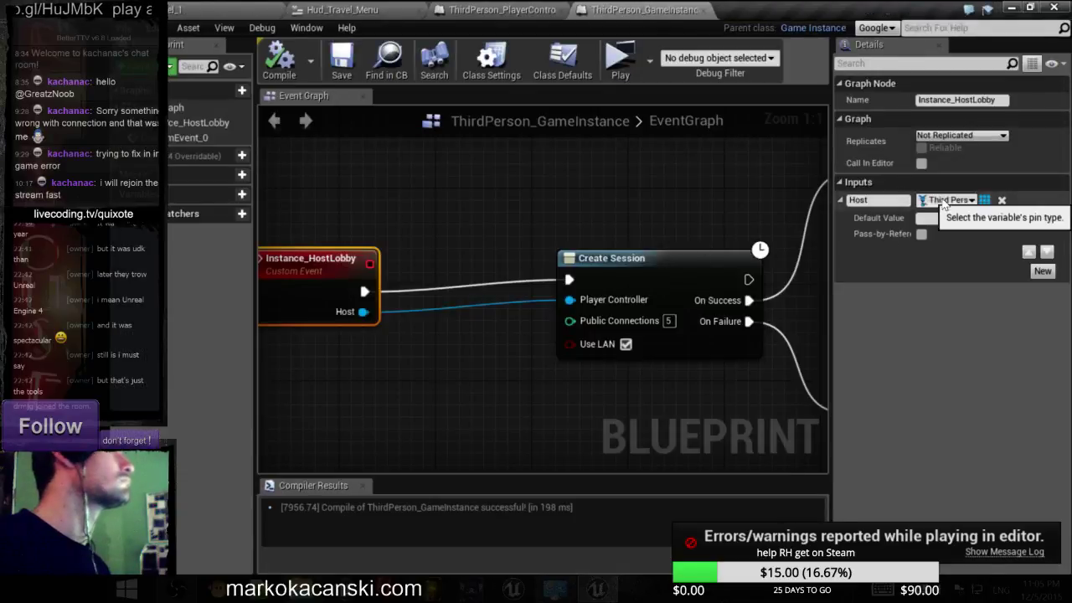
- Duplicate the Instance_HostLobby event and place the copy above the original
{"action": "scroll", "coordinate": [637, 226], "scroll_direction": "down", "scroll_amount": 3}
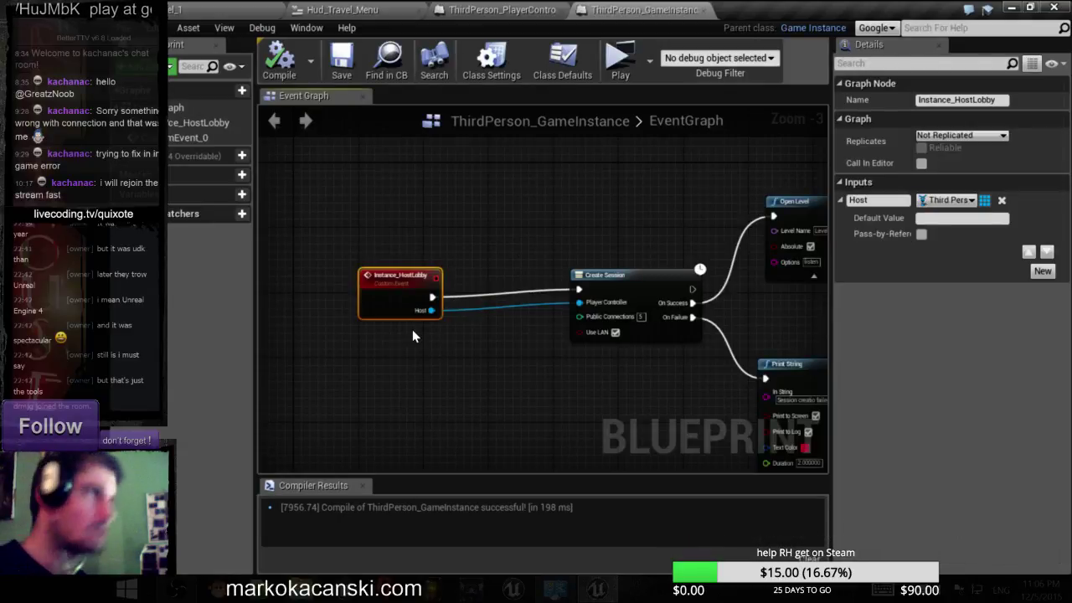
{"action": "key", "text": "ctrl+c"}
{"action": "key", "text": "ctrl+v"}
{"action": "left_click_drag", "start_coordinate": [445, 342], "coordinate": [387, 219]}
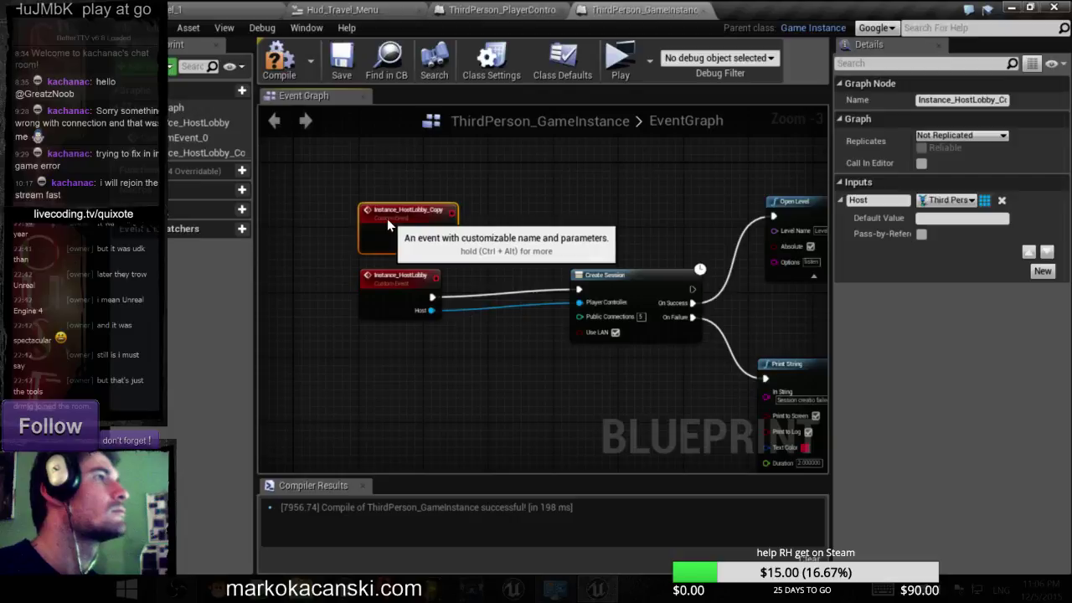
- Change the original event's Host input type to a Player Controller reference
{"action": "left_click", "coordinate": [376, 274]}
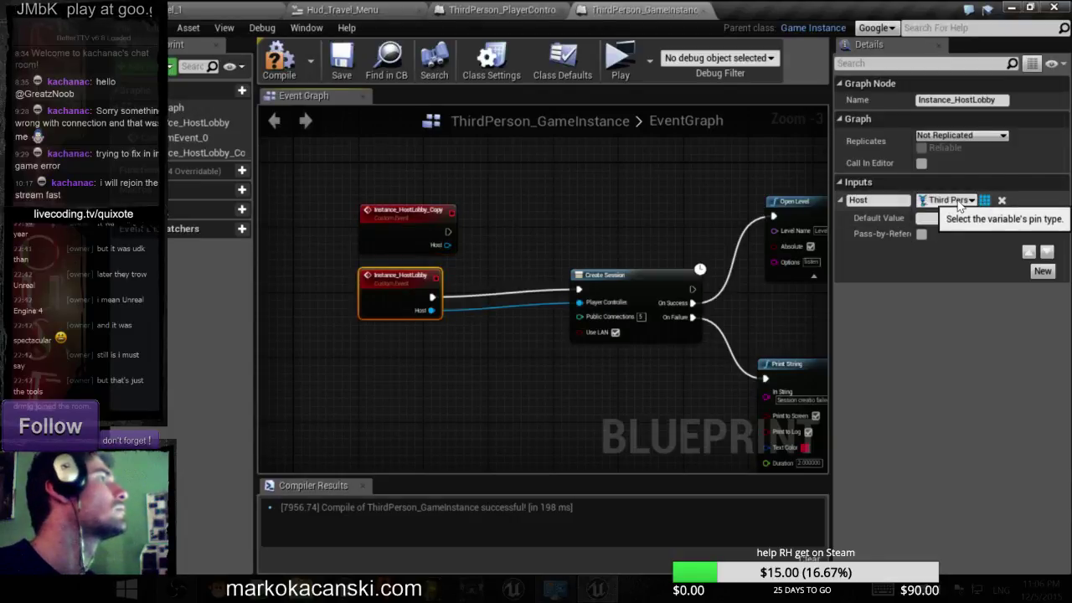
{"action": "left_click", "coordinate": [962, 204]}
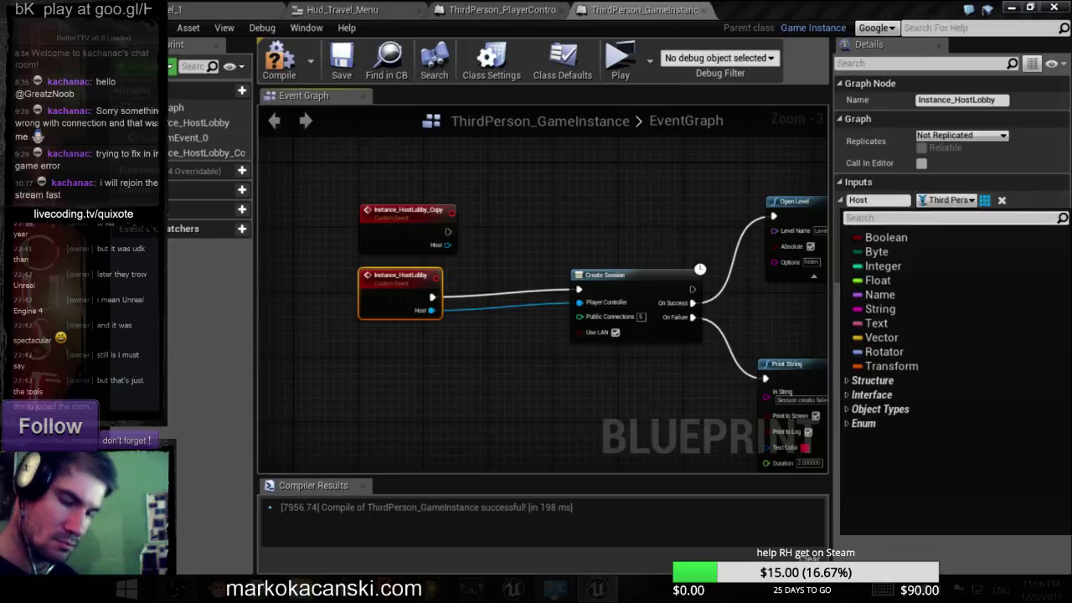
{"action": "type", "text": "player"}
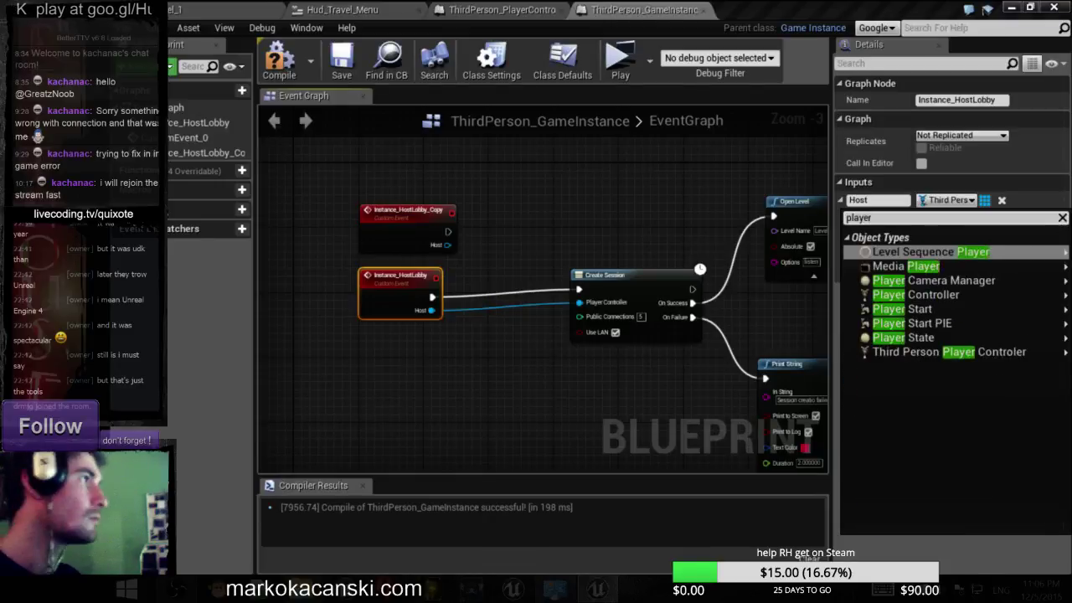
{"action": "mouse_move", "coordinate": [929, 353]}
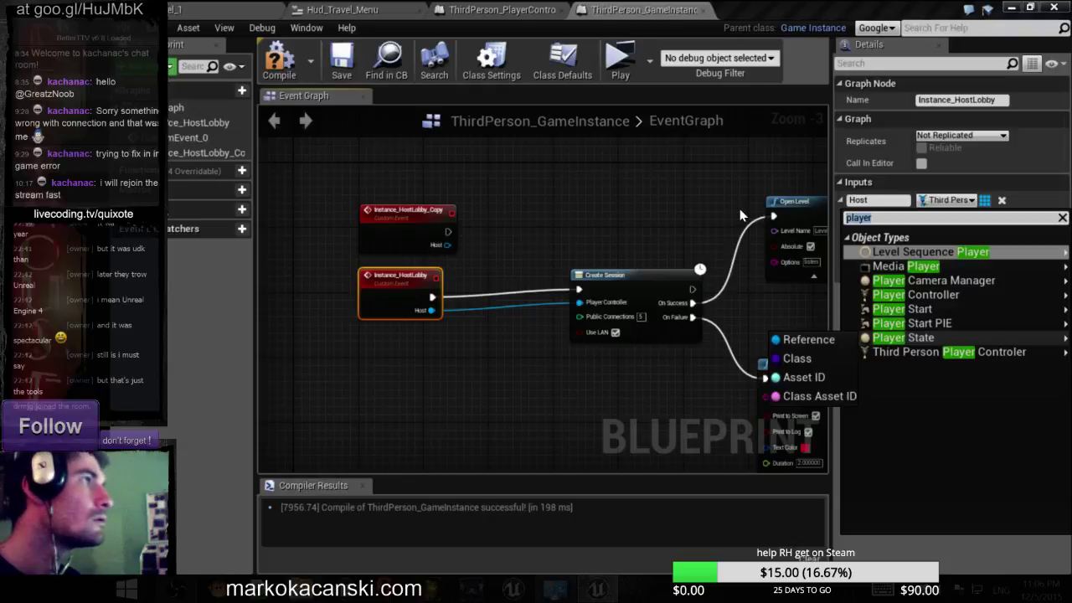
{"action": "type", "text": "cont"}
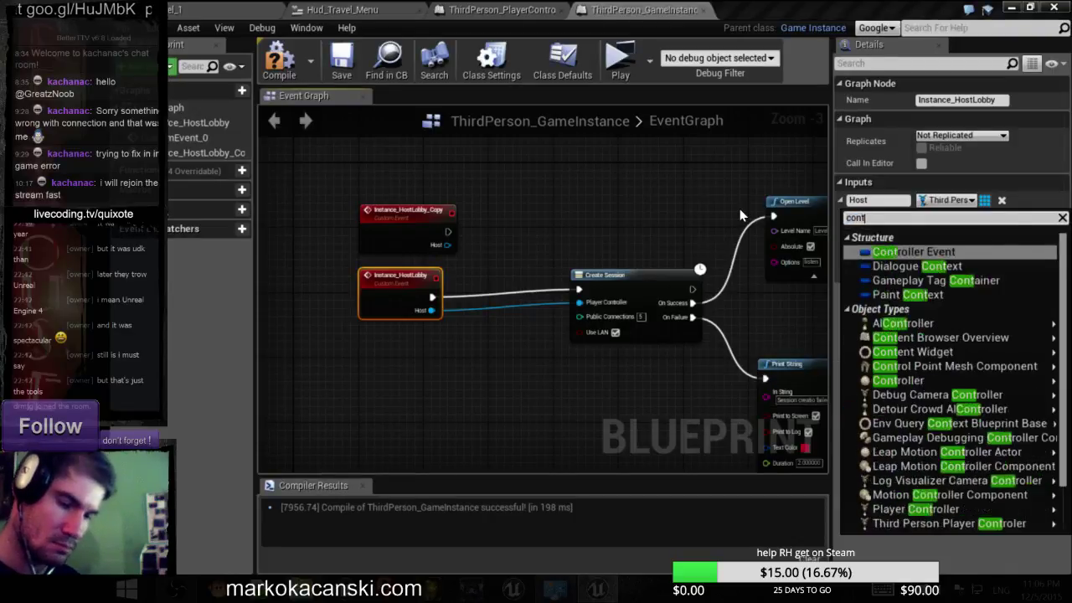
{"action": "type", "text": "ro"}
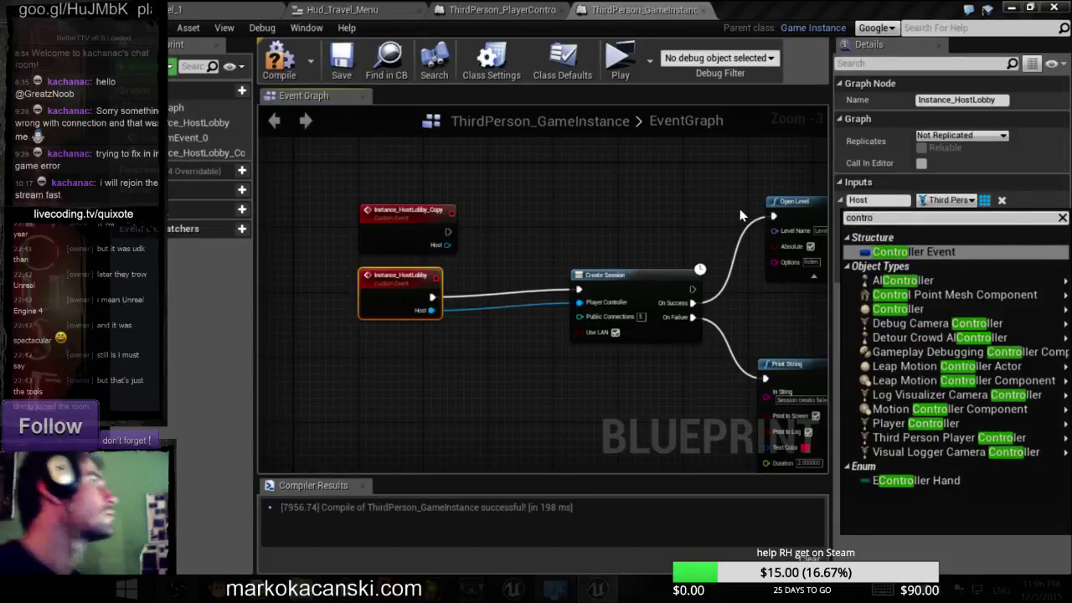
{"action": "mouse_move", "coordinate": [909, 468]}
{"action": "mouse_move", "coordinate": [898, 309]}
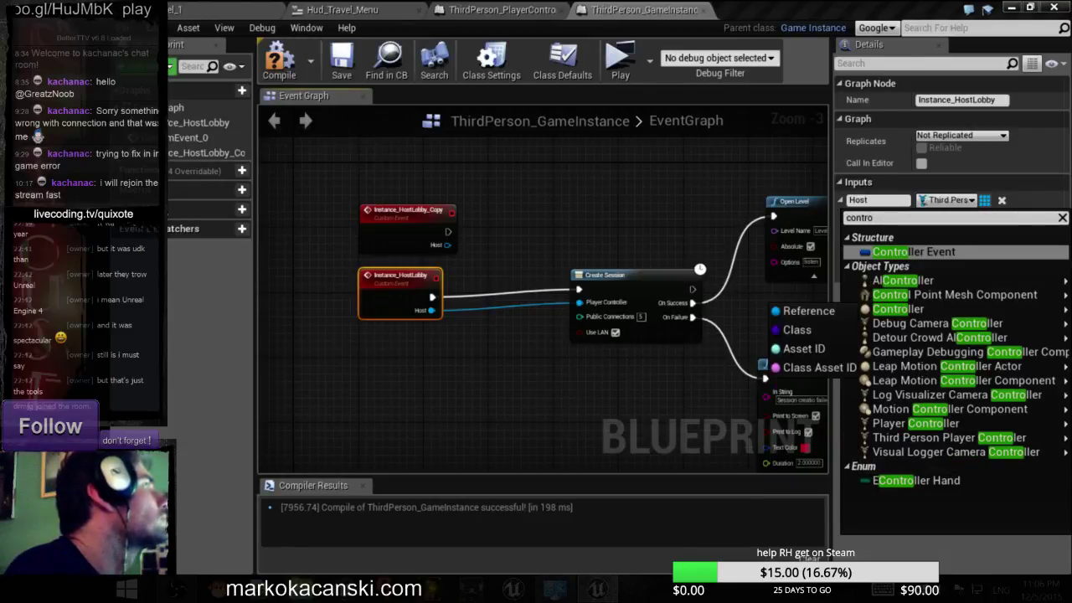
{"action": "left_click", "coordinate": [847, 218]}
{"action": "type", "text": "player"}
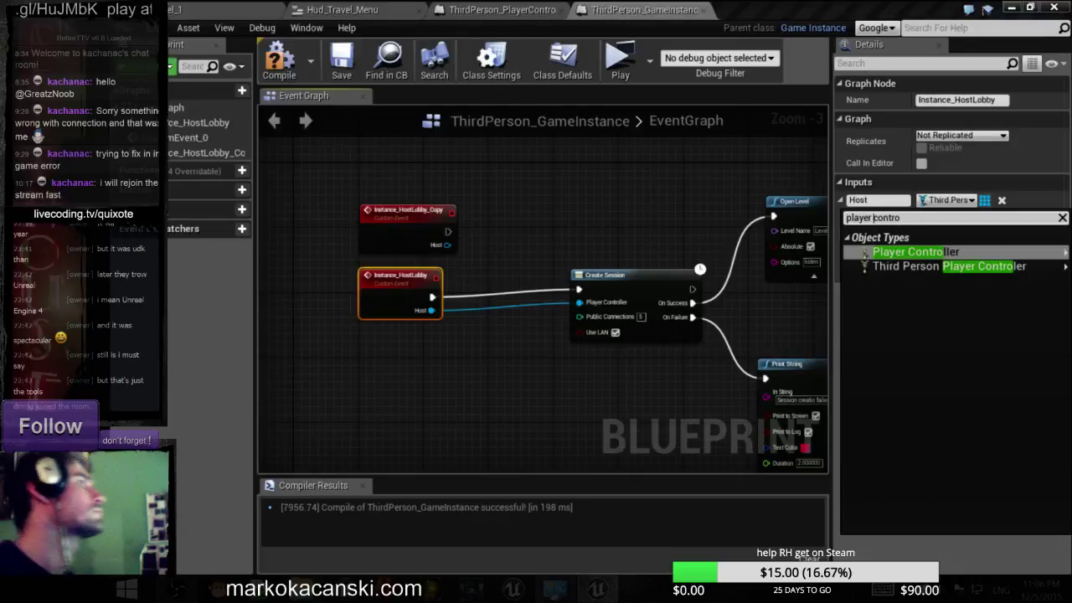
{"action": "mouse_move", "coordinate": [905, 252]}
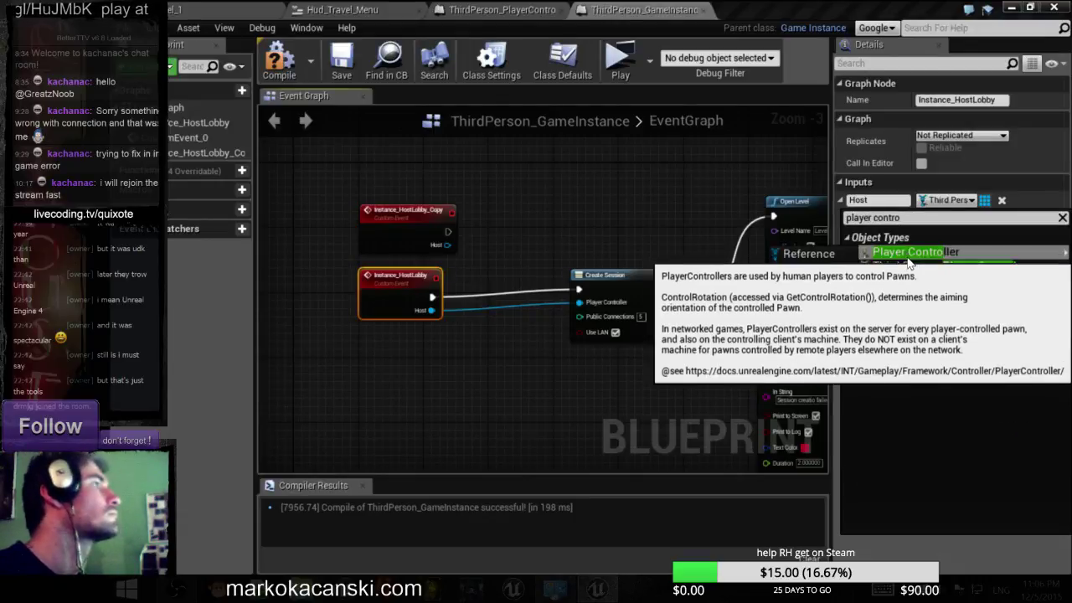
{"action": "left_click", "coordinate": [838, 256]}
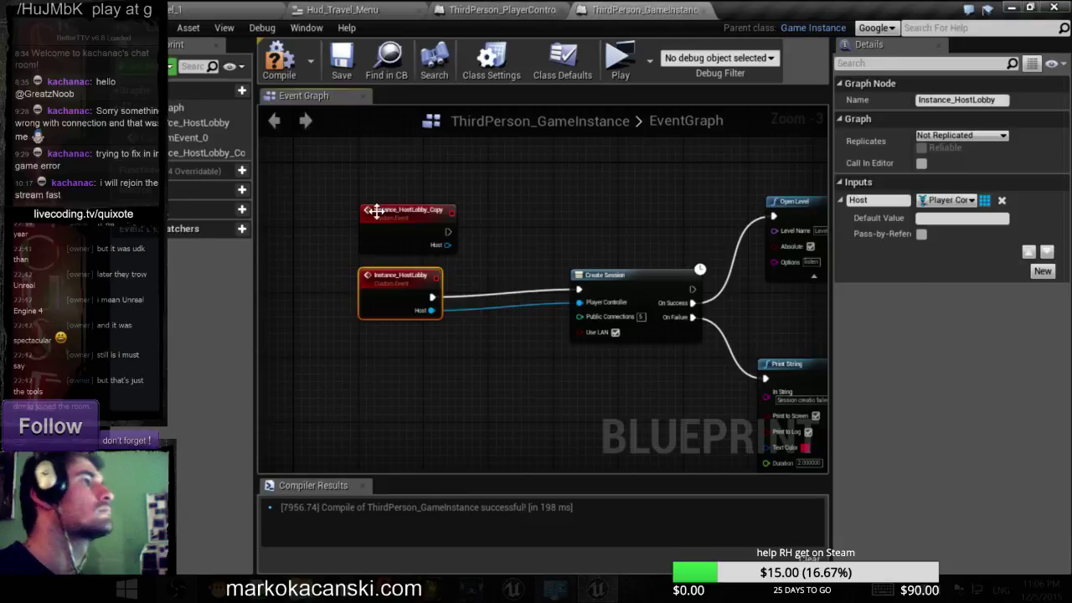
- Compile the GameInstance blueprint and pan back to the event and Create Session nodes
{"action": "left_click", "coordinate": [290, 68]}
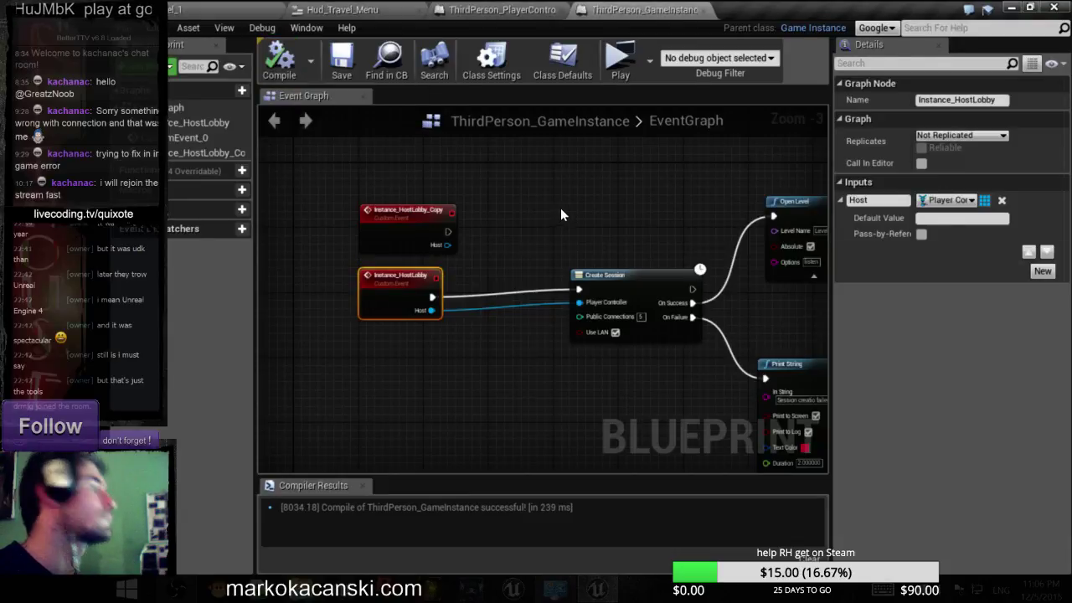
{"action": "scroll", "coordinate": [620, 222], "scroll_direction": "down", "scroll_amount": 3}
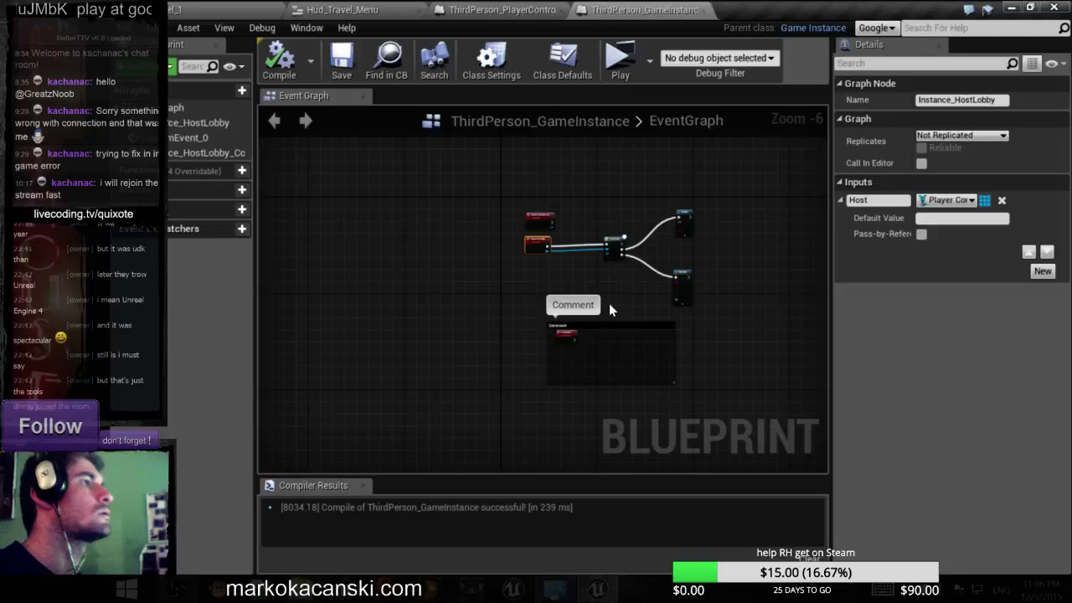
{"action": "scroll", "coordinate": [610, 310], "scroll_direction": "up", "scroll_amount": 3}
{"action": "right_click_drag", "start_coordinate": [596, 291], "coordinate": [601, 394]}
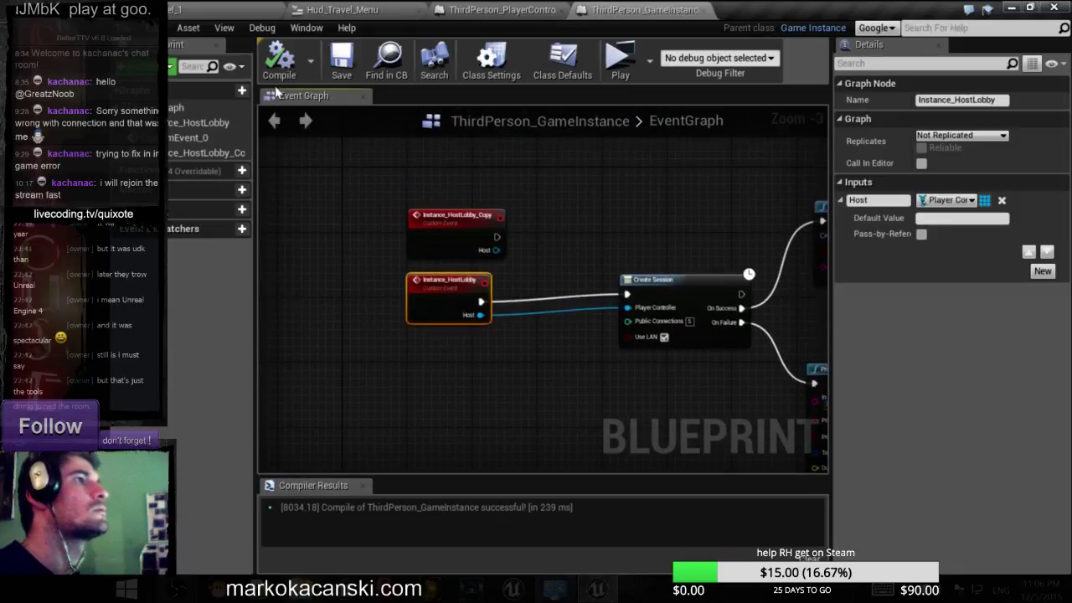
- From Level_1, launch the multiplayer preview and press Host Lobby twice in the server menu
{"action": "left_click", "coordinate": [270, 10]}
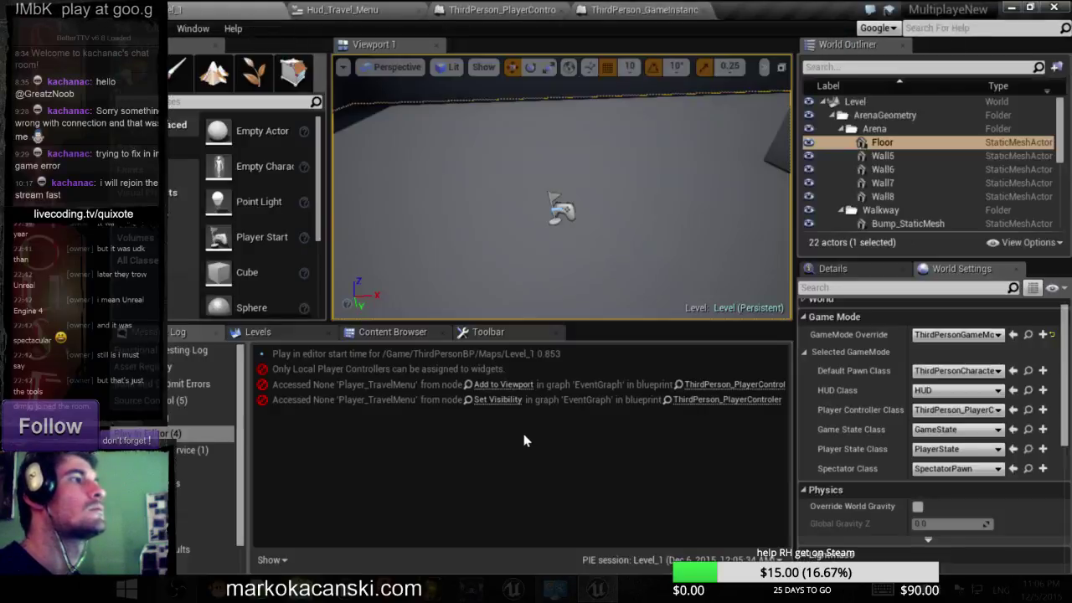
{"action": "left_click", "coordinate": [486, 332]}
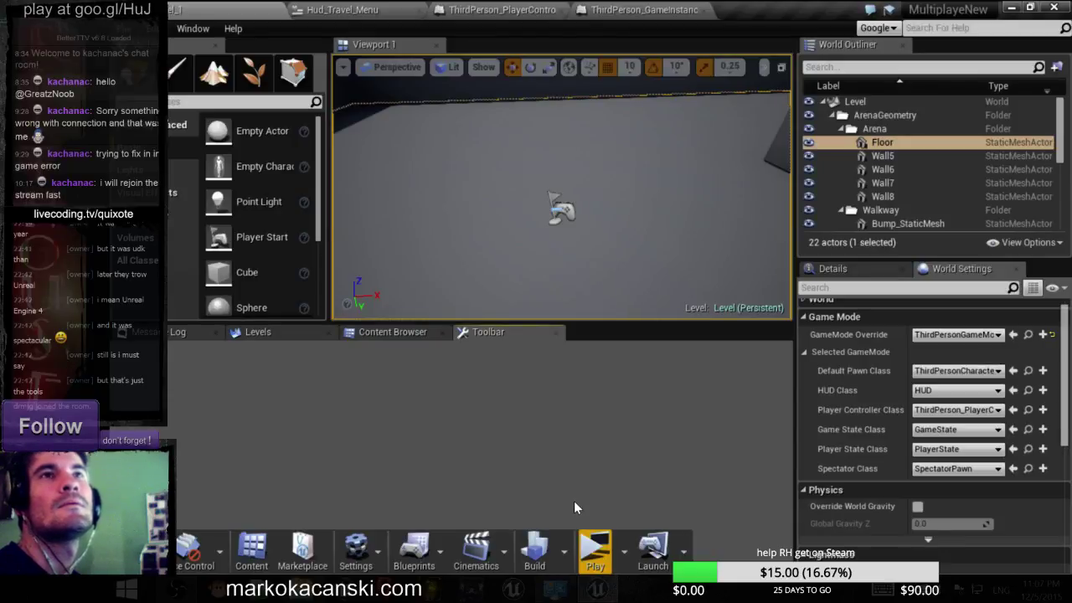
{"action": "left_click", "coordinate": [593, 551]}
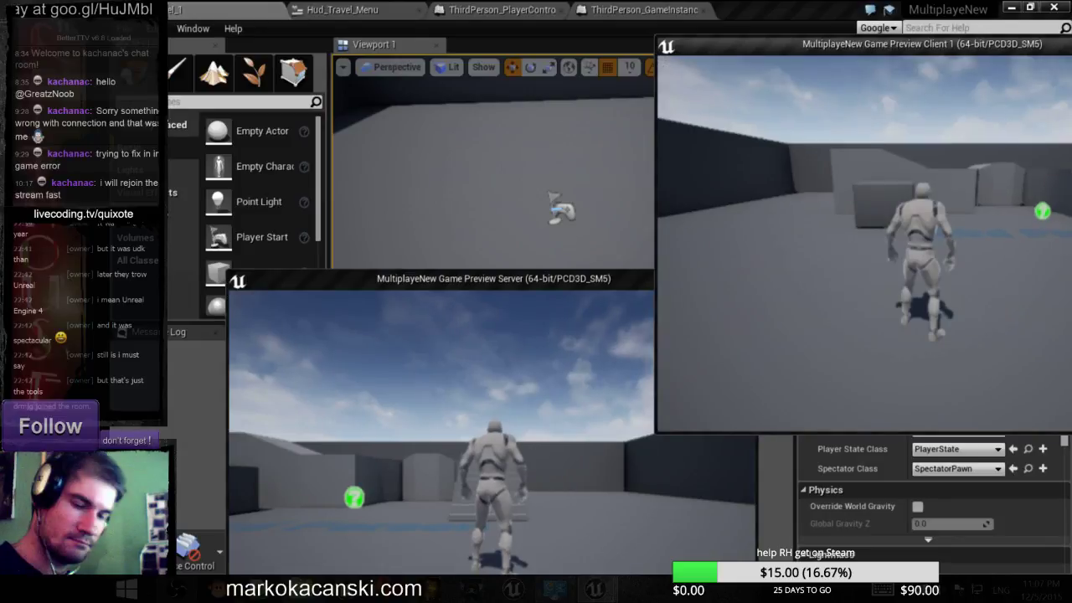
{"action": "key", "text": "alt+Tab"}
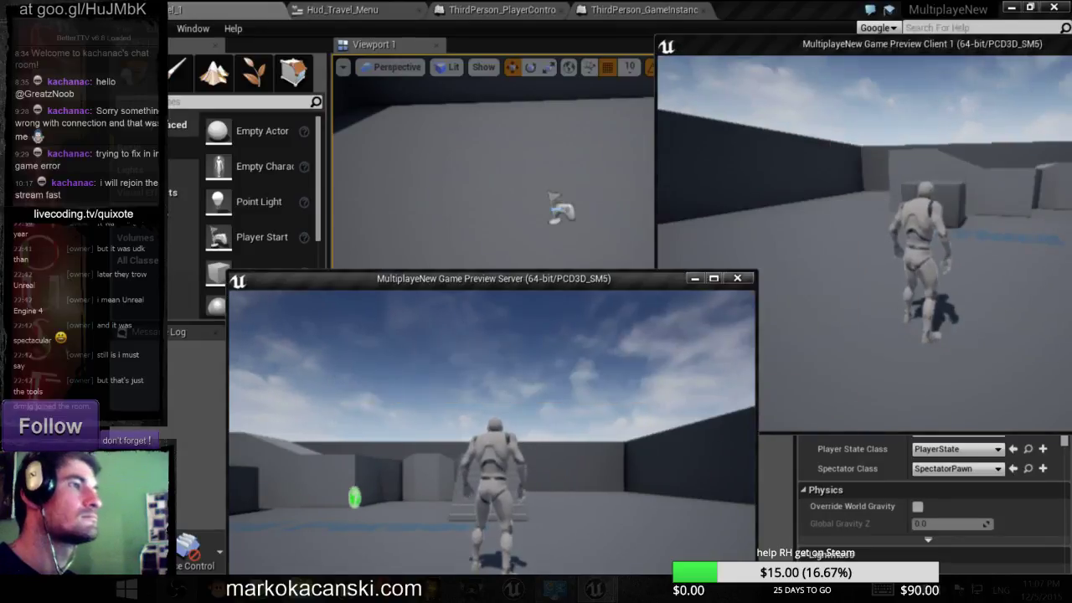
{"action": "key", "text": "m"}
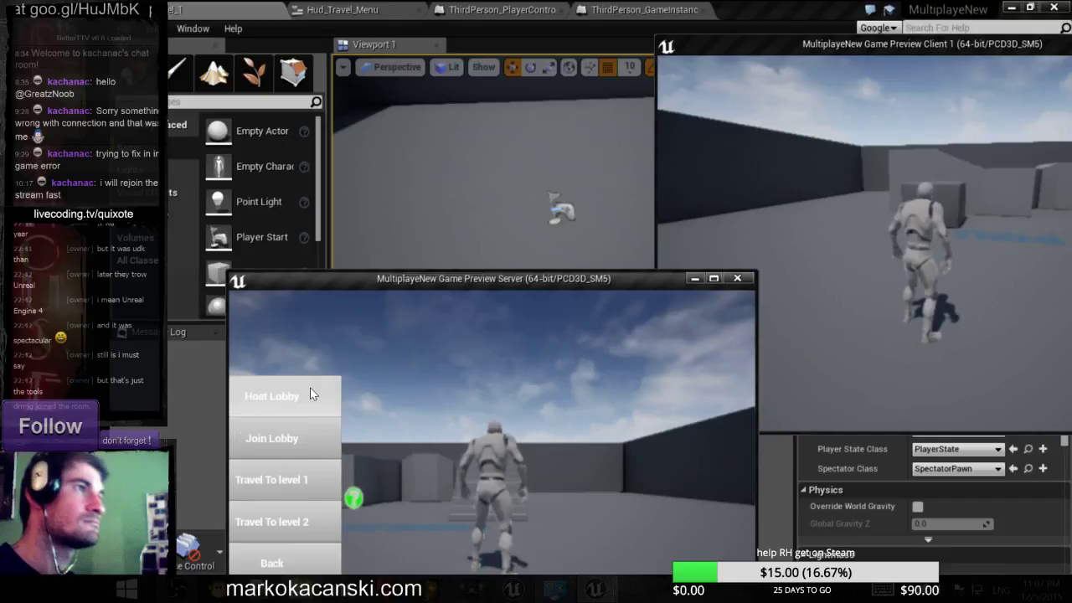
{"action": "left_click", "coordinate": [311, 394]}
{"action": "left_click", "coordinate": [310, 394]}
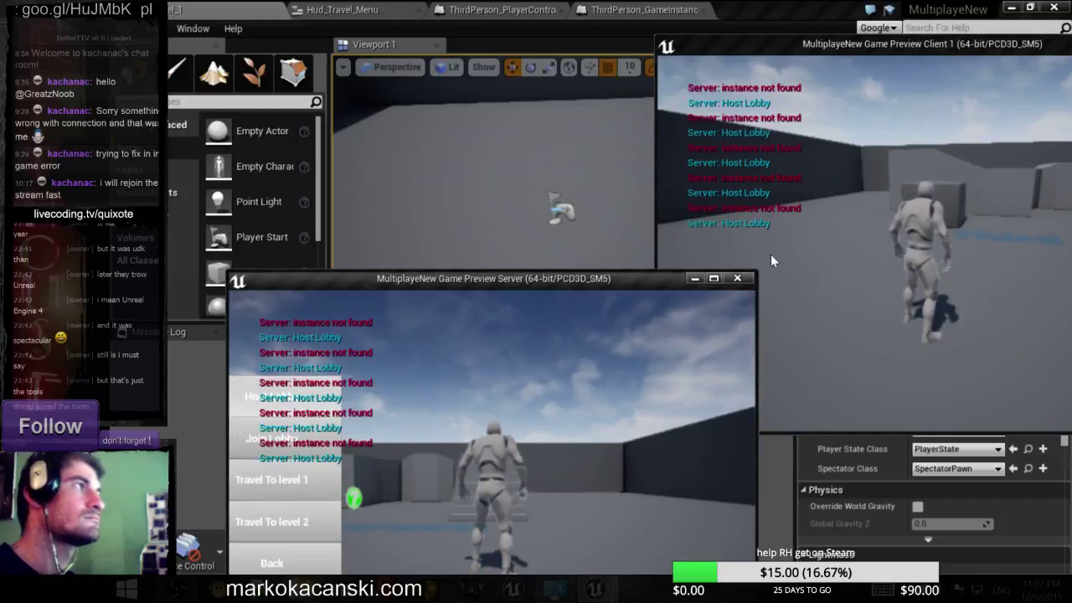
- Close both previews and open the play-in-editor Message Log
{"action": "left_click", "coordinate": [738, 279]}
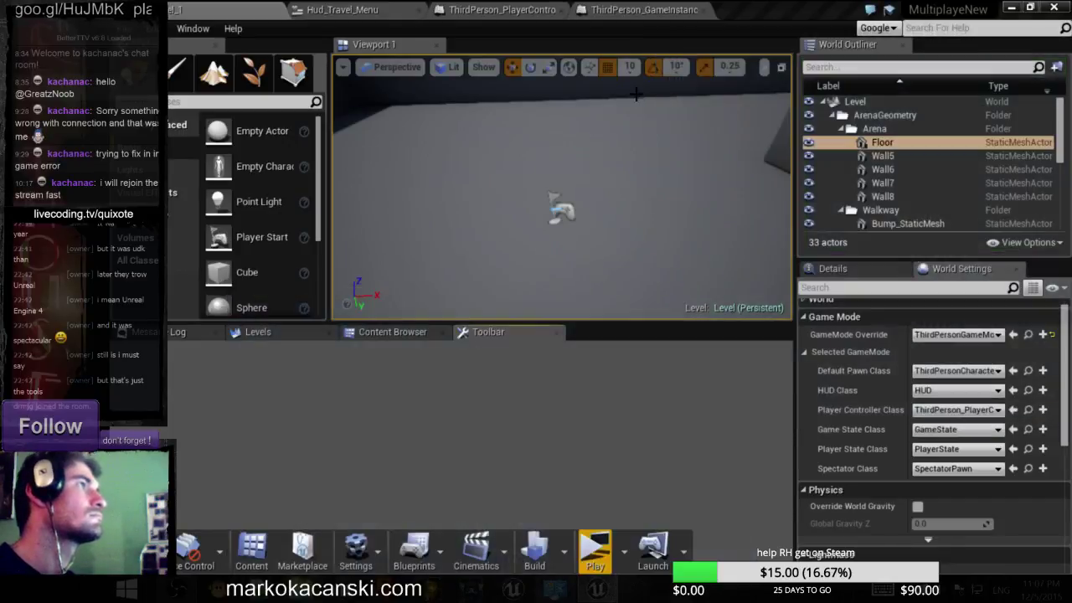
{"action": "left_click", "coordinate": [978, 554]}
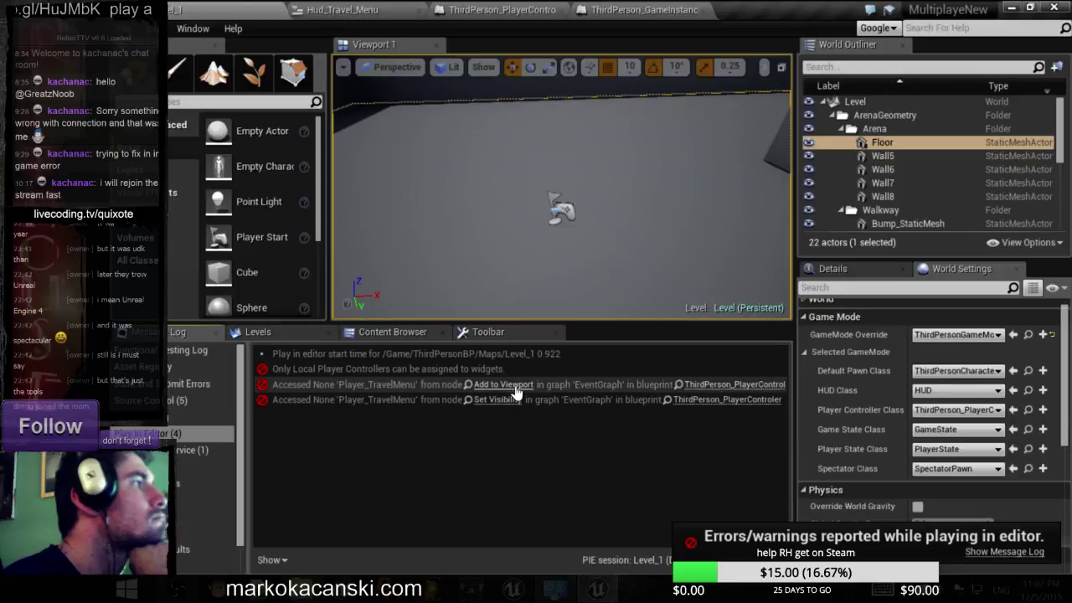
- Jump to the Add to Viewport node and inspect Player_TravelMenu and the Set Visibility node
{"action": "left_click", "coordinate": [513, 385]}
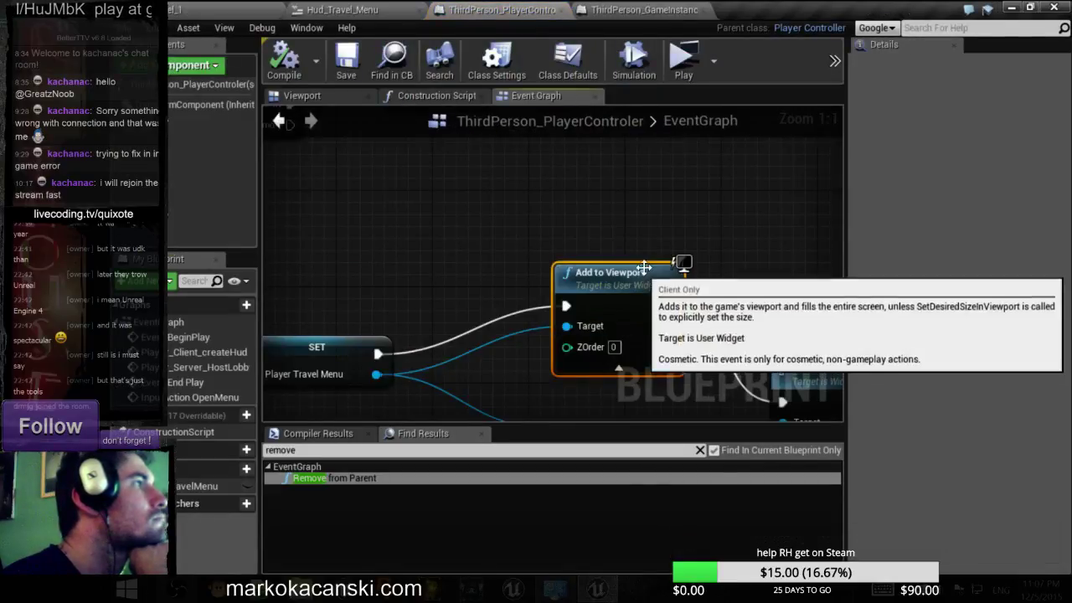
{"action": "scroll", "coordinate": [654, 195], "scroll_direction": "down", "scroll_amount": 1}
{"action": "scroll", "coordinate": [654, 195], "scroll_direction": "down", "scroll_amount": 3}
{"action": "mouse_move", "coordinate": [564, 280]}
{"action": "right_mouse_down"}
{"action": "mouse_move", "coordinate": [720, 328]}
{"action": "mouse_move", "coordinate": [642, 332]}
{"action": "right_mouse_up"}
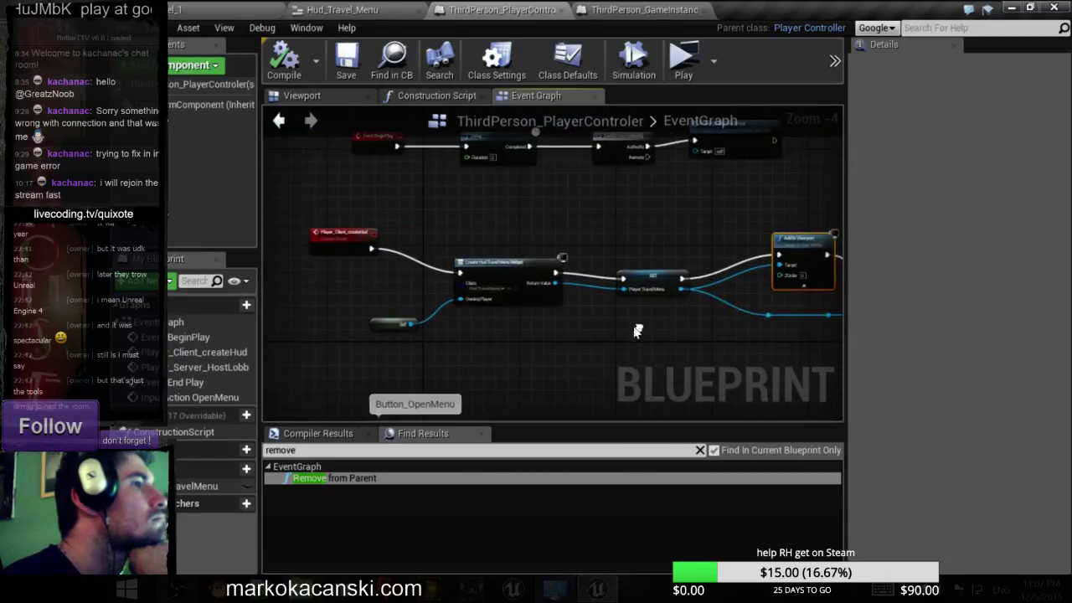
{"action": "left_click", "coordinate": [198, 489]}
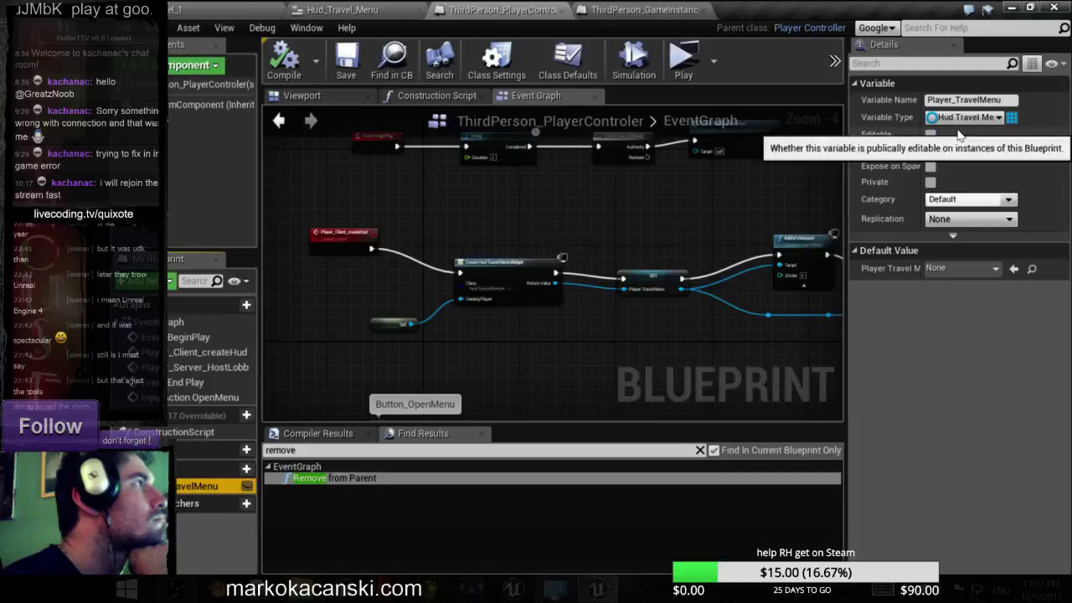
{"action": "right_click_drag", "start_coordinate": [669, 319], "coordinate": [339, 348]}
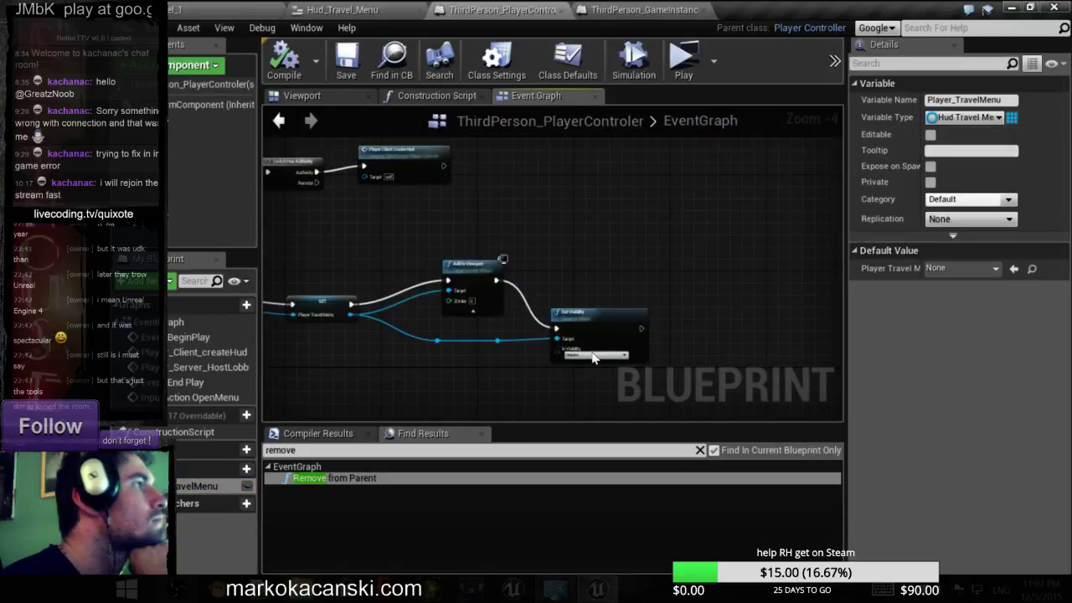
{"action": "scroll", "coordinate": [593, 358], "scroll_direction": "up", "scroll_amount": 1}
{"action": "left_click", "coordinate": [606, 328]}
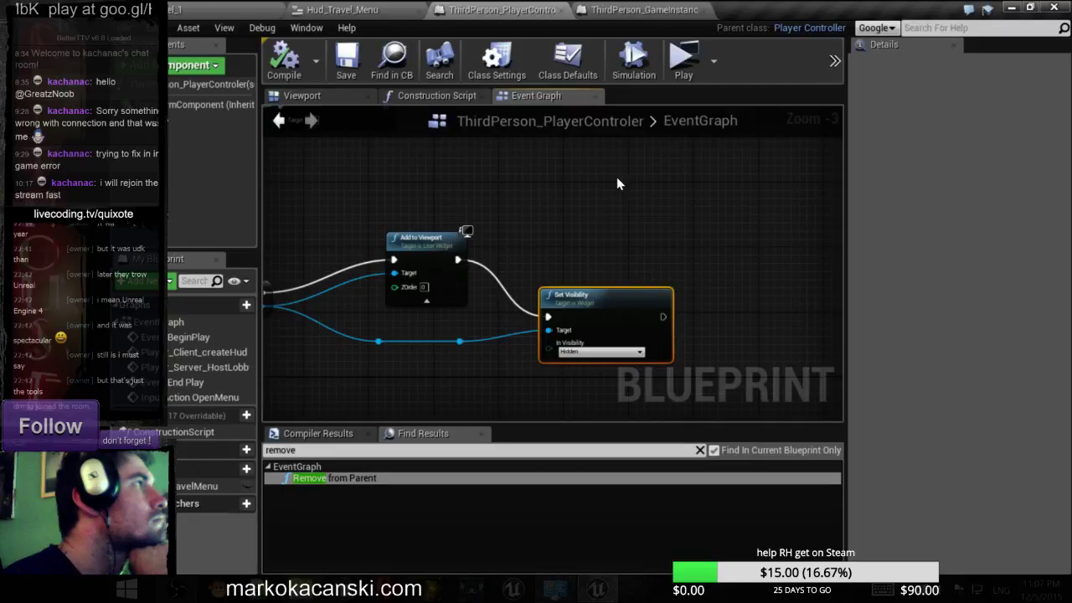
{"action": "scroll", "coordinate": [619, 175], "scroll_direction": "down", "scroll_amount": 4}
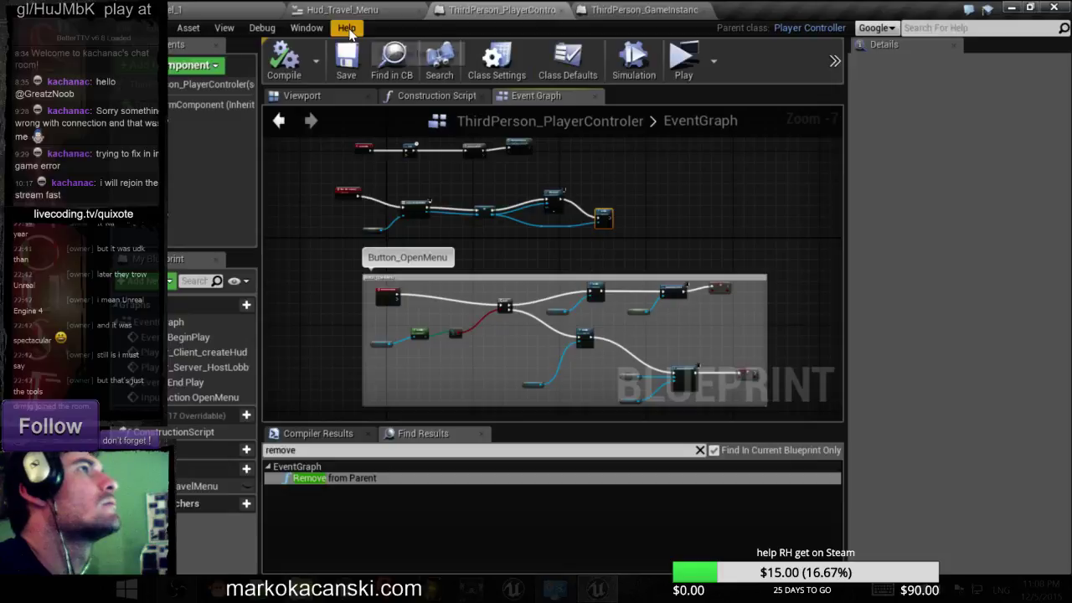
- In Hud_Travel_Menu, nudge the Player Server Host Lobby node into line after the cast
{"action": "left_click", "coordinate": [351, 10]}
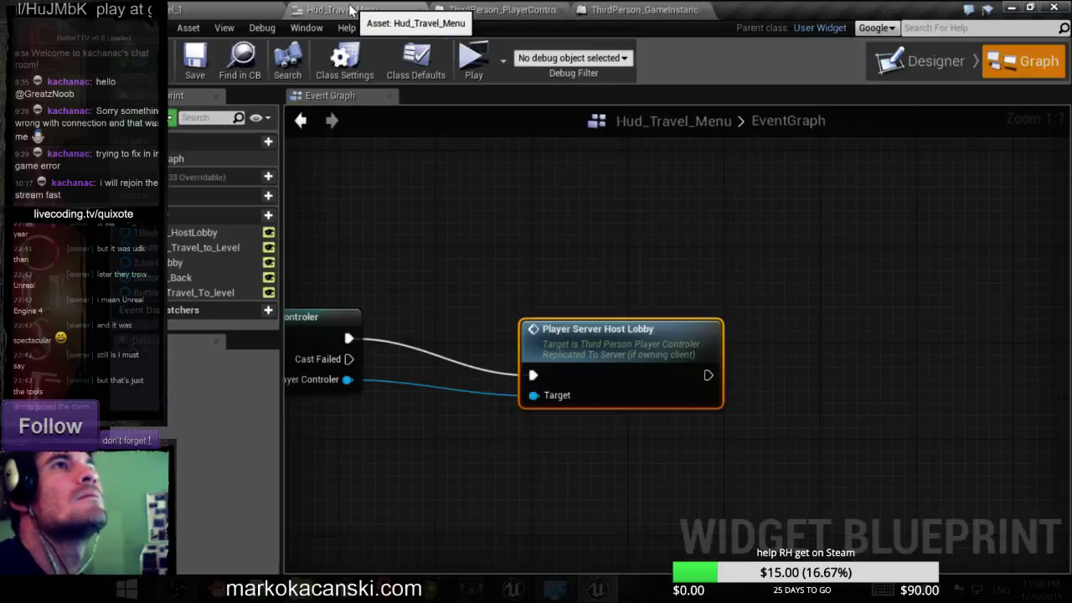
{"action": "scroll", "coordinate": [470, 243], "scroll_direction": "down", "scroll_amount": 5}
{"action": "scroll", "coordinate": [464, 318], "scroll_direction": "down", "scroll_amount": 1}
{"action": "right_click_drag", "start_coordinate": [464, 325], "coordinate": [613, 410]}
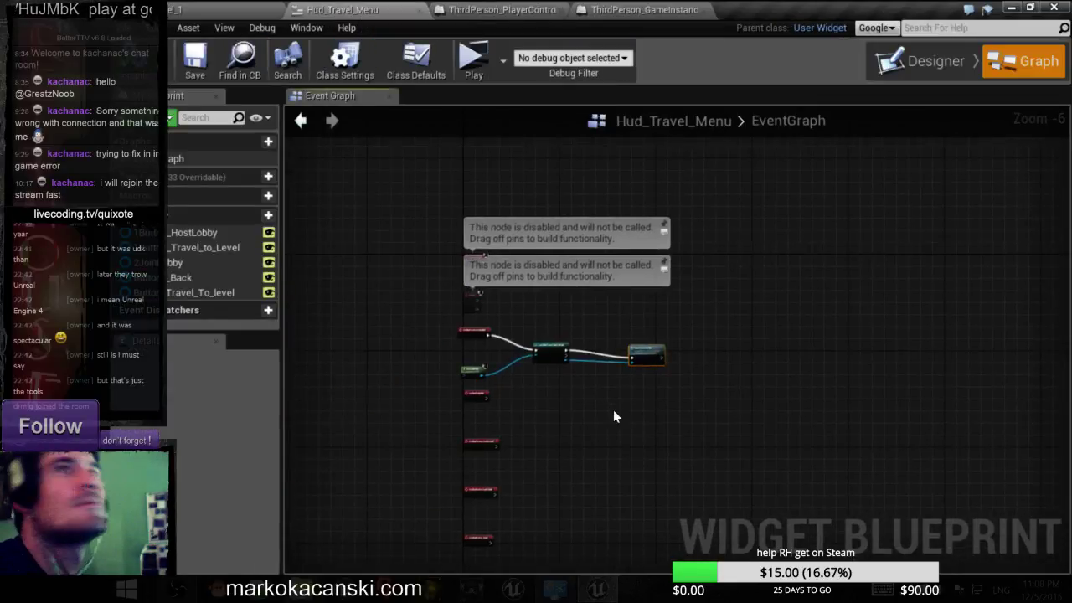
{"action": "right_click", "coordinate": [613, 409]}
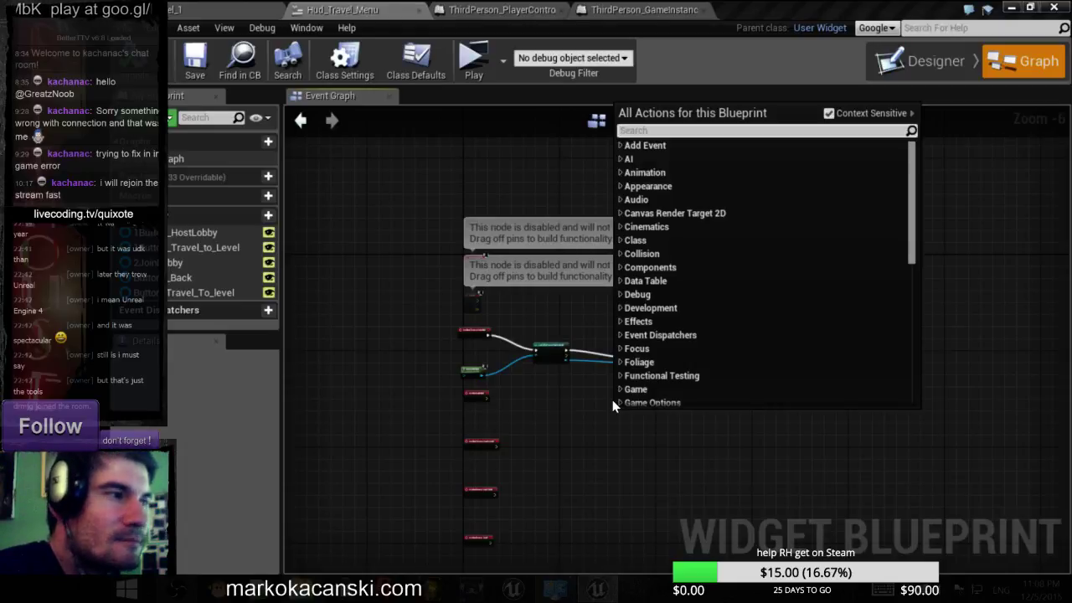
{"action": "left_click", "coordinate": [650, 470]}
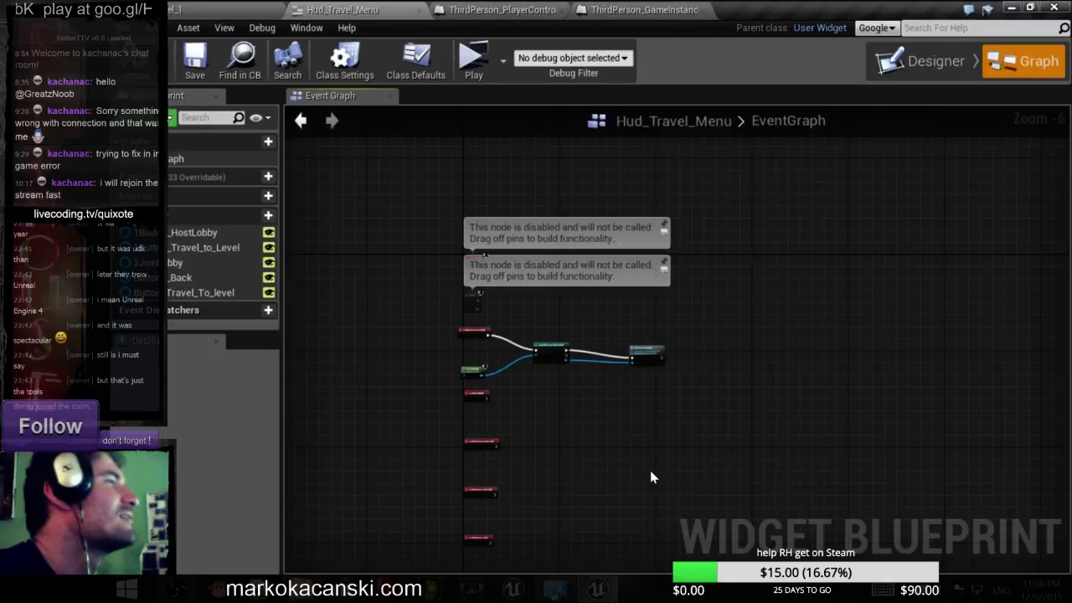
{"action": "scroll", "coordinate": [603, 286], "scroll_direction": "up", "scroll_amount": 1}
{"action": "scroll", "coordinate": [600, 316], "scroll_direction": "up", "scroll_amount": 4}
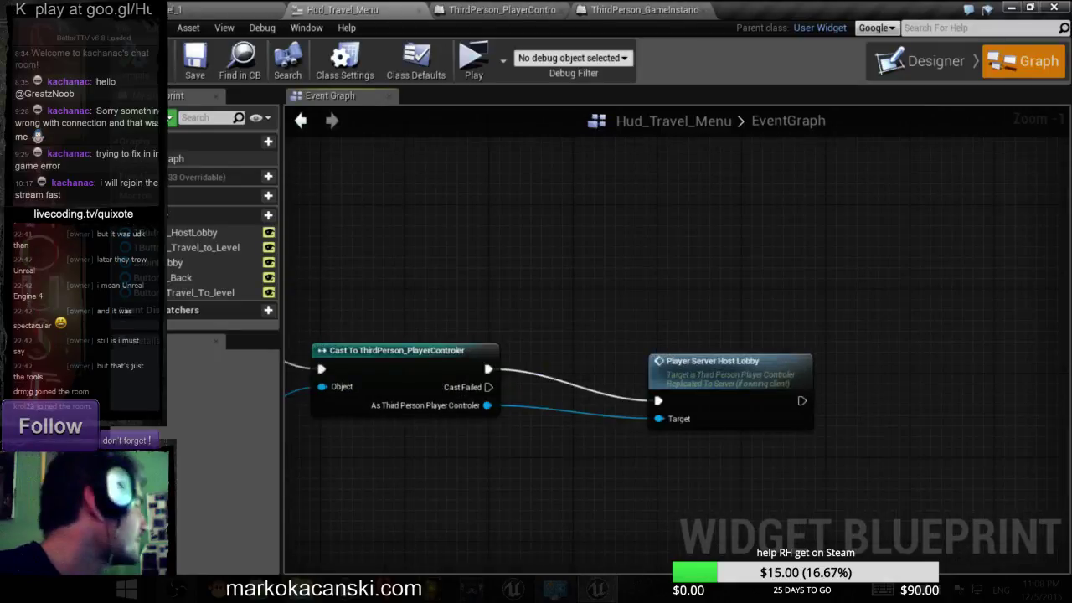
{"action": "left_click_drag", "start_coordinate": [723, 389], "coordinate": [722, 380]}
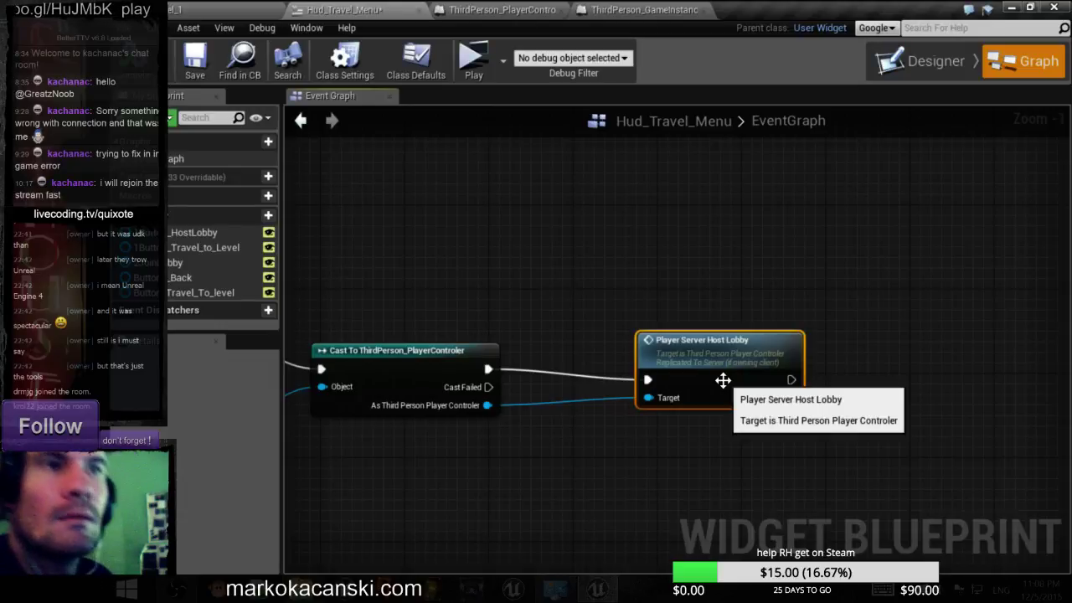
- In the player controller graph, box-select the Remove All Widgets node group and wrap it in a comment
{"action": "left_click", "coordinate": [540, 12]}
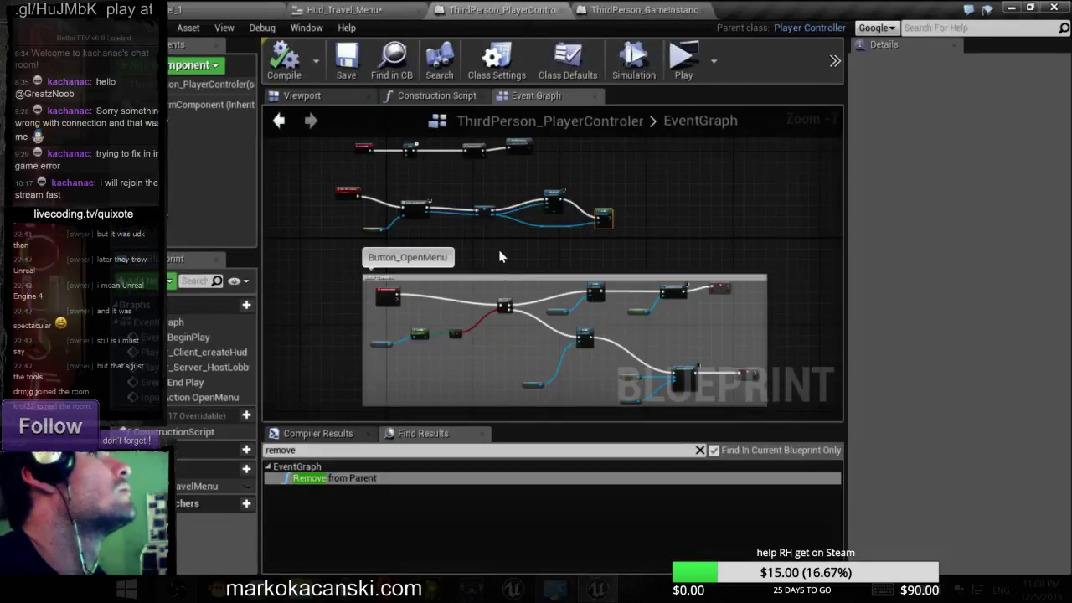
{"action": "mouse_move", "coordinate": [501, 256]}
{"action": "right_mouse_down"}
{"action": "mouse_move", "coordinate": [454, 382]}
{"action": "mouse_move", "coordinate": [515, 49]}
{"action": "right_mouse_up"}
{"action": "scroll", "coordinate": [458, 332], "scroll_direction": "up", "scroll_amount": 5}
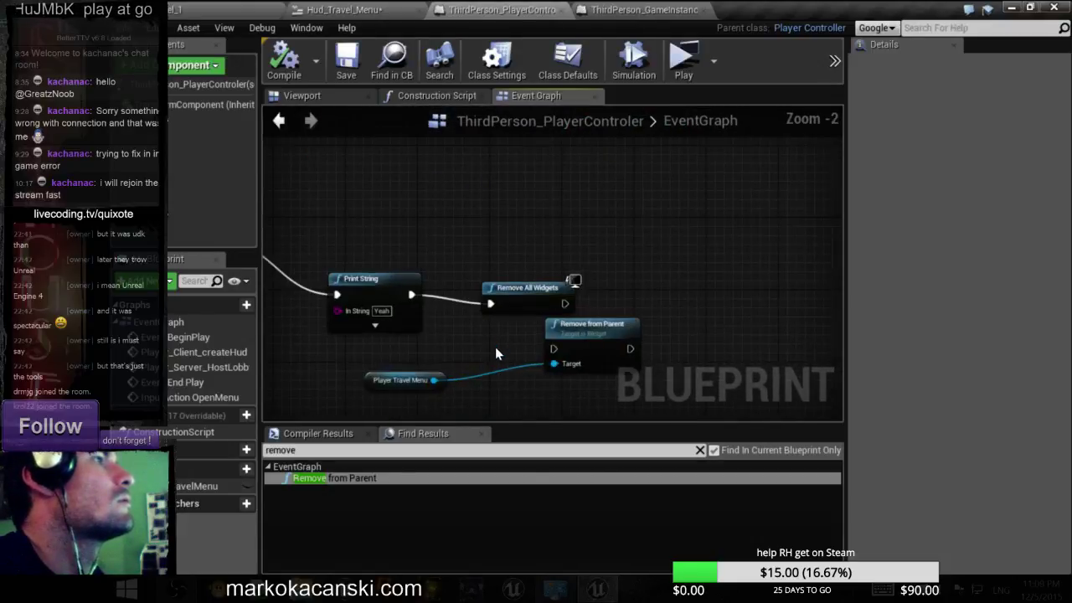
{"action": "scroll", "coordinate": [561, 297], "scroll_direction": "down", "scroll_amount": 6}
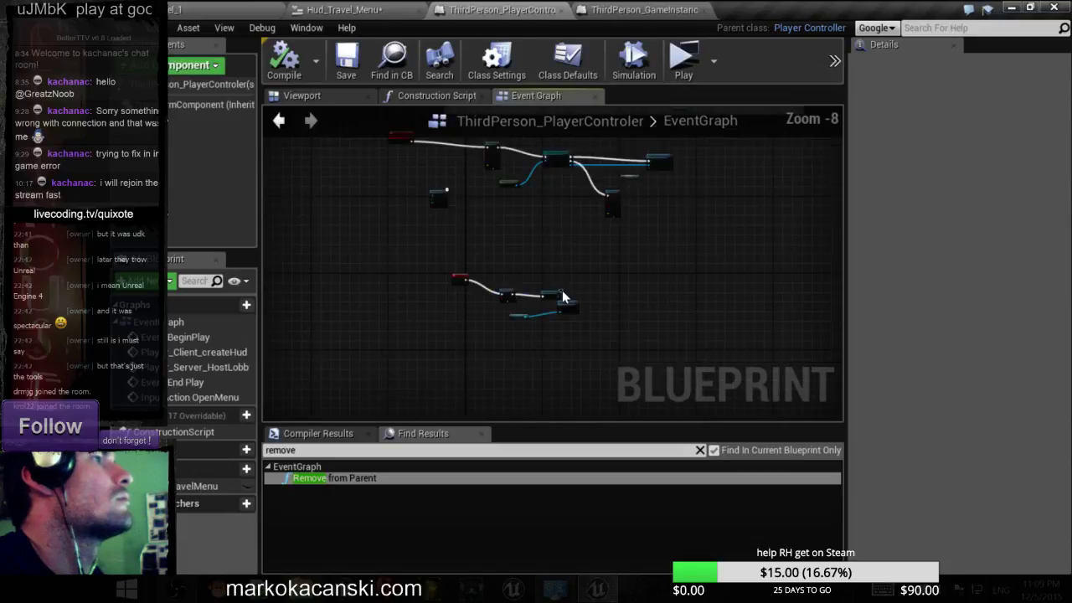
{"action": "left_click_drag", "start_coordinate": [423, 259], "coordinate": [611, 354]}
{"action": "mouse_move", "coordinate": [564, 306]}
{"action": "left_mouse_down"}
{"action": "mouse_move", "coordinate": [486, 264]}
{"action": "mouse_move", "coordinate": [527, 281]}
{"action": "left_mouse_up"}
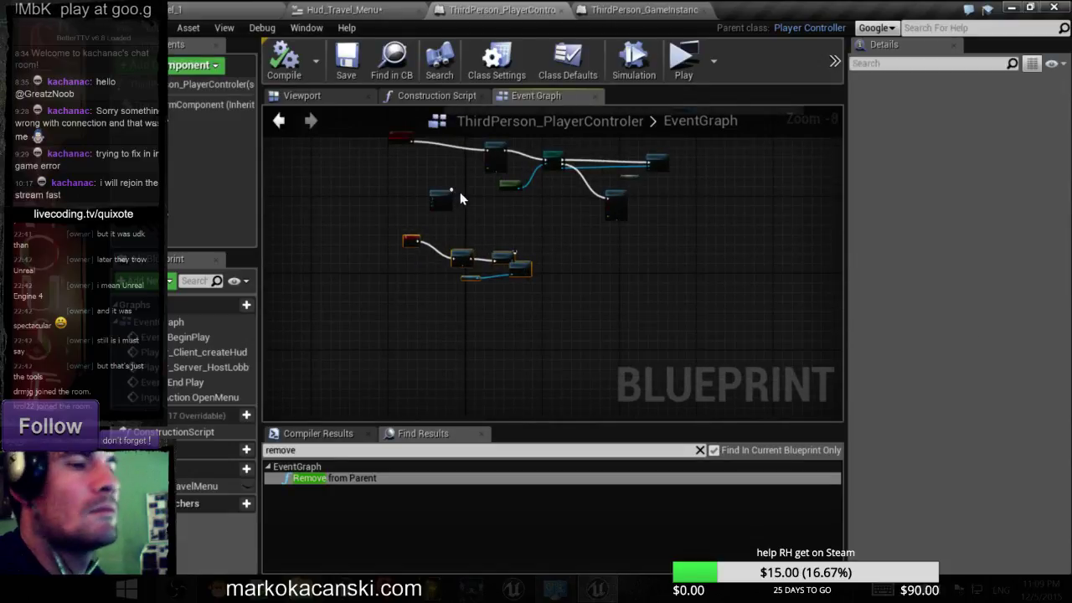
{"action": "right_click_drag", "start_coordinate": [460, 196], "coordinate": [473, 220]}
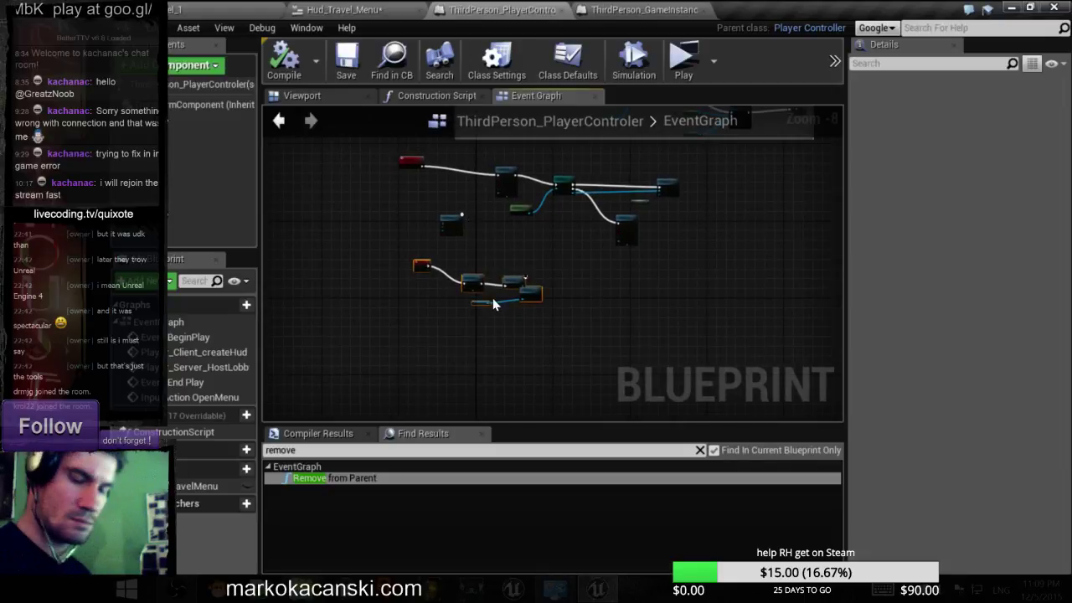
{"action": "key", "text": "c"}
- Check Player_Server_HostLobby's replication, then compile and save the player controller blueprint
{"action": "right_click_drag", "start_coordinate": [482, 226], "coordinate": [483, 325]}
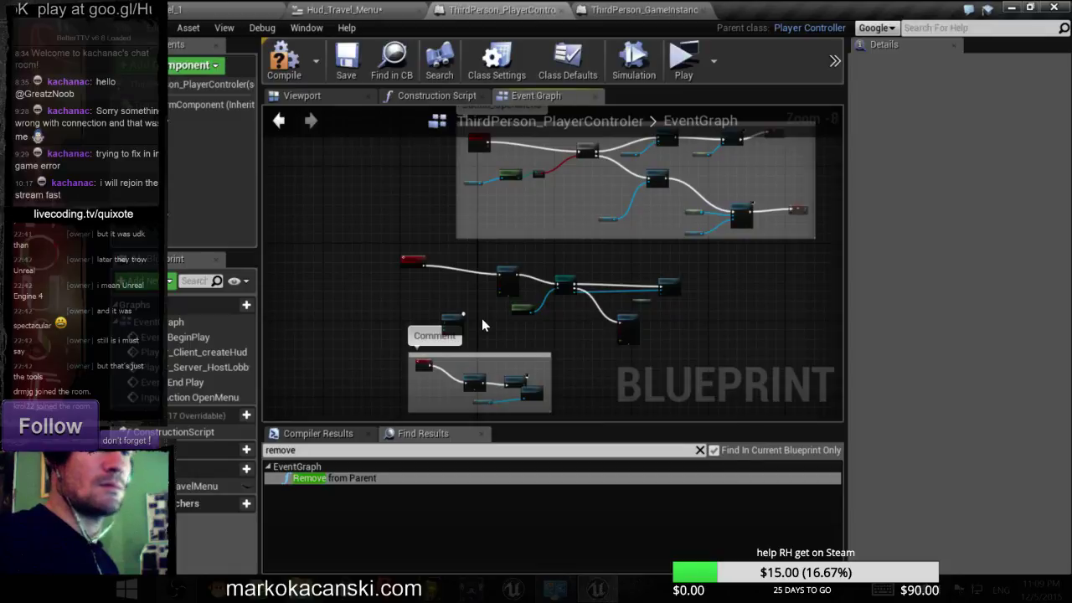
{"action": "scroll", "coordinate": [445, 280], "scroll_direction": "up", "scroll_amount": 4}
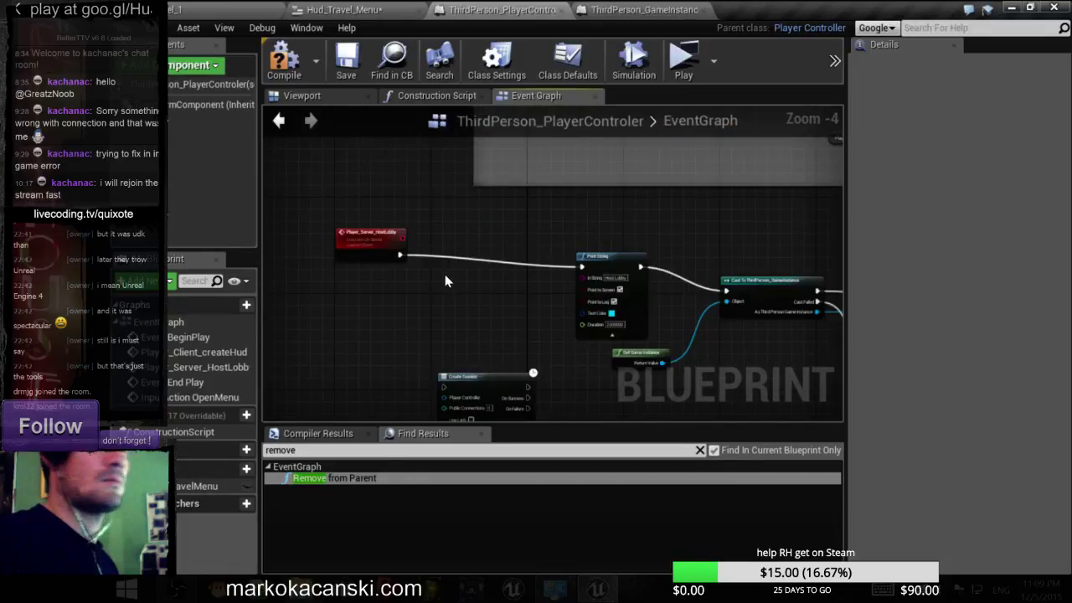
{"action": "scroll", "coordinate": [445, 273], "scroll_direction": "up", "scroll_amount": 1}
{"action": "left_click", "coordinate": [360, 236]}
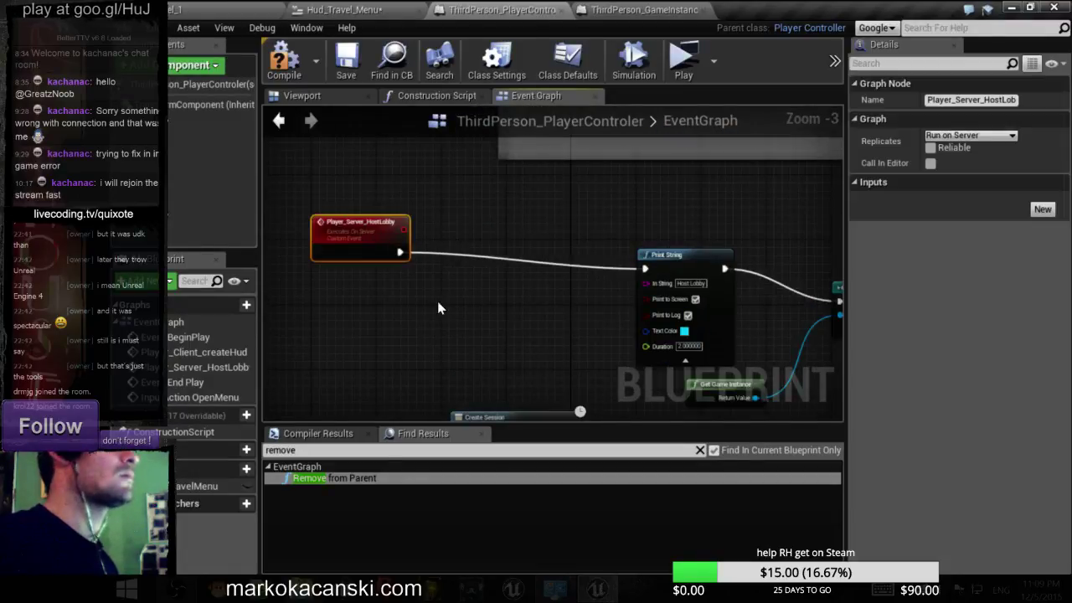
{"action": "left_click", "coordinate": [283, 59]}
{"action": "left_click", "coordinate": [346, 60]}
- Inspect the Add to Viewport node and pan back to the createHud event node
{"action": "scroll", "coordinate": [511, 248], "scroll_direction": "down", "scroll_amount": 5}
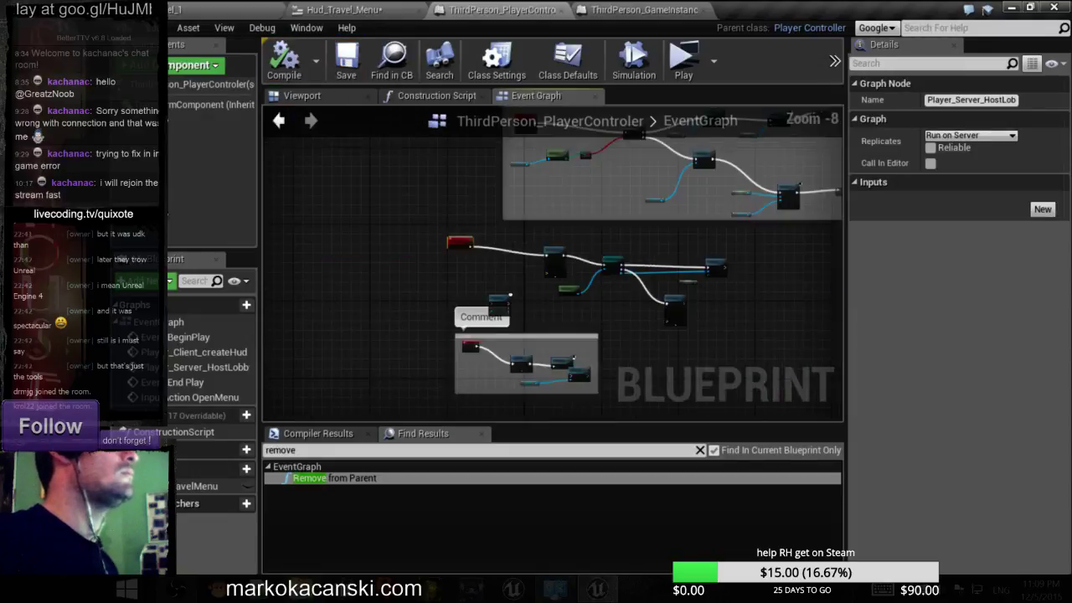
{"action": "scroll", "coordinate": [548, 312], "scroll_direction": "up", "scroll_amount": 1}
{"action": "scroll", "coordinate": [549, 313], "scroll_direction": "up", "scroll_amount": 3}
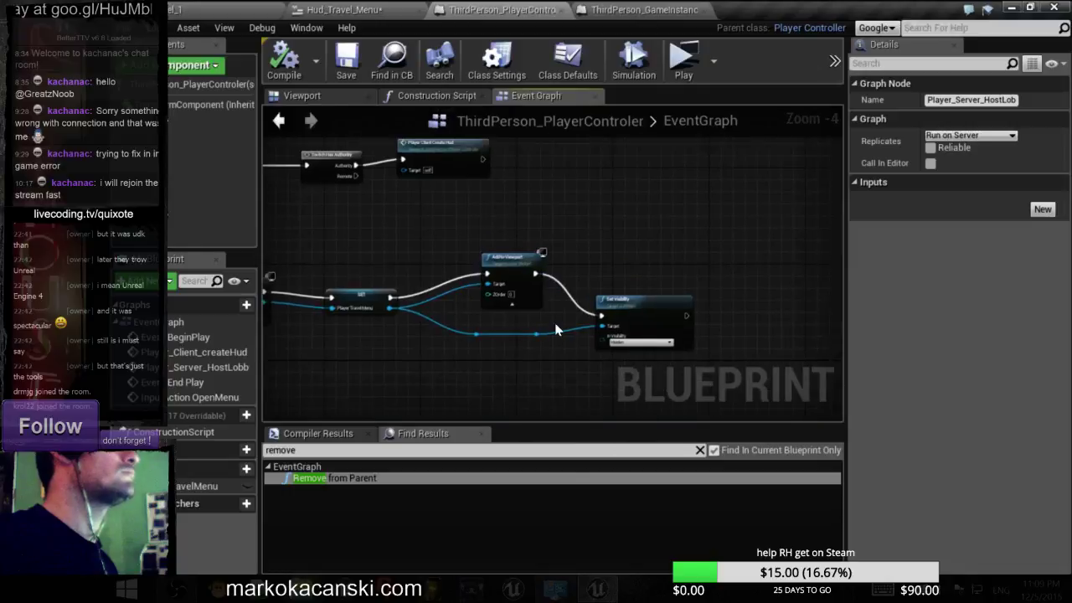
{"action": "scroll", "coordinate": [557, 329], "scroll_direction": "up", "scroll_amount": 3}
{"action": "left_click", "coordinate": [478, 239]}
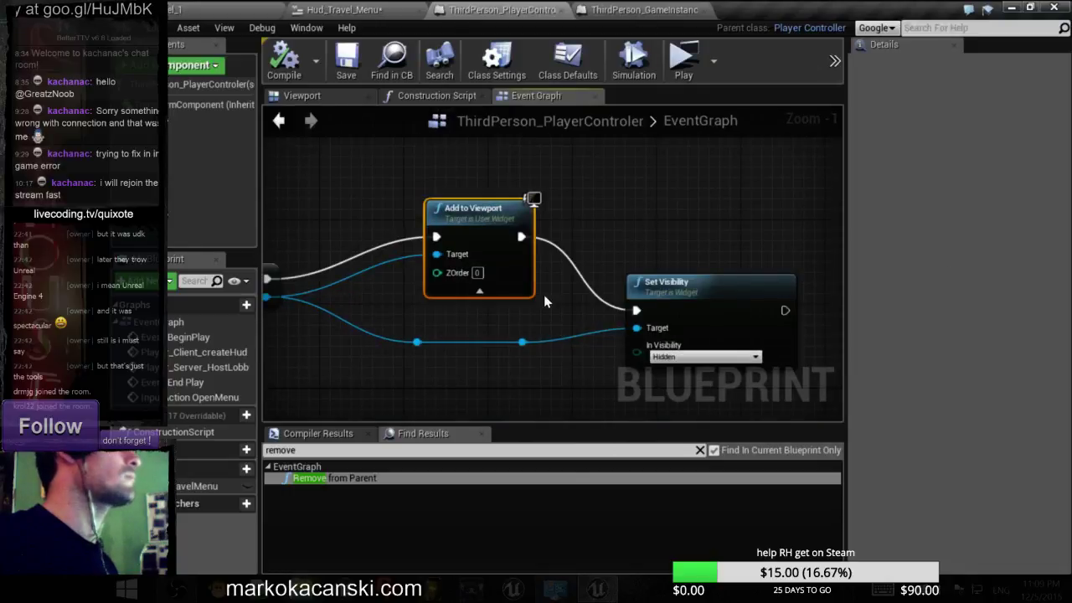
{"action": "scroll", "coordinate": [617, 302], "scroll_direction": "down", "scroll_amount": 3}
{"action": "scroll", "coordinate": [627, 285], "scroll_direction": "up", "scroll_amount": 4}
{"action": "scroll", "coordinate": [620, 244], "scroll_direction": "down", "scroll_amount": 3}
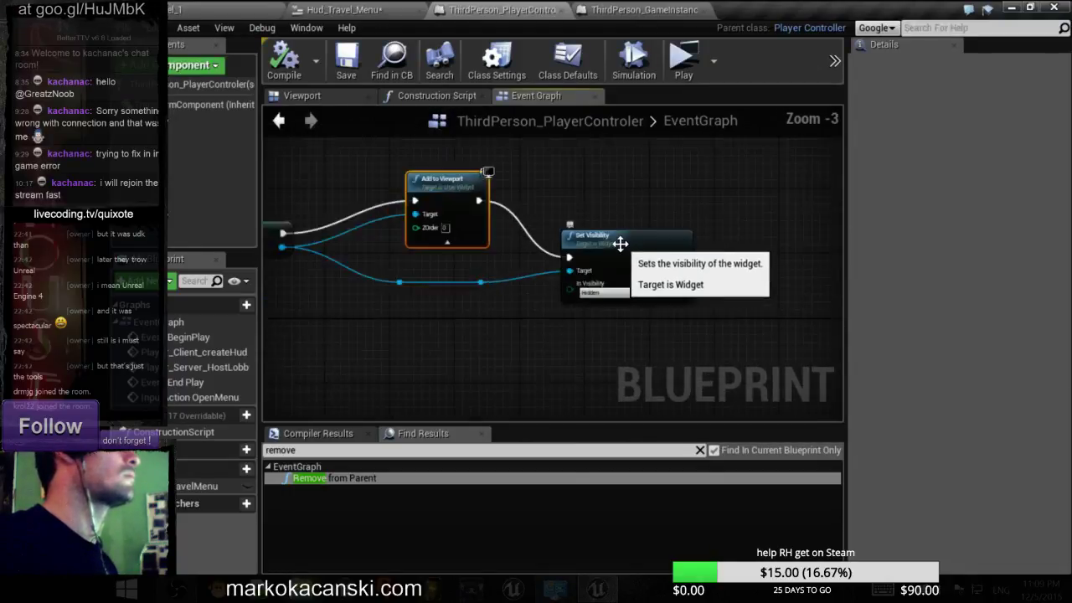
{"action": "scroll", "coordinate": [620, 244], "scroll_direction": "down", "scroll_amount": 1}
{"action": "right_click_drag", "start_coordinate": [447, 313], "coordinate": [742, 324]}
{"action": "scroll", "coordinate": [514, 260], "scroll_direction": "up", "scroll_amount": 1}
{"action": "scroll", "coordinate": [433, 275], "scroll_direction": "up", "scroll_amount": 2}
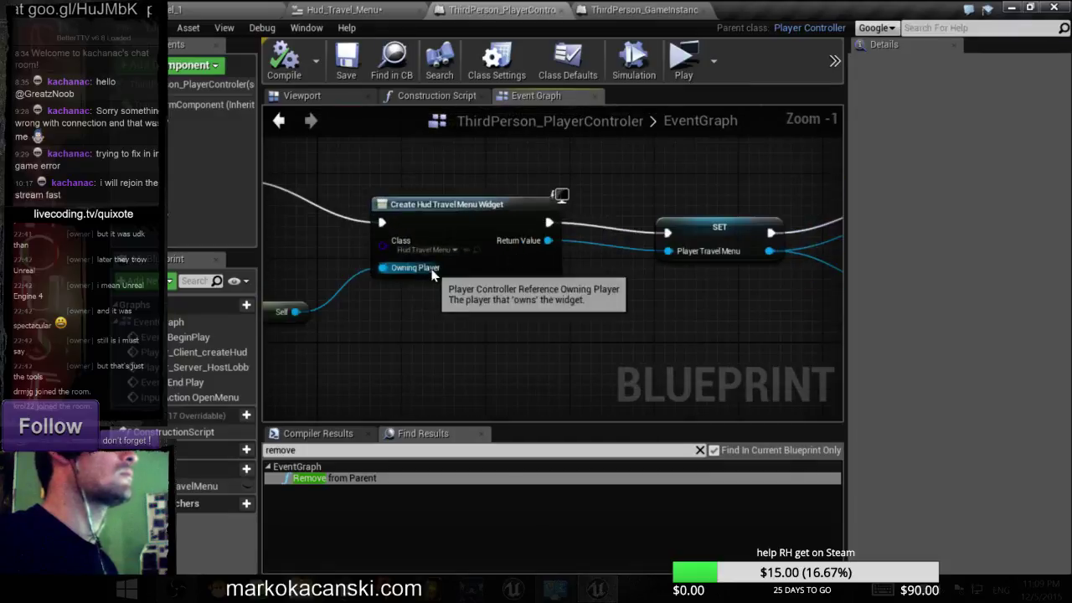
{"action": "right_click_drag", "start_coordinate": [469, 309], "coordinate": [589, 330]}
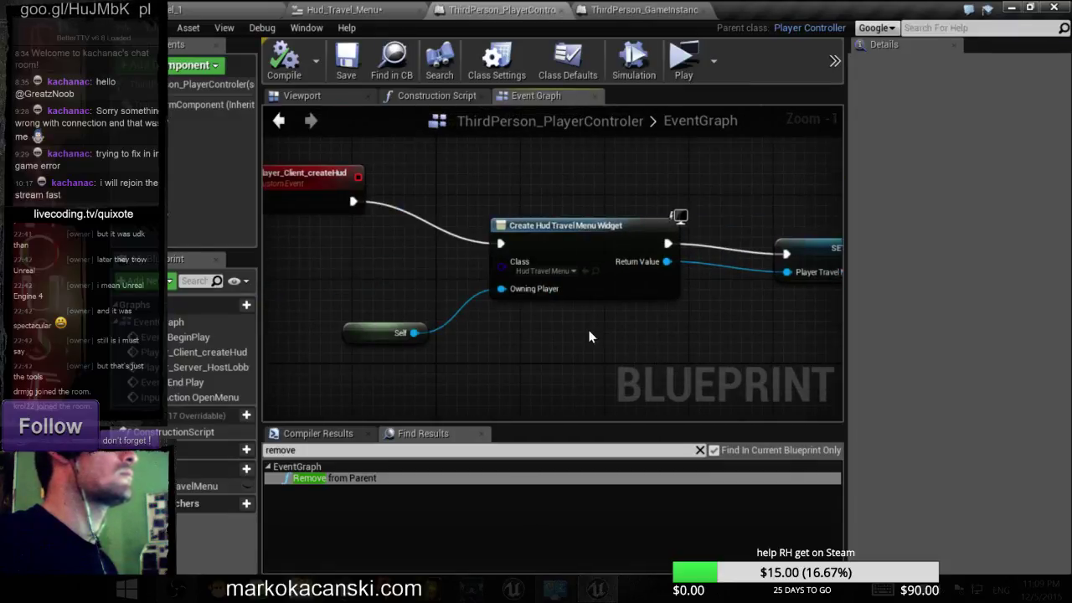
- Set Player_Client_createHud's Replicates option to Run on owning Client
{"action": "left_click", "coordinate": [325, 199]}
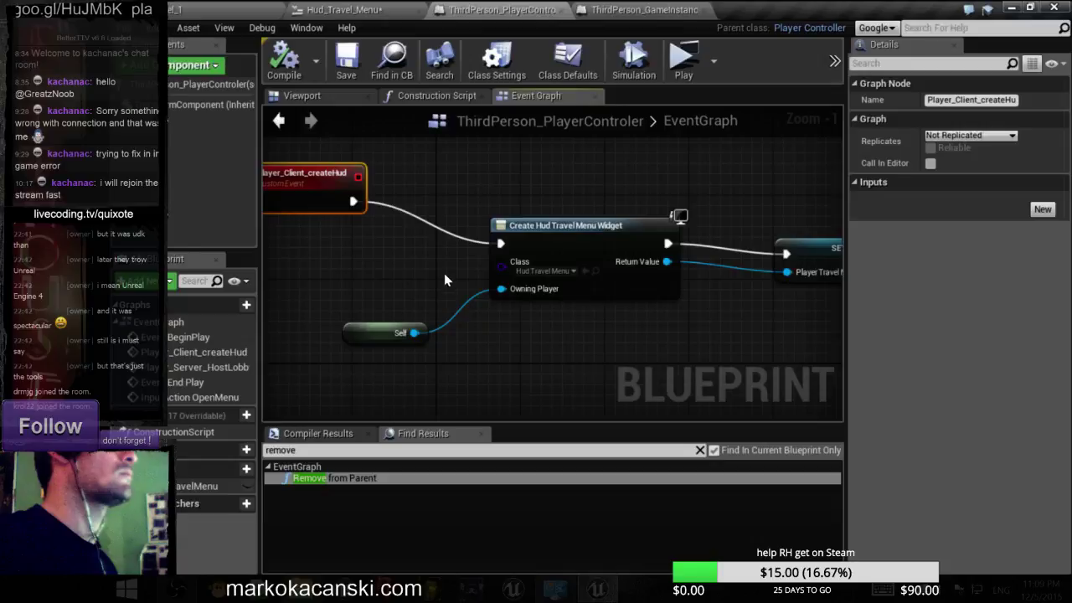
{"action": "left_click", "coordinate": [977, 134]}
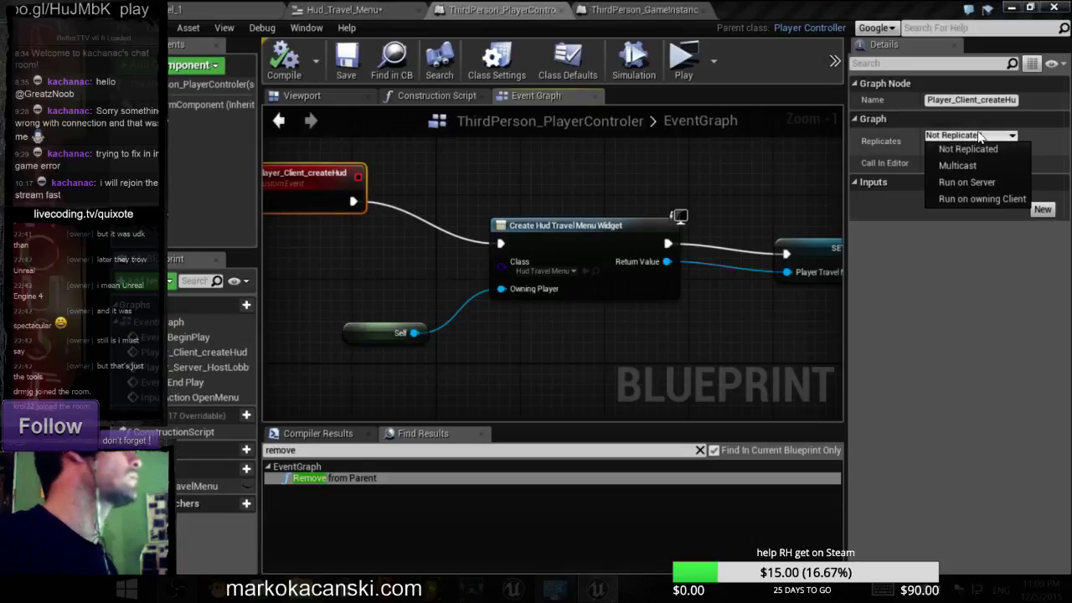
{"action": "left_click", "coordinate": [1005, 199]}
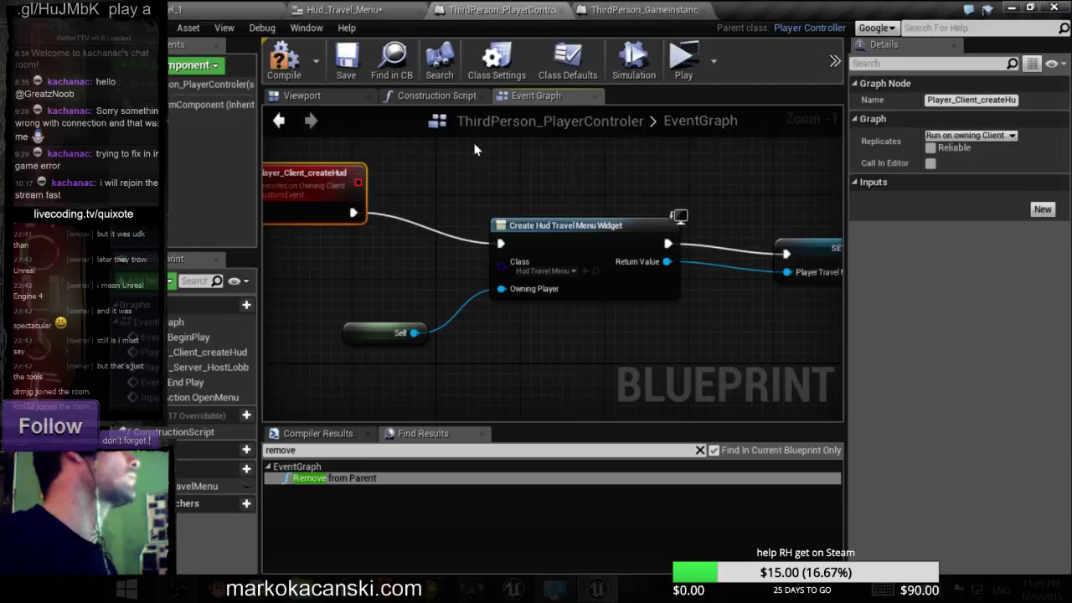
{"action": "scroll", "coordinate": [410, 201], "scroll_direction": "down", "scroll_amount": 1}
{"action": "scroll", "coordinate": [410, 201], "scroll_direction": "down", "scroll_amount": 1}
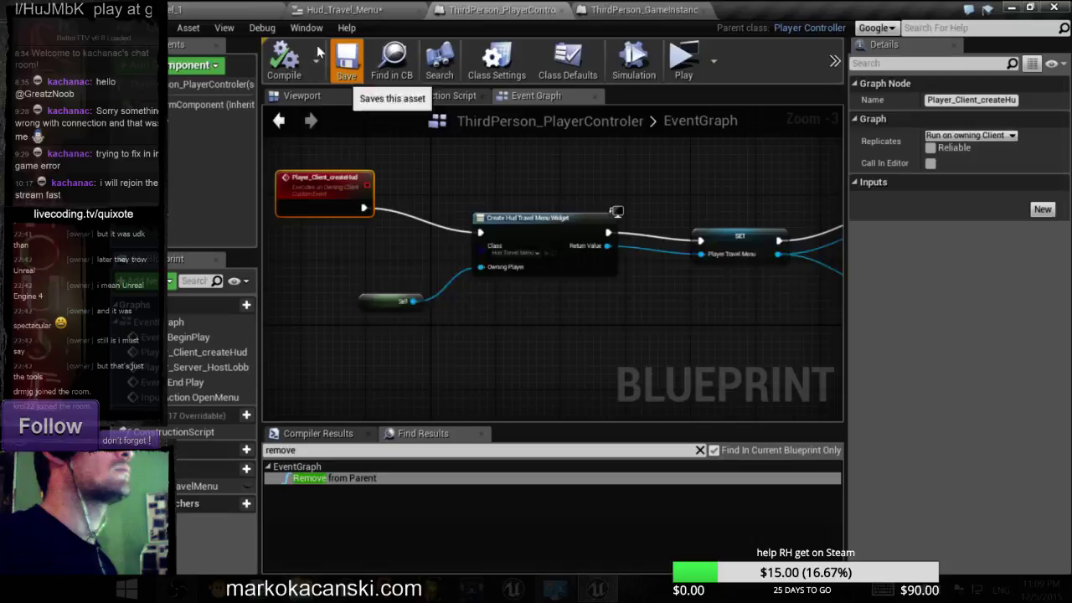
- Return to the Level_1 editor and bring up the play toolbar
{"action": "left_click", "coordinate": [249, 8]}
{"action": "right_click", "coordinate": [510, 268]}
{"action": "left_click", "coordinate": [453, 336]}
{"action": "left_click", "coordinate": [506, 331]}
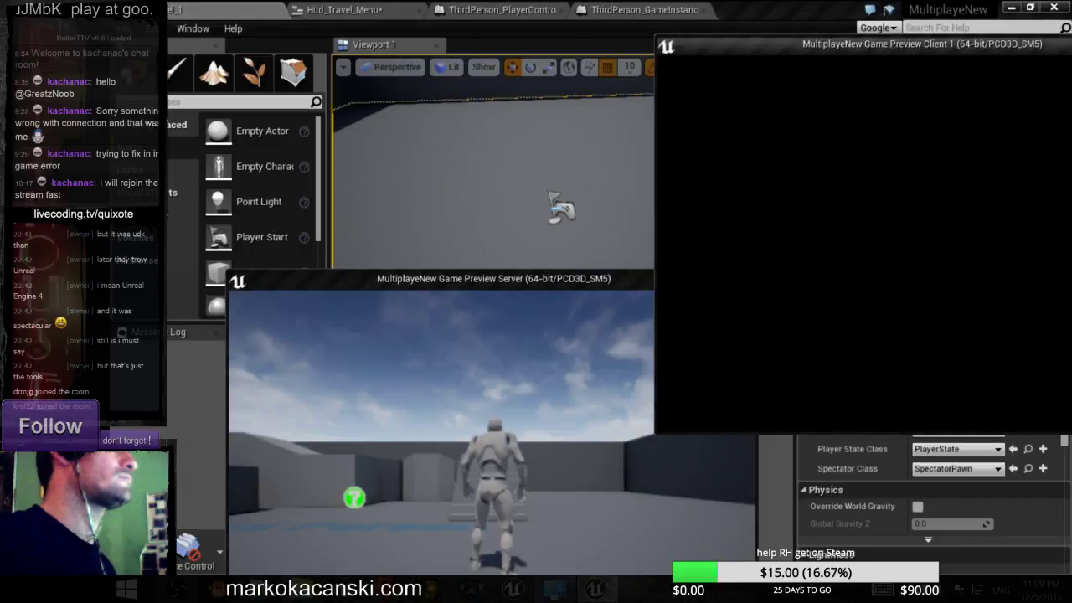
{"action": "key", "text": "alt+Tab"}
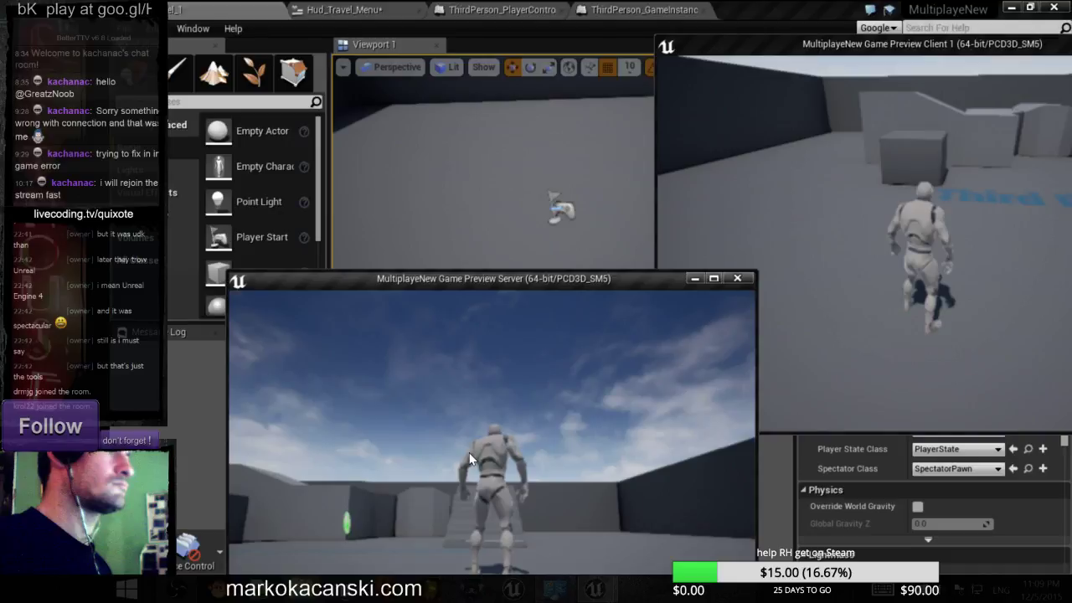
{"action": "key", "text": "m"}
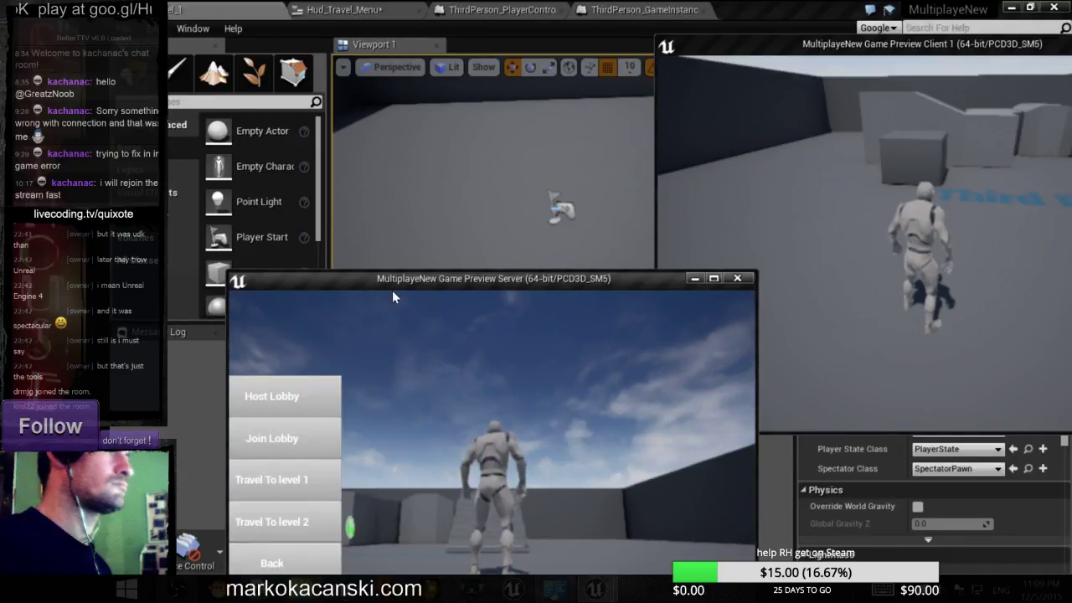
{"action": "left_click", "coordinate": [303, 400]}
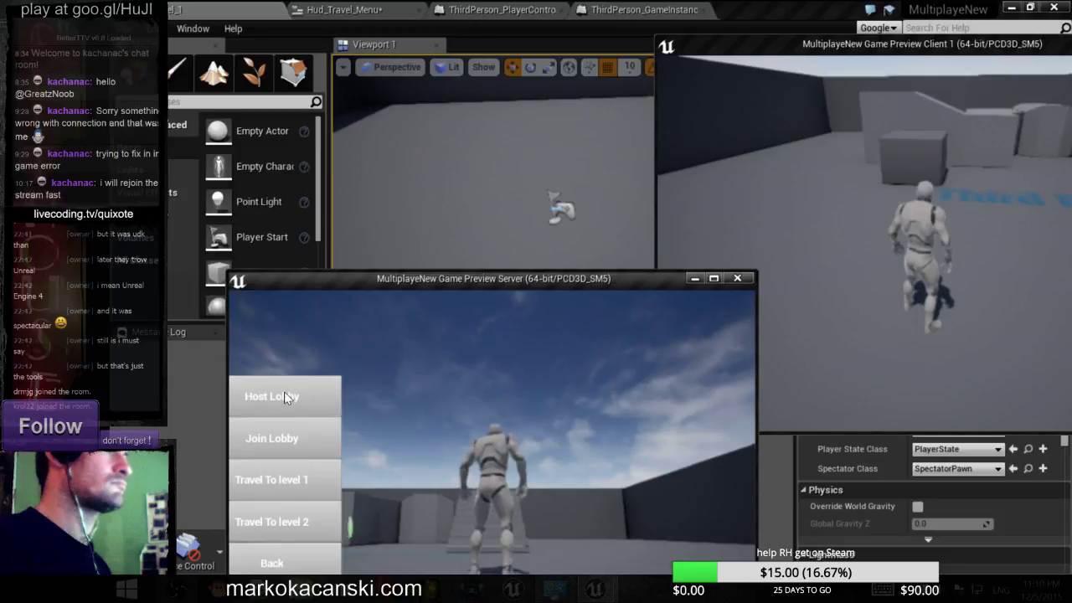
{"action": "left_click", "coordinate": [284, 391]}
{"action": "left_click", "coordinate": [284, 397]}
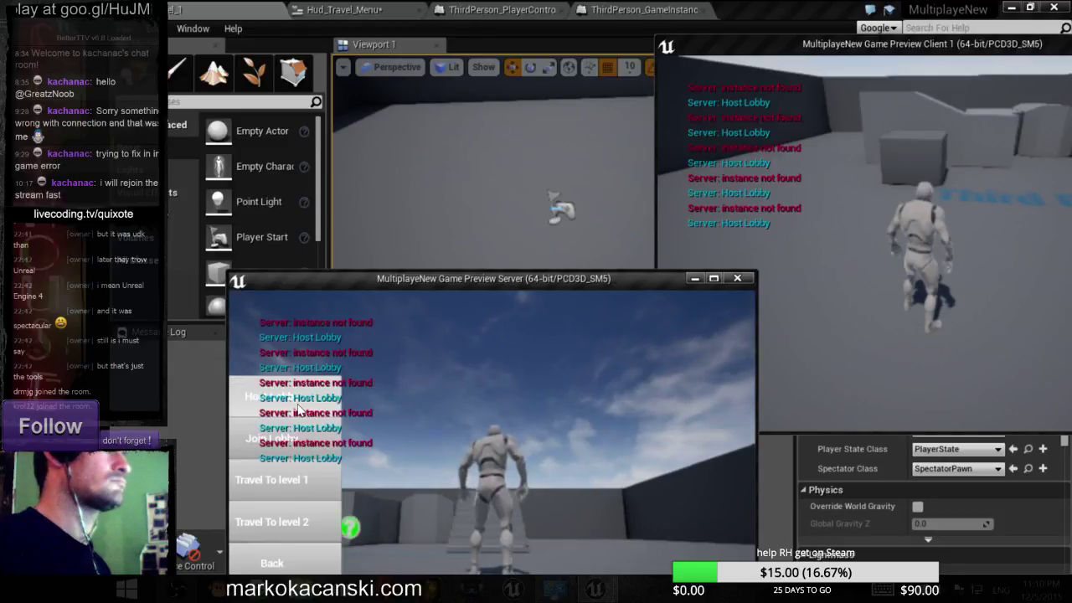
{"action": "left_click", "coordinate": [737, 278]}
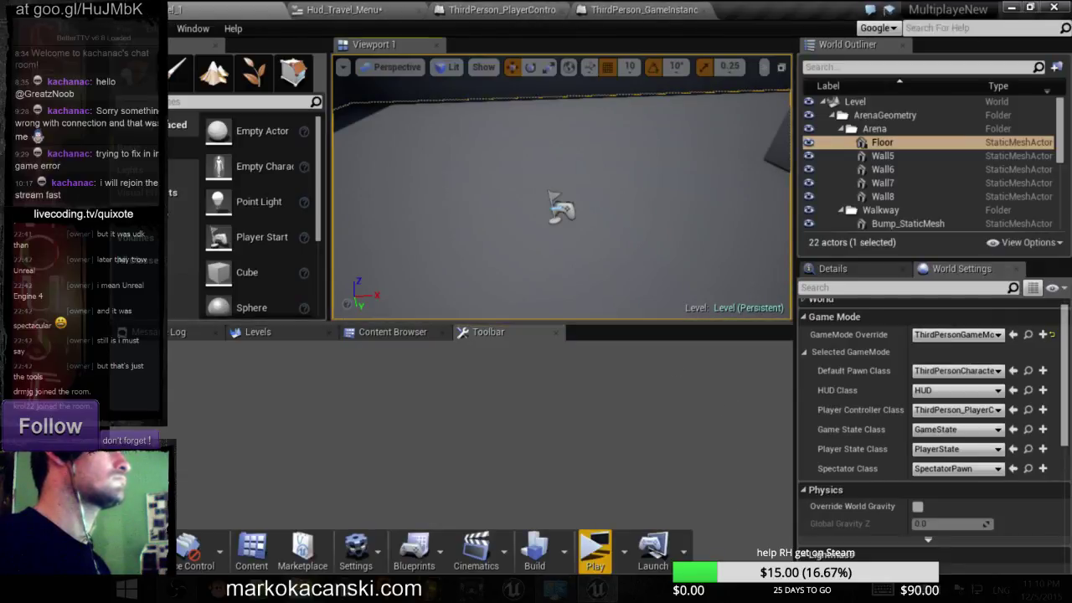
- Move from the level view to the ThirdPerson_PlayerControler End Play graph
{"action": "right_click_drag", "start_coordinate": [627, 259], "coordinate": [627, 243]}
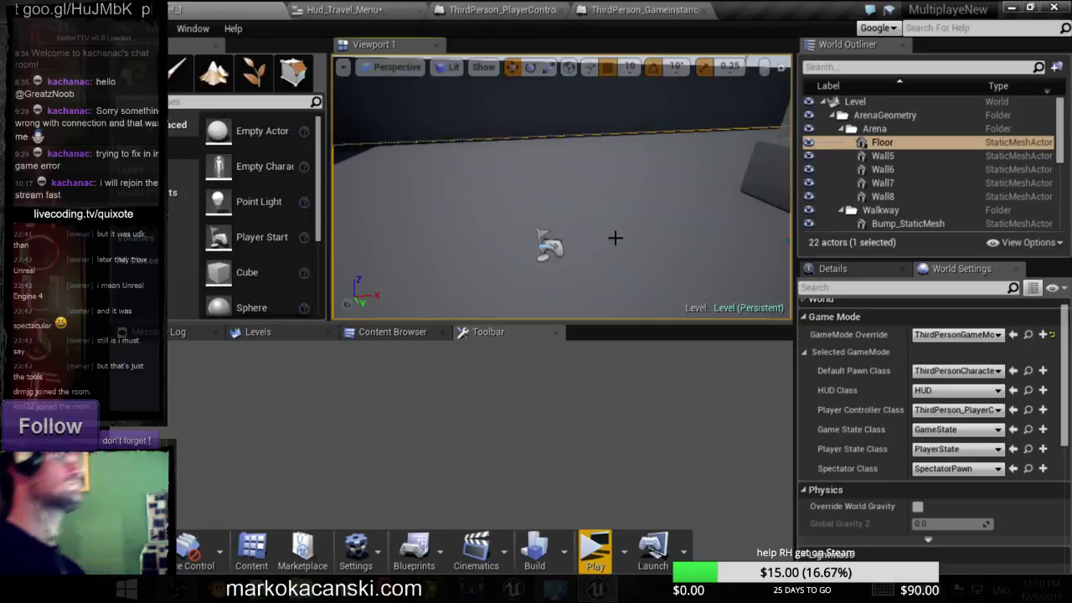
{"action": "left_click", "coordinate": [638, 10]}
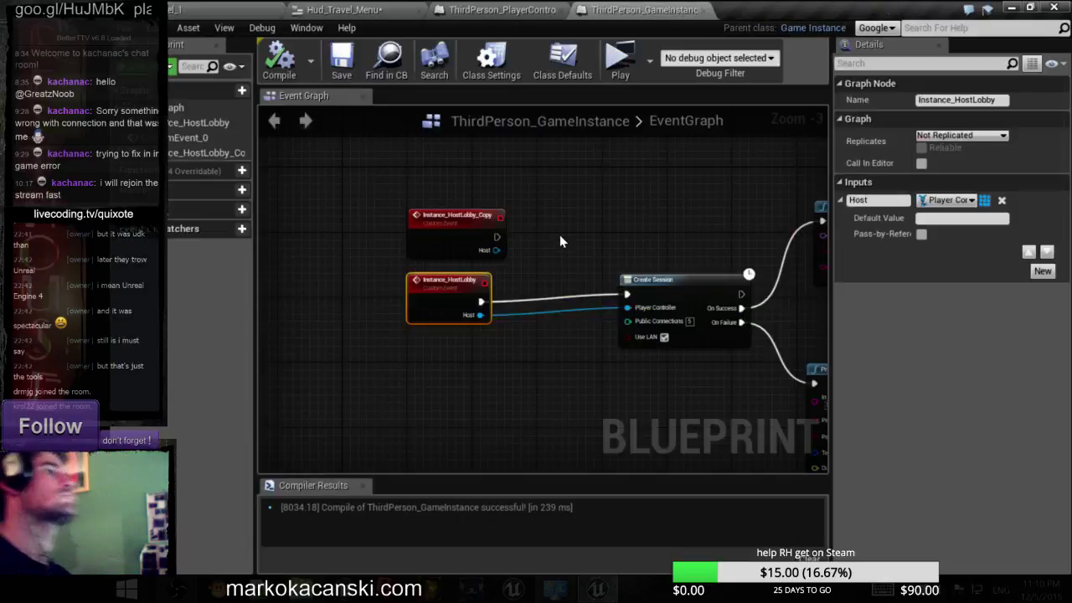
{"action": "scroll", "coordinate": [573, 216], "scroll_direction": "down", "scroll_amount": 4}
{"action": "left_click", "coordinate": [502, 10]}
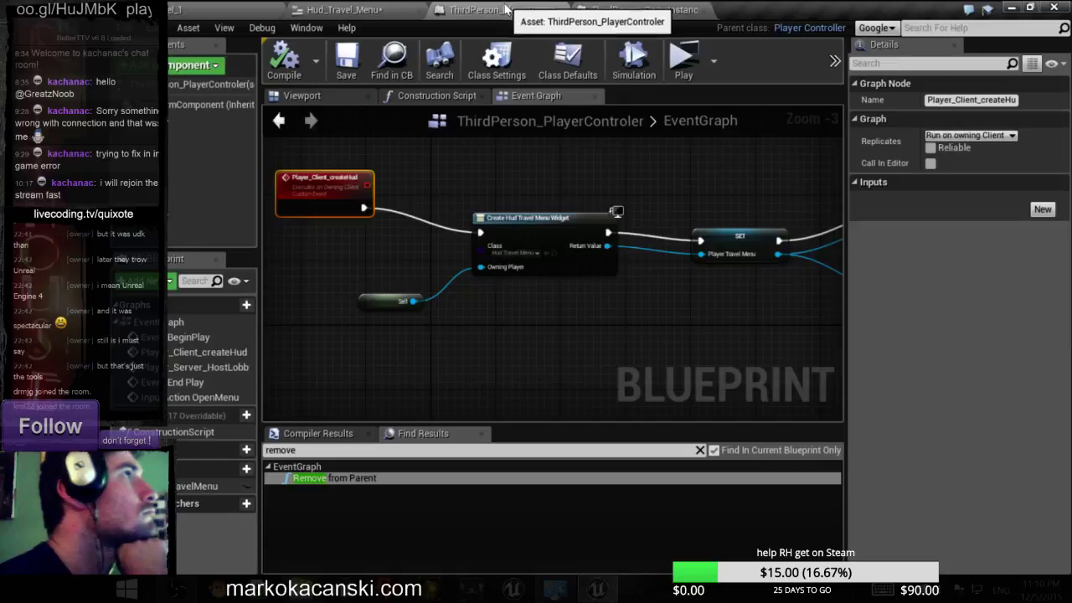
{"action": "scroll", "coordinate": [511, 229], "scroll_direction": "down", "scroll_amount": 5}
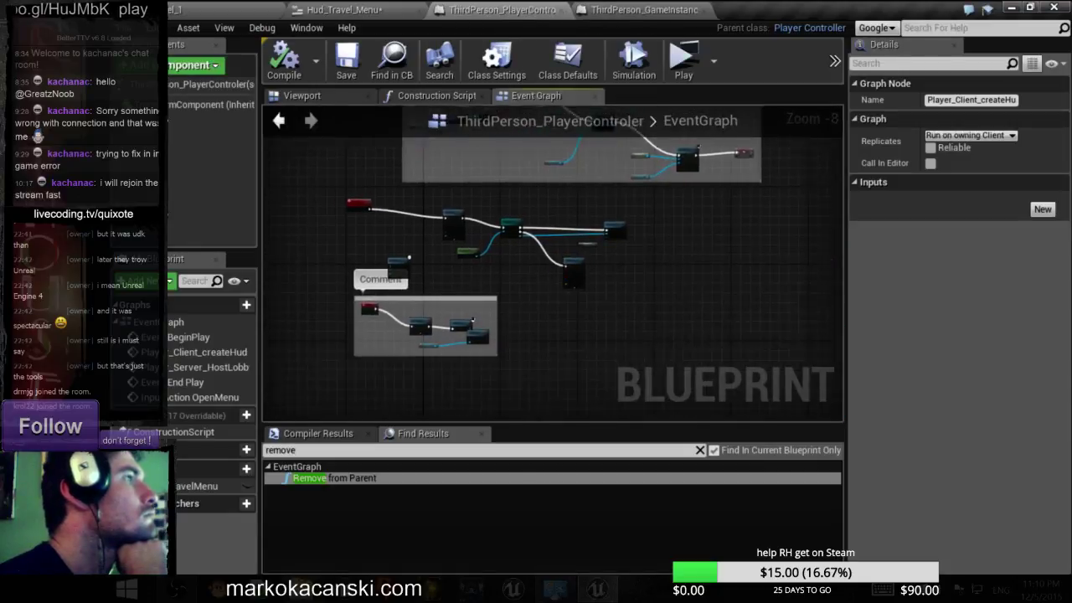
{"action": "scroll", "coordinate": [428, 371], "scroll_direction": "up", "scroll_amount": 4}
{"action": "scroll", "coordinate": [607, 337], "scroll_direction": "up", "scroll_amount": 2}
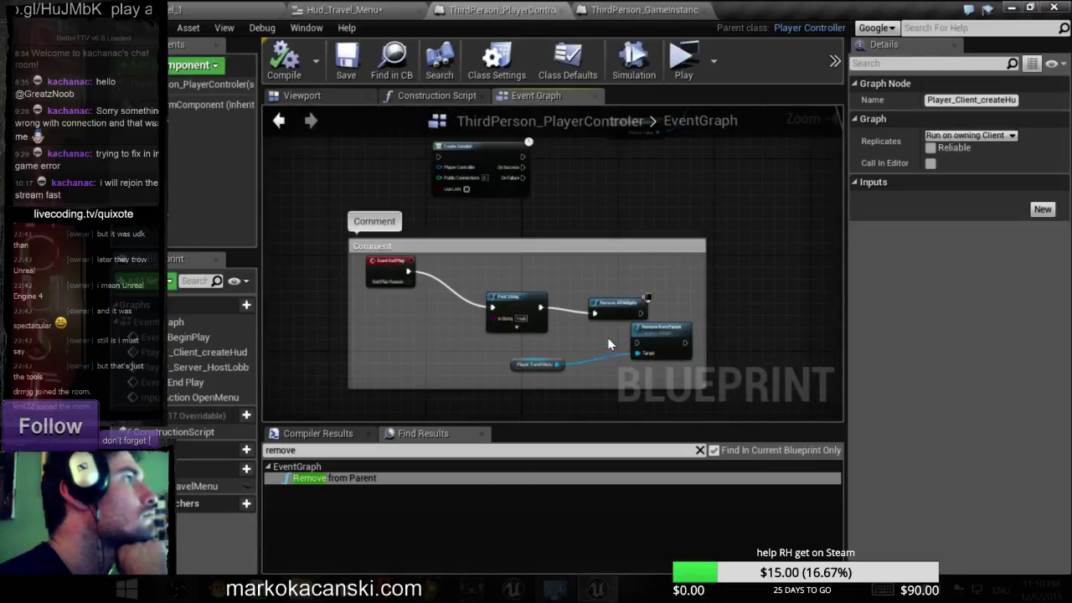
- Wire Print String's exec output into Remove from Parent, compile, and return to Level_1
{"action": "left_click", "coordinate": [612, 246]}
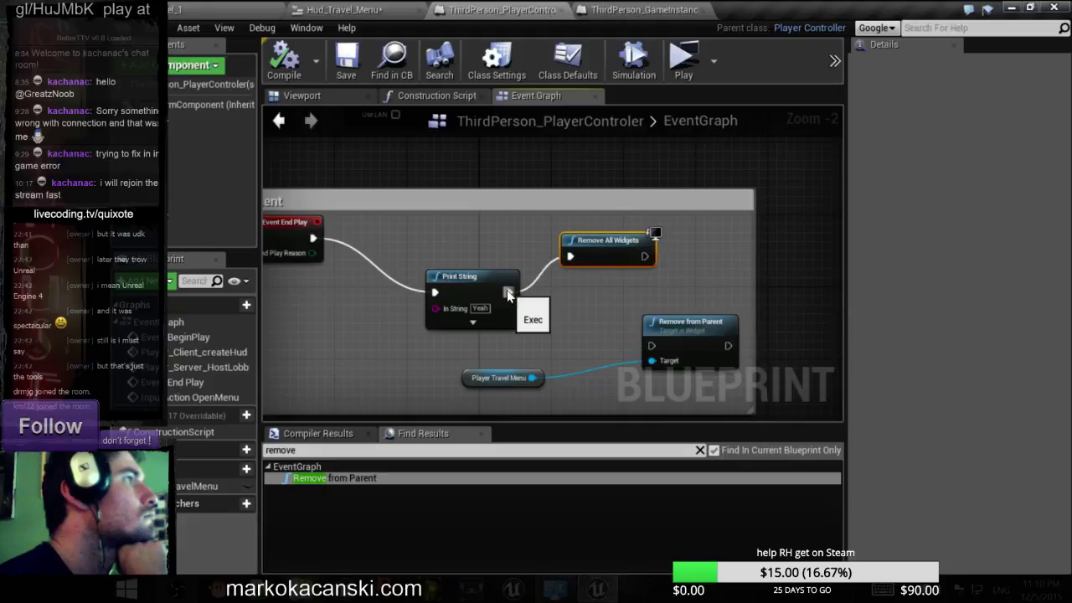
{"action": "left_click_drag", "start_coordinate": [509, 293], "coordinate": [650, 345], "text": "ctrl"}
{"action": "left_click", "coordinate": [293, 61]}
{"action": "left_click", "coordinate": [260, 11]}
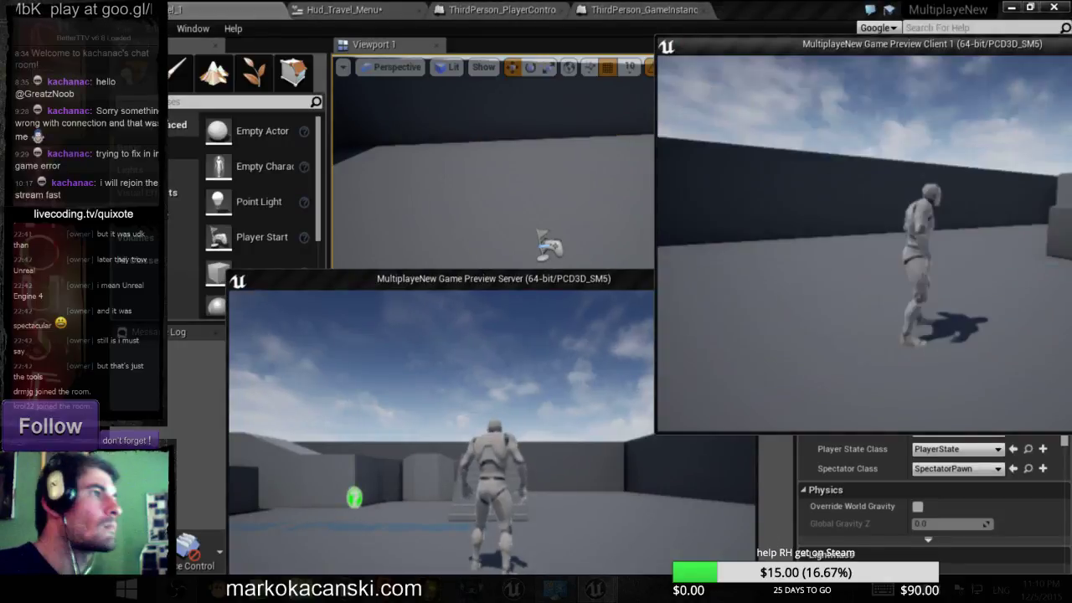
- In the running game, open the travel menu, press Host Lobby three times, then close the previews
{"action": "key", "text": "alt+Tab"}
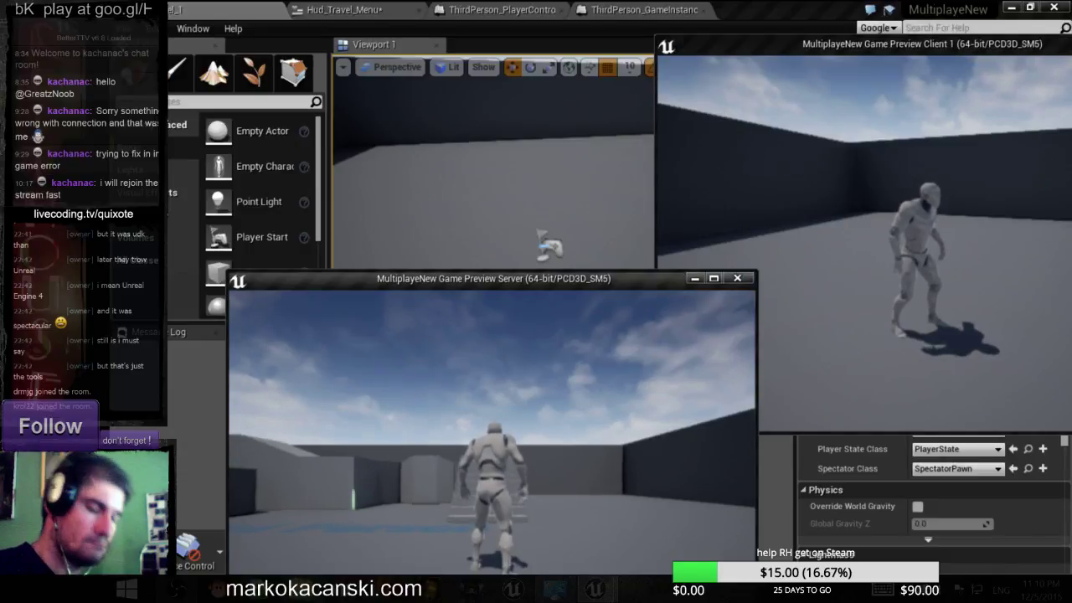
{"action": "key", "text": "m"}
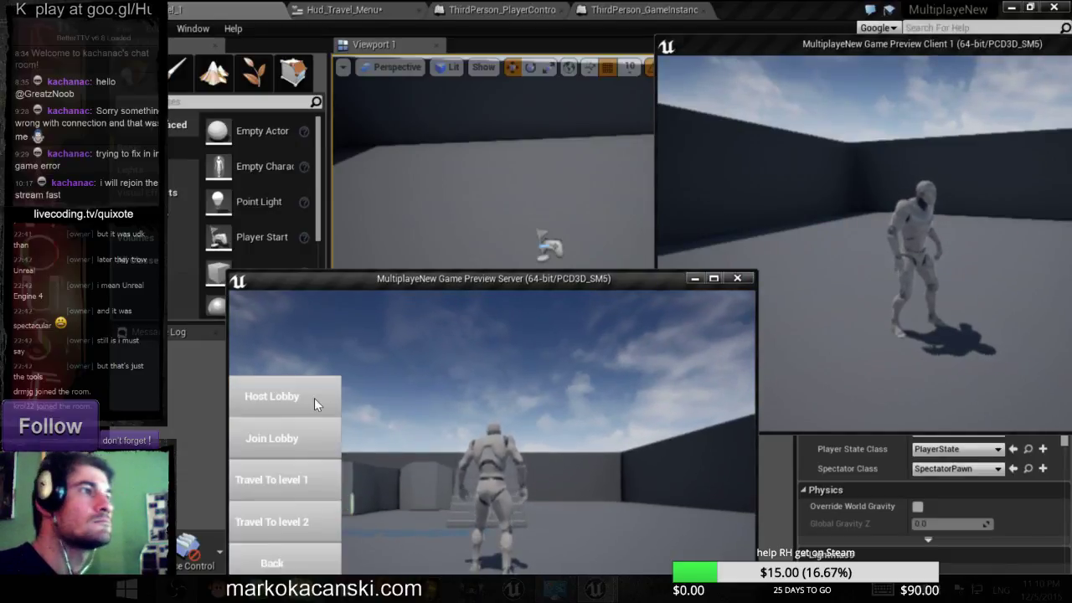
{"action": "left_click", "coordinate": [304, 394]}
{"action": "left_click", "coordinate": [304, 395]}
{"action": "left_click", "coordinate": [304, 394]}
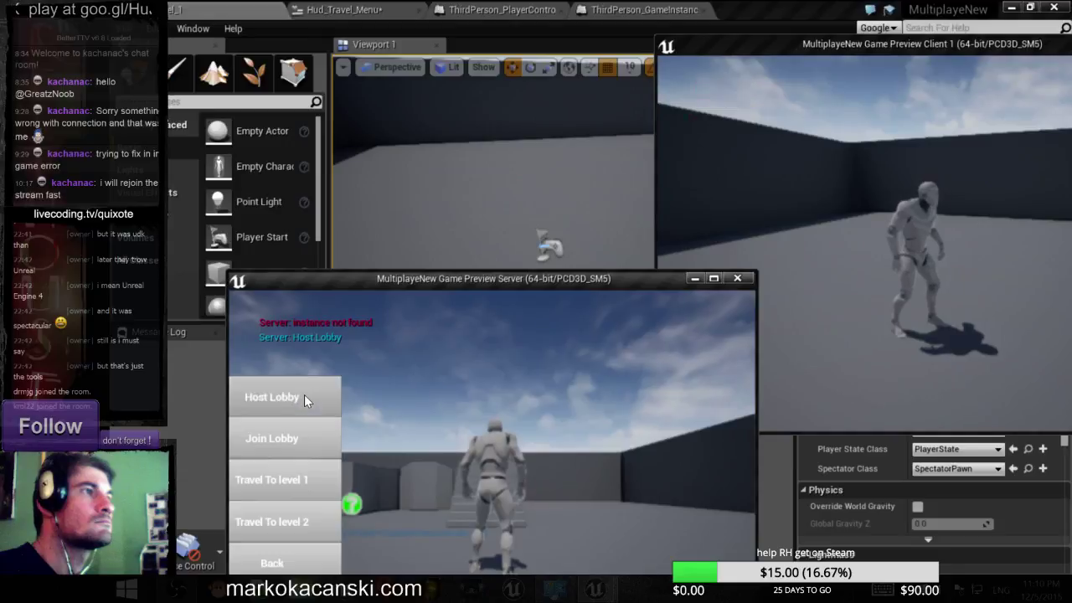
{"action": "left_click", "coordinate": [744, 274]}
- Follow the Remove from Parent error from the Message Log to the End Play group
{"action": "left_click", "coordinate": [970, 552]}
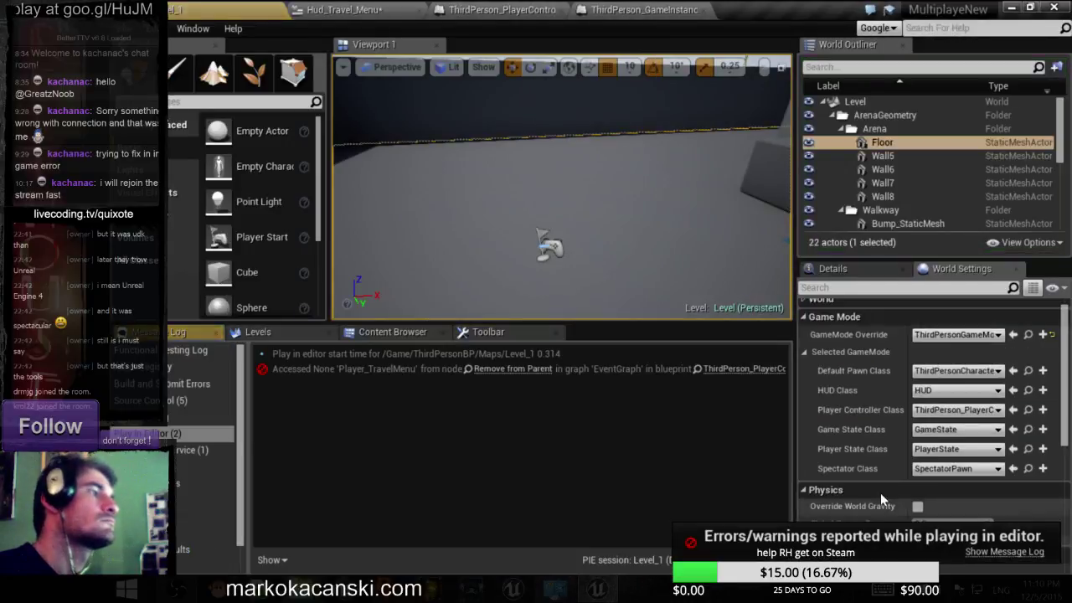
{"action": "left_click", "coordinate": [530, 372]}
{"action": "scroll", "coordinate": [673, 383], "scroll_direction": "up", "scroll_amount": 2}
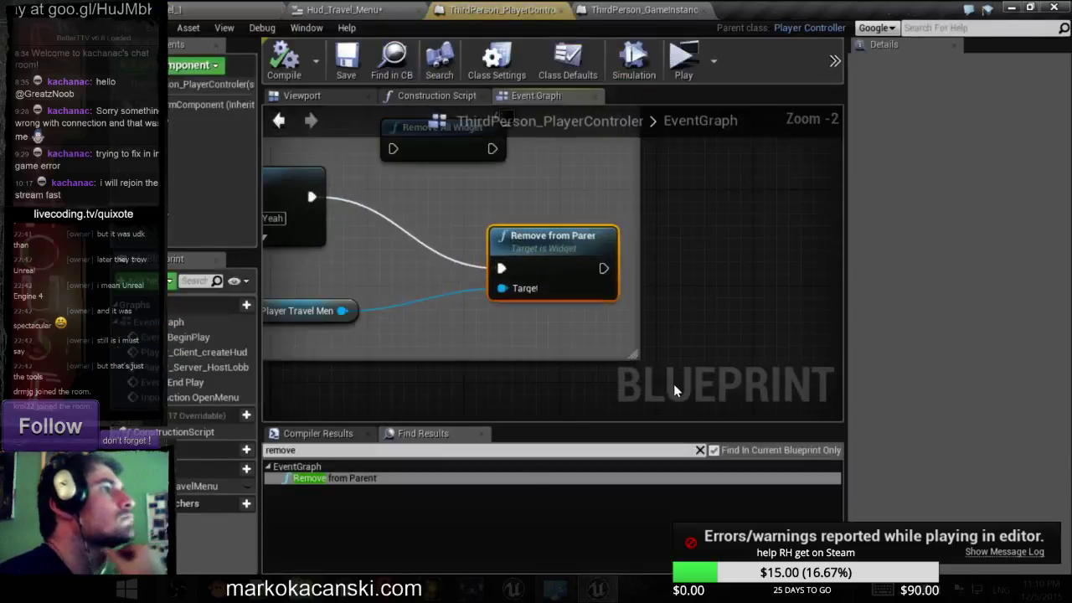
{"action": "scroll", "coordinate": [617, 321], "scroll_direction": "down", "scroll_amount": 4}
{"action": "right_click_drag", "start_coordinate": [487, 304], "coordinate": [644, 385]}
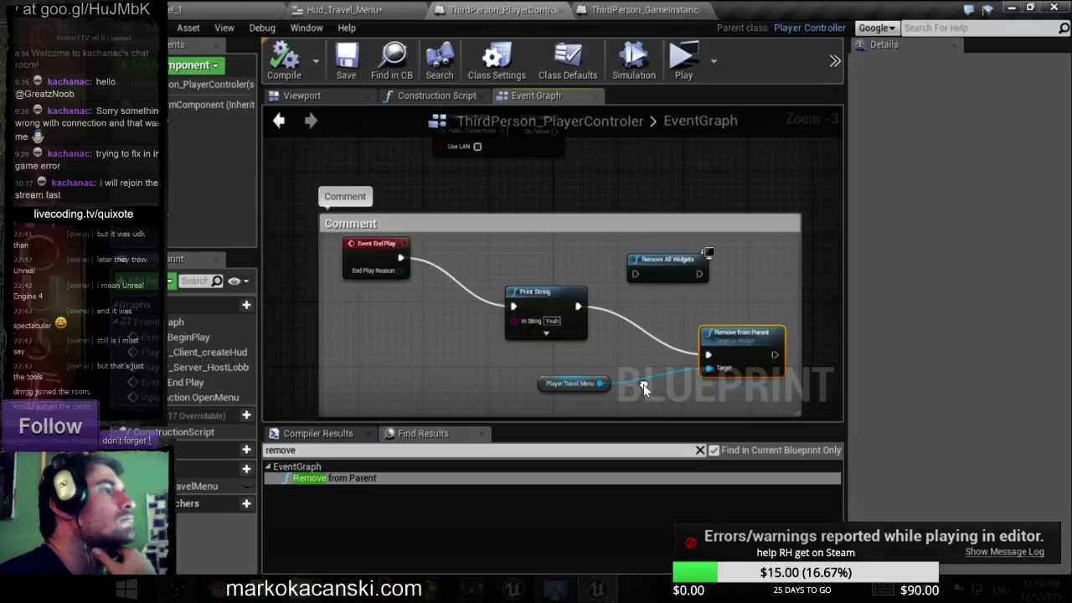
- Break the Print String to Remove from Parent wire and recompile the player controller
{"action": "left_click", "coordinate": [708, 356], "text": "alt"}
{"action": "left_click", "coordinate": [285, 68]}
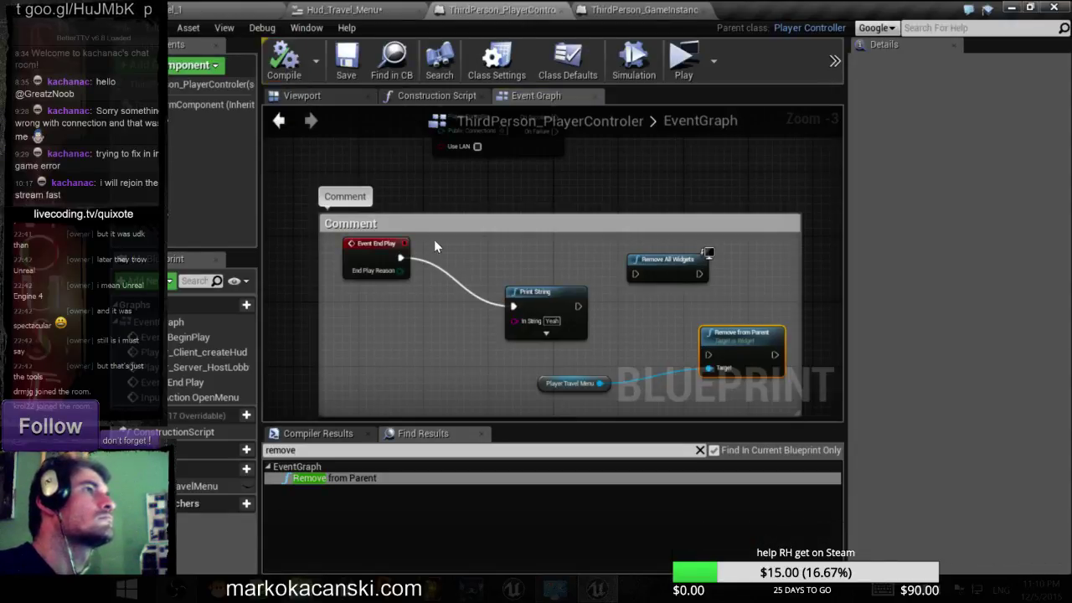
{"action": "scroll", "coordinate": [444, 243], "scroll_direction": "down", "scroll_amount": 3}
{"action": "right_click_drag", "start_coordinate": [603, 206], "coordinate": [631, 294]}
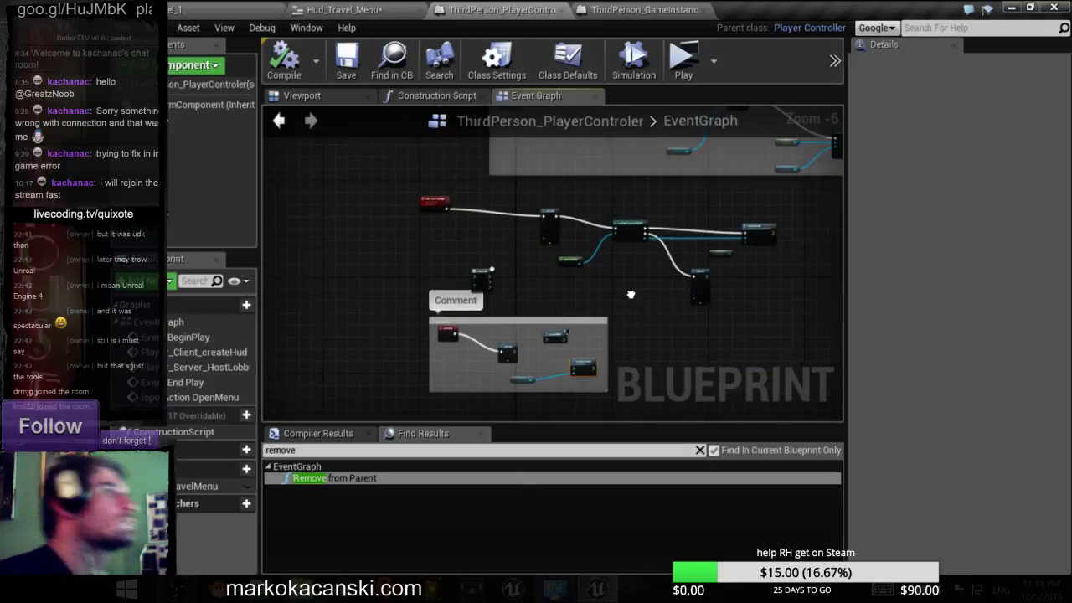
{"action": "mouse_move", "coordinate": [591, 260]}
{"action": "right_mouse_down"}
{"action": "mouse_move", "coordinate": [586, 208]}
{"action": "mouse_move", "coordinate": [581, 227]}
{"action": "right_mouse_up"}
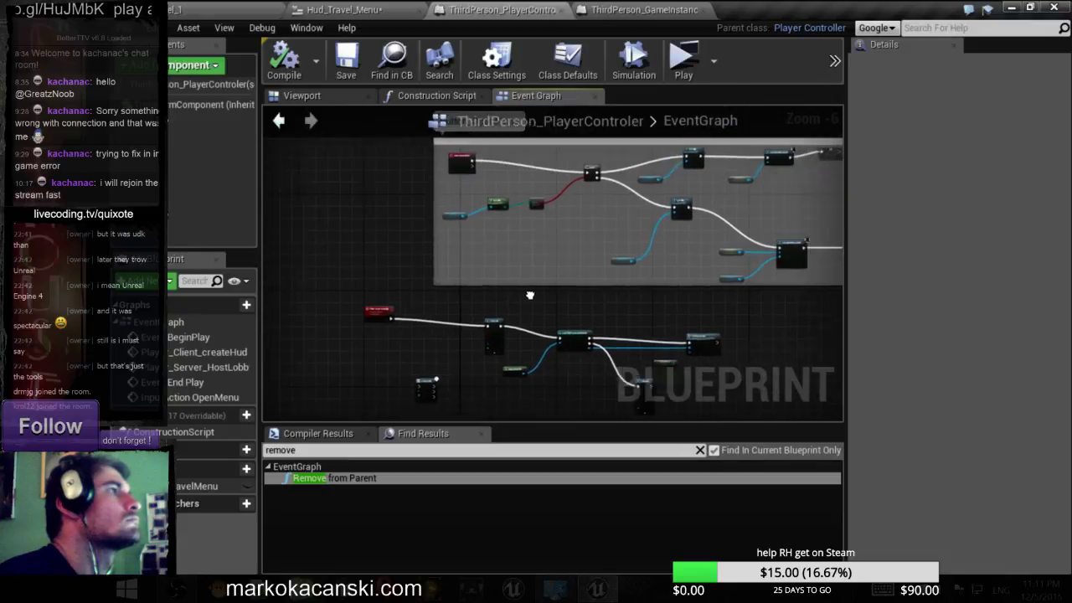
{"action": "right_click_drag", "start_coordinate": [580, 228], "coordinate": [481, 246]}
{"action": "scroll", "coordinate": [510, 319], "scroll_direction": "up", "scroll_amount": 4}
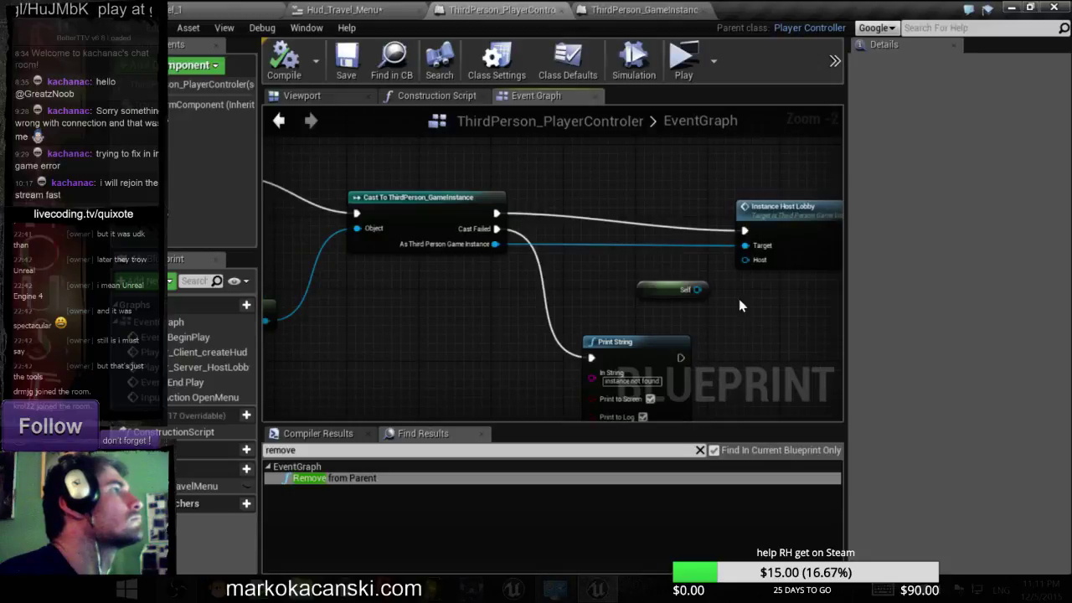
- Connect Self to Instance Host Lobby's Host input and recompile the player controller blueprint
{"action": "left_click_drag", "start_coordinate": [695, 289], "coordinate": [744, 259]}
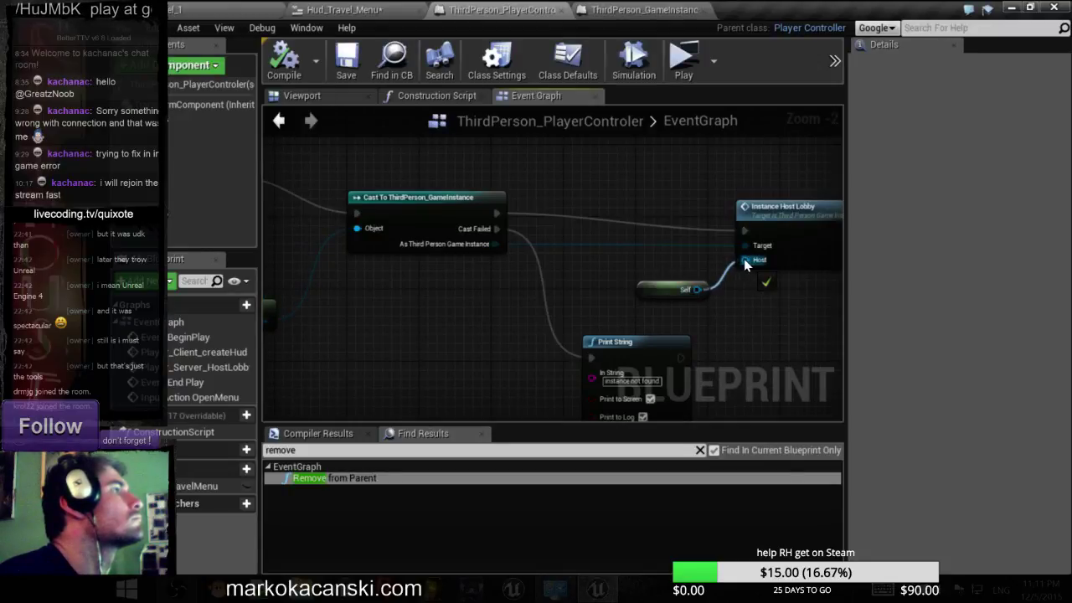
{"action": "left_click", "coordinate": [284, 57]}
{"action": "scroll", "coordinate": [456, 174], "scroll_direction": "down", "scroll_amount": 4}
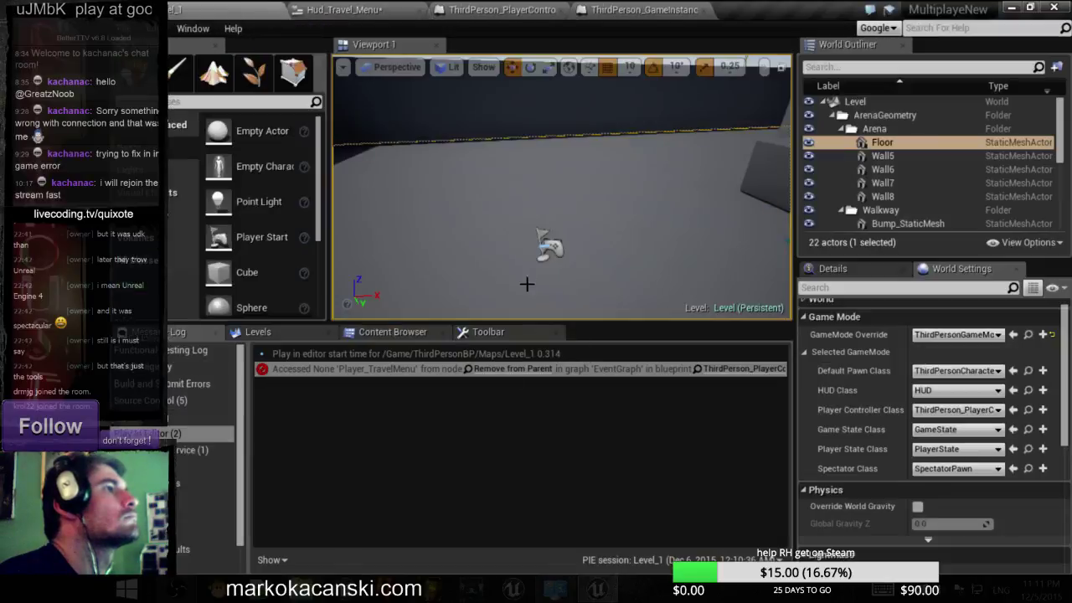
{"action": "left_click", "coordinate": [512, 332]}
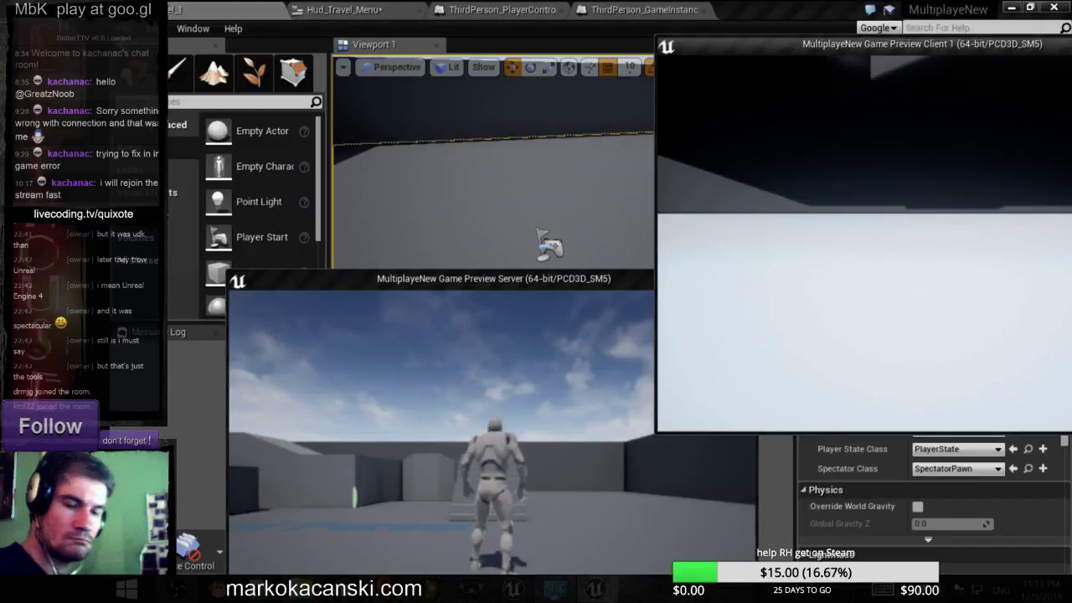
- In the Server preview, open the lobby menu, press Host Lobby twice, then close the preview
{"action": "key", "text": "alt+Tab"}
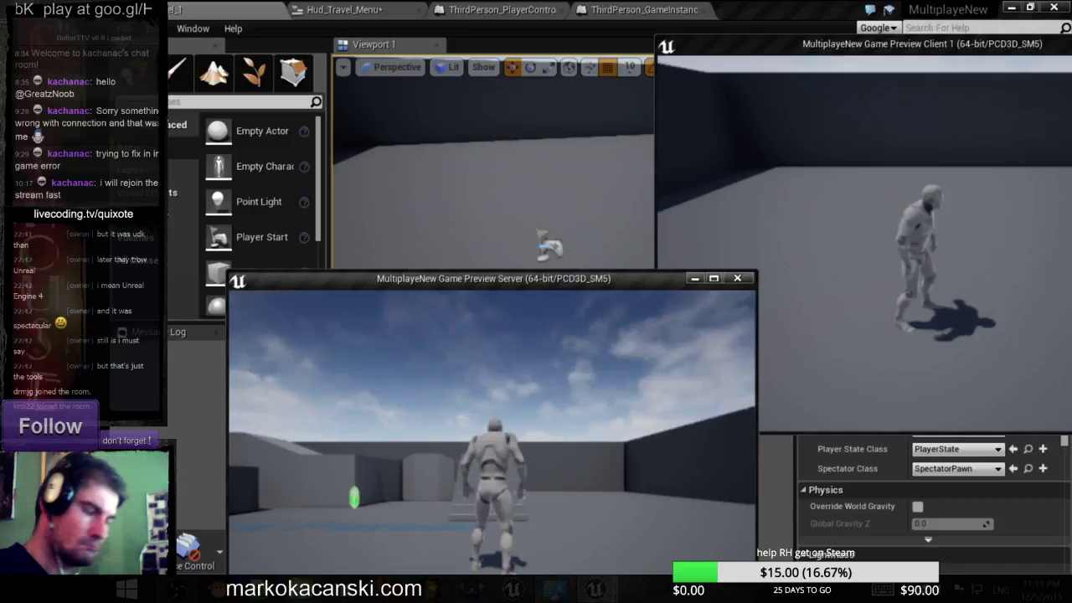
{"action": "key", "text": "m"}
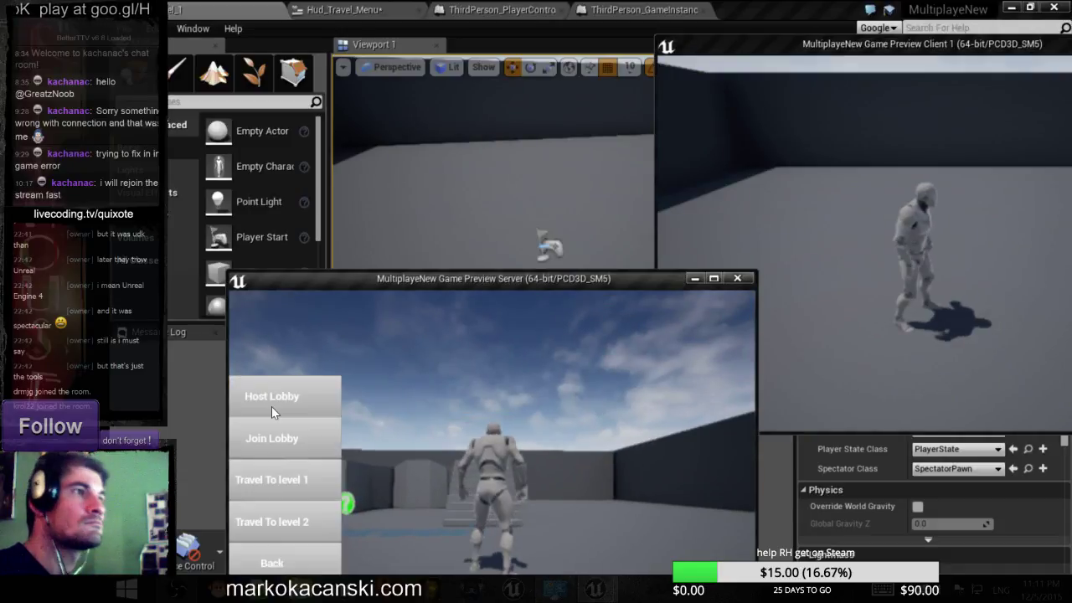
{"action": "left_click", "coordinate": [278, 392]}
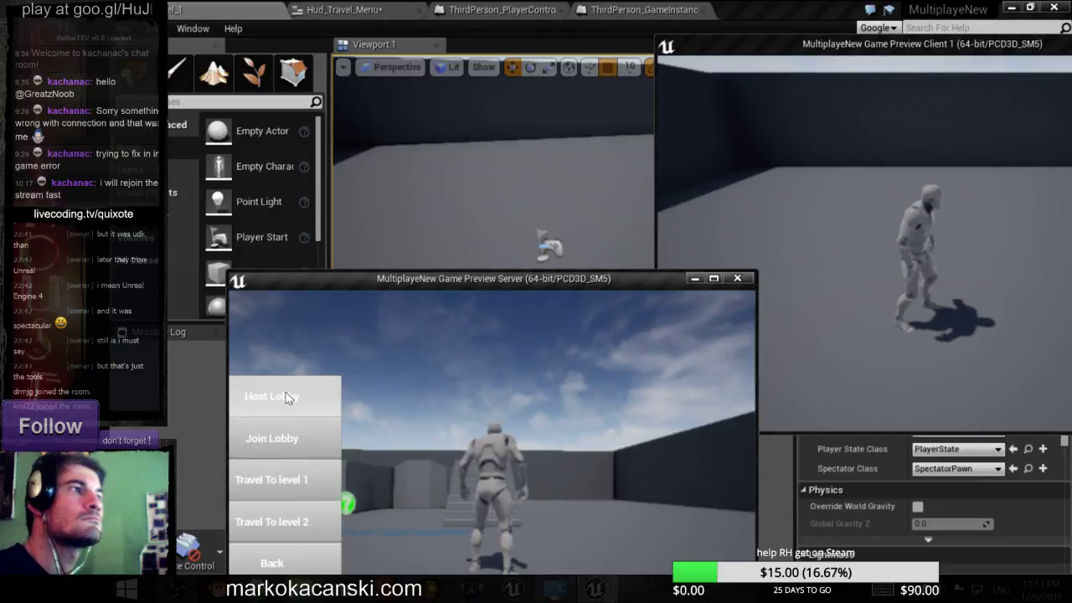
{"action": "left_click", "coordinate": [295, 394]}
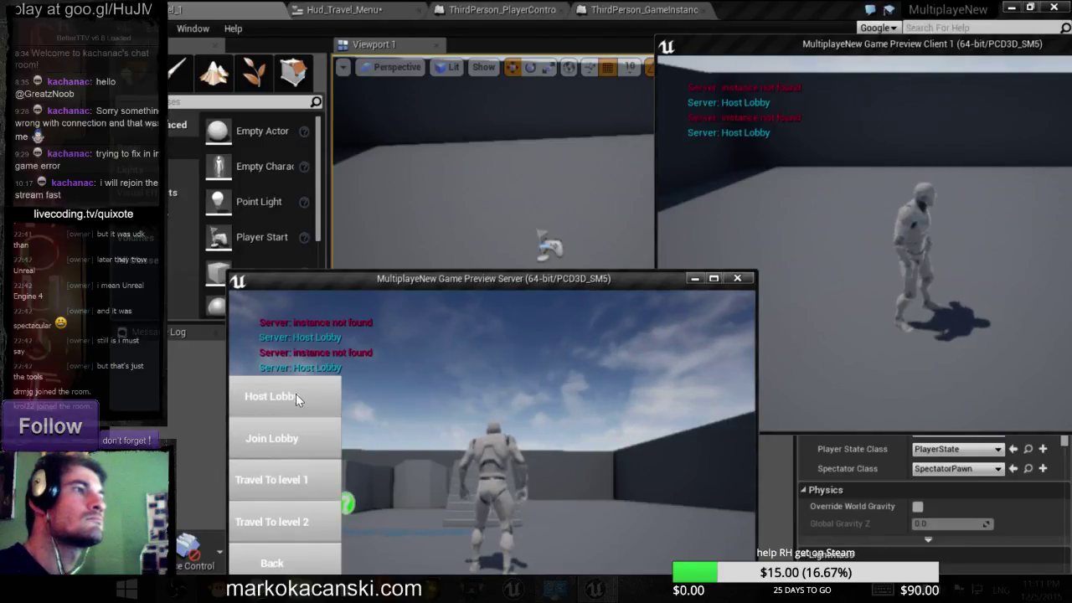
{"action": "left_click", "coordinate": [737, 280]}
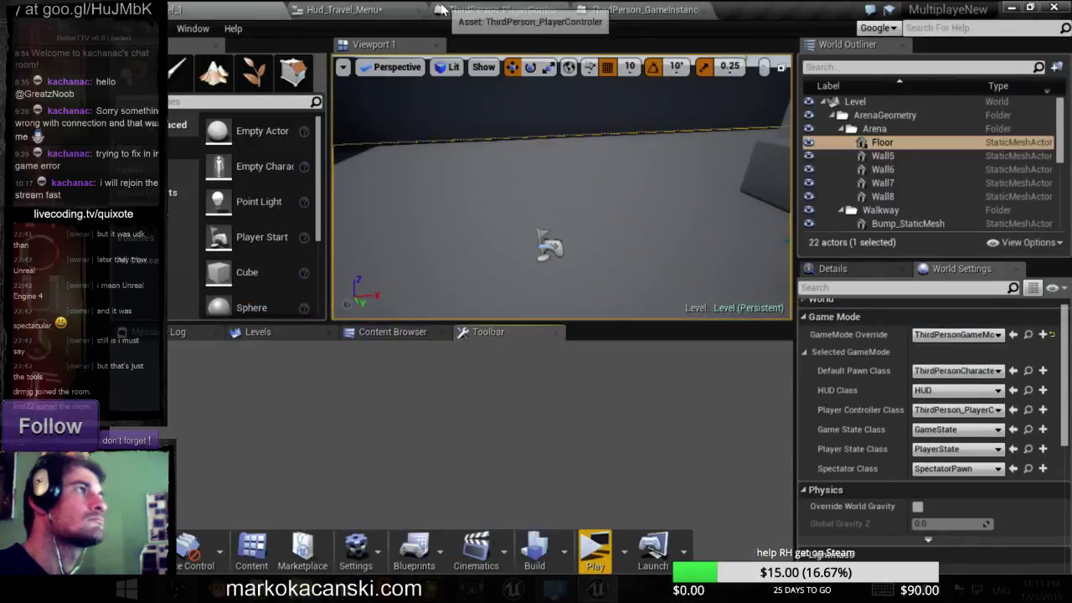
- In the player controller graph, wrap the Server_HostLobby nodes in a new comment box
{"action": "left_click", "coordinate": [601, 9]}
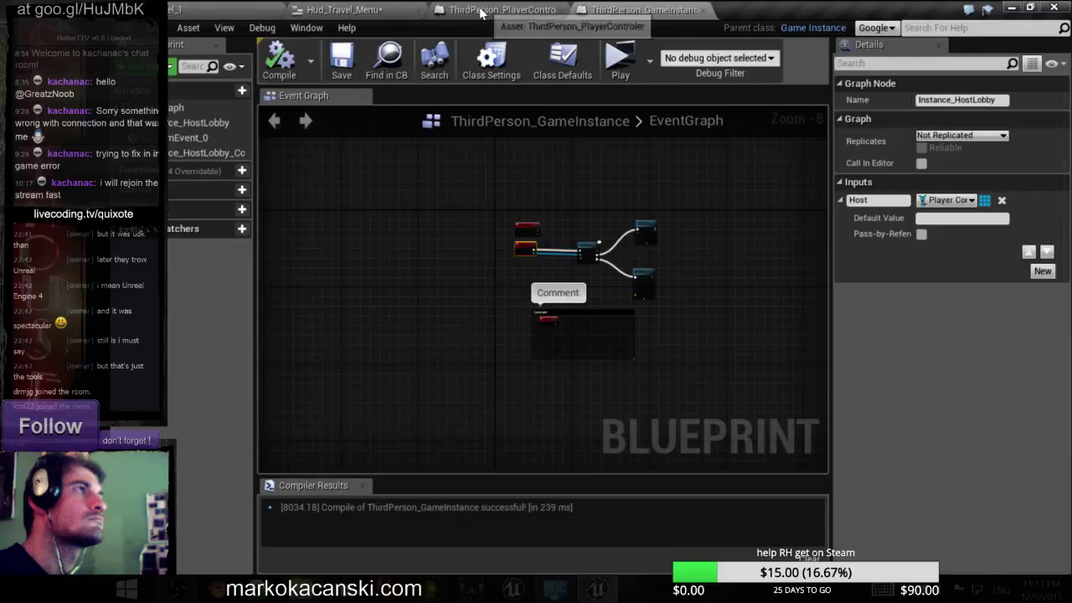
{"action": "left_click", "coordinate": [485, 10]}
{"action": "mouse_move", "coordinate": [527, 286]}
{"action": "right_mouse_down"}
{"action": "mouse_move", "coordinate": [507, 262]}
{"action": "mouse_move", "coordinate": [549, 317]}
{"action": "right_mouse_up"}
{"action": "scroll", "coordinate": [462, 251], "scroll_direction": "down", "scroll_amount": 1}
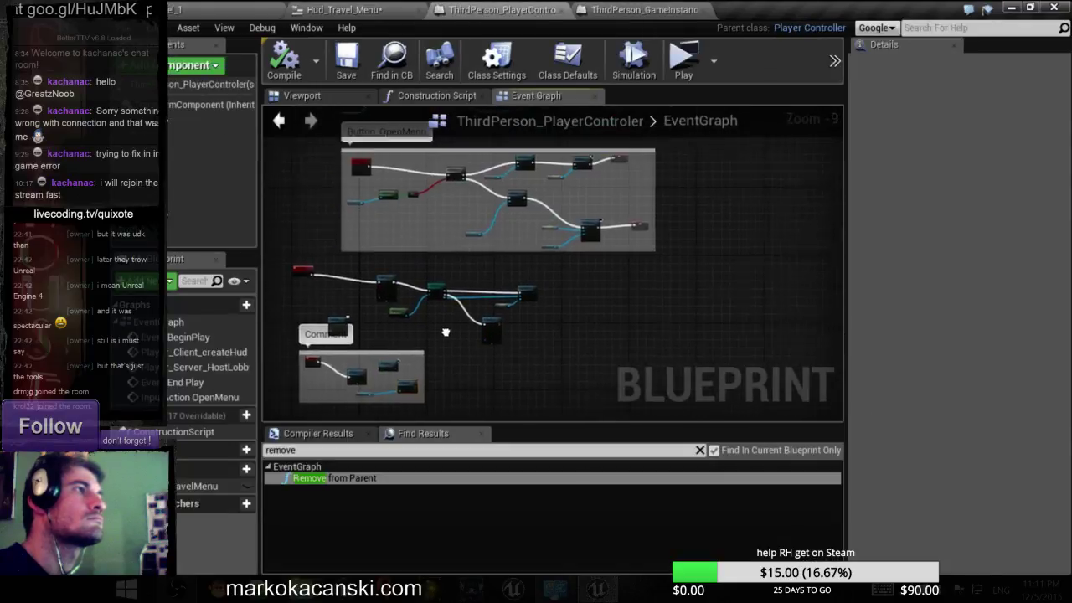
{"action": "scroll", "coordinate": [548, 315], "scroll_direction": "up", "scroll_amount": 2}
{"action": "scroll", "coordinate": [511, 300], "scroll_direction": "up", "scroll_amount": 3}
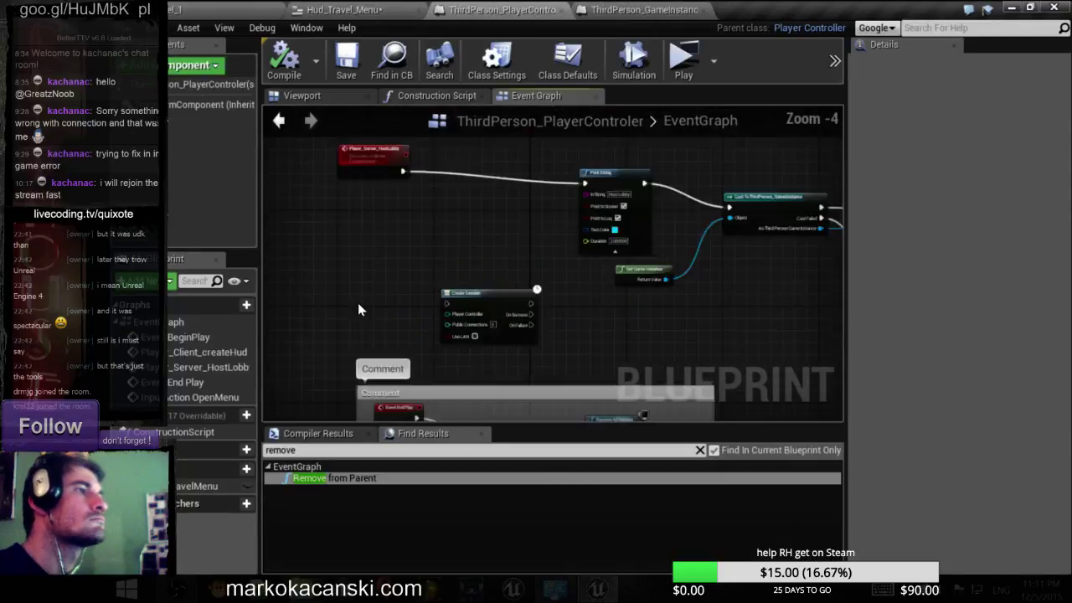
{"action": "scroll", "coordinate": [503, 295], "scroll_direction": "up", "scroll_amount": 1}
{"action": "left_click", "coordinate": [502, 295]}
{"action": "scroll", "coordinate": [609, 231], "scroll_direction": "down", "scroll_amount": 4}
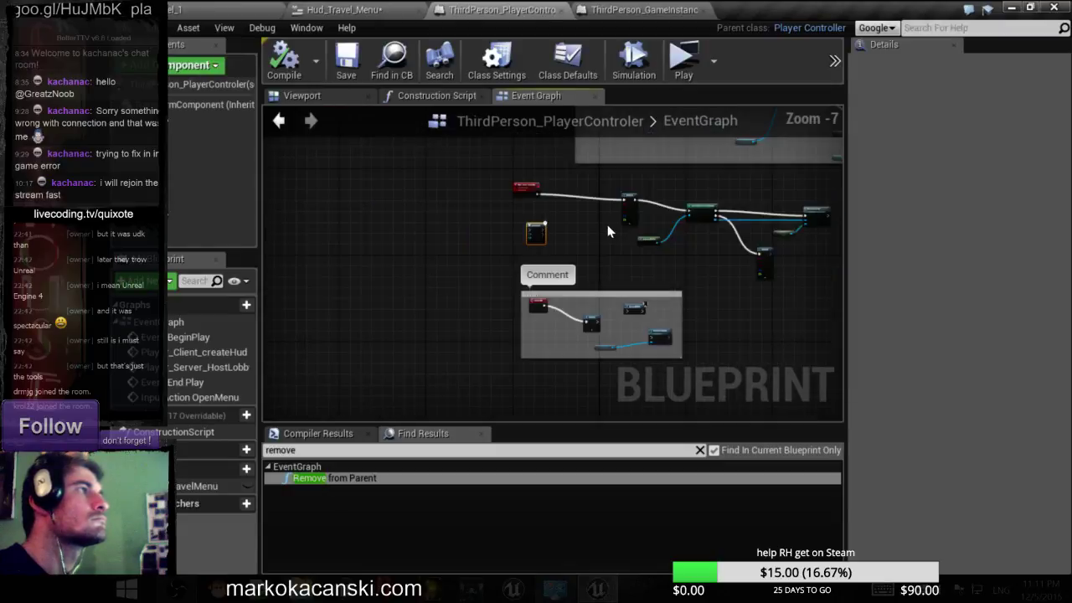
{"action": "left_click_drag", "start_coordinate": [824, 269], "coordinate": [505, 172]}
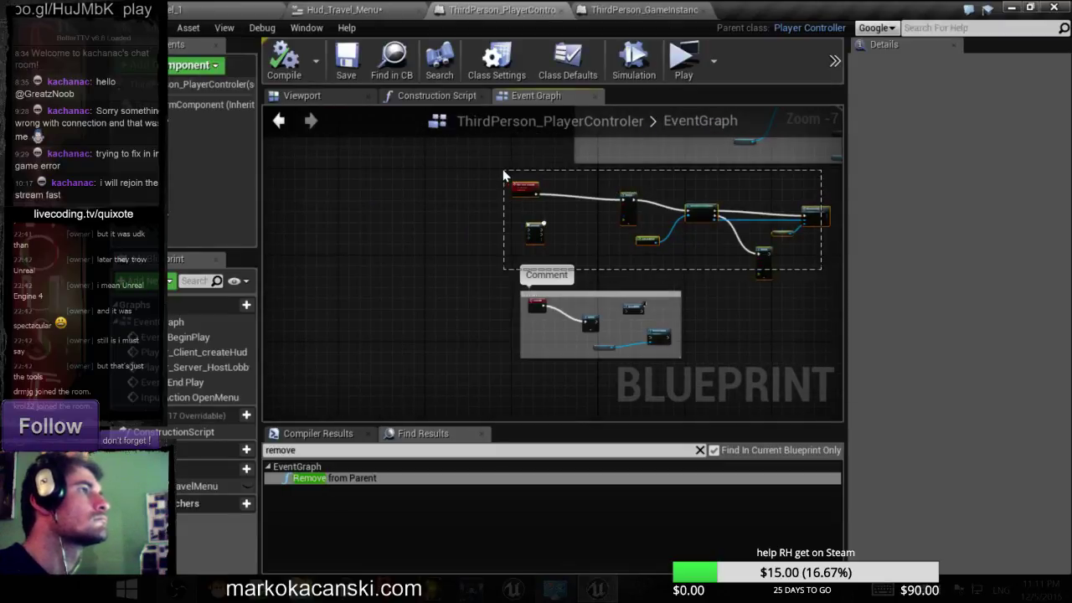
{"action": "key", "text": "c"}
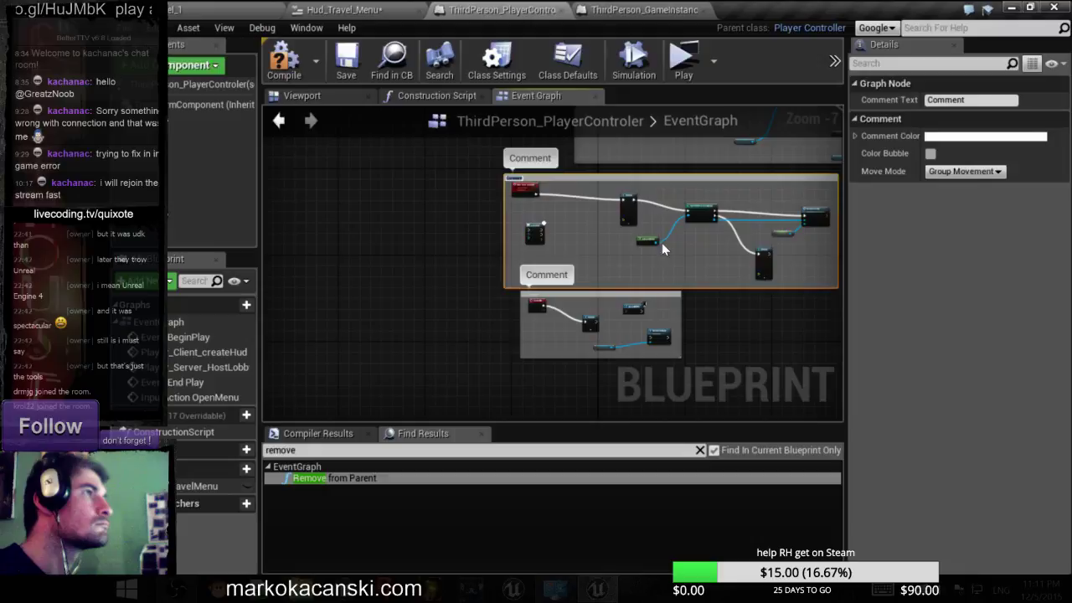
- Move the lower comment box further down, then jump to the Instance Host Lobby event's definition
{"action": "right_click_drag", "start_coordinate": [656, 254], "coordinate": [597, 253]}
{"action": "left_click_drag", "start_coordinate": [541, 300], "coordinate": [549, 362]}
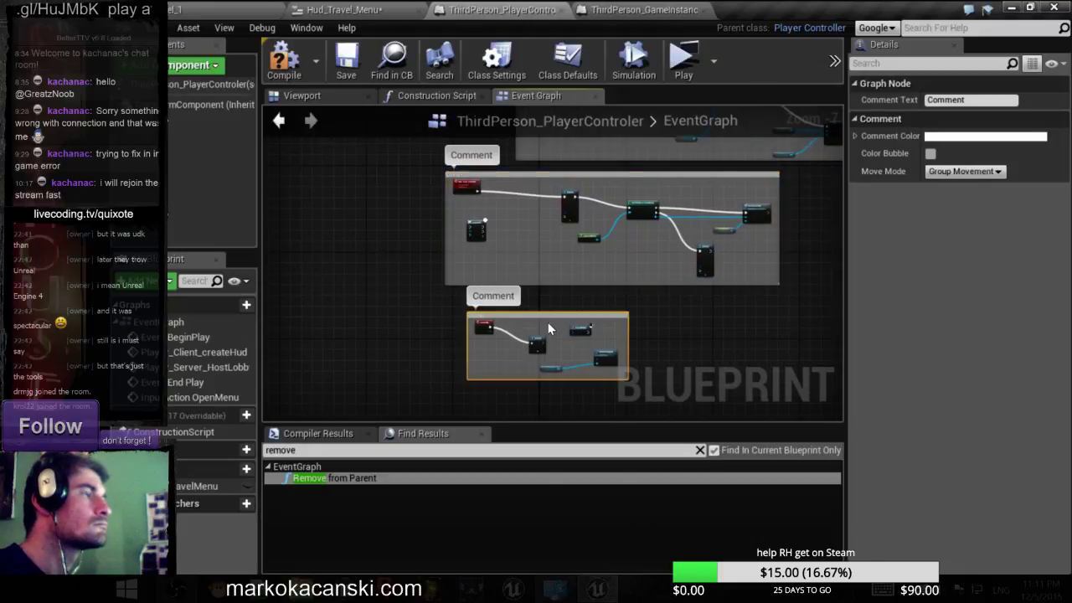
{"action": "scroll", "coordinate": [602, 227], "scroll_direction": "up", "scroll_amount": 2}
{"action": "scroll", "coordinate": [687, 307], "scroll_direction": "up", "scroll_amount": 2}
{"action": "mouse_move", "coordinate": [687, 307]}
{"action": "right_mouse_down"}
{"action": "mouse_move", "coordinate": [542, 336]}
{"action": "mouse_move", "coordinate": [461, 318]}
{"action": "right_mouse_up"}
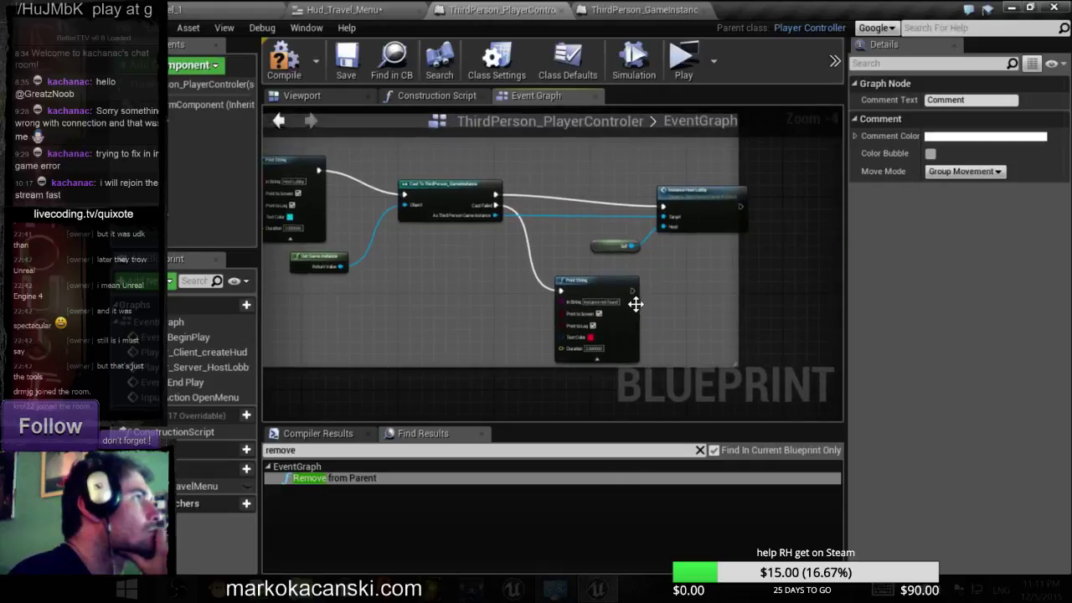
{"action": "scroll", "coordinate": [630, 289], "scroll_direction": "up", "scroll_amount": 1}
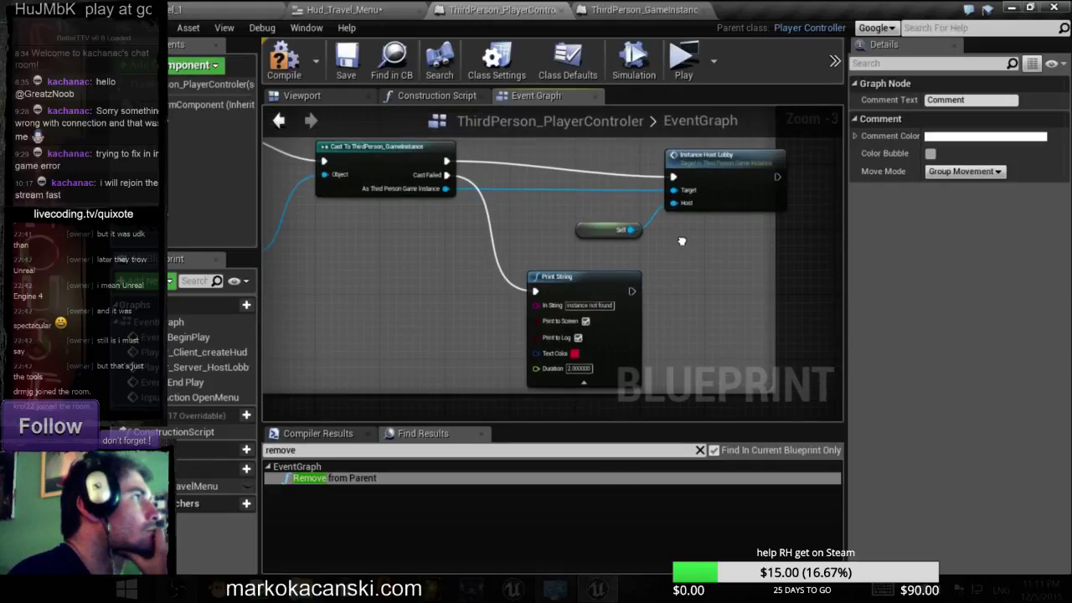
{"action": "right_click_drag", "start_coordinate": [682, 241], "coordinate": [677, 309]}
{"action": "scroll", "coordinate": [620, 273], "scroll_direction": "up", "scroll_amount": 2}
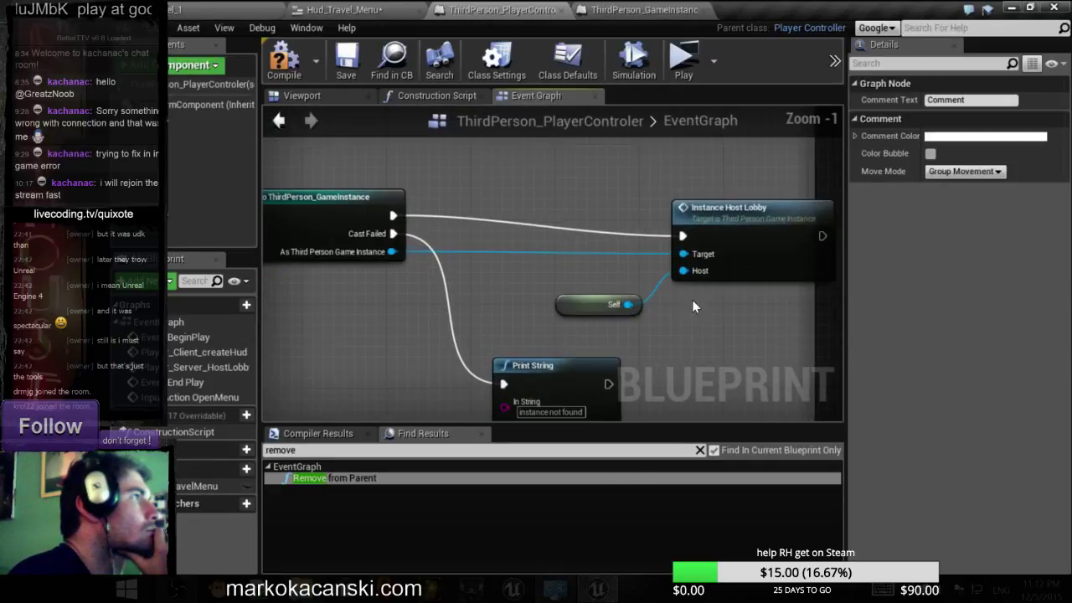
{"action": "scroll", "coordinate": [670, 277], "scroll_direction": "up", "scroll_amount": 1}
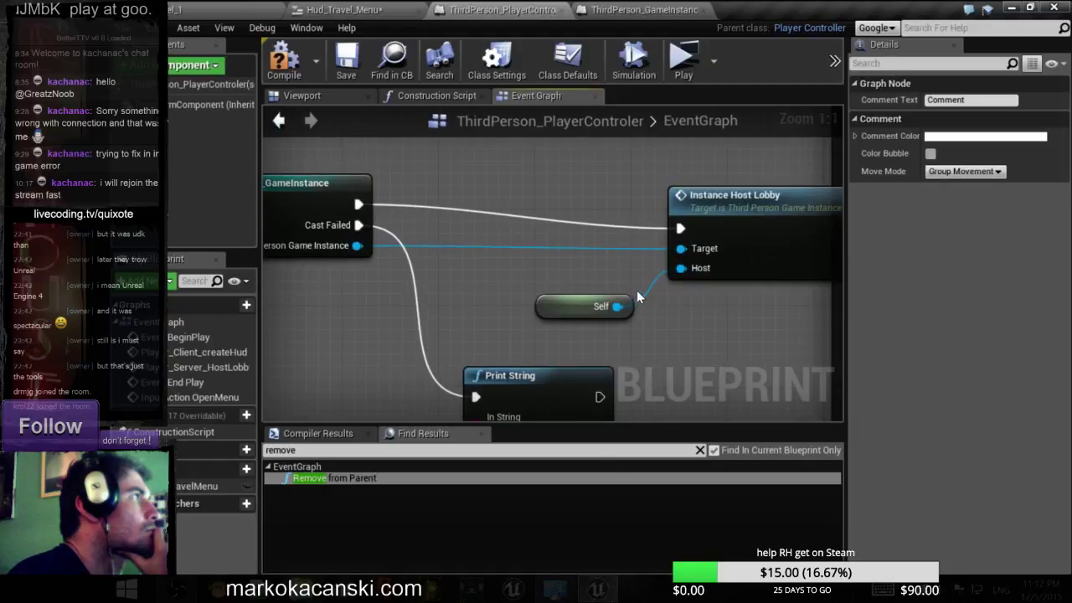
{"action": "scroll", "coordinate": [654, 274], "scroll_direction": "down", "scroll_amount": 2}
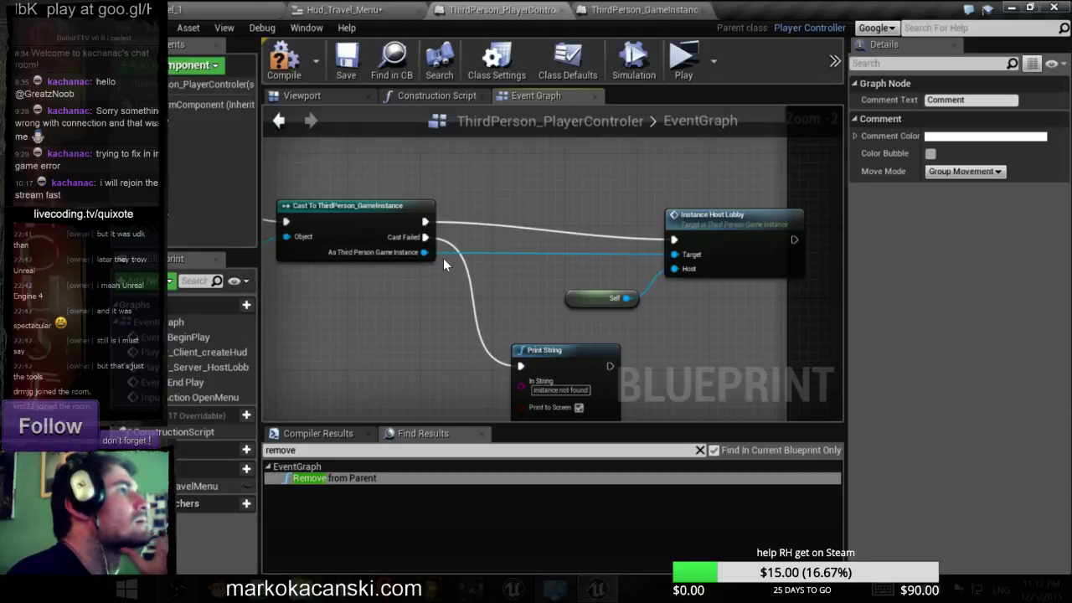
{"action": "scroll", "coordinate": [406, 272], "scroll_direction": "up", "scroll_amount": 2}
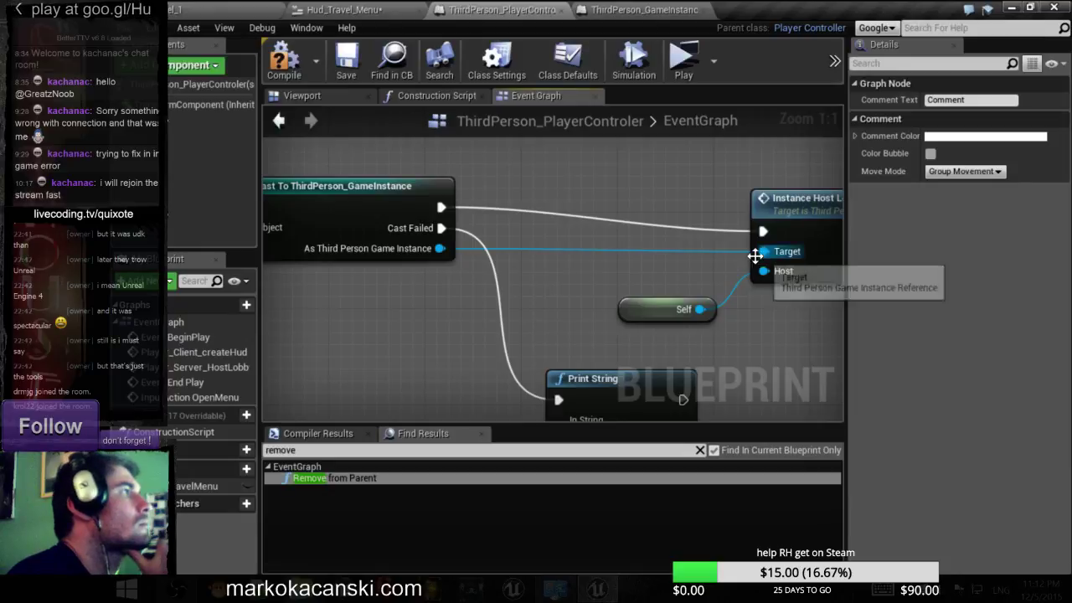
{"action": "scroll", "coordinate": [747, 264], "scroll_direction": "down", "scroll_amount": 3}
{"action": "mouse_move", "coordinate": [534, 266]}
{"action": "right_mouse_down"}
{"action": "mouse_move", "coordinate": [516, 311]}
{"action": "mouse_move", "coordinate": [373, 317]}
{"action": "right_mouse_up"}
{"action": "scroll", "coordinate": [696, 311], "scroll_direction": "up", "scroll_amount": 3}
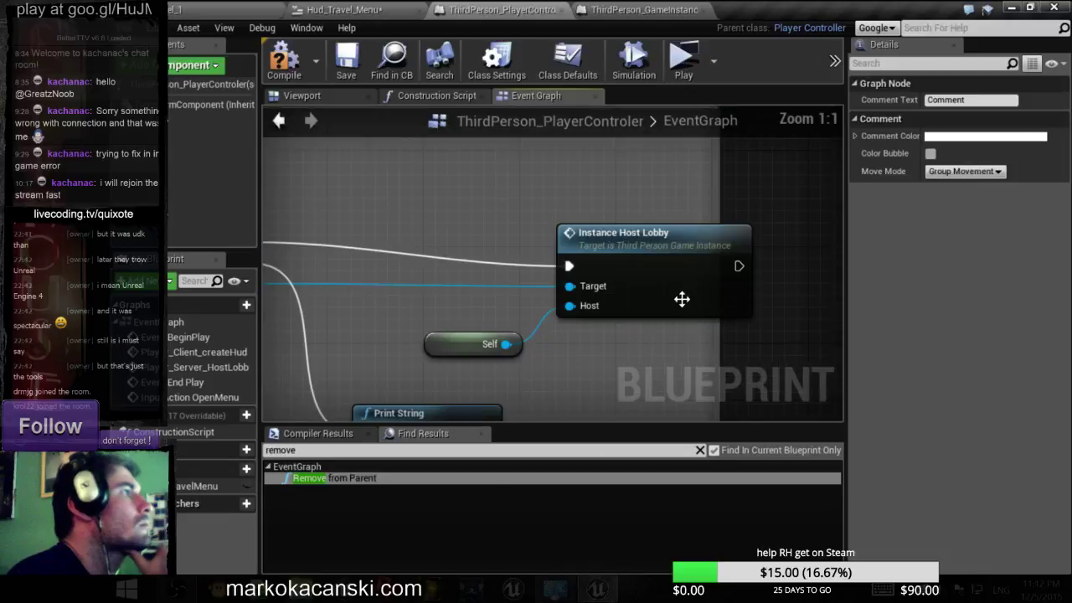
{"action": "double_click", "coordinate": [668, 244]}
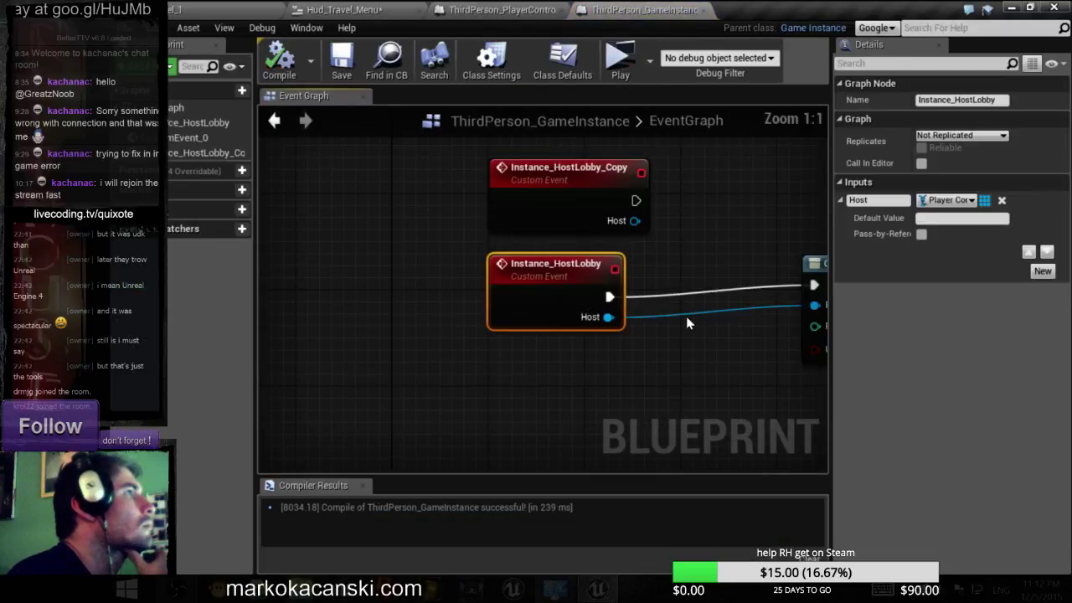
- Set Instance_HostLobby's Replicates to Run on Server, then compile and save the GameInstance
{"action": "scroll", "coordinate": [687, 315], "scroll_direction": "down", "scroll_amount": 4}
{"action": "right_click_drag", "start_coordinate": [486, 333], "coordinate": [408, 302]}
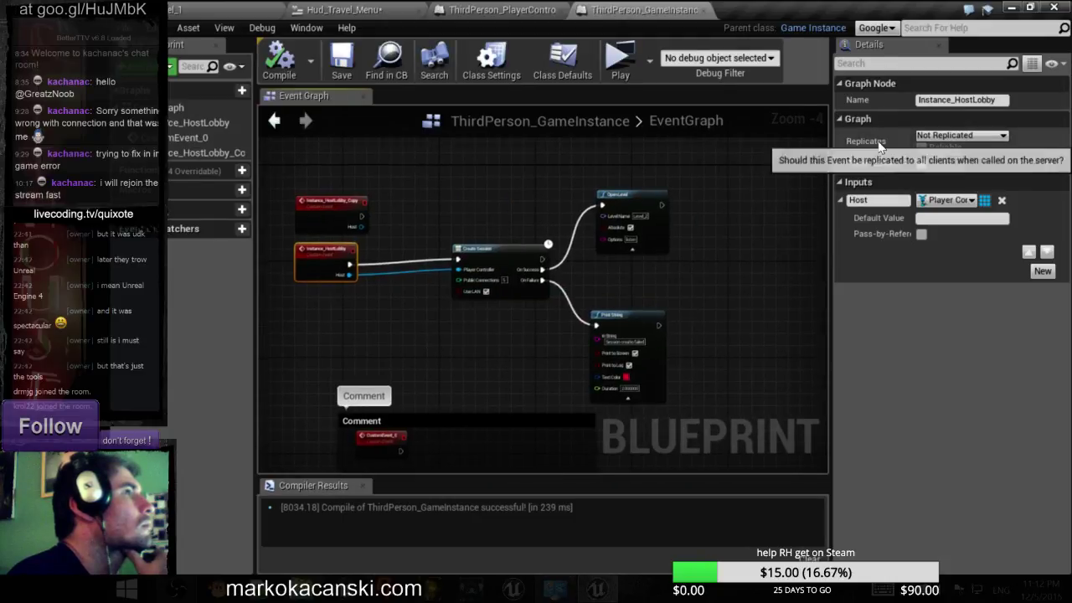
{"action": "left_click", "coordinate": [985, 136]}
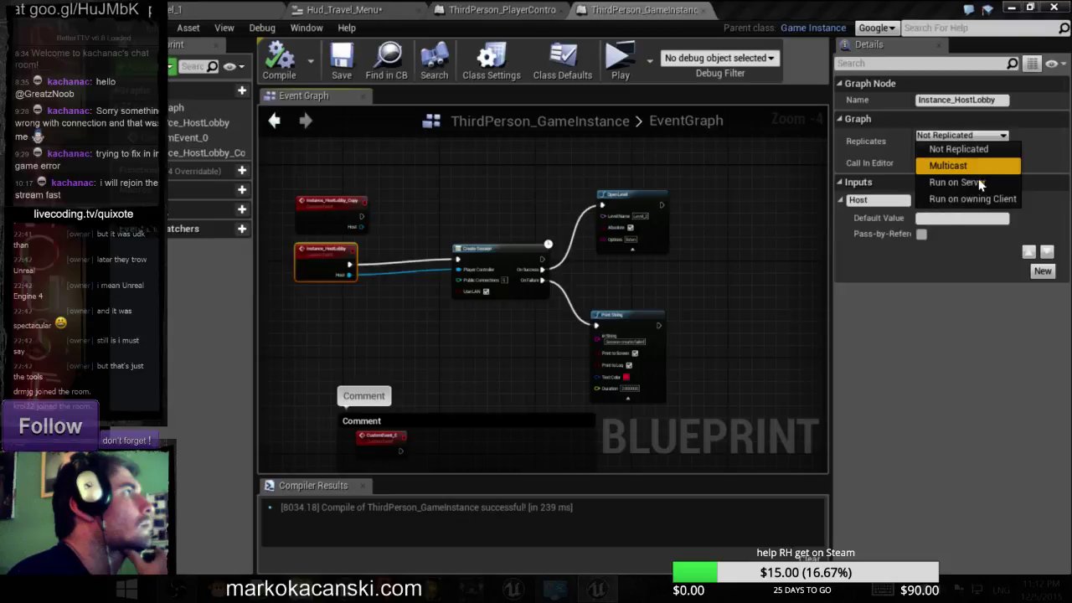
{"action": "left_click", "coordinate": [976, 181]}
{"action": "left_click", "coordinate": [279, 63]}
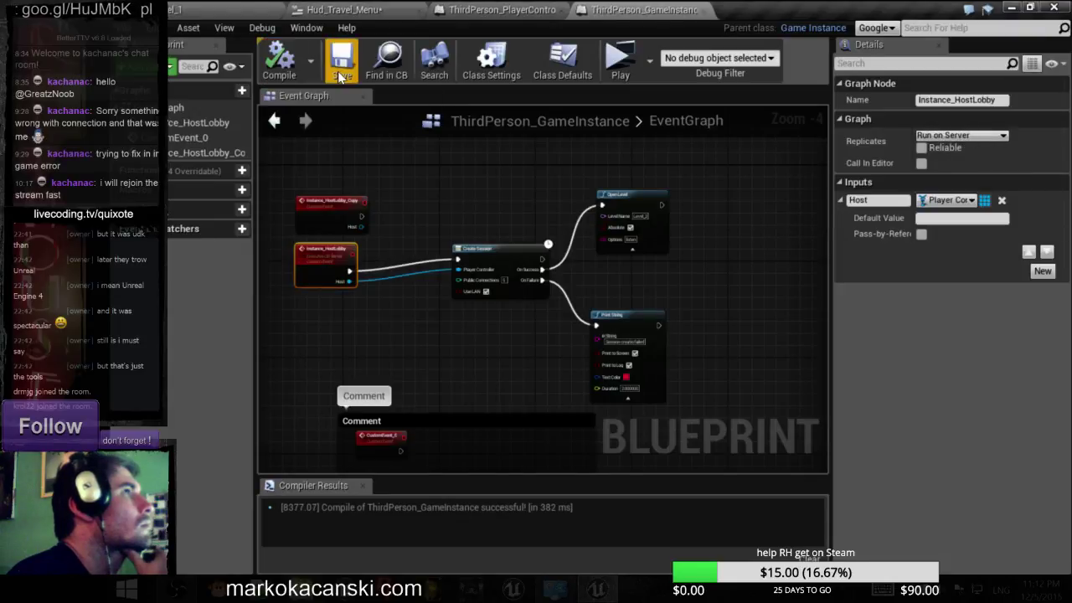
{"action": "left_click", "coordinate": [340, 77]}
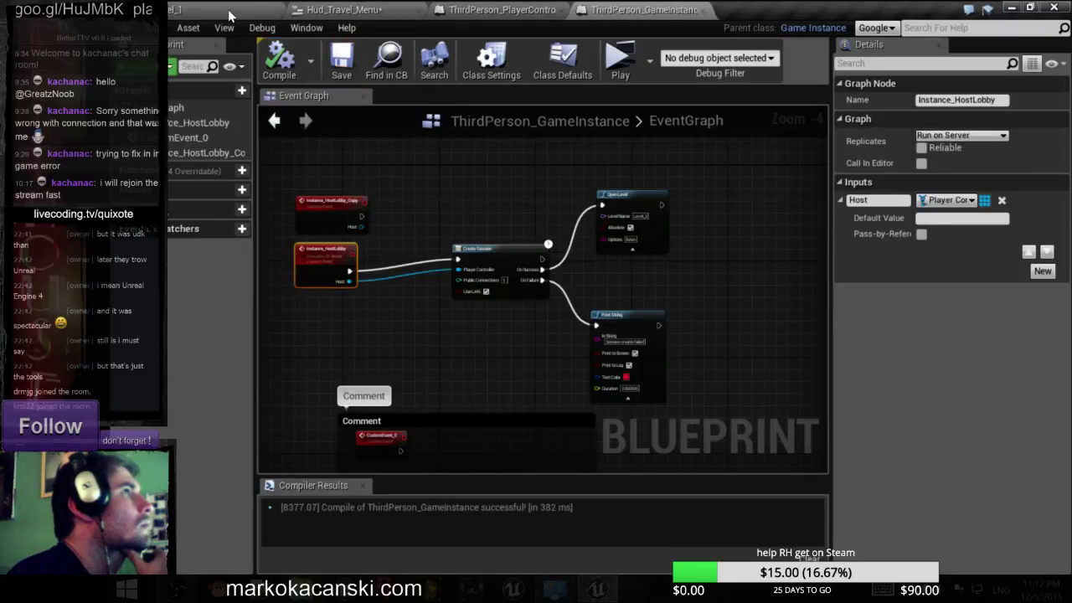
{"action": "left_click", "coordinate": [228, 10]}
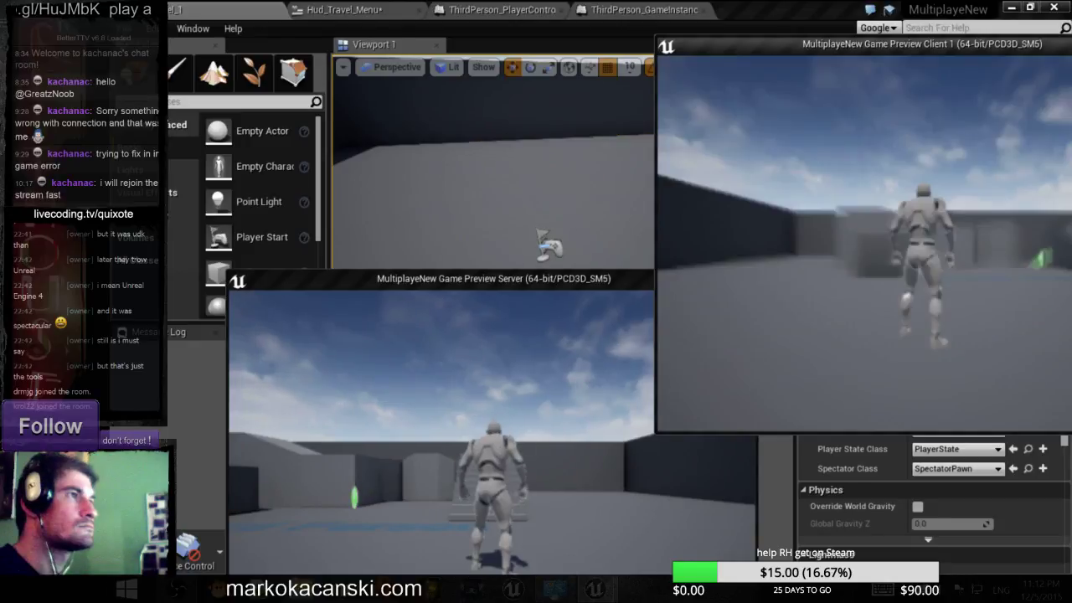
- Open the lobby menu in the Server window, press Host Lobby several times, then close the preview
{"action": "key", "text": "alt+Tab"}
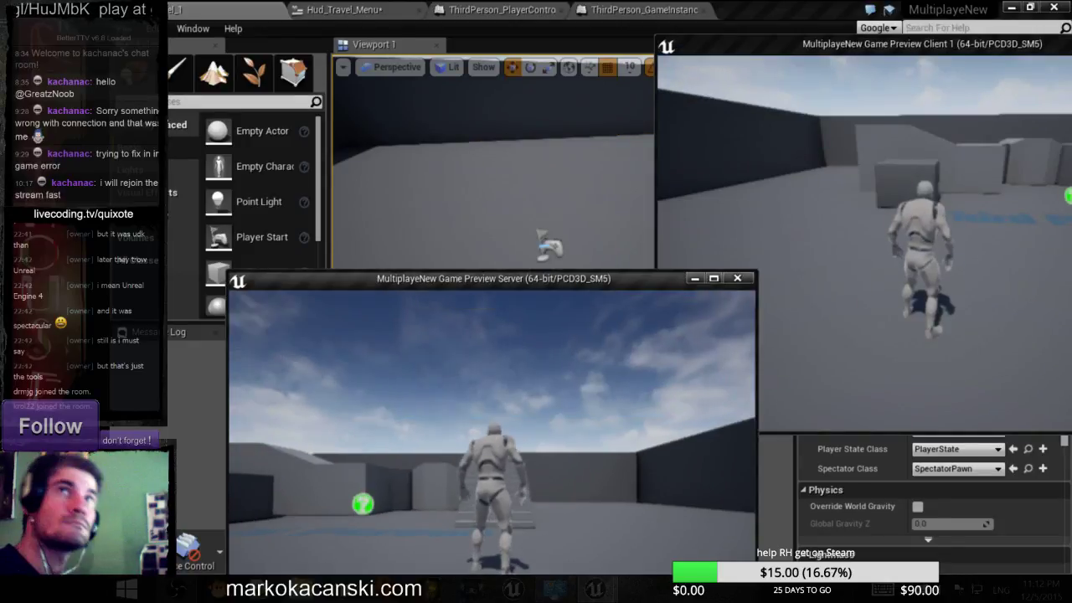
{"action": "key", "text": "m"}
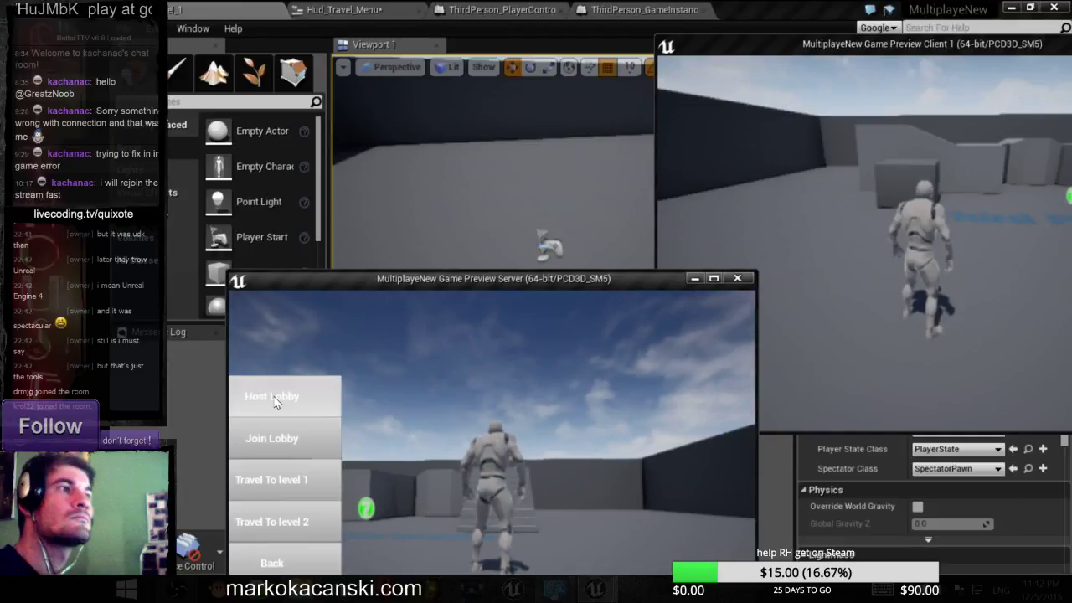
{"action": "left_click", "coordinate": [275, 402]}
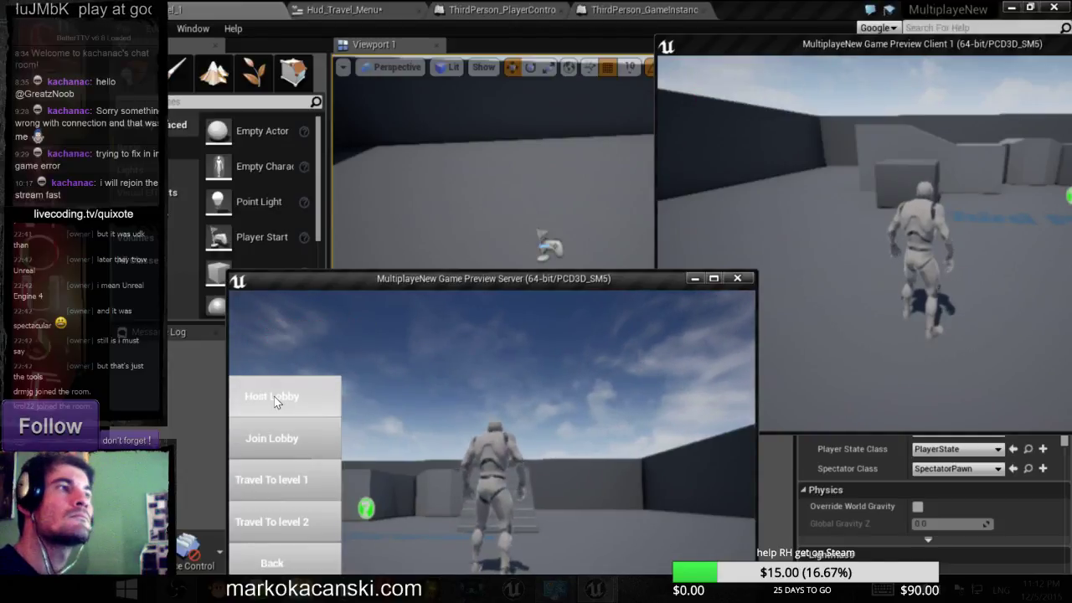
{"action": "left_click", "coordinate": [275, 402]}
{"action": "triple_click", "coordinate": [275, 402]}
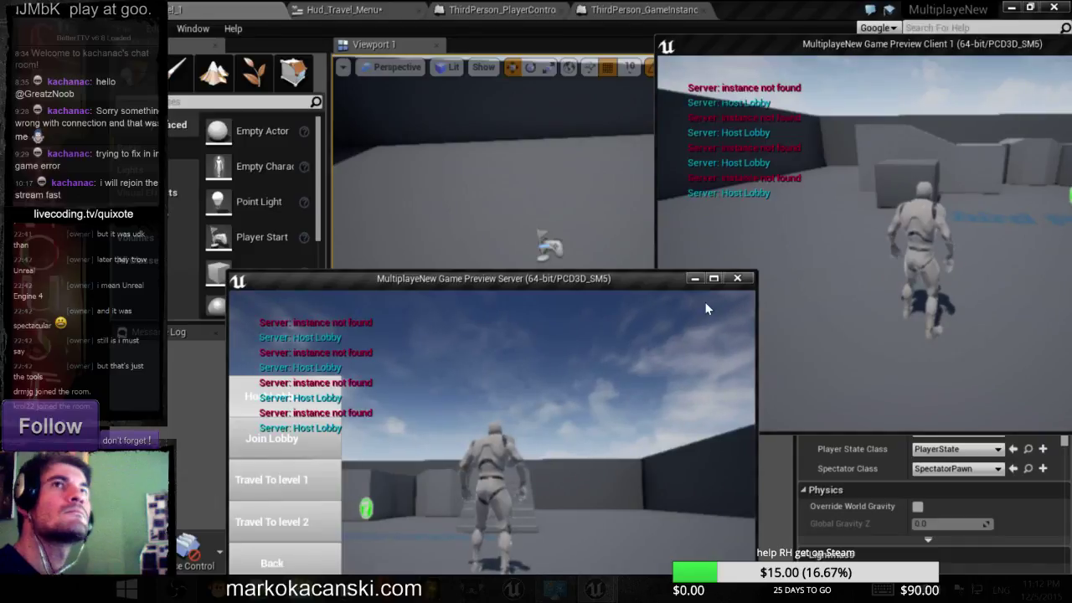
{"action": "left_click", "coordinate": [735, 278]}
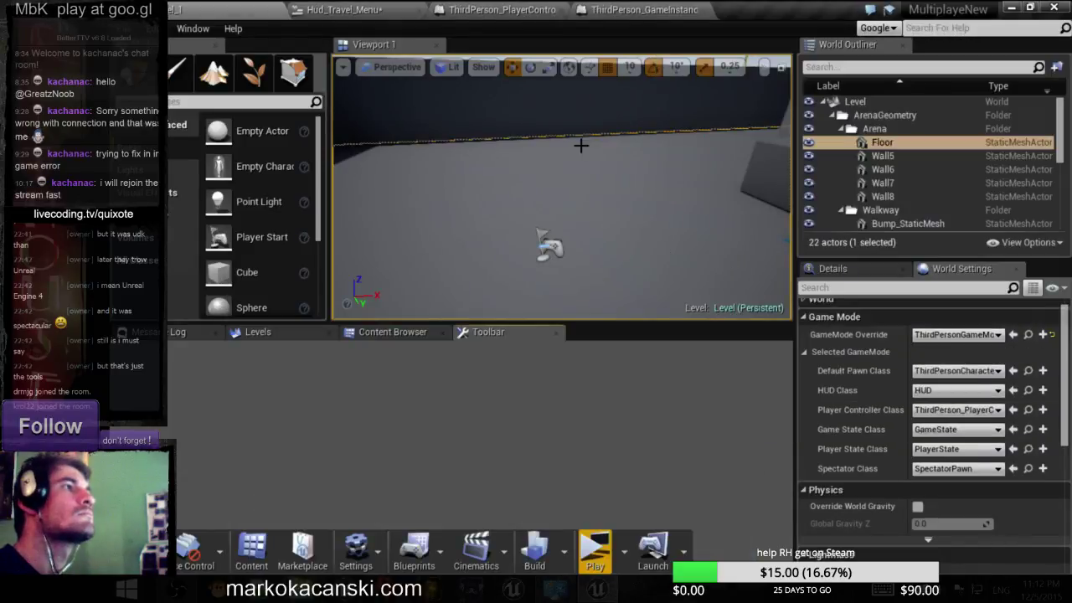
- Change Instance_HostLobby's Replicates setting in the GameInstance from Run on Server to Not Replicated
{"action": "left_click", "coordinate": [603, 9]}
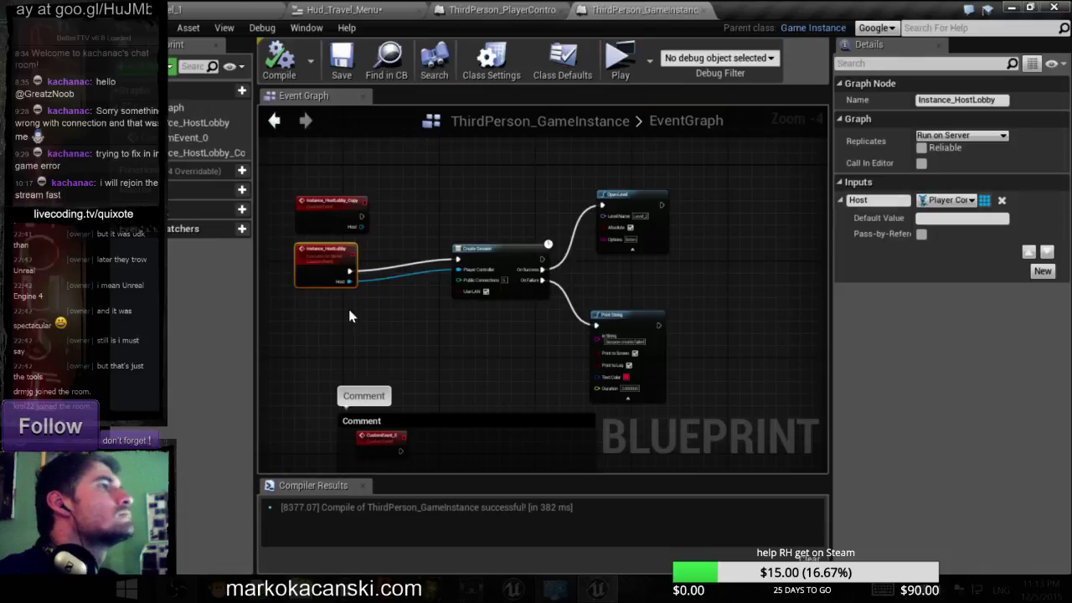
{"action": "left_click", "coordinate": [944, 136]}
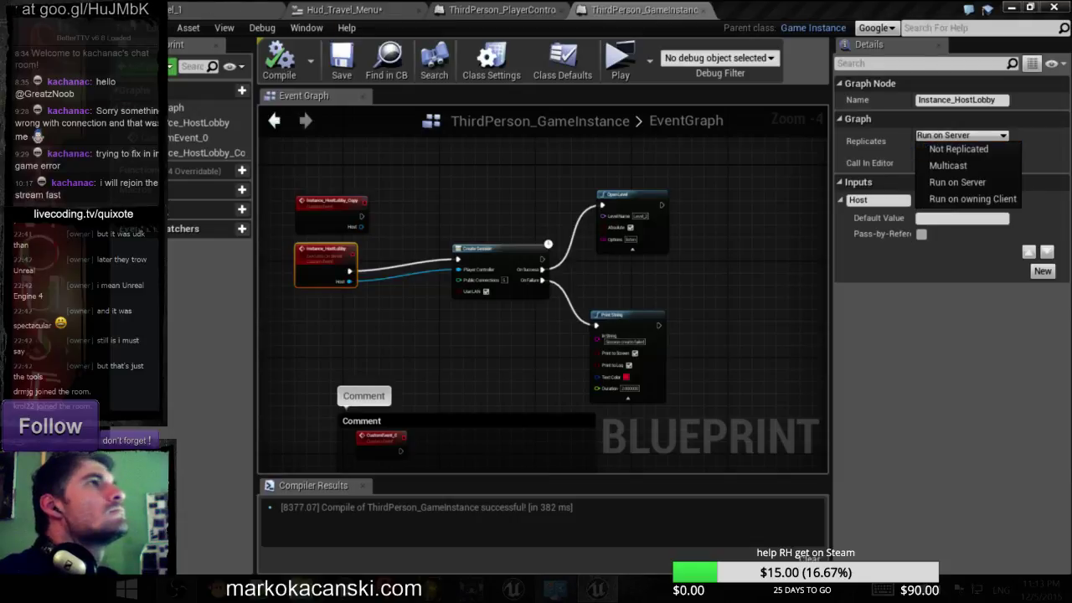
{"action": "left_click", "coordinate": [150, 31]}
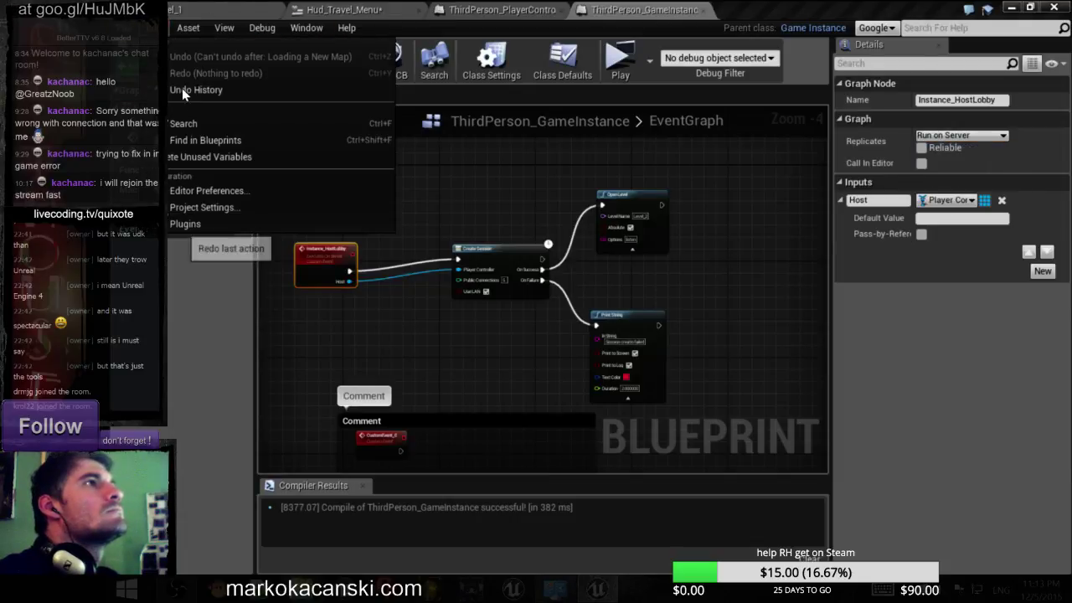
{"action": "left_click", "coordinate": [959, 136]}
{"action": "left_click", "coordinate": [961, 151]}
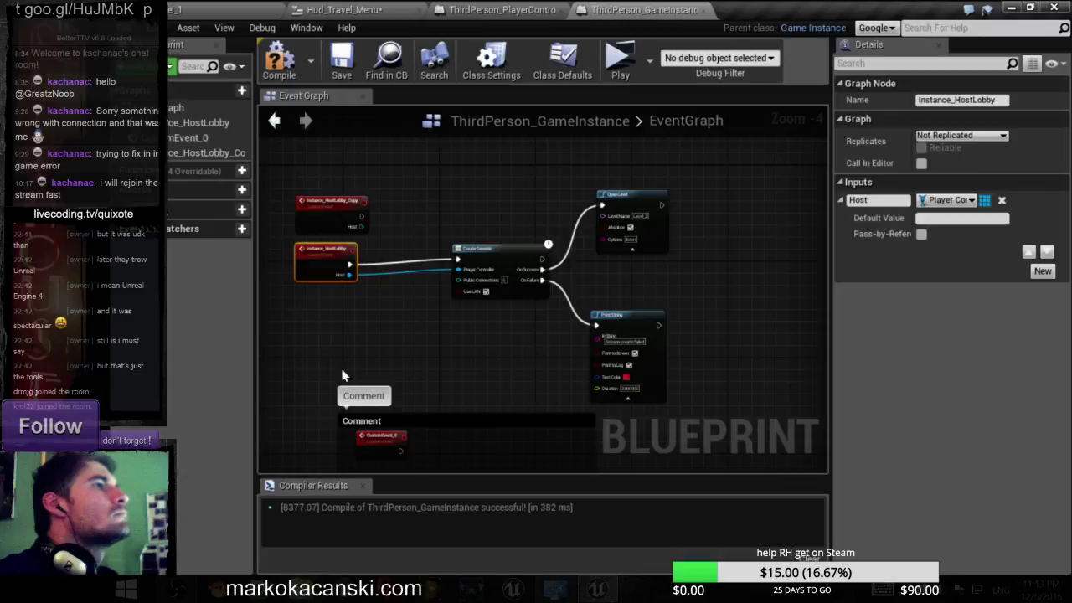
{"action": "scroll", "coordinate": [633, 289], "scroll_direction": "up", "scroll_amount": 3}
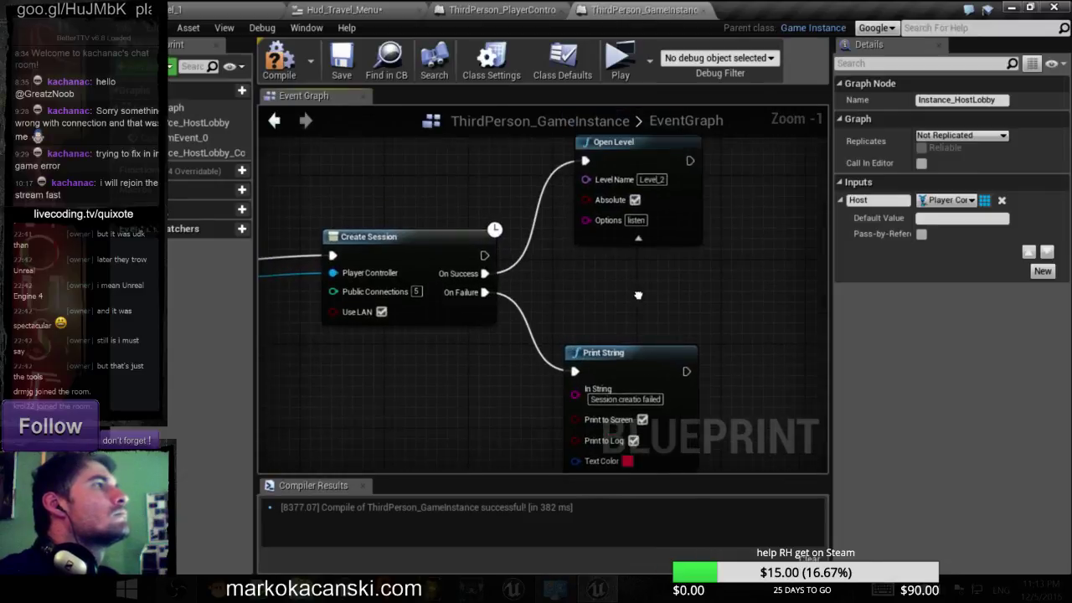
- Nudge the Open Level node, recompile the GameInstance, and check the Print String node
{"action": "left_click_drag", "start_coordinate": [615, 167], "coordinate": [635, 199]}
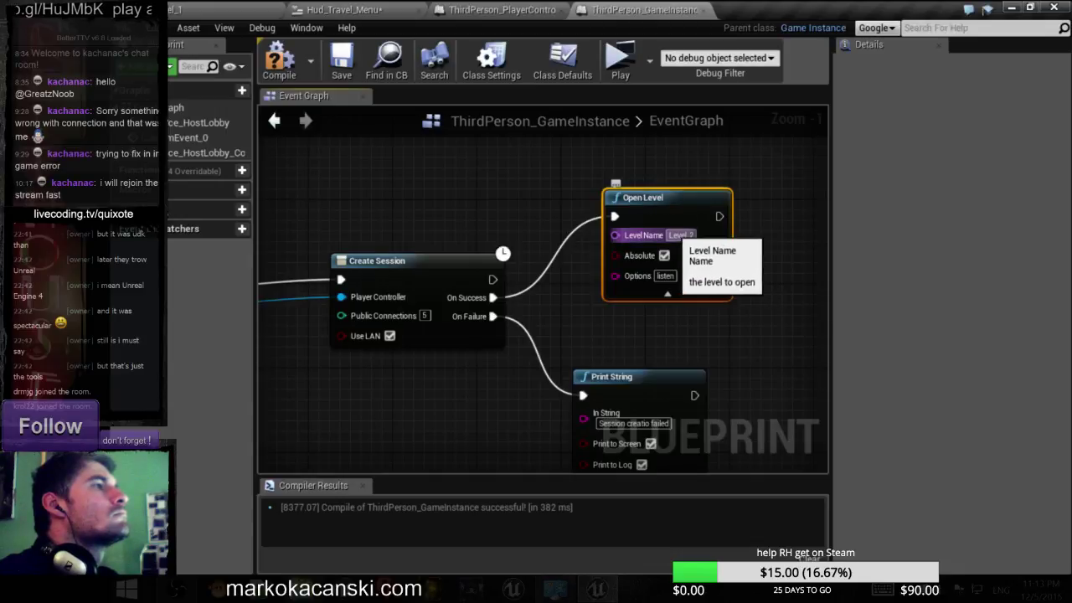
{"action": "scroll", "coordinate": [531, 293], "scroll_direction": "down", "scroll_amount": 3}
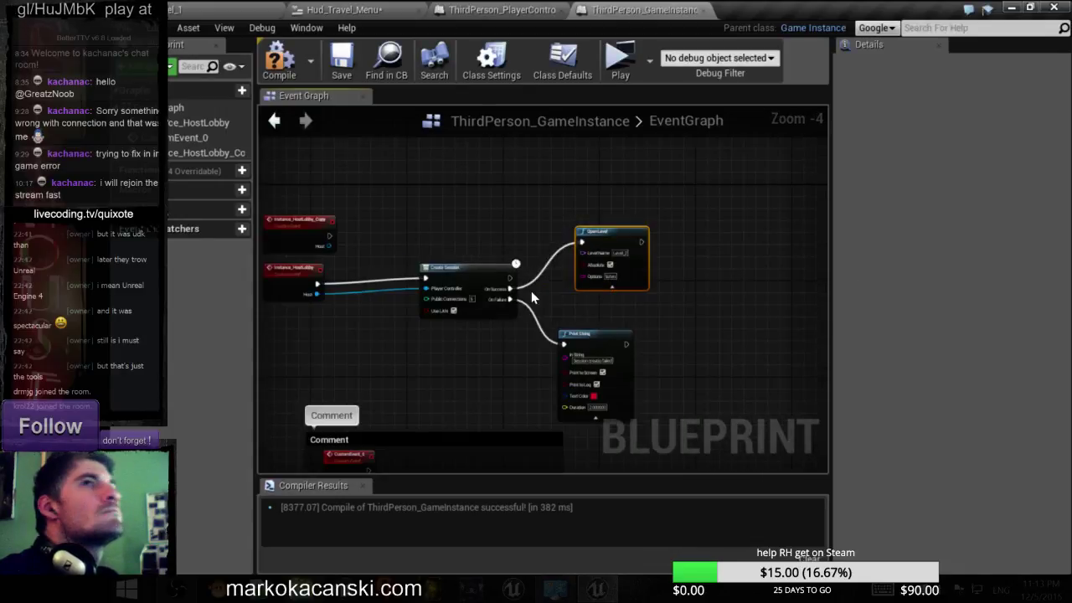
{"action": "left_click", "coordinate": [267, 61]}
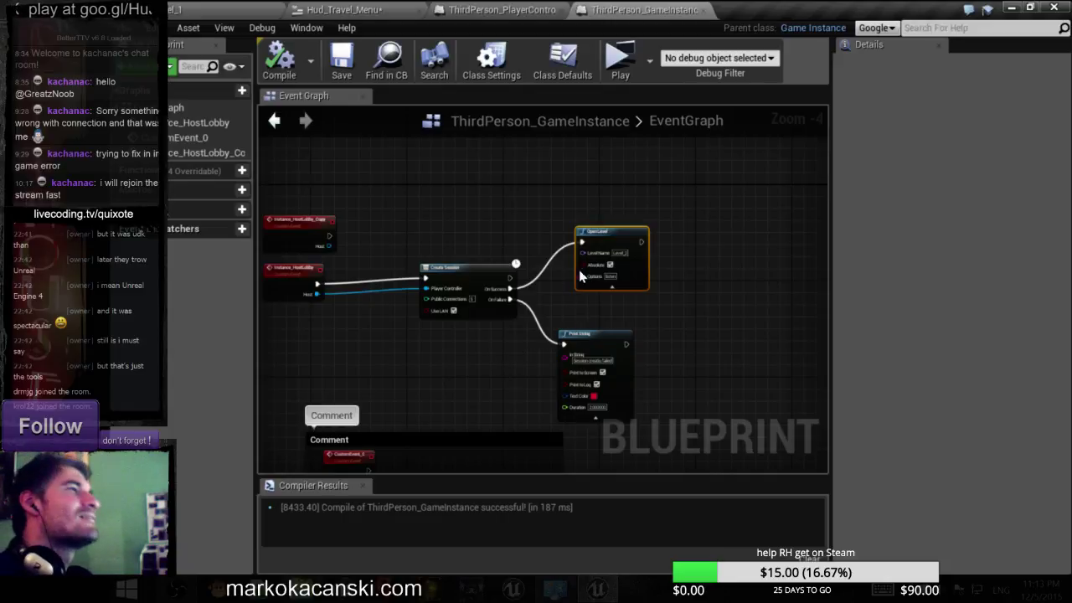
{"action": "scroll", "coordinate": [617, 257], "scroll_direction": "up", "scroll_amount": 1}
{"action": "scroll", "coordinate": [641, 287], "scroll_direction": "up", "scroll_amount": 3}
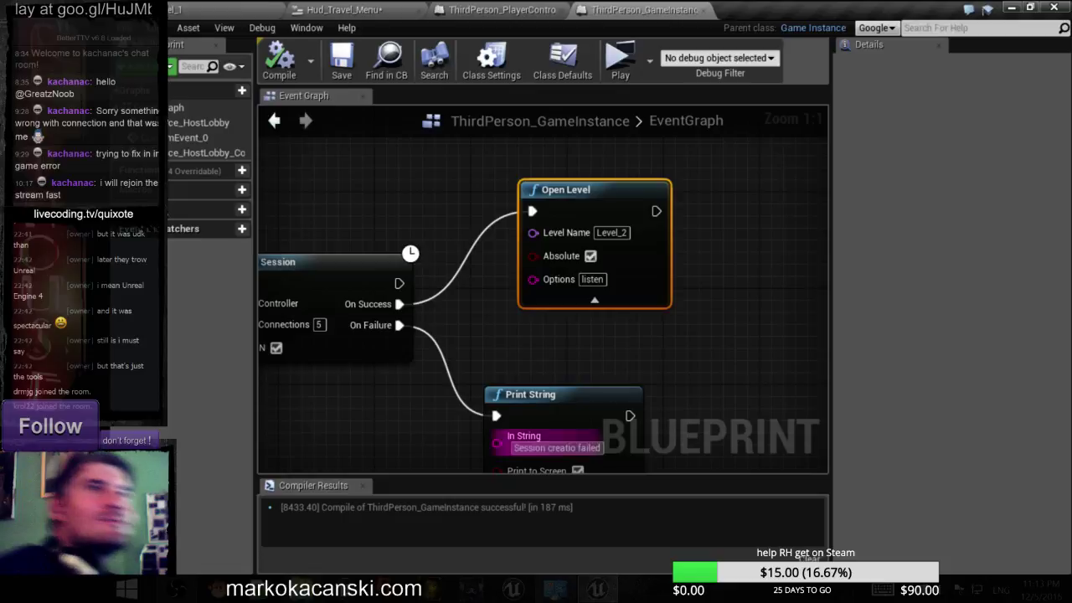
{"action": "right_click_drag", "start_coordinate": [662, 360], "coordinate": [647, 253]}
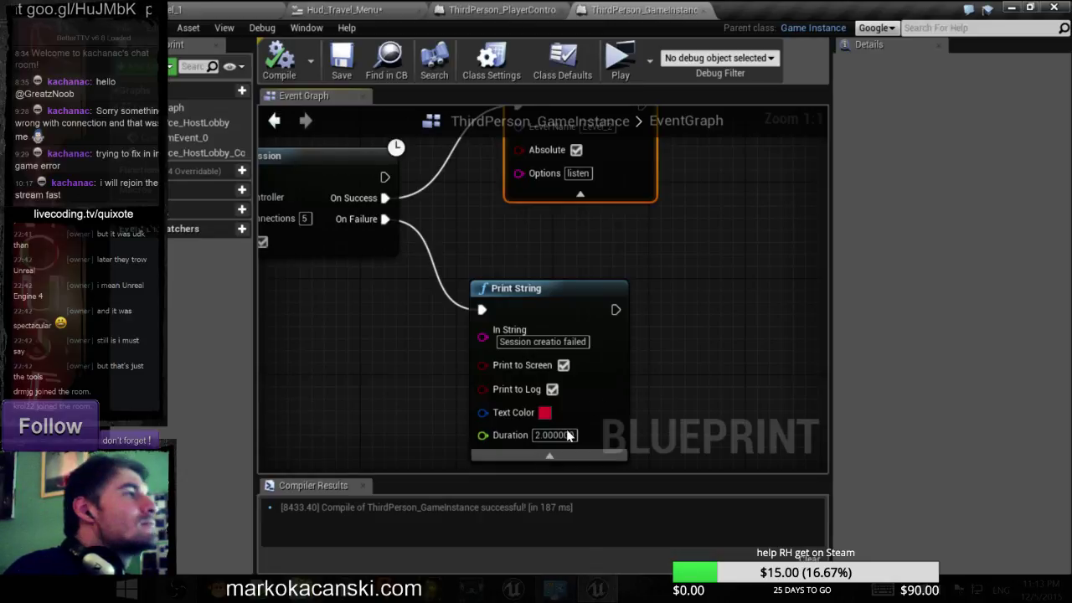
{"action": "scroll", "coordinate": [621, 340], "scroll_direction": "down", "scroll_amount": 4}
{"action": "right_click_drag", "start_coordinate": [502, 363], "coordinate": [589, 379]}
- From the HUD travel menu, jump to the Player_Server_HostLobby event definition
{"action": "left_click", "coordinate": [556, 276]}
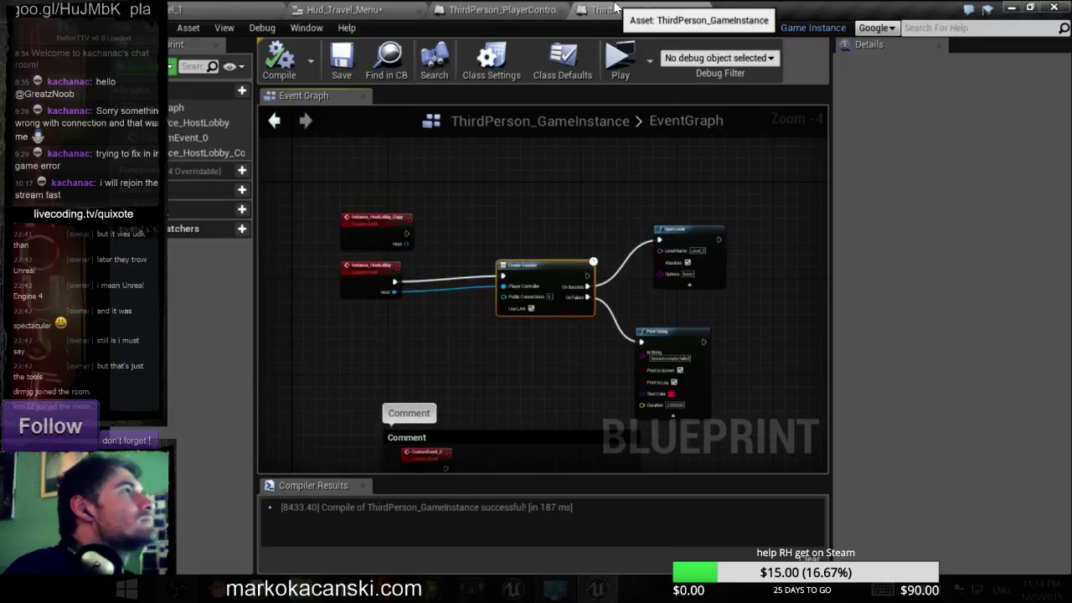
{"action": "left_click", "coordinate": [496, 9]}
{"action": "scroll", "coordinate": [591, 231], "scroll_direction": "down", "scroll_amount": 7}
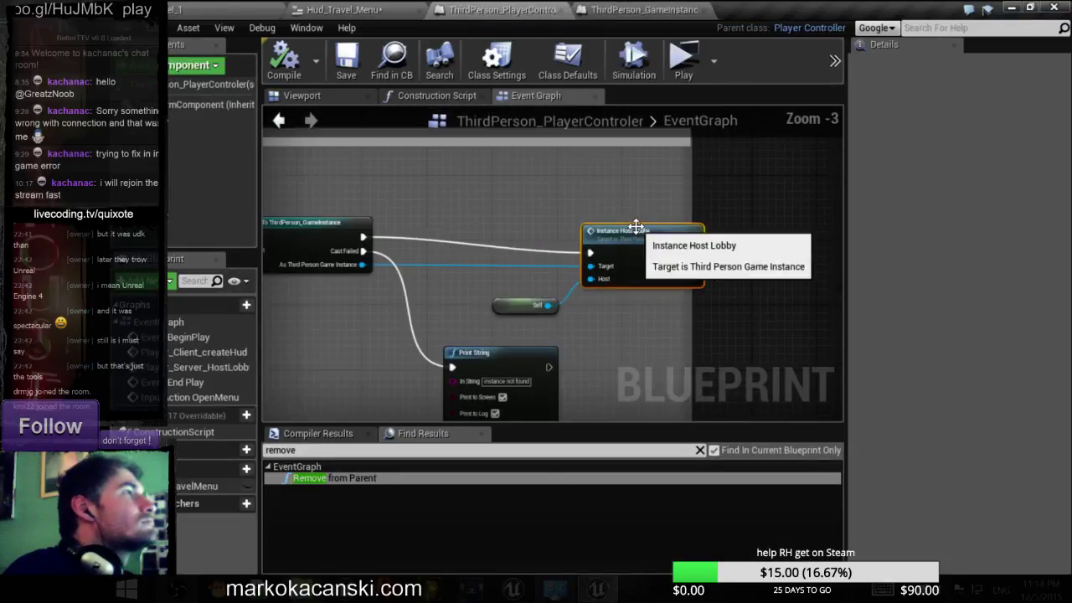
{"action": "scroll", "coordinate": [388, 217], "scroll_direction": "up", "scroll_amount": 1}
{"action": "scroll", "coordinate": [389, 217], "scroll_direction": "up", "scroll_amount": 2}
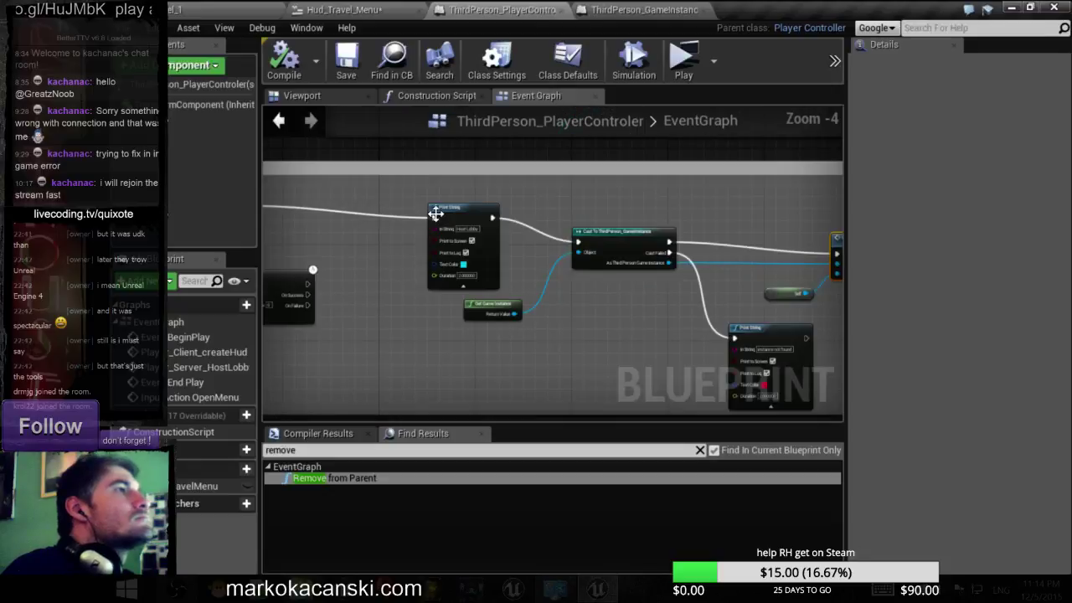
{"action": "left_click", "coordinate": [368, 9]}
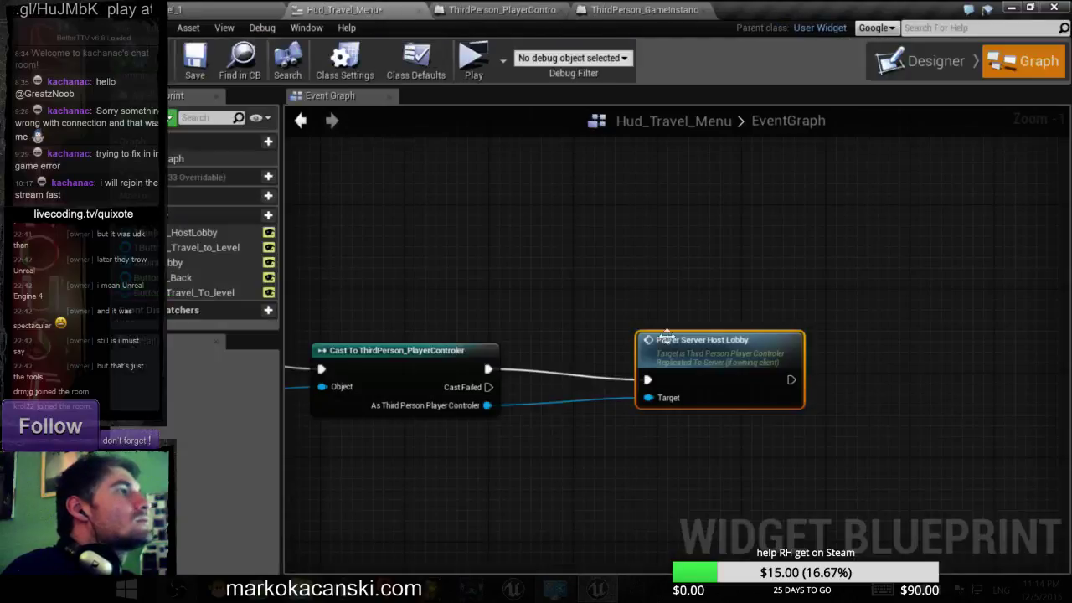
{"action": "double_click", "coordinate": [713, 350]}
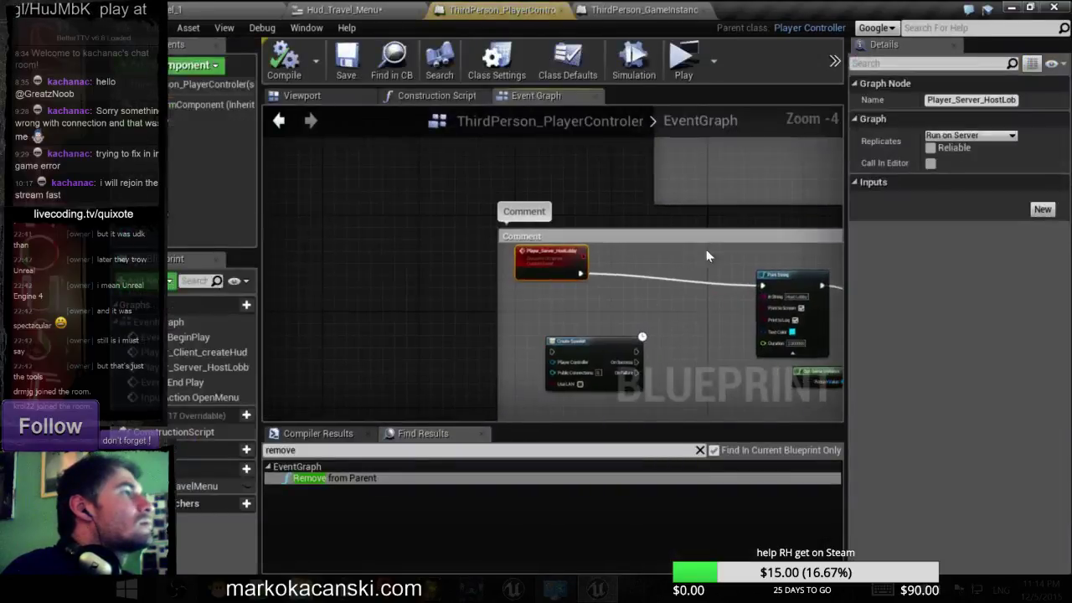
{"action": "scroll", "coordinate": [751, 255], "scroll_direction": "down", "scroll_amount": 2}
{"action": "scroll", "coordinate": [751, 255], "scroll_direction": "down", "scroll_amount": 3}
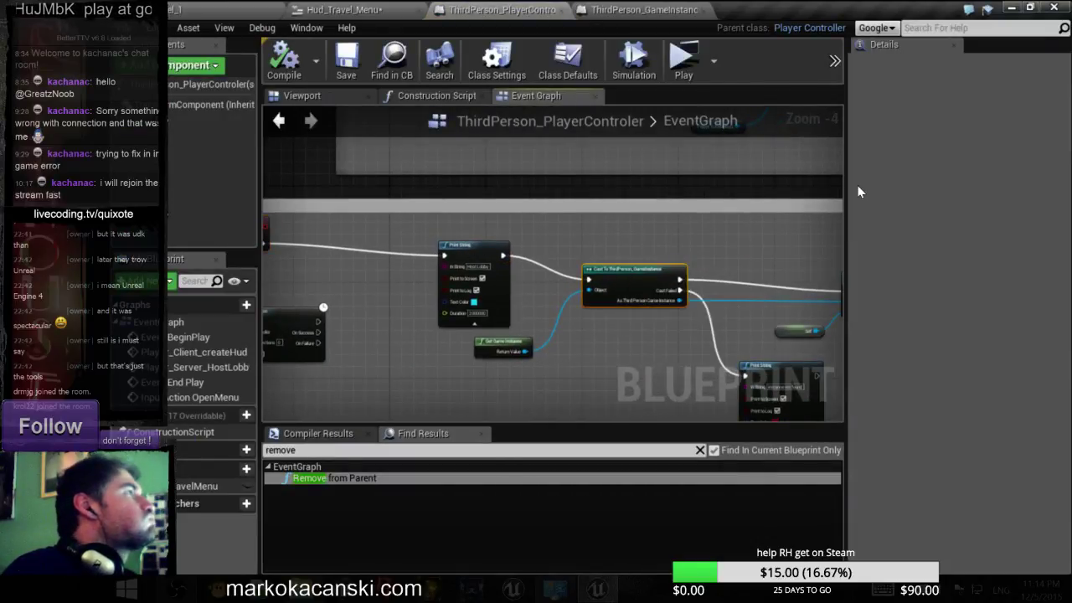
- Move the GameInstance's Print String node up slightly, then inspect the player controller's Self and cast nodes
{"action": "left_click", "coordinate": [625, 11]}
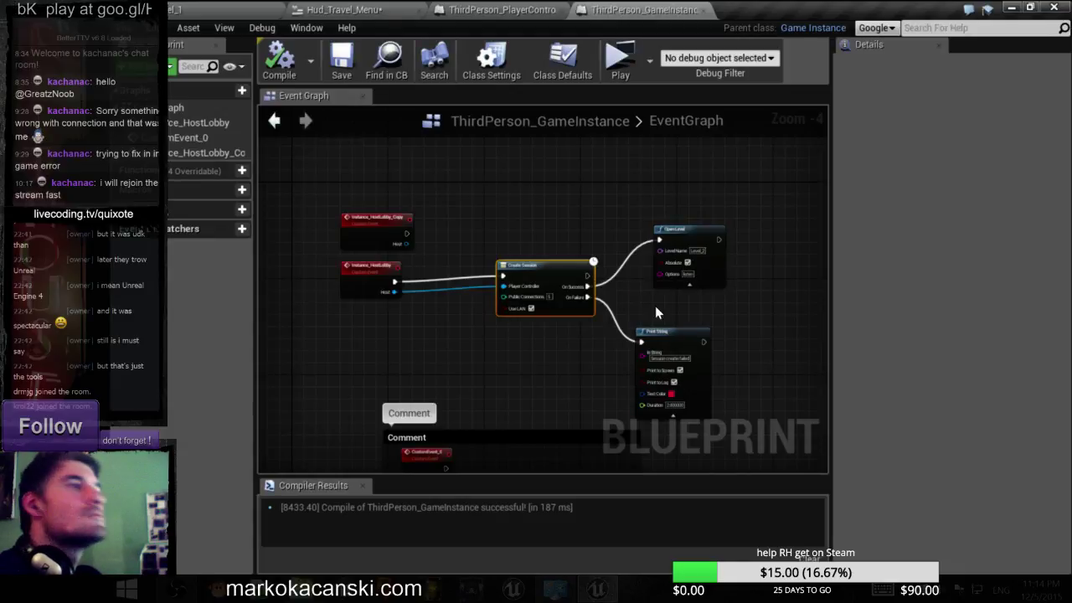
{"action": "right_click_drag", "start_coordinate": [688, 316], "coordinate": [671, 280]}
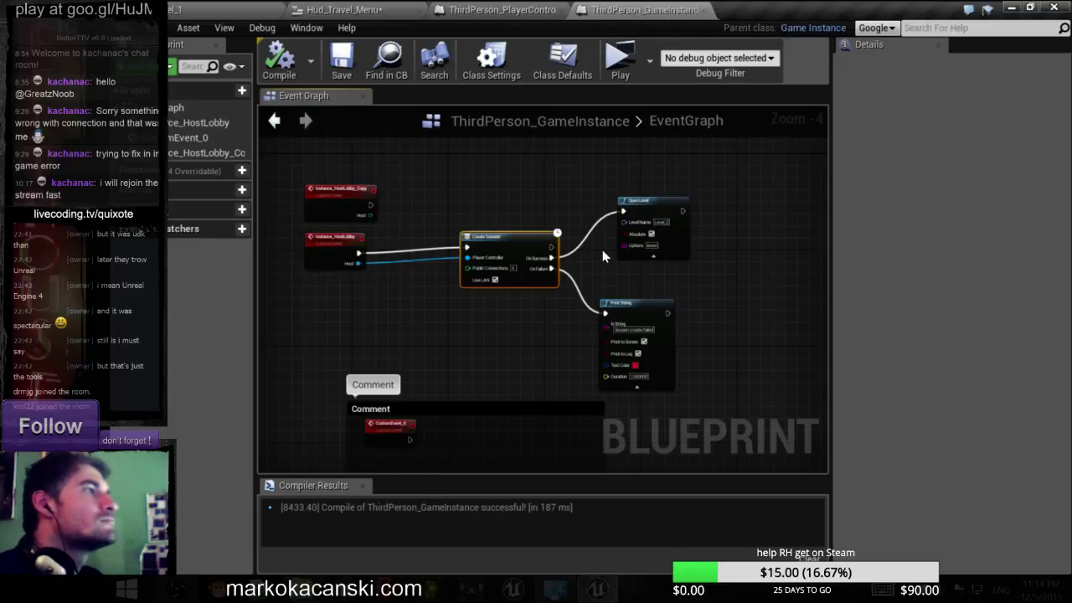
{"action": "left_click_drag", "start_coordinate": [657, 317], "coordinate": [660, 306]}
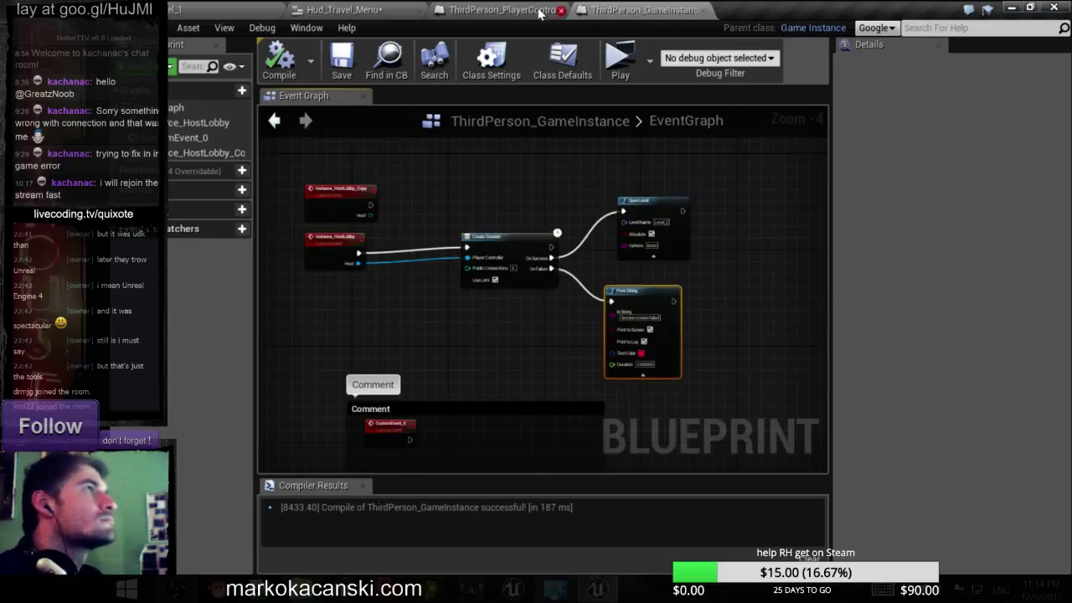
{"action": "left_click", "coordinate": [509, 10]}
{"action": "scroll", "coordinate": [649, 239], "scroll_direction": "down", "scroll_amount": 3}
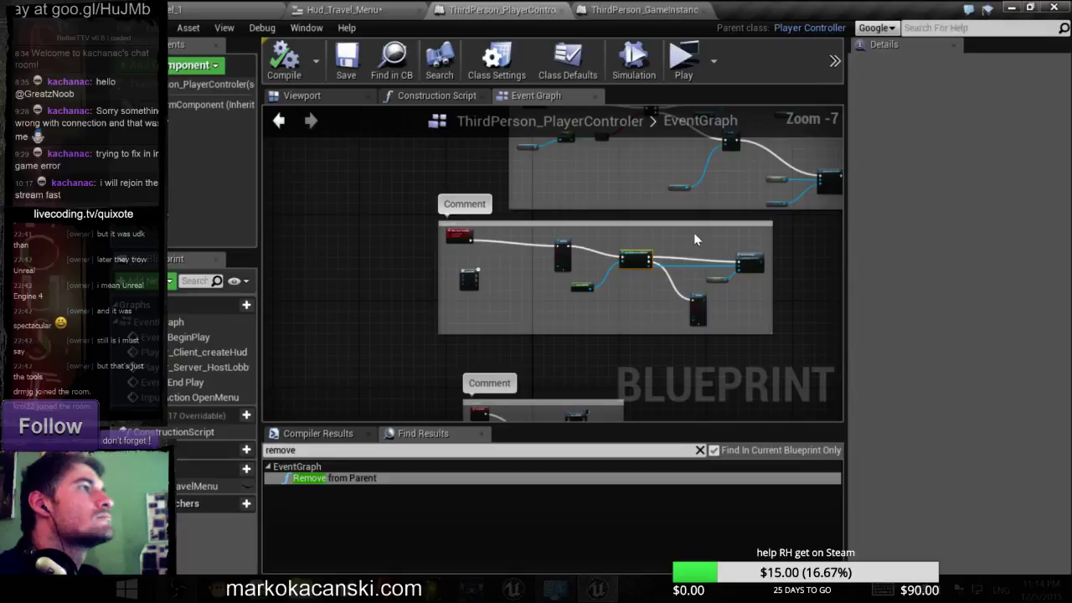
{"action": "right_click_drag", "start_coordinate": [693, 232], "coordinate": [565, 287]}
{"action": "scroll", "coordinate": [565, 286], "scroll_direction": "up", "scroll_amount": 3}
{"action": "scroll", "coordinate": [565, 286], "scroll_direction": "up", "scroll_amount": 1}
{"action": "left_click", "coordinate": [532, 269]}
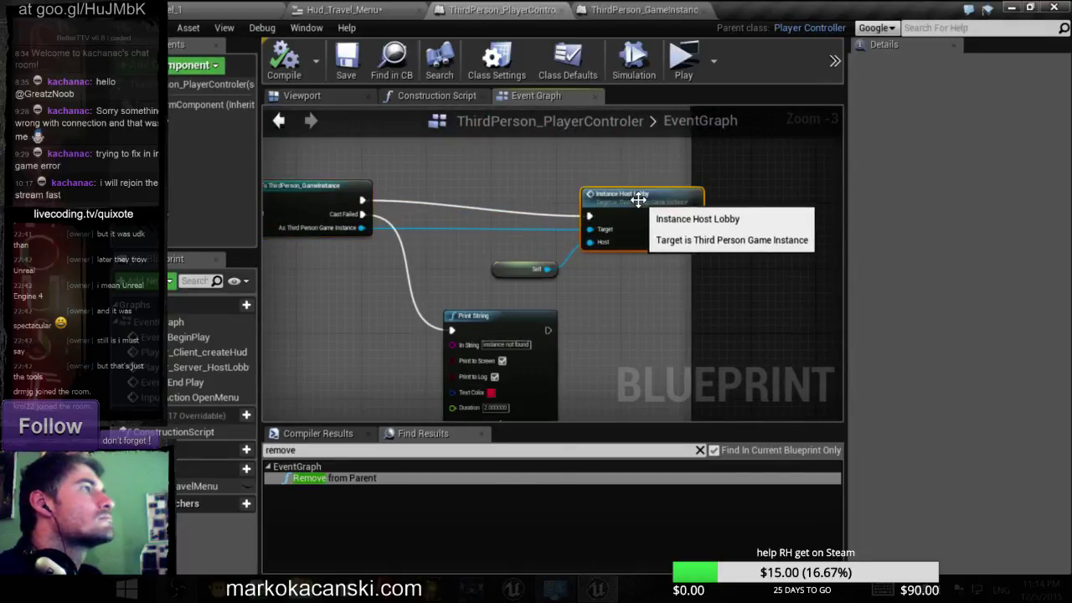
{"action": "scroll", "coordinate": [528, 263], "scroll_direction": "down", "scroll_amount": 3}
{"action": "right_click_drag", "start_coordinate": [446, 272], "coordinate": [486, 294]}
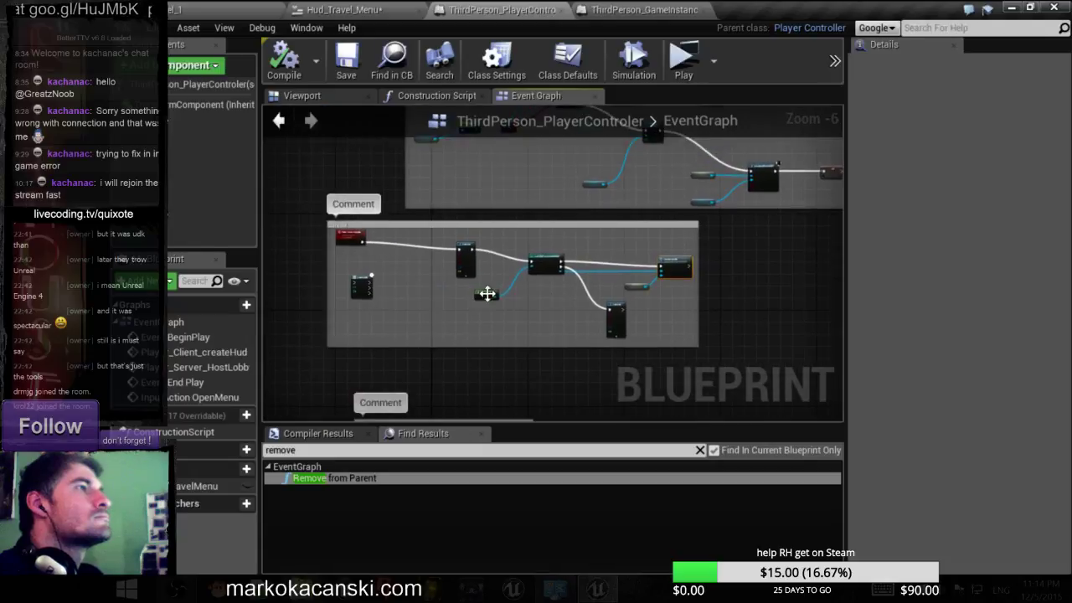
{"action": "scroll", "coordinate": [486, 294], "scroll_direction": "up", "scroll_amount": 2}
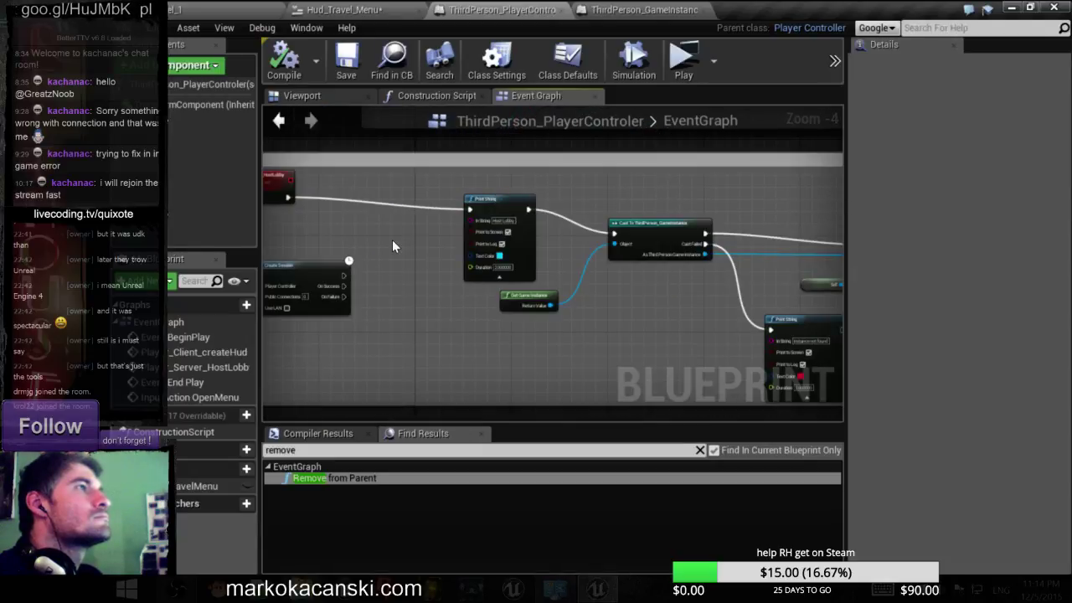
- Check the HUD travel menu, then select the Self node feeding Instance Host Lobby
{"action": "left_click", "coordinate": [339, 9]}
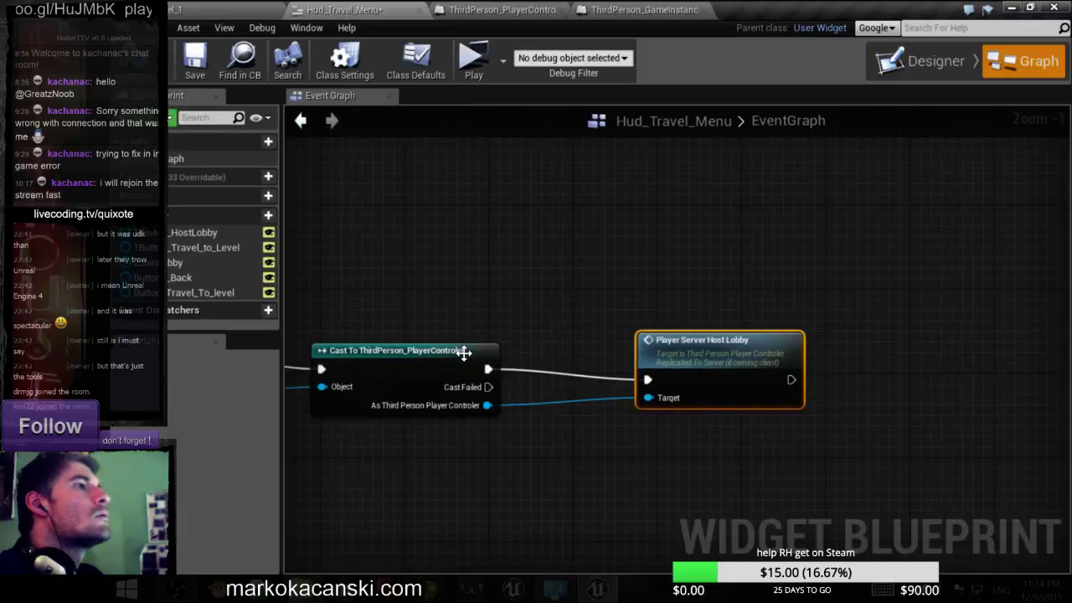
{"action": "left_click", "coordinate": [481, 10]}
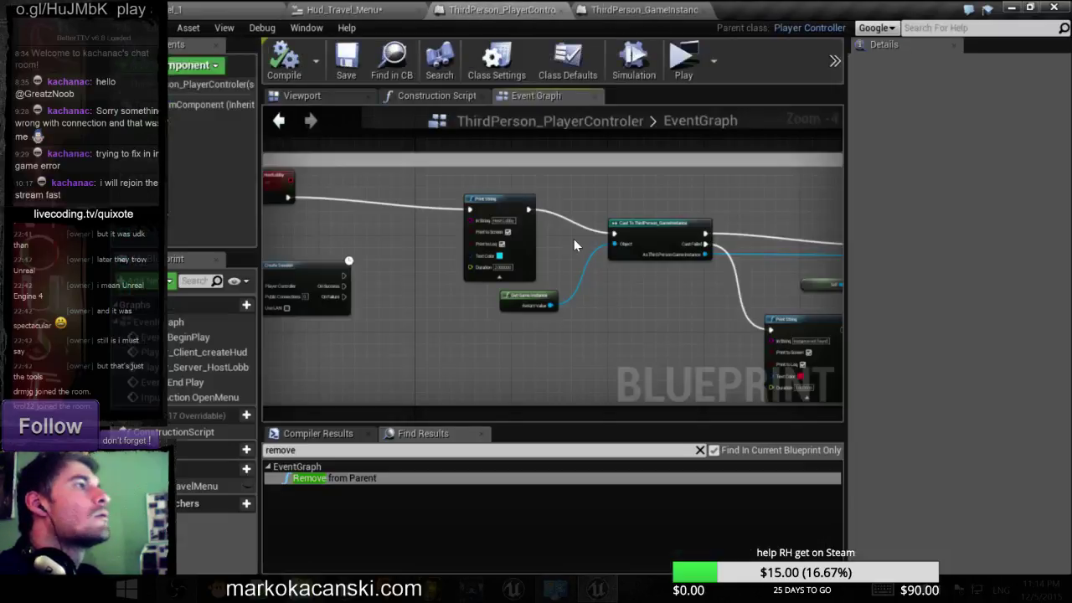
{"action": "scroll", "coordinate": [574, 244], "scroll_direction": "down", "scroll_amount": 4}
{"action": "scroll", "coordinate": [506, 262], "scroll_direction": "up", "scroll_amount": 3}
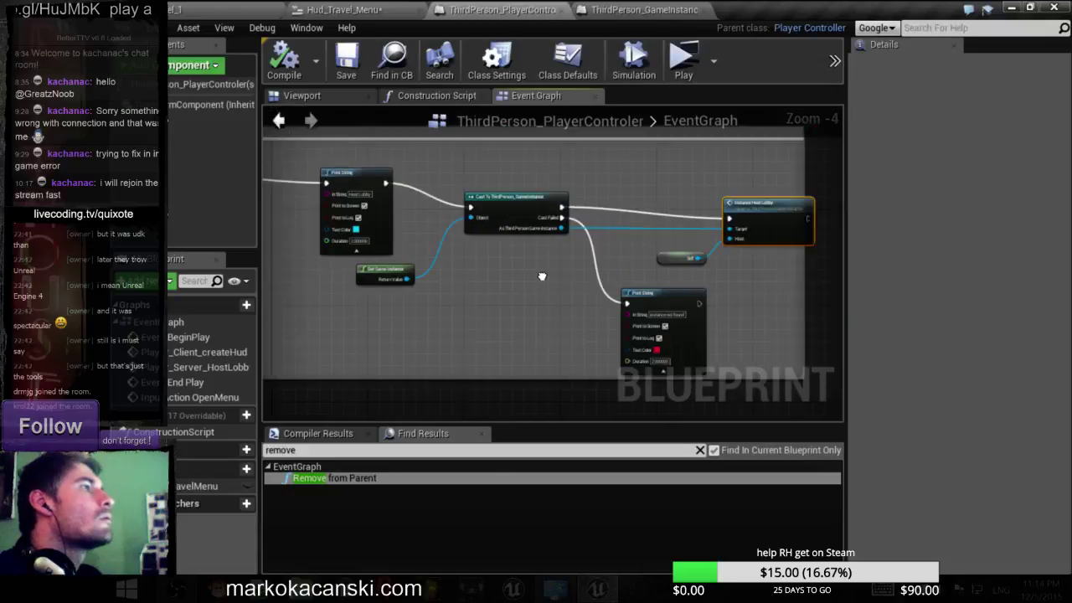
{"action": "left_click", "coordinate": [620, 270]}
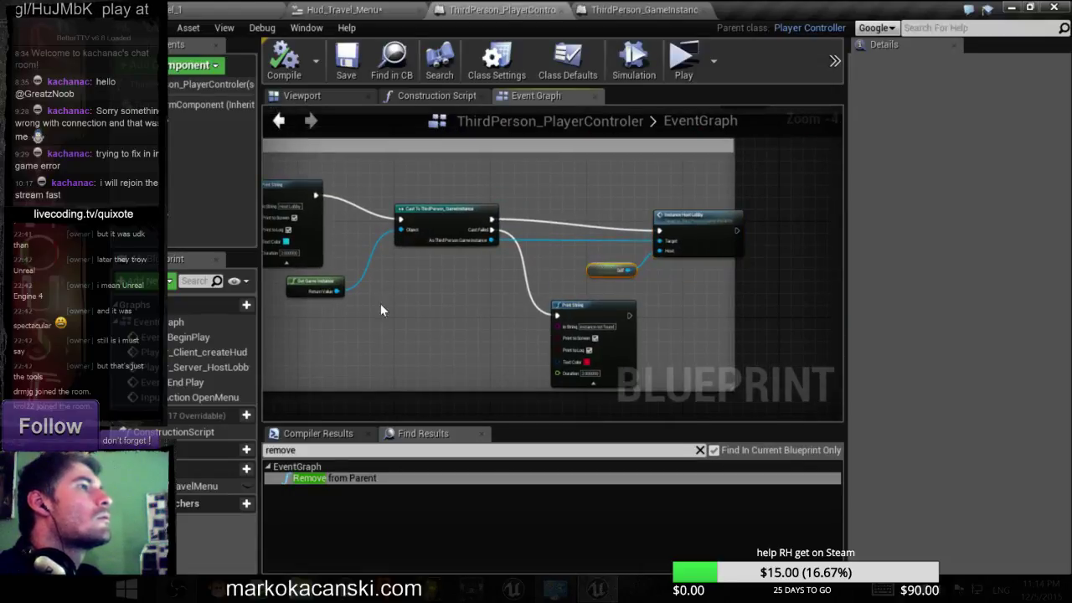
- Set Player_TravelMenu's replication to Replicated, then back to None
{"action": "left_click", "coordinate": [196, 486]}
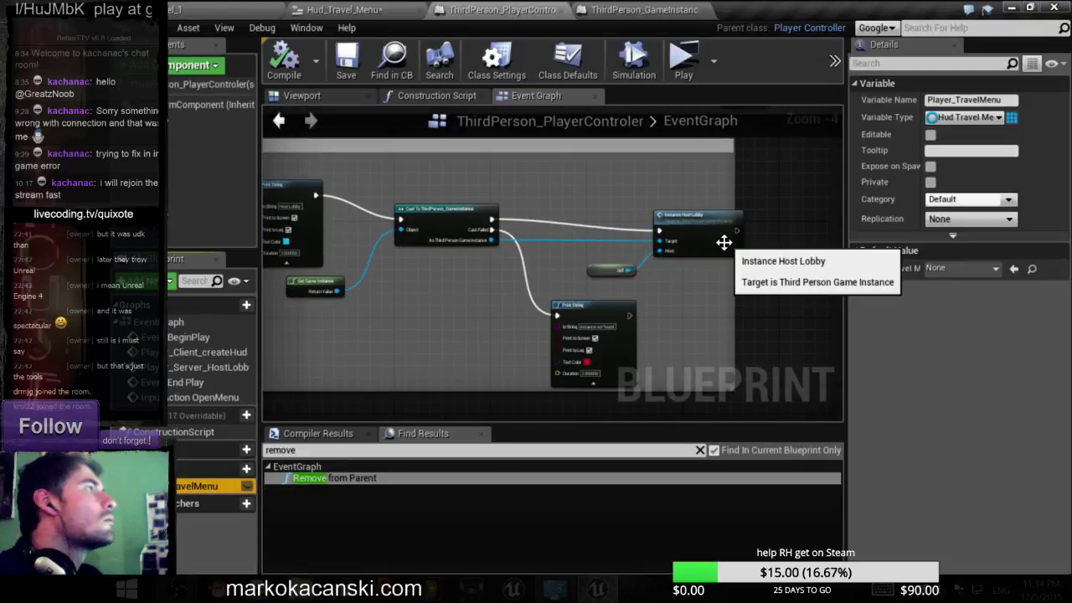
{"action": "left_click", "coordinate": [1010, 220]}
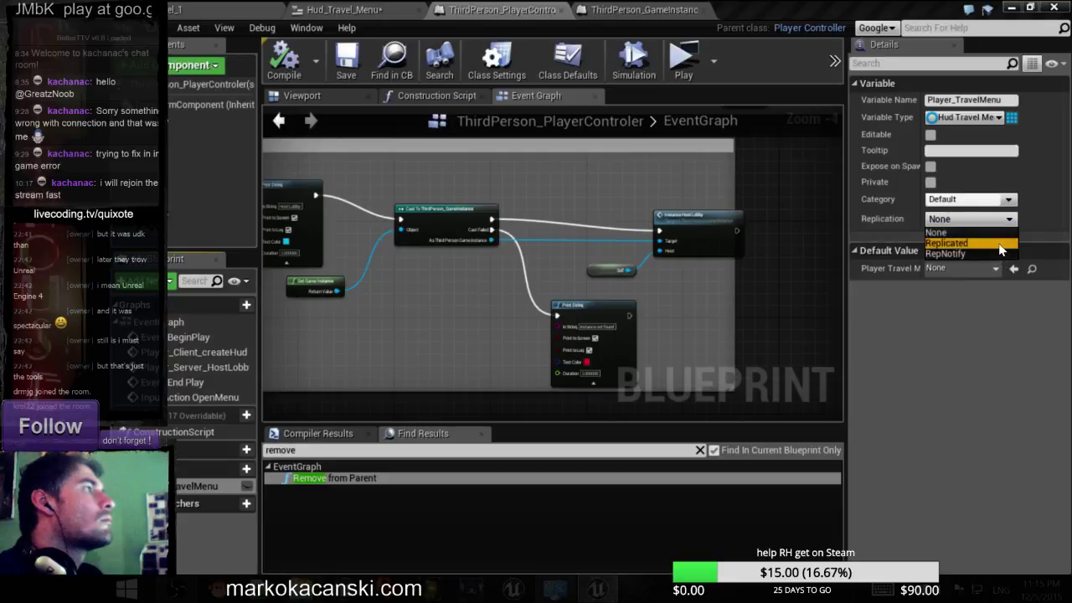
{"action": "left_click", "coordinate": [998, 242]}
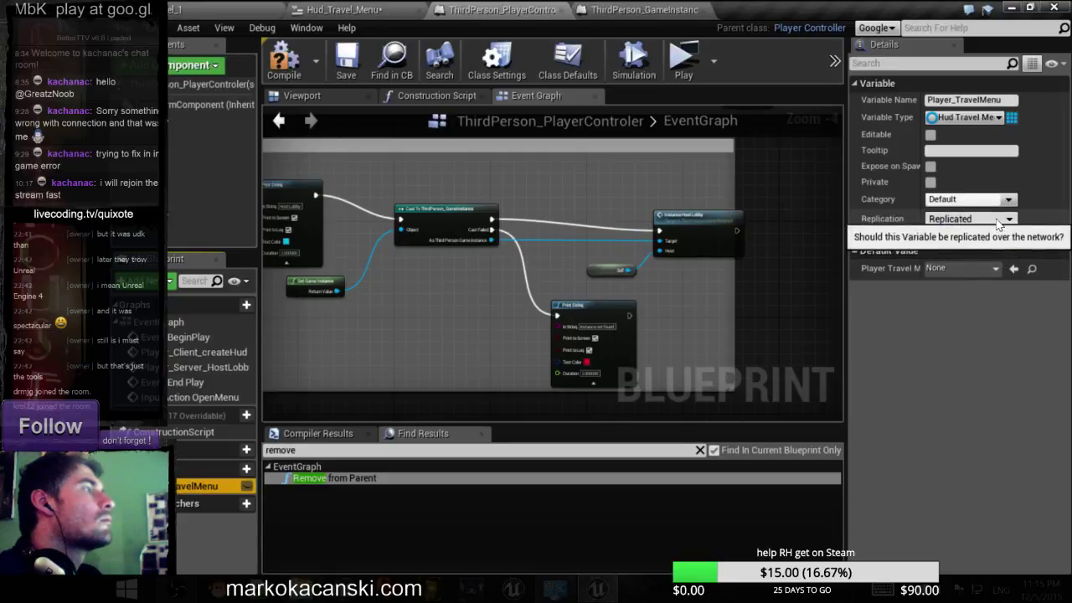
{"action": "left_click", "coordinate": [975, 219]}
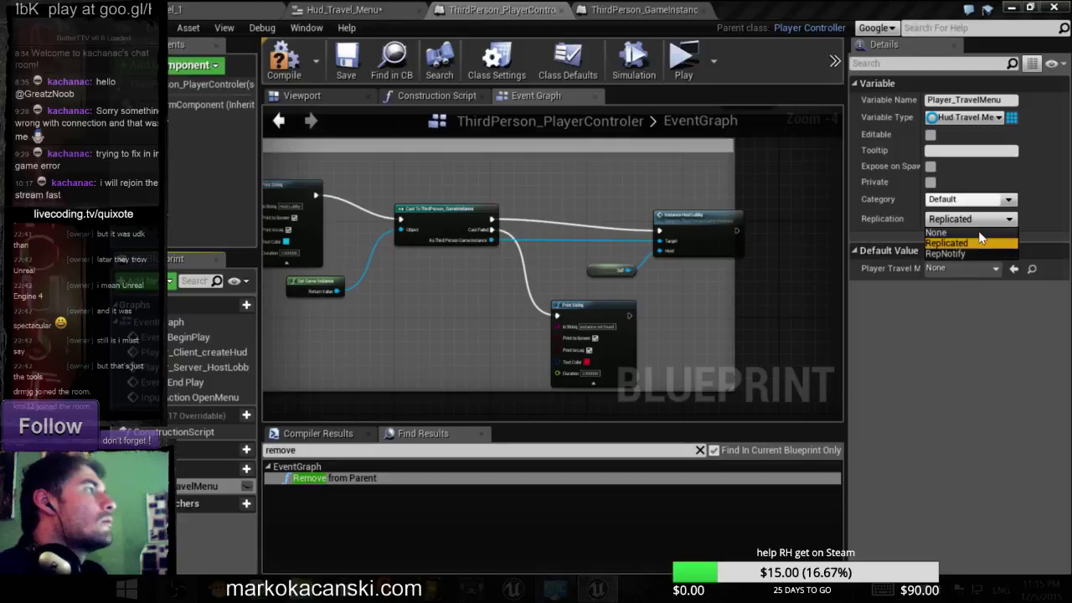
{"action": "left_click", "coordinate": [979, 232]}
- Review the Set Visibility and Button_OpenMenu nodes, then bring up the ThirdPerson_GameInstance graph
{"action": "scroll", "coordinate": [713, 288], "scroll_direction": "down", "scroll_amount": 1}
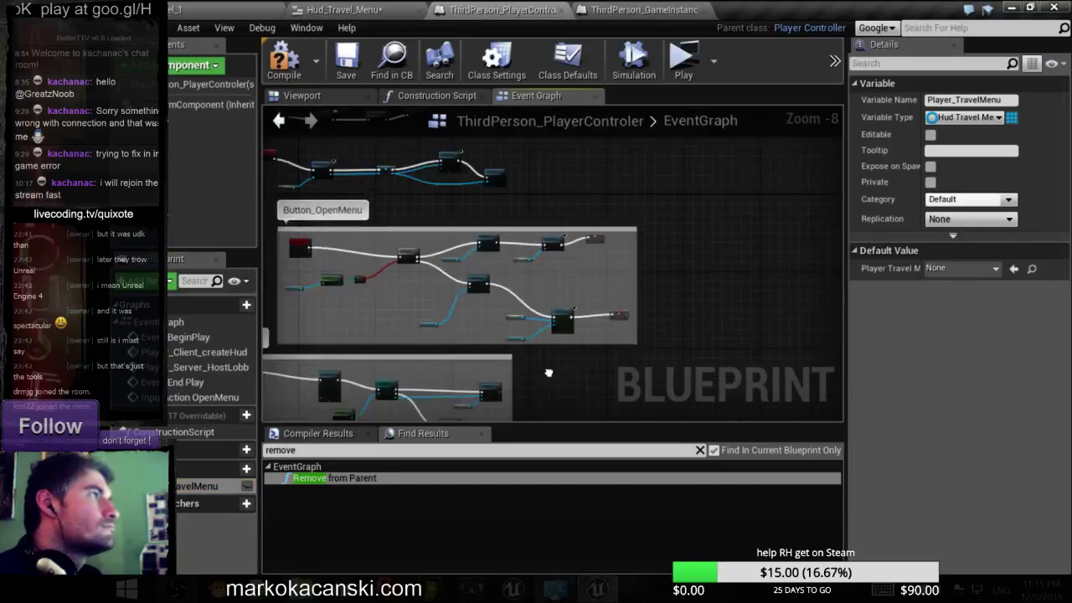
{"action": "right_click_drag", "start_coordinate": [713, 288], "coordinate": [661, 345]}
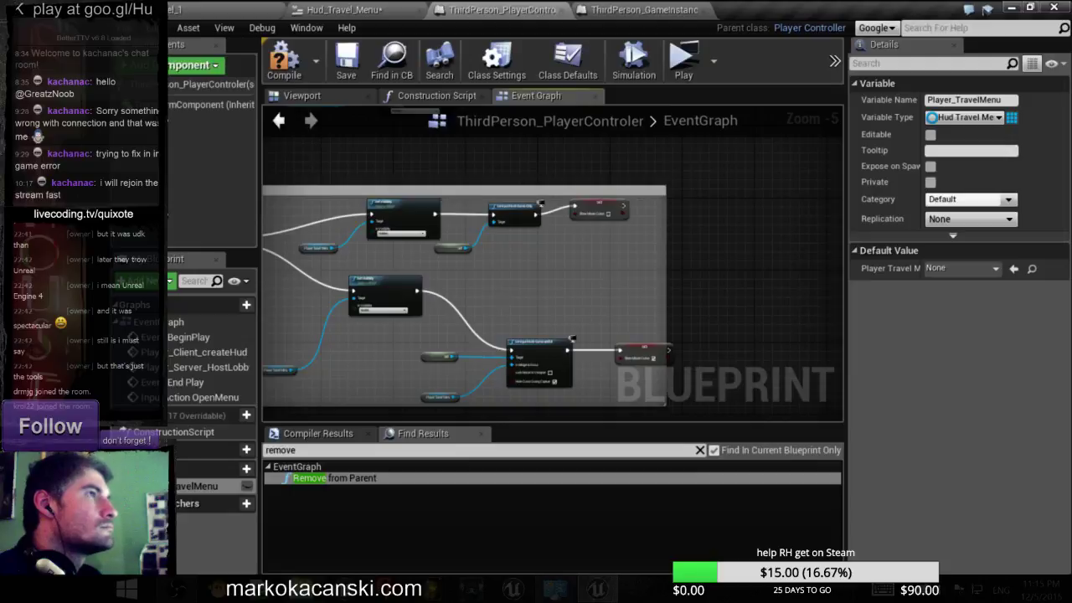
{"action": "right_click_drag", "start_coordinate": [459, 252], "coordinate": [587, 318]}
{"action": "left_click", "coordinate": [539, 279]}
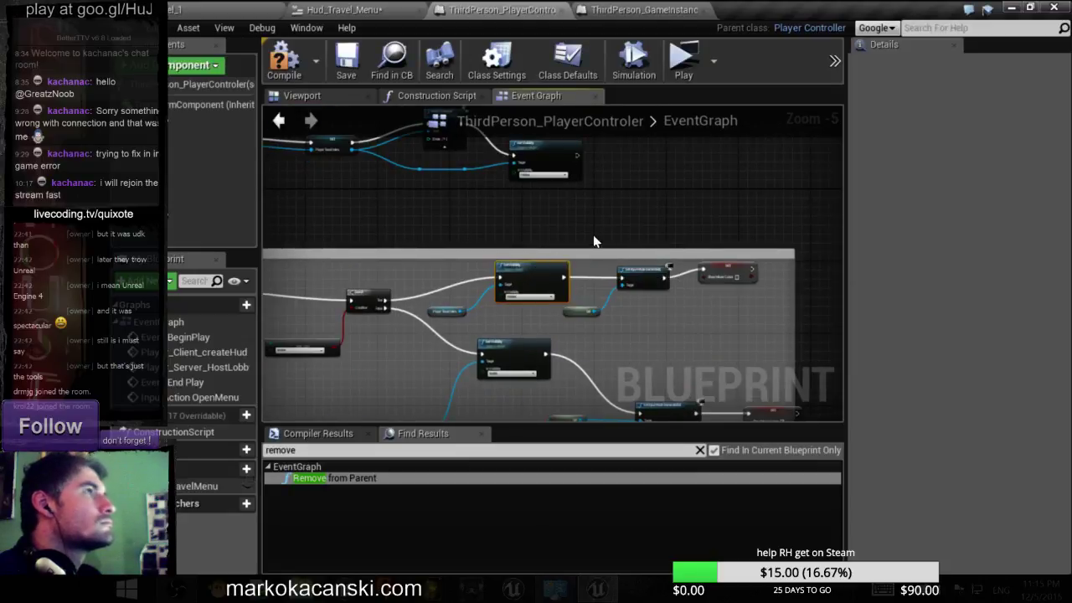
{"action": "scroll", "coordinate": [593, 241], "scroll_direction": "down", "scroll_amount": 3}
{"action": "mouse_move", "coordinate": [593, 241]}
{"action": "right_mouse_down"}
{"action": "mouse_move", "coordinate": [688, 203]}
{"action": "mouse_move", "coordinate": [592, 237]}
{"action": "right_mouse_up"}
{"action": "scroll", "coordinate": [559, 238], "scroll_direction": "up", "scroll_amount": 3}
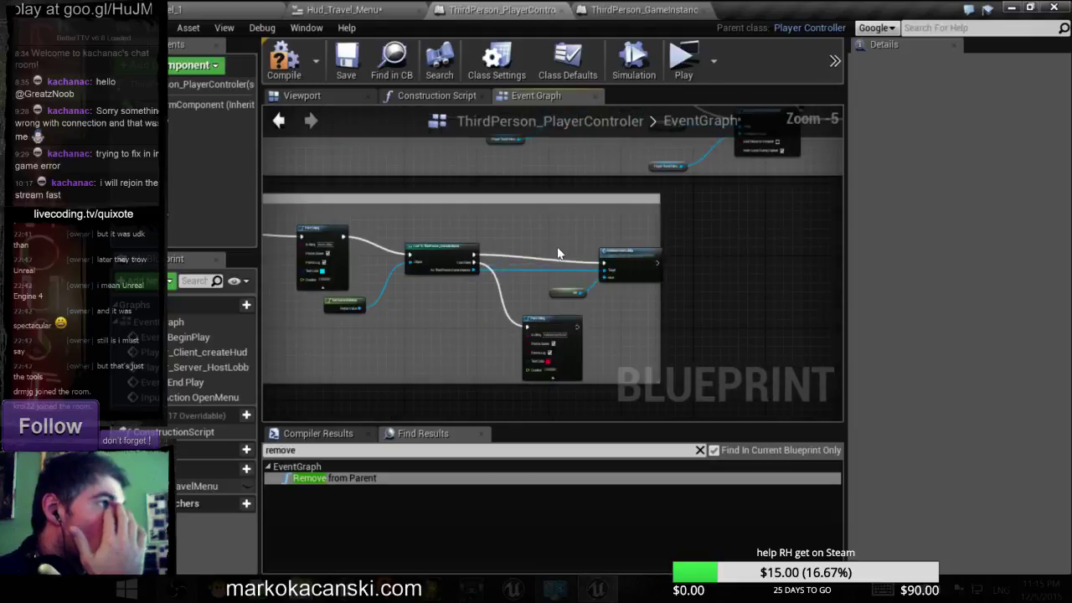
{"action": "left_click", "coordinate": [448, 95]}
{"action": "left_click", "coordinate": [532, 96]}
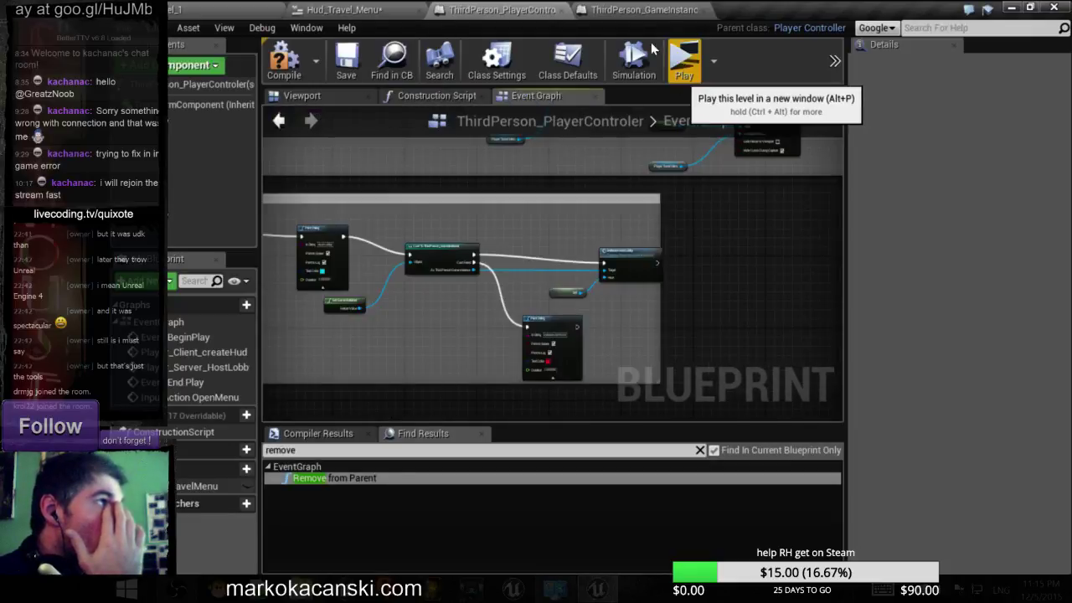
{"action": "left_click", "coordinate": [640, 9]}
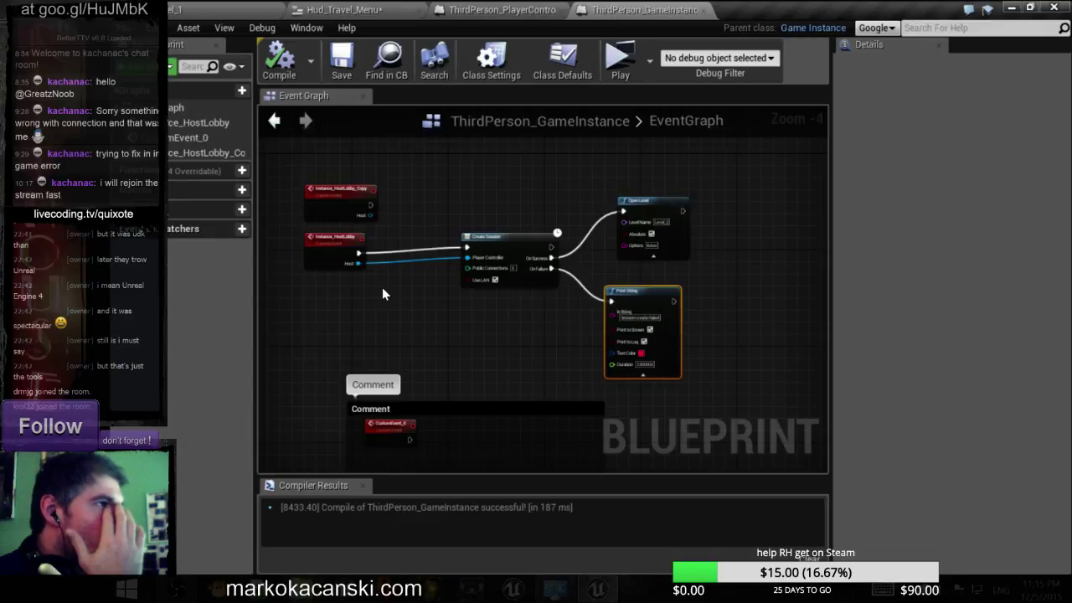
- Wire Instance_HostLobby_Copy's exec and Host into Create Session, break the old link, recompile
{"action": "scroll", "coordinate": [376, 262], "scroll_direction": "up", "scroll_amount": 2}
{"action": "left_click", "coordinate": [310, 239]}
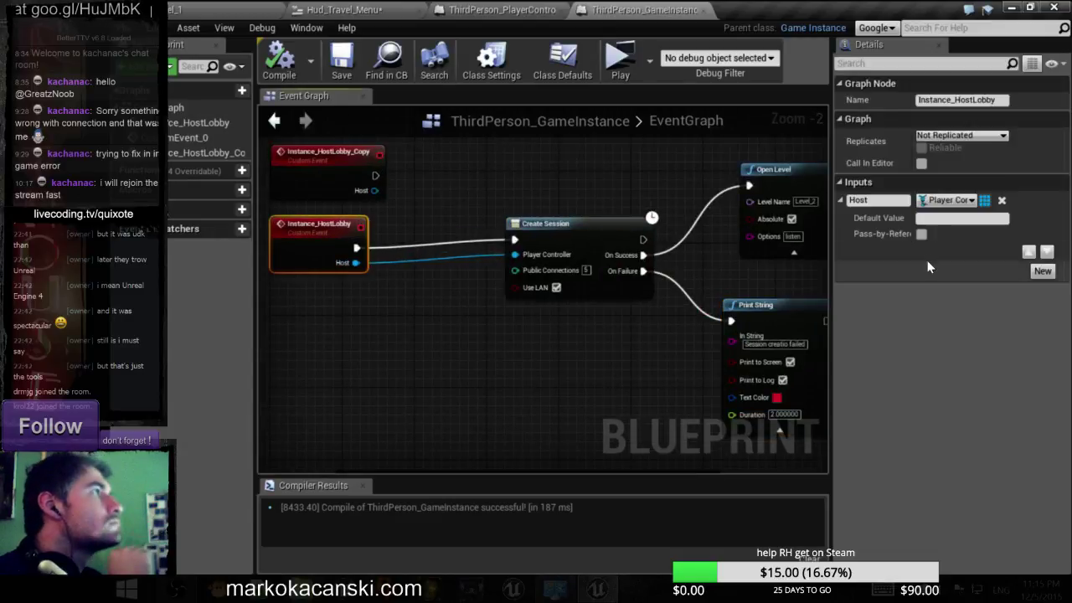
{"action": "left_click_drag", "start_coordinate": [375, 175], "coordinate": [514, 240]}
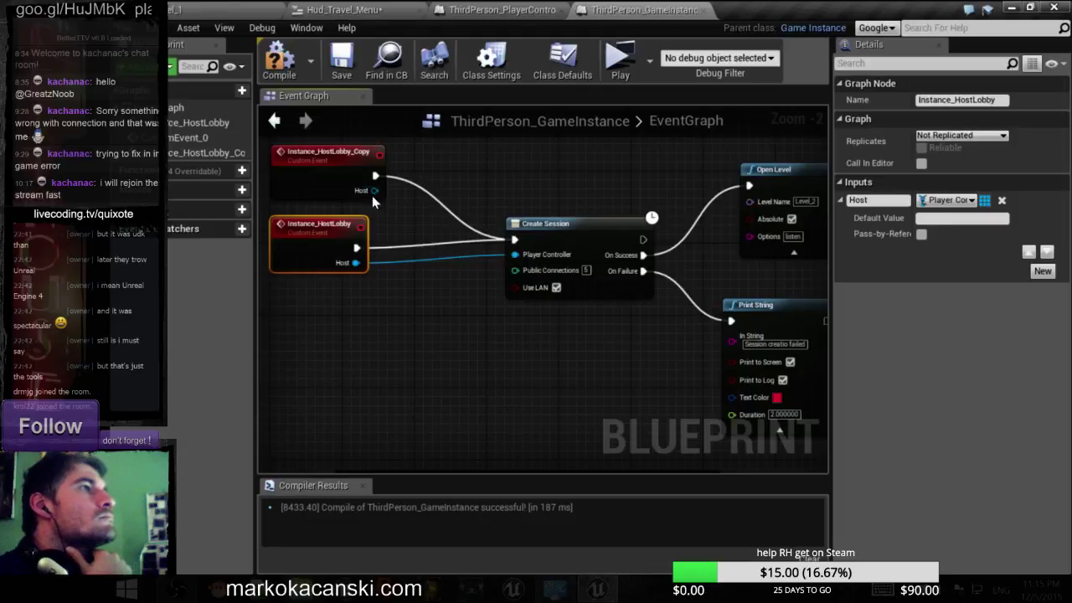
{"action": "left_click_drag", "start_coordinate": [375, 190], "coordinate": [514, 254]}
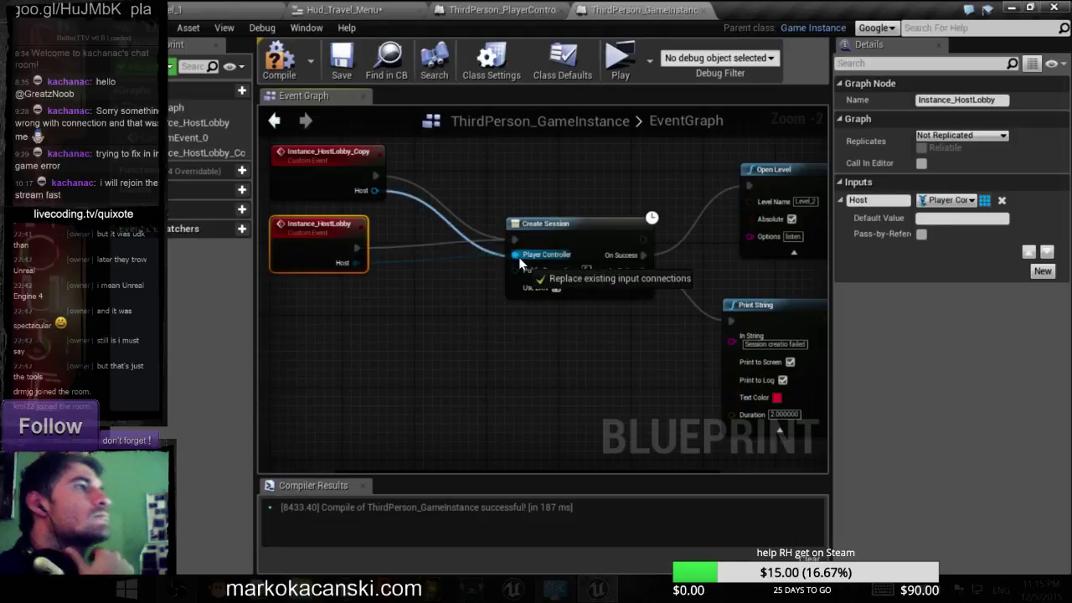
{"action": "left_click", "coordinate": [355, 252], "text": "alt"}
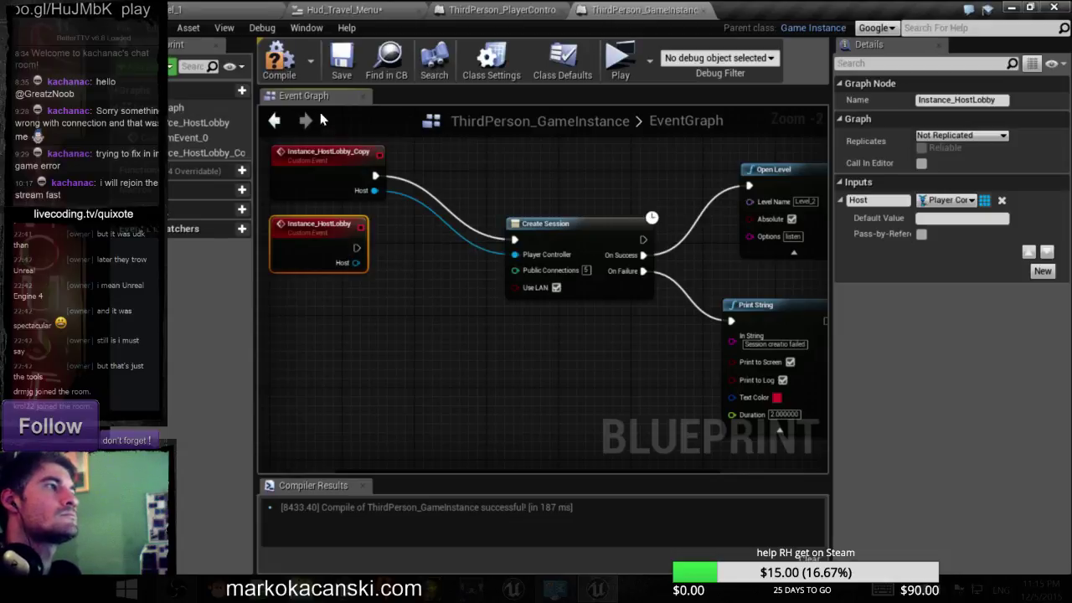
{"action": "left_click", "coordinate": [279, 74]}
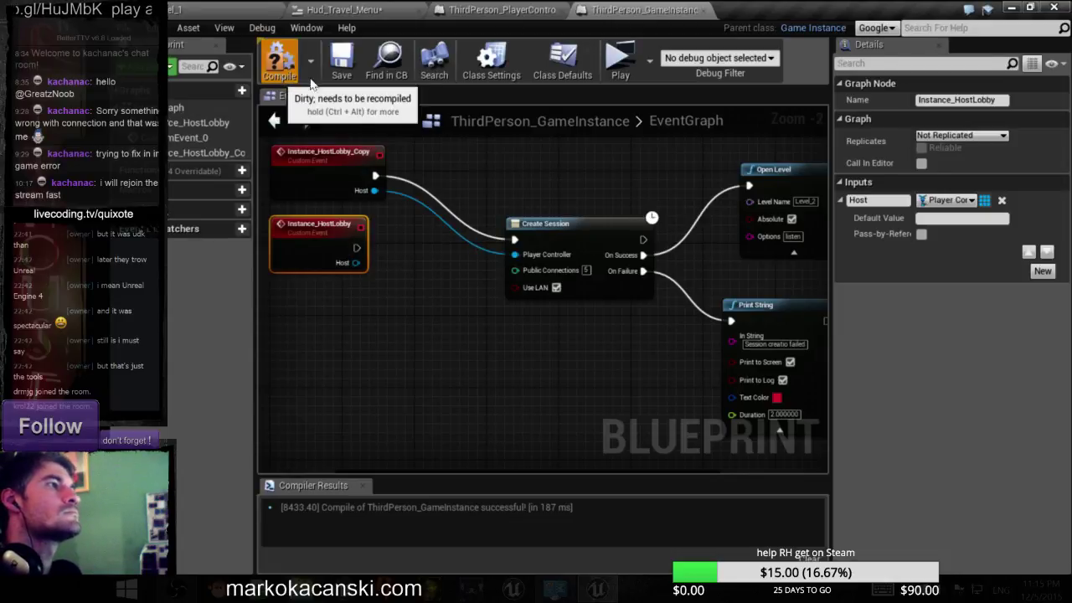
{"action": "left_click", "coordinate": [173, 9]}
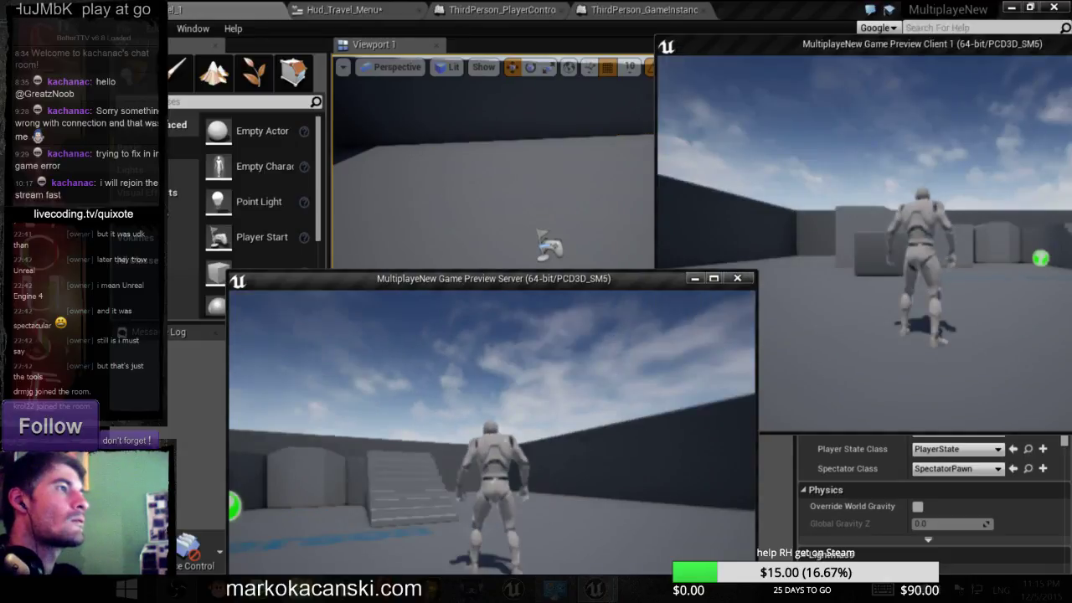
{"action": "key", "text": "w"}
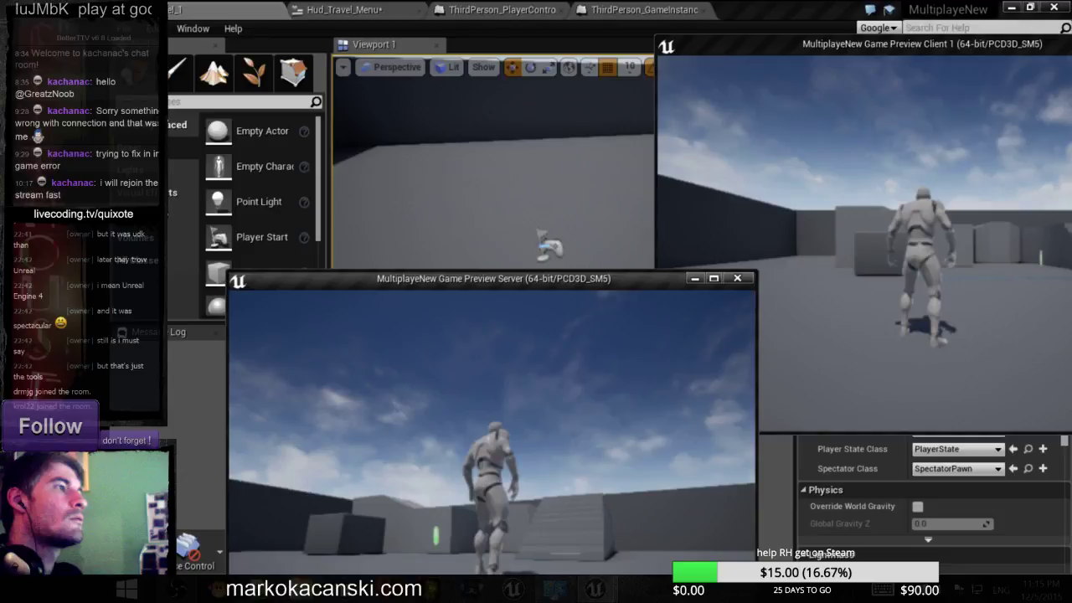
{"action": "key", "text": "space"}
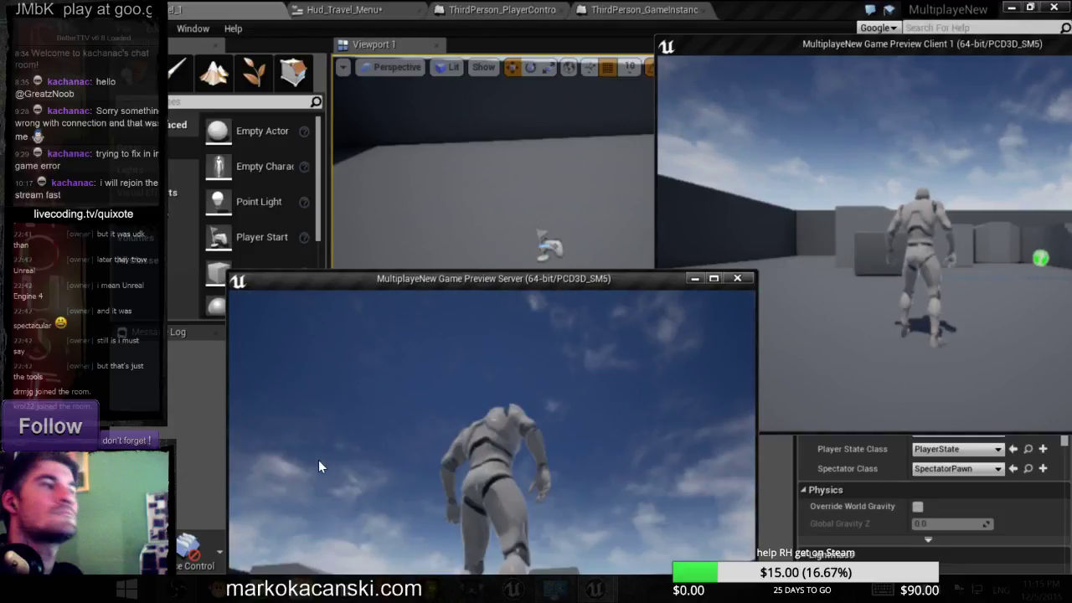
{"action": "left_click", "coordinate": [306, 400]}
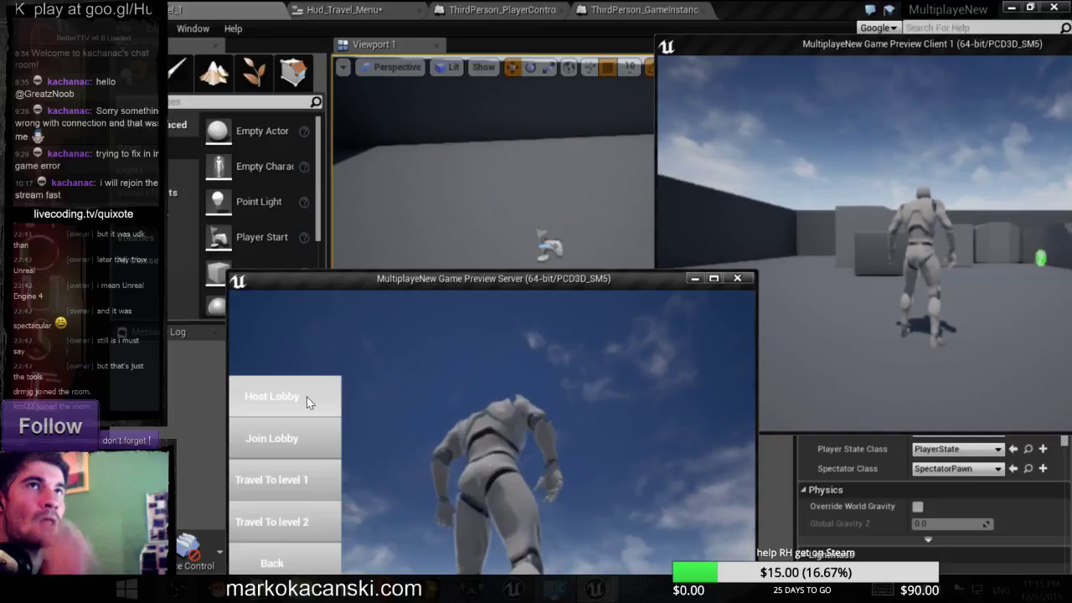
{"action": "left_click", "coordinate": [737, 278]}
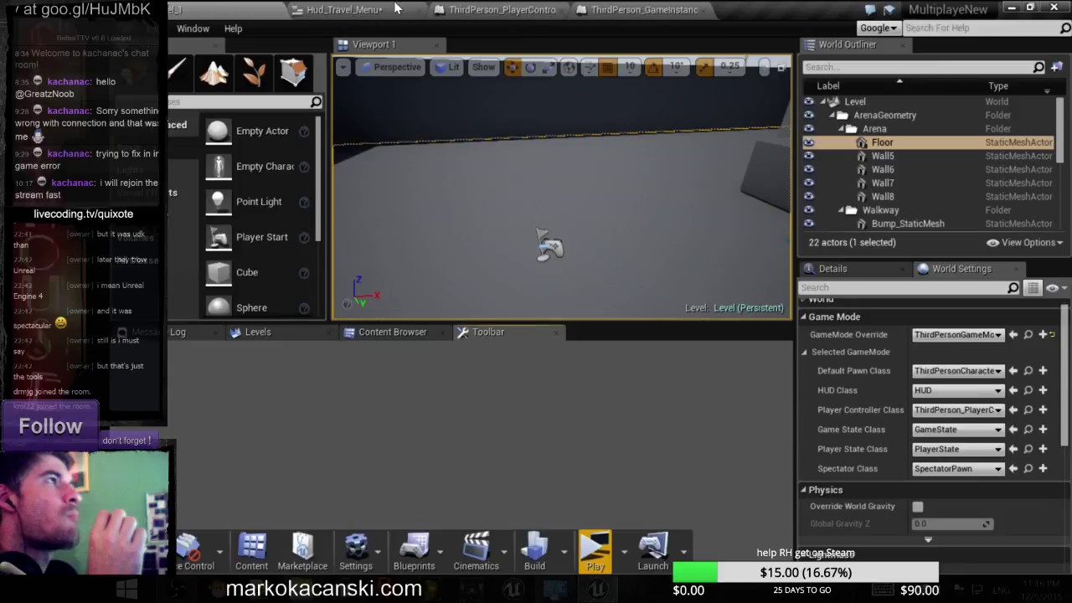
- Zoom out on the Hud_Travel_Menu graph to review its server Host Lobby call
{"action": "left_click", "coordinate": [348, 13]}
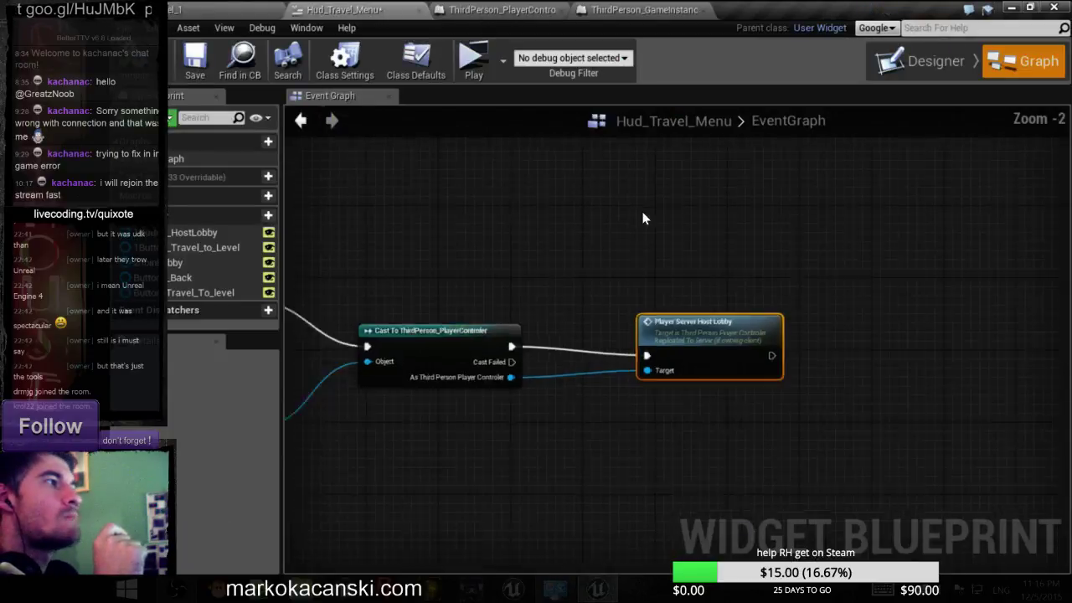
{"action": "scroll", "coordinate": [596, 345], "scroll_direction": "down", "scroll_amount": 1}
{"action": "scroll", "coordinate": [618, 390], "scroll_direction": "down", "scroll_amount": 1}
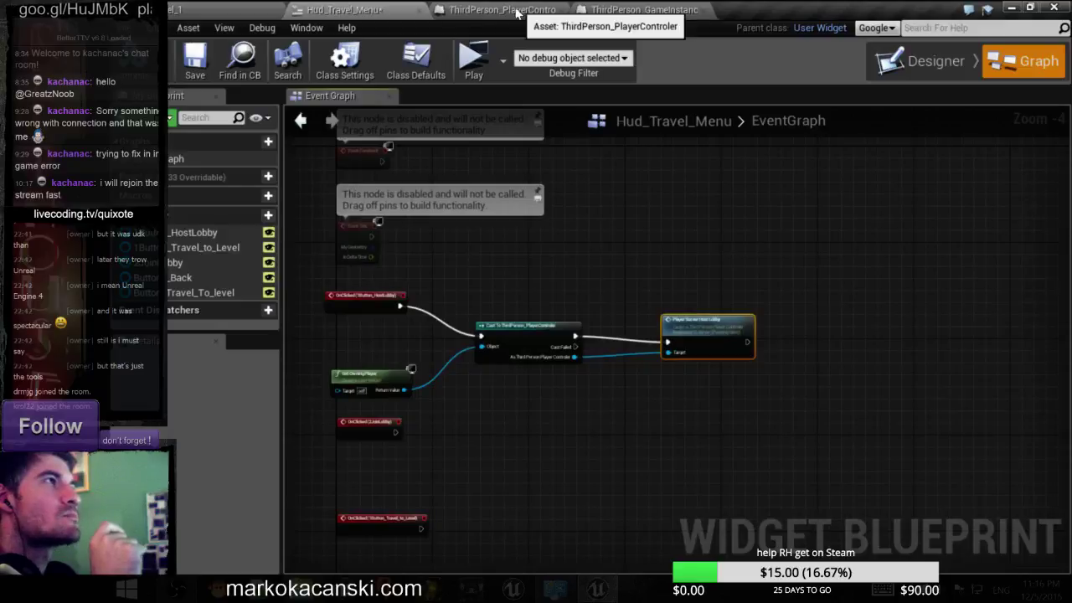
- Pan around the ThirdPerson_PlayerControler event graph to bring the Button_OpenMenu group into view
{"action": "left_click", "coordinate": [518, 13]}
{"action": "right_click_drag", "start_coordinate": [713, 292], "coordinate": [647, 310]}
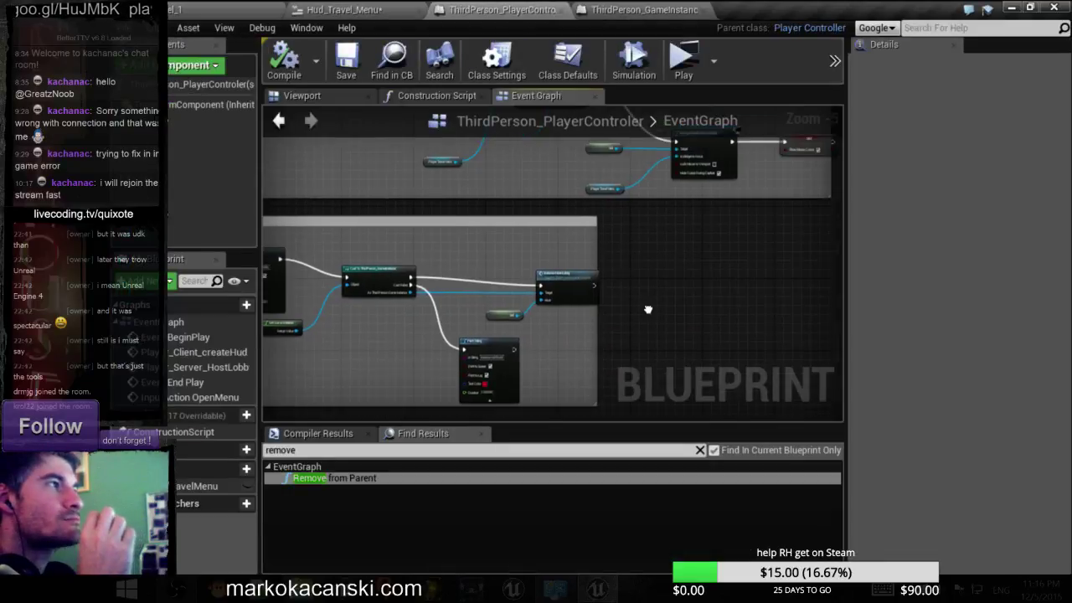
{"action": "right_click_drag", "start_coordinate": [740, 267], "coordinate": [610, 324]}
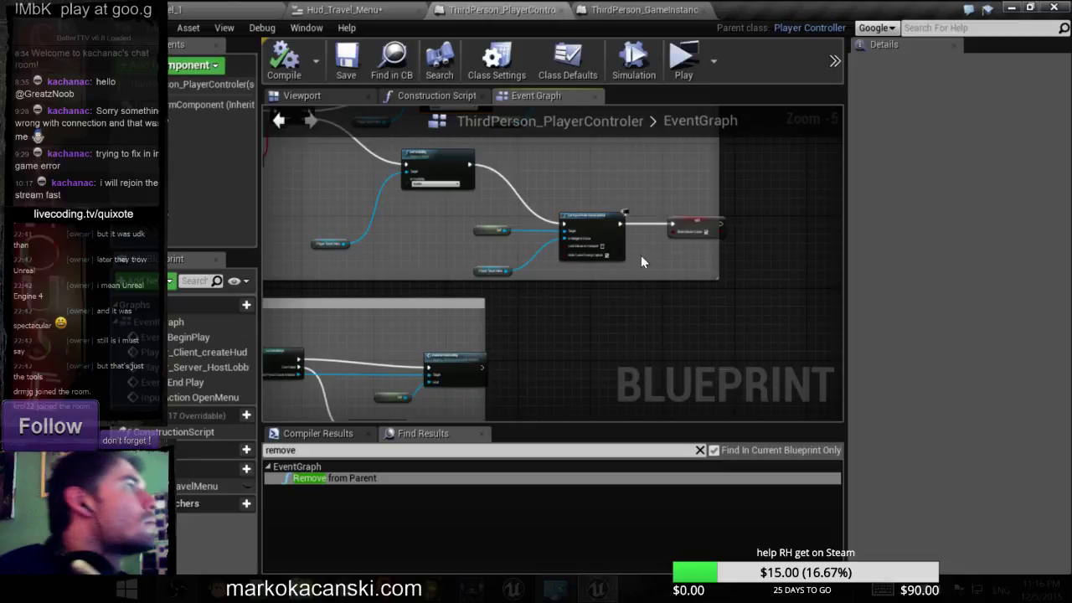
{"action": "scroll", "coordinate": [655, 244], "scroll_direction": "up", "scroll_amount": 2}
{"action": "scroll", "coordinate": [691, 249], "scroll_direction": "down", "scroll_amount": 2}
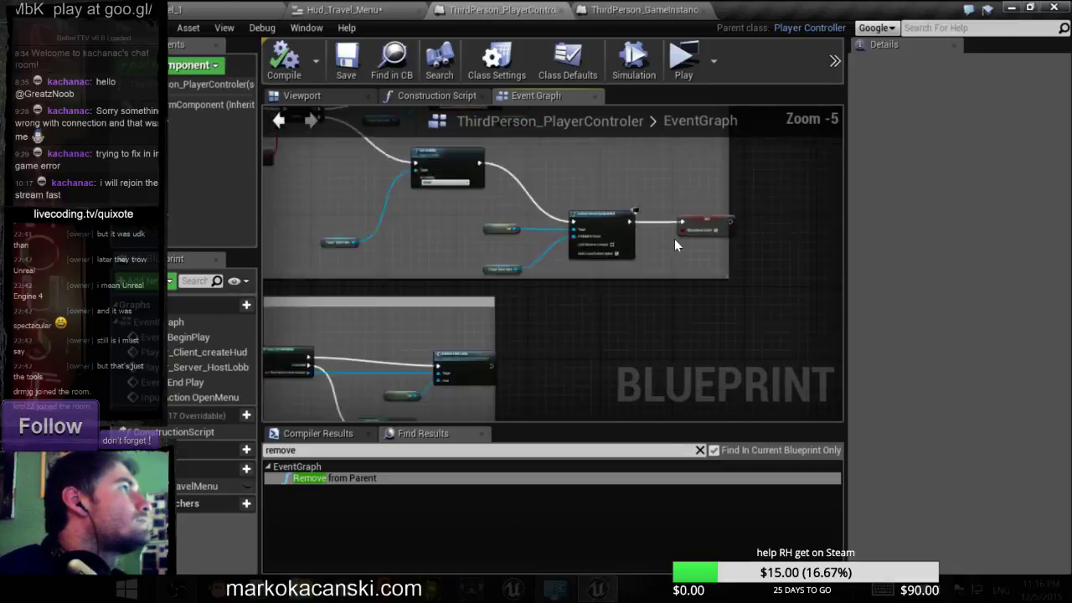
{"action": "scroll", "coordinate": [670, 252], "scroll_direction": "down", "scroll_amount": 1}
{"action": "right_click_drag", "start_coordinate": [664, 282], "coordinate": [731, 374]}
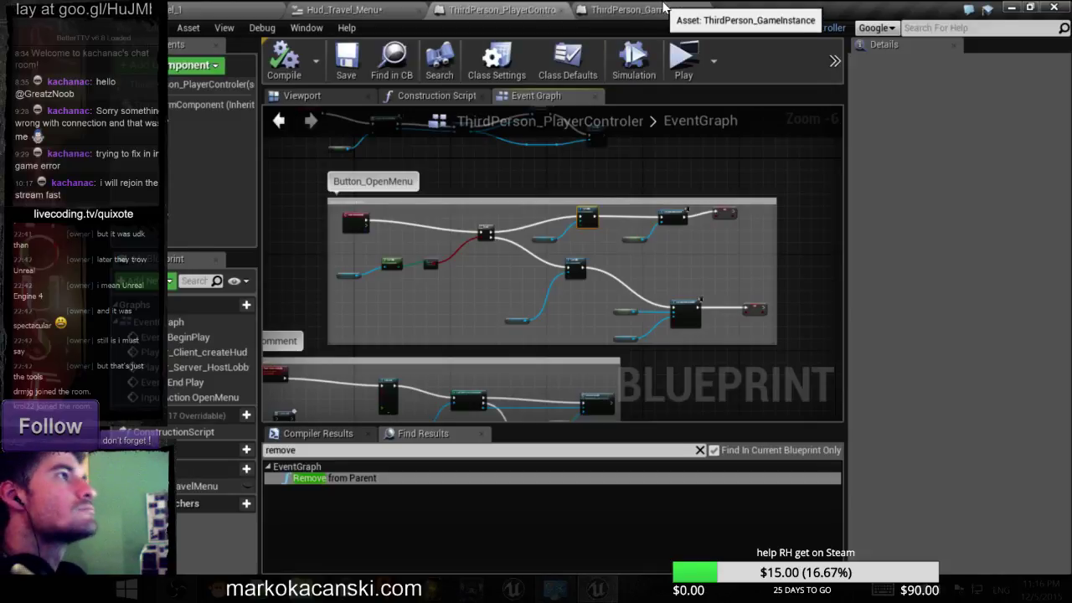
- View the whole ThirdPerson_GameInstance session graph and its comment, and cancel the pending autosave
{"action": "left_click", "coordinate": [636, 9]}
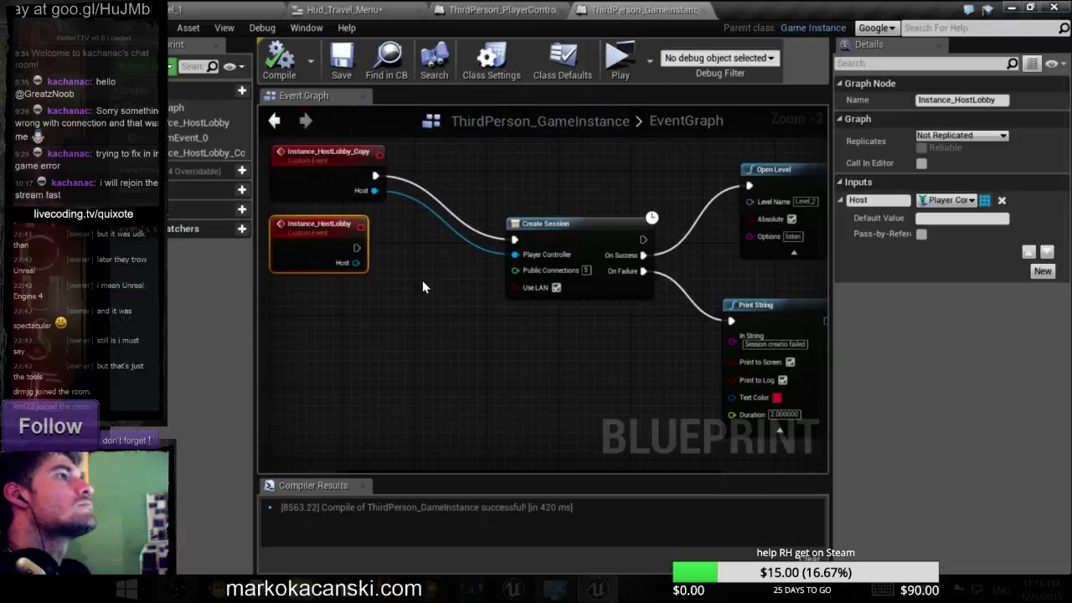
{"action": "scroll", "coordinate": [422, 287], "scroll_direction": "down", "scroll_amount": 3}
{"action": "right_click_drag", "start_coordinate": [422, 288], "coordinate": [469, 348]}
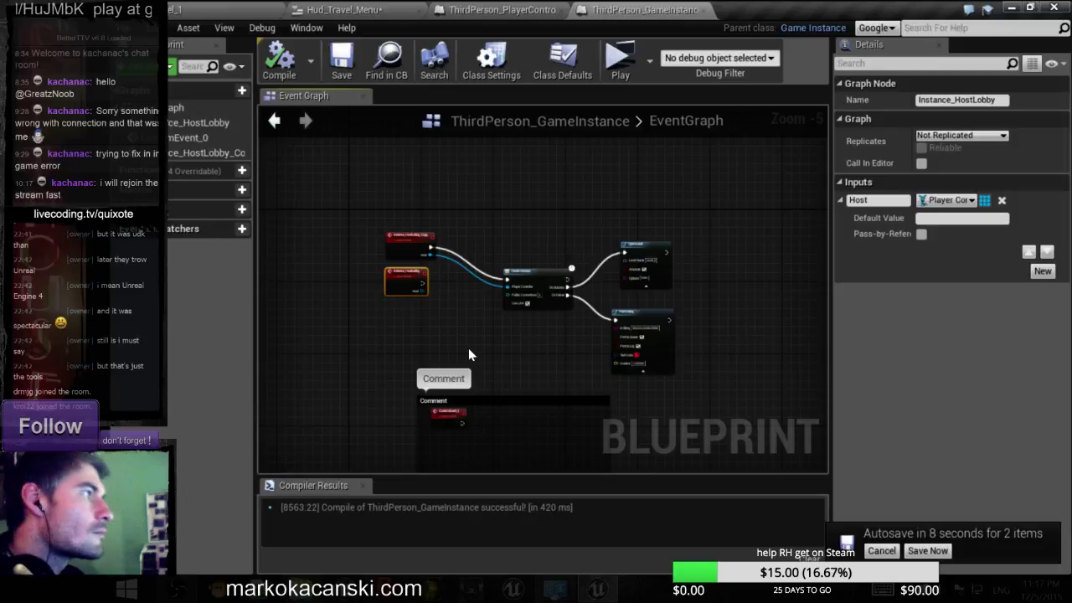
{"action": "left_click", "coordinate": [881, 550]}
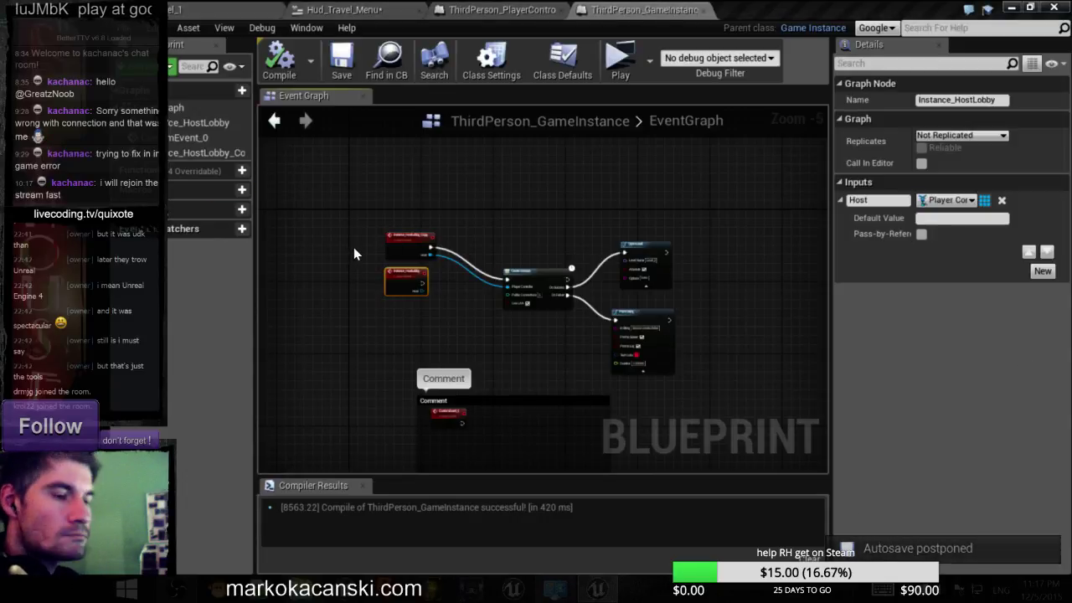
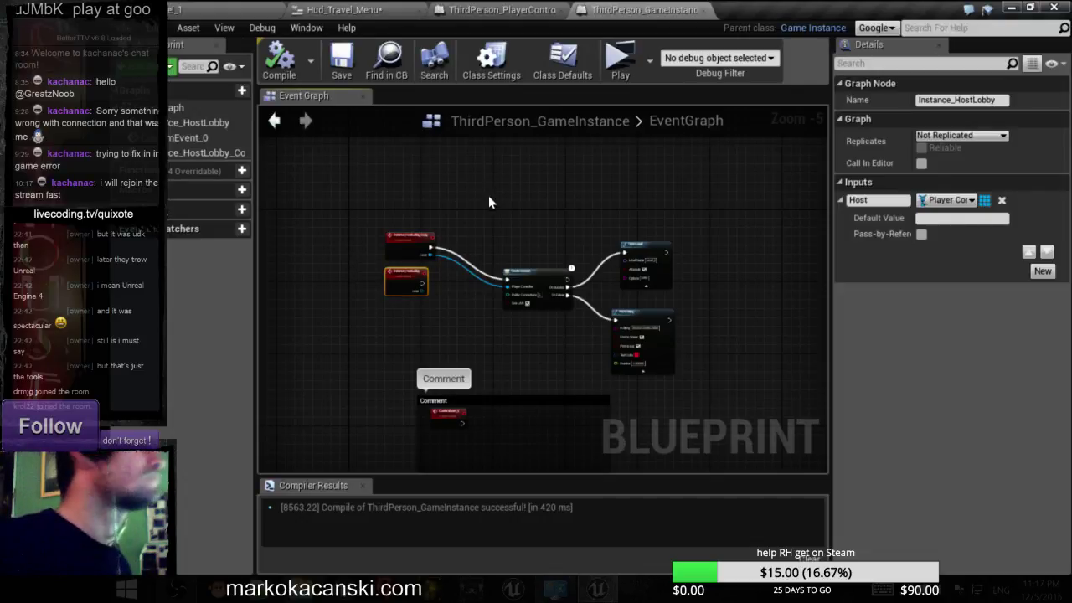
- Drag the Instance_HostLobby custom event node a little to the left in the ThirdPerson_GameInstance graph
{"action": "scroll", "coordinate": [488, 201], "scroll_direction": "up", "scroll_amount": 1}
{"action": "scroll", "coordinate": [484, 221], "scroll_direction": "up", "scroll_amount": 2}
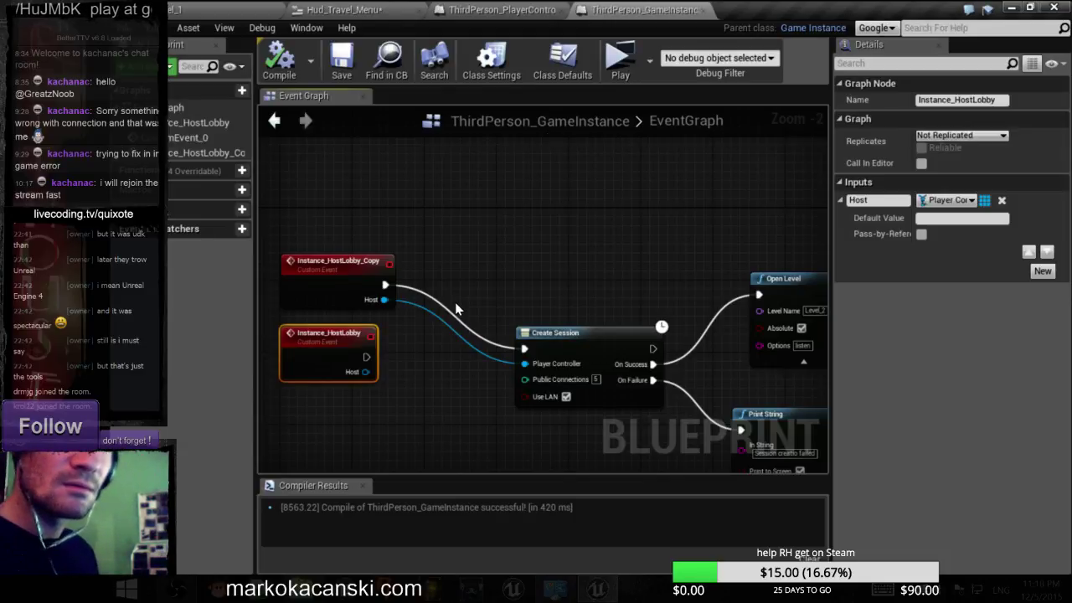
{"action": "scroll", "coordinate": [588, 252], "scroll_direction": "down", "scroll_amount": 2}
{"action": "scroll", "coordinate": [581, 228], "scroll_direction": "down", "scroll_amount": 2}
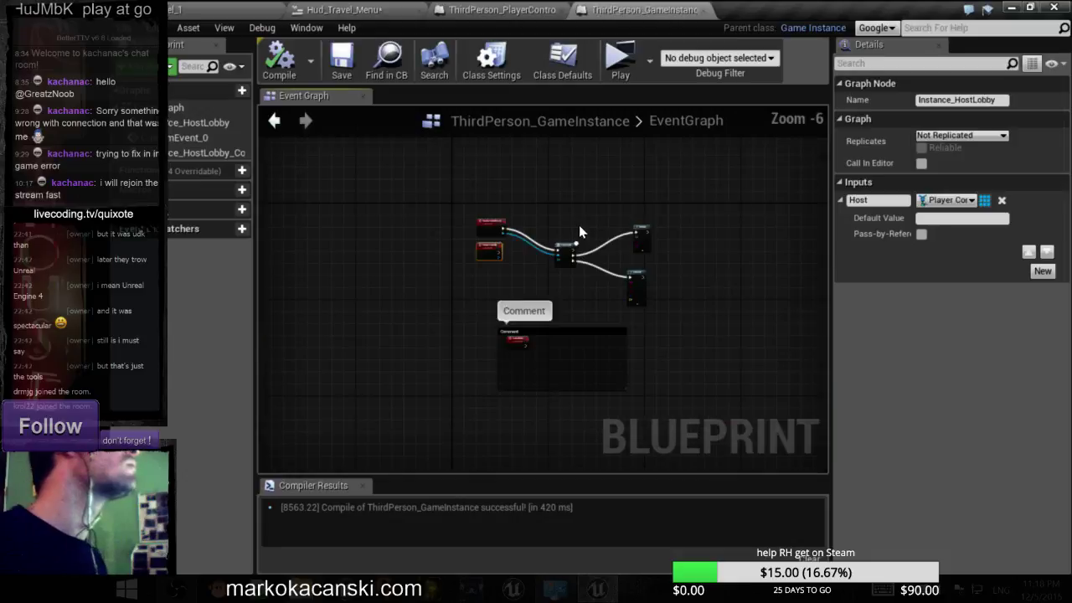
{"action": "scroll", "coordinate": [560, 278], "scroll_direction": "up", "scroll_amount": 3}
{"action": "scroll", "coordinate": [559, 278], "scroll_direction": "up", "scroll_amount": 1}
{"action": "left_click_drag", "start_coordinate": [388, 210], "coordinate": [343, 219]}
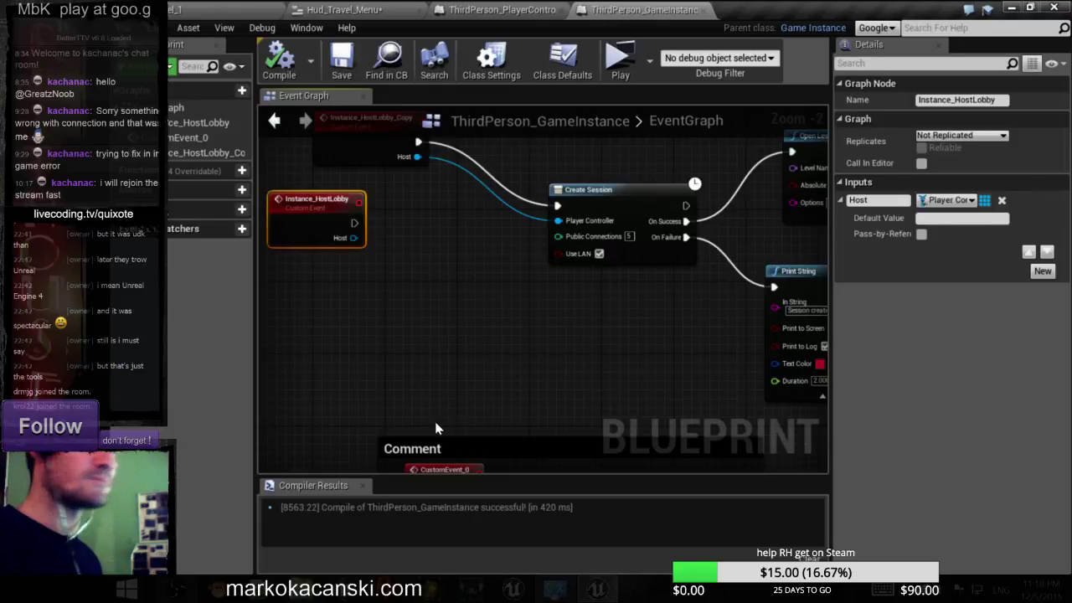
- Add a Get Player Controller node and wire its Return Value into Create Session's Player Controller pin
{"action": "right_click", "coordinate": [413, 323]}
{"action": "type", "text": "g"}
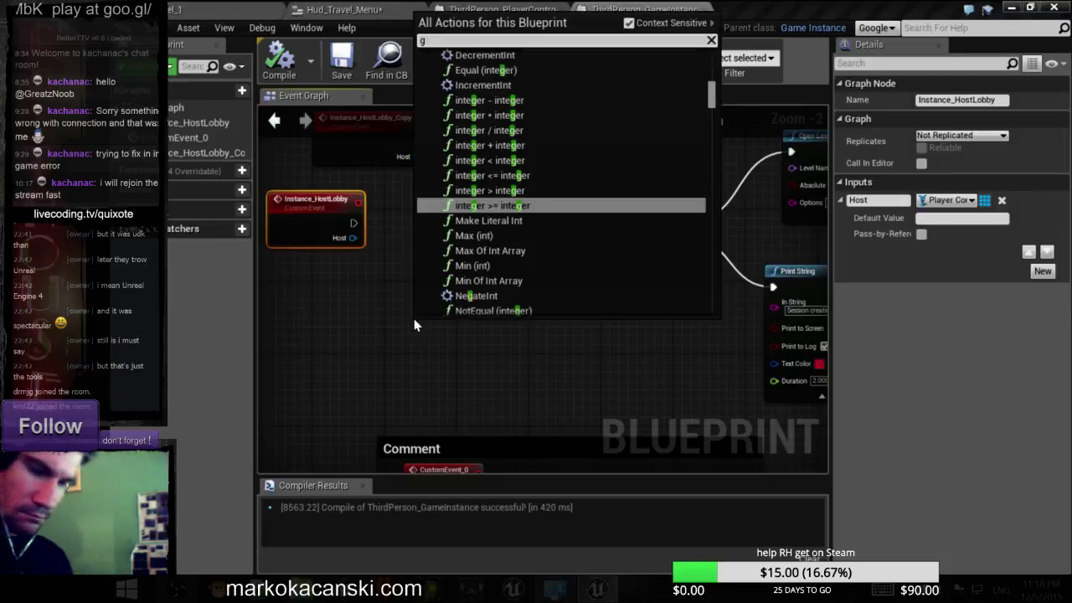
{"action": "type", "text": "et p"}
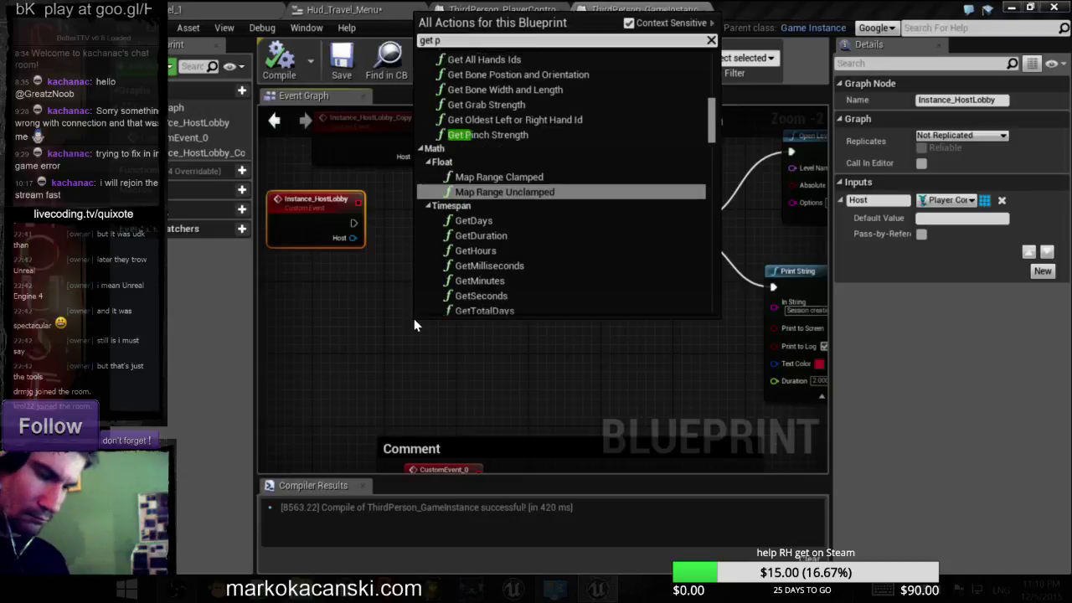
{"action": "type", "text": "layer"}
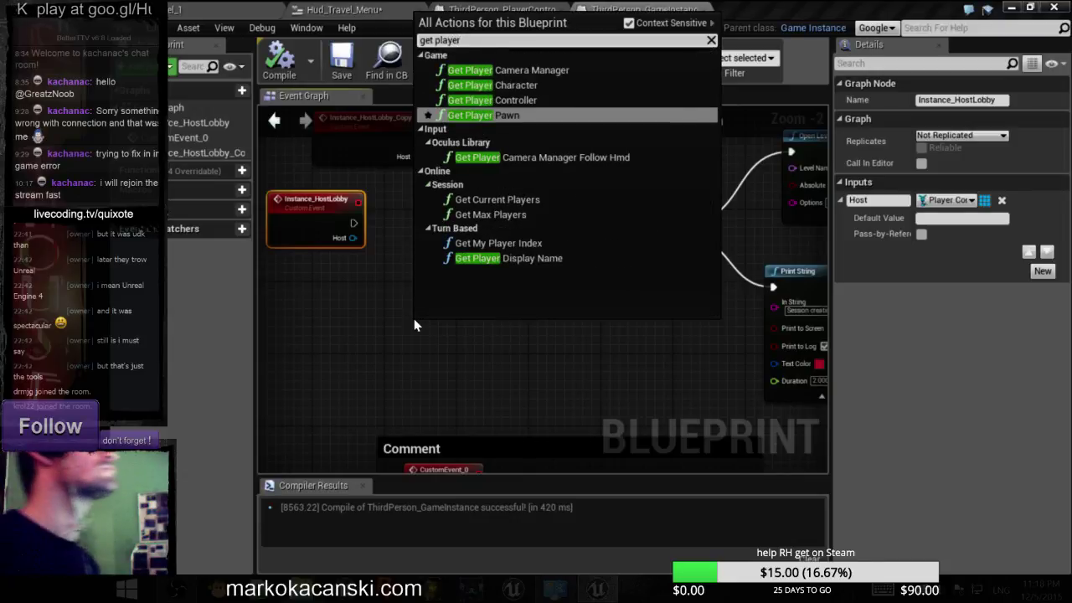
{"action": "key", "text": "Up"}
{"action": "key", "text": "Return"}
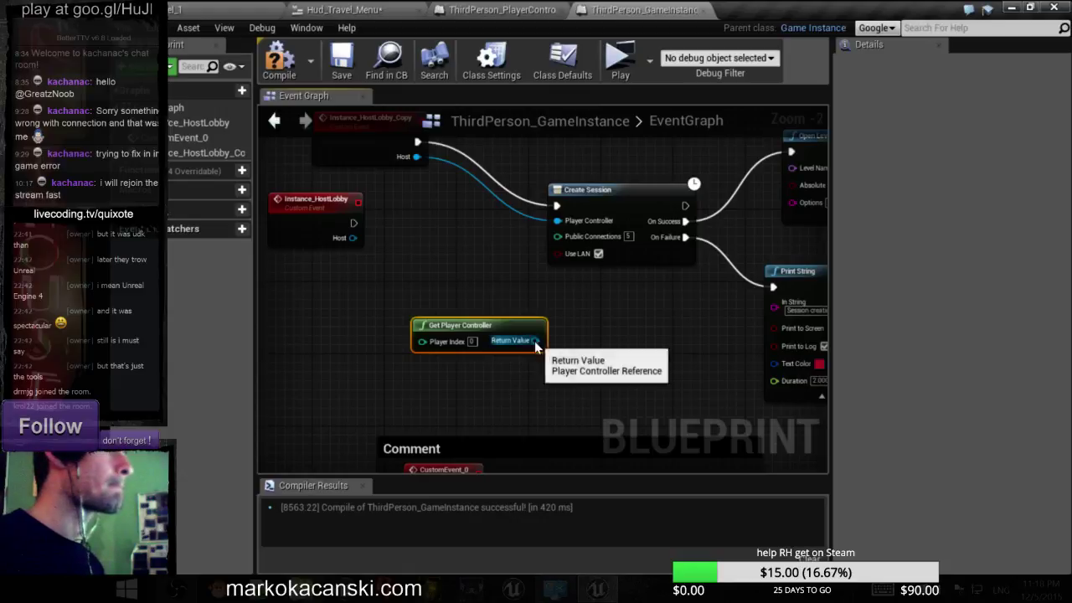
{"action": "left_click_drag", "start_coordinate": [534, 340], "coordinate": [563, 220]}
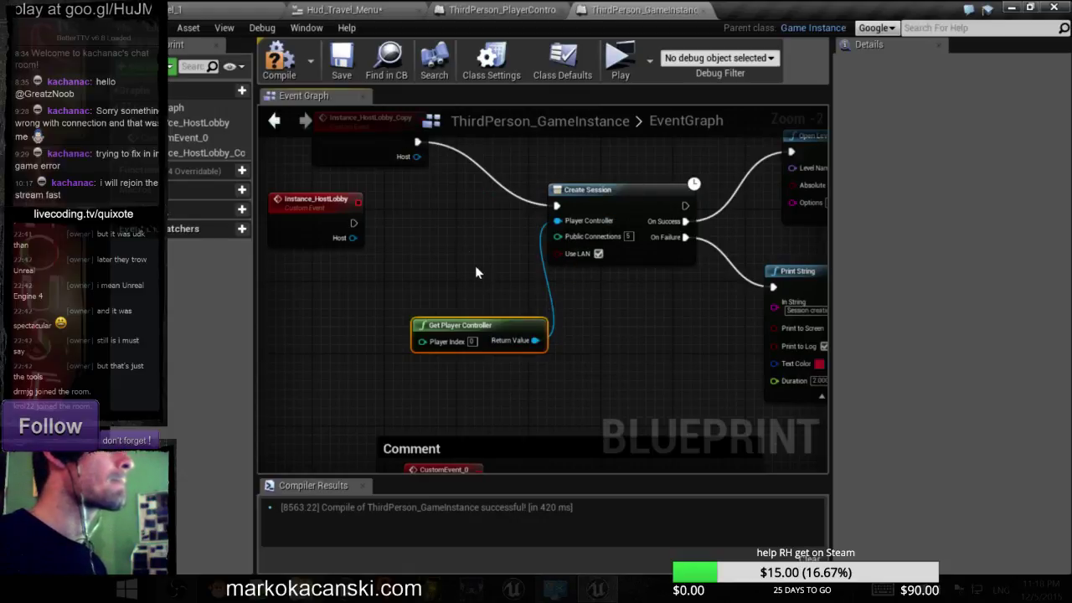
{"action": "right_click_drag", "start_coordinate": [462, 243], "coordinate": [492, 281]}
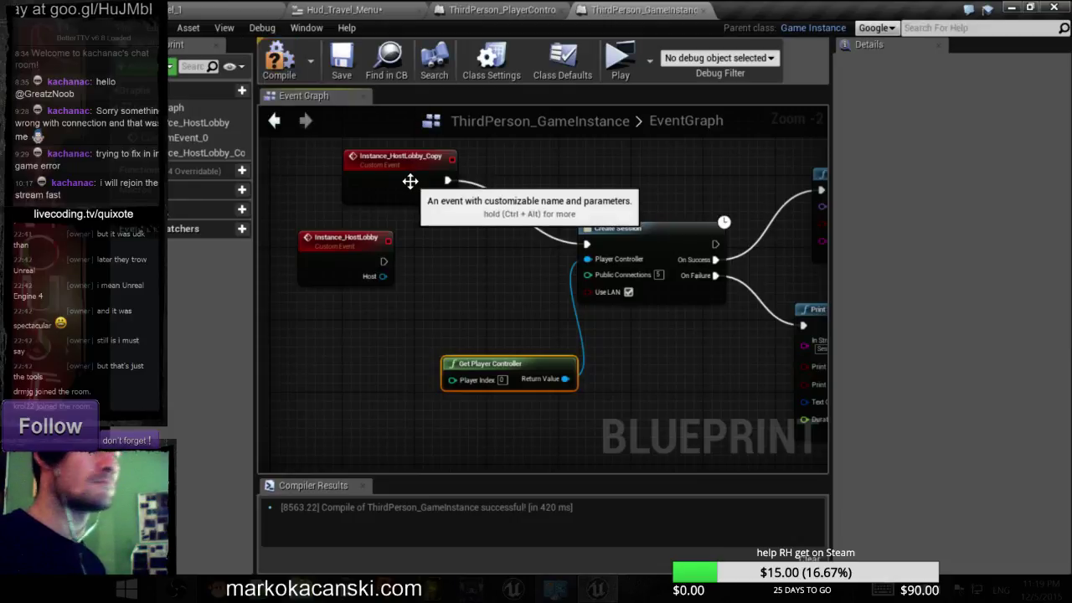
{"action": "scroll", "coordinate": [479, 271], "scroll_direction": "down", "scroll_amount": 3}
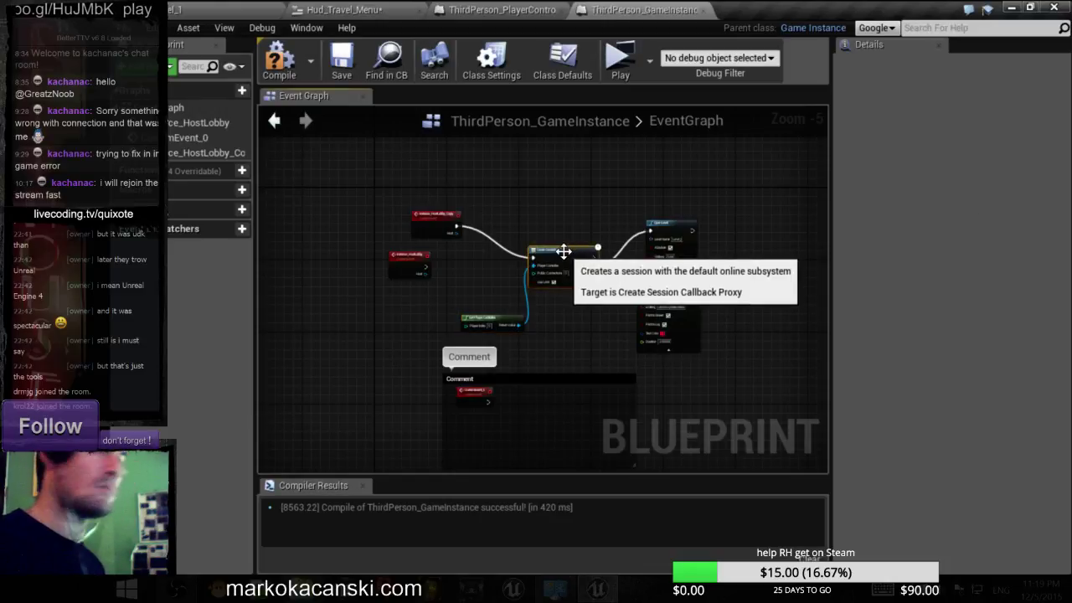
- Set Instance_HostLobby_Copy's Host input type to Player Controller reference and compile
{"action": "left_click", "coordinate": [436, 220]}
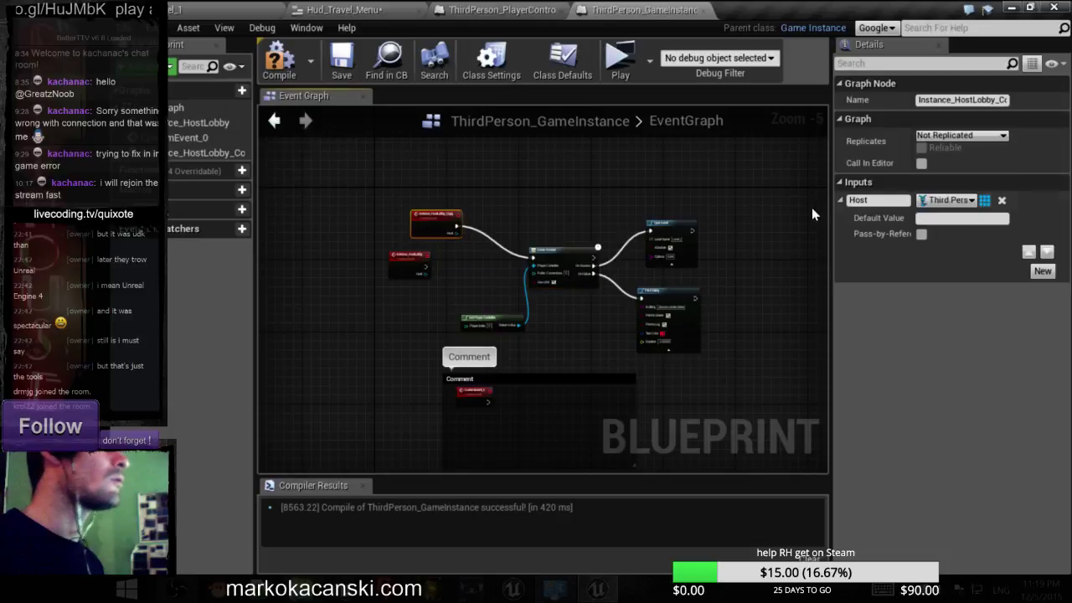
{"action": "left_click", "coordinate": [950, 200]}
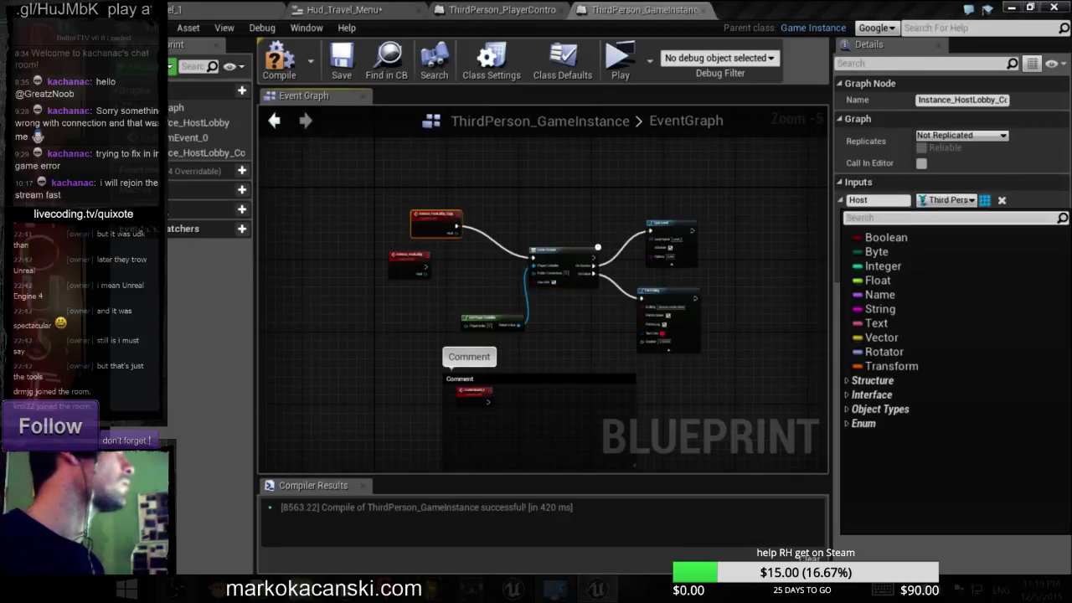
{"action": "type", "text": "play"}
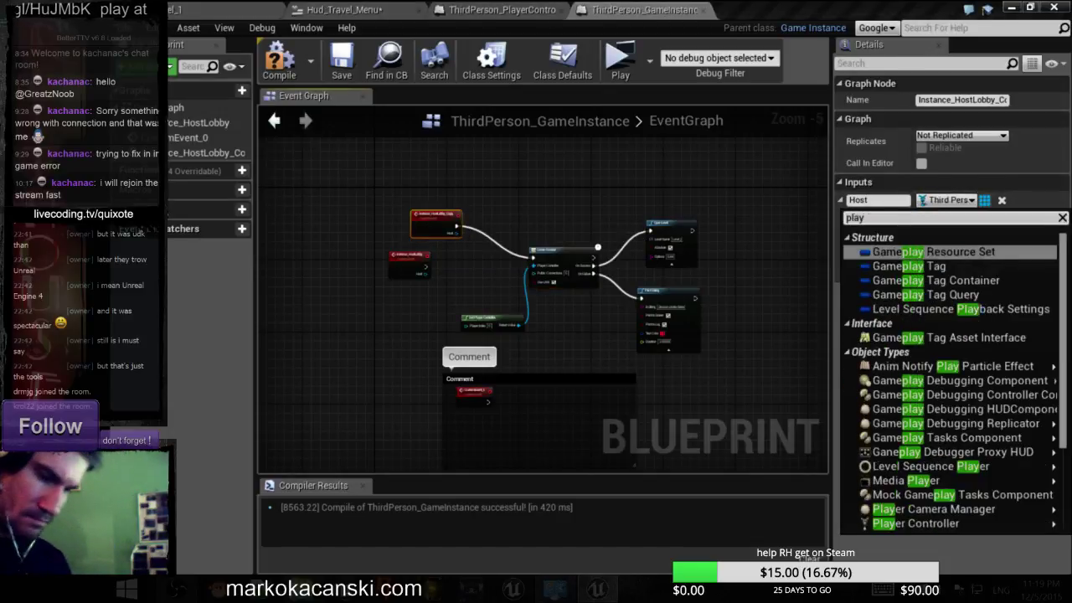
{"action": "type", "text": "er c"}
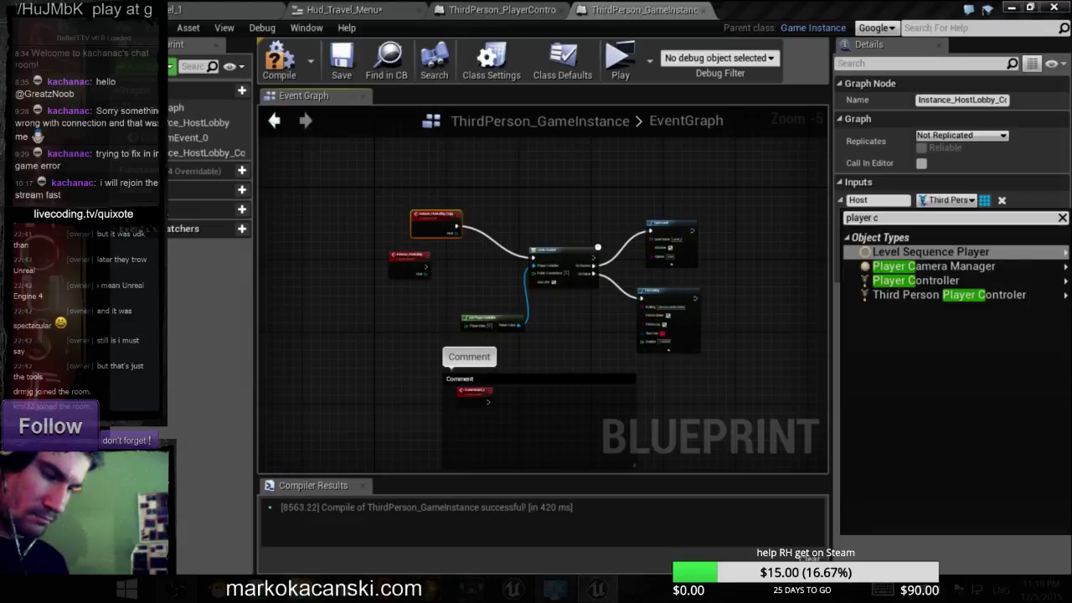
{"action": "type", "text": "ontr"}
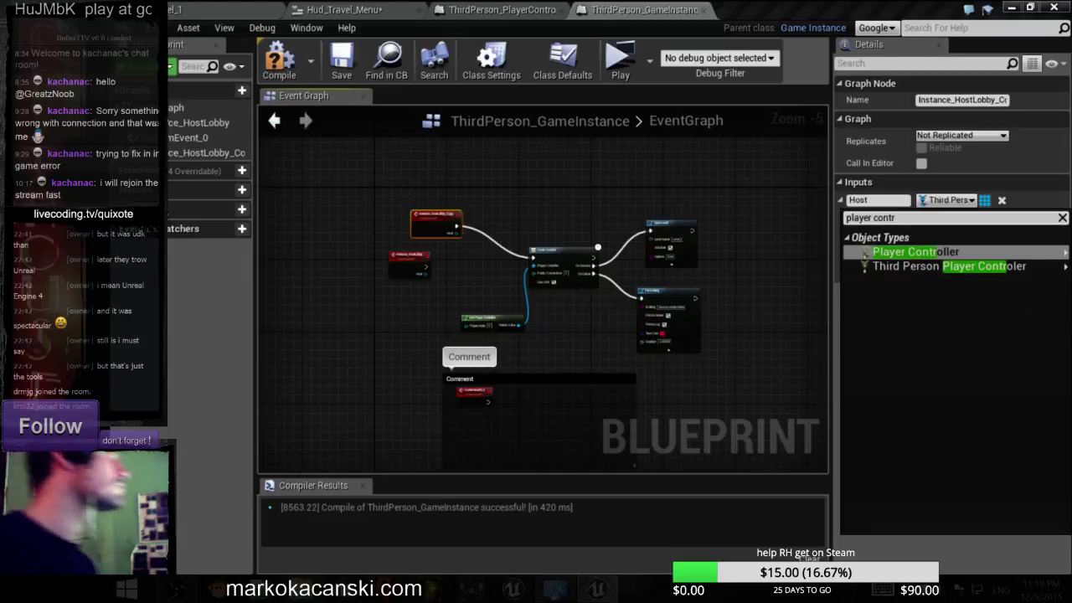
{"action": "mouse_move", "coordinate": [864, 252]}
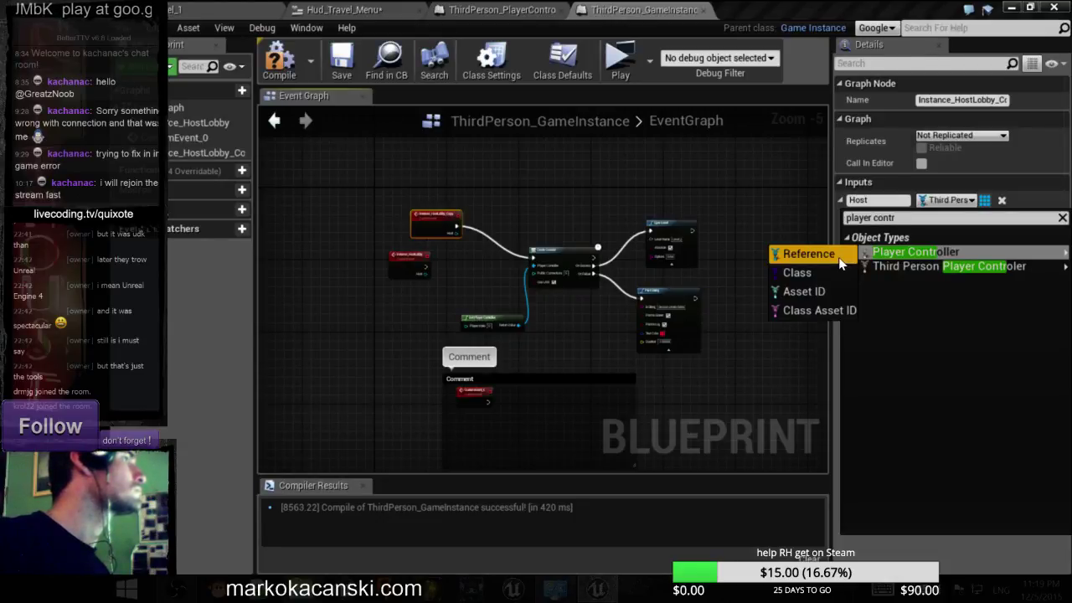
{"action": "left_click", "coordinate": [840, 259]}
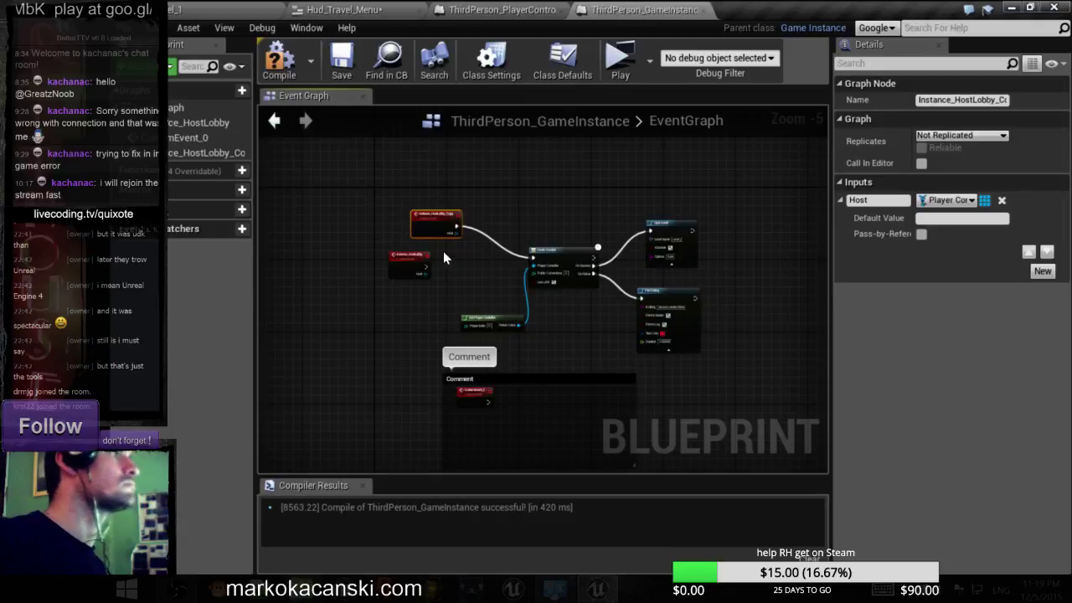
{"action": "scroll", "coordinate": [443, 251], "scroll_direction": "up", "scroll_amount": 2}
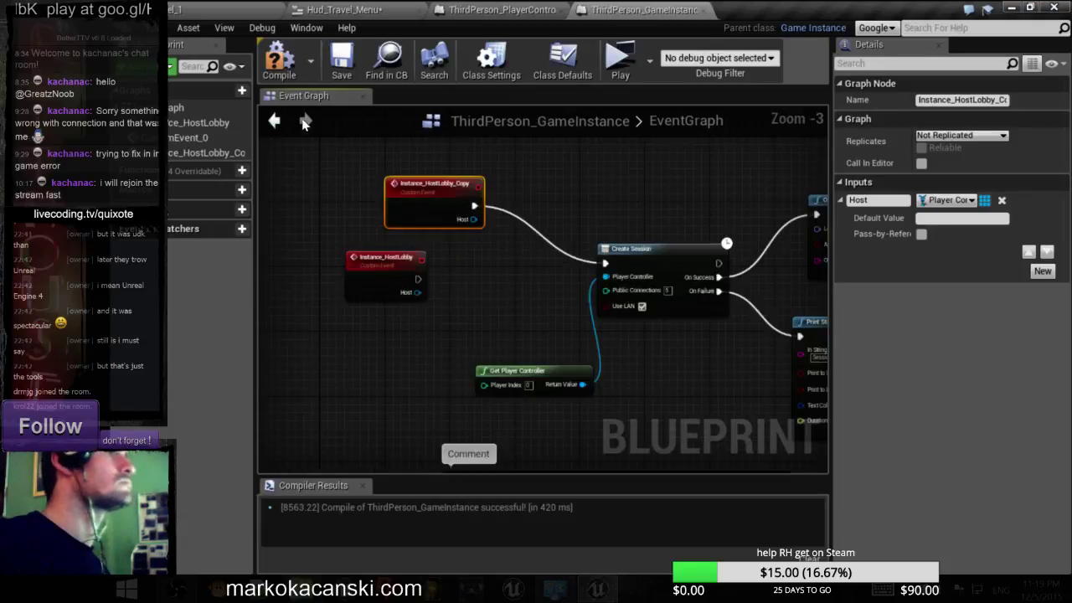
{"action": "left_click", "coordinate": [288, 71]}
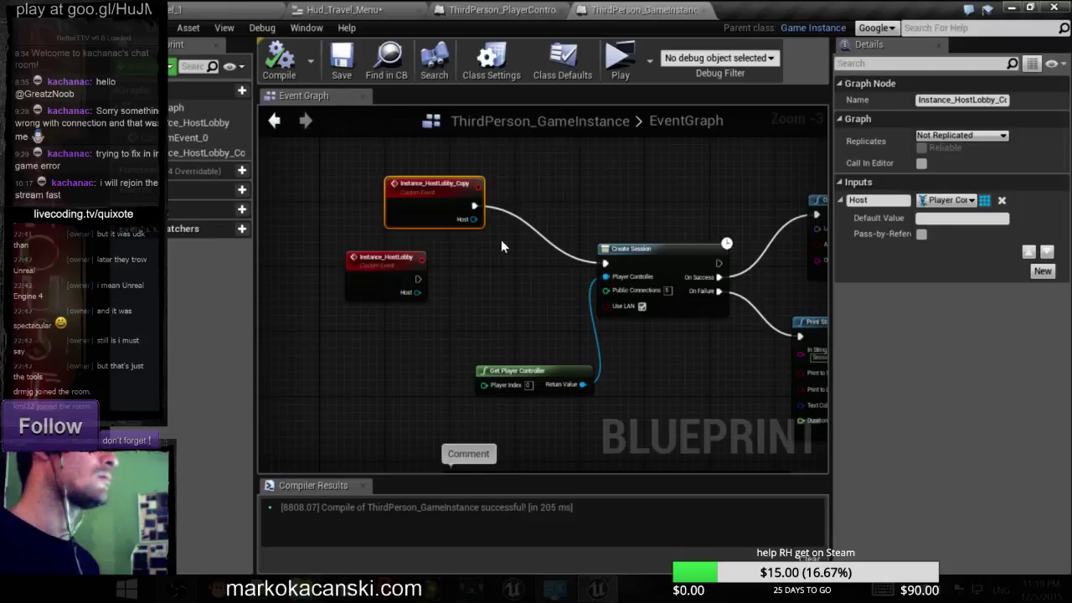
- Connect Host to Create Session's Player Controller pin and recompile
{"action": "left_click_drag", "start_coordinate": [472, 218], "coordinate": [604, 278]}
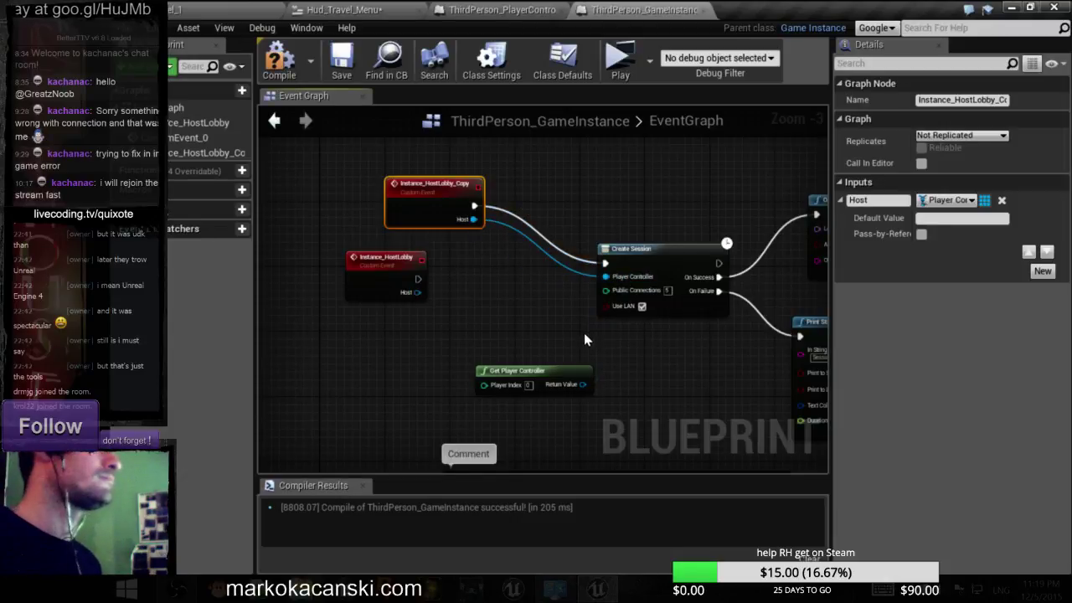
{"action": "left_click", "coordinate": [279, 62]}
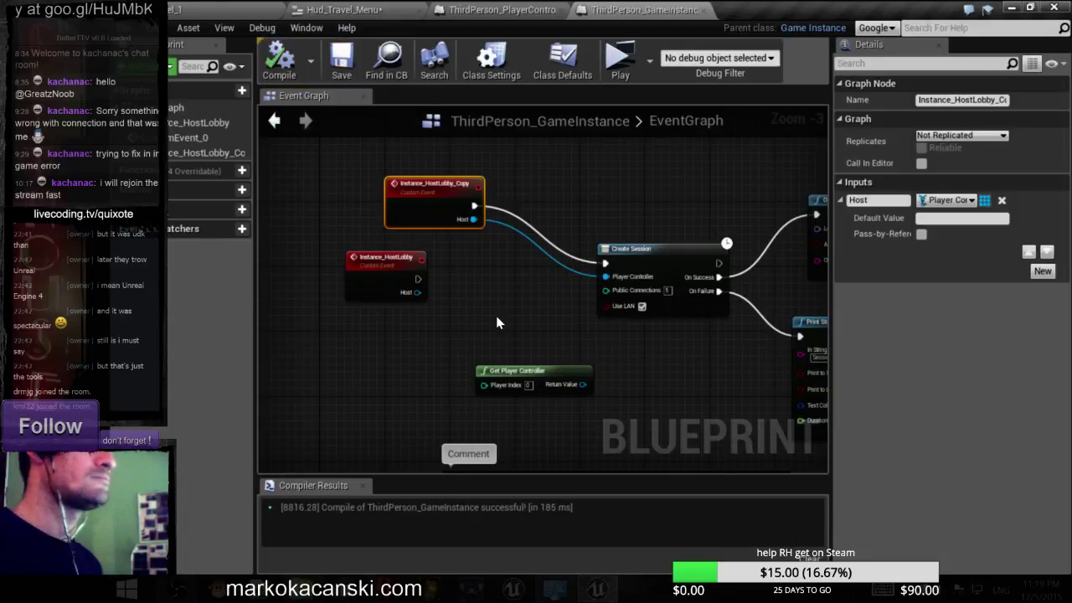
{"action": "left_click_drag", "start_coordinate": [455, 205], "coordinate": [446, 222]}
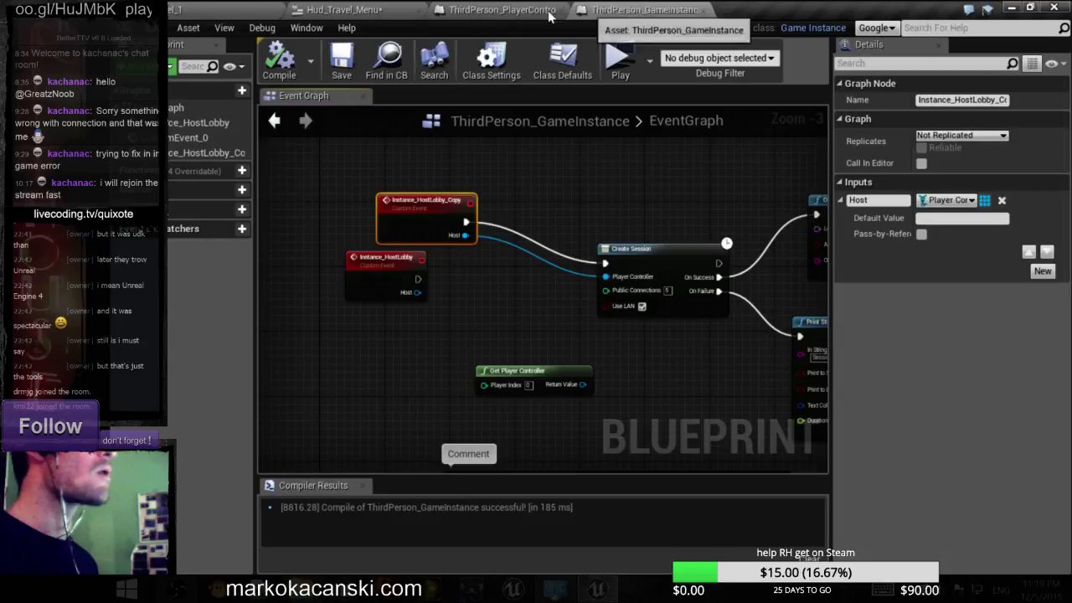
- In ThirdPerson_PlayerControler, turn off Run on Server replication for the Player_Server_HostLobby event
{"action": "left_click", "coordinate": [492, 15]}
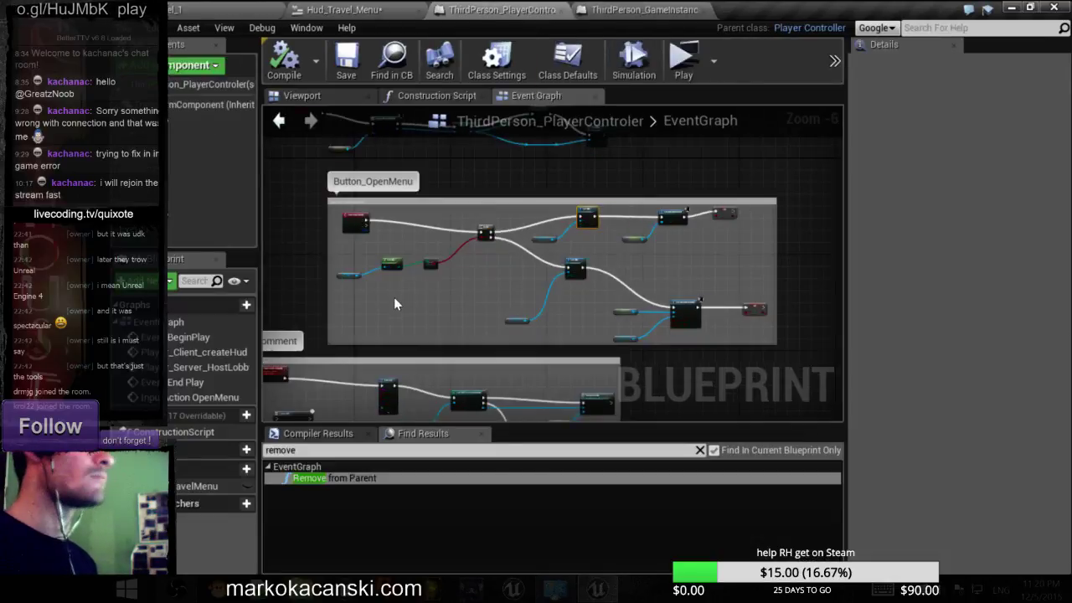
{"action": "right_click_drag", "start_coordinate": [394, 297], "coordinate": [549, 229]}
{"action": "scroll", "coordinate": [465, 299], "scroll_direction": "up", "scroll_amount": 2}
{"action": "scroll", "coordinate": [465, 299], "scroll_direction": "up", "scroll_amount": 2}
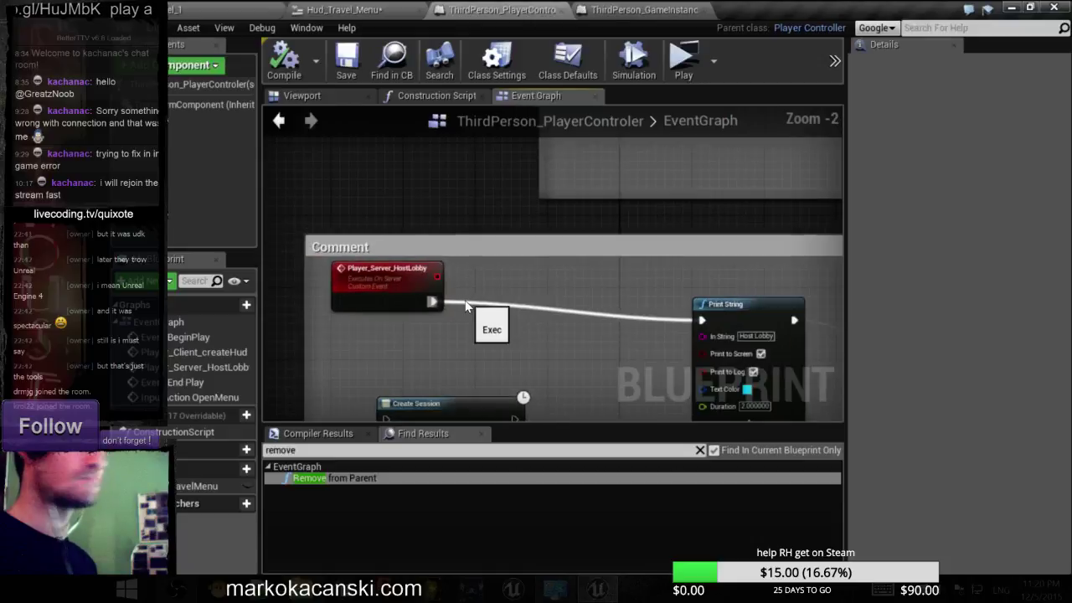
{"action": "right_click_drag", "start_coordinate": [562, 297], "coordinate": [379, 170]}
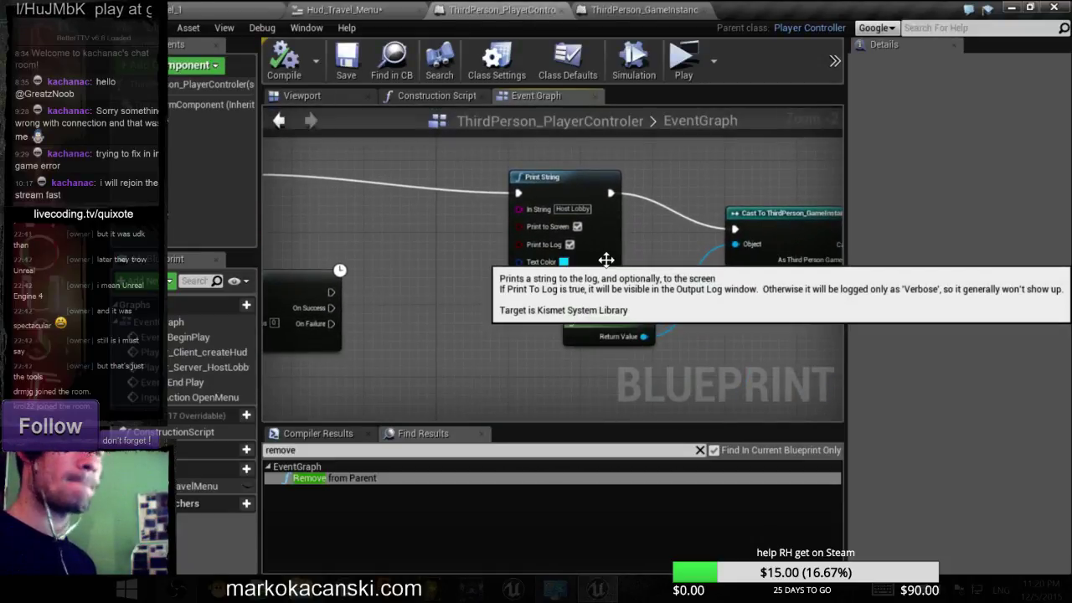
{"action": "scroll", "coordinate": [605, 261], "scroll_direction": "down", "scroll_amount": 3}
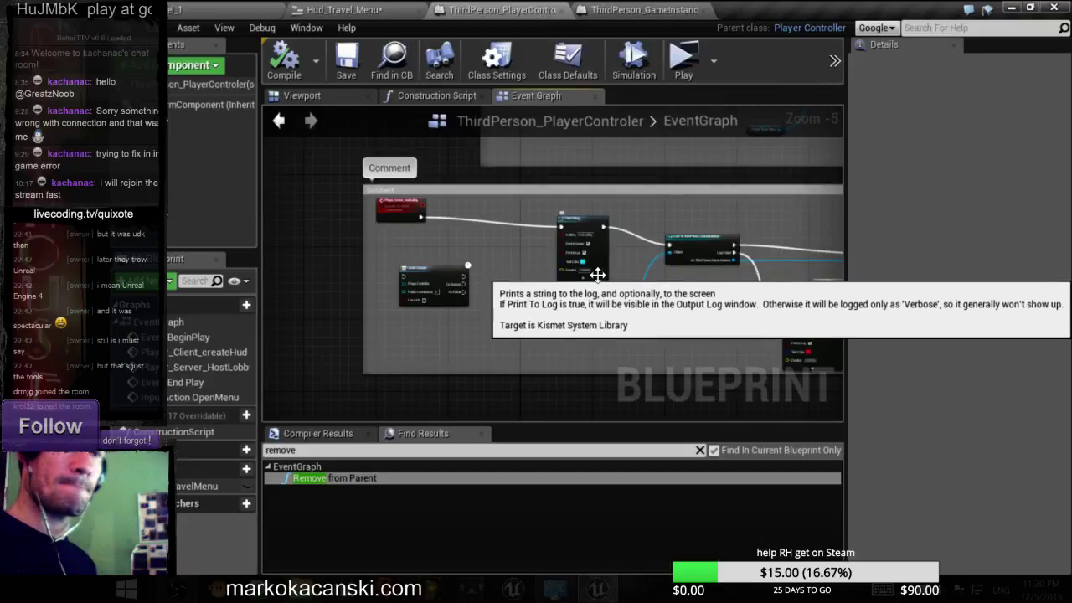
{"action": "scroll", "coordinate": [437, 256], "scroll_direction": "up", "scroll_amount": 2}
{"action": "left_click", "coordinate": [387, 177]}
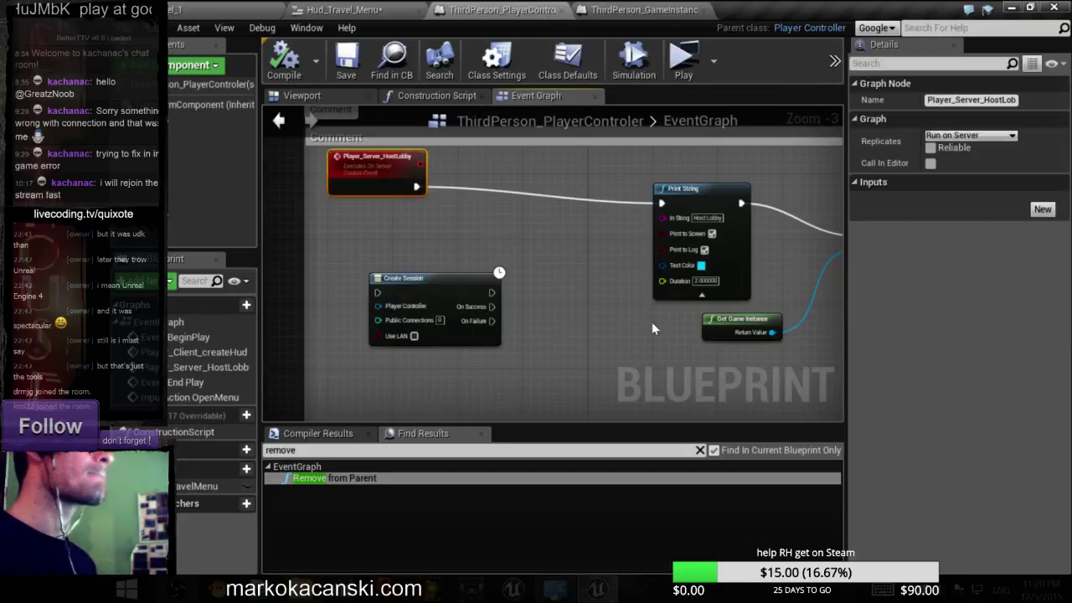
{"action": "left_click", "coordinate": [988, 139]}
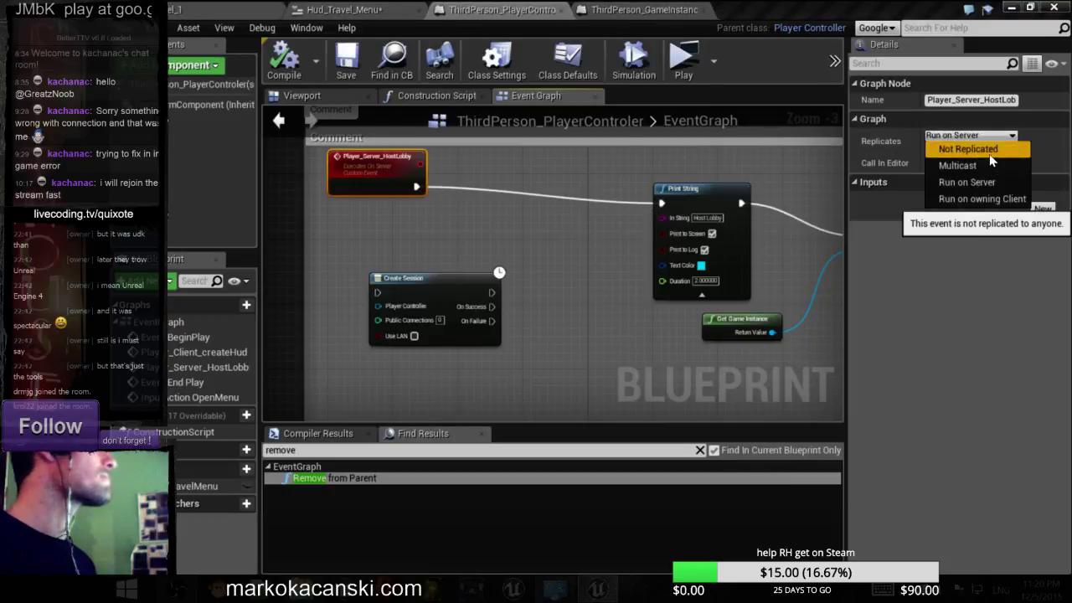
{"action": "left_click", "coordinate": [991, 154]}
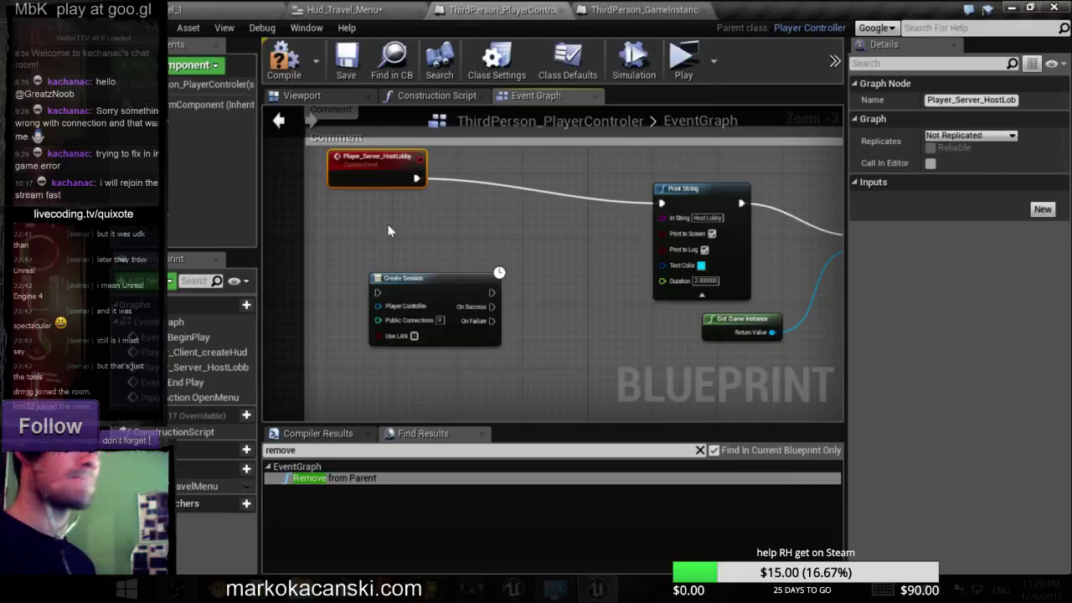
- Review the Instance Host Lobby call and save the player controller blueprint
{"action": "right_click_drag", "start_coordinate": [769, 248], "coordinate": [598, 260]}
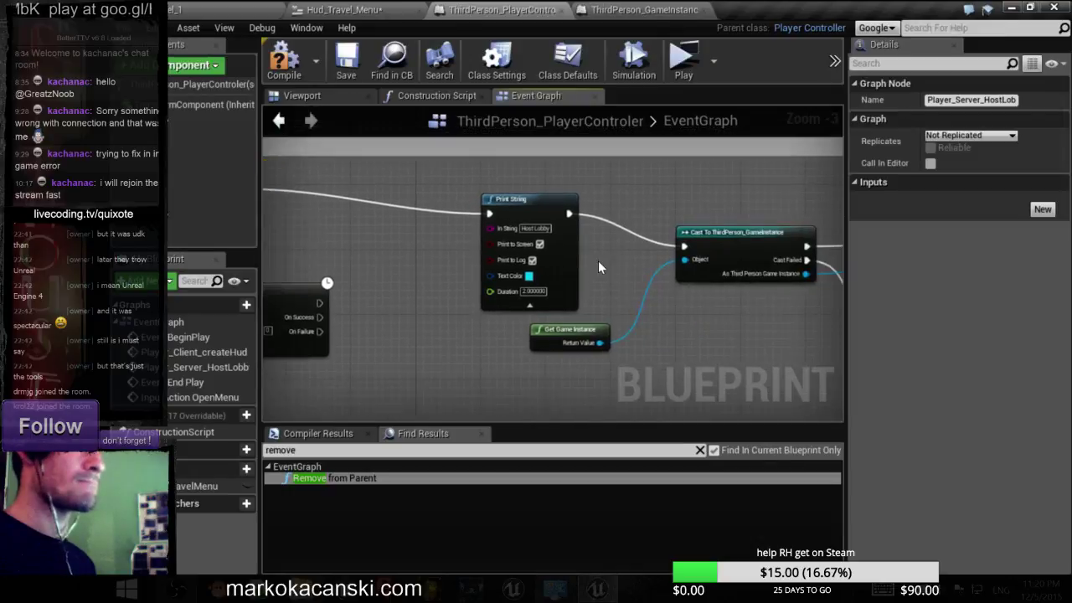
{"action": "scroll", "coordinate": [598, 260], "scroll_direction": "down", "scroll_amount": 2}
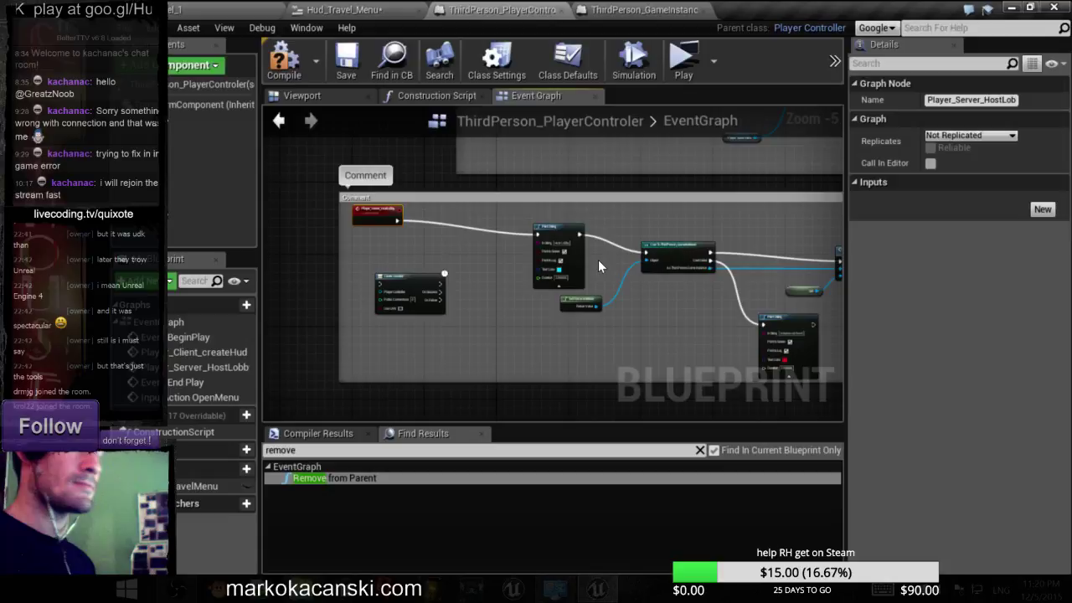
{"action": "scroll", "coordinate": [598, 266], "scroll_direction": "down", "scroll_amount": 2}
{"action": "scroll", "coordinate": [709, 268], "scroll_direction": "up", "scroll_amount": 5}
{"action": "scroll", "coordinate": [716, 268], "scroll_direction": "up", "scroll_amount": 2}
{"action": "scroll", "coordinate": [716, 266], "scroll_direction": "down", "scroll_amount": 2}
{"action": "scroll", "coordinate": [716, 267], "scroll_direction": "down", "scroll_amount": 2}
{"action": "scroll", "coordinate": [716, 266], "scroll_direction": "down", "scroll_amount": 2}
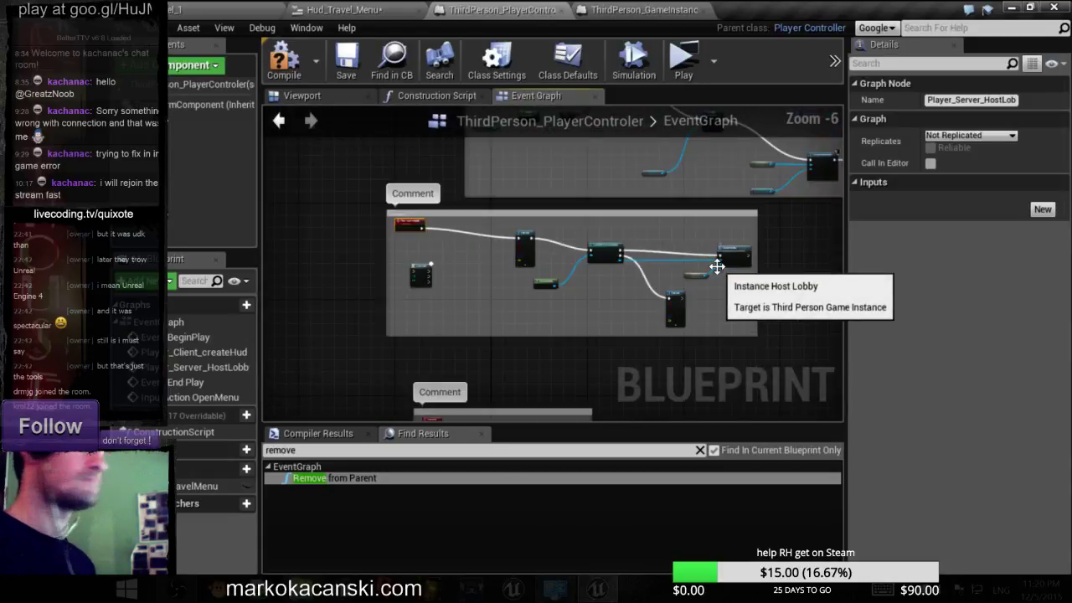
{"action": "scroll", "coordinate": [652, 290], "scroll_direction": "up", "scroll_amount": 4}
{"action": "scroll", "coordinate": [567, 253], "scroll_direction": "up", "scroll_amount": 1}
{"action": "scroll", "coordinate": [528, 287], "scroll_direction": "down", "scroll_amount": 1}
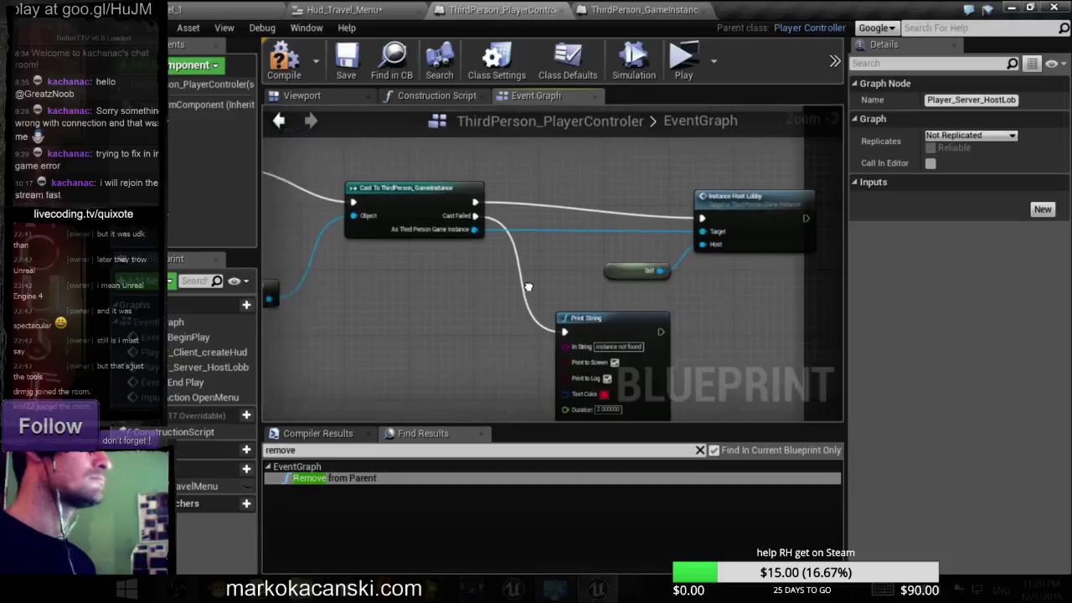
{"action": "right_click_drag", "start_coordinate": [528, 288], "coordinate": [510, 293]}
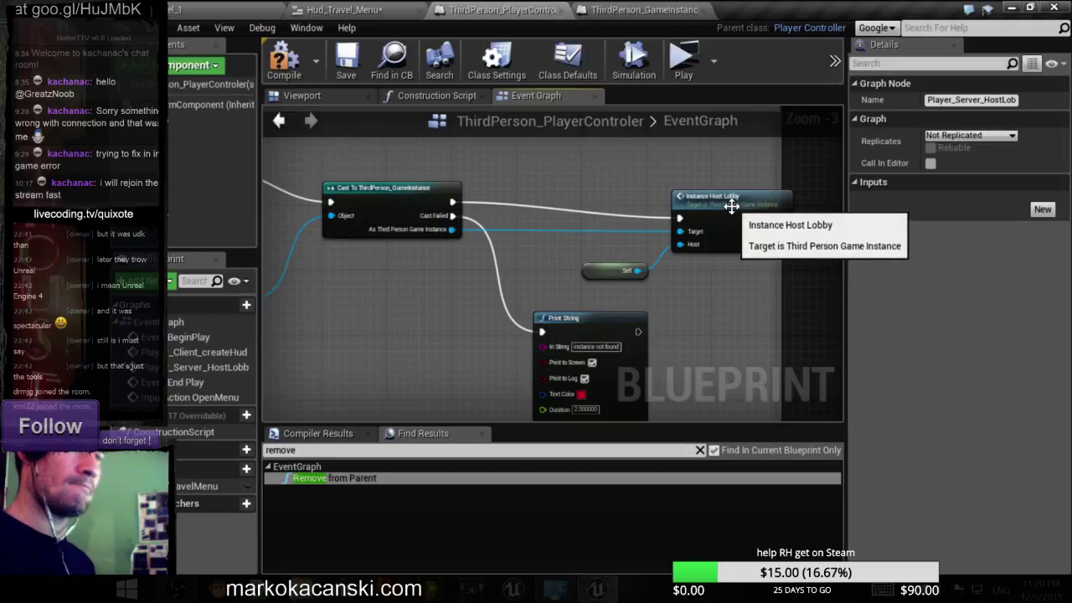
{"action": "scroll", "coordinate": [652, 276], "scroll_direction": "down", "scroll_amount": 3}
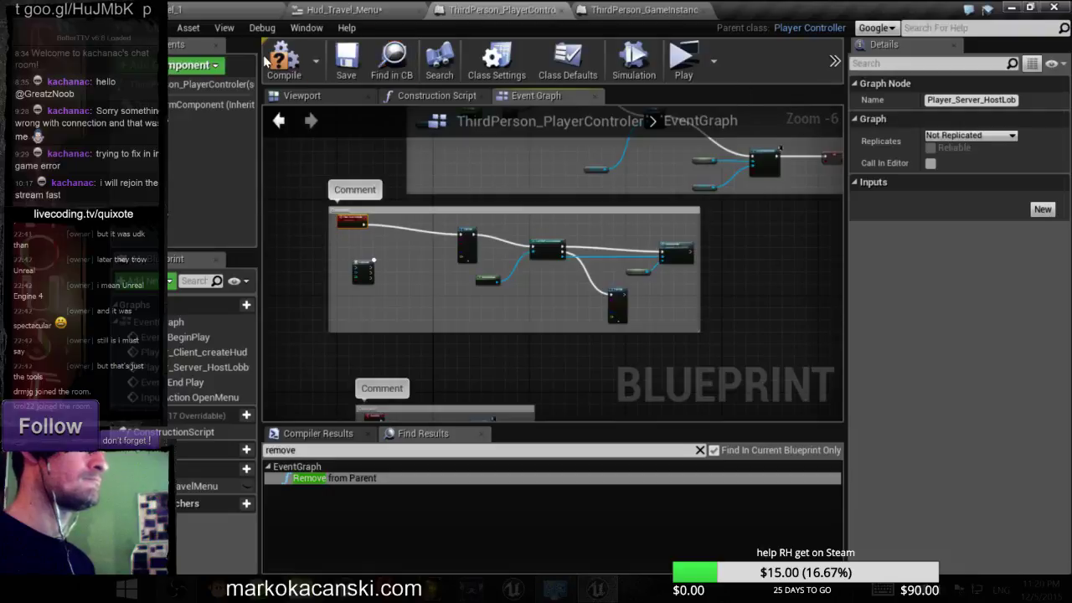
{"action": "left_click", "coordinate": [354, 60]}
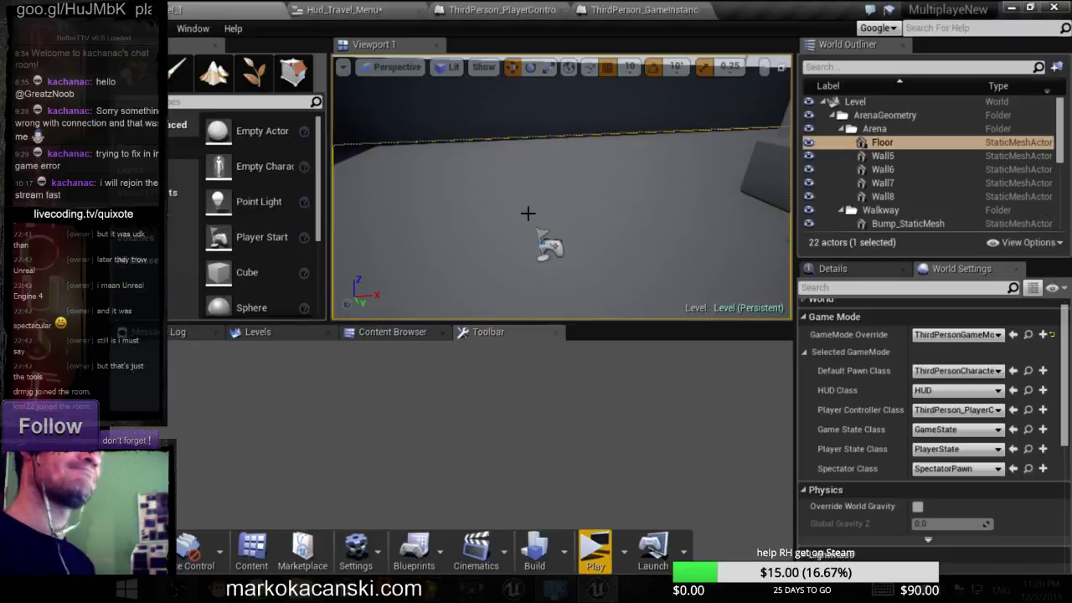
- Play-test Host Lobby from the server preview, which reports 'instance not found', then return to ThirdPerson_GameInstance
{"action": "left_click", "coordinate": [595, 549]}
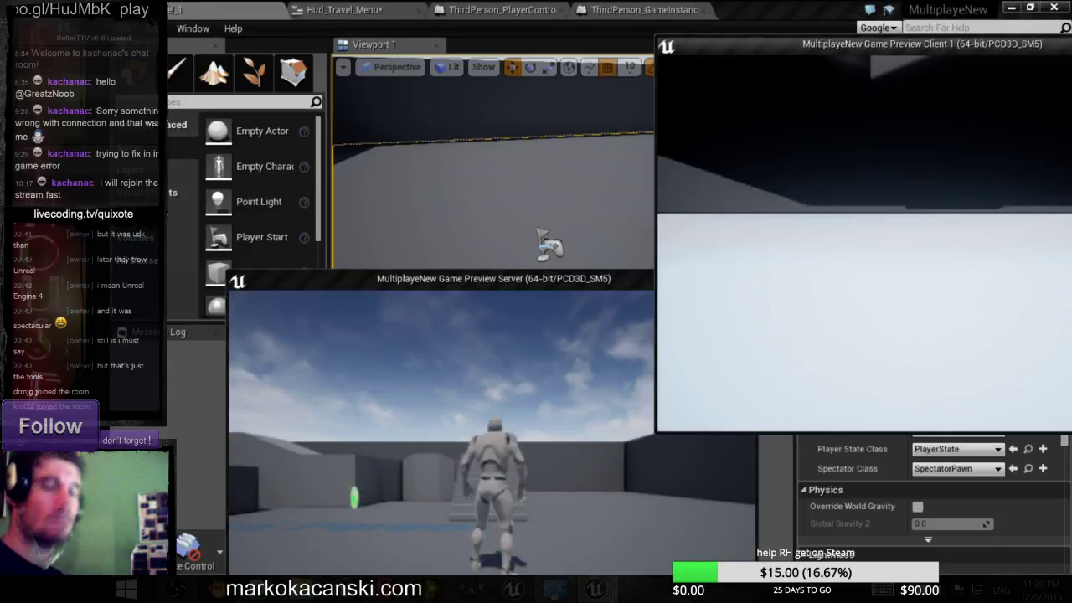
{"action": "key", "text": "alt+Tab"}
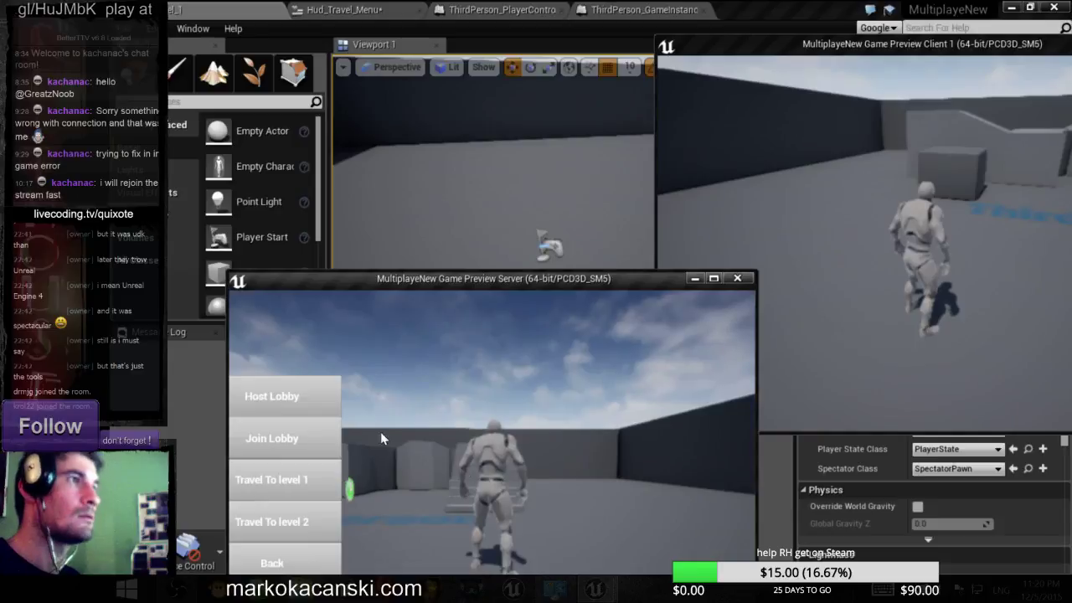
{"action": "left_click", "coordinate": [305, 398]}
{"action": "left_click", "coordinate": [305, 398]}
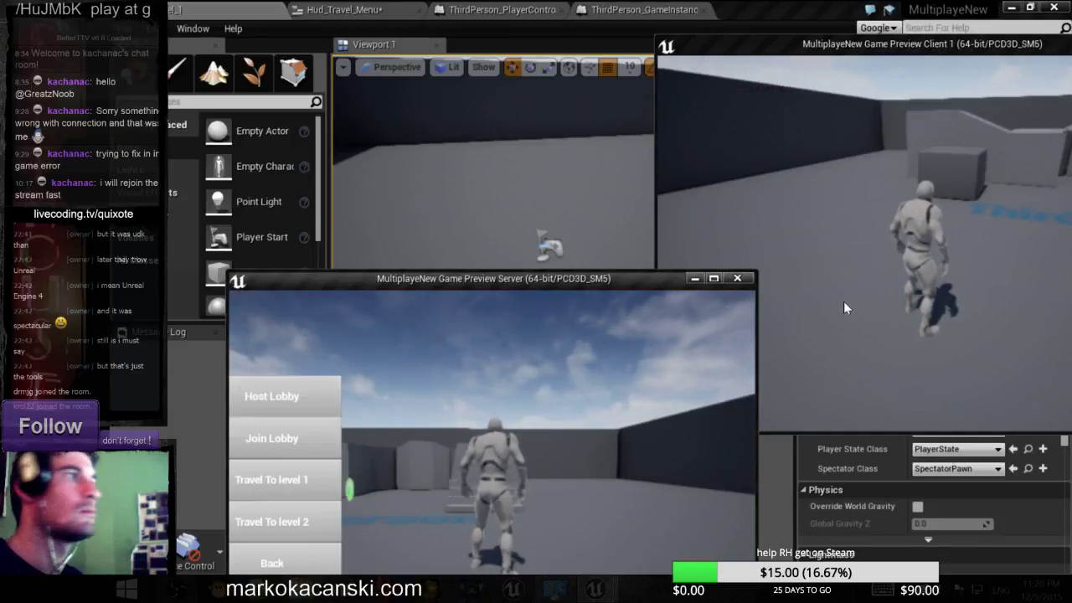
{"action": "left_click", "coordinate": [318, 393]}
{"action": "left_click", "coordinate": [318, 394]}
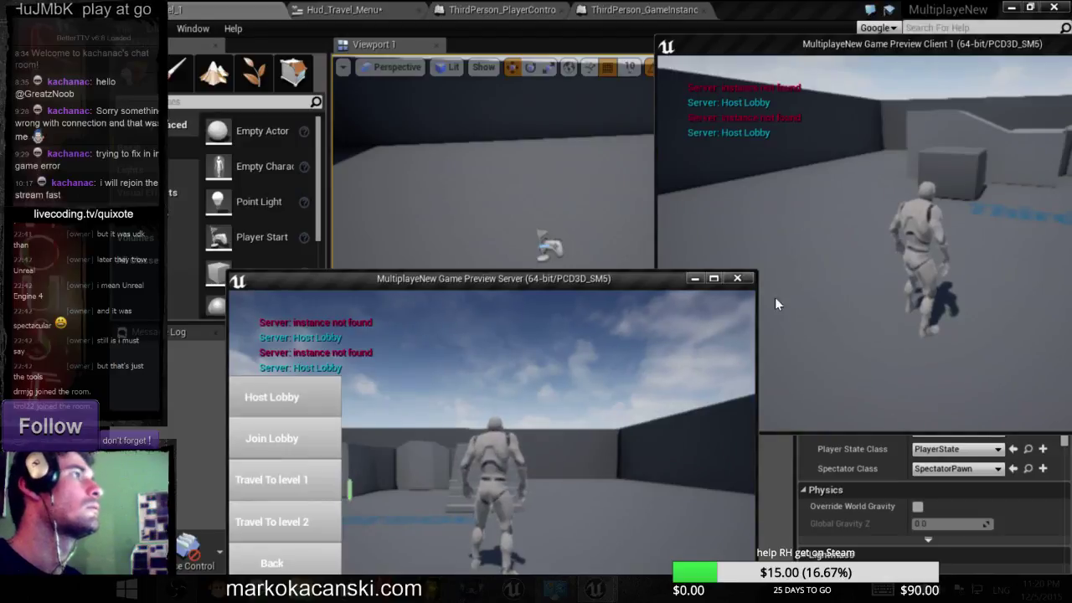
{"action": "left_click", "coordinate": [737, 278]}
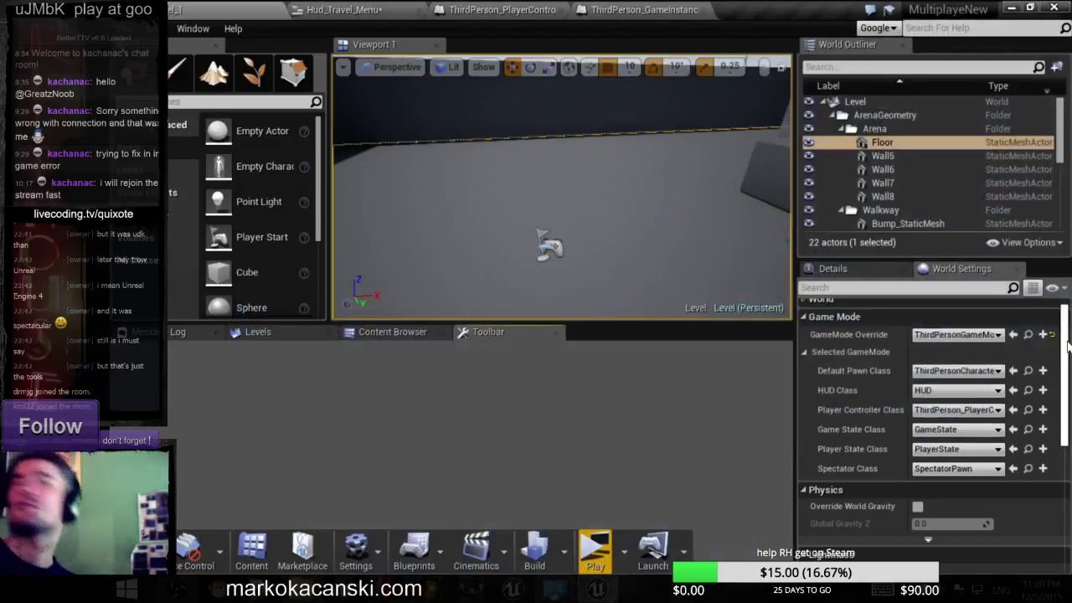
{"action": "left_click", "coordinate": [619, 10]}
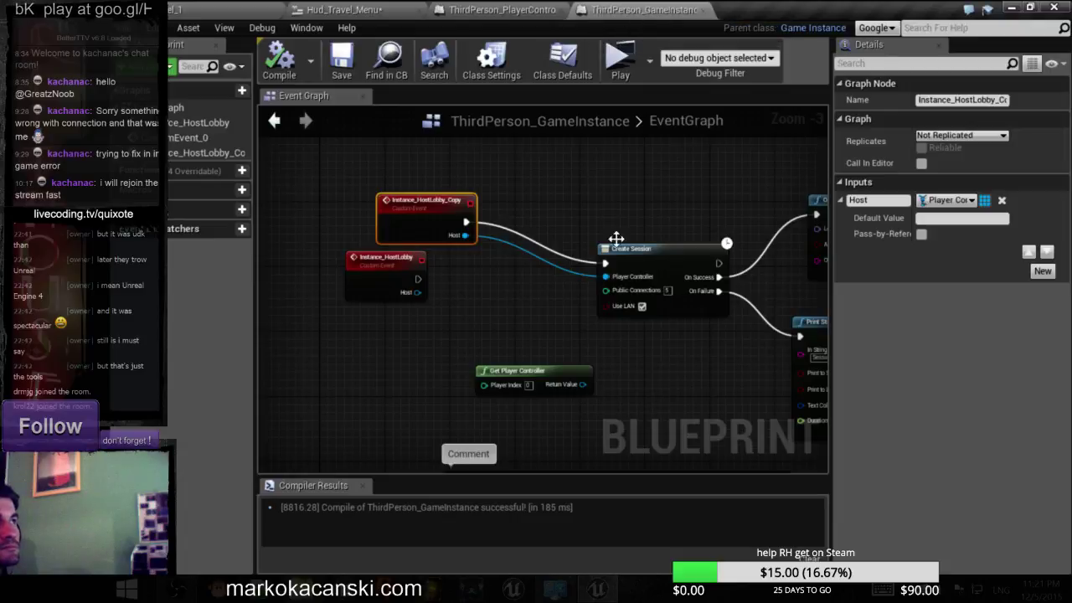
{"action": "scroll", "coordinate": [614, 201], "scroll_direction": "down", "scroll_amount": 1}
{"action": "scroll", "coordinate": [614, 196], "scroll_direction": "down", "scroll_amount": 1}
{"action": "scroll", "coordinate": [667, 286], "scroll_direction": "up", "scroll_amount": 1}
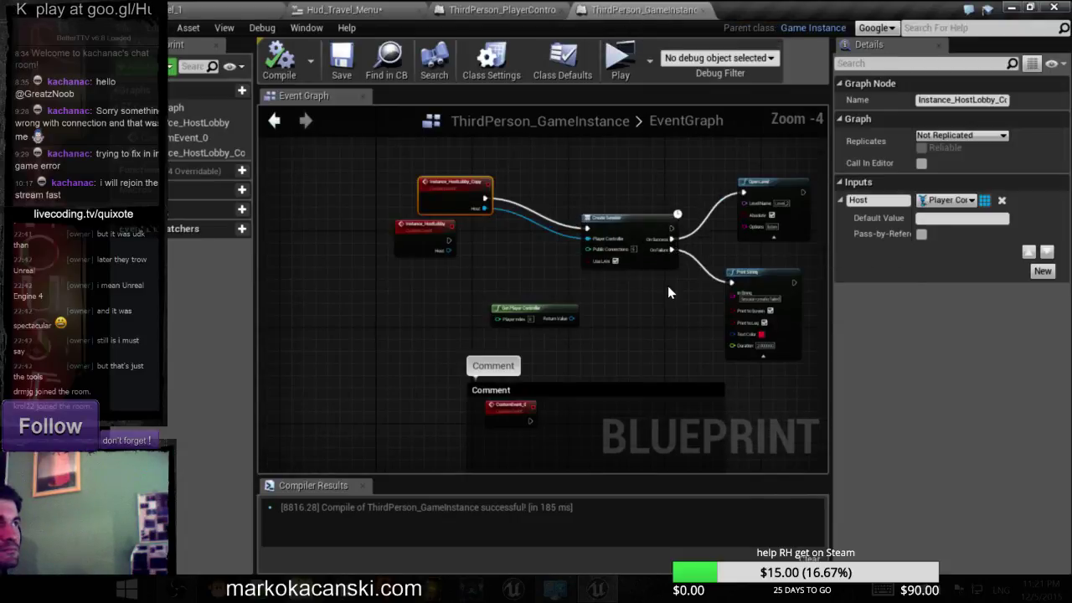
{"action": "right_click_drag", "start_coordinate": [667, 292], "coordinate": [597, 302]}
{"action": "scroll", "coordinate": [579, 278], "scroll_direction": "up", "scroll_amount": 3}
{"action": "scroll", "coordinate": [578, 278], "scroll_direction": "down", "scroll_amount": 3}
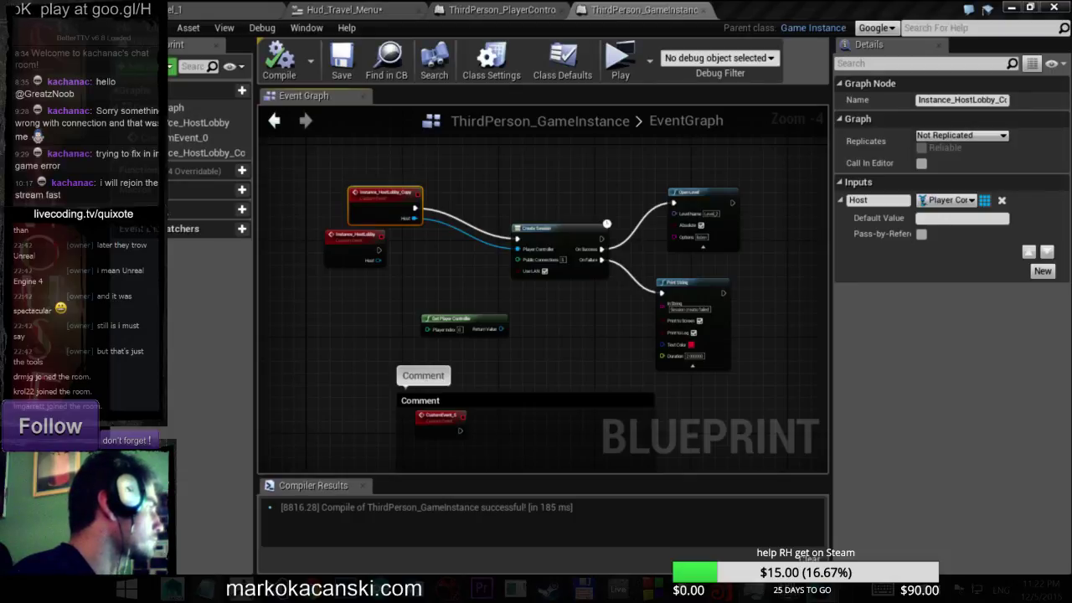
- Open ThirdPersonGameInstance.uasset from Downloads in Notepad to inspect its raw contents, then close Notepad
{"action": "key", "text": "alt+Tab"}
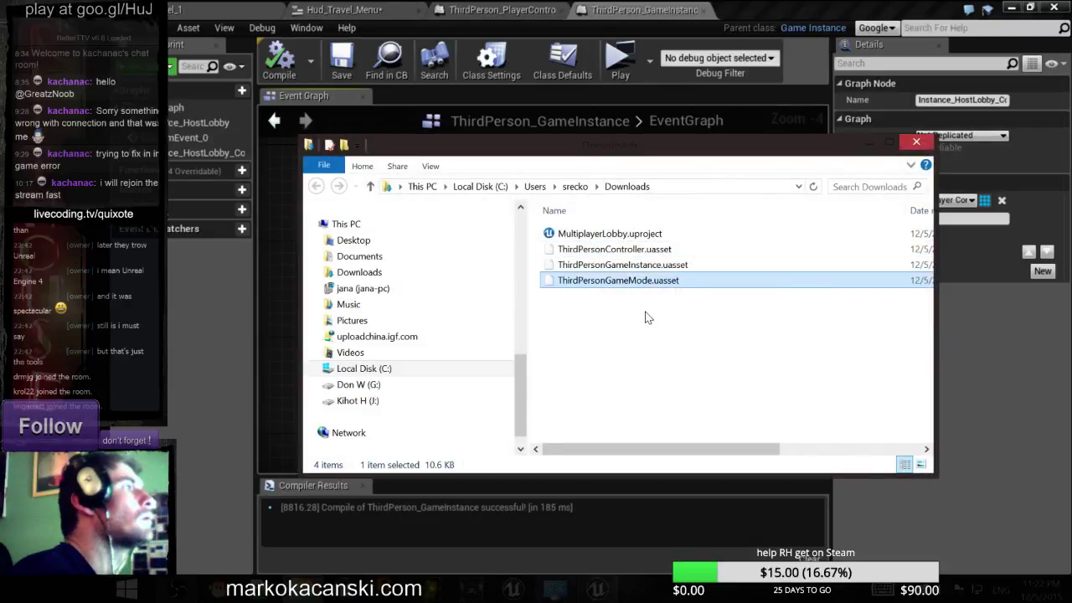
{"action": "left_click_drag", "start_coordinate": [645, 314], "coordinate": [603, 248]}
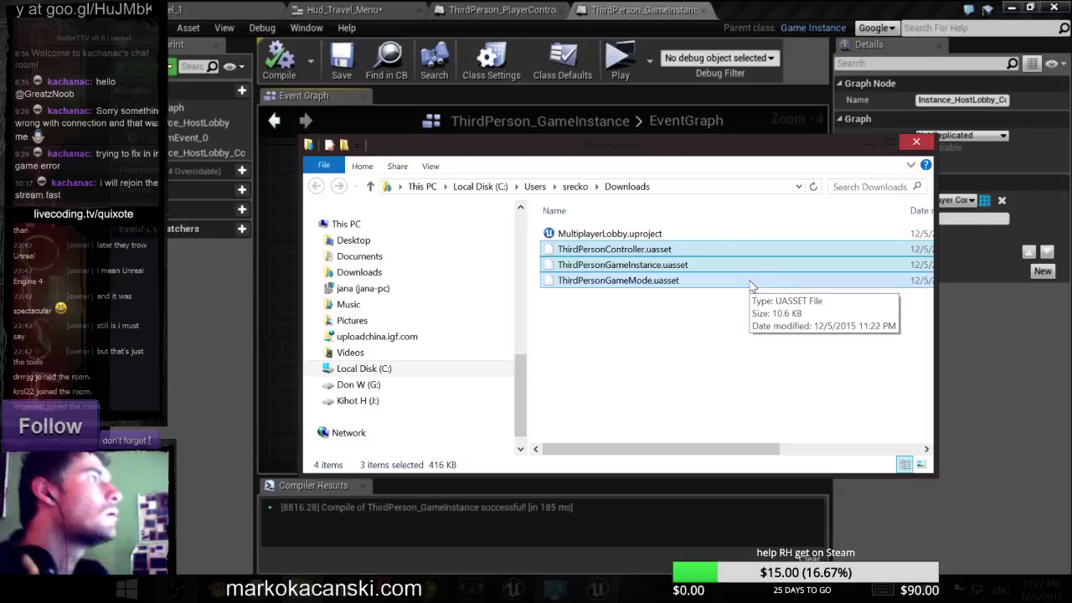
{"action": "left_click", "coordinate": [672, 306]}
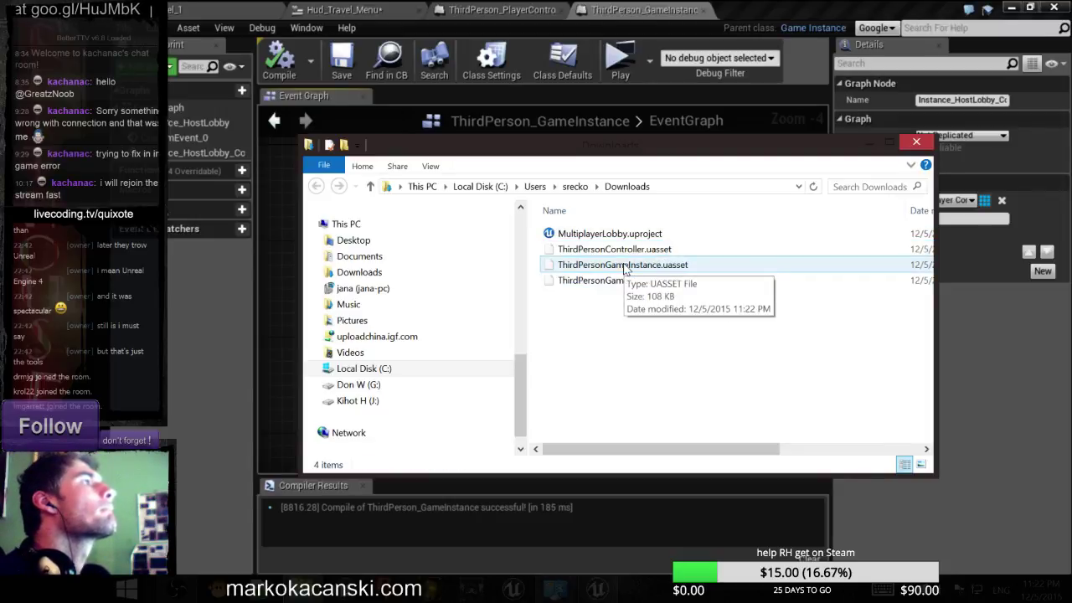
{"action": "left_click", "coordinate": [624, 266]}
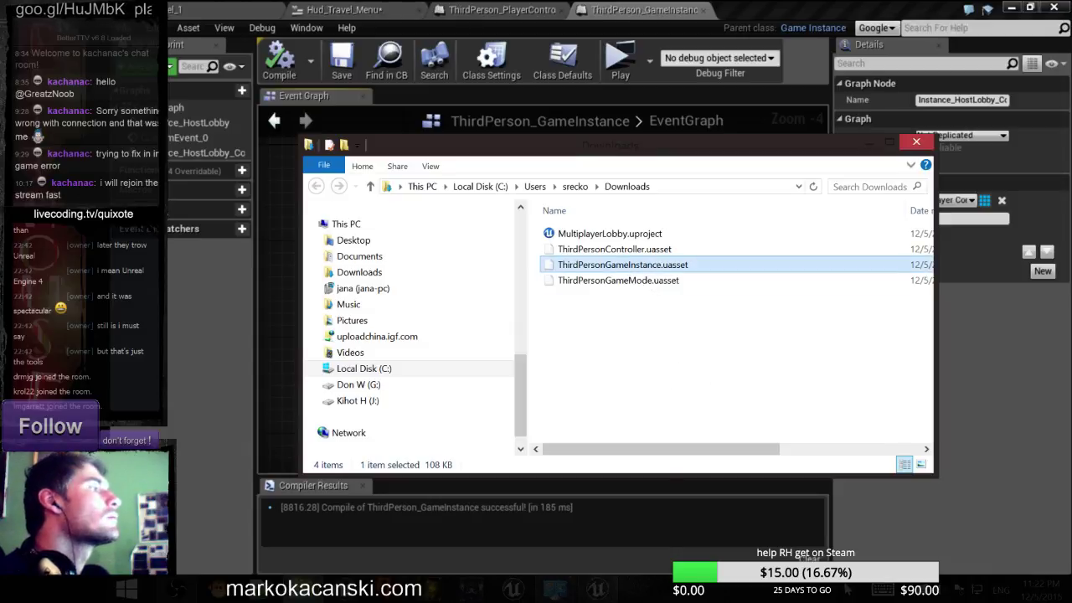
{"action": "mouse_move", "coordinate": [219, 586]}
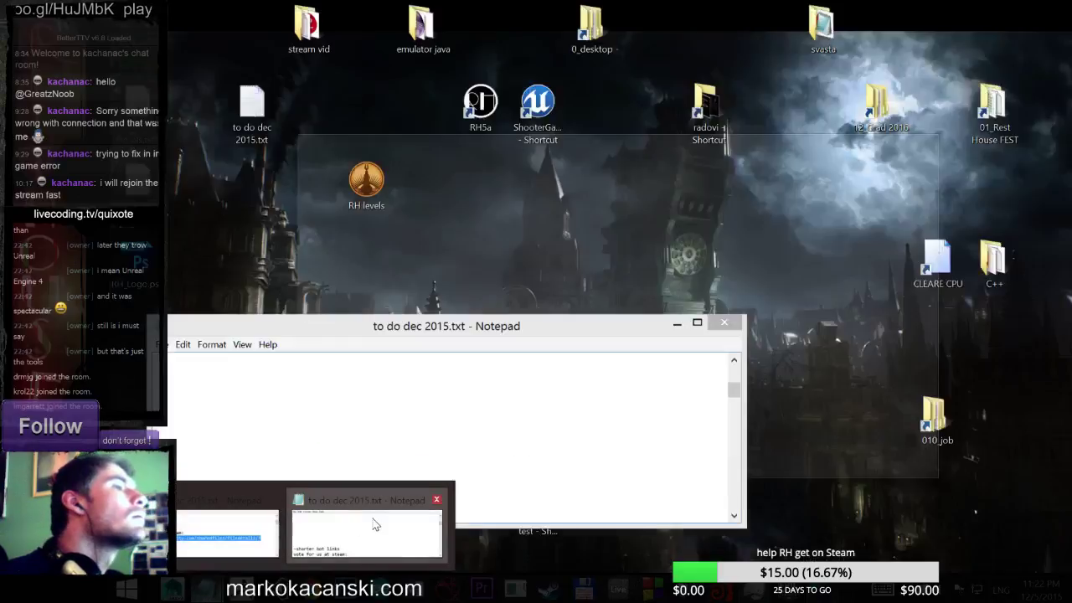
{"action": "left_click", "coordinate": [375, 524]}
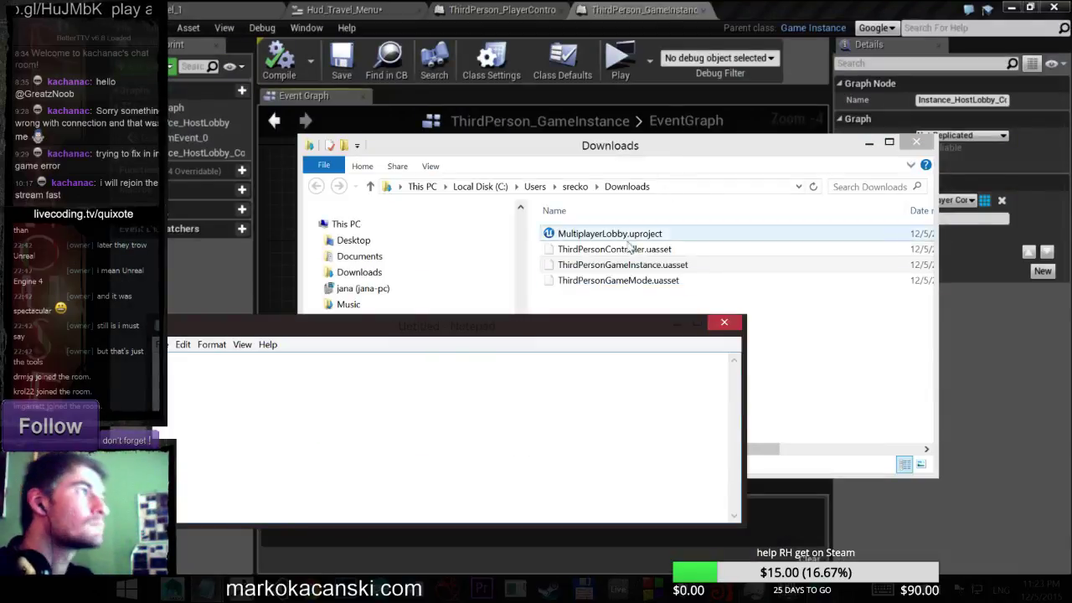
{"action": "left_click_drag", "start_coordinate": [602, 265], "coordinate": [275, 489]}
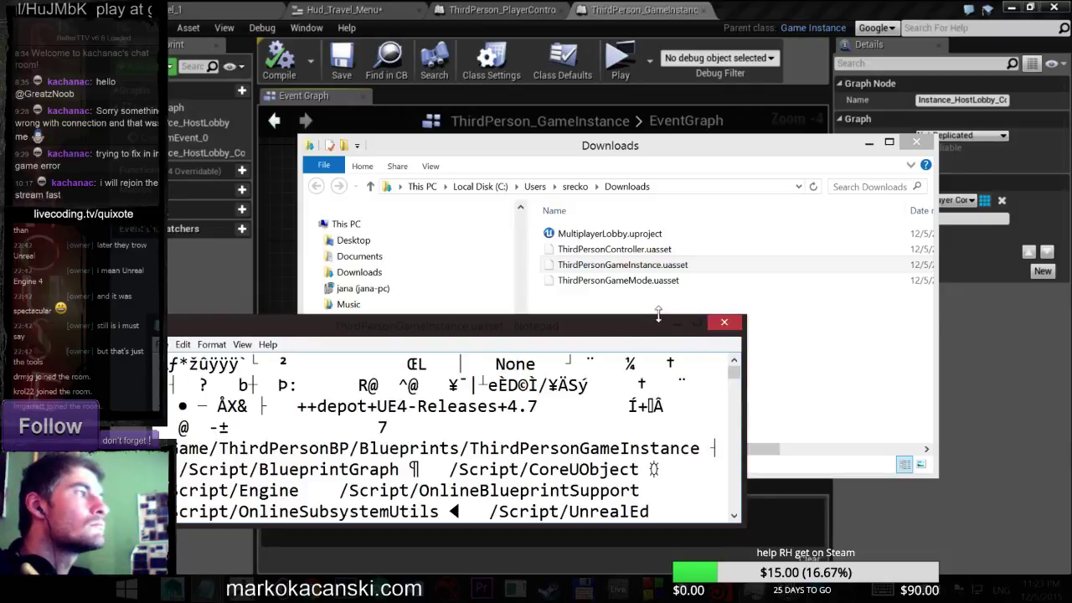
{"action": "left_click", "coordinate": [698, 323]}
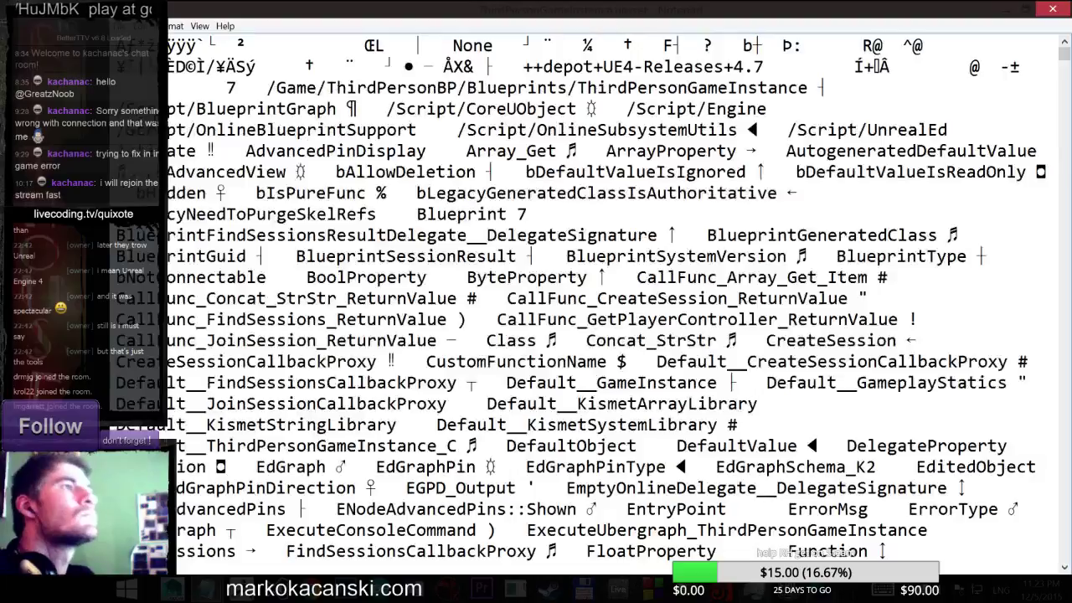
{"action": "left_click", "coordinate": [1053, 8]}
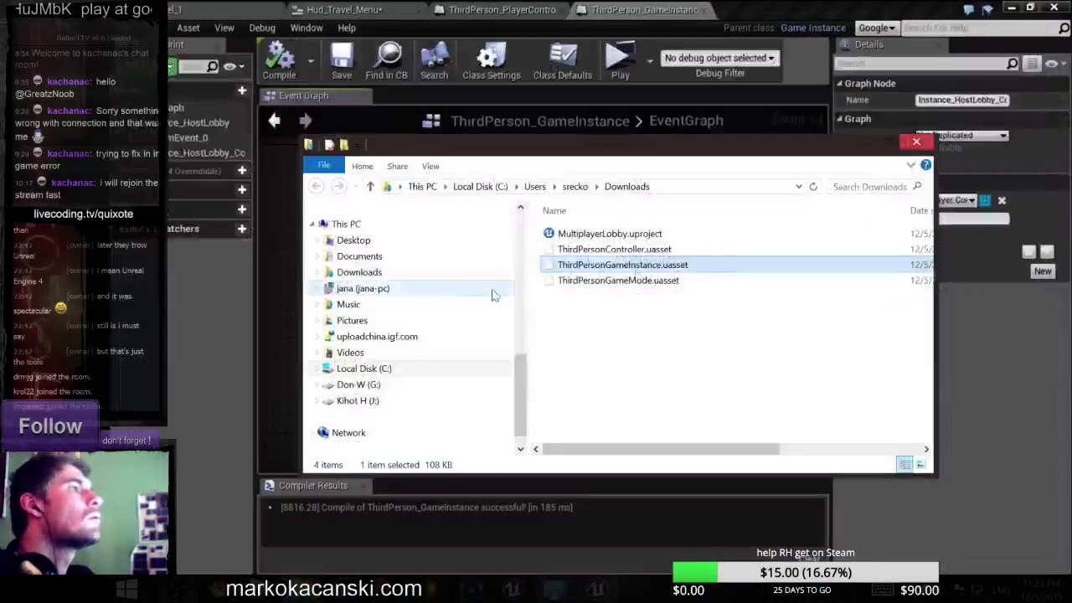
- Rename the game instance and game mode files to ThirdPersonGameInstanceOther.uasset and ThirdPersonGameModeOther.uasset
{"action": "left_click", "coordinate": [658, 266]}
{"action": "left_click", "coordinate": [658, 264]}
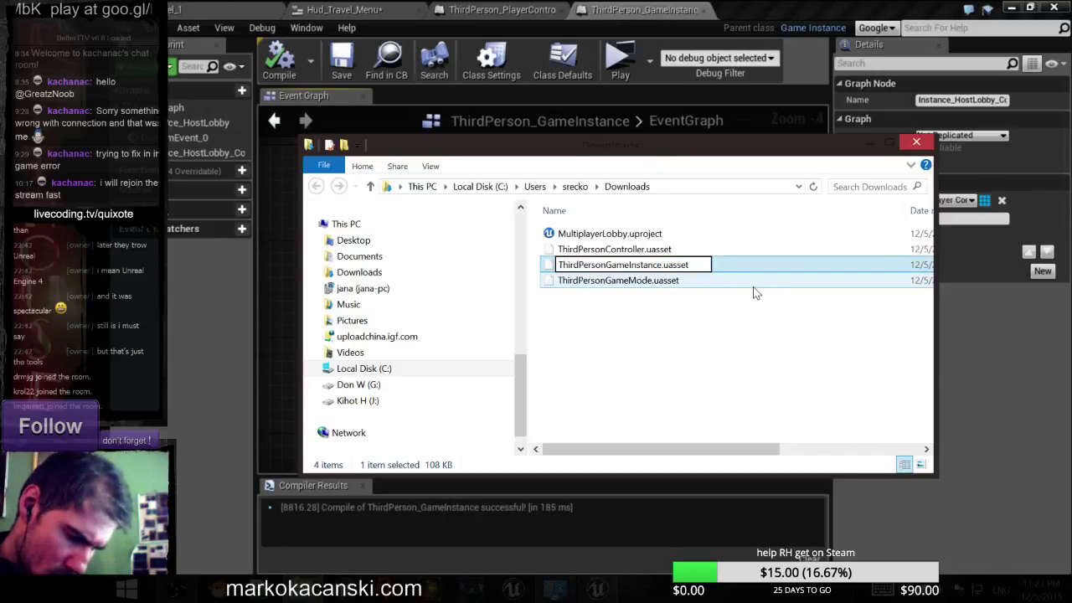
{"action": "type", "text": "Other"}
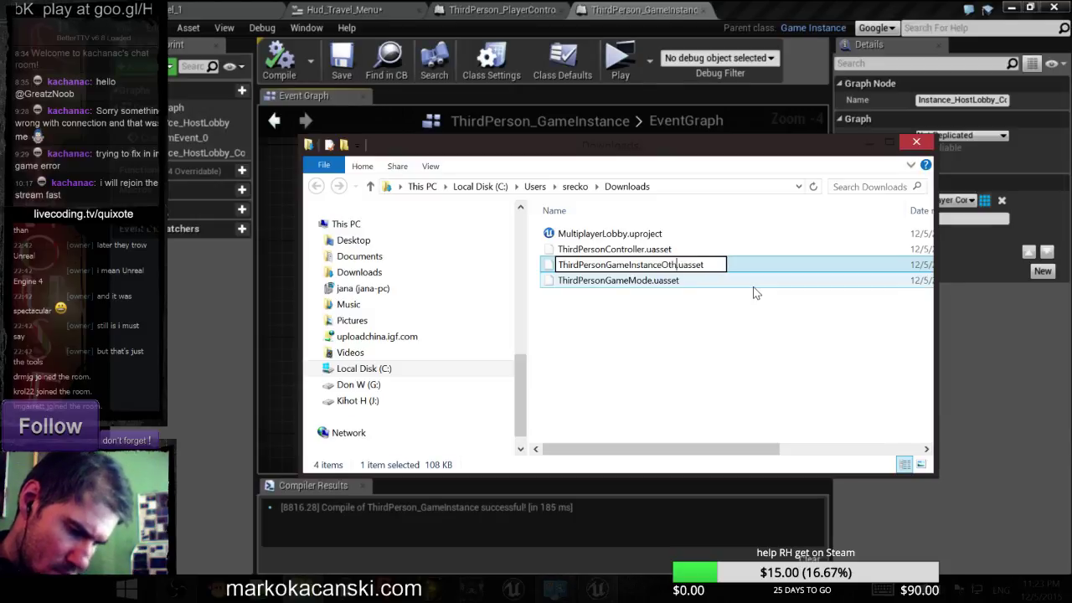
{"action": "key", "text": "Return"}
{"action": "left_click", "coordinate": [753, 286]}
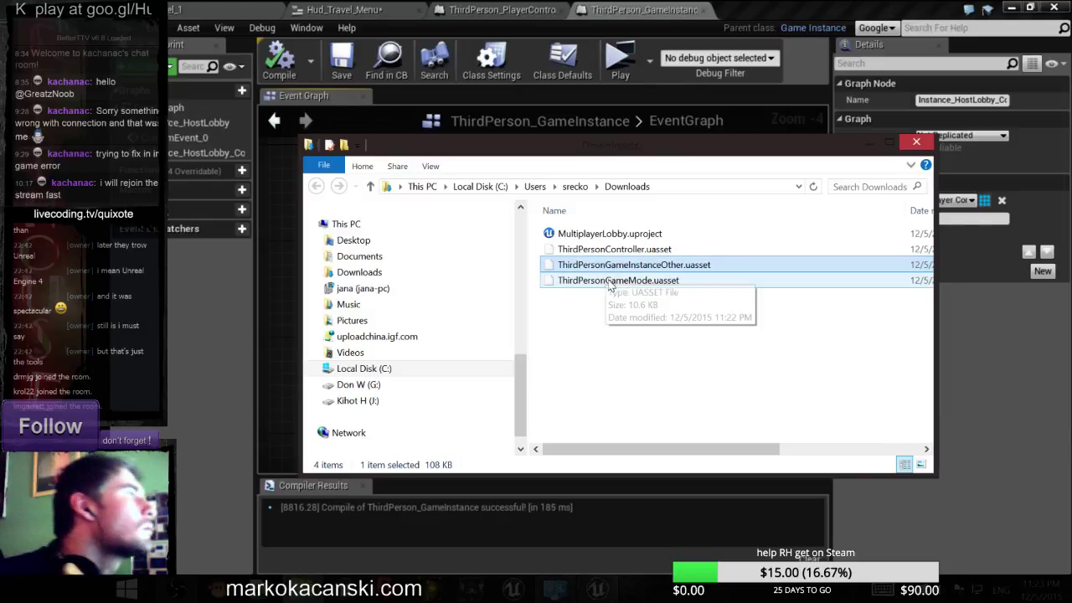
{"action": "left_click", "coordinate": [638, 289]}
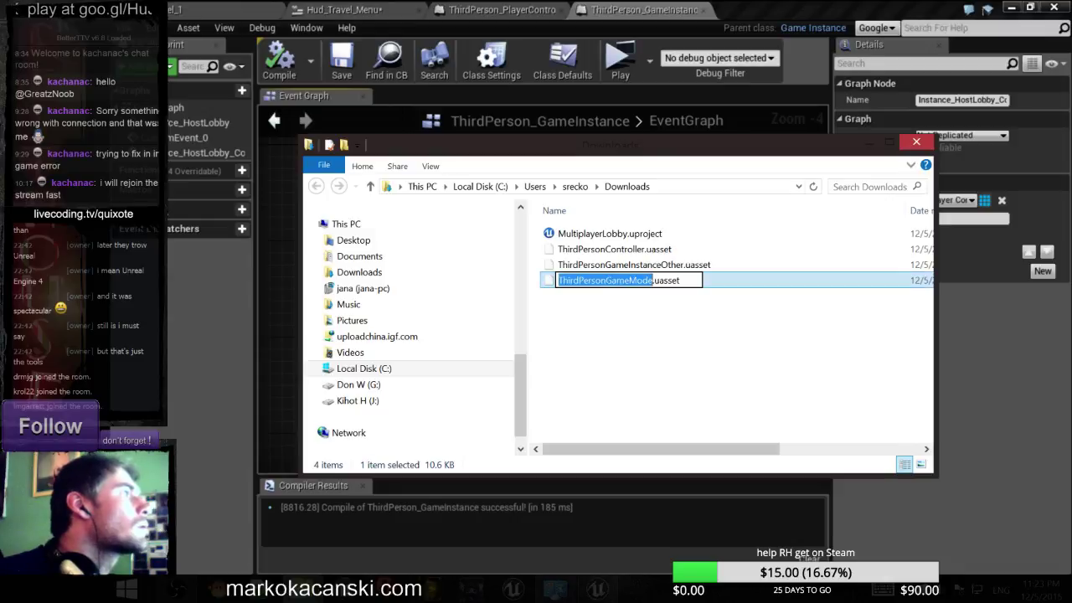
{"action": "key", "text": "Right"}
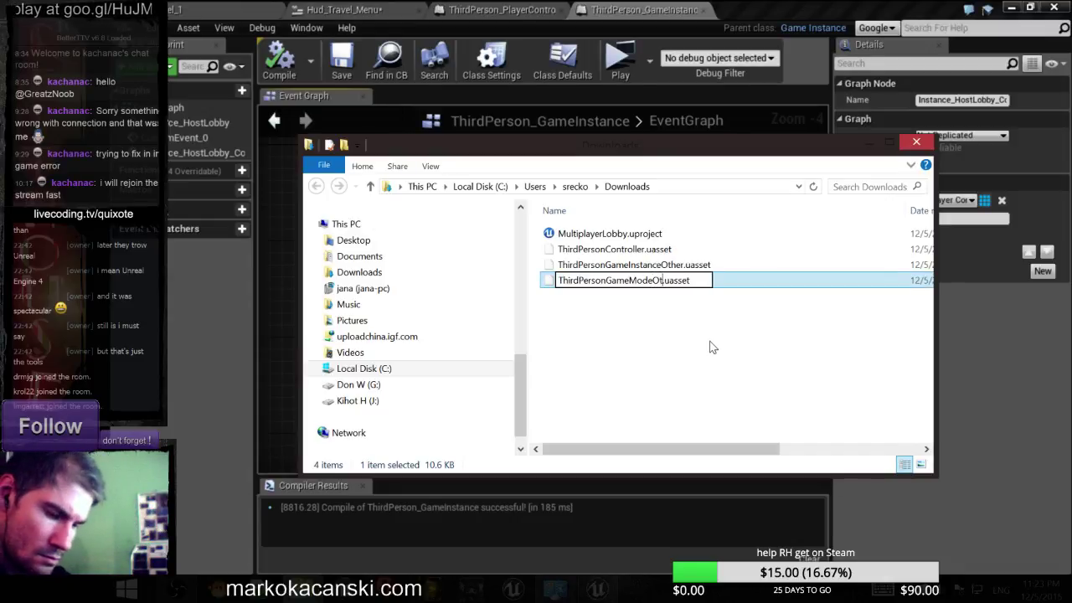
{"action": "type", "text": "her"}
{"action": "key", "text": "Return"}
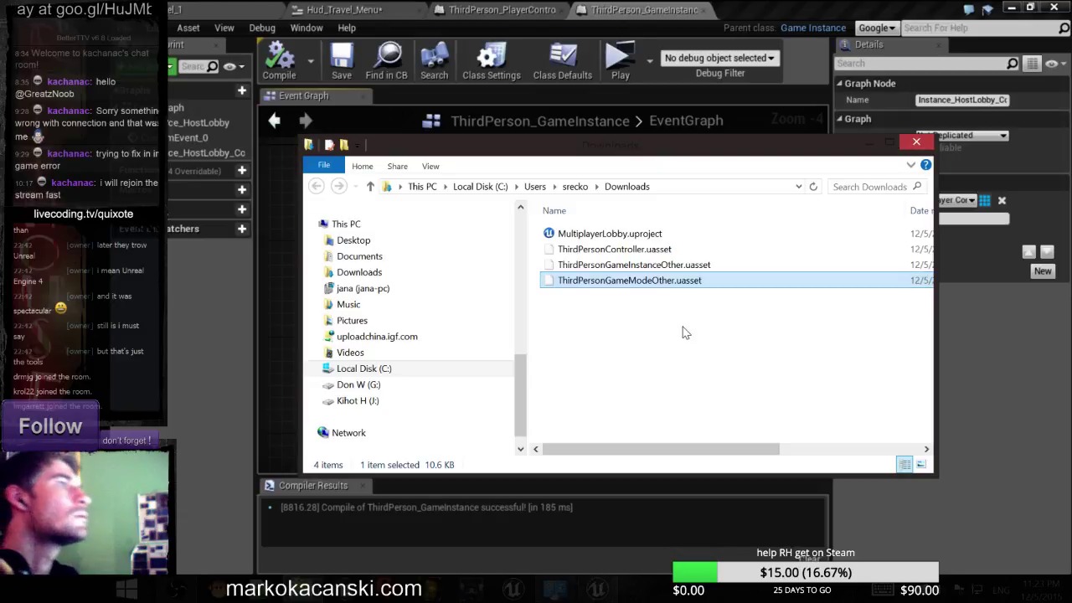
- Rename ThirdPersonController.uasset to ThirdPersonControllerOther.uasset and select all three Other files
{"action": "left_click", "coordinate": [645, 251]}
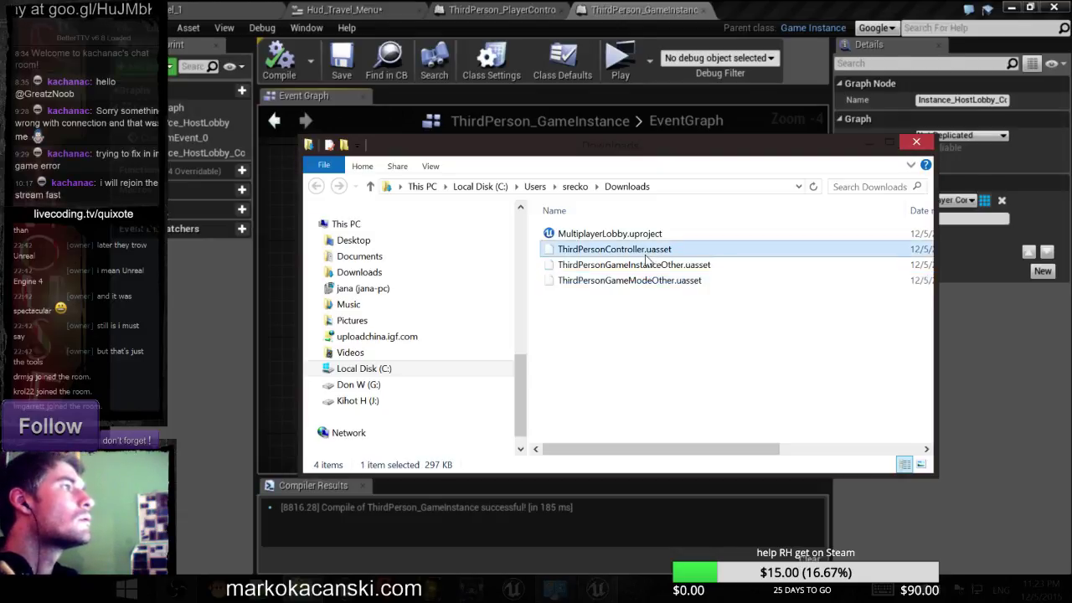
{"action": "key", "text": "F2"}
{"action": "key", "text": "Right"}
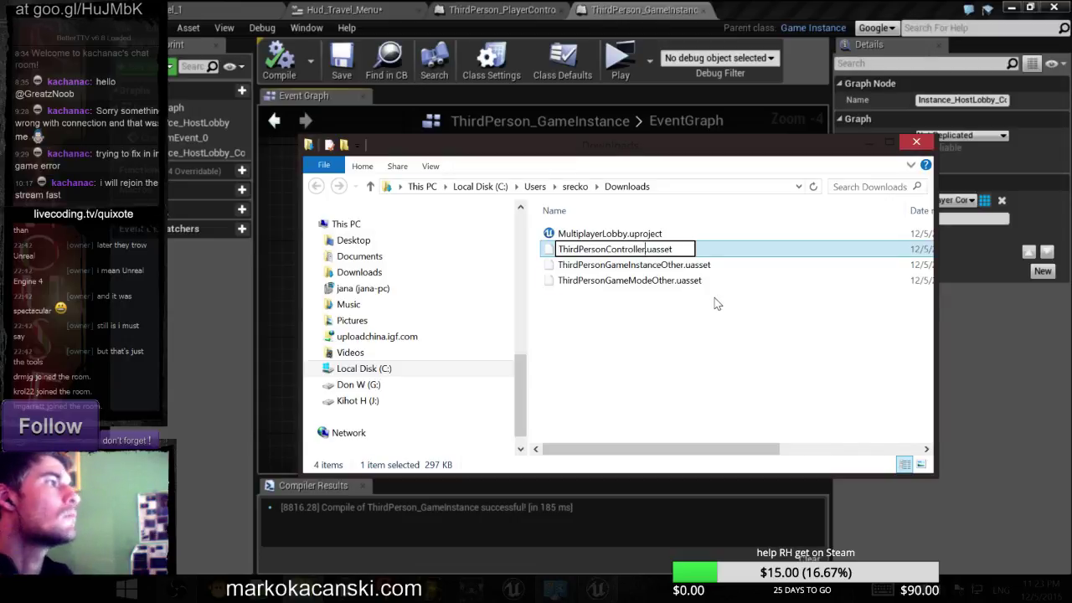
{"action": "type", "text": "Other"}
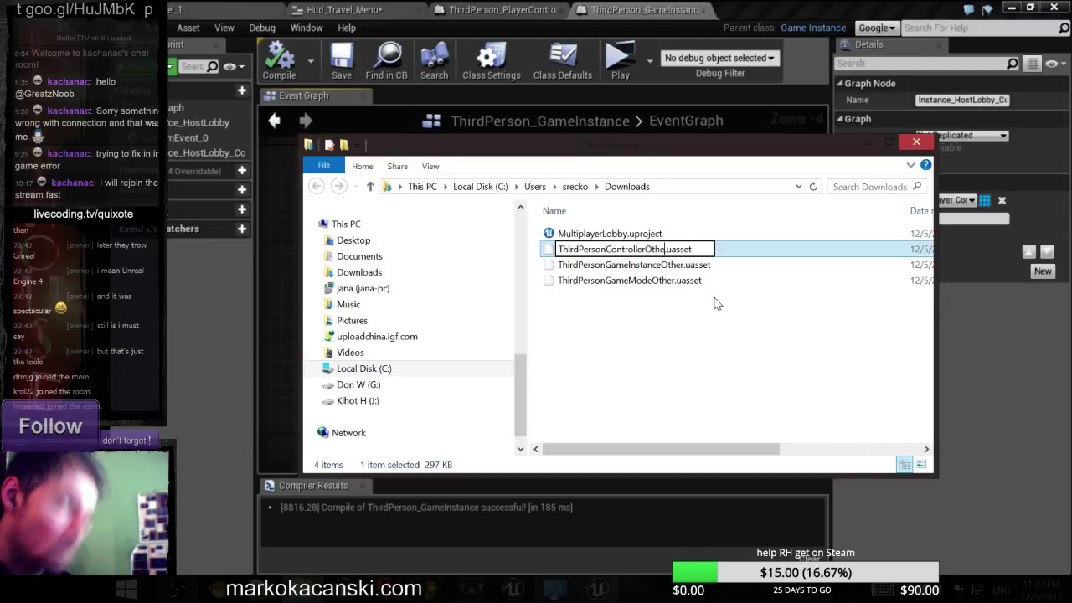
{"action": "key", "text": "Return"}
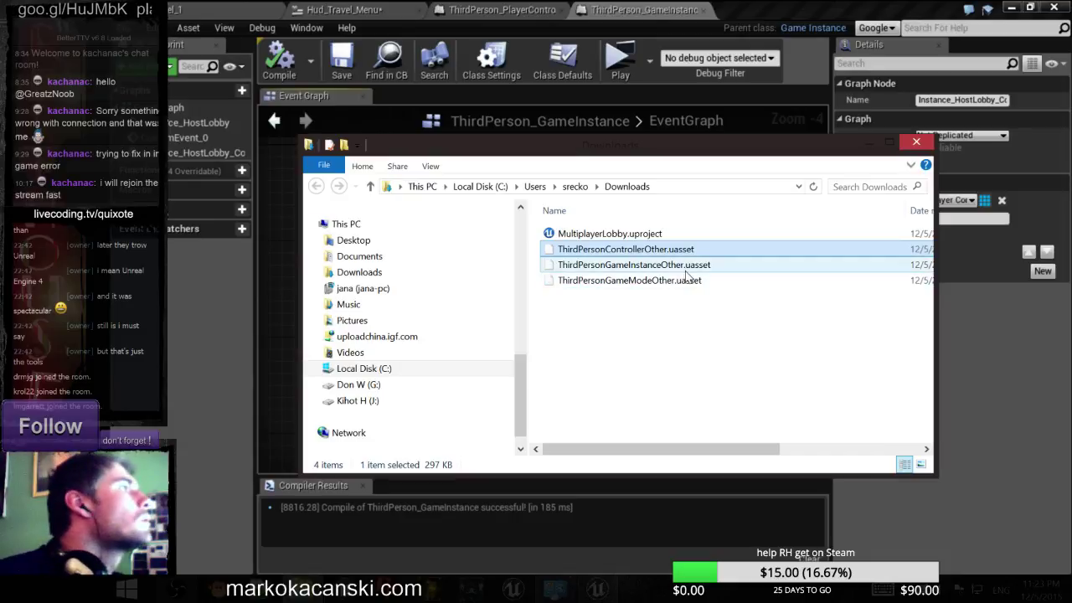
{"action": "left_click", "coordinate": [685, 268], "text": "ctrl"}
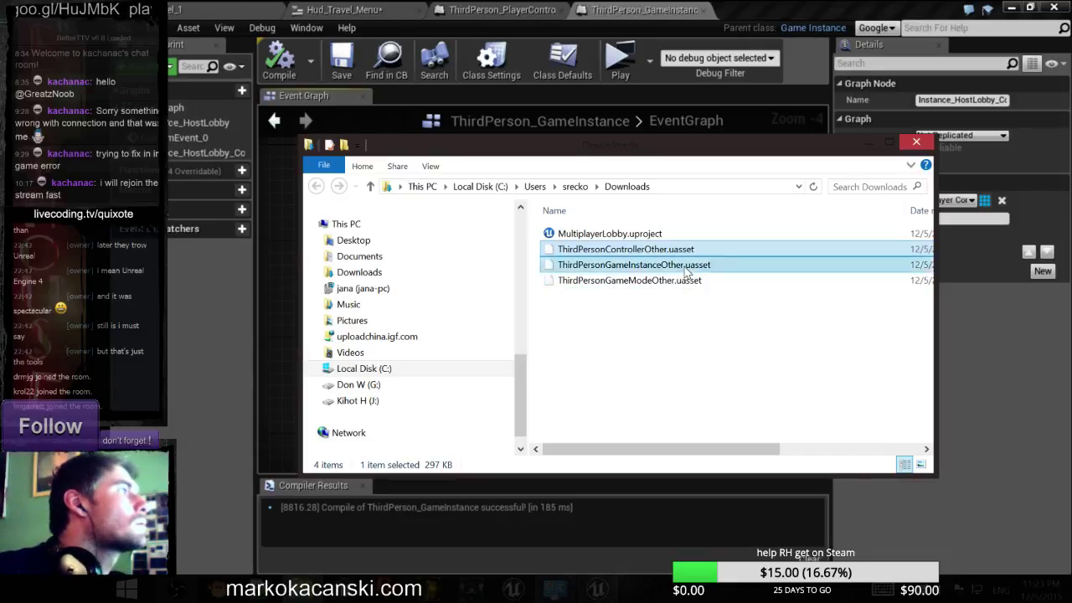
{"action": "left_click_drag", "start_coordinate": [703, 318], "coordinate": [650, 254]}
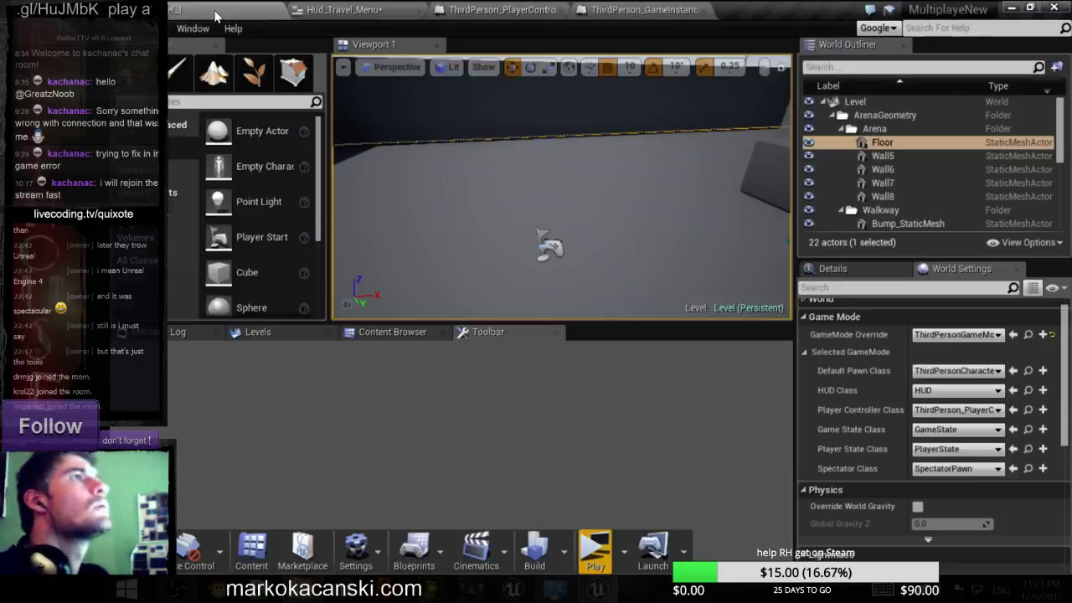
- Browse the Content Browser folder tree to the 01_Interface folder
{"action": "left_click", "coordinate": [180, 9]}
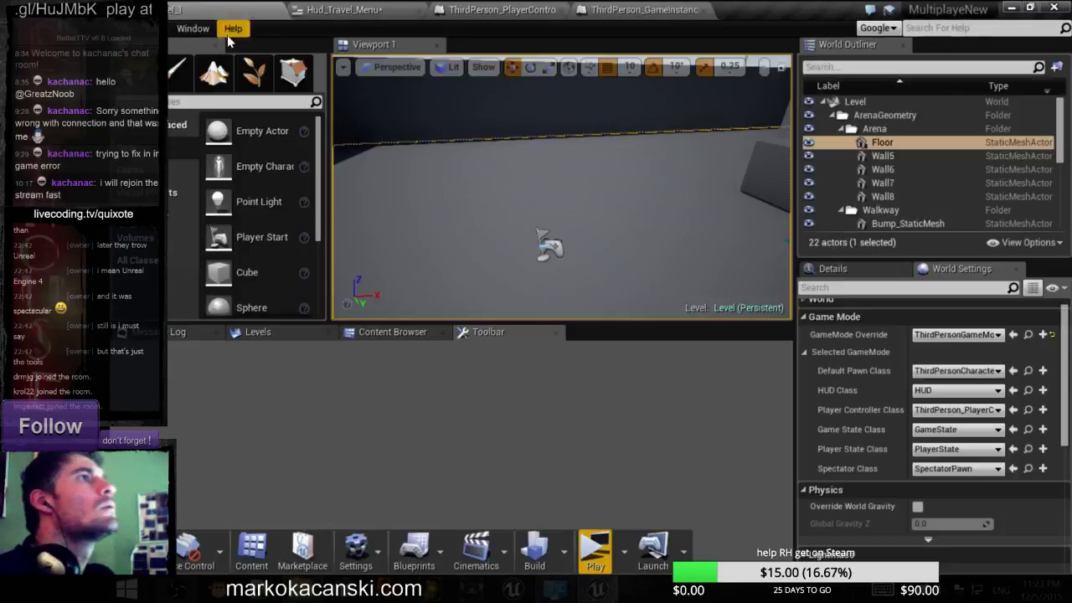
{"action": "left_click", "coordinate": [403, 331]}
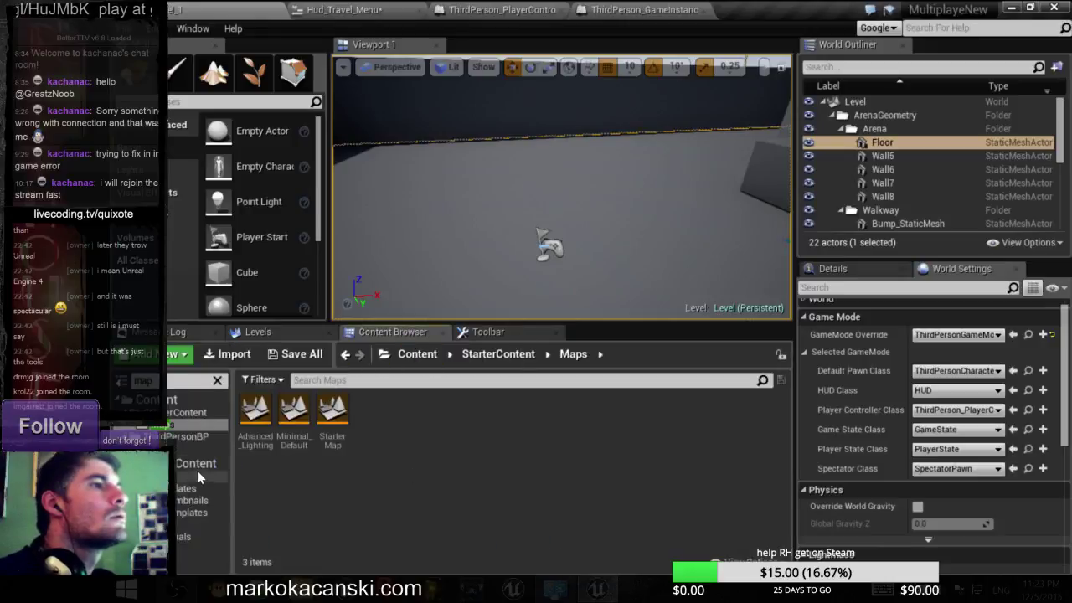
{"action": "left_click", "coordinate": [169, 401]}
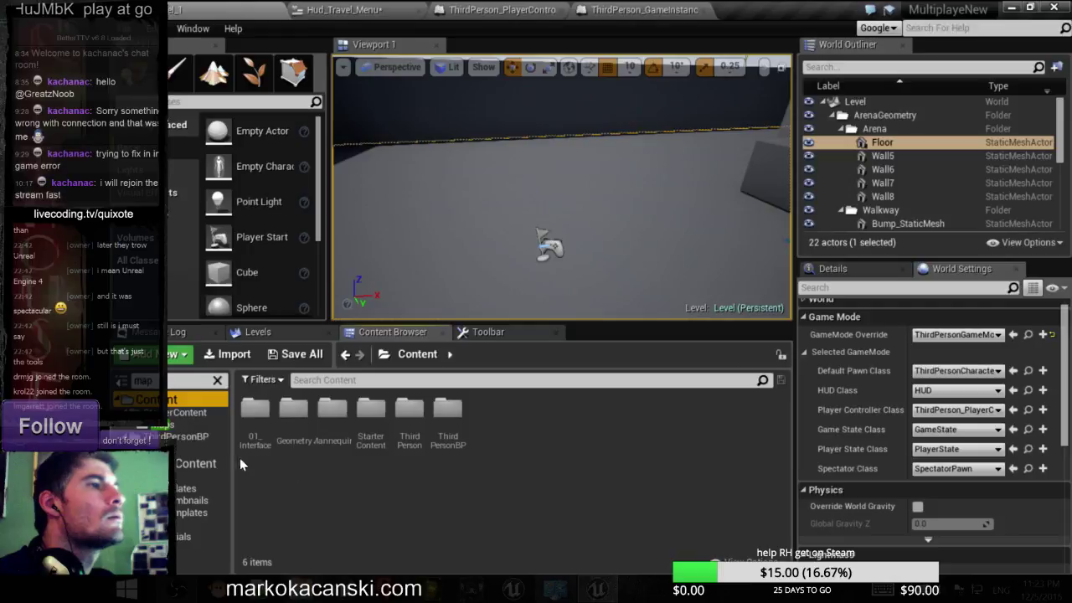
{"action": "left_click", "coordinate": [125, 425]}
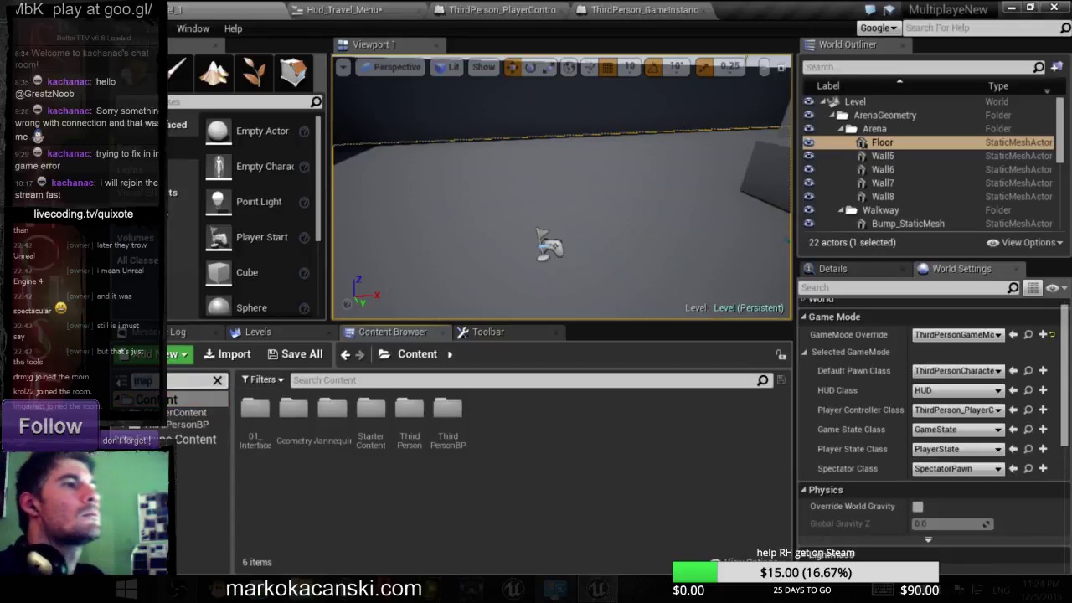
{"action": "left_click", "coordinate": [216, 380]}
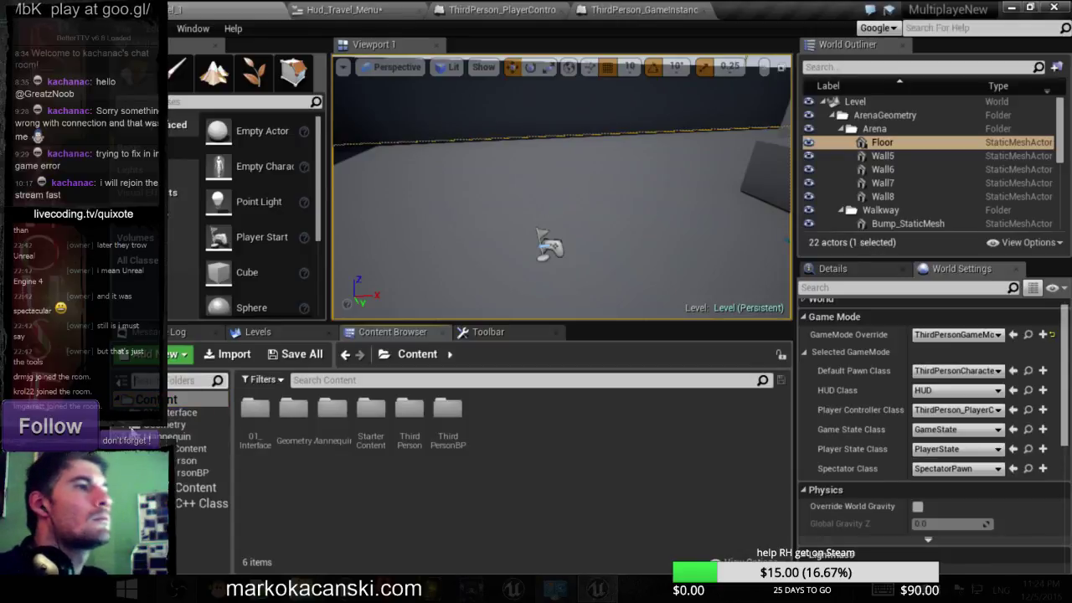
{"action": "left_click", "coordinate": [196, 472]}
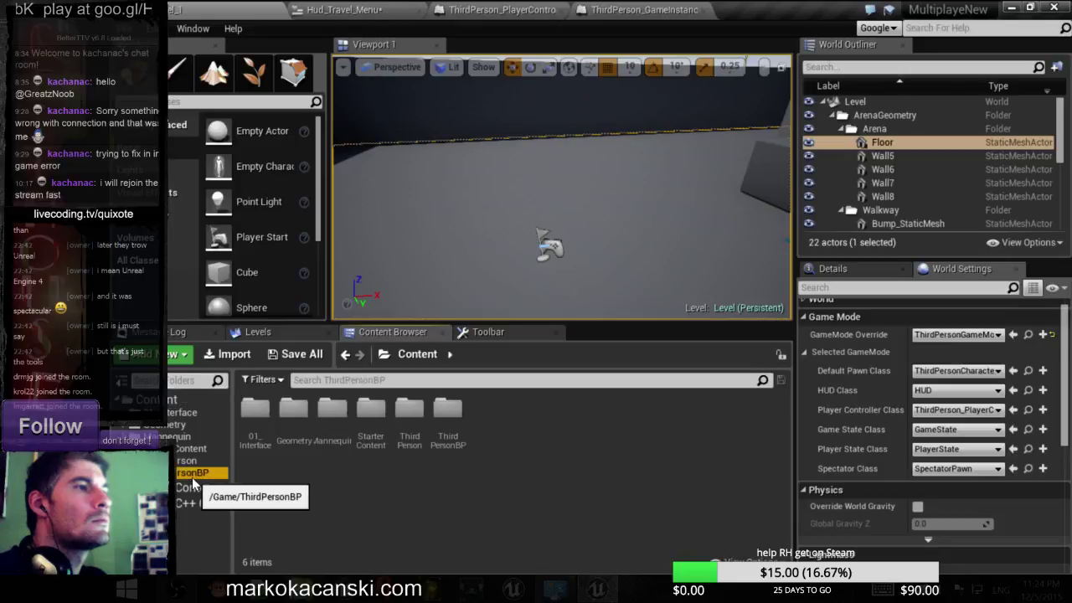
{"action": "left_click", "coordinate": [184, 412]}
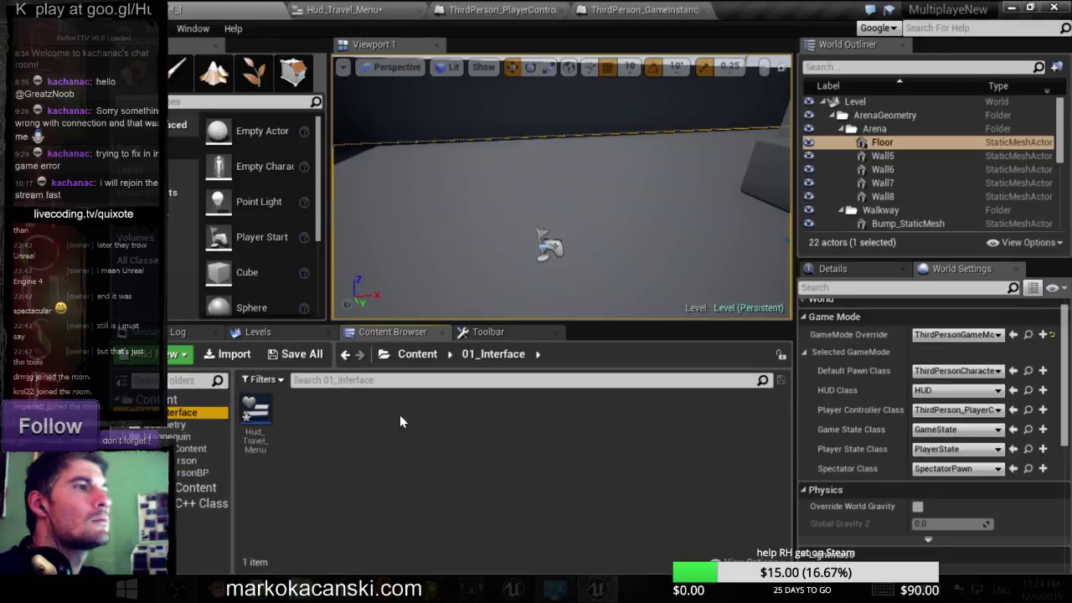
{"action": "left_click", "coordinate": [188, 474]}
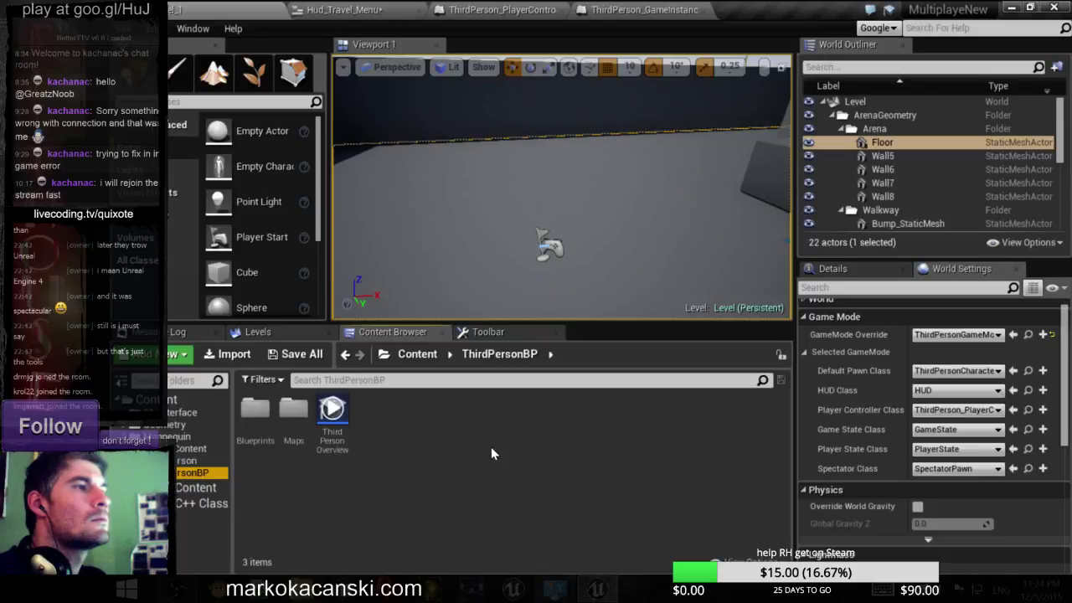
{"action": "left_click", "coordinate": [184, 413]}
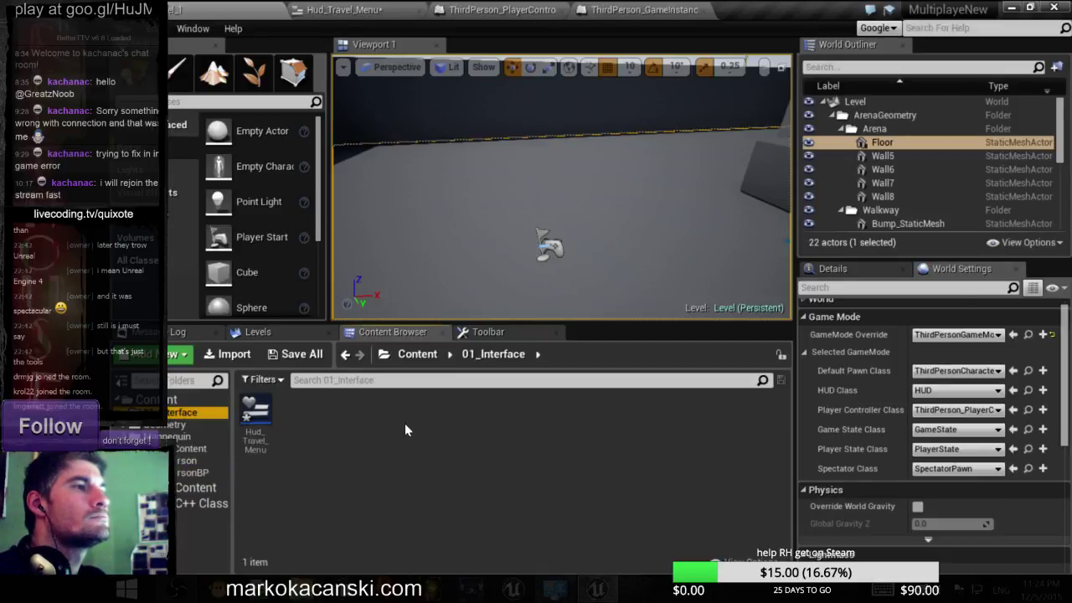
- Create a new folder named 01_Other inside 01_Interface
{"action": "right_click", "coordinate": [407, 418]}
{"action": "left_click", "coordinate": [453, 152]}
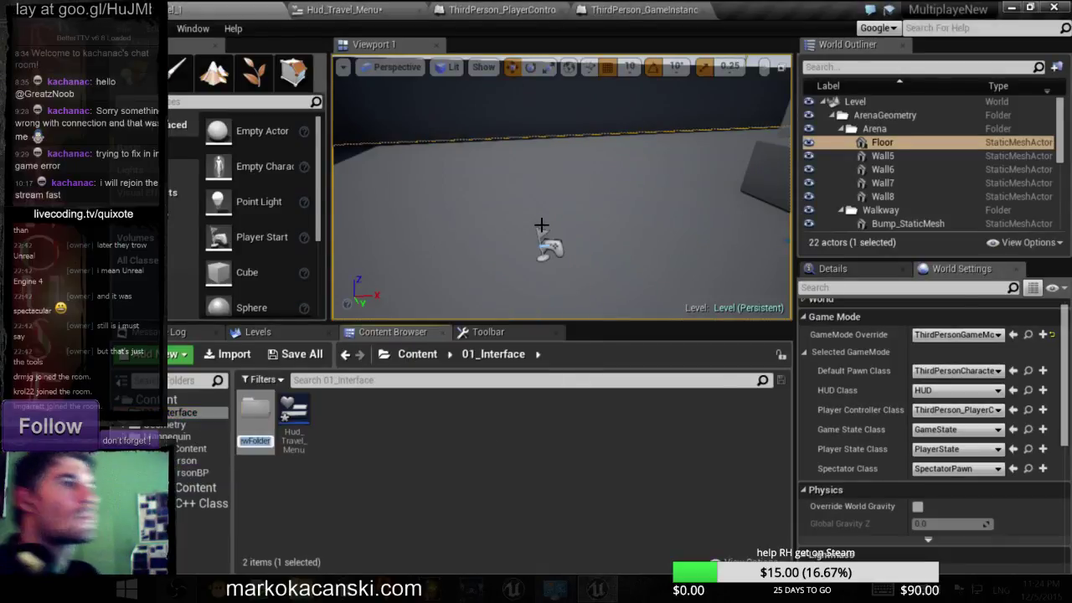
{"action": "type", "text": "01_"}
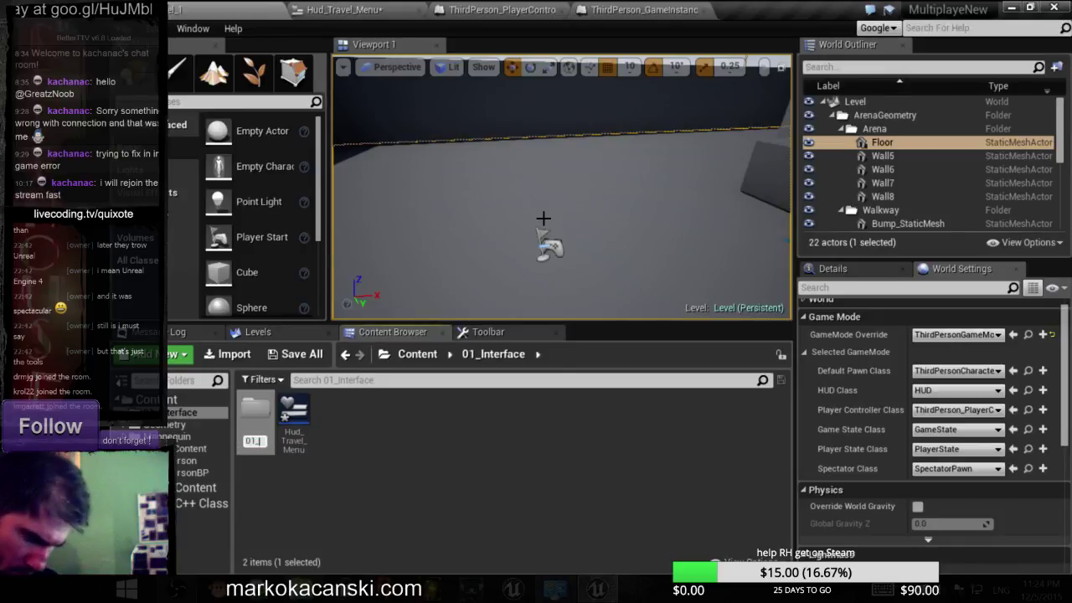
{"action": "type", "text": "0ther"}
{"action": "key", "text": "Return"}
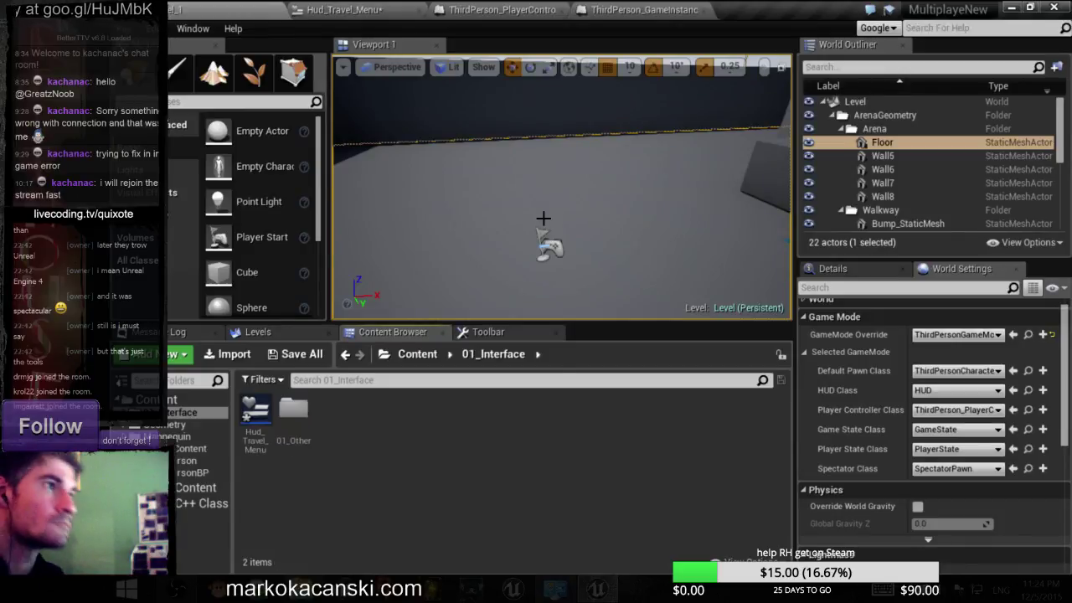
{"action": "right_click", "coordinate": [305, 408]}
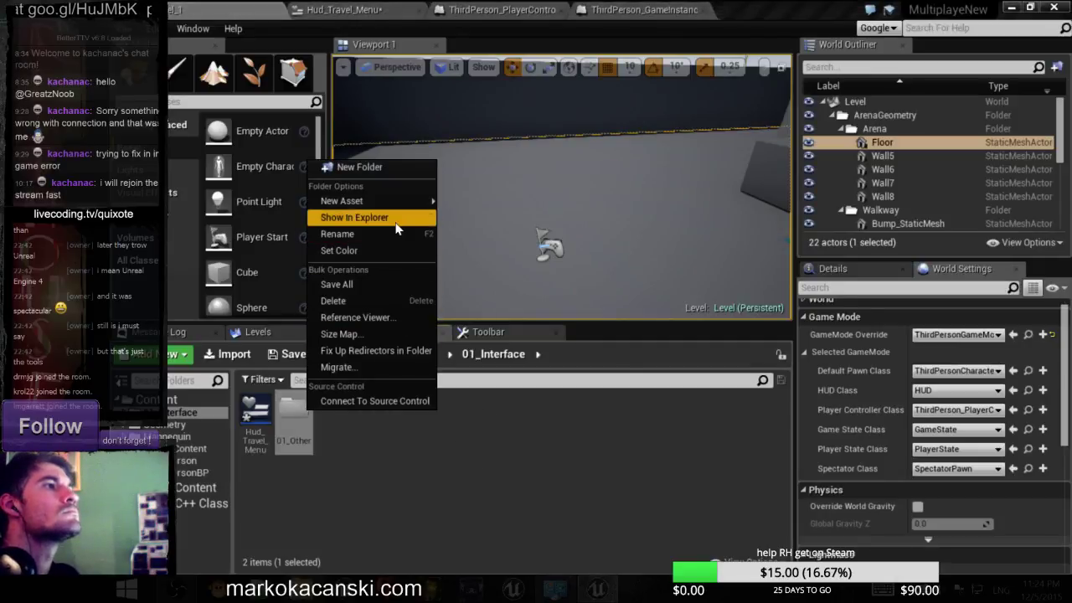
- Show 01_Other in Explorer, paste the three Other .uasset files into it, and return to Unreal
{"action": "left_click", "coordinate": [492, 270]}
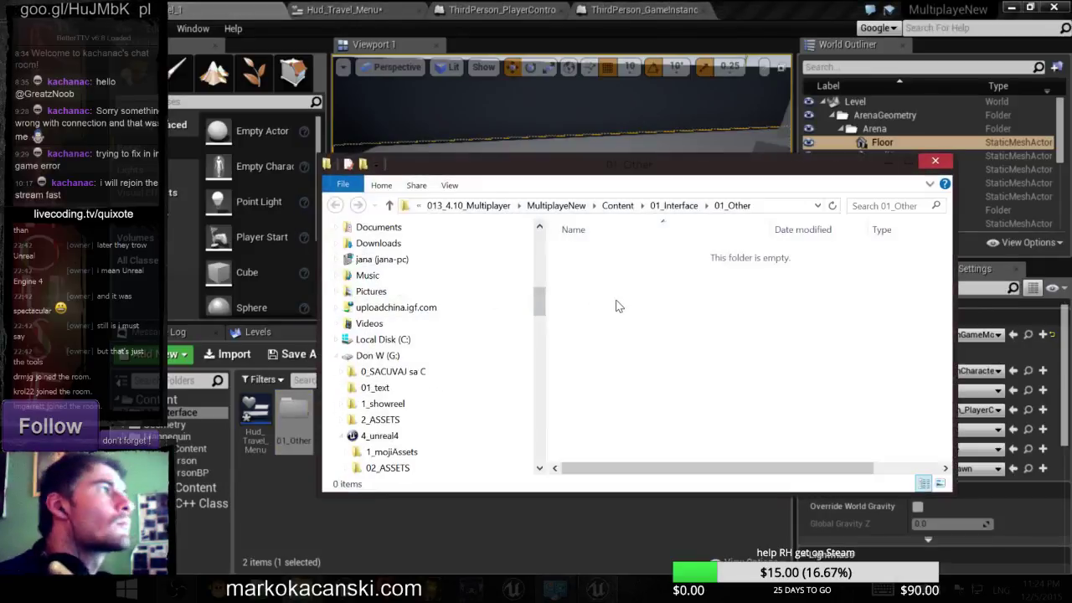
{"action": "right_click", "coordinate": [612, 386]}
{"action": "left_click", "coordinate": [551, 398]}
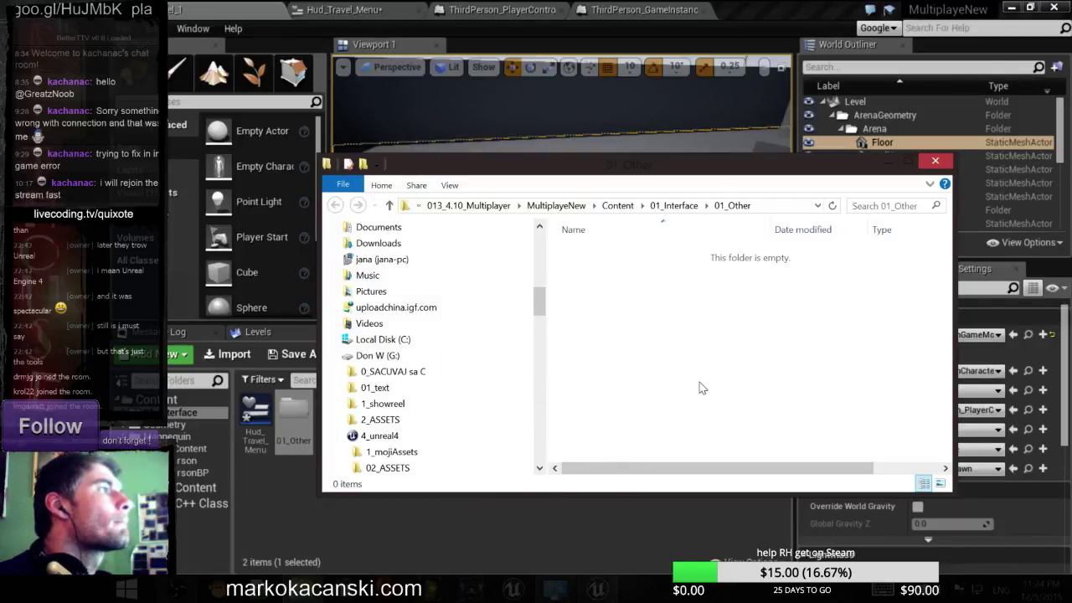
{"action": "left_click", "coordinate": [287, 417]}
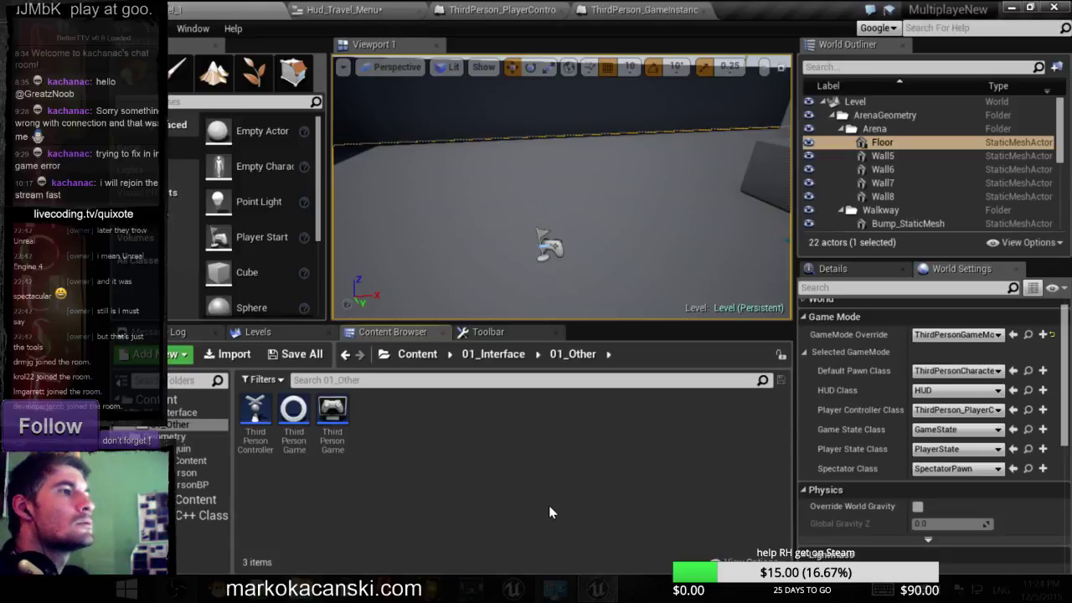
{"action": "double_click", "coordinate": [329, 407]}
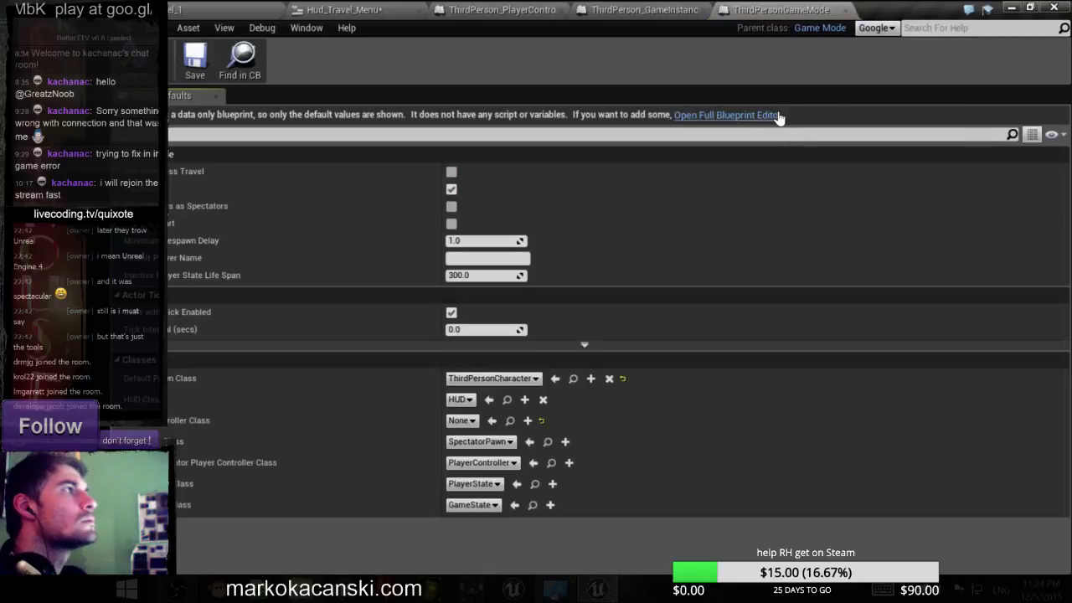
{"action": "left_click", "coordinate": [765, 115]}
{"action": "scroll", "coordinate": [584, 277], "scroll_direction": "down", "scroll_amount": 4}
{"action": "scroll", "coordinate": [584, 277], "scroll_direction": "down", "scroll_amount": 3}
{"action": "scroll", "coordinate": [696, 266], "scroll_direction": "down", "scroll_amount": 4}
{"action": "right_click_drag", "start_coordinate": [696, 266], "coordinate": [490, 354]}
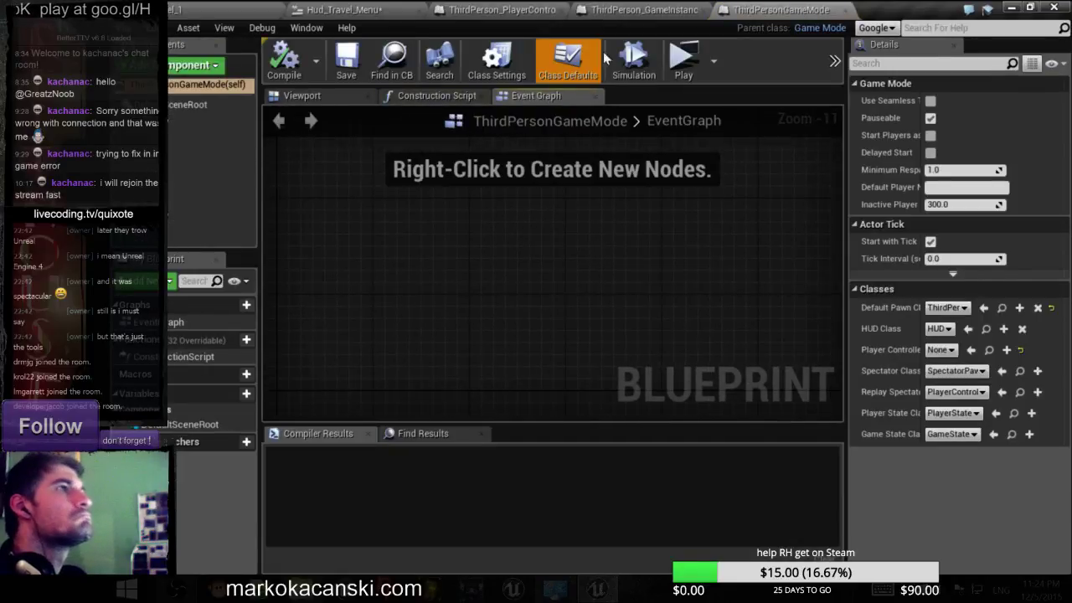
{"action": "left_click", "coordinate": [641, 9]}
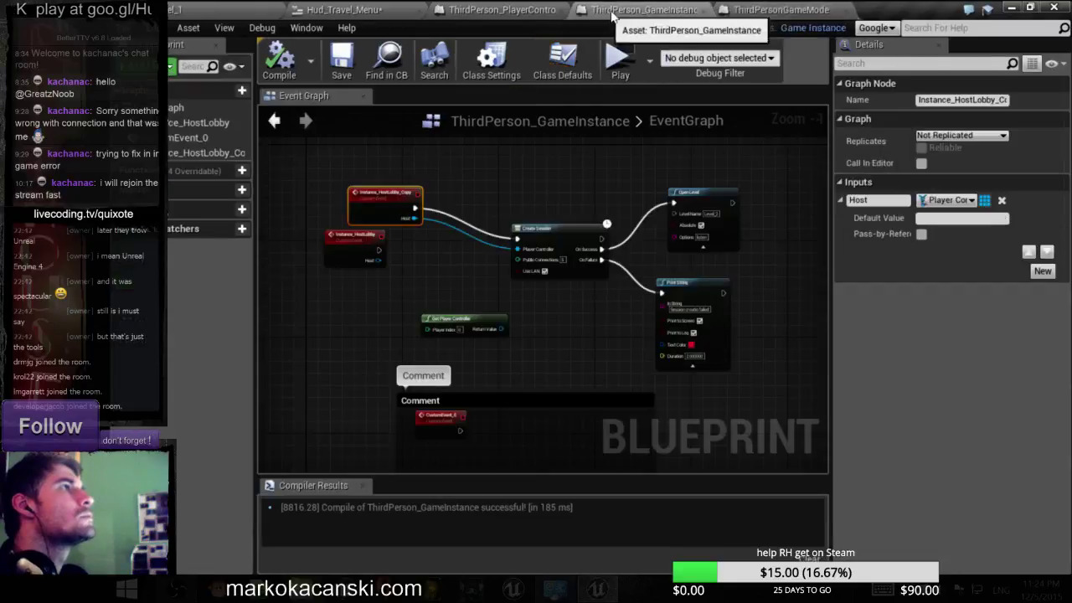
{"action": "left_click", "coordinate": [780, 8]}
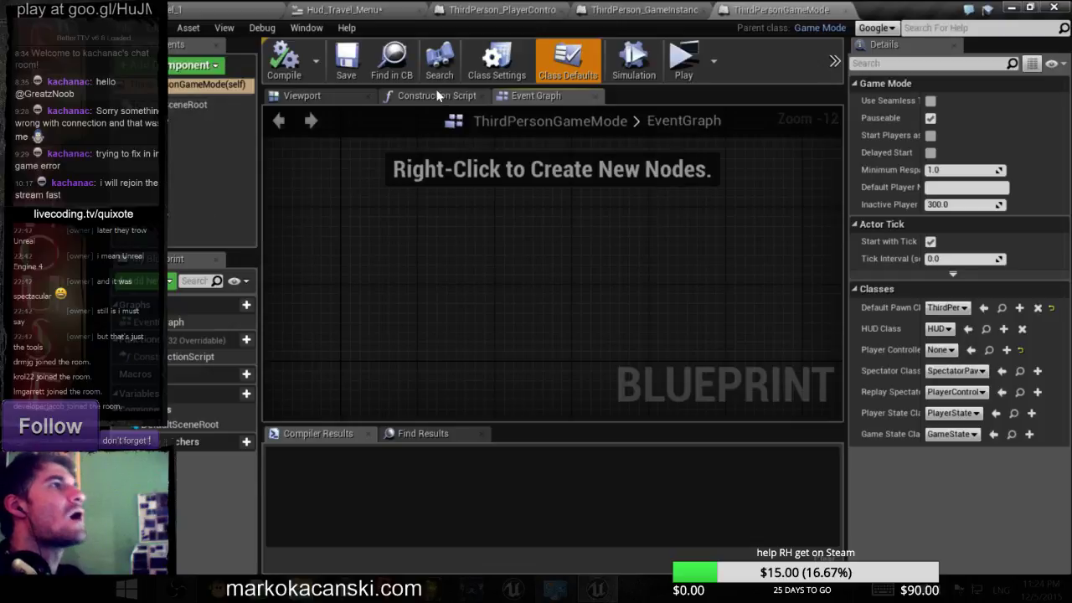
{"action": "left_click", "coordinate": [439, 95]}
{"action": "left_click", "coordinate": [340, 98]}
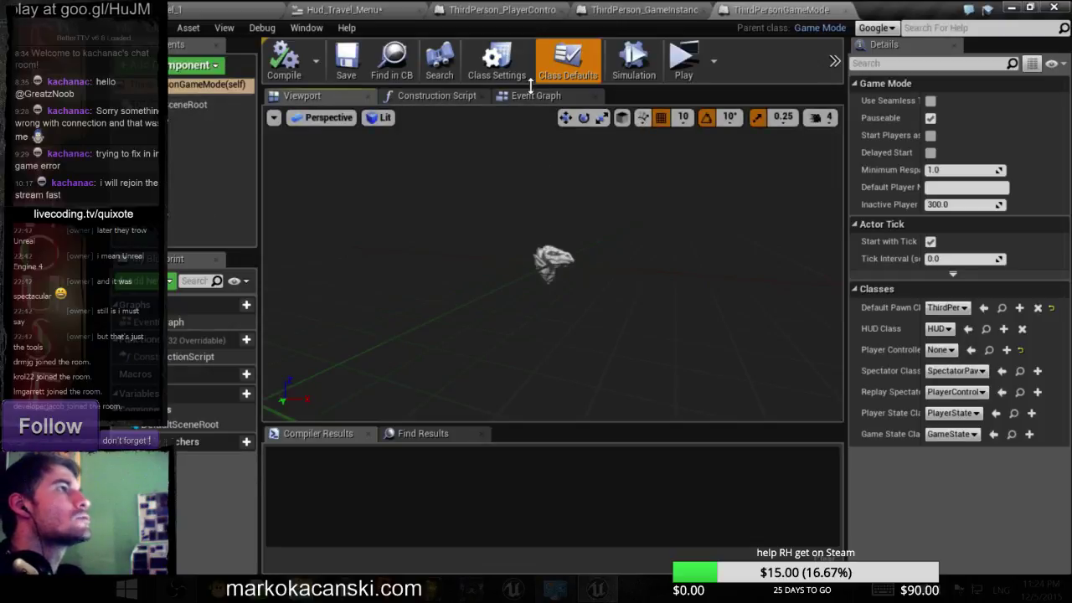
{"action": "left_click", "coordinate": [536, 95]}
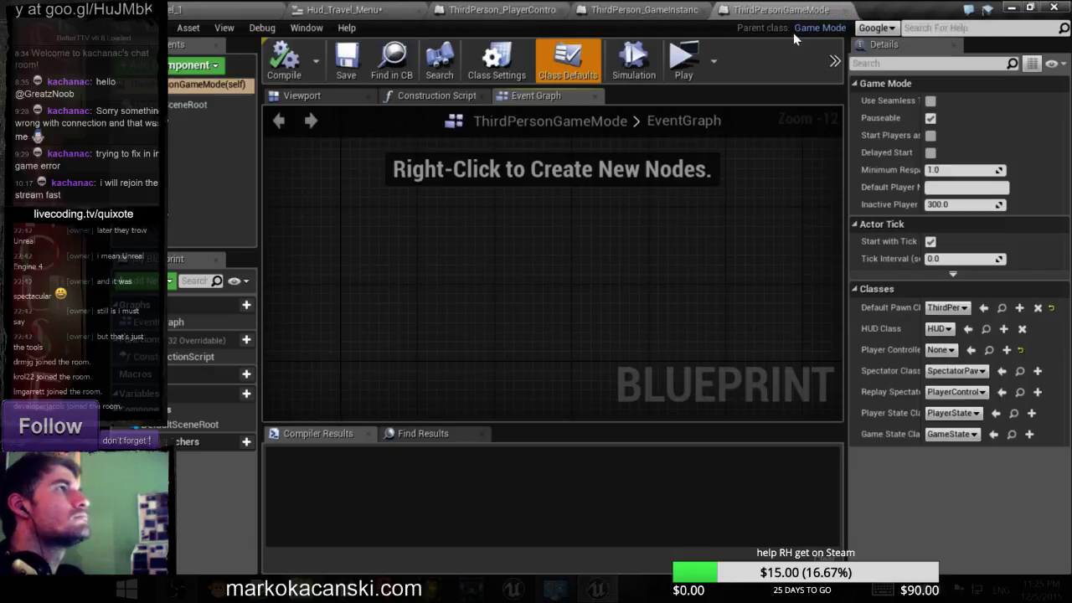
{"action": "left_click", "coordinate": [608, 8]}
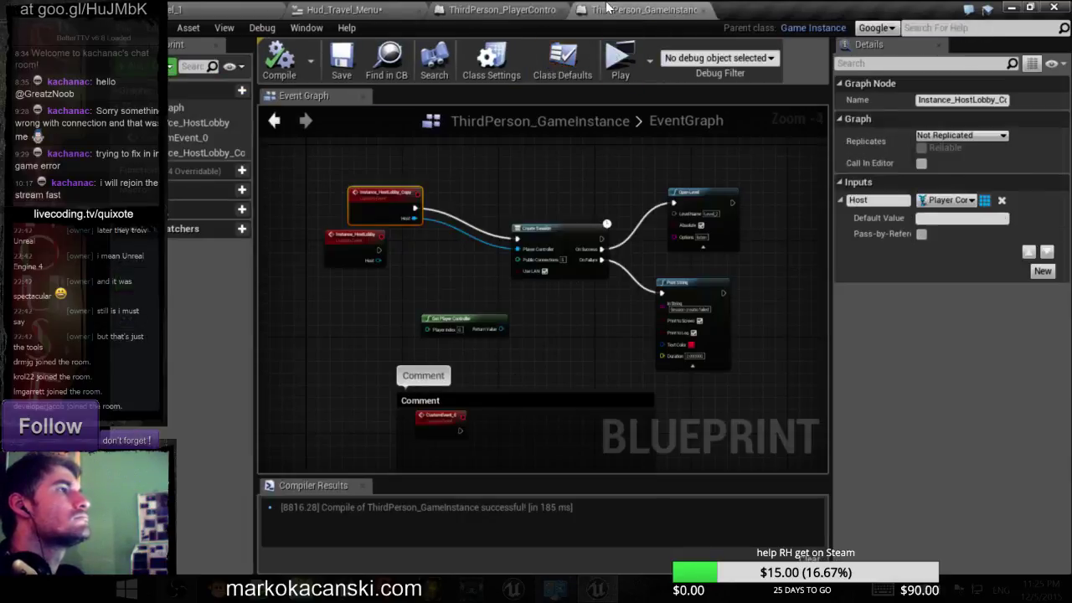
{"action": "left_click", "coordinate": [344, 9]}
{"action": "left_click", "coordinate": [222, 9]}
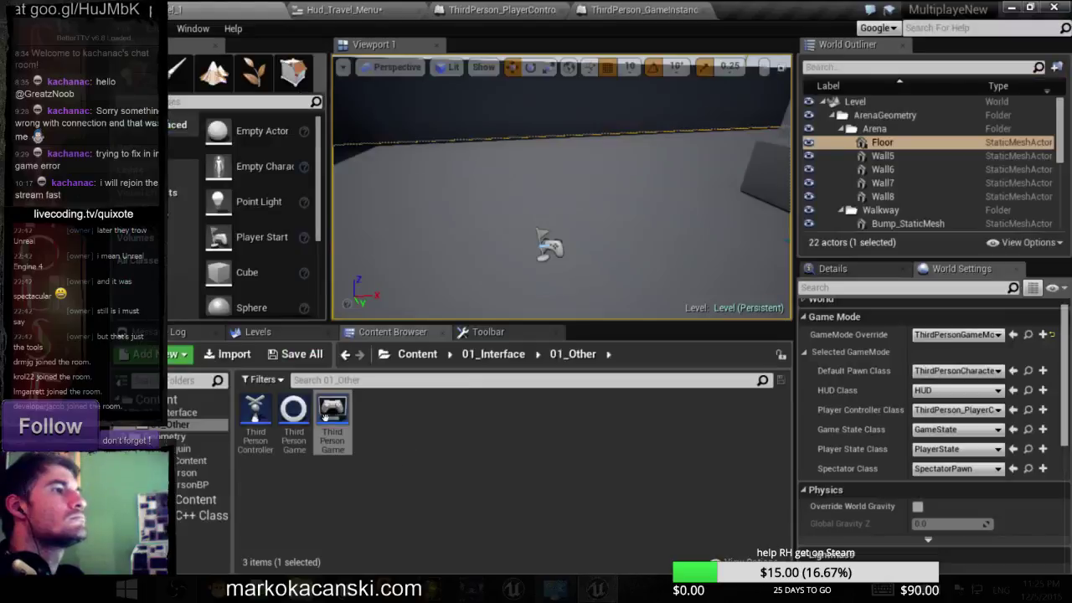
- Open the copied ThirdPersonGameInstance blueprint and look over its TravelToLevel and other event chains
{"action": "double_click", "coordinate": [295, 412]}
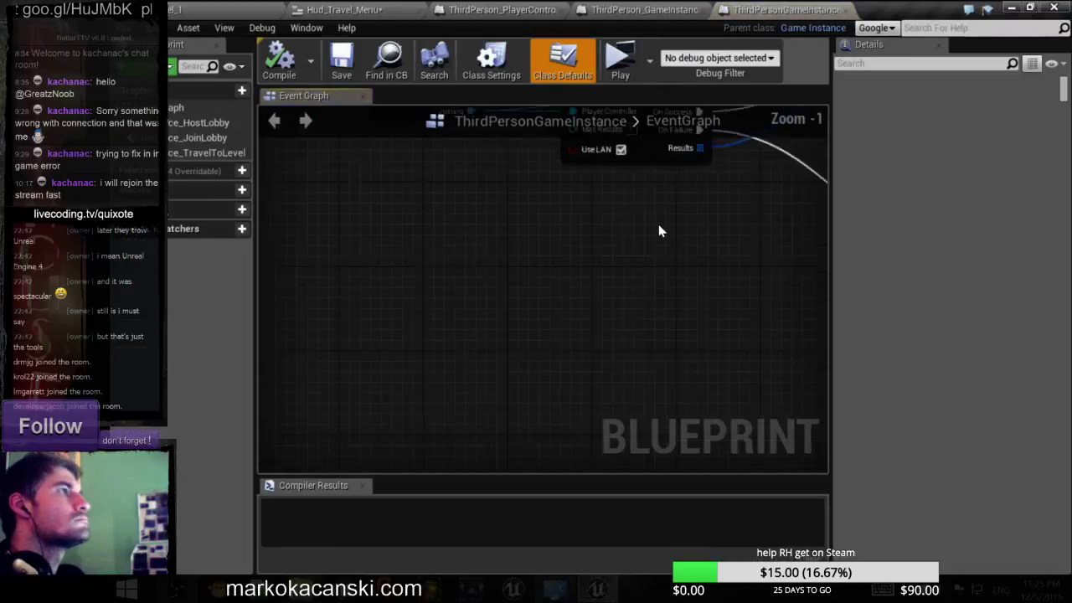
{"action": "scroll", "coordinate": [658, 224], "scroll_direction": "down", "scroll_amount": 6}
{"action": "scroll", "coordinate": [658, 223], "scroll_direction": "down", "scroll_amount": 2}
{"action": "scroll", "coordinate": [652, 223], "scroll_direction": "up", "scroll_amount": 2}
{"action": "scroll", "coordinate": [646, 227], "scroll_direction": "up", "scroll_amount": 3}
{"action": "right_click_drag", "start_coordinate": [646, 227], "coordinate": [505, 220]}
{"action": "scroll", "coordinate": [512, 230], "scroll_direction": "up", "scroll_amount": 1}
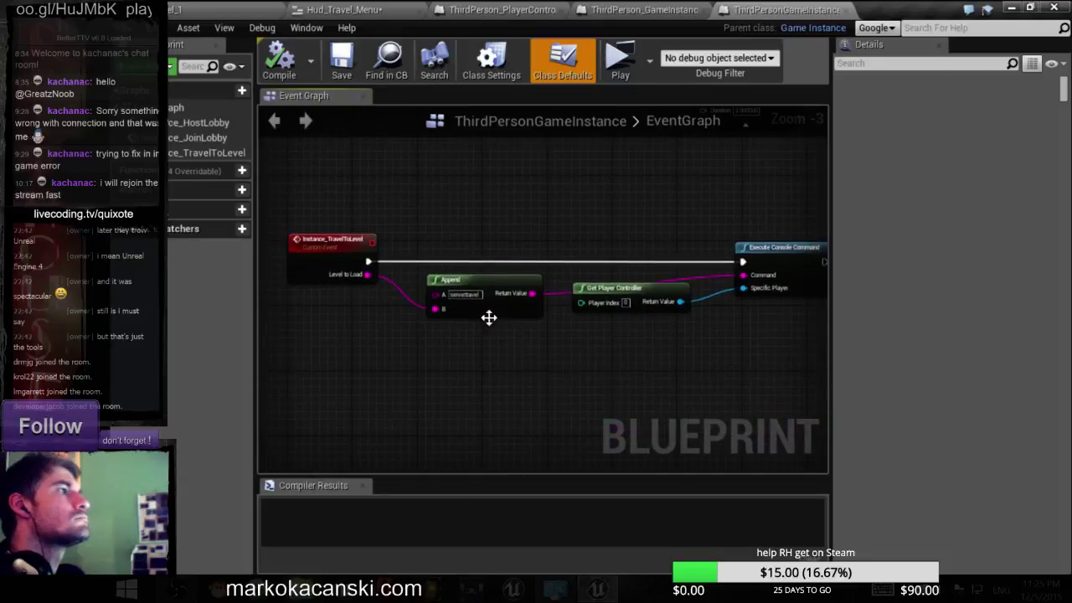
{"action": "scroll", "coordinate": [393, 272], "scroll_direction": "up", "scroll_amount": 2}
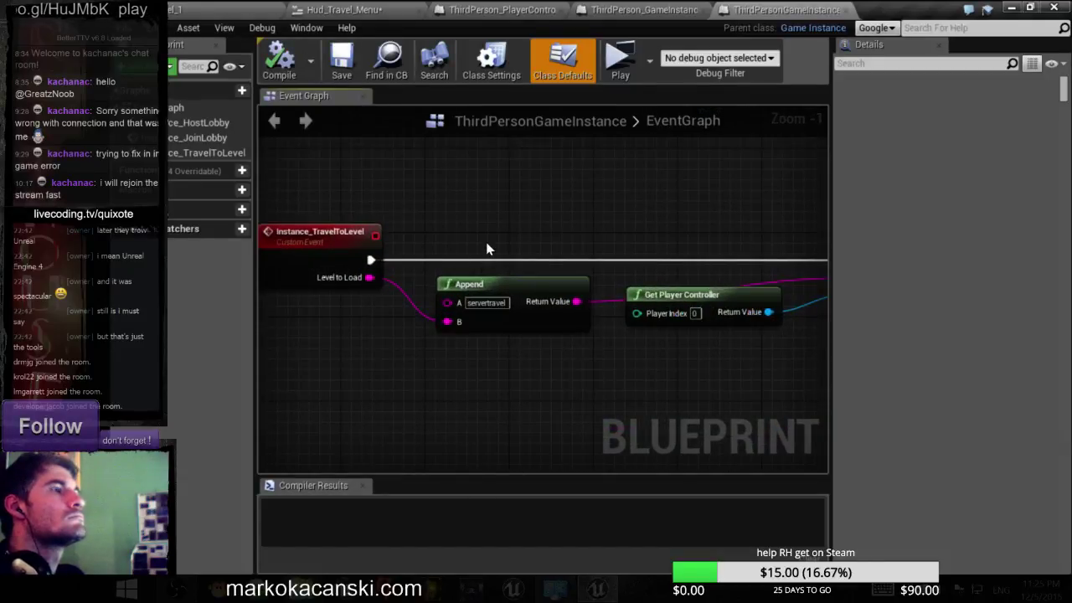
{"action": "scroll", "coordinate": [502, 216], "scroll_direction": "down", "scroll_amount": 4}
{"action": "right_click_drag", "start_coordinate": [508, 211], "coordinate": [551, 372]}
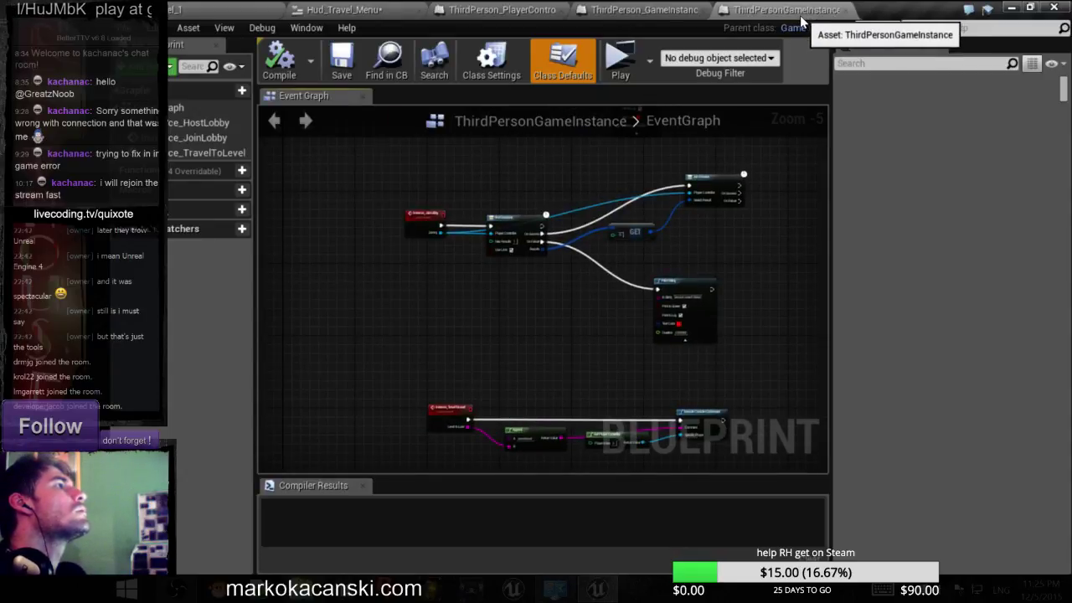
- Compare ThirdPersonGameInstance with the ThirdPerson_GameInstance graph, then undock it into a floating window
{"action": "left_click", "coordinate": [195, 13]}
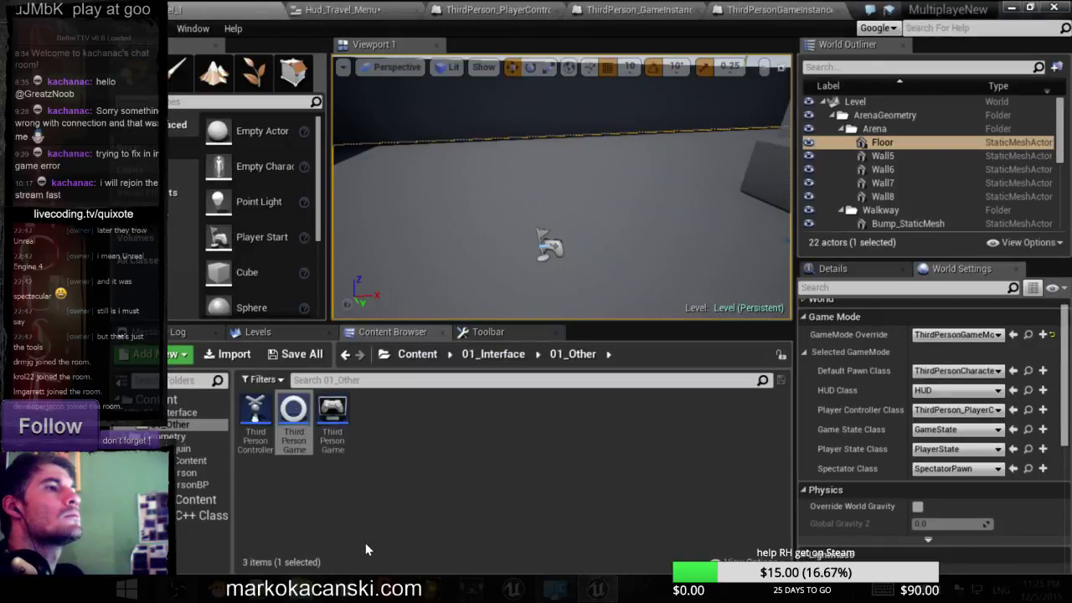
{"action": "double_click", "coordinate": [342, 440]}
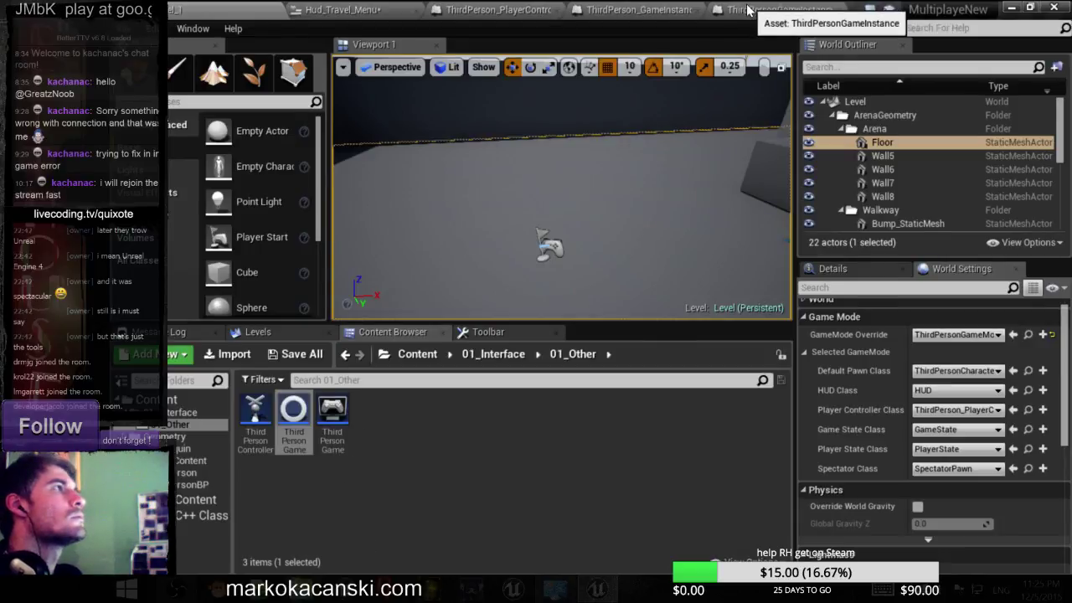
{"action": "scroll", "coordinate": [712, 319], "scroll_direction": "up", "scroll_amount": 1}
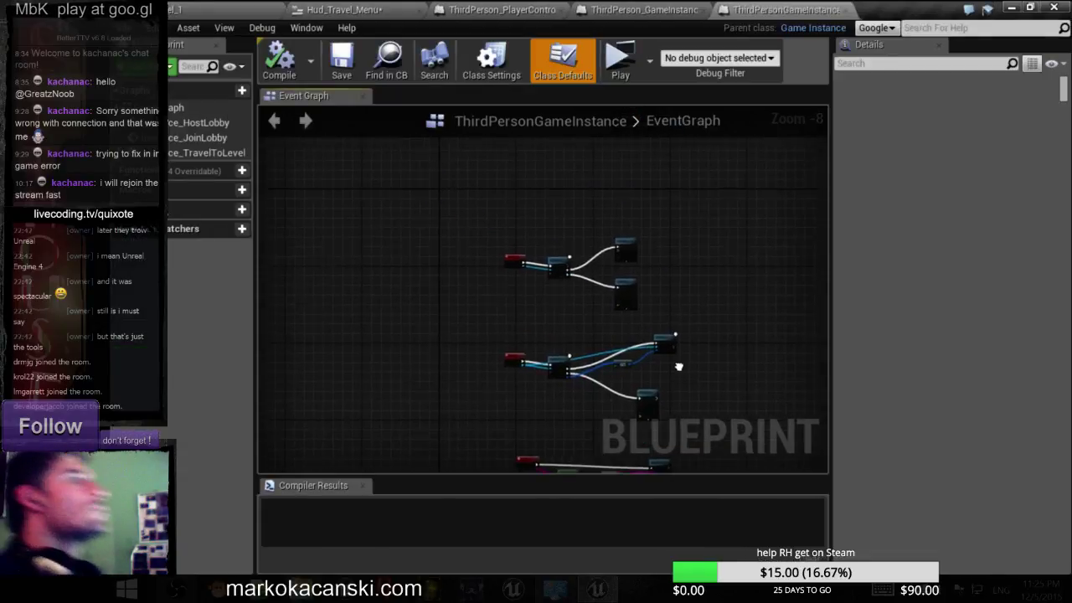
{"action": "scroll", "coordinate": [636, 319], "scroll_direction": "up", "scroll_amount": 1}
{"action": "scroll", "coordinate": [549, 241], "scroll_direction": "up", "scroll_amount": 1}
{"action": "scroll", "coordinate": [549, 236], "scroll_direction": "up", "scroll_amount": 1}
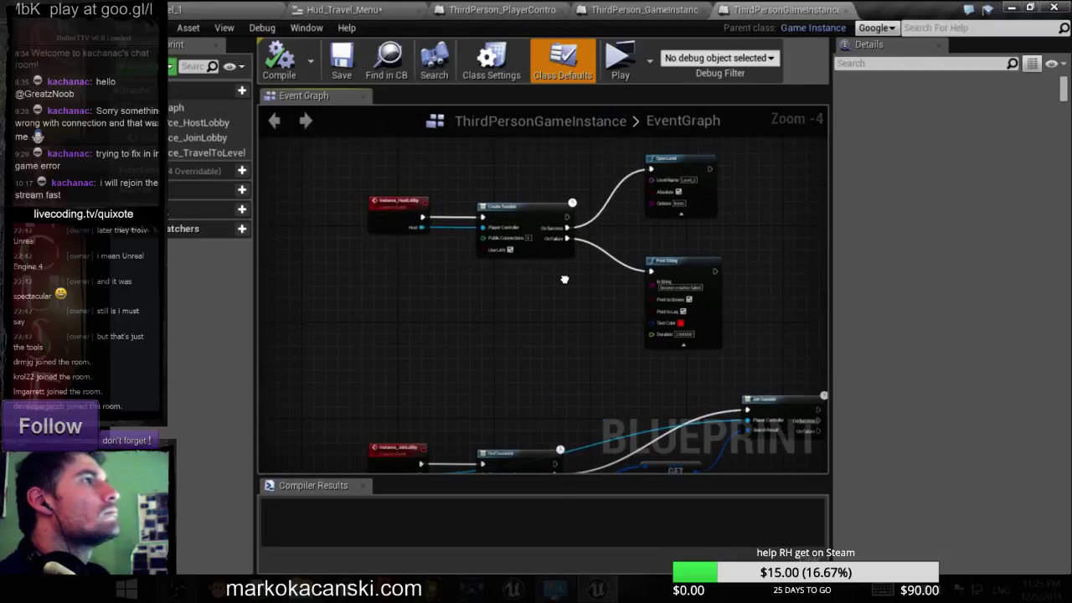
{"action": "left_click", "coordinate": [659, 12]}
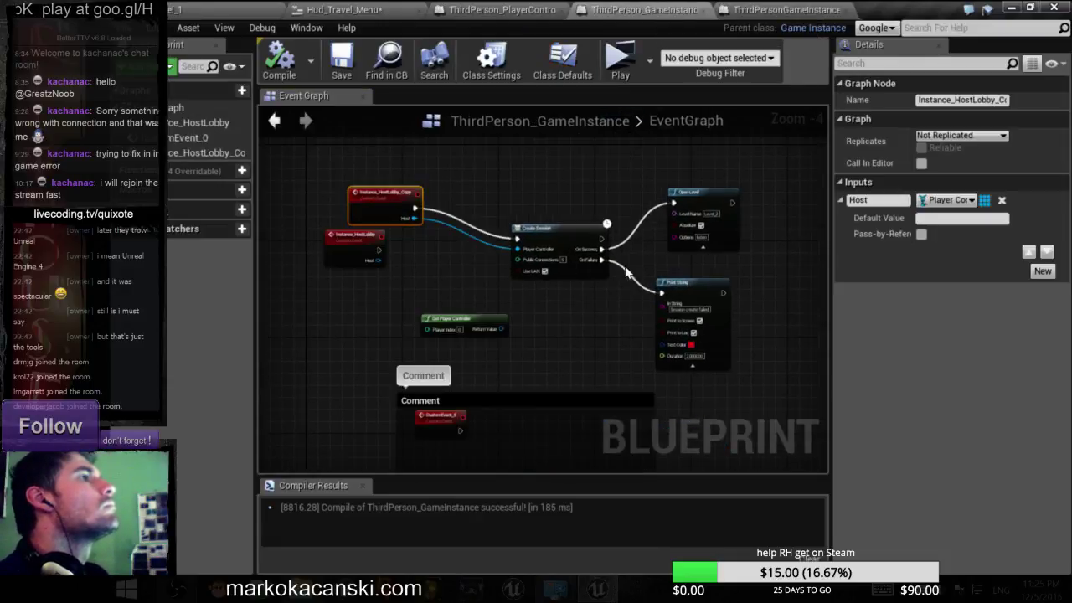
{"action": "scroll", "coordinate": [453, 271], "scroll_direction": "down", "scroll_amount": 3}
{"action": "scroll", "coordinate": [419, 277], "scroll_direction": "up", "scroll_amount": 3}
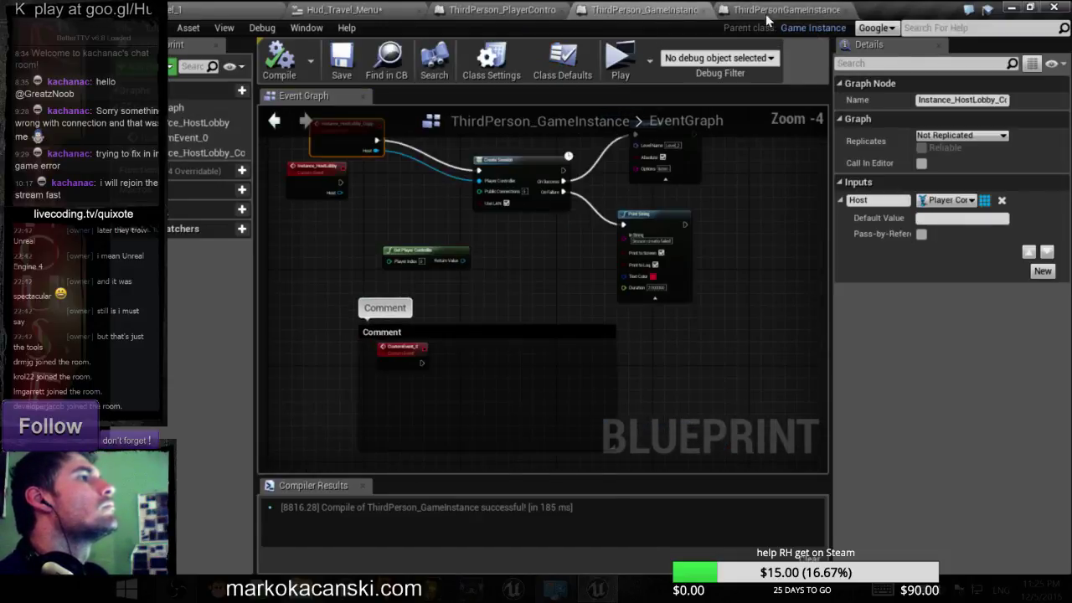
{"action": "left_click", "coordinate": [787, 9]}
{"action": "scroll", "coordinate": [557, 306], "scroll_direction": "down", "scroll_amount": 2}
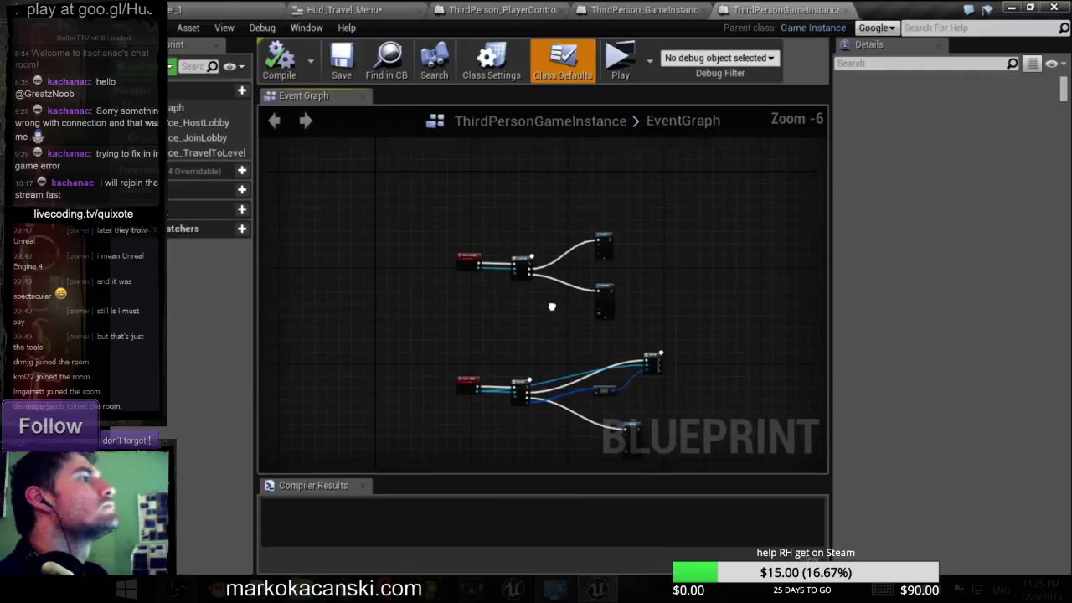
{"action": "scroll", "coordinate": [497, 300], "scroll_direction": "up", "scroll_amount": 2}
{"action": "right_click_drag", "start_coordinate": [498, 300], "coordinate": [531, 376]}
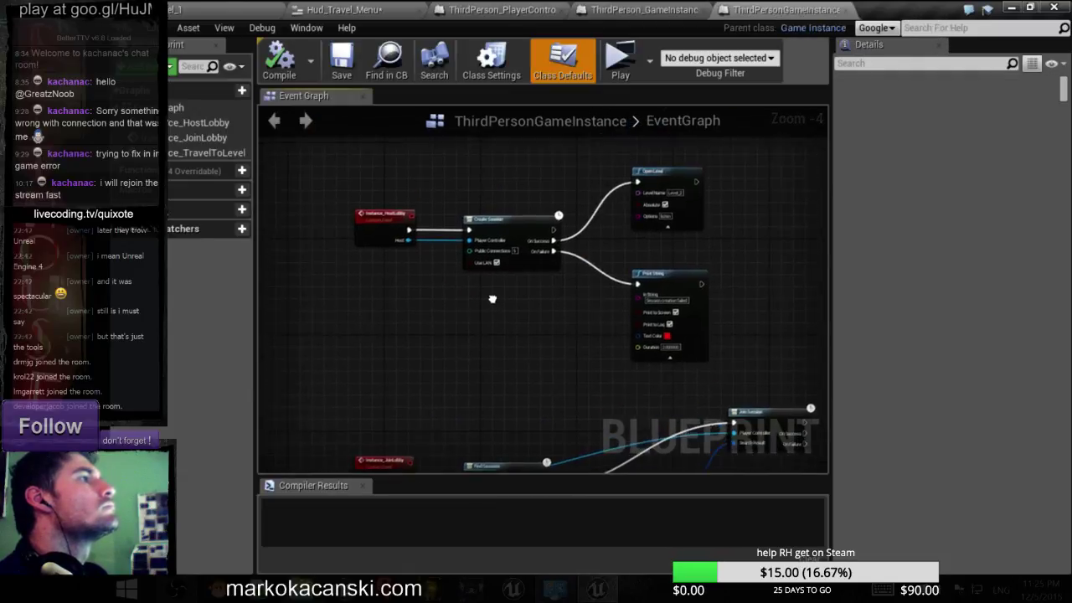
{"action": "left_click_drag", "start_coordinate": [753, 8], "coordinate": [800, 146]}
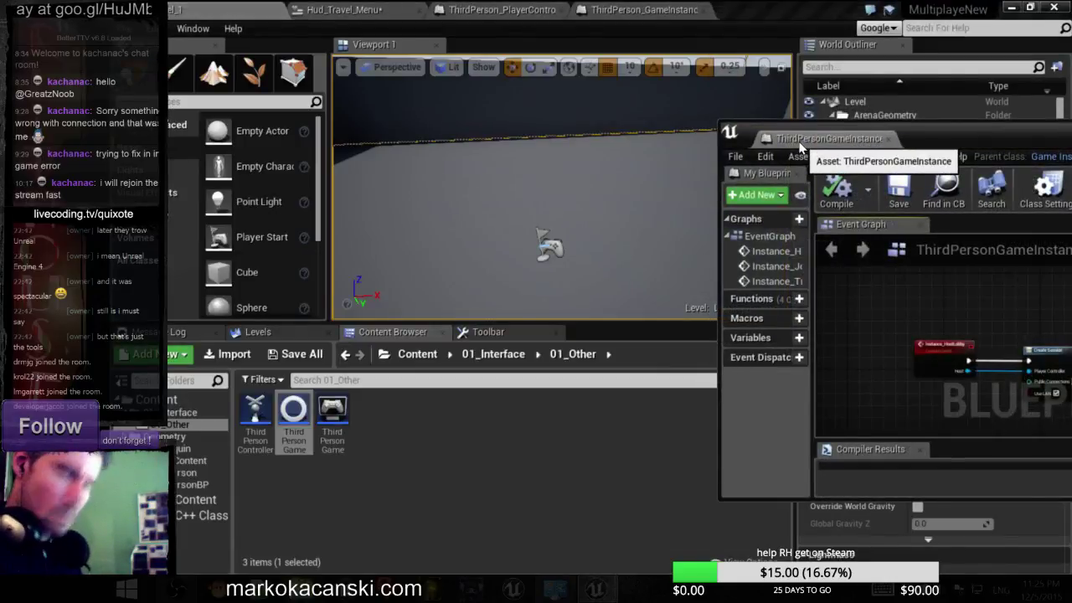
- Snap ThirdPersonGameInstance to the right half and float ThirdPerson_GameInstance in its own window beside it
{"action": "key", "text": "super+Right"}
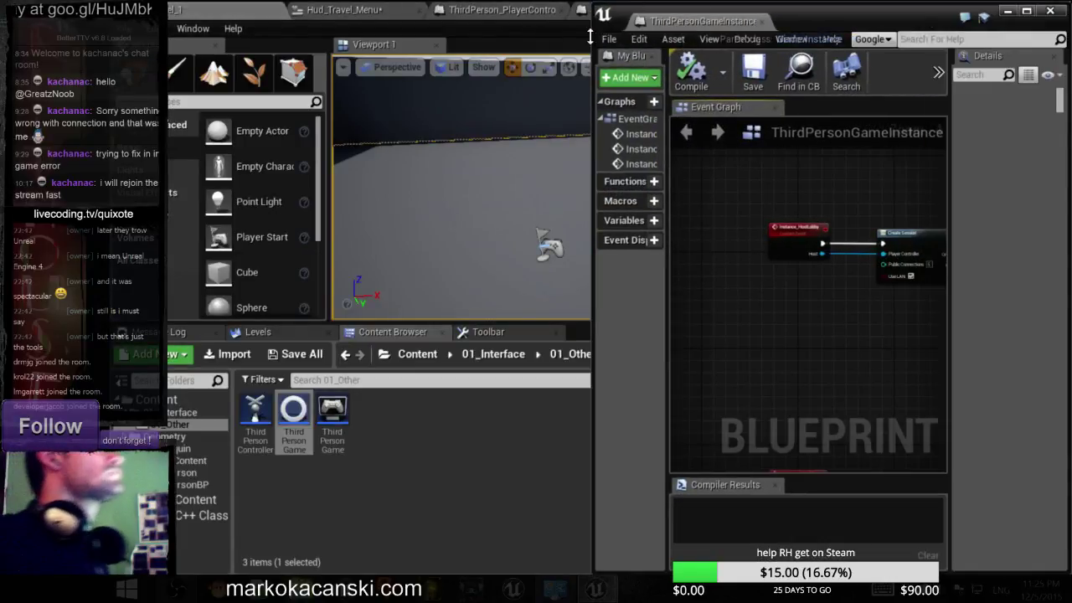
{"action": "left_click_drag", "start_coordinate": [846, 24], "coordinate": [745, 90]}
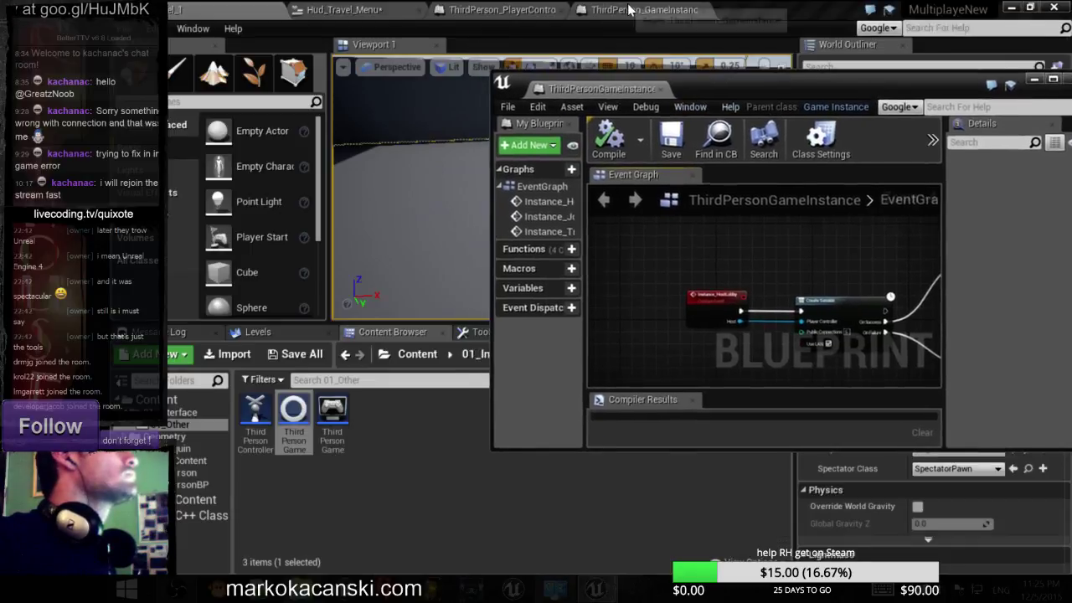
{"action": "left_click", "coordinate": [629, 8]}
{"action": "left_click_drag", "start_coordinate": [628, 9], "coordinate": [571, 74]}
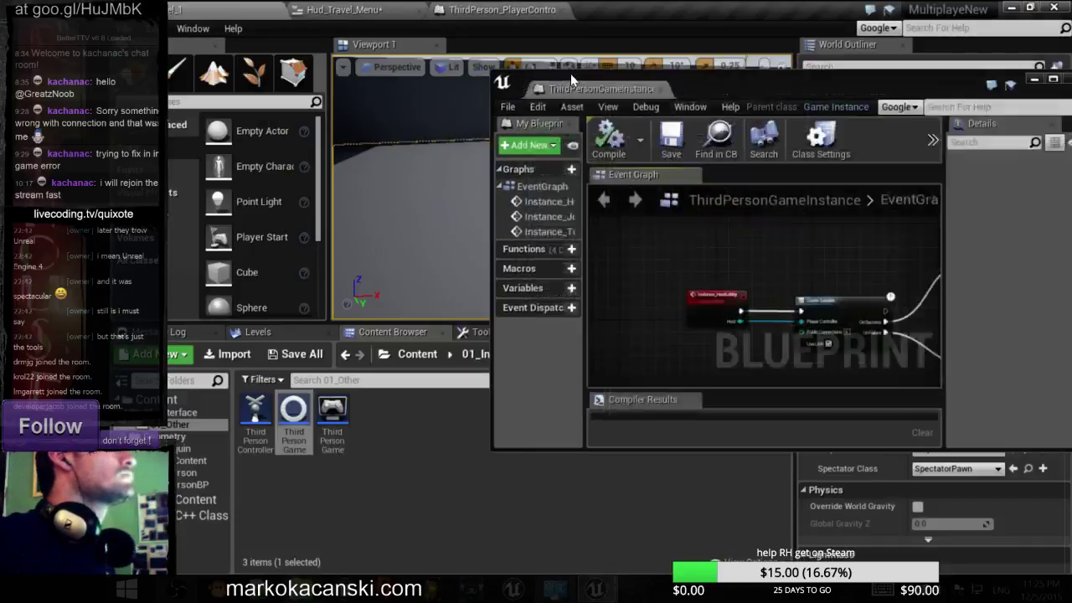
{"action": "key", "text": "super"}
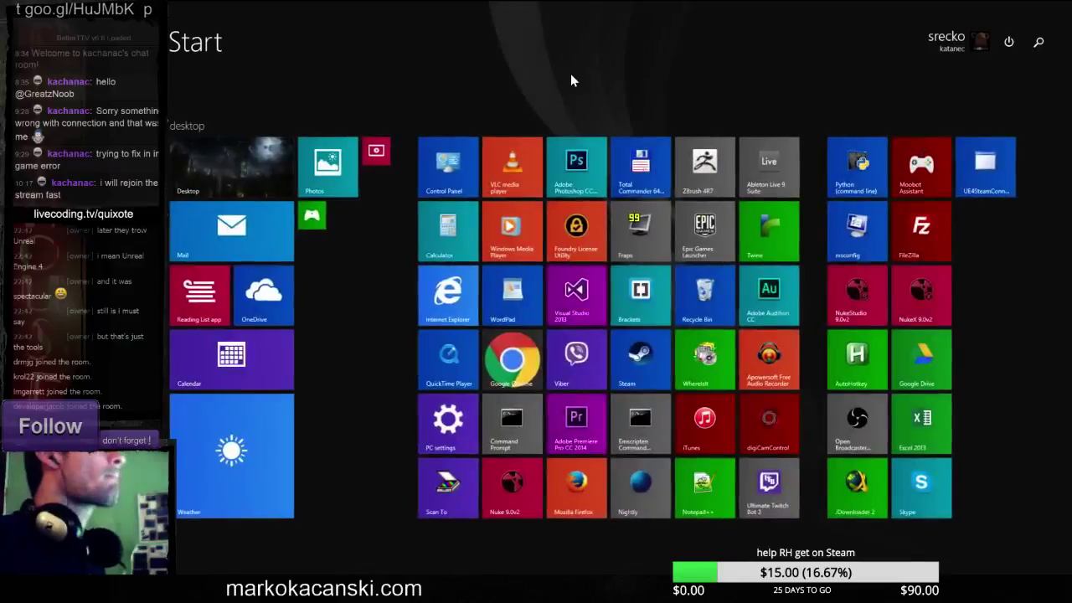
{"action": "key", "text": "super"}
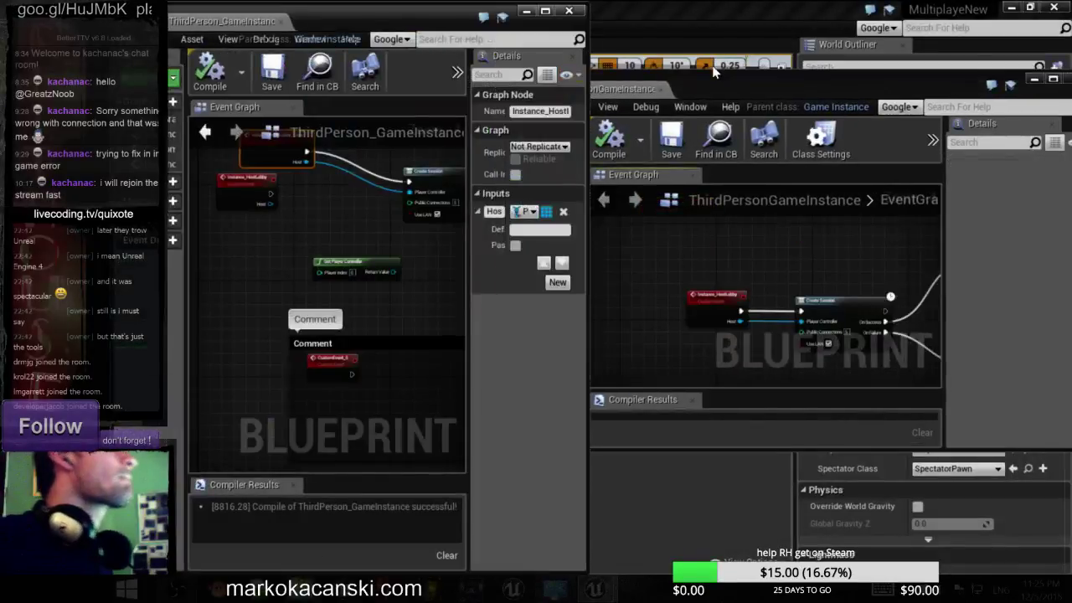
{"action": "left_click_drag", "start_coordinate": [712, 65], "coordinate": [704, 105]}
{"action": "key", "text": "super+Right"}
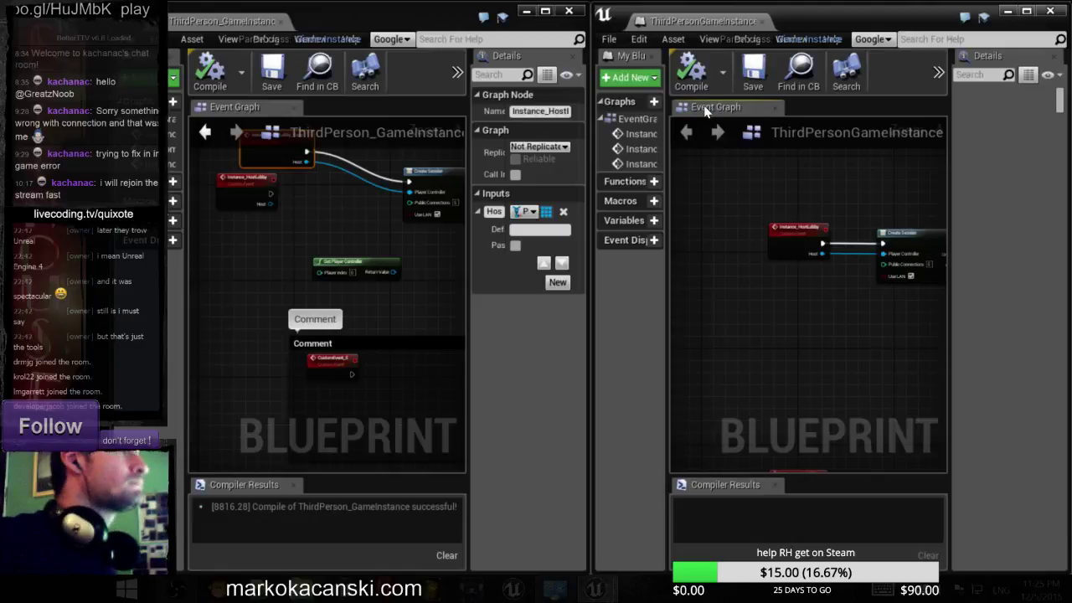
{"action": "right_click_drag", "start_coordinate": [424, 281], "coordinate": [383, 360]}
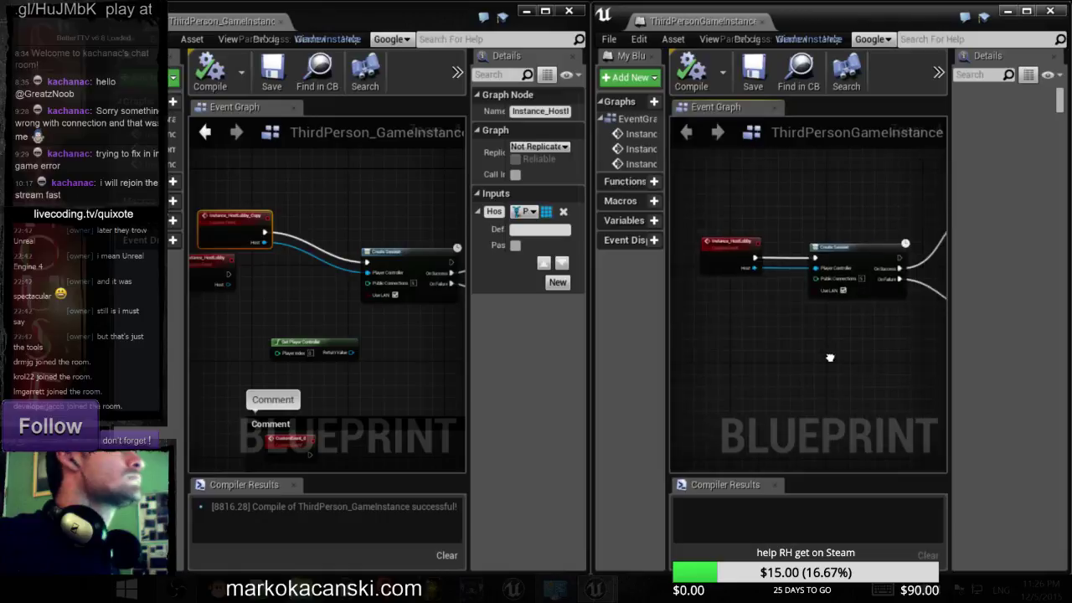
{"action": "mouse_move", "coordinate": [892, 344]}
{"action": "right_mouse_down"}
{"action": "mouse_move", "coordinate": [792, 360]}
{"action": "mouse_move", "coordinate": [563, 342]}
{"action": "right_mouse_up"}
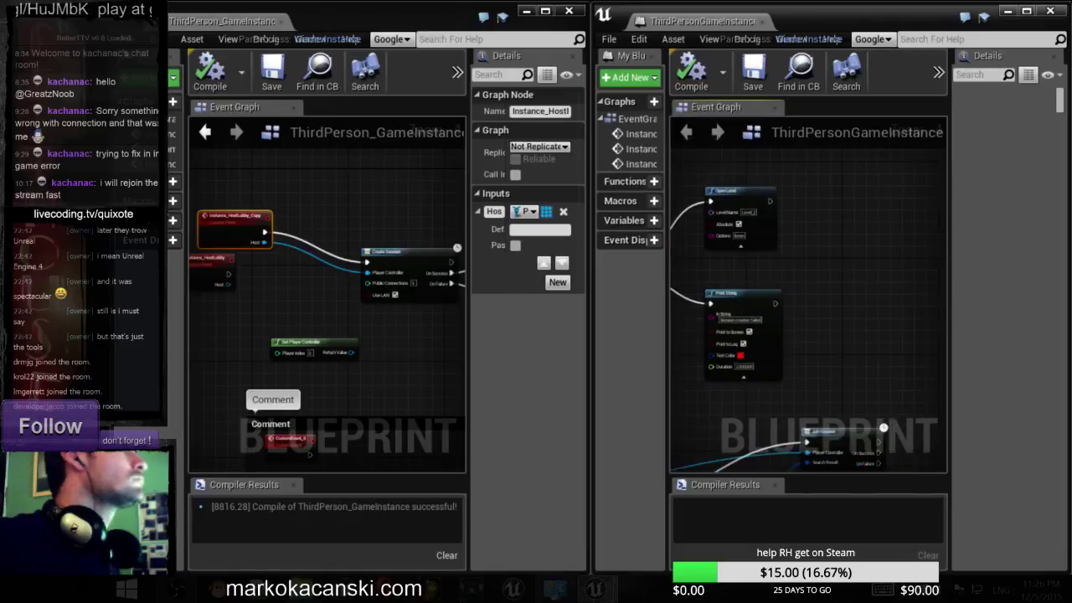
{"action": "left_click_drag", "start_coordinate": [467, 361], "coordinate": [515, 371]}
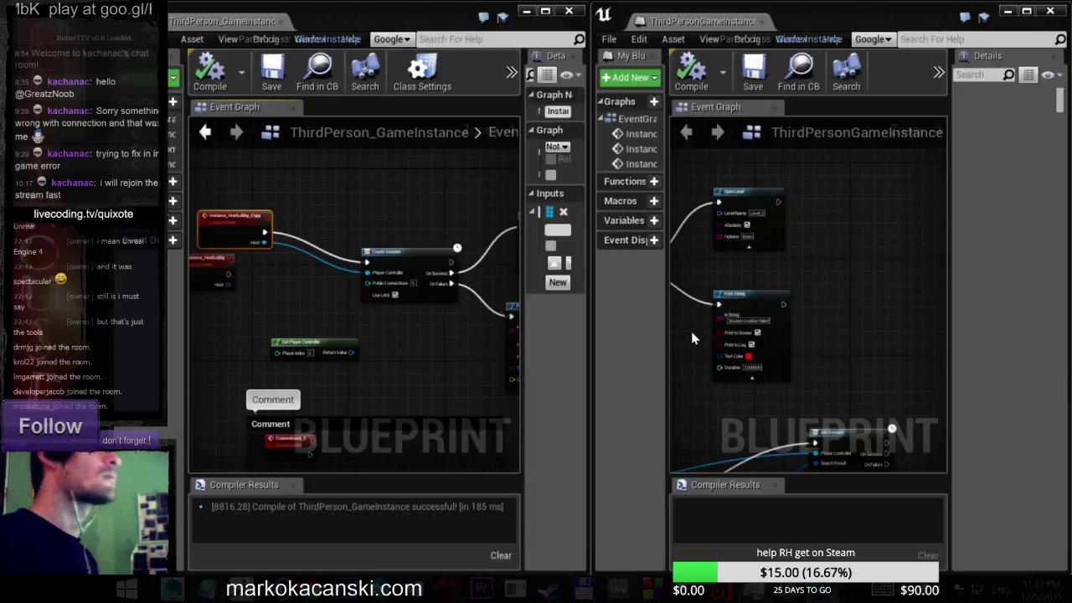
{"action": "mouse_move", "coordinate": [779, 271]}
{"action": "right_mouse_down"}
{"action": "mouse_move", "coordinate": [913, 259]}
{"action": "mouse_move", "coordinate": [816, 264]}
{"action": "right_mouse_up"}
{"action": "right_click_drag", "start_coordinate": [442, 361], "coordinate": [312, 350]}
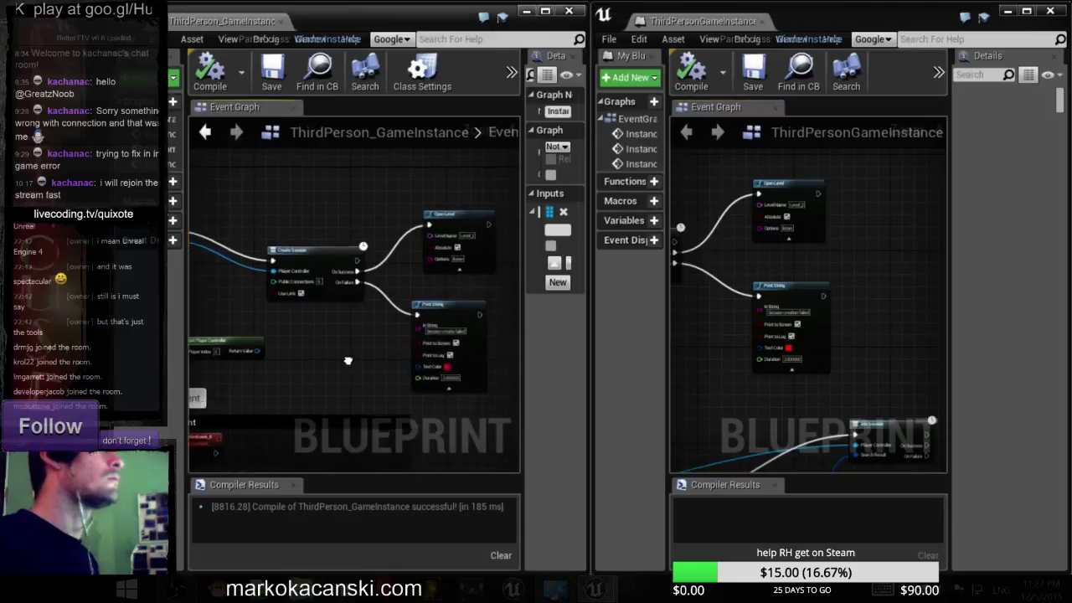
{"action": "right_click_drag", "start_coordinate": [744, 380], "coordinate": [753, 391]}
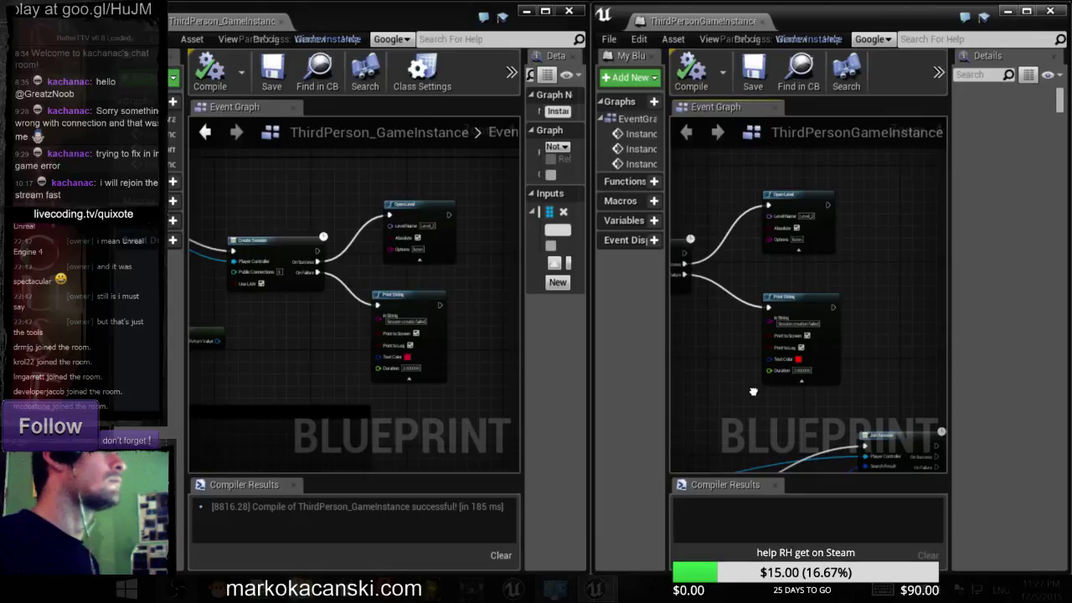
{"action": "right_click_drag", "start_coordinate": [753, 391], "coordinate": [945, 368]}
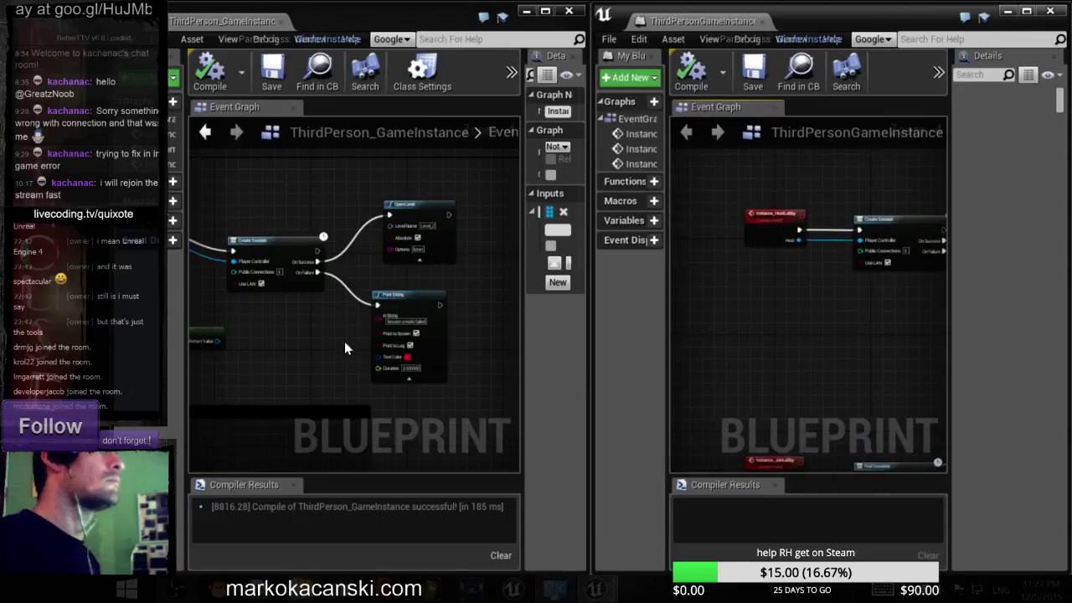
{"action": "right_click_drag", "start_coordinate": [837, 435], "coordinate": [754, 266]}
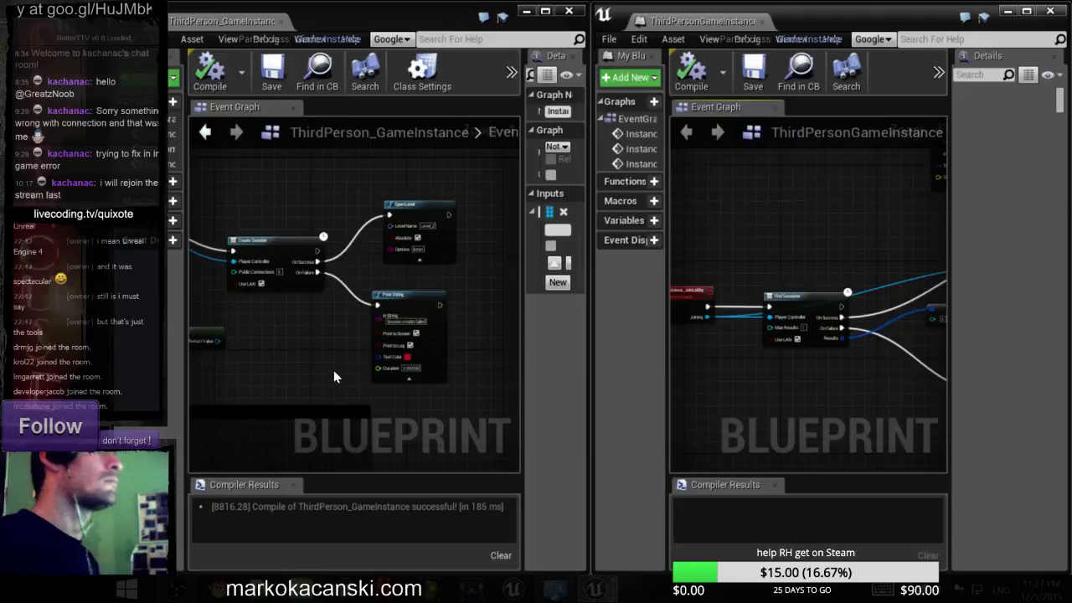
{"action": "right_click_drag", "start_coordinate": [333, 375], "coordinate": [479, 342]}
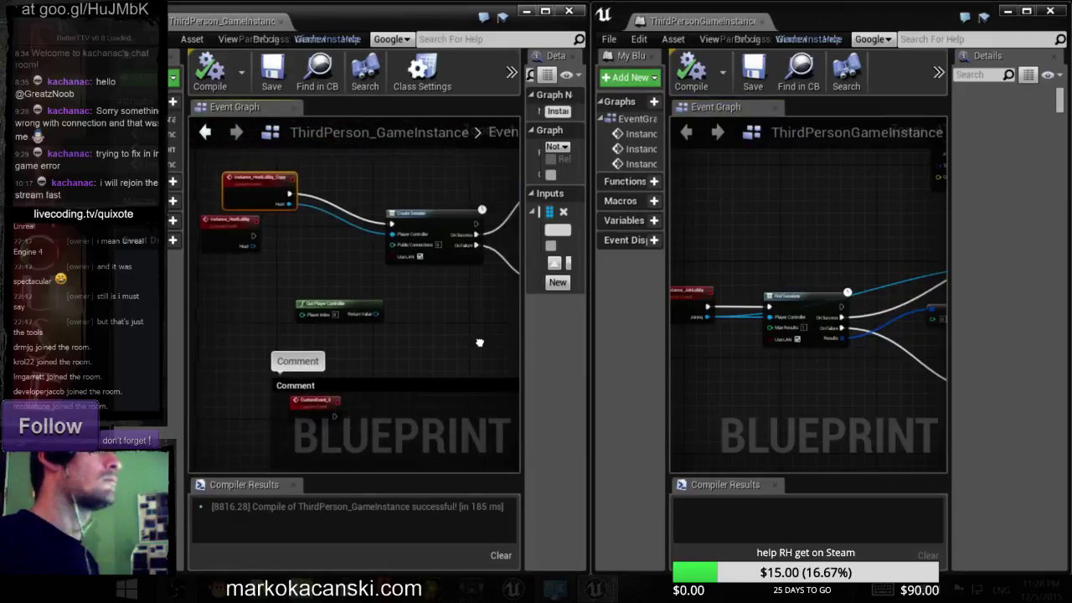
{"action": "mouse_move", "coordinate": [479, 342]}
{"action": "right_mouse_down"}
{"action": "mouse_move", "coordinate": [305, 395]}
{"action": "mouse_move", "coordinate": [274, 350]}
{"action": "right_mouse_up"}
{"action": "mouse_move", "coordinate": [832, 396]}
{"action": "right_mouse_down"}
{"action": "mouse_move", "coordinate": [695, 276]}
{"action": "mouse_move", "coordinate": [893, 475]}
{"action": "right_mouse_up"}
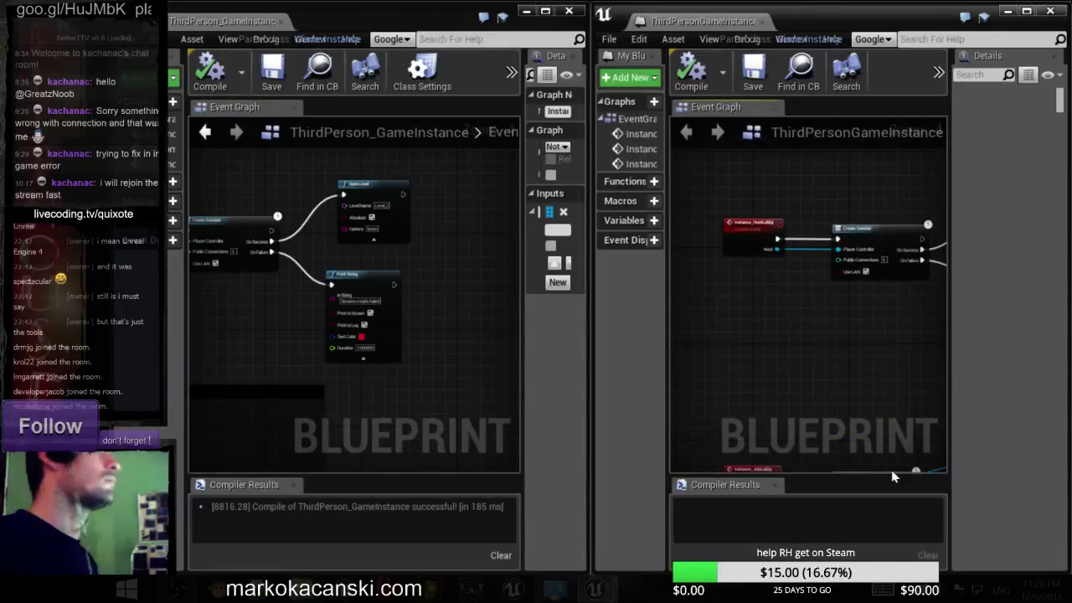
{"action": "right_click_drag", "start_coordinate": [478, 276], "coordinate": [742, 349]}
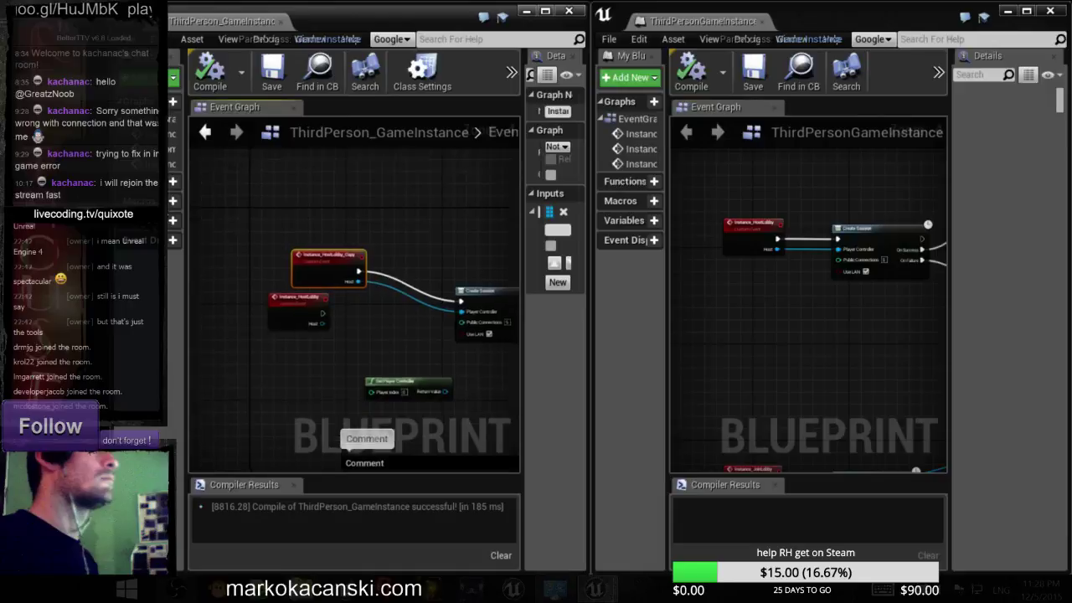
{"action": "right_click_drag", "start_coordinate": [396, 319], "coordinate": [319, 300]}
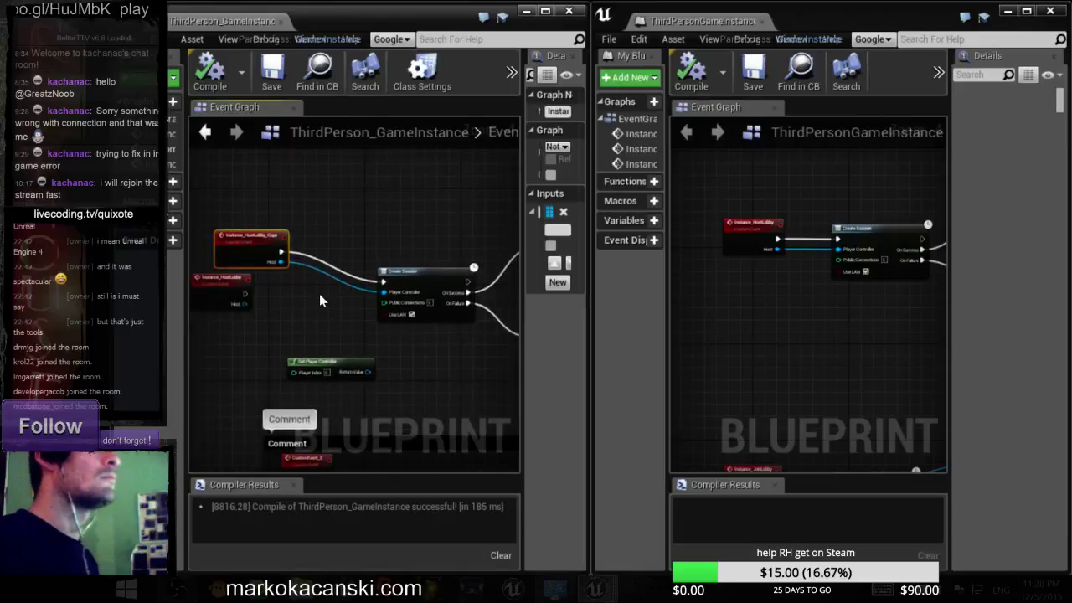
{"action": "scroll", "coordinate": [255, 243], "scroll_direction": "up", "scroll_amount": 4}
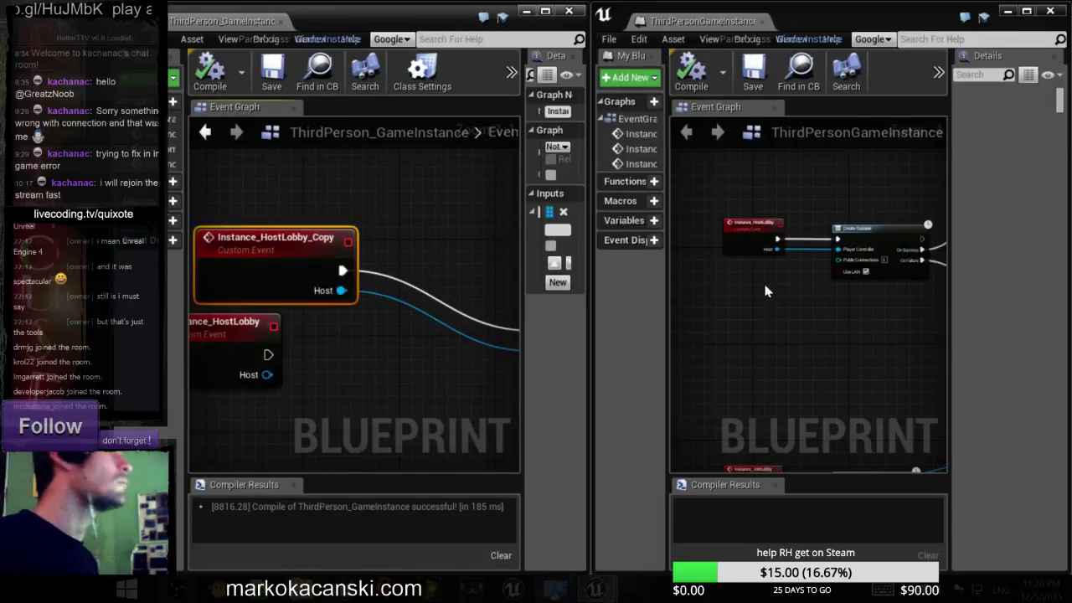
- Rename the copied Instance_HostLobby_Copy event
{"action": "right_click_drag", "start_coordinate": [764, 292], "coordinate": [773, 327]}
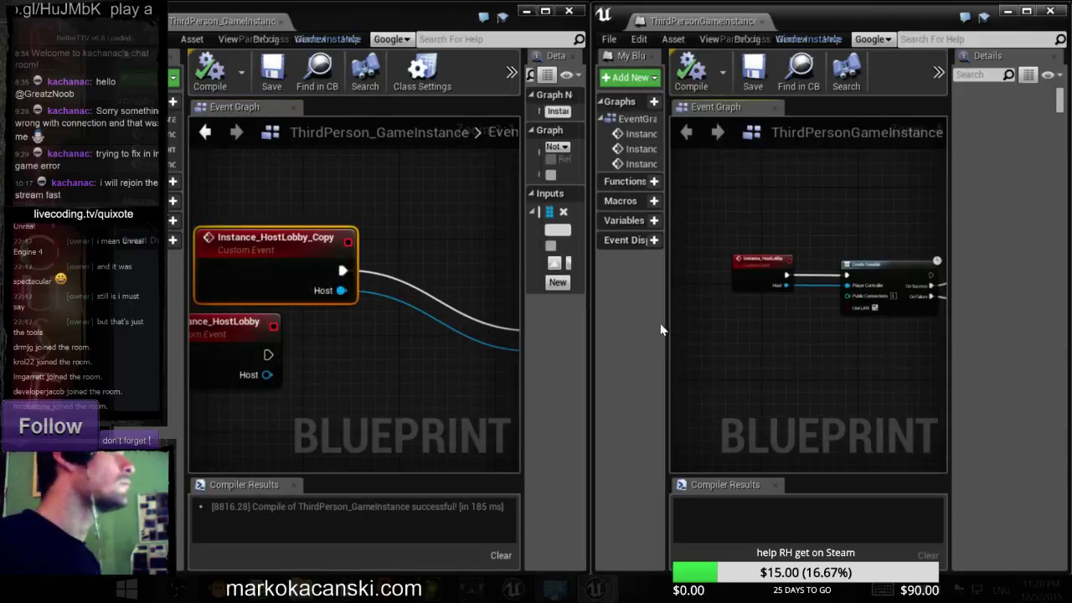
{"action": "double_click", "coordinate": [325, 248]}
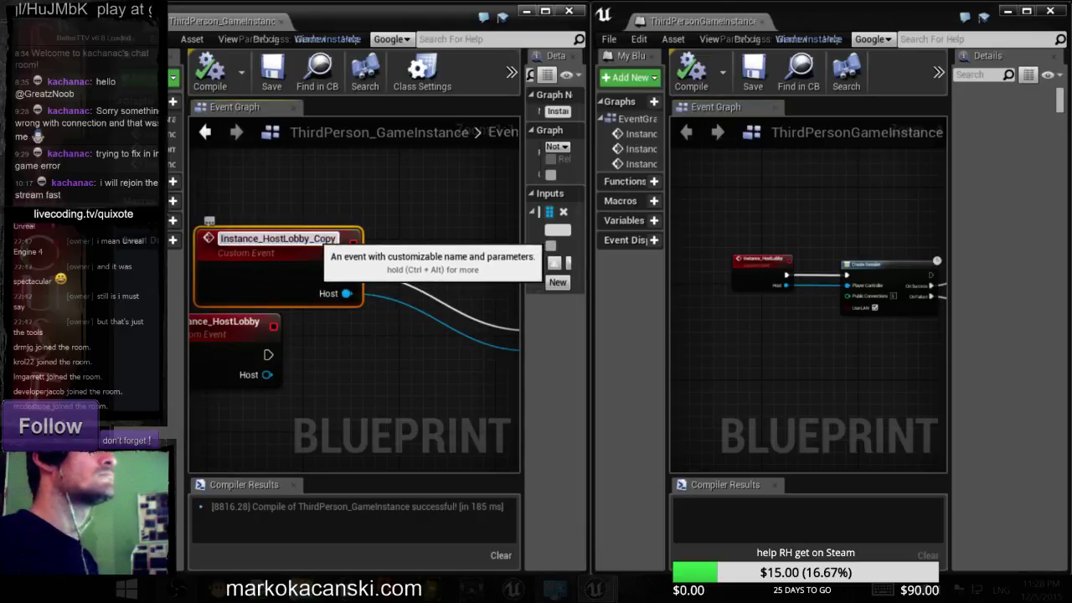
{"action": "left_click", "coordinate": [431, 232]}
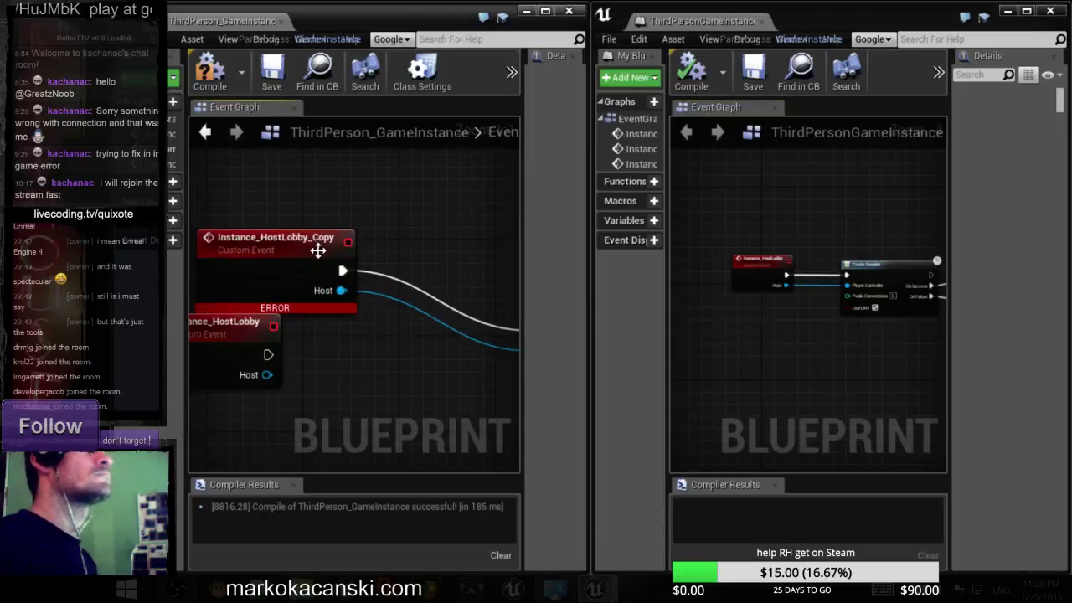
- Wire Instance_HostLobby's exec into Create Session and its Host pin into Player Controller
{"action": "left_click", "coordinate": [263, 347]}
{"action": "mouse_move", "coordinate": [332, 368]}
{"action": "right_mouse_down"}
{"action": "mouse_move", "coordinate": [403, 328]}
{"action": "mouse_move", "coordinate": [285, 242]}
{"action": "mouse_move", "coordinate": [344, 270]}
{"action": "right_mouse_up"}
{"action": "scroll", "coordinate": [341, 270], "scroll_direction": "down", "scroll_amount": 2}
{"action": "mouse_move", "coordinate": [285, 247]}
{"action": "left_mouse_down"}
{"action": "mouse_move", "coordinate": [319, 255]}
{"action": "mouse_move", "coordinate": [469, 223]}
{"action": "left_mouse_up"}
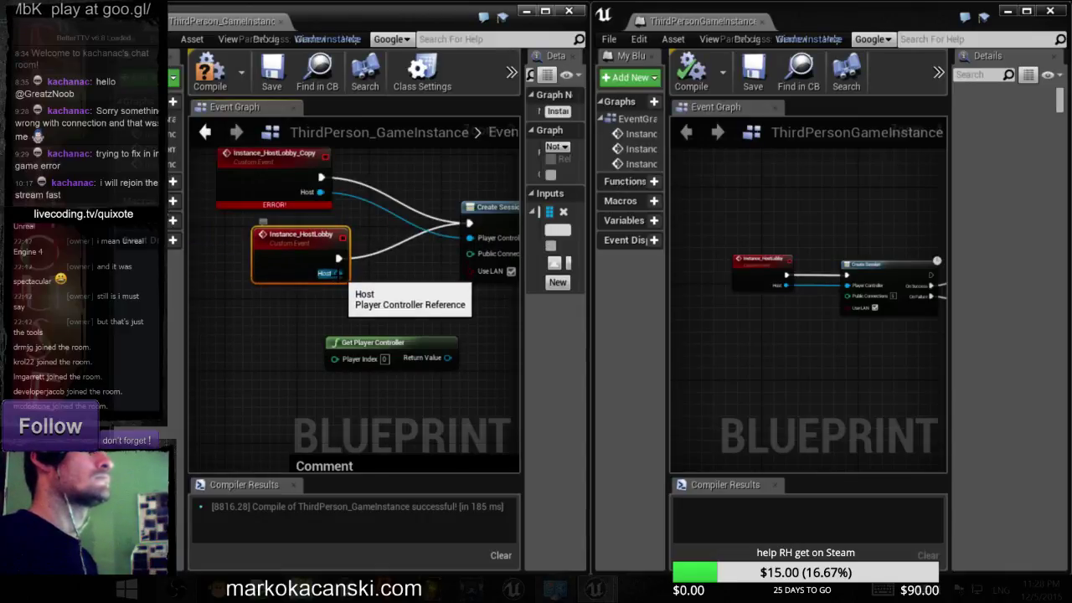
{"action": "left_click_drag", "start_coordinate": [337, 273], "coordinate": [470, 239]}
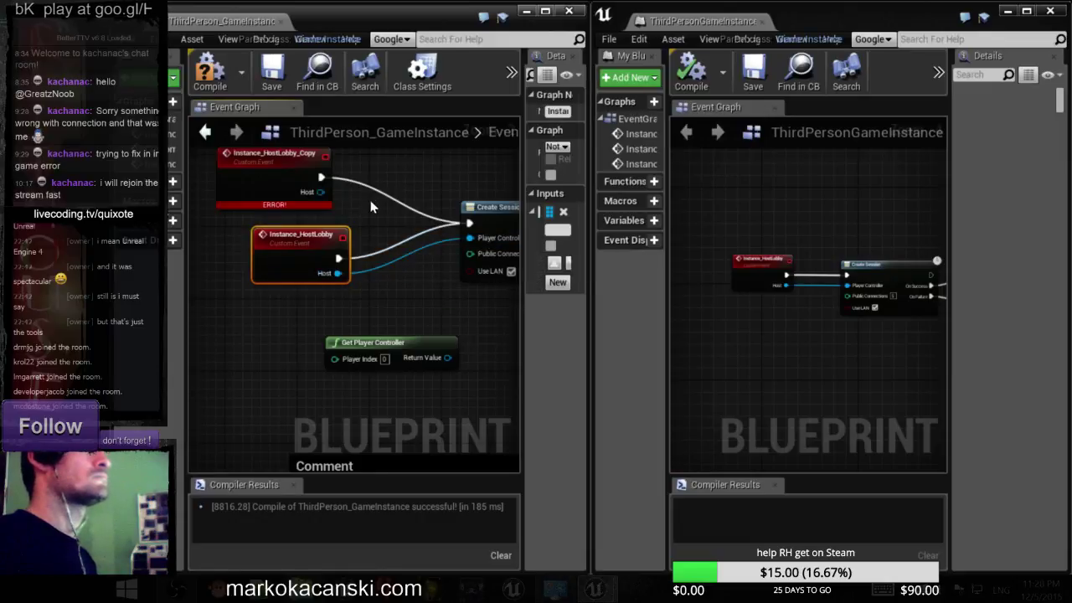
{"action": "left_click", "coordinate": [321, 177], "text": "alt"}
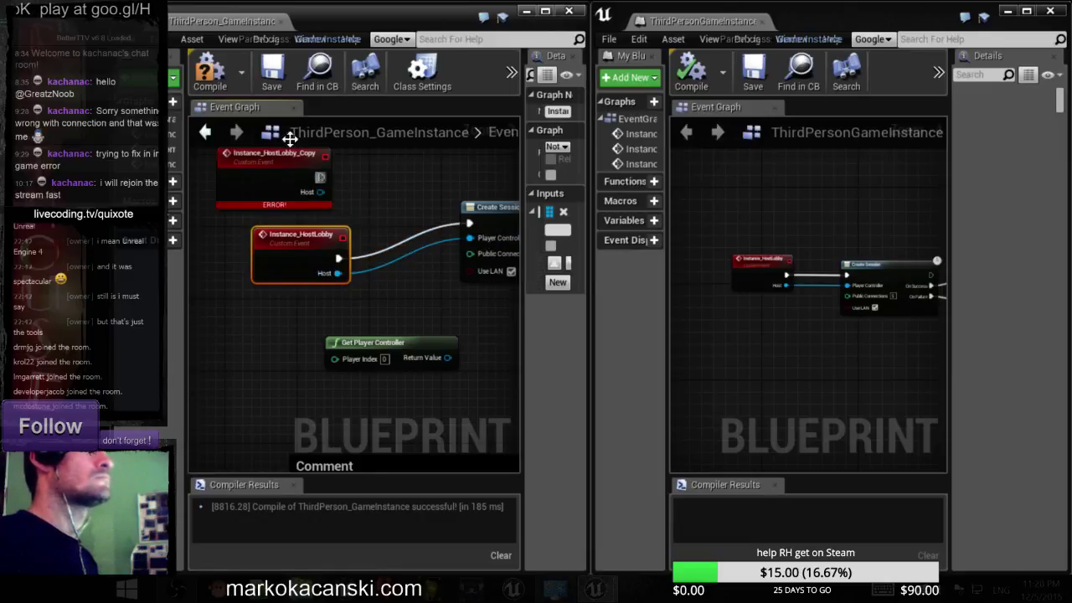
- Compile and save the ThirdPerson_GameInstance blueprint
{"action": "left_click", "coordinate": [272, 76]}
{"action": "left_click", "coordinate": [809, 387]}
{"action": "scroll", "coordinate": [850, 287], "scroll_direction": "down", "scroll_amount": 3}
{"action": "scroll", "coordinate": [797, 304], "scroll_direction": "up", "scroll_amount": 3}
{"action": "scroll", "coordinate": [713, 291], "scroll_direction": "up", "scroll_amount": 2}
{"action": "scroll", "coordinate": [752, 309], "scroll_direction": "up", "scroll_amount": 2}
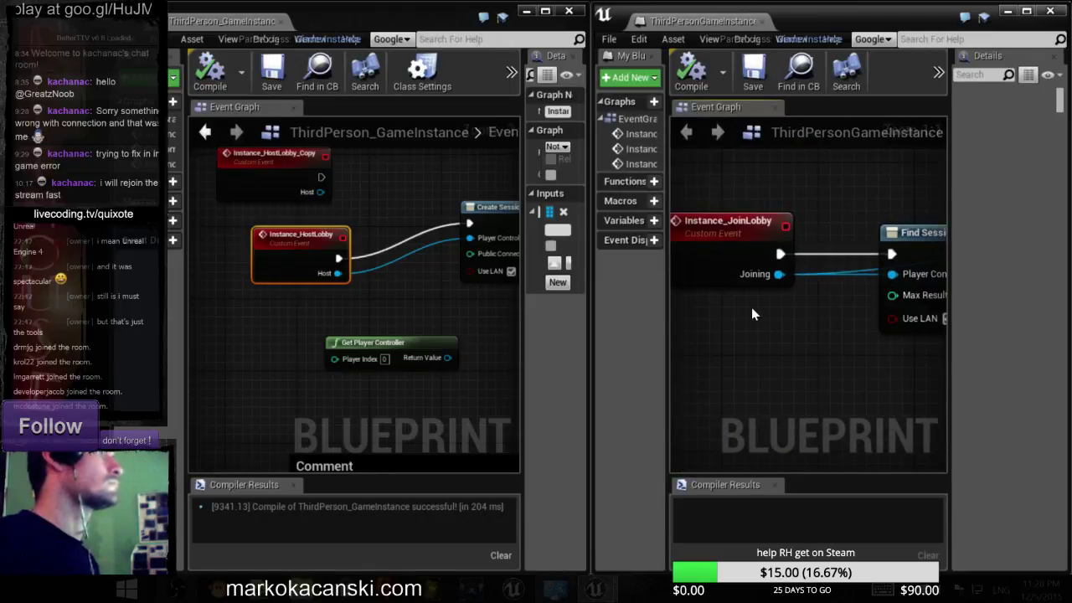
- Compare both graphs' Create Session branches: Open Level (Level_2, listen) on success, Print String on failure
{"action": "right_click_drag", "start_coordinate": [432, 311], "coordinate": [353, 331]}
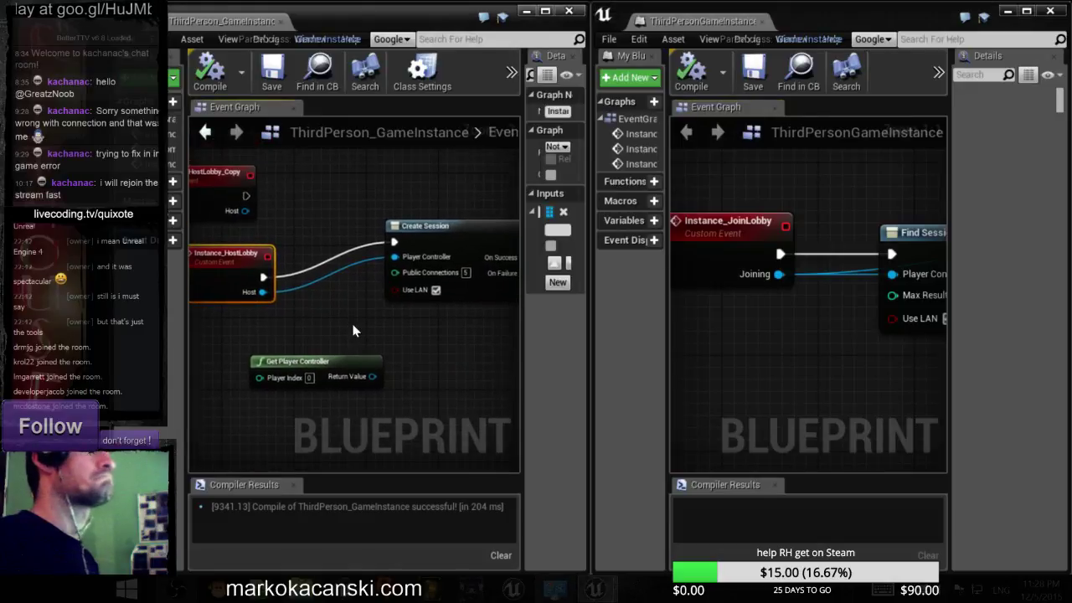
{"action": "scroll", "coordinate": [779, 377], "scroll_direction": "down", "scroll_amount": 3}
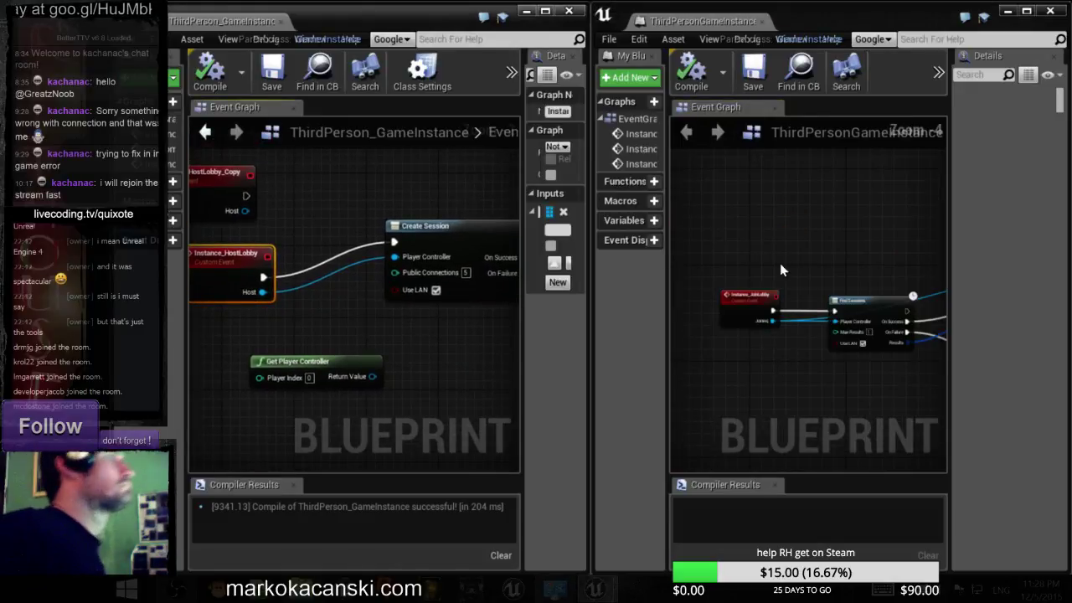
{"action": "right_click_drag", "start_coordinate": [780, 263], "coordinate": [770, 443]}
{"action": "scroll", "coordinate": [842, 323], "scroll_direction": "up", "scroll_amount": 4}
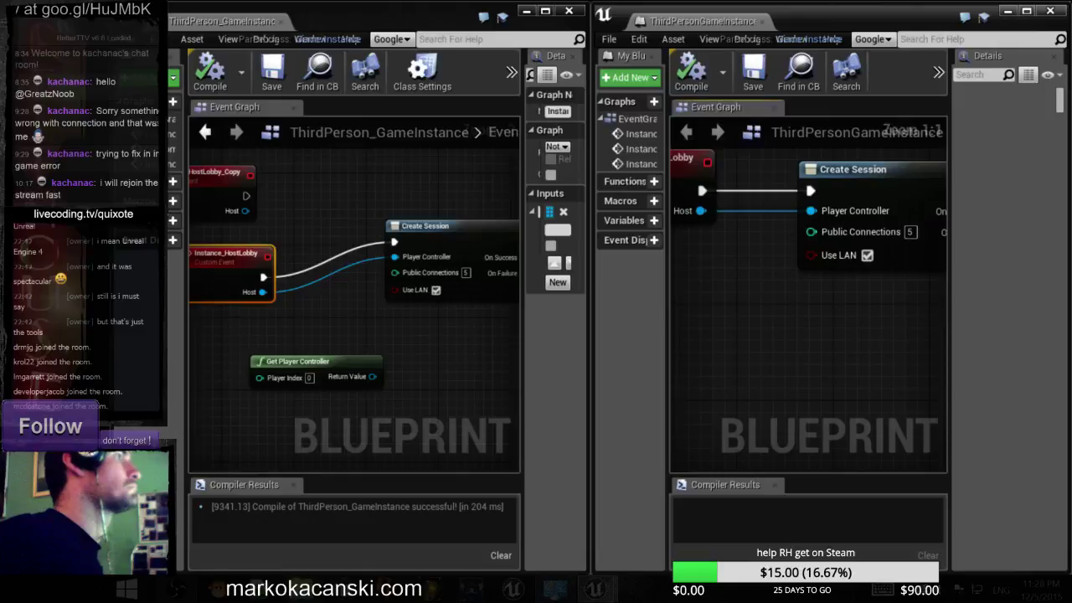
{"action": "right_click_drag", "start_coordinate": [837, 335], "coordinate": [502, 310]}
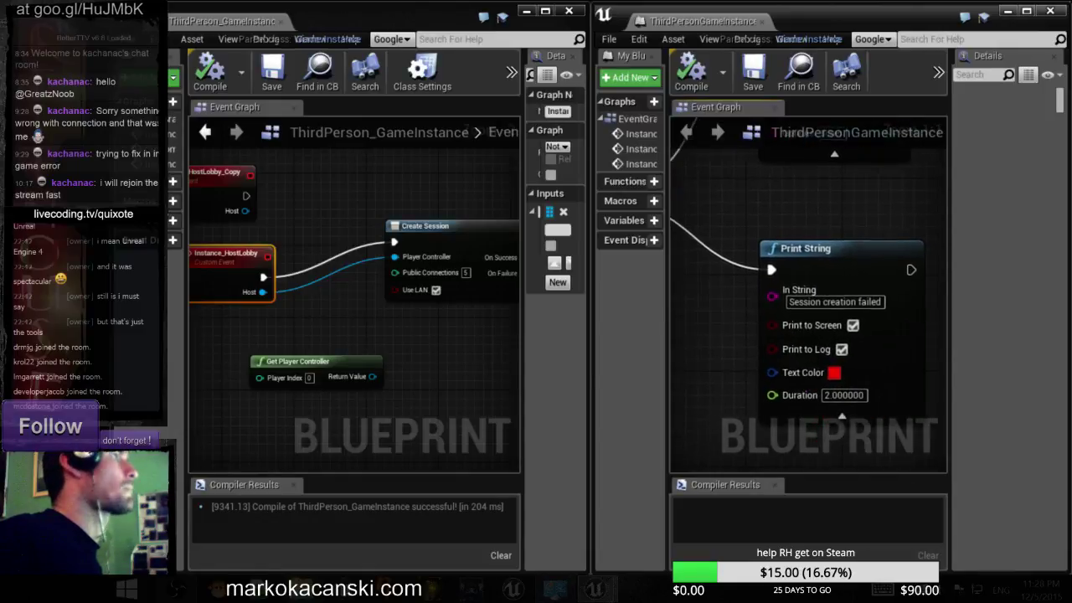
{"action": "right_click_drag", "start_coordinate": [804, 251], "coordinate": [768, 397]}
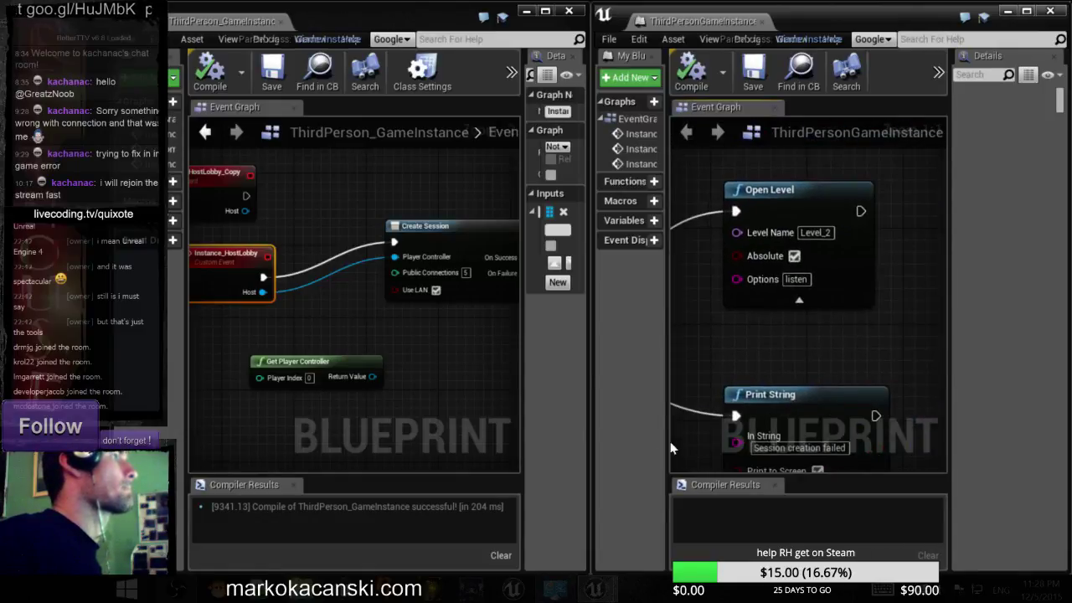
{"action": "right_click_drag", "start_coordinate": [461, 335], "coordinate": [189, 357]}
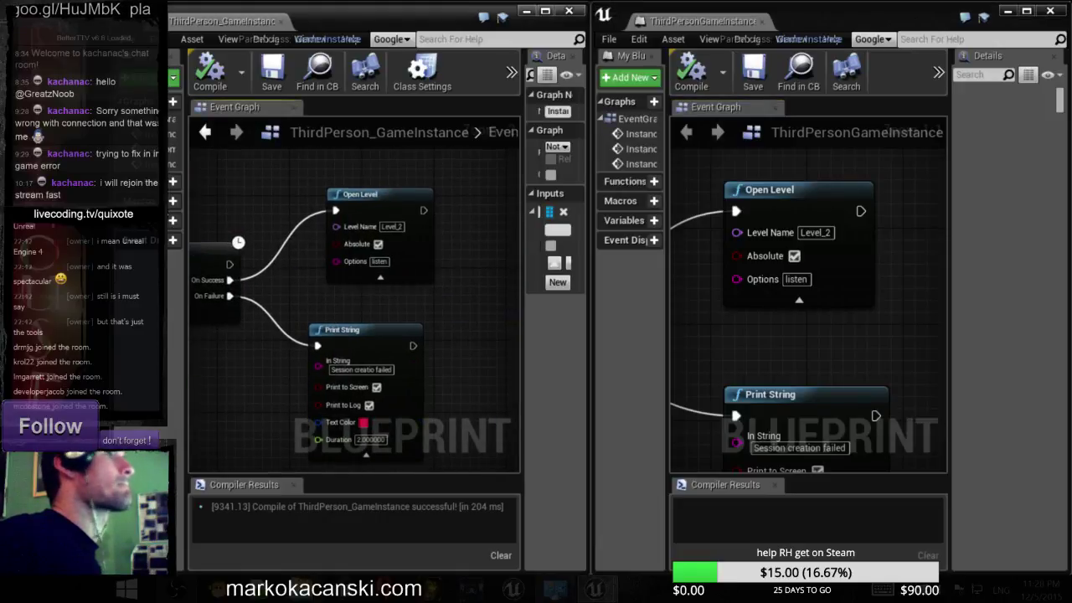
{"action": "scroll", "coordinate": [400, 237], "scroll_direction": "up", "scroll_amount": 2}
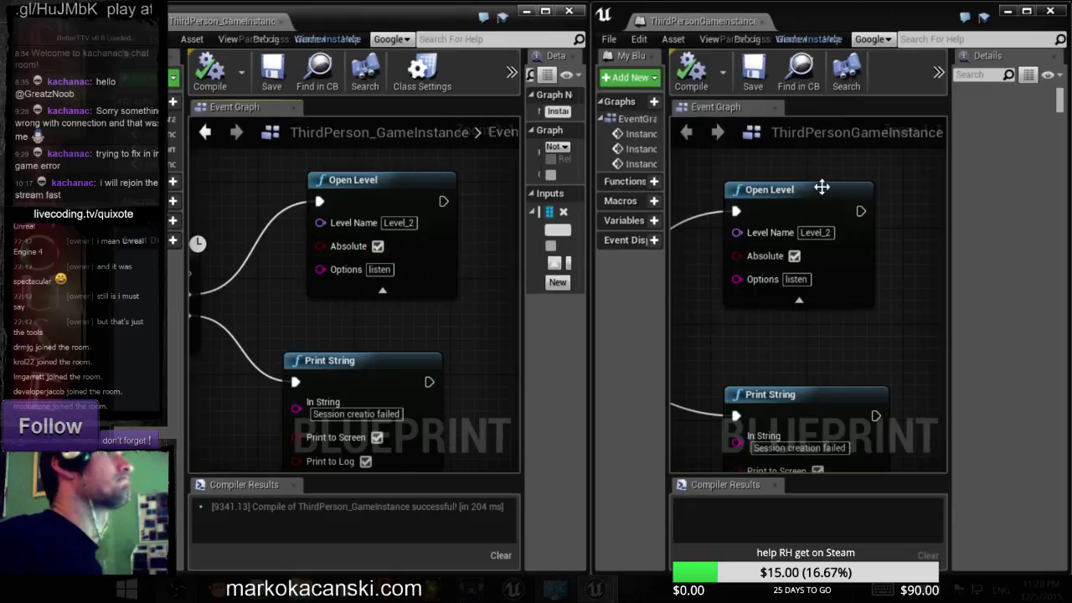
{"action": "mouse_move", "coordinate": [825, 11]}
{"action": "left_mouse_down"}
{"action": "mouse_move", "coordinate": [663, 249]}
{"action": "mouse_move", "coordinate": [570, 190]}
{"action": "left_mouse_up"}
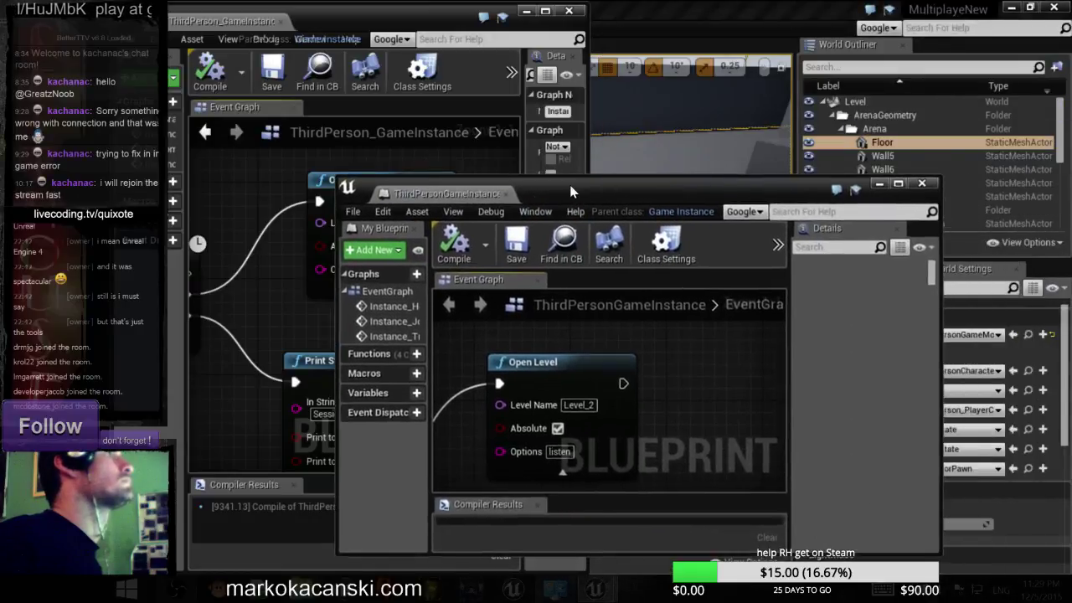
- Close the template ThirdPersonGameInstance editor and recentre ThirdPerson_GameInstance
{"action": "left_click", "coordinate": [922, 183]}
{"action": "mouse_move", "coordinate": [222, 21]}
{"action": "left_mouse_down"}
{"action": "mouse_move", "coordinate": [326, 181]}
{"action": "mouse_move", "coordinate": [670, 17]}
{"action": "left_mouse_up"}
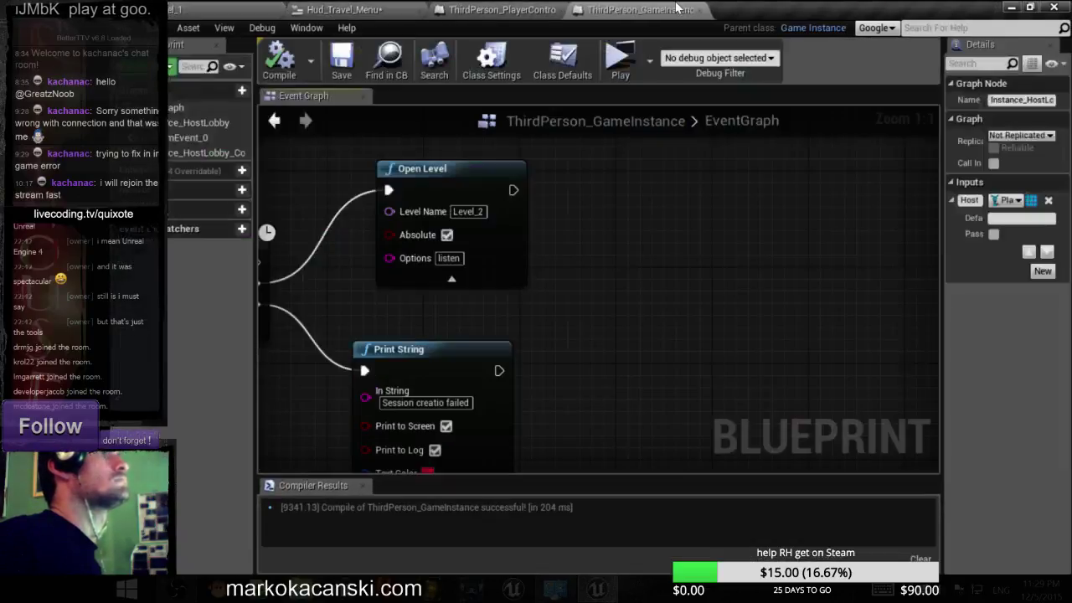
{"action": "left_click", "coordinate": [176, 10]}
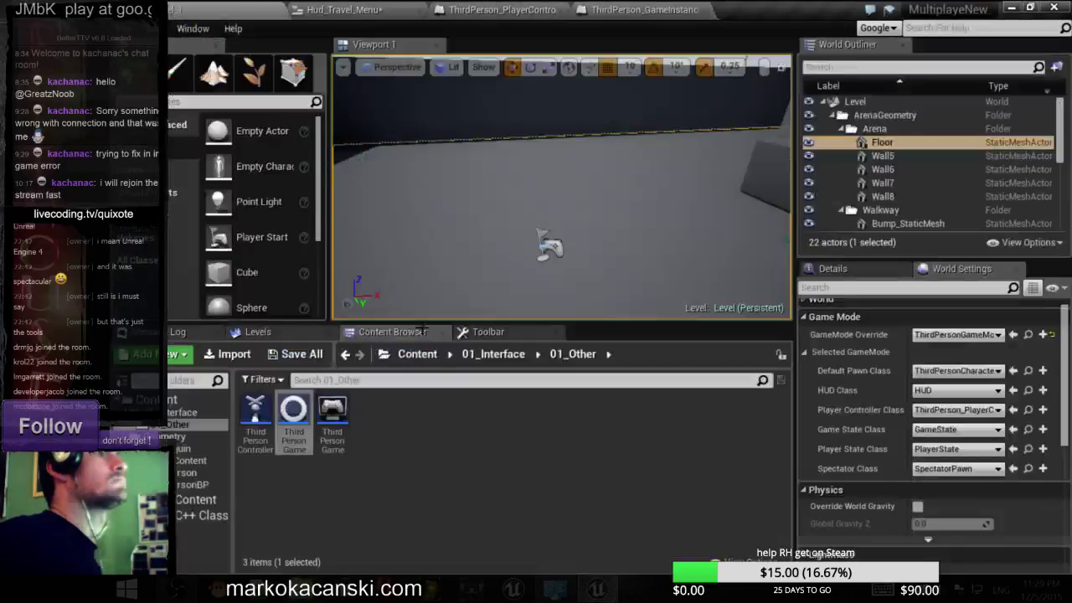
- Open ThirdPersonController and place it in a separate window beside ThirdPerson_PlayerControler
{"action": "double_click", "coordinate": [254, 410]}
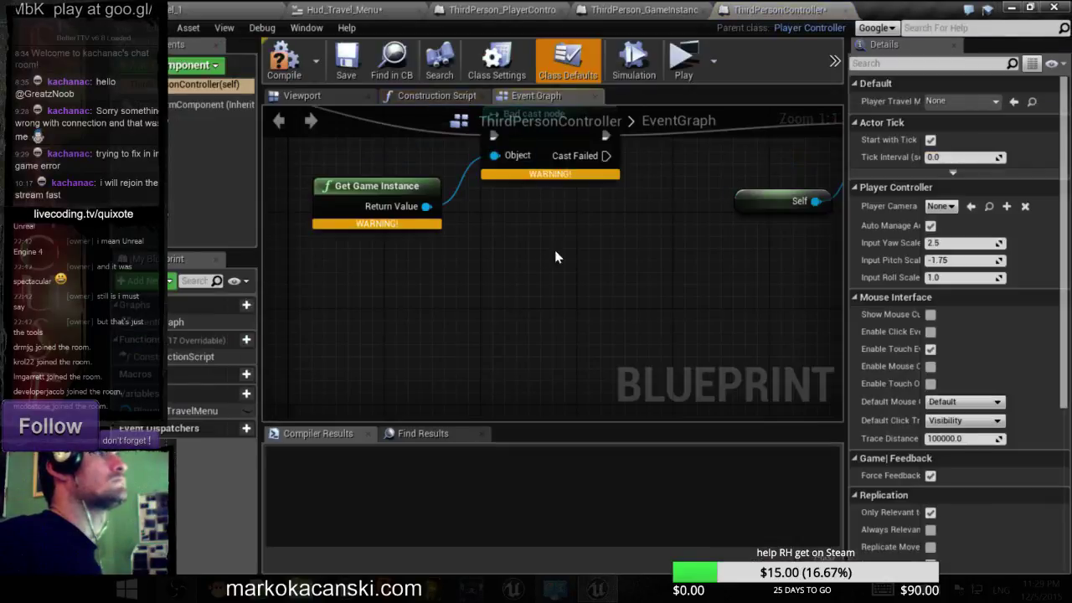
{"action": "scroll", "coordinate": [571, 238], "scroll_direction": "down", "scroll_amount": 4}
{"action": "right_click_drag", "start_coordinate": [583, 270], "coordinate": [579, 268]}
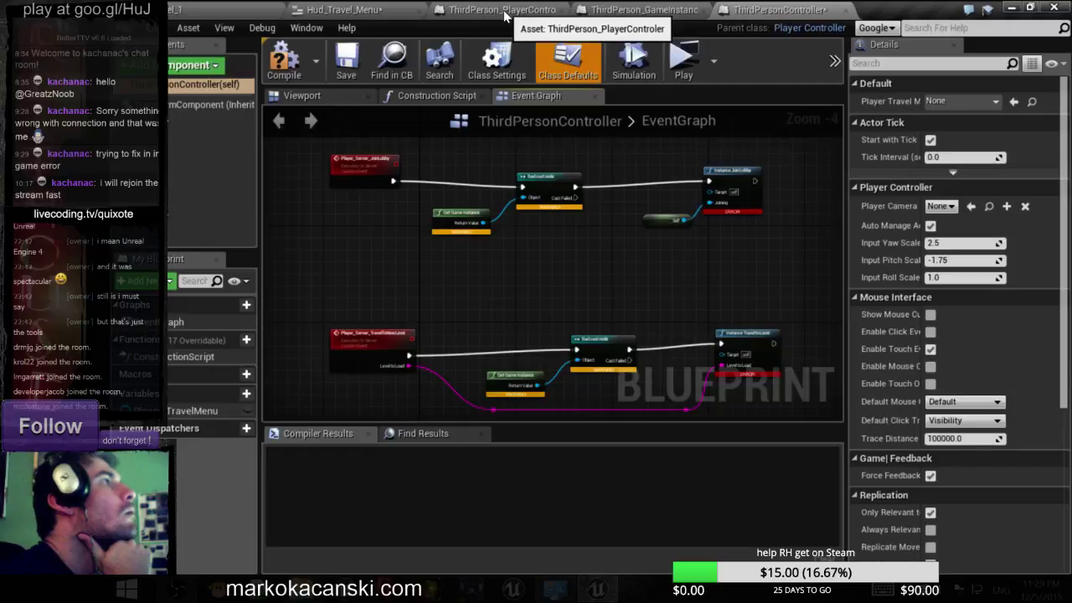
{"action": "mouse_move", "coordinate": [504, 10]}
{"action": "left_mouse_down"}
{"action": "mouse_move", "coordinate": [332, 166]}
{"action": "mouse_move", "coordinate": [262, 169]}
{"action": "left_mouse_up"}
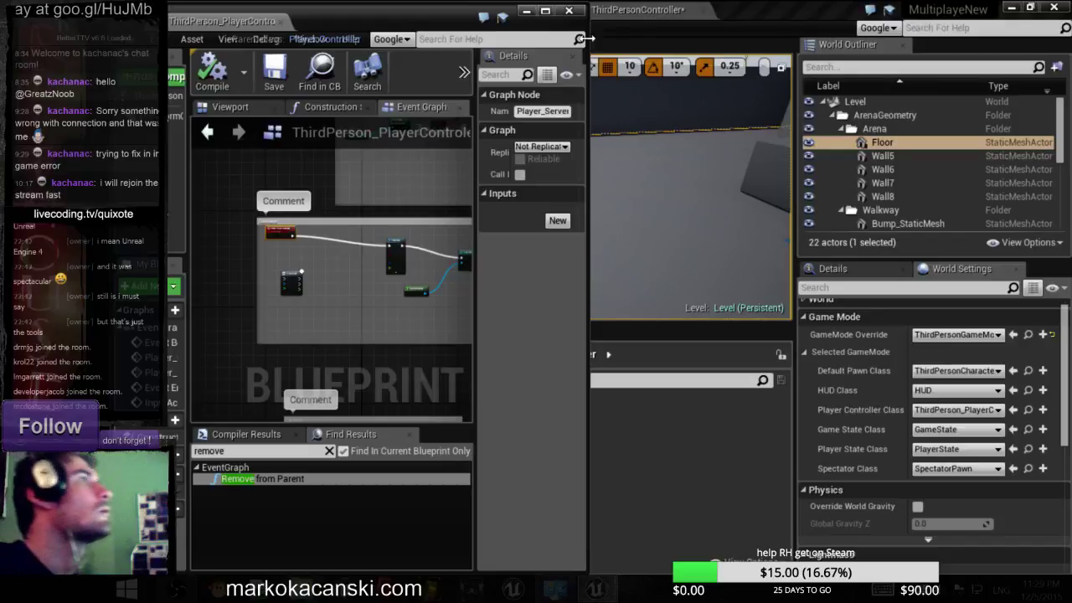
{"action": "mouse_move", "coordinate": [636, 10]}
{"action": "left_mouse_down"}
{"action": "mouse_move", "coordinate": [655, 65]}
{"action": "mouse_move", "coordinate": [649, 18]}
{"action": "left_mouse_up"}
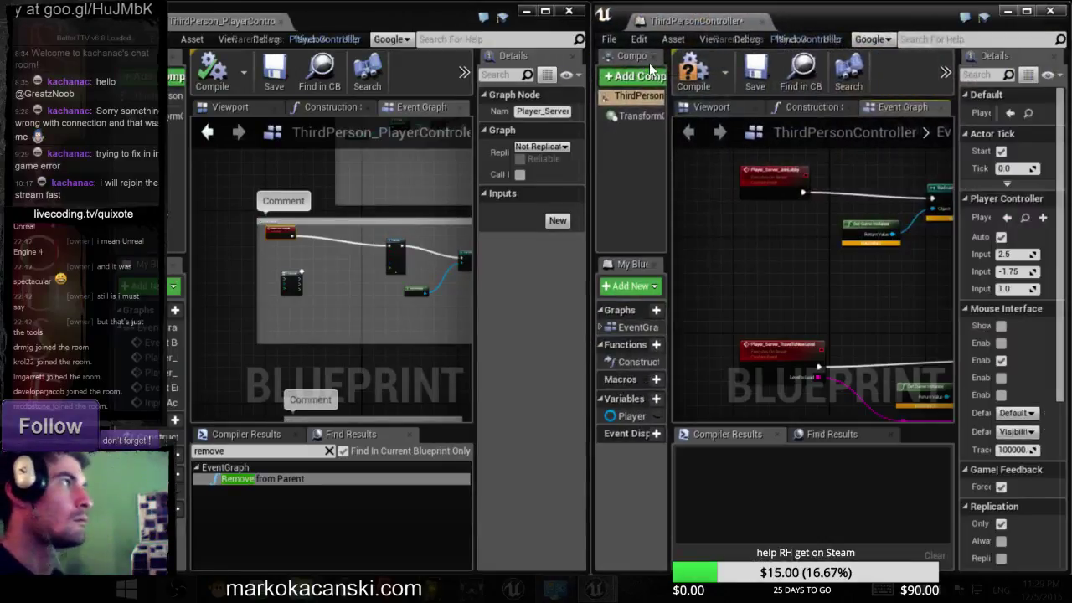
{"action": "scroll", "coordinate": [402, 243], "scroll_direction": "up", "scroll_amount": 3}
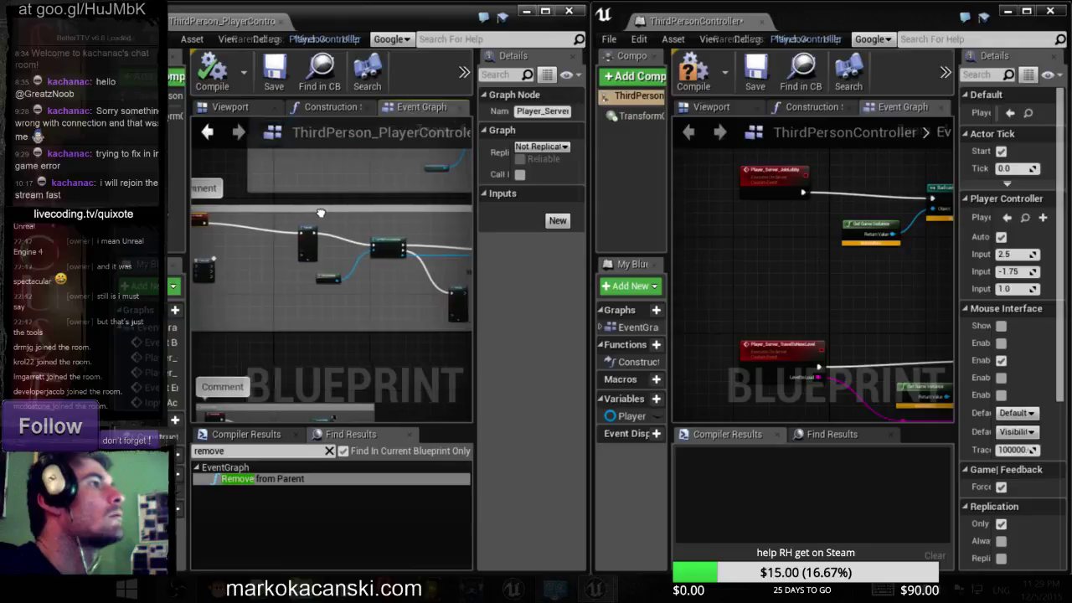
{"action": "mouse_move", "coordinate": [808, 266]}
{"action": "right_mouse_down"}
{"action": "mouse_move", "coordinate": [787, 385]}
{"action": "mouse_move", "coordinate": [804, 360]}
{"action": "mouse_move", "coordinate": [748, 427]}
{"action": "right_mouse_up"}
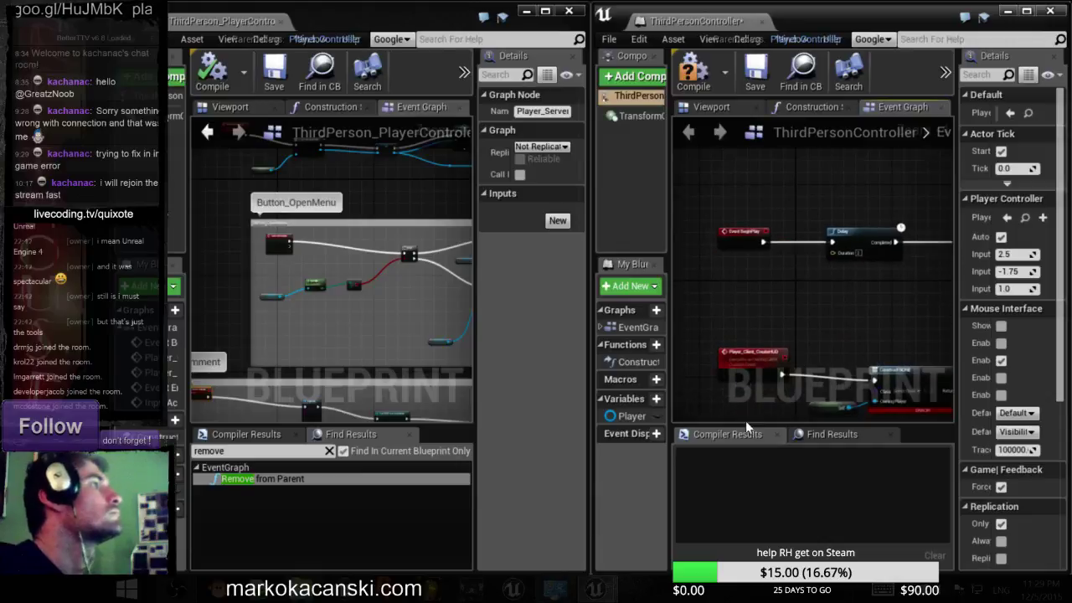
{"action": "right_click_drag", "start_coordinate": [355, 172], "coordinate": [329, 285]}
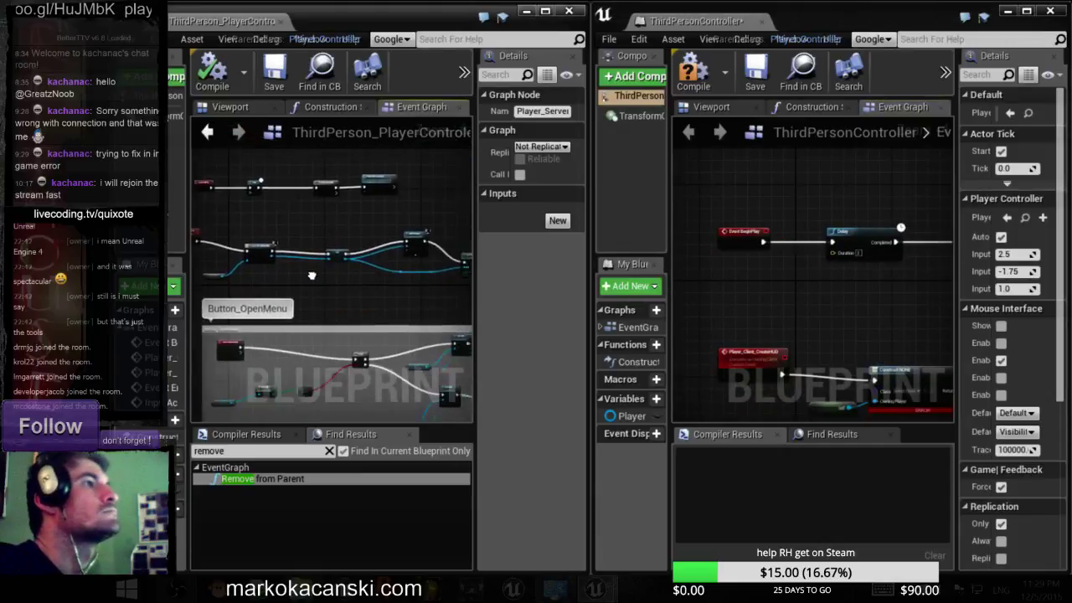
{"action": "right_click_drag", "start_coordinate": [330, 285], "coordinate": [392, 226]}
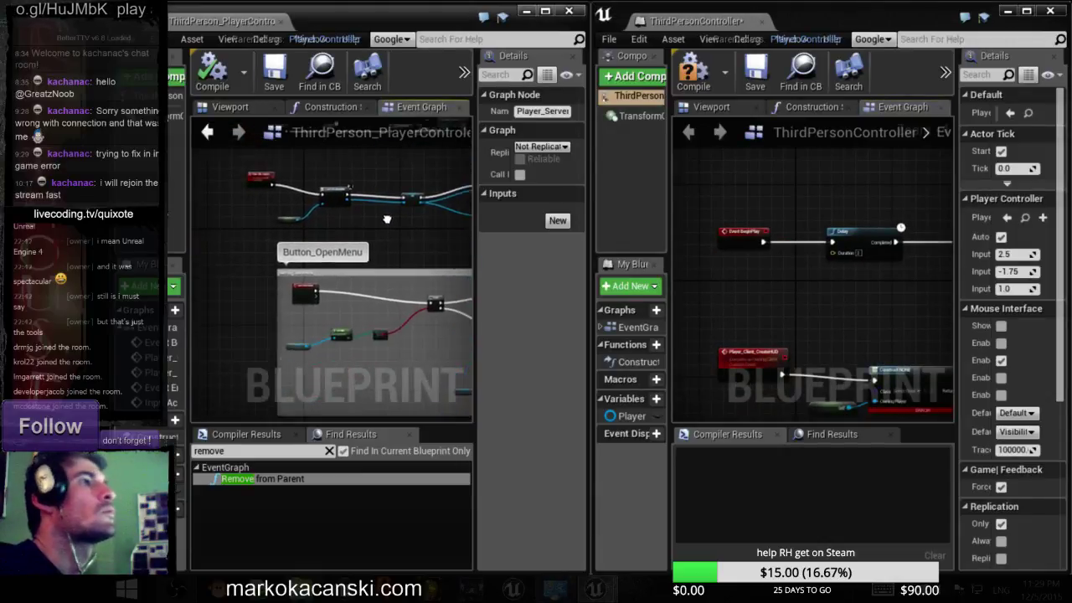
{"action": "scroll", "coordinate": [280, 173], "scroll_direction": "up", "scroll_amount": 2}
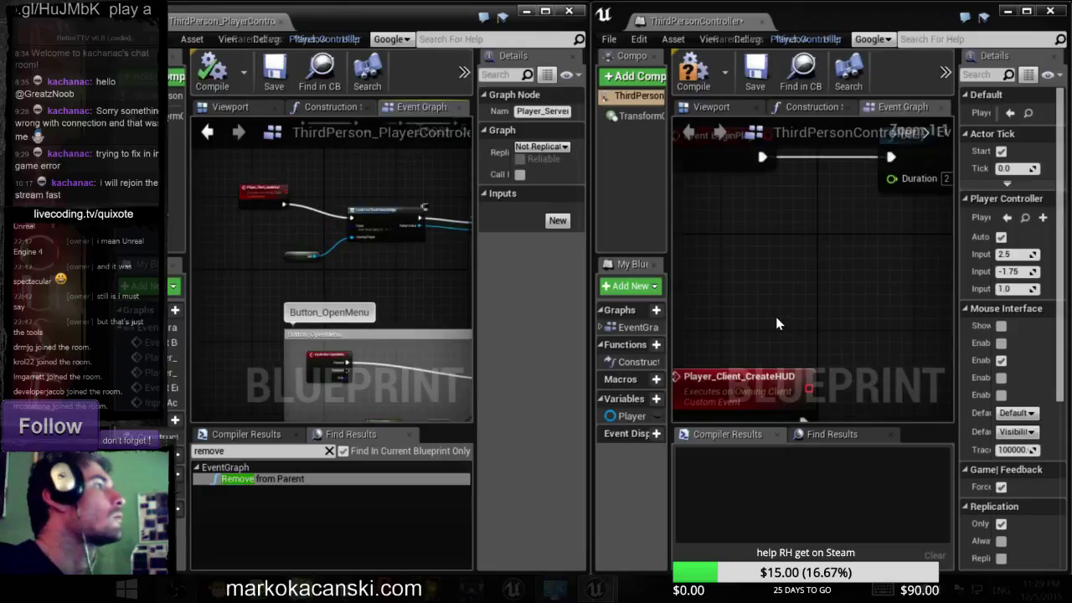
{"action": "scroll", "coordinate": [787, 310], "scroll_direction": "up", "scroll_amount": 3}
{"action": "right_click_drag", "start_coordinate": [775, 317], "coordinate": [837, 295]}
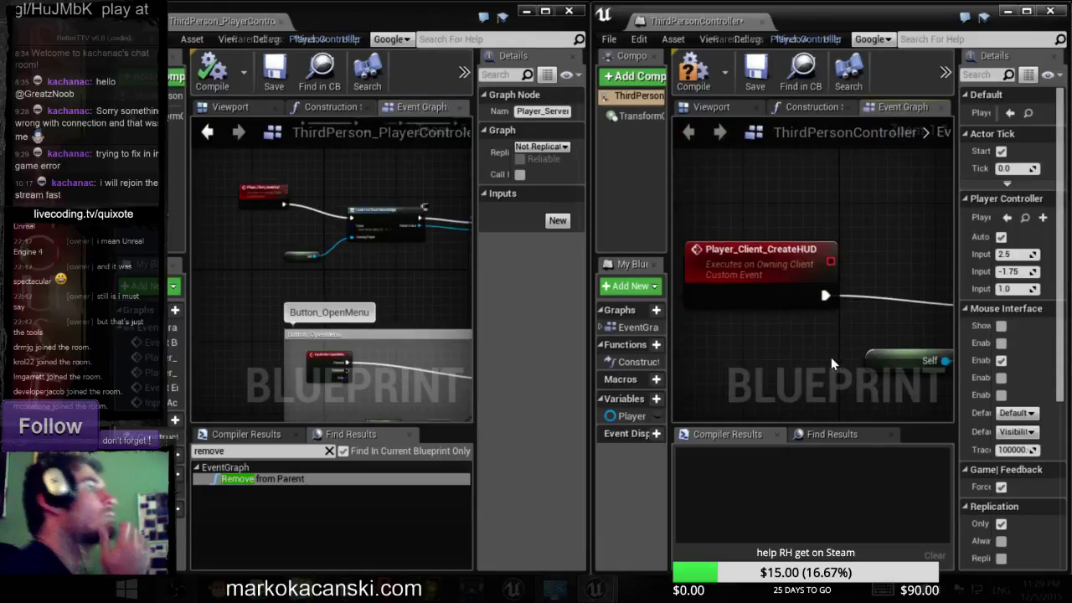
{"action": "scroll", "coordinate": [274, 198], "scroll_direction": "up", "scroll_amount": 3}
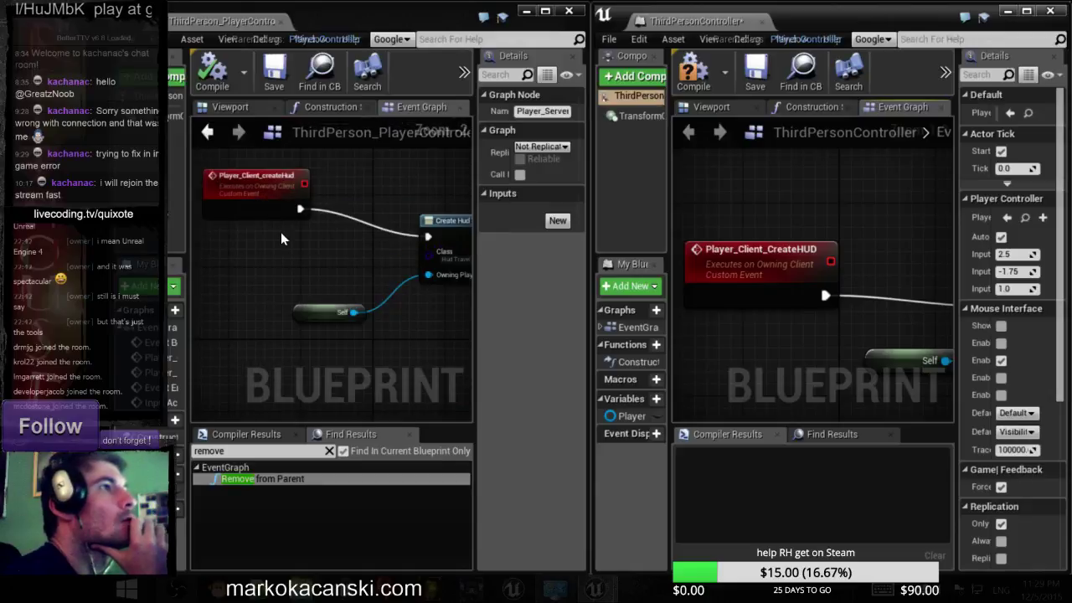
{"action": "scroll", "coordinate": [299, 210], "scroll_direction": "down", "scroll_amount": 1}
{"action": "scroll", "coordinate": [317, 211], "scroll_direction": "down", "scroll_amount": 2}
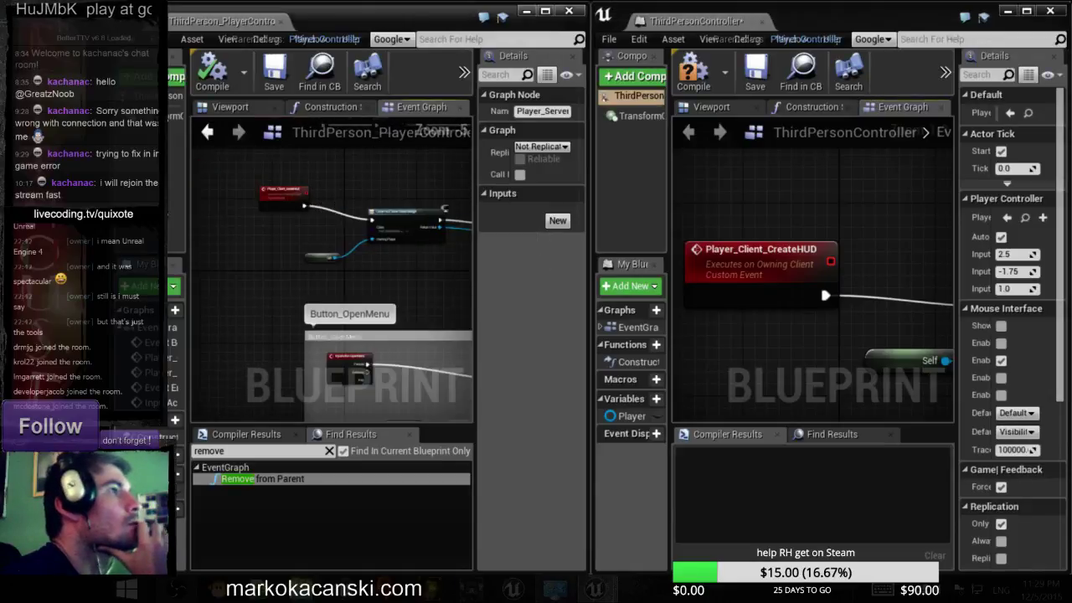
{"action": "right_click_drag", "start_coordinate": [905, 332], "coordinate": [686, 265]}
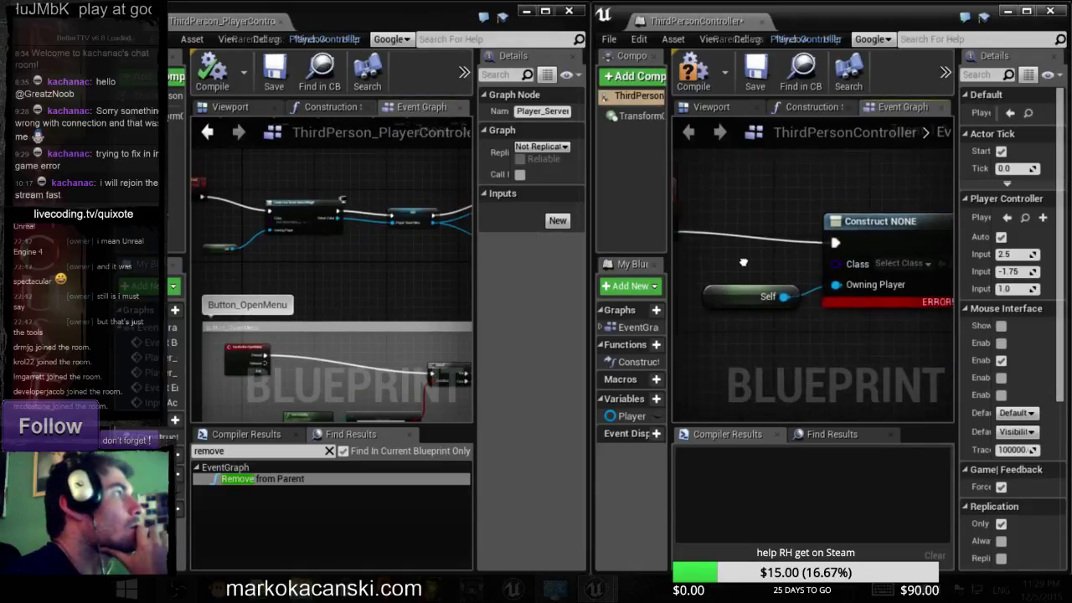
{"action": "scroll", "coordinate": [318, 265], "scroll_direction": "up", "scroll_amount": 4}
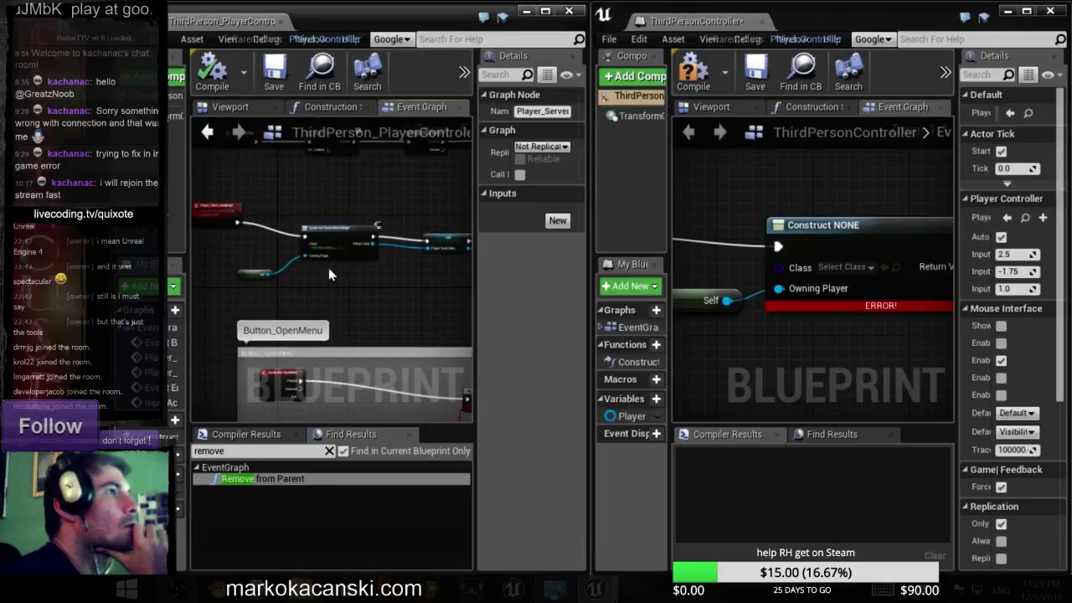
{"action": "mouse_move", "coordinate": [825, 355]}
{"action": "right_mouse_down"}
{"action": "mouse_move", "coordinate": [761, 340]}
{"action": "mouse_move", "coordinate": [893, 363]}
{"action": "mouse_move", "coordinate": [825, 356]}
{"action": "right_mouse_up"}
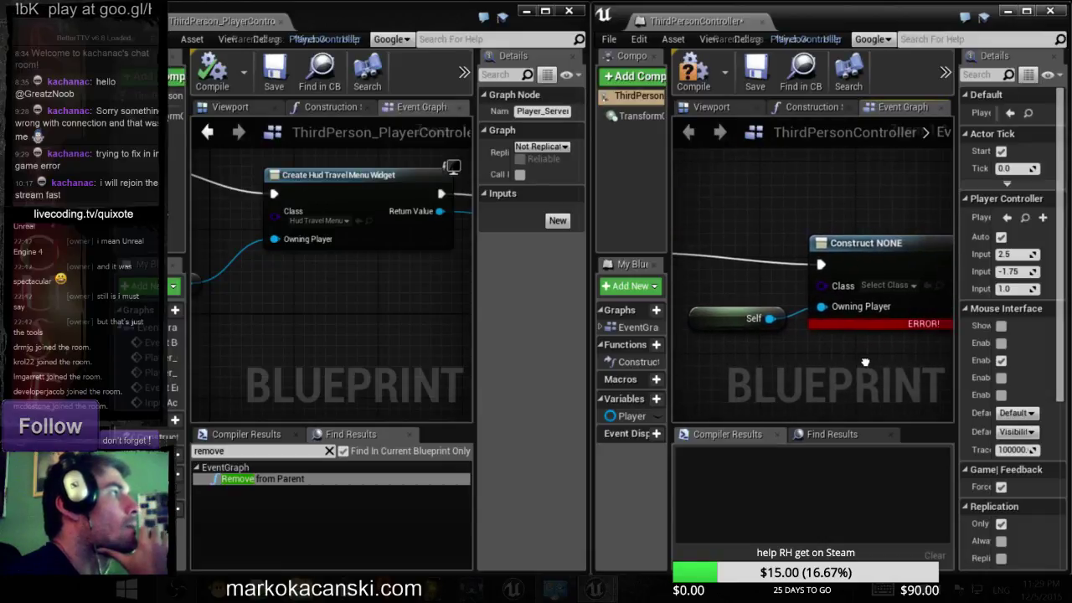
- Reset the HUD construct node's widget class to None
{"action": "scroll", "coordinate": [328, 235], "scroll_direction": "up", "scroll_amount": 1}
{"action": "left_click", "coordinate": [353, 218]}
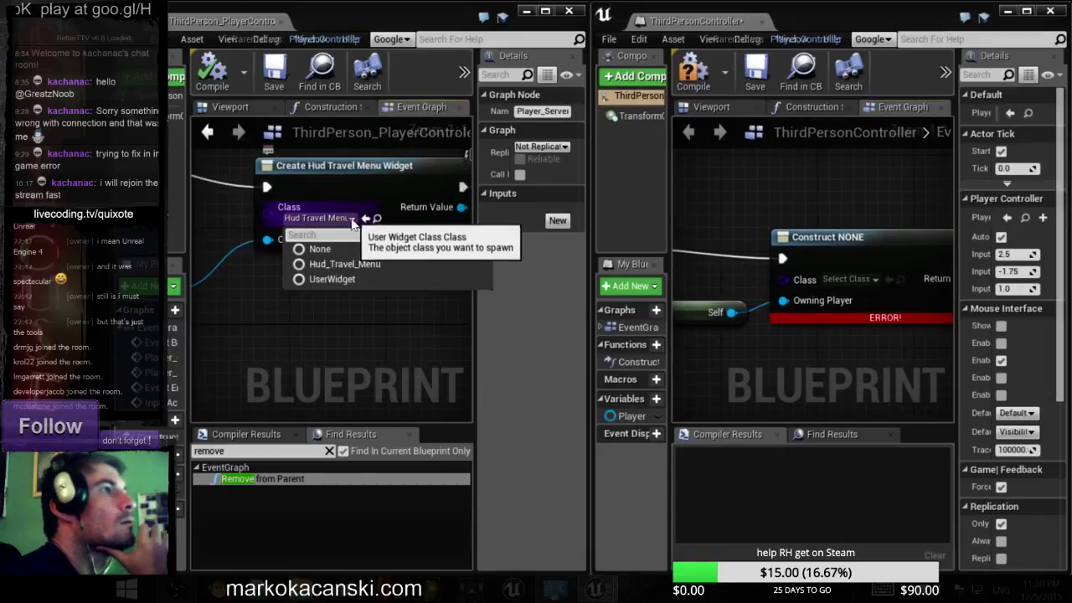
{"action": "left_click", "coordinate": [351, 251]}
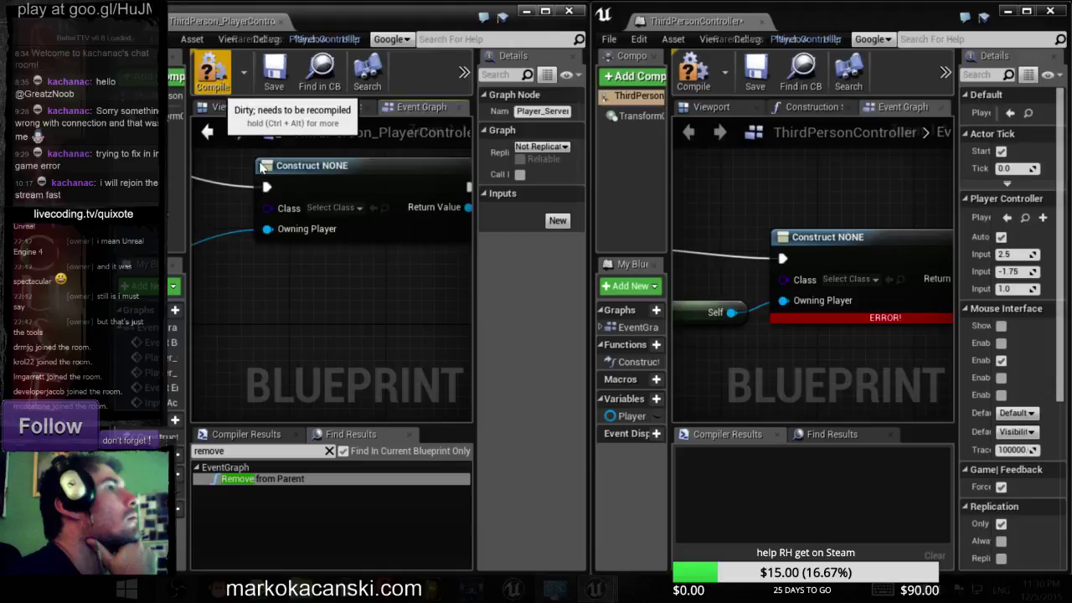
- Compare the SET Player Travel Menu, Add to Viewport and Set Visibility nodes against the template
{"action": "mouse_move", "coordinate": [477, 153]}
{"action": "right_mouse_down"}
{"action": "mouse_move", "coordinate": [222, 150]}
{"action": "mouse_move", "coordinate": [349, 337]}
{"action": "right_mouse_up"}
{"action": "right_click_drag", "start_coordinate": [841, 330], "coordinate": [1017, 313]}
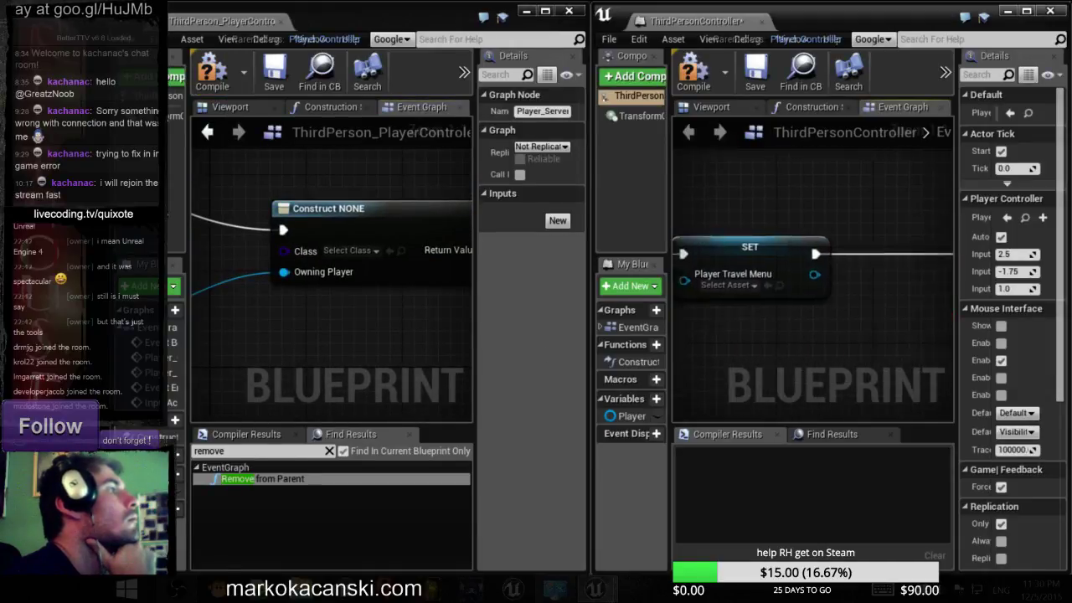
{"action": "right_click_drag", "start_coordinate": [893, 327], "coordinate": [925, 348]}
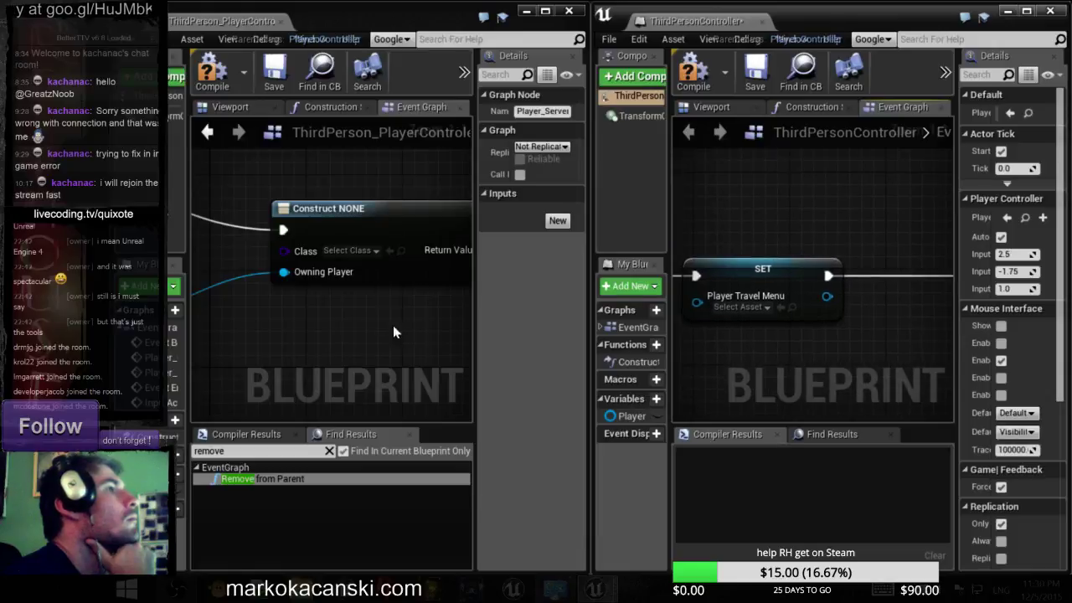
{"action": "right_click_drag", "start_coordinate": [392, 325], "coordinate": [161, 314]}
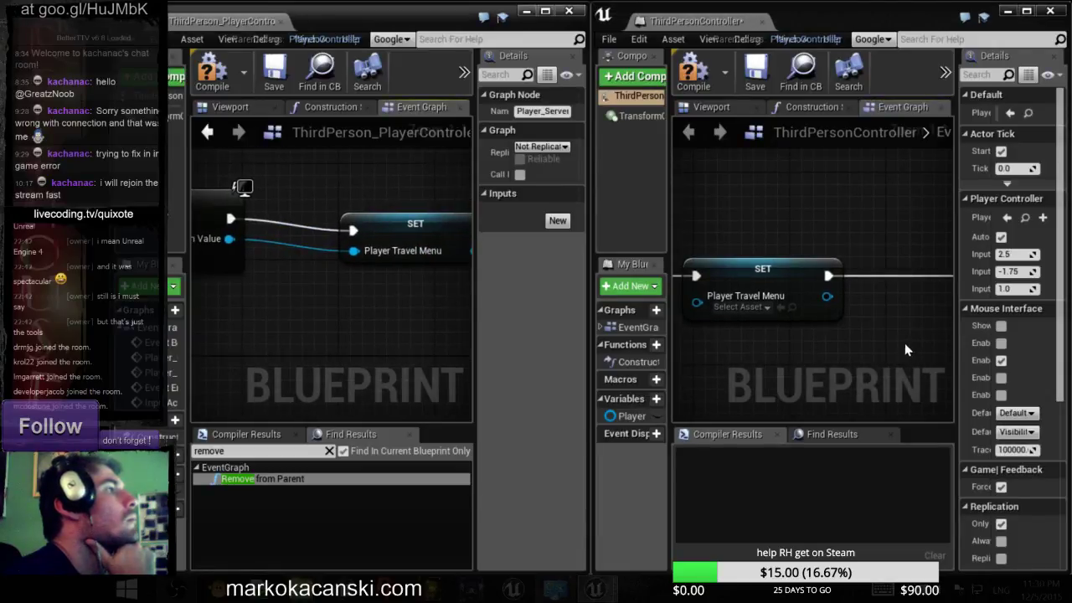
{"action": "right_click_drag", "start_coordinate": [905, 350], "coordinate": [837, 228]}
{"action": "right_click_drag", "start_coordinate": [813, 328], "coordinate": [827, 326]}
{"action": "right_click_drag", "start_coordinate": [387, 305], "coordinate": [354, 320]}
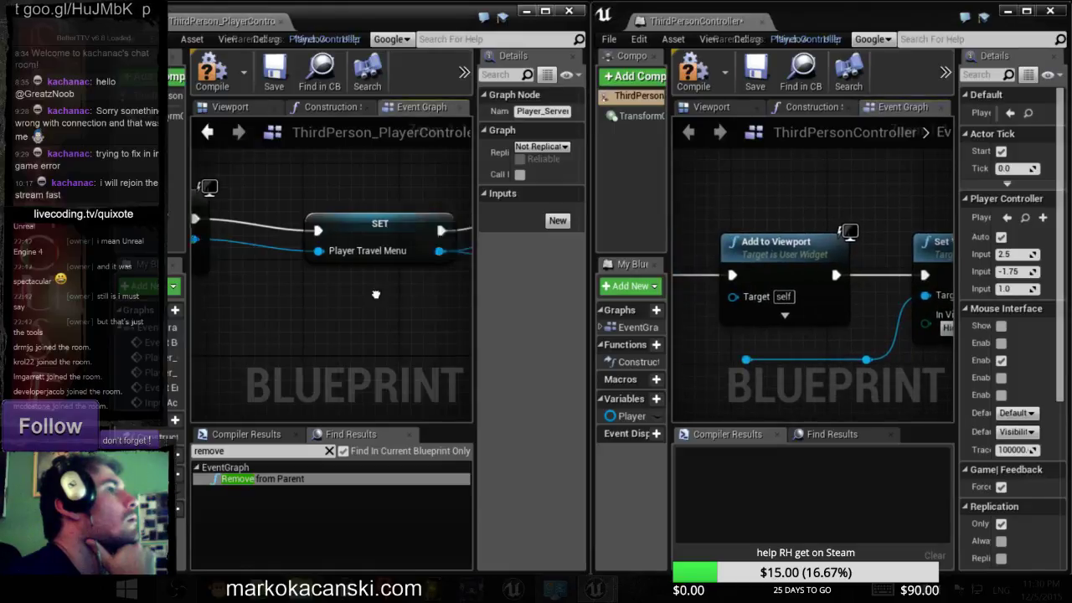
{"action": "right_click_drag", "start_coordinate": [435, 218], "coordinate": [214, 264]}
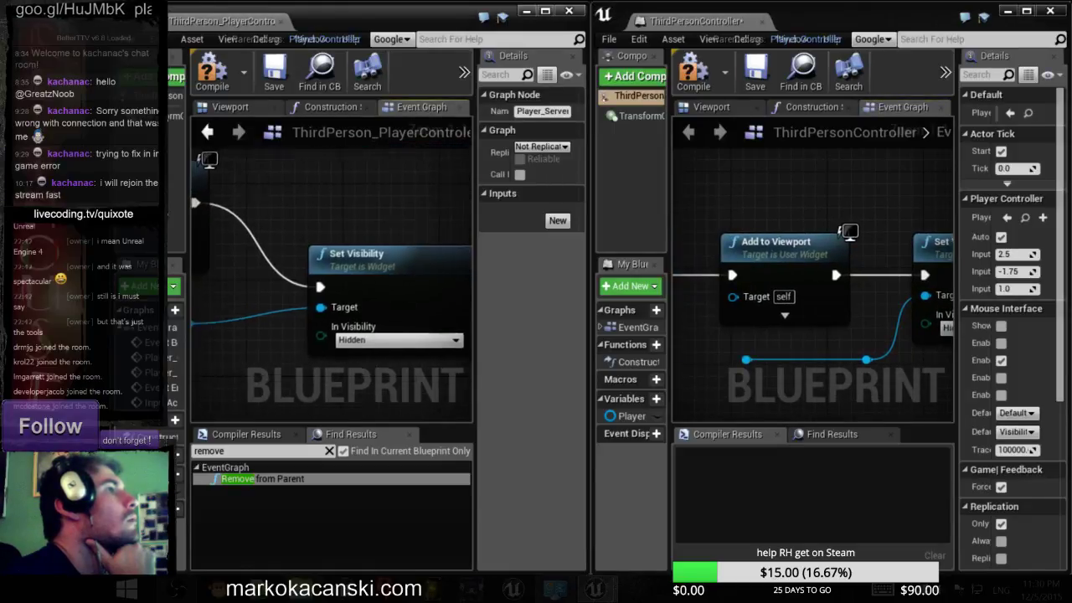
{"action": "right_click_drag", "start_coordinate": [827, 336], "coordinate": [707, 253]}
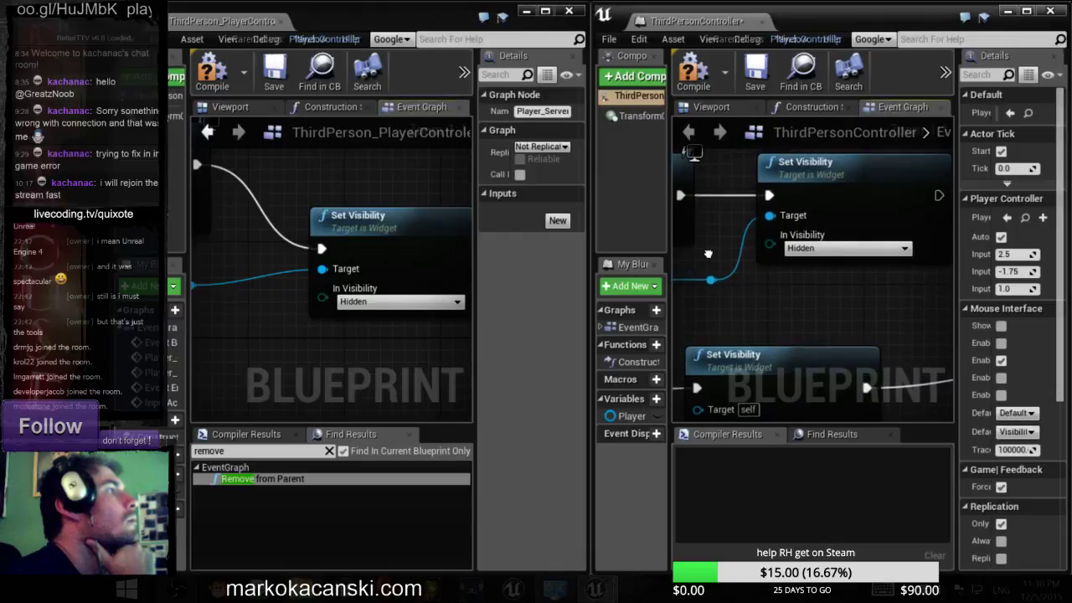
- Set the Construct node's class to Hud_Travel_Menu and compile the player controller
{"action": "scroll", "coordinate": [436, 225], "scroll_direction": "down", "scroll_amount": 2}
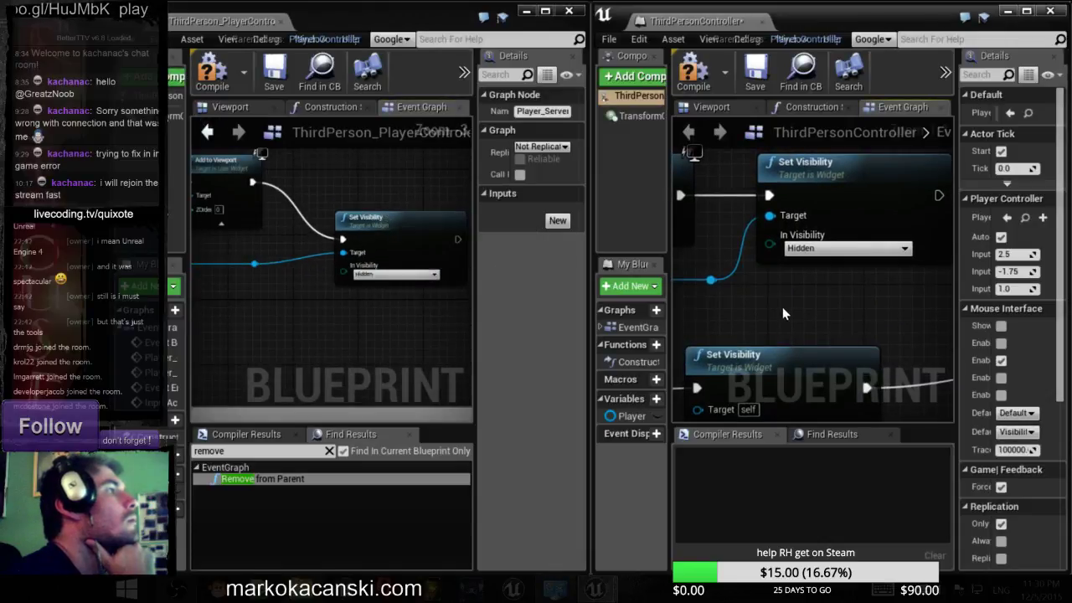
{"action": "right_click_drag", "start_coordinate": [782, 307], "coordinate": [923, 219]}
{"action": "scroll", "coordinate": [924, 220], "scroll_direction": "down", "scroll_amount": 5}
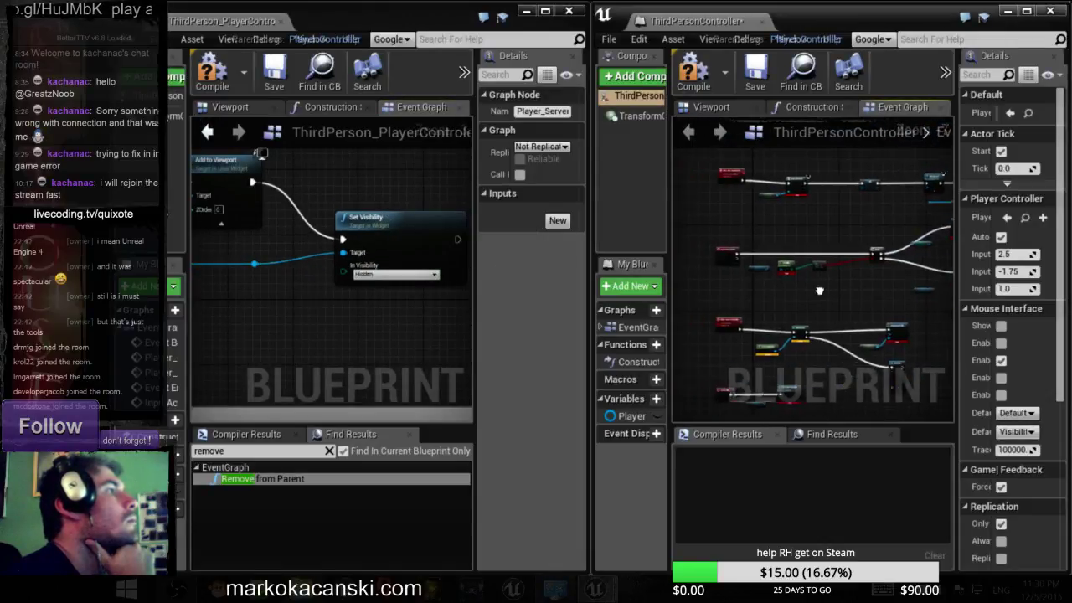
{"action": "scroll", "coordinate": [795, 283], "scroll_direction": "up", "scroll_amount": 4}
{"action": "mouse_move", "coordinate": [313, 305]}
{"action": "right_mouse_down"}
{"action": "mouse_move", "coordinate": [427, 191]}
{"action": "mouse_move", "coordinate": [535, 209]}
{"action": "right_mouse_up"}
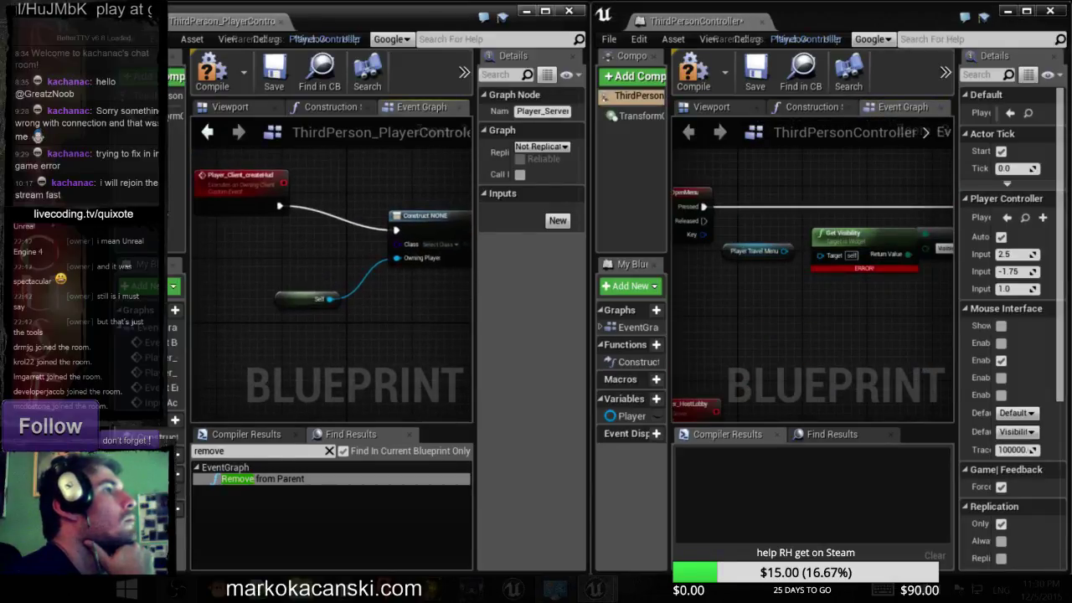
{"action": "right_click_drag", "start_coordinate": [452, 323], "coordinate": [394, 318]}
{"action": "scroll", "coordinate": [303, 258], "scroll_direction": "up", "scroll_amount": 4}
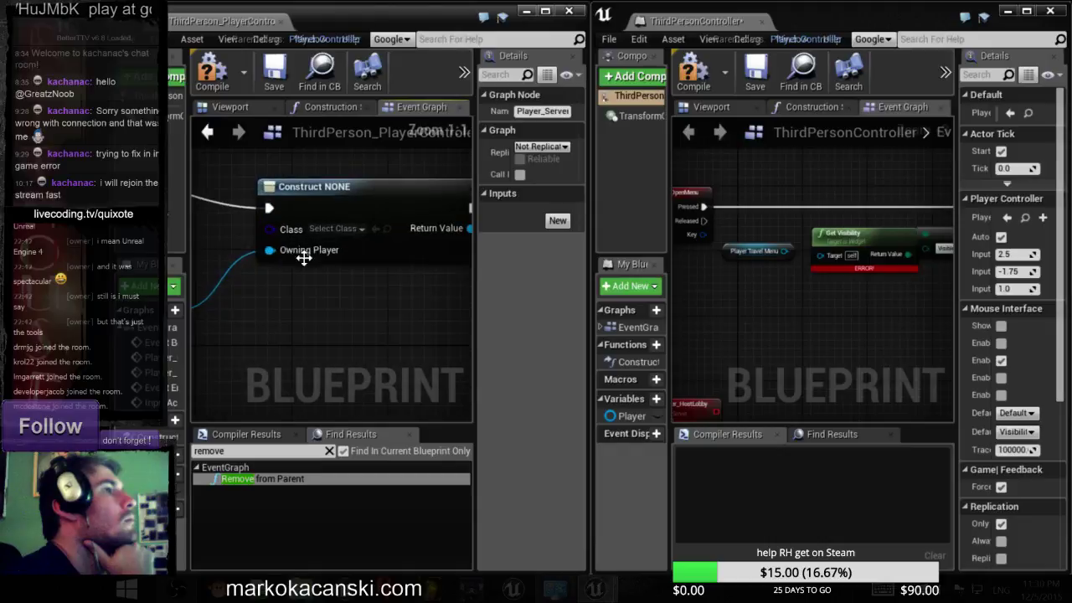
{"action": "left_click", "coordinate": [337, 228]}
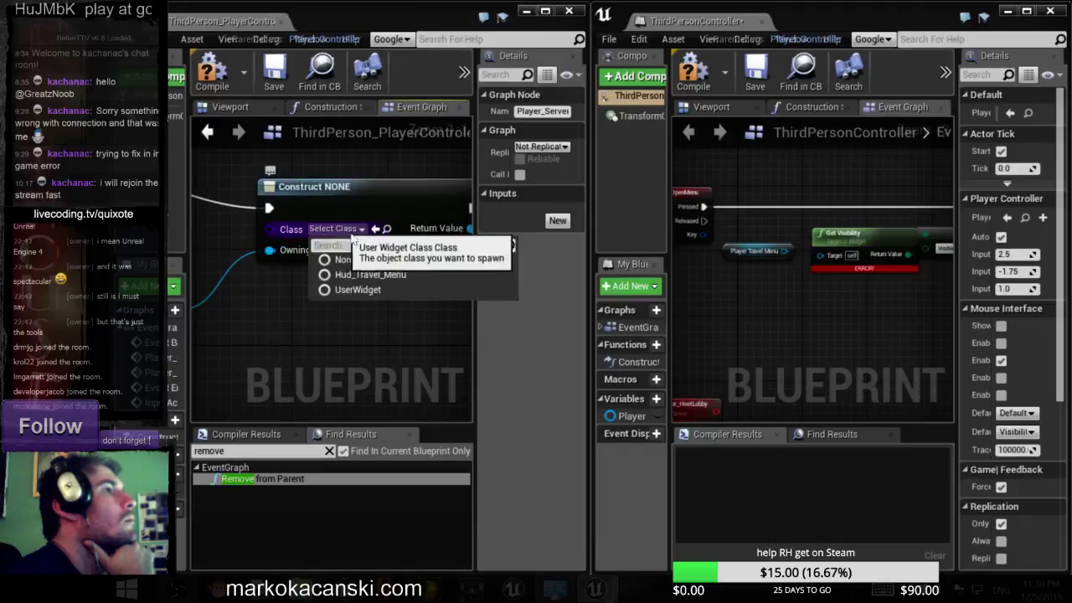
{"action": "left_click", "coordinate": [394, 273]}
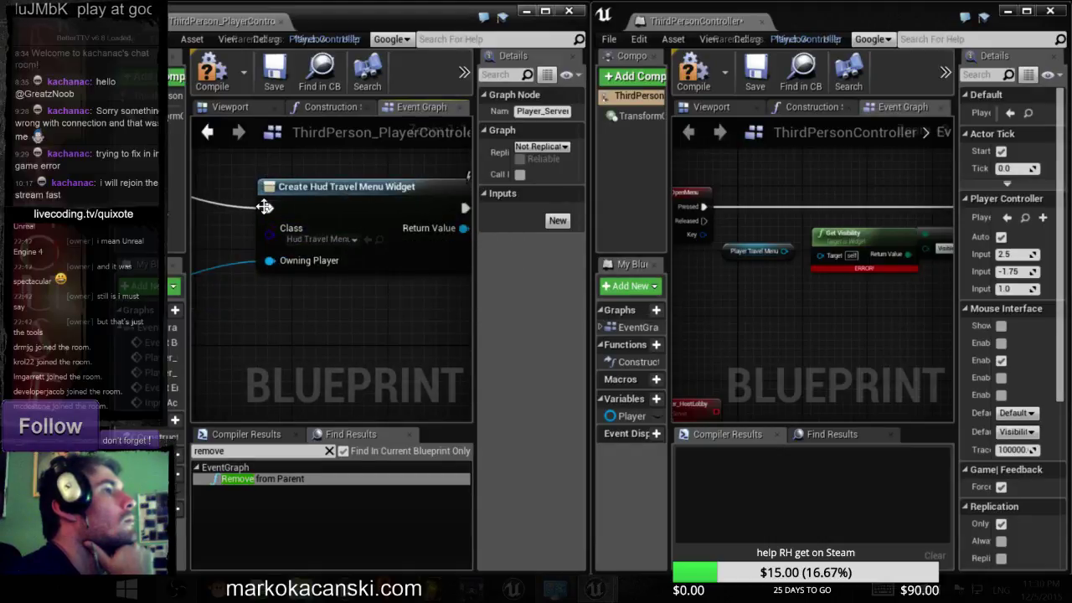
{"action": "left_click", "coordinate": [214, 74]}
{"action": "scroll", "coordinate": [814, 288], "scroll_direction": "down", "scroll_amount": 5}
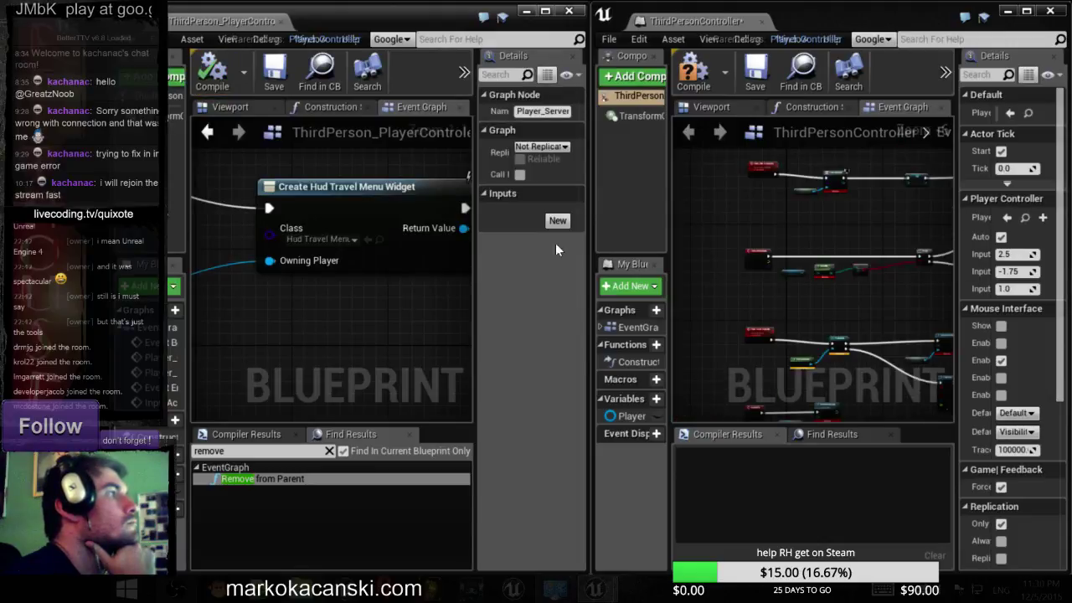
{"action": "scroll", "coordinate": [466, 285], "scroll_direction": "up", "scroll_amount": 5}
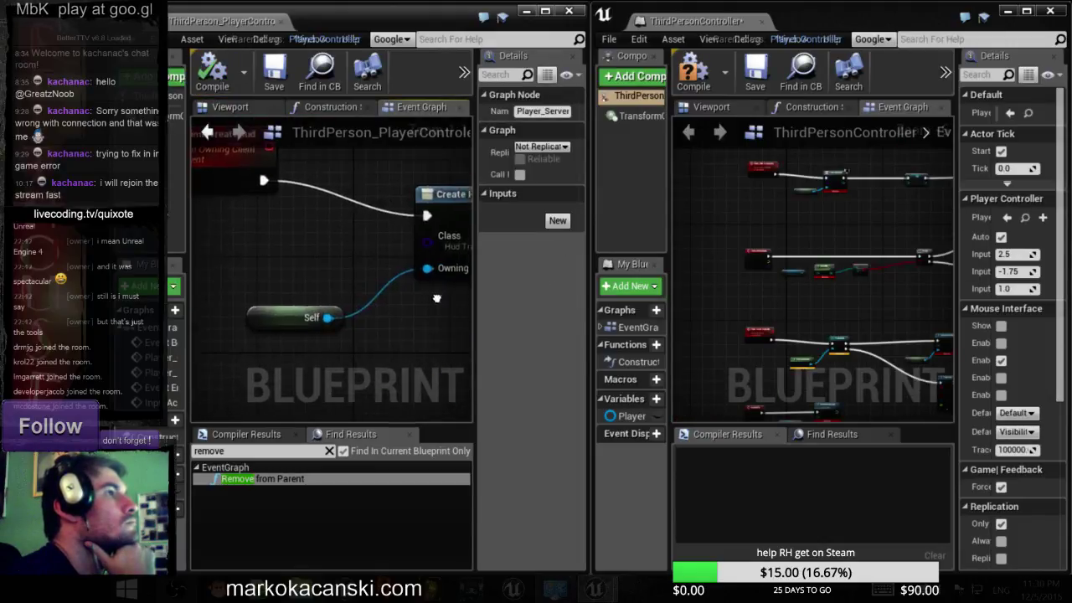
{"action": "right_click_drag", "start_coordinate": [465, 285], "coordinate": [402, 242]}
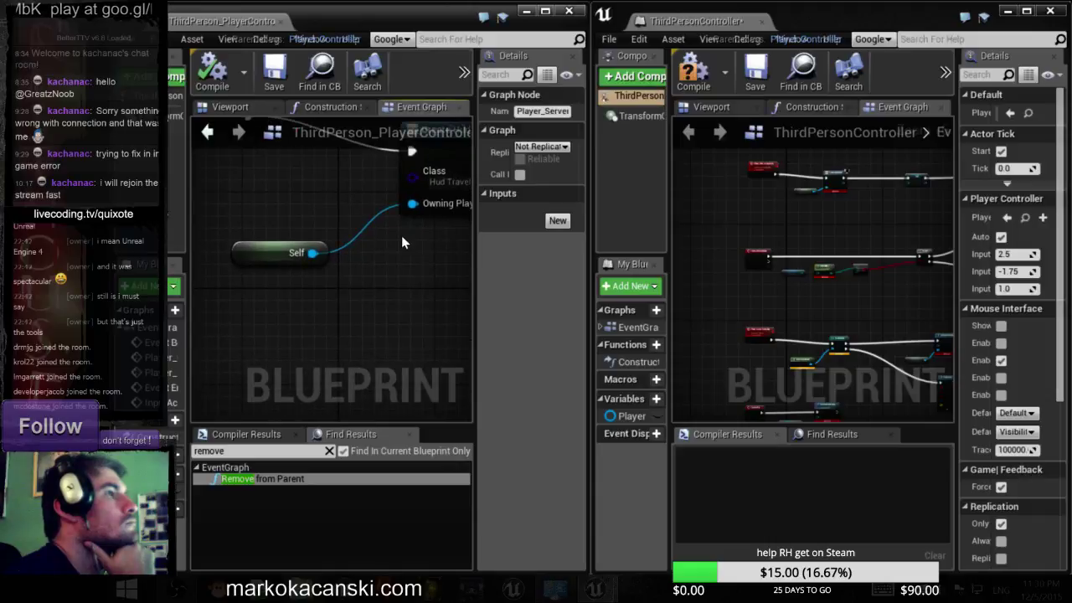
{"action": "scroll", "coordinate": [786, 277], "scroll_direction": "up", "scroll_amount": 5}
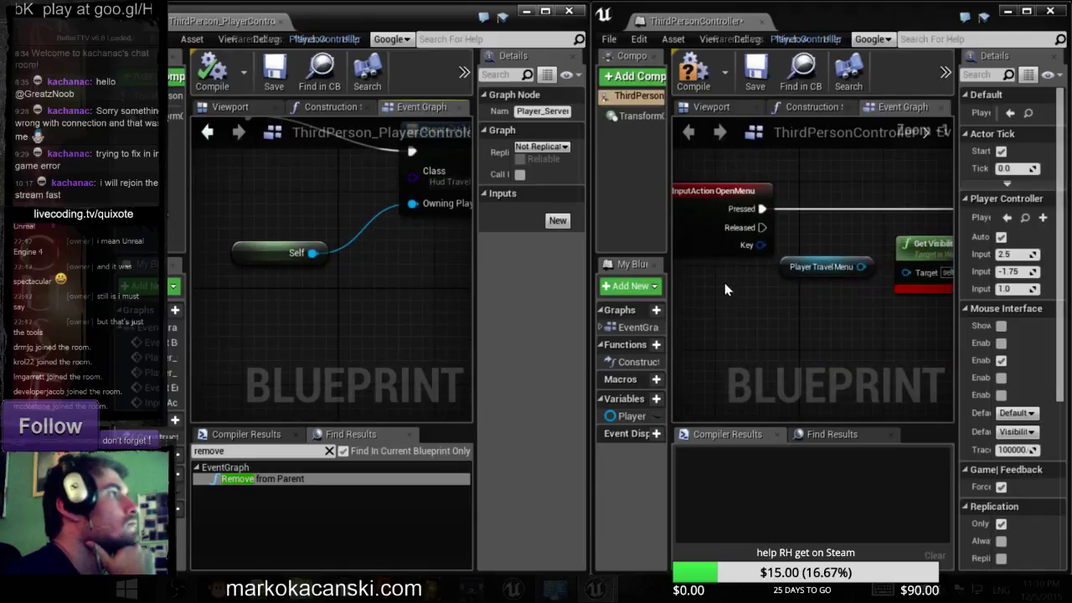
{"action": "scroll", "coordinate": [388, 302], "scroll_direction": "down", "scroll_amount": 3}
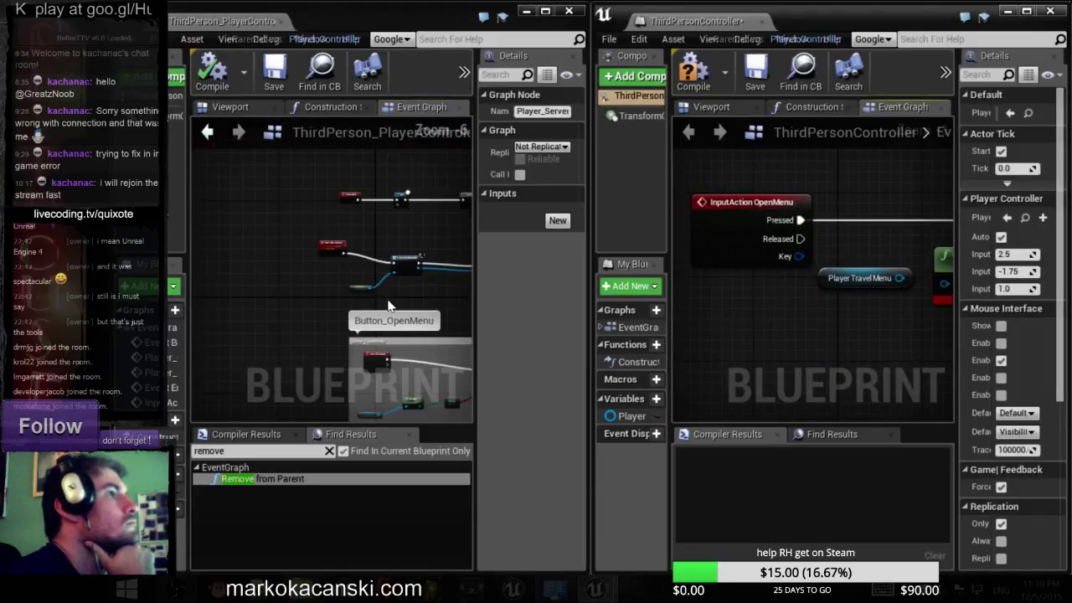
{"action": "double_click", "coordinate": [343, 232]}
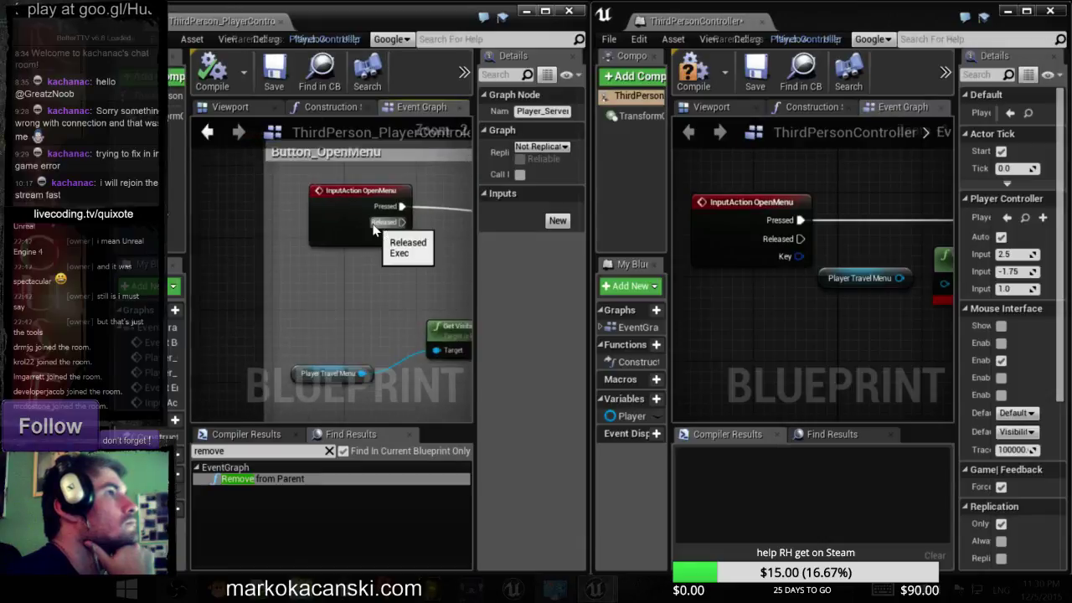
{"action": "right_click_drag", "start_coordinate": [832, 306], "coordinate": [715, 319]}
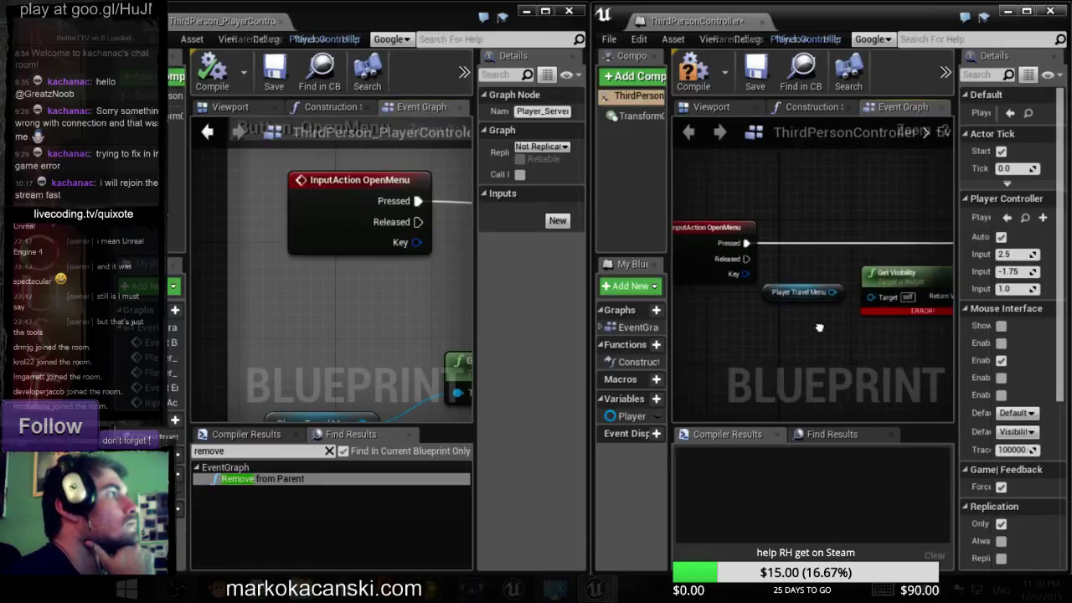
{"action": "right_click_drag", "start_coordinate": [397, 275], "coordinate": [289, 169]}
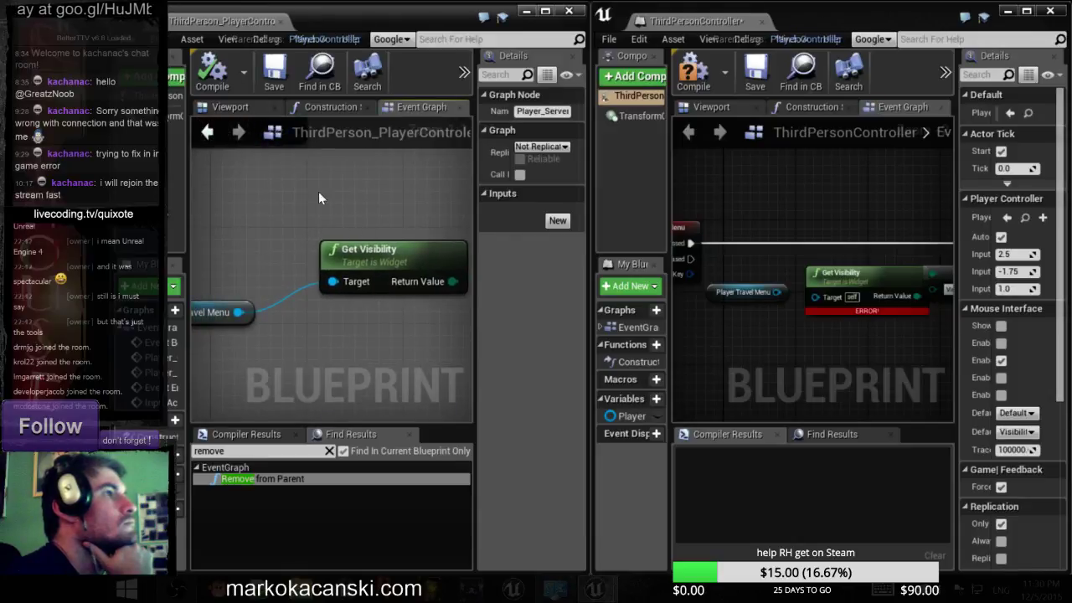
{"action": "scroll", "coordinate": [413, 285], "scroll_direction": "down", "scroll_amount": 2}
{"action": "right_click_drag", "start_coordinate": [708, 312], "coordinate": [503, 360]}
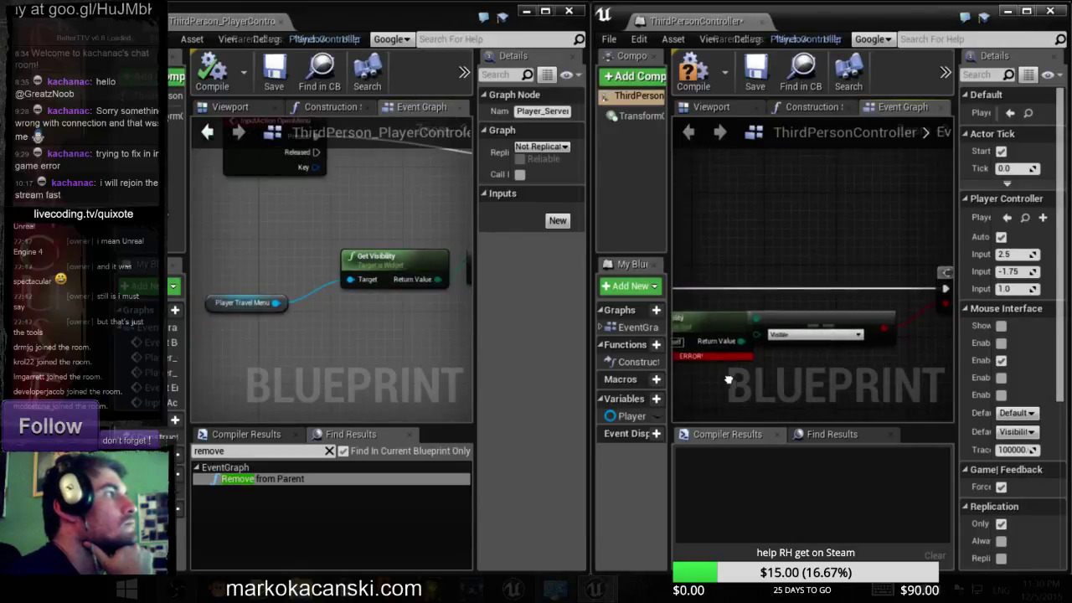
{"action": "right_click_drag", "start_coordinate": [434, 314], "coordinate": [221, 403]}
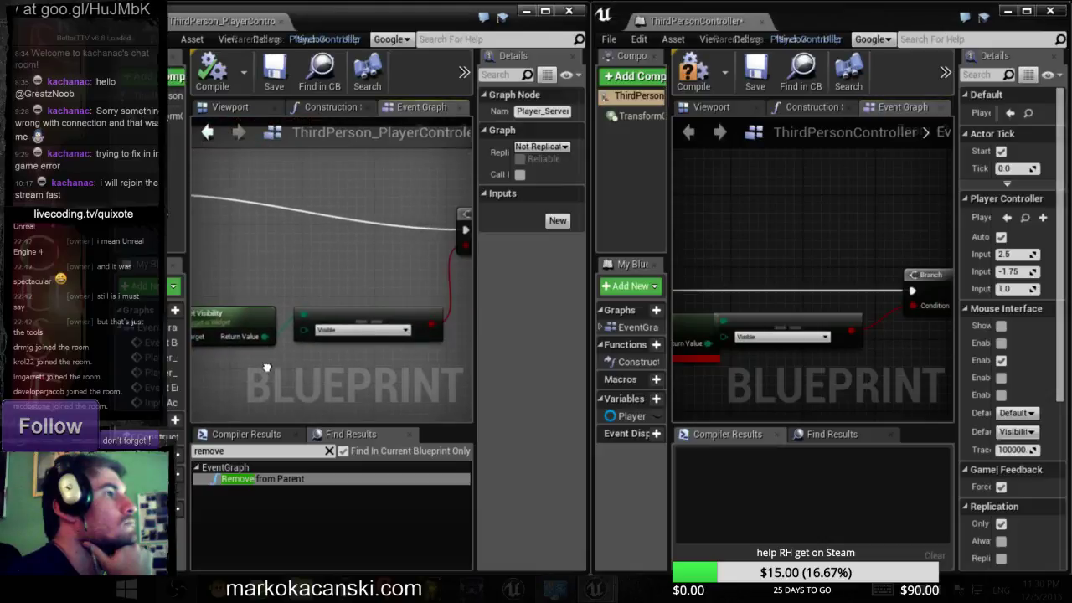
{"action": "scroll", "coordinate": [883, 332], "scroll_direction": "down", "scroll_amount": 3}
{"action": "right_click_drag", "start_coordinate": [910, 320], "coordinate": [686, 318]}
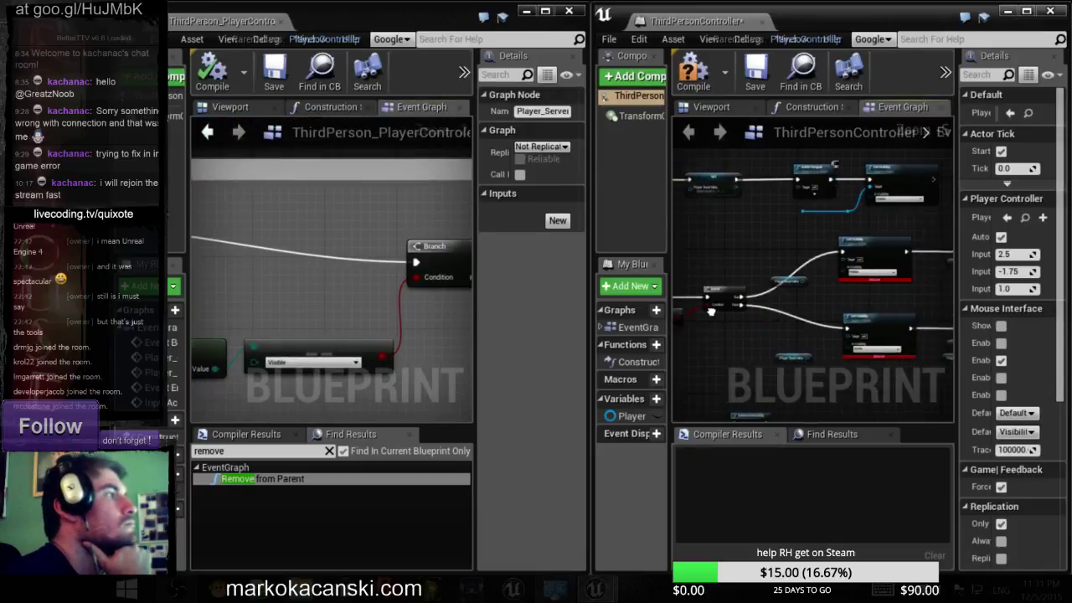
{"action": "scroll", "coordinate": [412, 359], "scroll_direction": "down", "scroll_amount": 3}
{"action": "right_click_drag", "start_coordinate": [326, 251], "coordinate": [354, 244]}
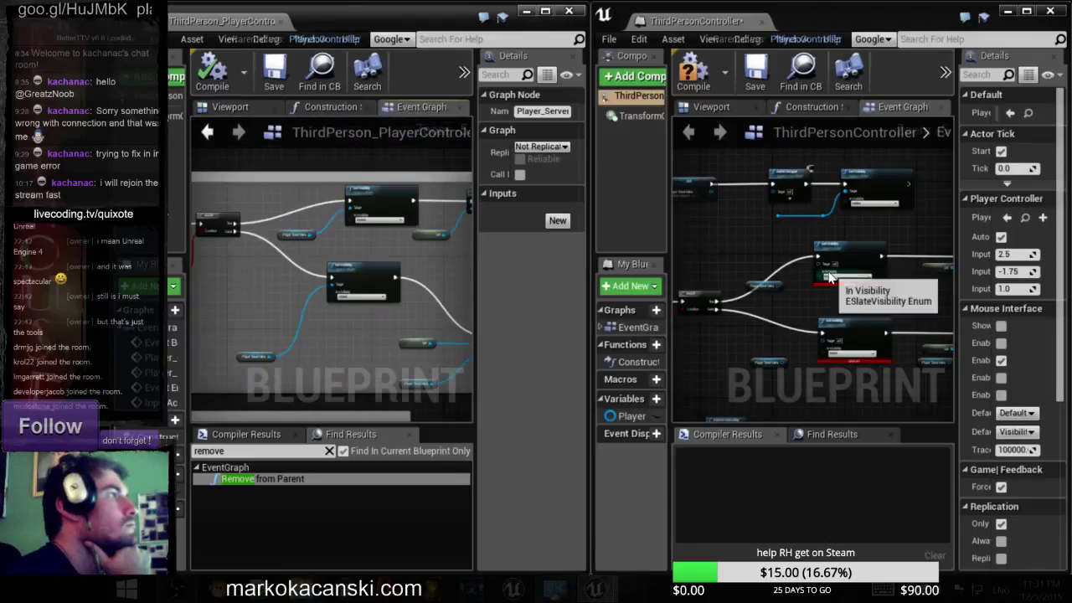
{"action": "scroll", "coordinate": [854, 308], "scroll_direction": "up", "scroll_amount": 3}
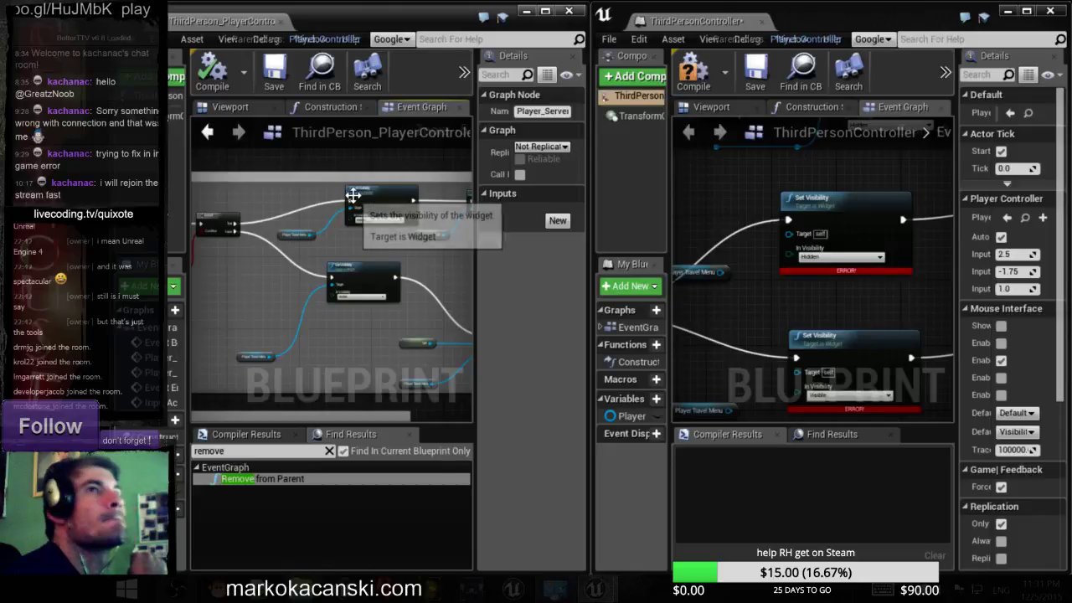
{"action": "scroll", "coordinate": [352, 194], "scroll_direction": "up", "scroll_amount": 2}
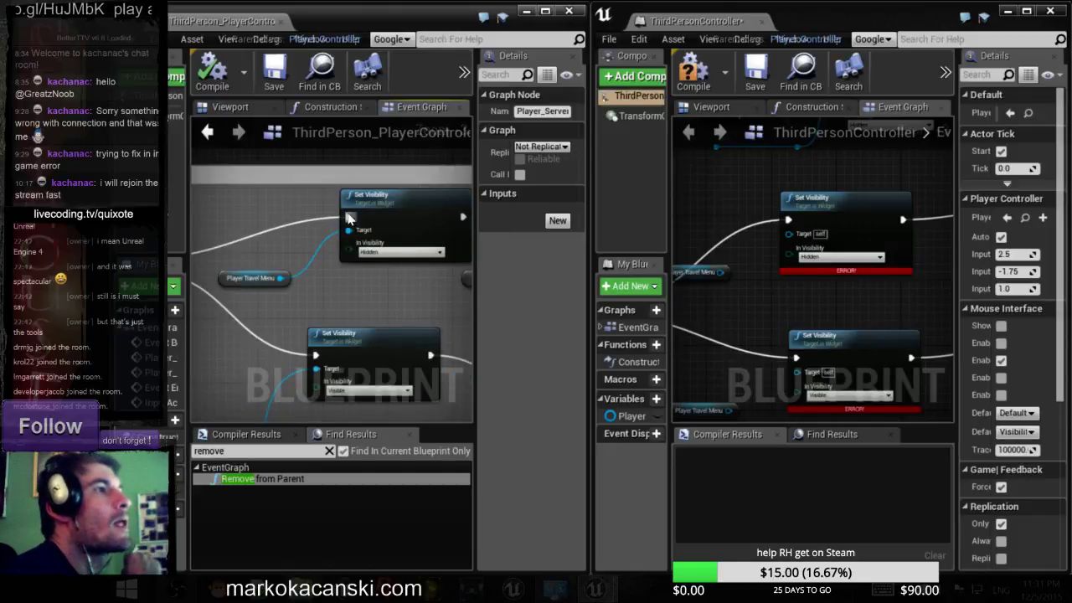
{"action": "scroll", "coordinate": [358, 256], "scroll_direction": "down", "scroll_amount": 4}
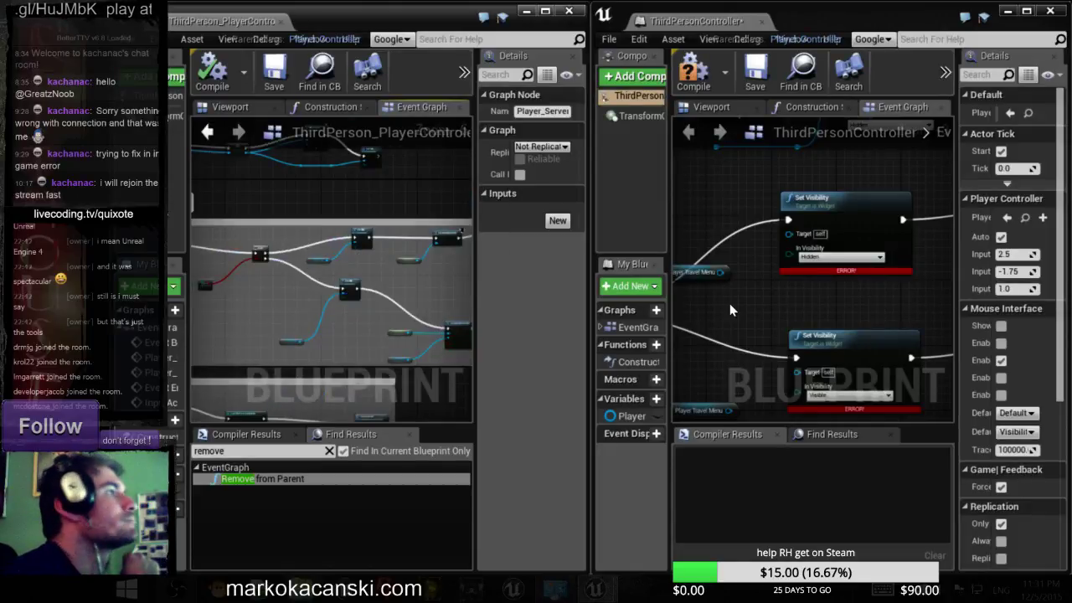
{"action": "right_click_drag", "start_coordinate": [902, 294], "coordinate": [712, 276]}
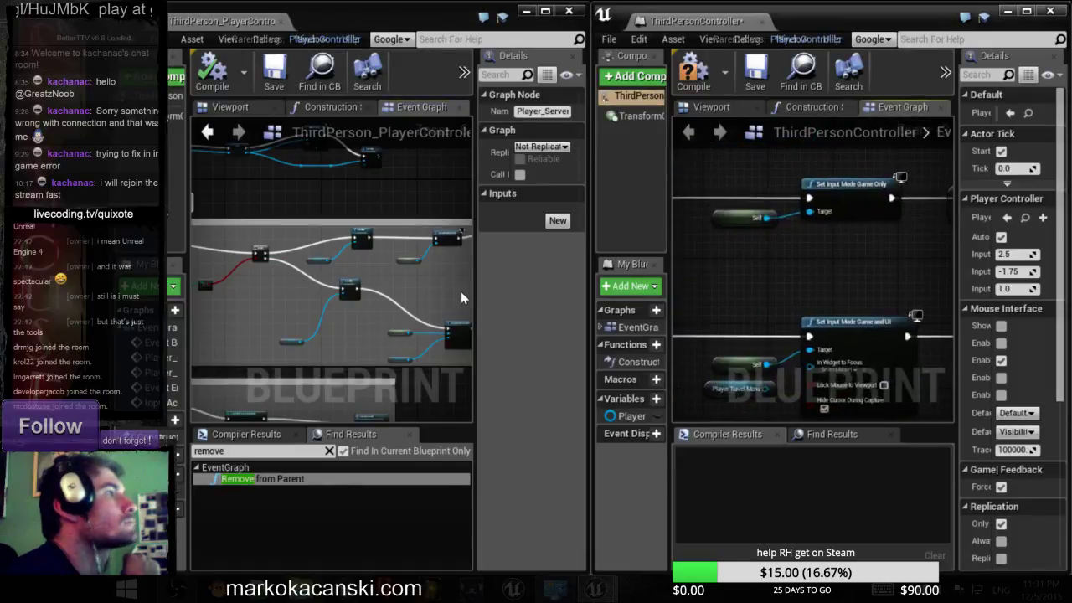
{"action": "mouse_move", "coordinate": [460, 297]}
{"action": "right_mouse_down"}
{"action": "mouse_move", "coordinate": [387, 277]}
{"action": "mouse_move", "coordinate": [353, 247]}
{"action": "right_mouse_up"}
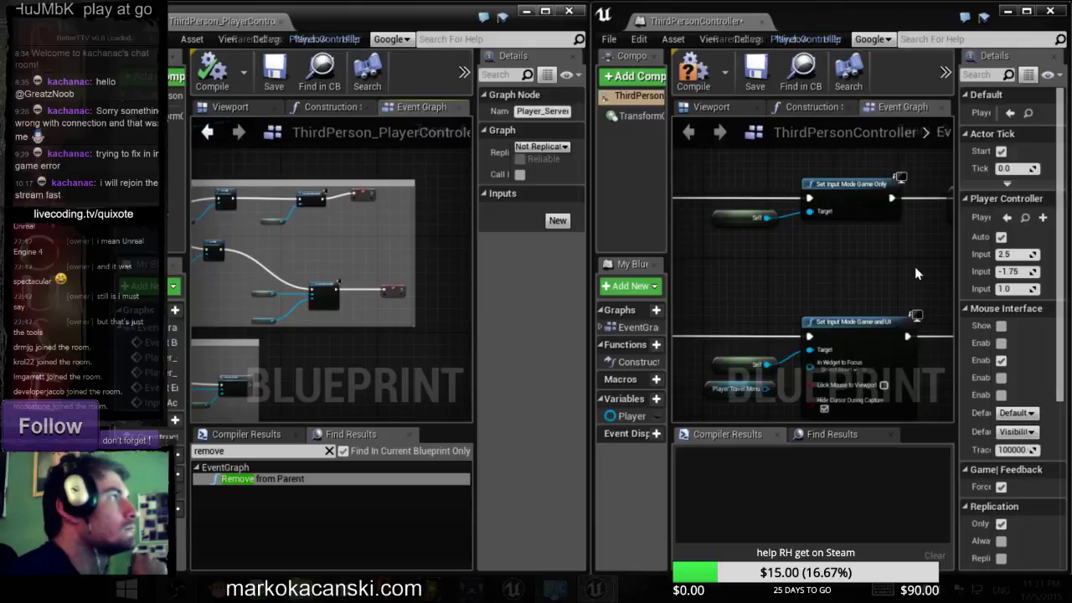
{"action": "right_click_drag", "start_coordinate": [916, 274], "coordinate": [732, 269]}
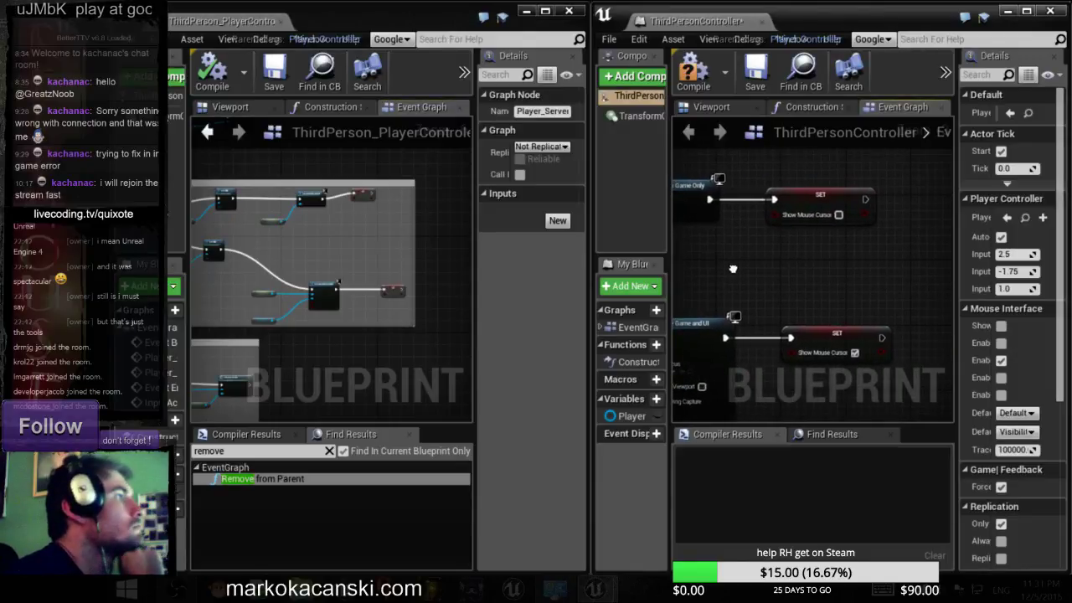
{"action": "scroll", "coordinate": [886, 218], "scroll_direction": "down", "scroll_amount": 5}
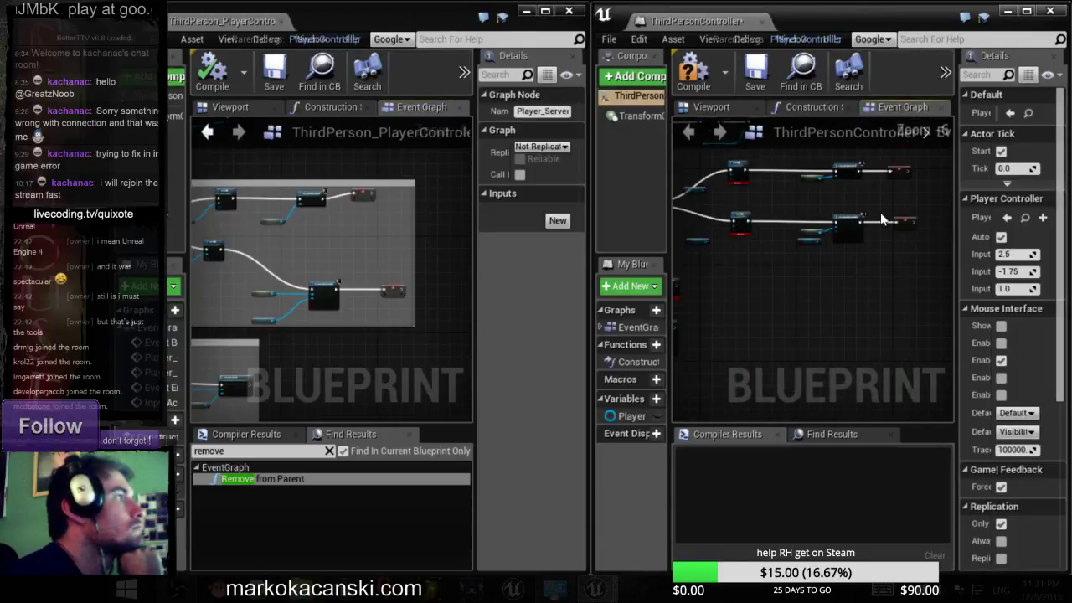
{"action": "right_click_drag", "start_coordinate": [837, 251], "coordinate": [871, 246]}
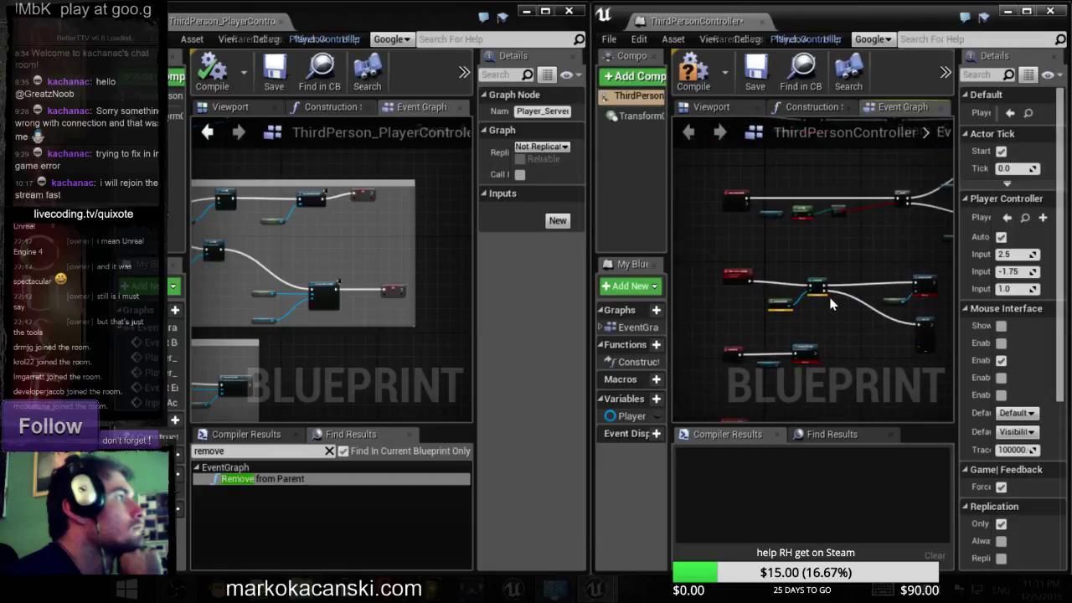
{"action": "scroll", "coordinate": [892, 316], "scroll_direction": "down", "scroll_amount": 1}
{"action": "right_click_drag", "start_coordinate": [880, 306], "coordinate": [852, 295]}
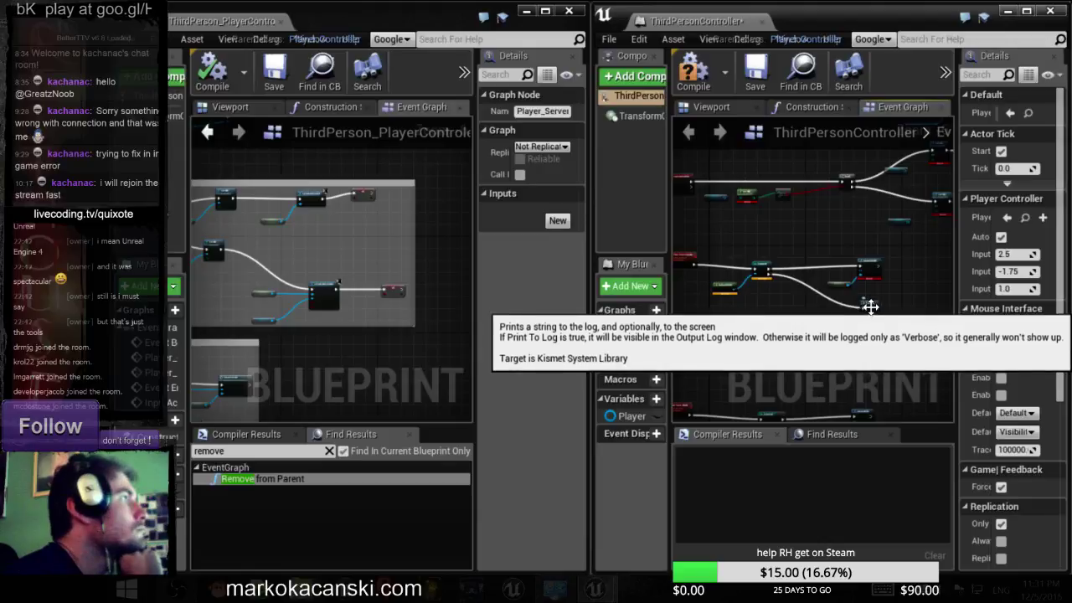
{"action": "scroll", "coordinate": [747, 280], "scroll_direction": "up", "scroll_amount": 5}
- Set the Player_Server_HostLobby event's replication to Run on Server
{"action": "right_click_drag", "start_coordinate": [747, 281], "coordinate": [902, 308]}
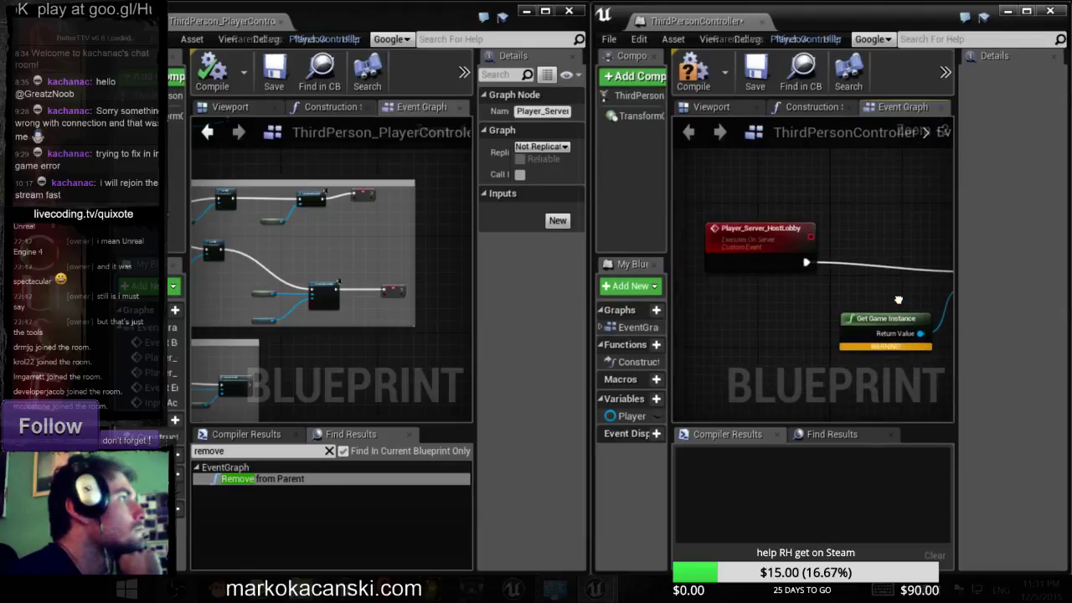
{"action": "scroll", "coordinate": [352, 317], "scroll_direction": "down", "scroll_amount": 2}
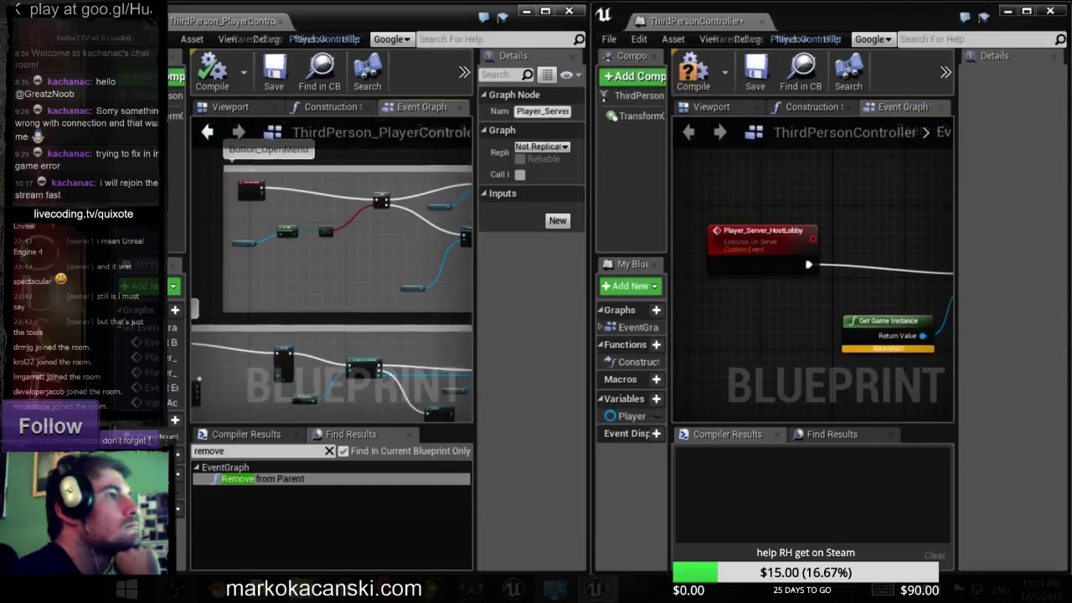
{"action": "right_click_drag", "start_coordinate": [351, 317], "coordinate": [262, 285]}
{"action": "scroll", "coordinate": [333, 285], "scroll_direction": "up", "scroll_amount": 5}
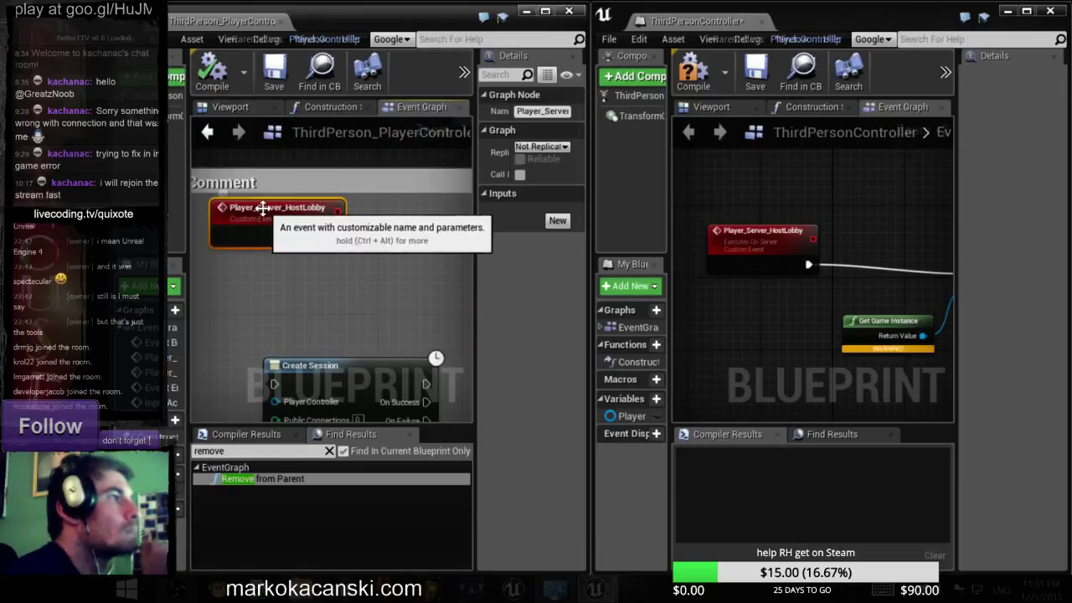
{"action": "double_click", "coordinate": [309, 221]}
{"action": "key", "text": "Return"}
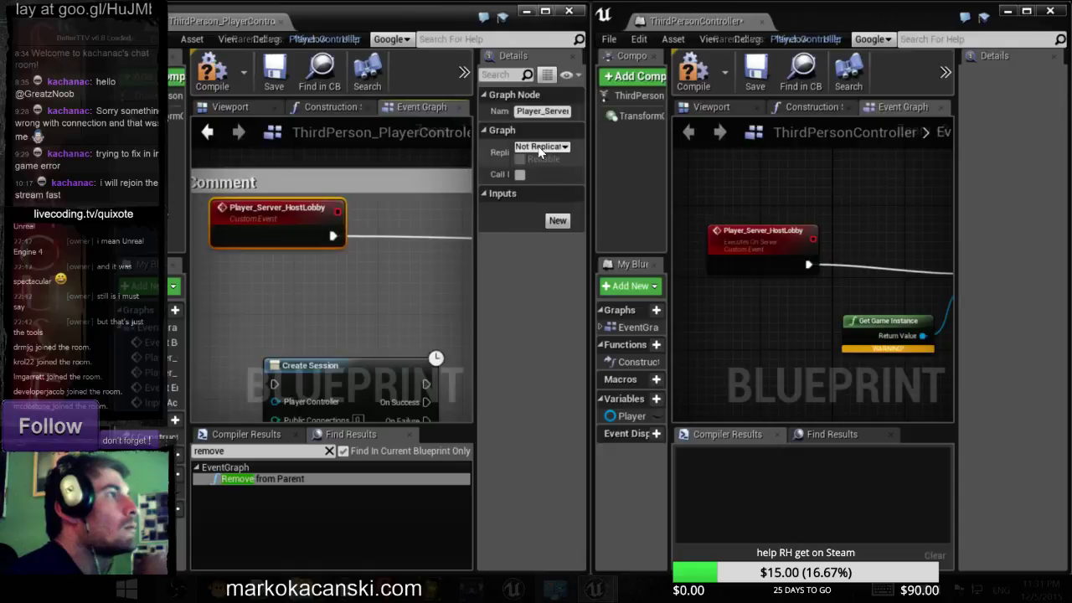
{"action": "left_click", "coordinate": [544, 149]}
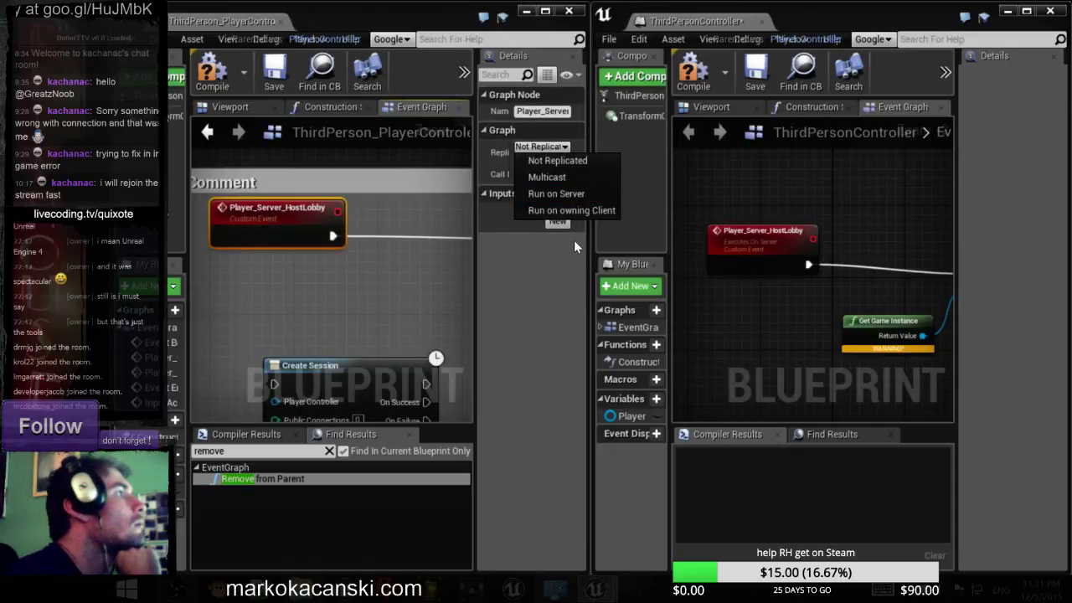
{"action": "left_click", "coordinate": [576, 196]}
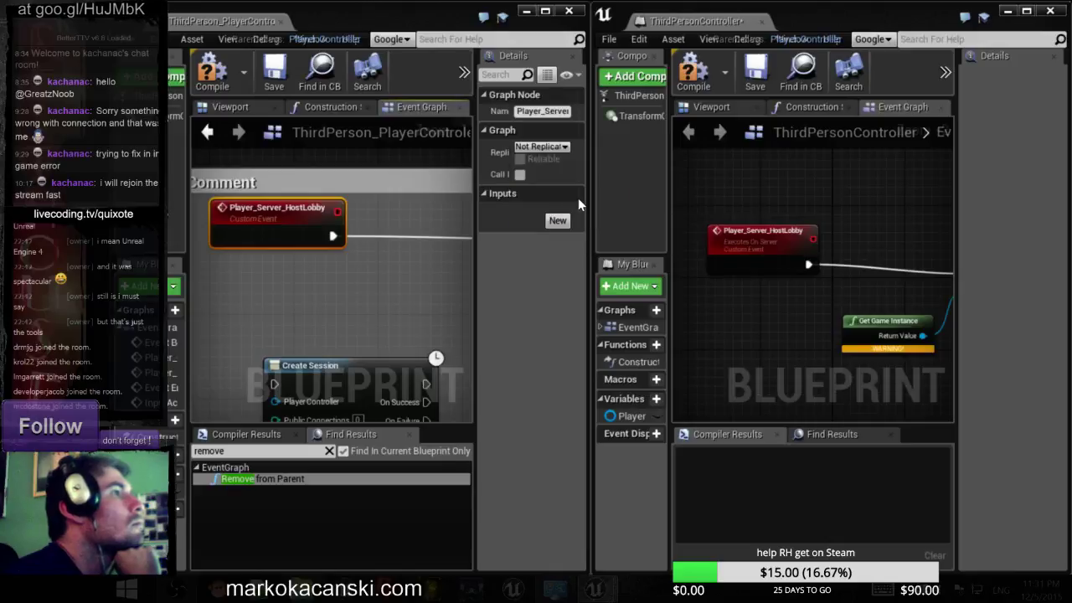
{"action": "left_click", "coordinate": [405, 286]}
- Compare the Cast, Instance Host Lobby and Print String nodes in both graphs
{"action": "scroll", "coordinate": [402, 285], "scroll_direction": "down", "scroll_amount": 4}
{"action": "right_click_drag", "start_coordinate": [754, 328], "coordinate": [532, 320]}
{"action": "right_click_drag", "start_coordinate": [449, 310], "coordinate": [209, 280]}
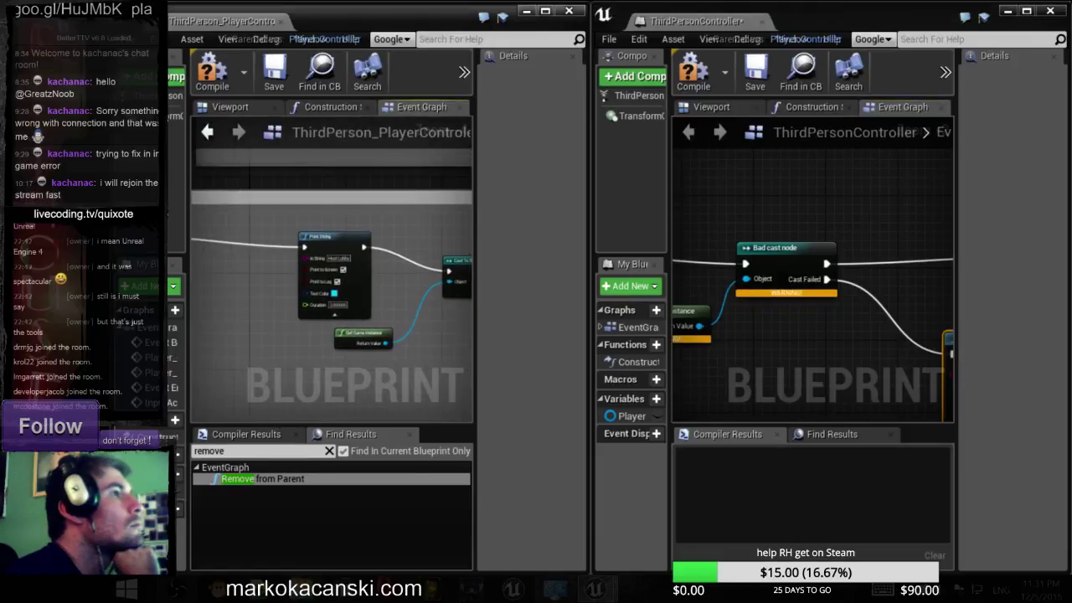
{"action": "mouse_move", "coordinate": [805, 332]}
{"action": "right_mouse_down"}
{"action": "mouse_move", "coordinate": [823, 350]}
{"action": "mouse_move", "coordinate": [778, 276]}
{"action": "right_mouse_up"}
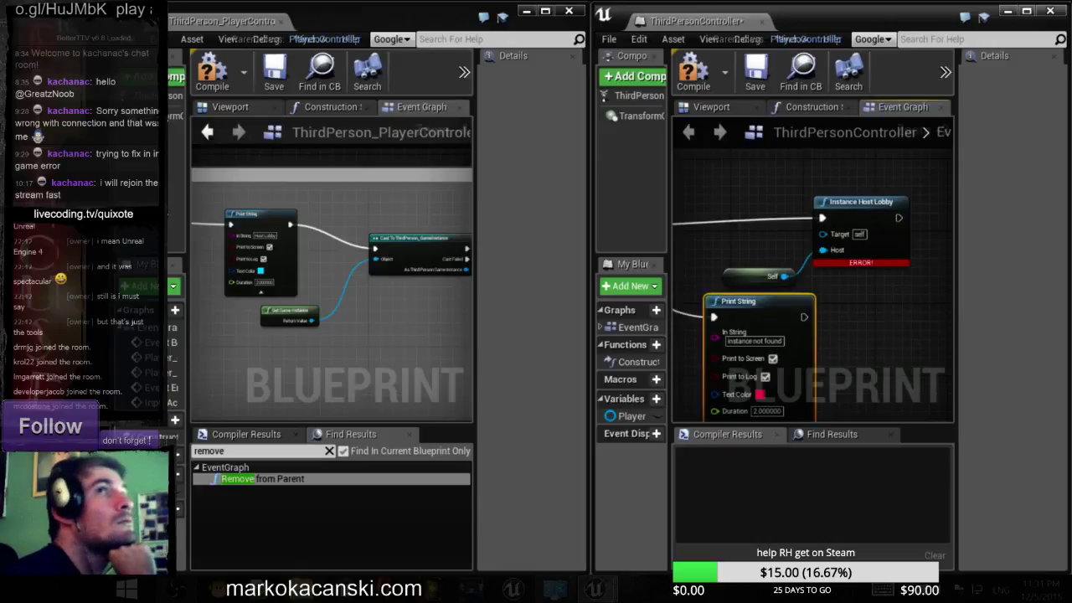
{"action": "right_click_drag", "start_coordinate": [411, 308], "coordinate": [229, 312]}
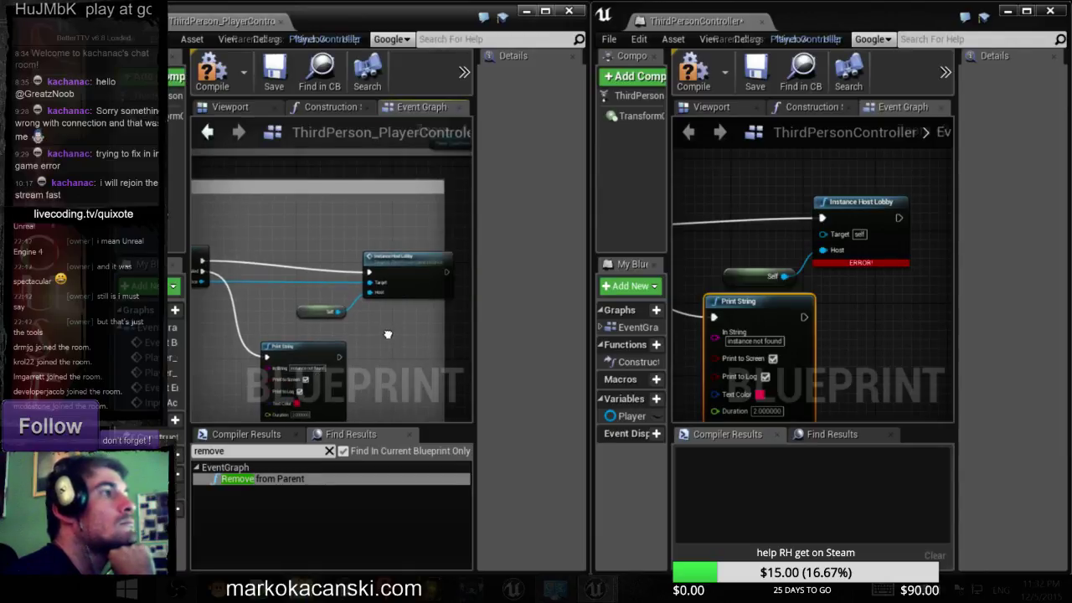
- Zoom out both graphs to locate the Player_Server_JoinLobby event
{"action": "right_click_drag", "start_coordinate": [388, 334], "coordinate": [464, 339]}
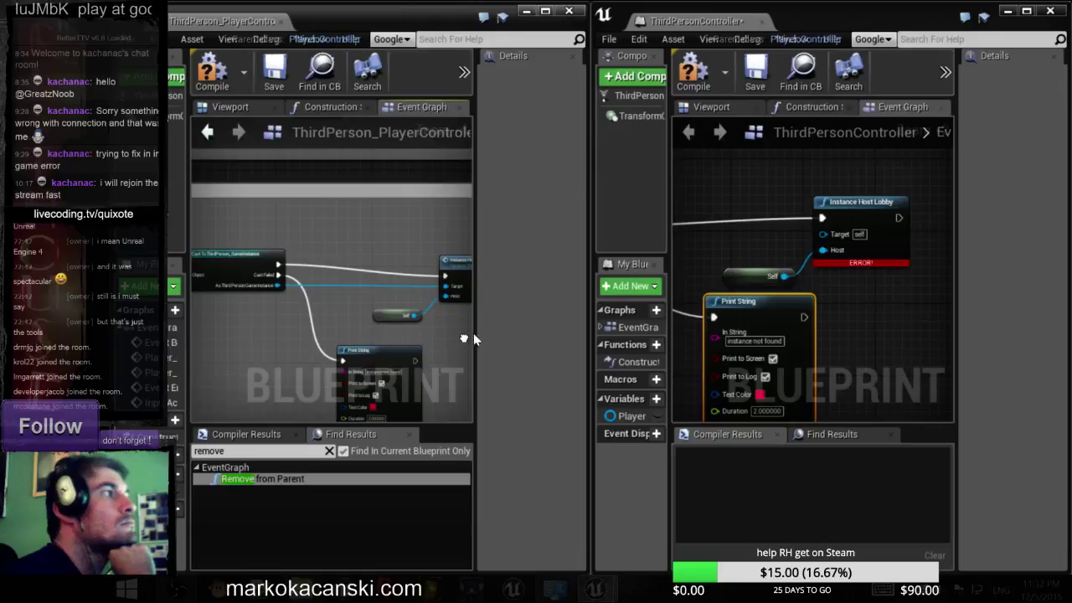
{"action": "scroll", "coordinate": [869, 310], "scroll_direction": "down", "scroll_amount": 1}
{"action": "scroll", "coordinate": [921, 315], "scroll_direction": "down", "scroll_amount": 1}
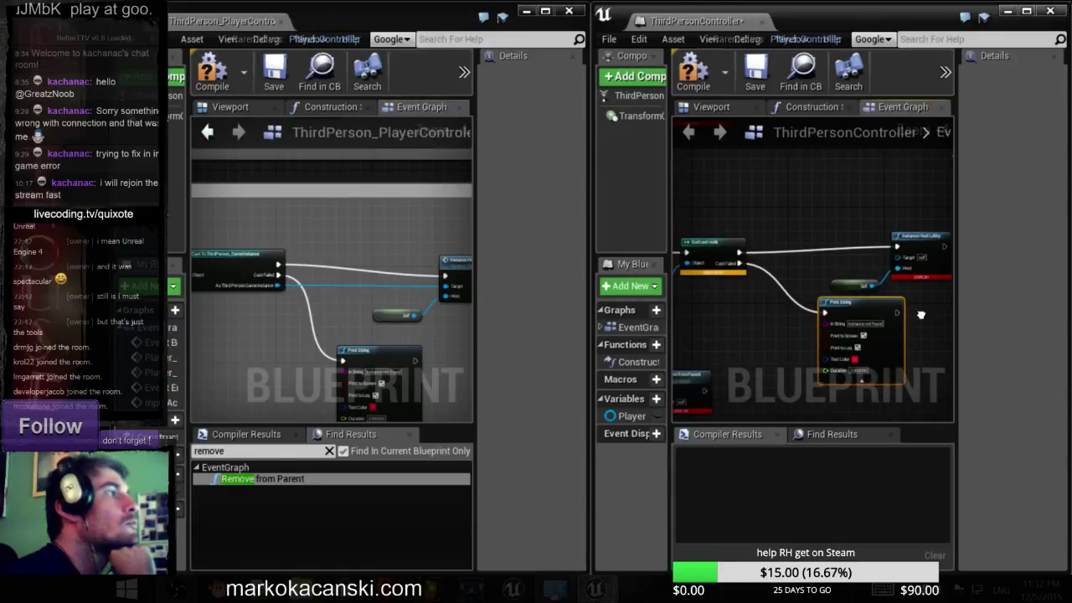
{"action": "right_click_drag", "start_coordinate": [922, 315], "coordinate": [706, 323]}
{"action": "scroll", "coordinate": [785, 299], "scroll_direction": "down", "scroll_amount": 2}
{"action": "scroll", "coordinate": [795, 272], "scroll_direction": "down", "scroll_amount": 2}
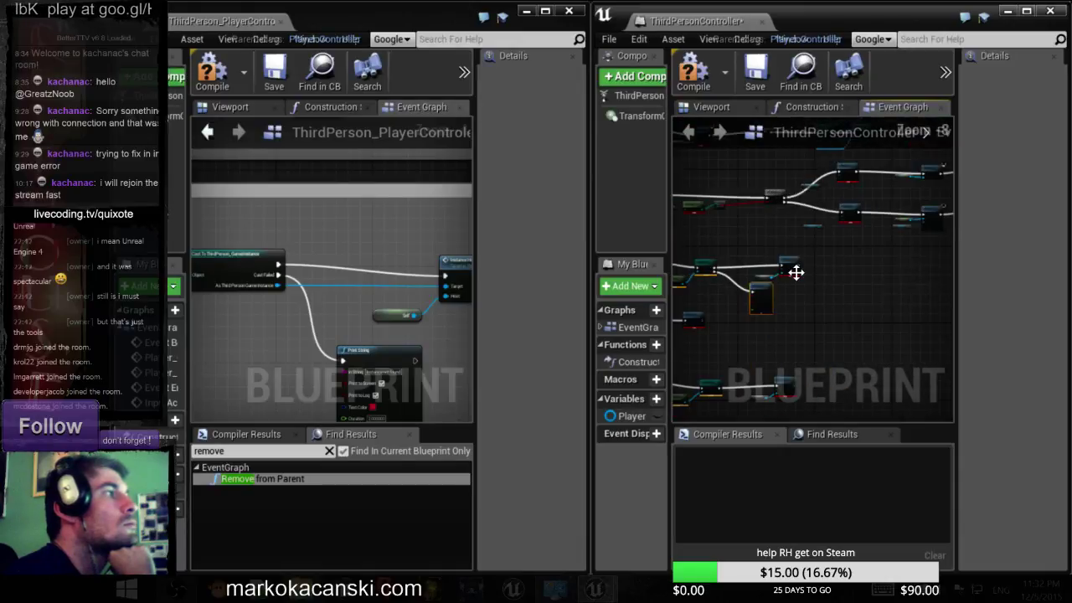
{"action": "mouse_move", "coordinate": [795, 273]}
{"action": "right_mouse_down"}
{"action": "mouse_move", "coordinate": [818, 305]}
{"action": "mouse_move", "coordinate": [855, 226]}
{"action": "right_mouse_up"}
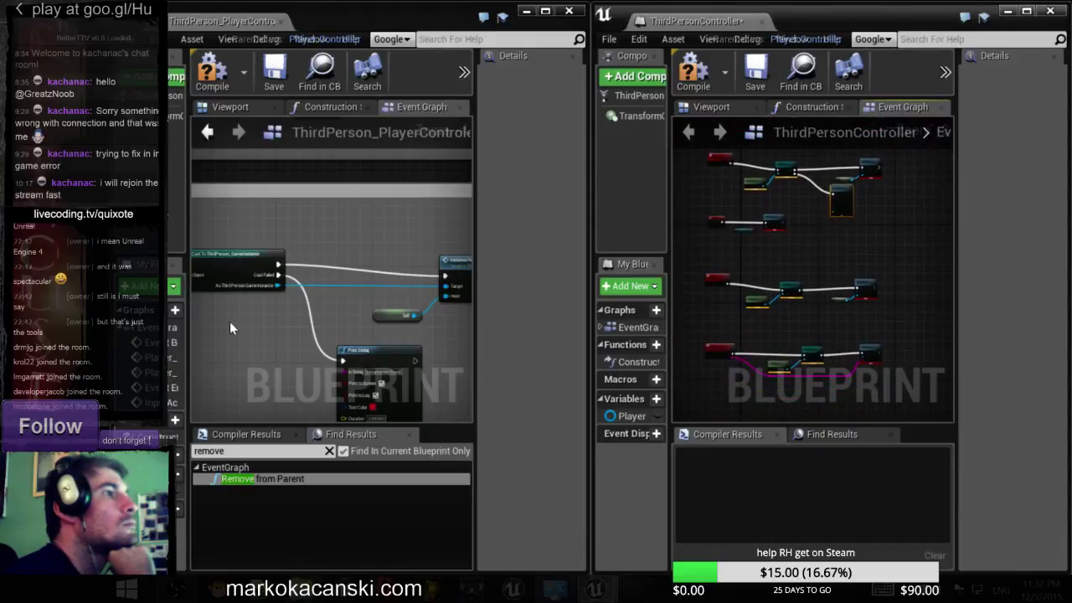
{"action": "scroll", "coordinate": [299, 283], "scroll_direction": "down", "scroll_amount": 2}
{"action": "scroll", "coordinate": [299, 282], "scroll_direction": "down", "scroll_amount": 2}
{"action": "right_click_drag", "start_coordinate": [321, 306], "coordinate": [463, 209]}
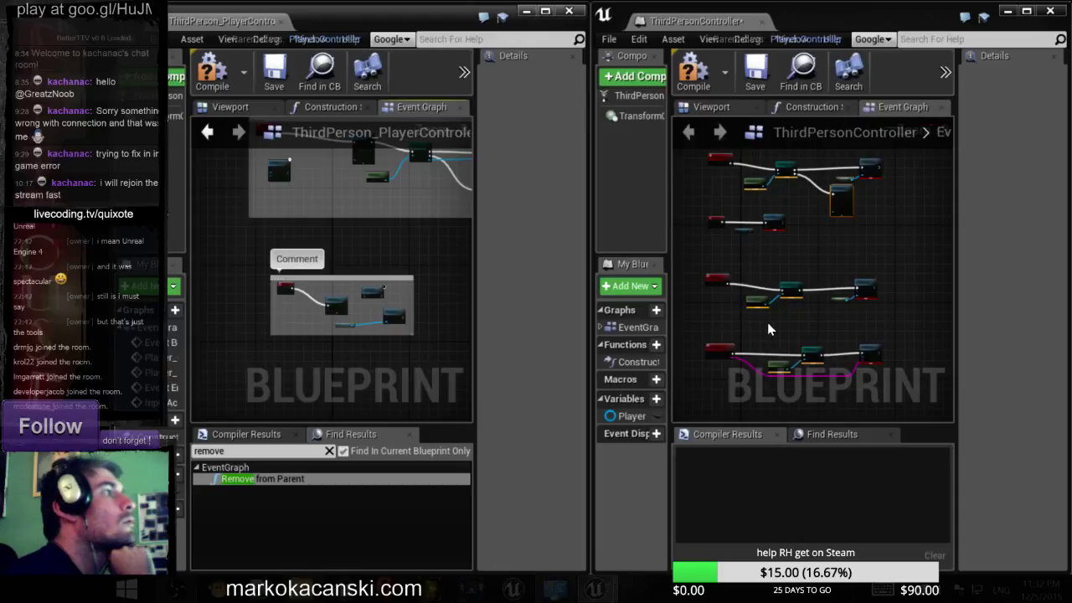
{"action": "right_click_drag", "start_coordinate": [767, 322], "coordinate": [701, 297]}
{"action": "scroll", "coordinate": [702, 297], "scroll_direction": "up", "scroll_amount": 4}
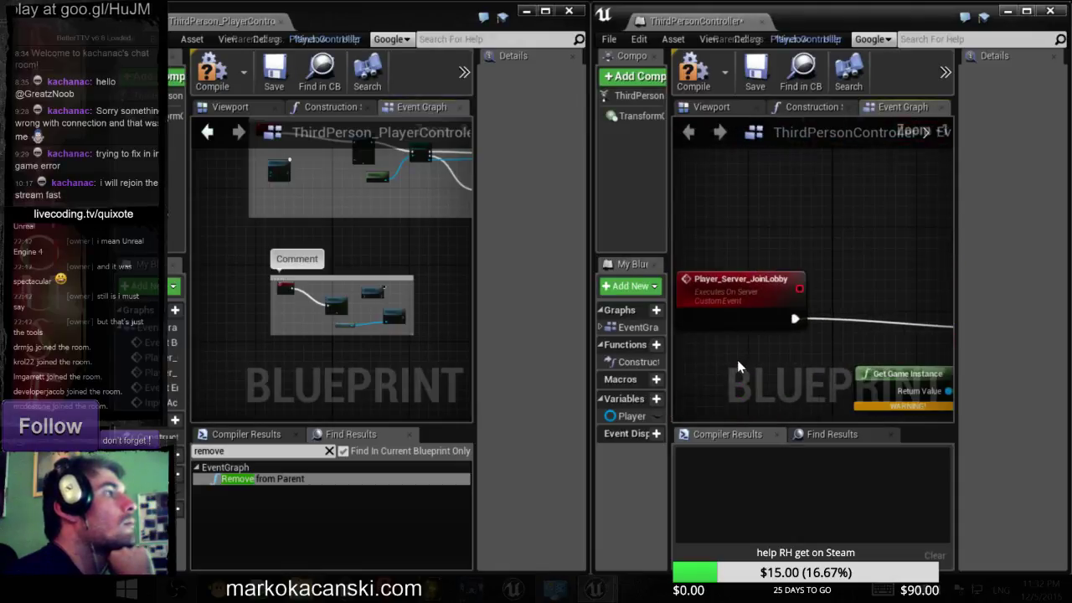
- Move Remove All Widgets up-left and Remove from Parent beside Print String
{"action": "scroll", "coordinate": [754, 303], "scroll_direction": "down", "scroll_amount": 5}
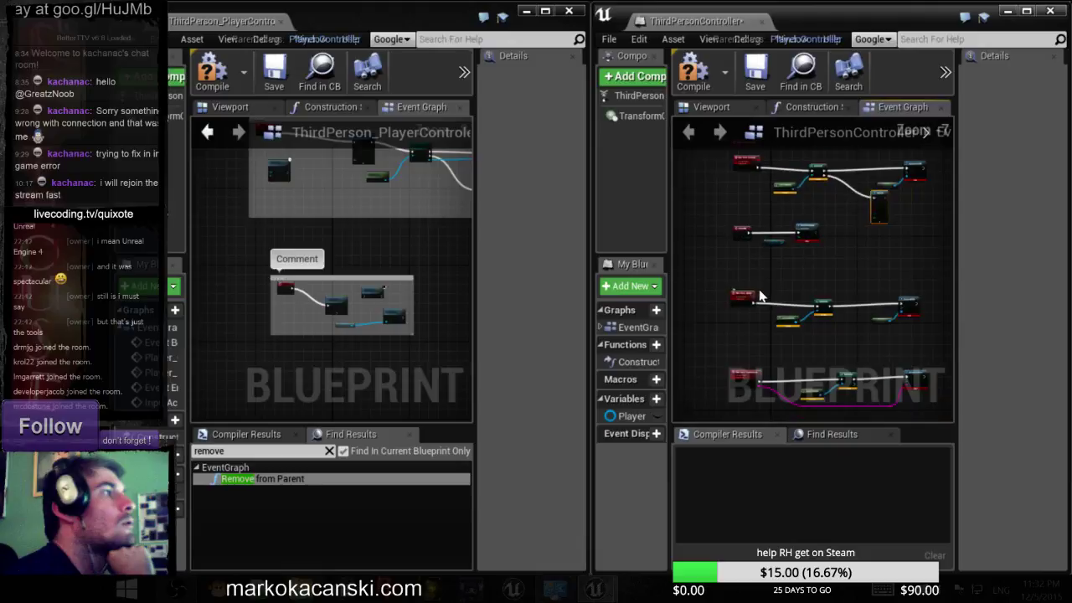
{"action": "scroll", "coordinate": [771, 278], "scroll_direction": "up", "scroll_amount": 5}
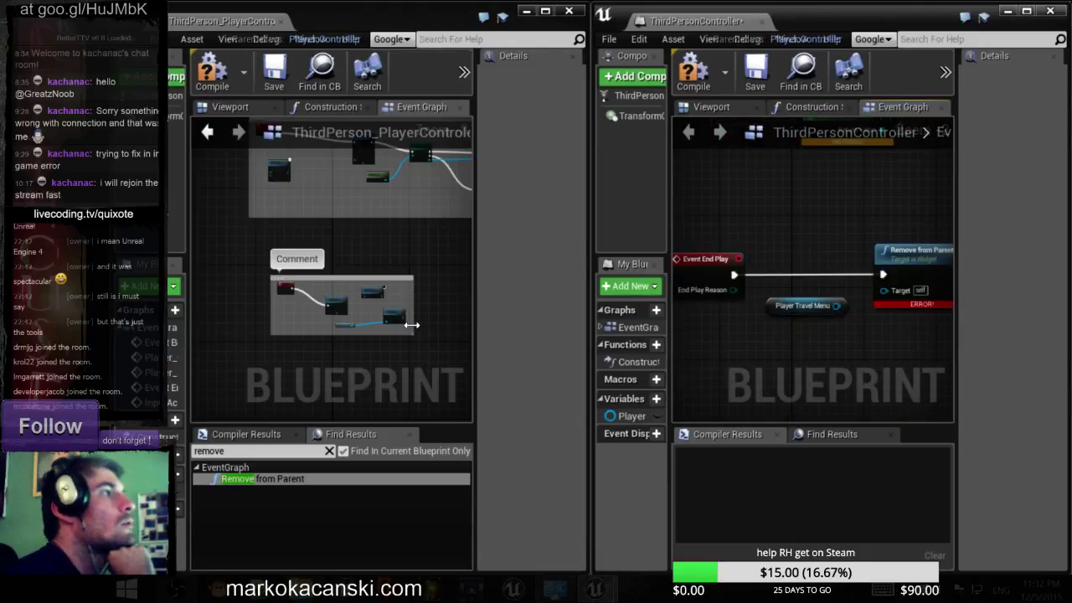
{"action": "scroll", "coordinate": [377, 335], "scroll_direction": "up", "scroll_amount": 2}
{"action": "scroll", "coordinate": [355, 277], "scroll_direction": "up", "scroll_amount": 2}
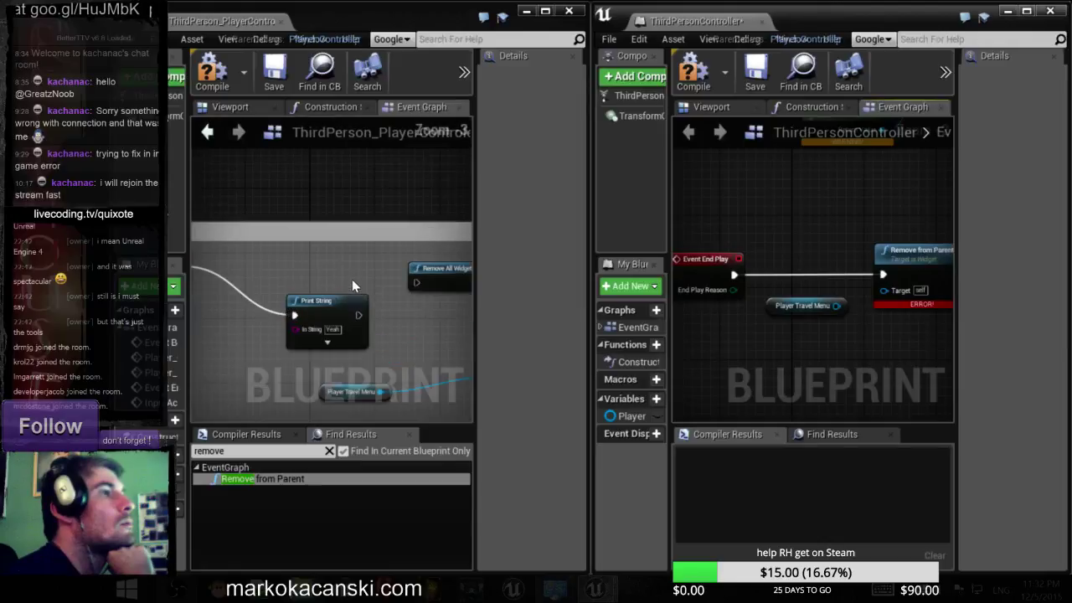
{"action": "scroll", "coordinate": [821, 331], "scroll_direction": "down", "scroll_amount": 2}
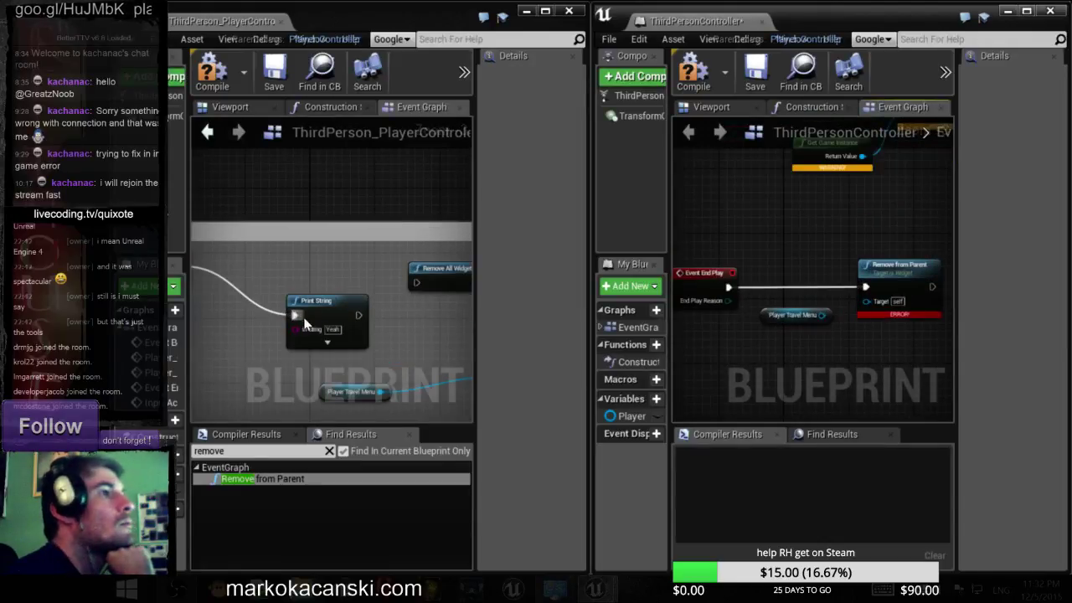
{"action": "scroll", "coordinate": [304, 322], "scroll_direction": "down", "scroll_amount": 2}
{"action": "scroll", "coordinate": [406, 300], "scroll_direction": "up", "scroll_amount": 2}
{"action": "left_click_drag", "start_coordinate": [437, 279], "coordinate": [373, 246]}
{"action": "scroll", "coordinate": [385, 281], "scroll_direction": "down", "scroll_amount": 2}
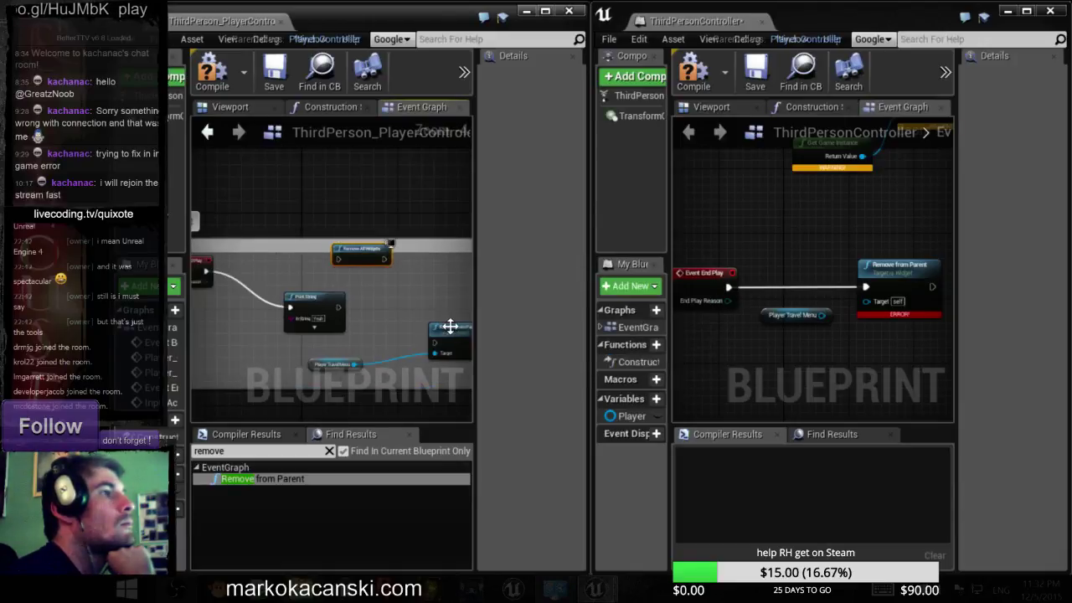
{"action": "left_click_drag", "start_coordinate": [450, 326], "coordinate": [411, 308]}
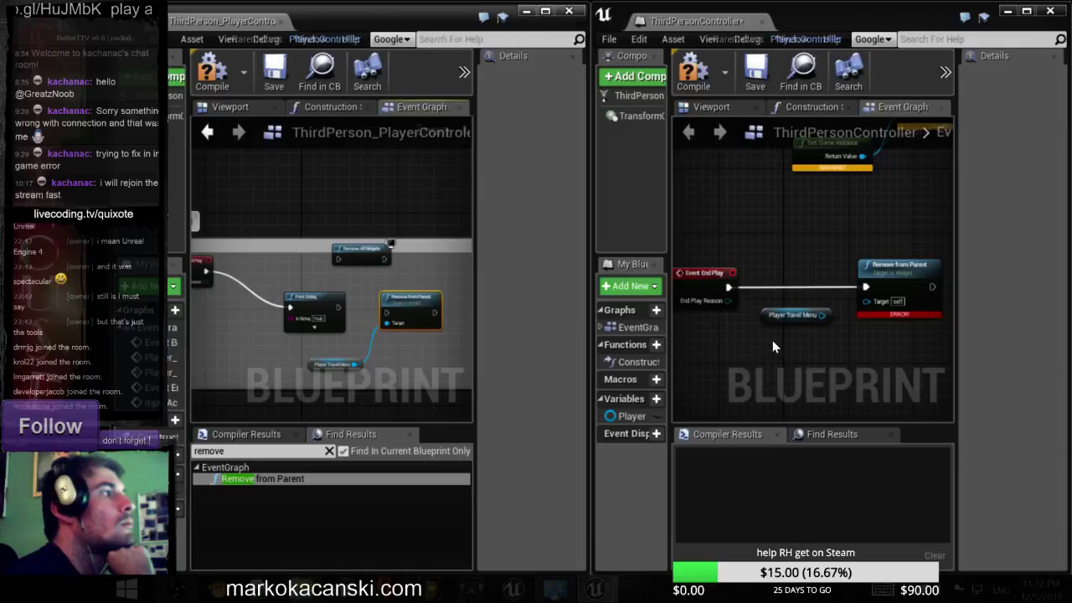
- Review the TravelToNewLevel chain and HostLobby group, then float the old ThirdPersonController editor
{"action": "scroll", "coordinate": [797, 331], "scroll_direction": "down", "scroll_amount": 3}
{"action": "scroll", "coordinate": [801, 325], "scroll_direction": "down", "scroll_amount": 3}
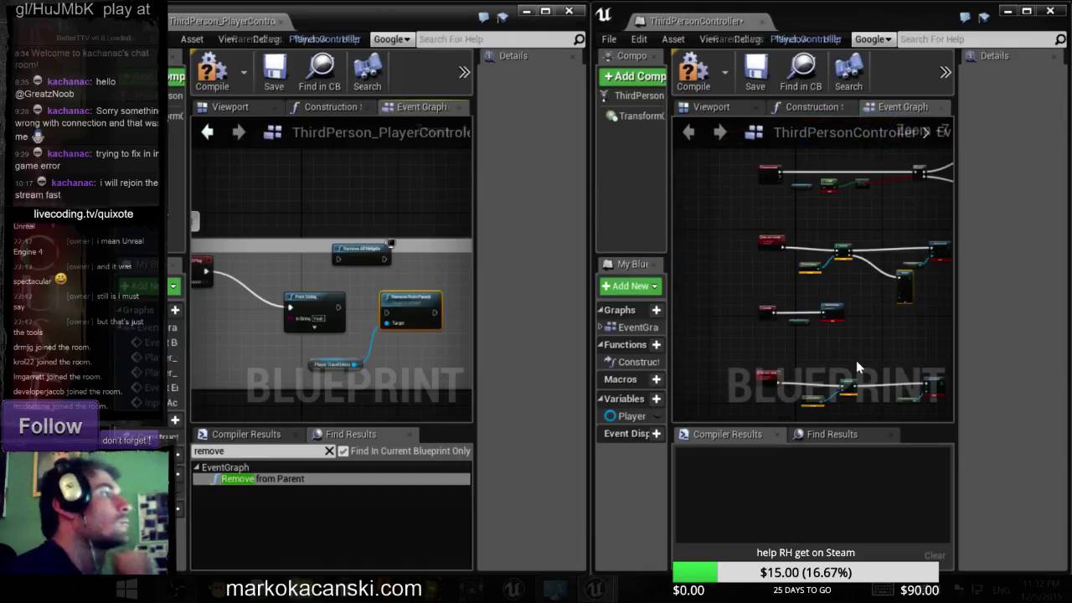
{"action": "scroll", "coordinate": [753, 327], "scroll_direction": "up", "scroll_amount": 2}
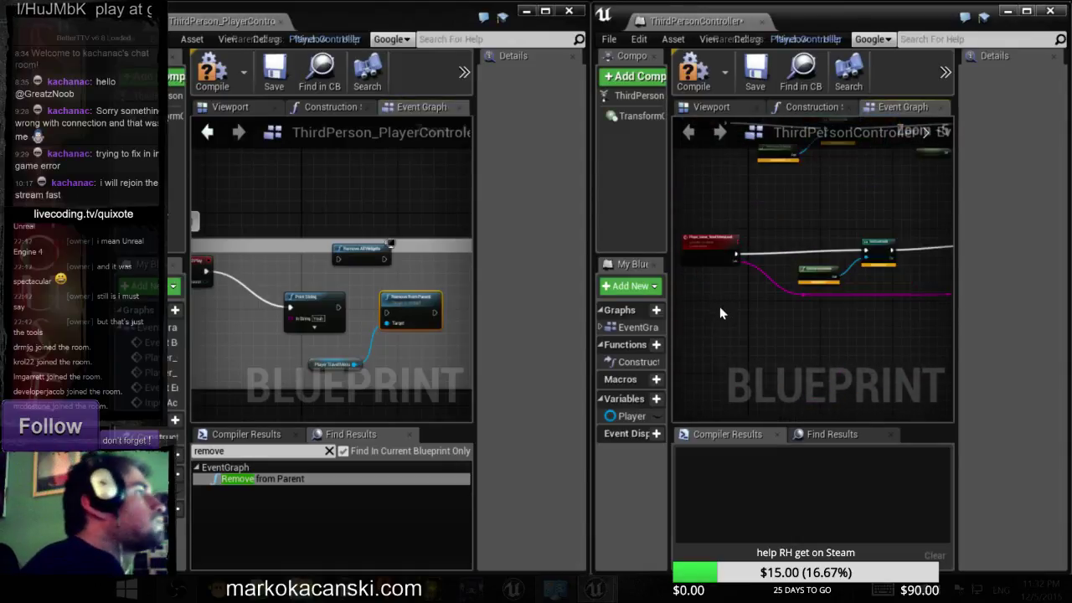
{"action": "scroll", "coordinate": [719, 306], "scroll_direction": "up", "scroll_amount": 4}
{"action": "scroll", "coordinate": [727, 282], "scroll_direction": "down", "scroll_amount": 4}
{"action": "mouse_move", "coordinate": [729, 285]}
{"action": "right_mouse_down"}
{"action": "mouse_move", "coordinate": [777, 333]}
{"action": "mouse_move", "coordinate": [727, 418]}
{"action": "right_mouse_up"}
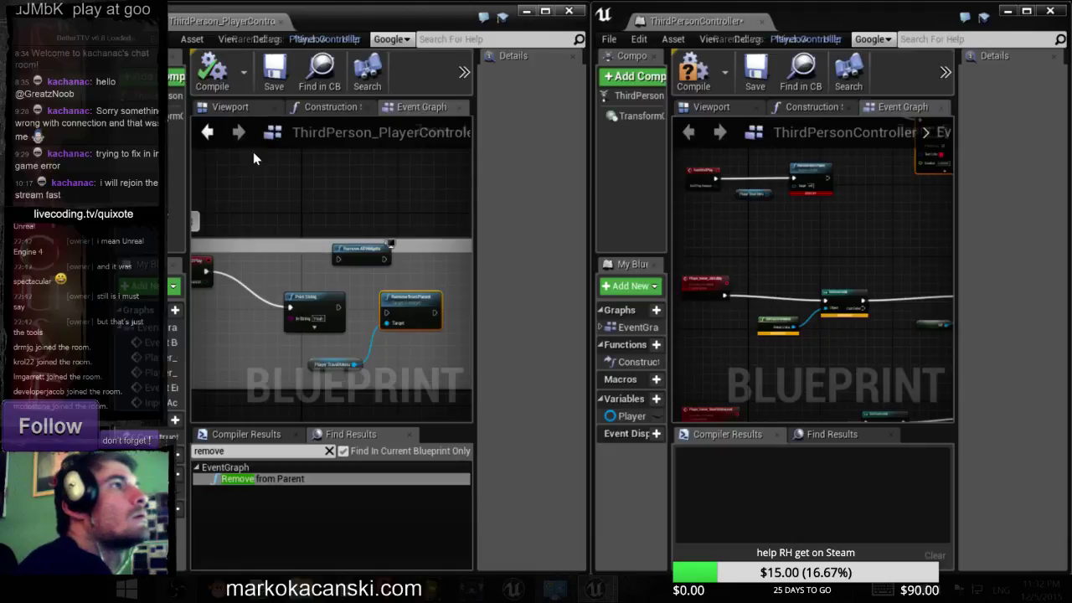
{"action": "scroll", "coordinate": [260, 167], "scroll_direction": "down", "scroll_amount": 4}
{"action": "scroll", "coordinate": [266, 189], "scroll_direction": "up", "scroll_amount": 5}
{"action": "scroll", "coordinate": [262, 194], "scroll_direction": "down", "scroll_amount": 4}
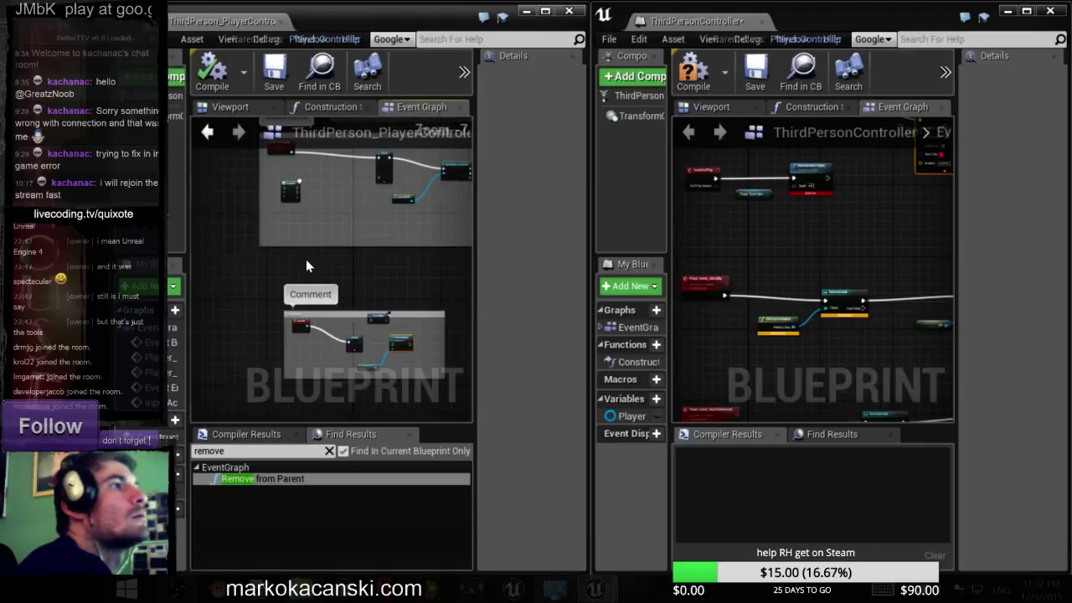
{"action": "right_click_drag", "start_coordinate": [318, 349], "coordinate": [307, 287]}
{"action": "scroll", "coordinate": [306, 282], "scroll_direction": "up", "scroll_amount": 5}
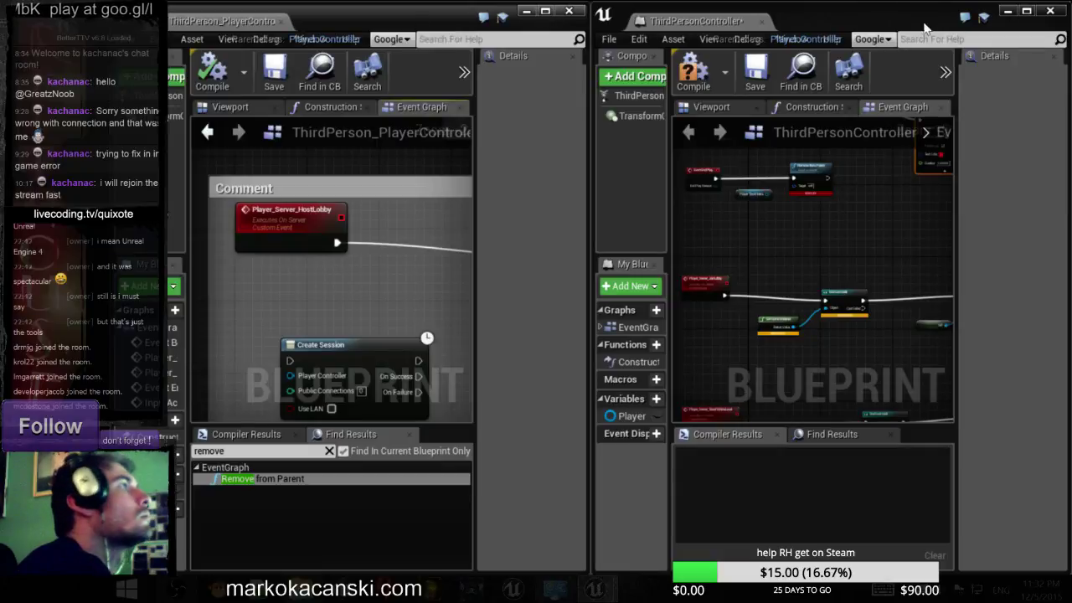
{"action": "double_click", "coordinate": [853, 21]}
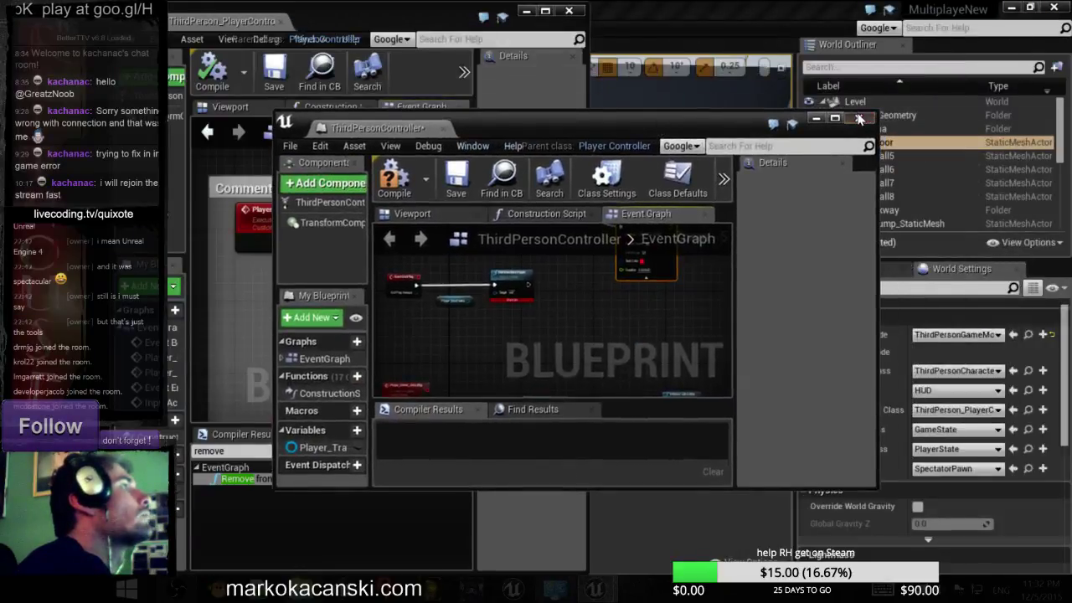
- Close the old ThirdPersonController editor and redock ThirdPerson_PlayerController
{"action": "left_click", "coordinate": [719, 75]}
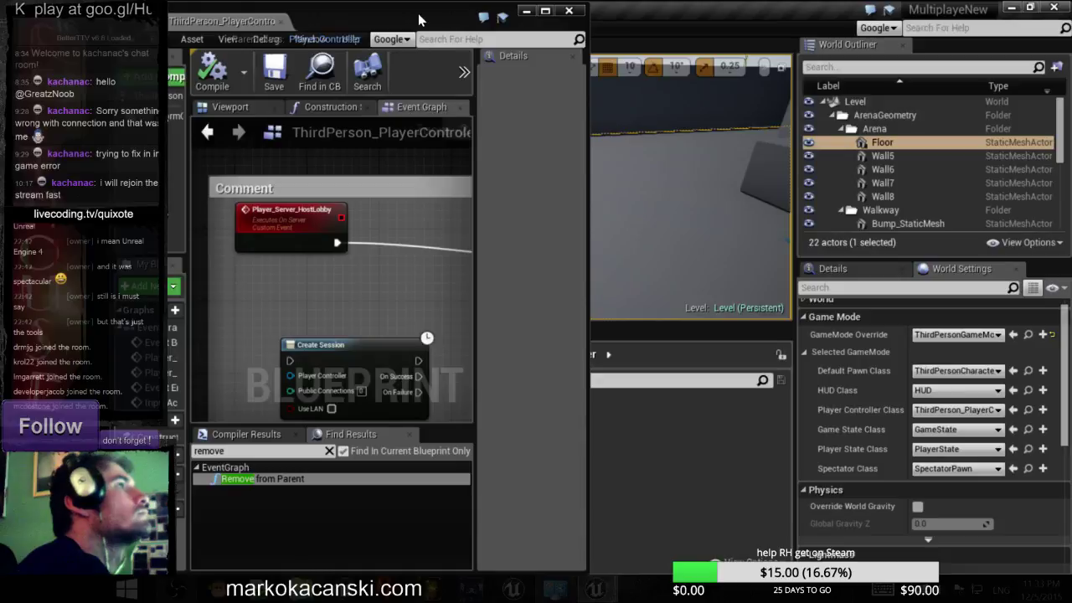
{"action": "left_click_drag", "start_coordinate": [419, 18], "coordinate": [690, 202]}
{"action": "double_click", "coordinate": [363, 194]}
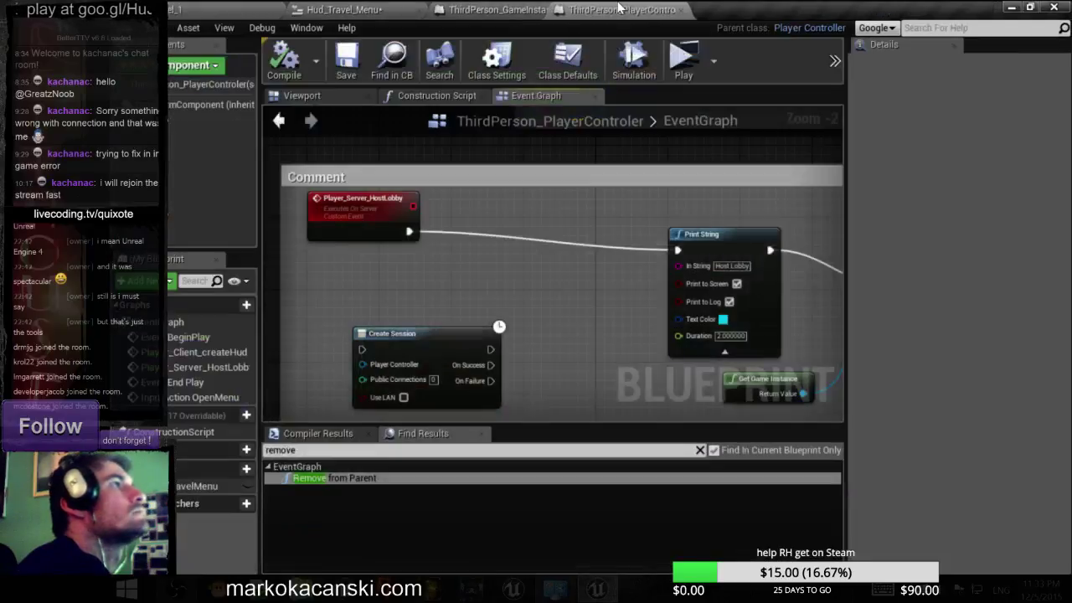
{"action": "left_click_drag", "start_coordinate": [618, 7], "coordinate": [642, 9]}
{"action": "left_click", "coordinate": [176, 10]}
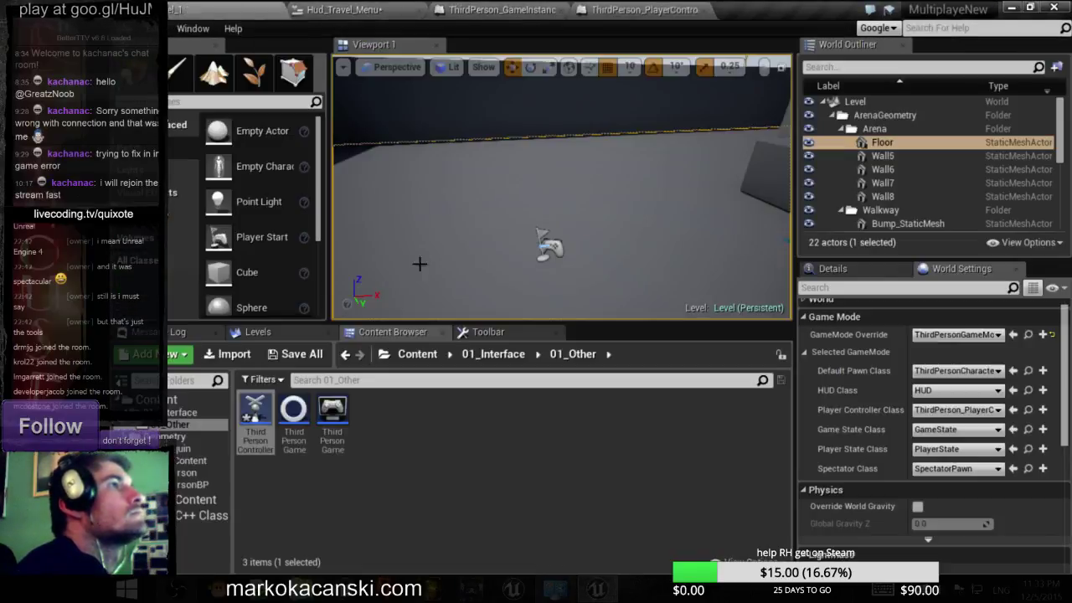
- Play the level from the floor spot and dismiss the compiler error
{"action": "right_click", "coordinate": [500, 243]}
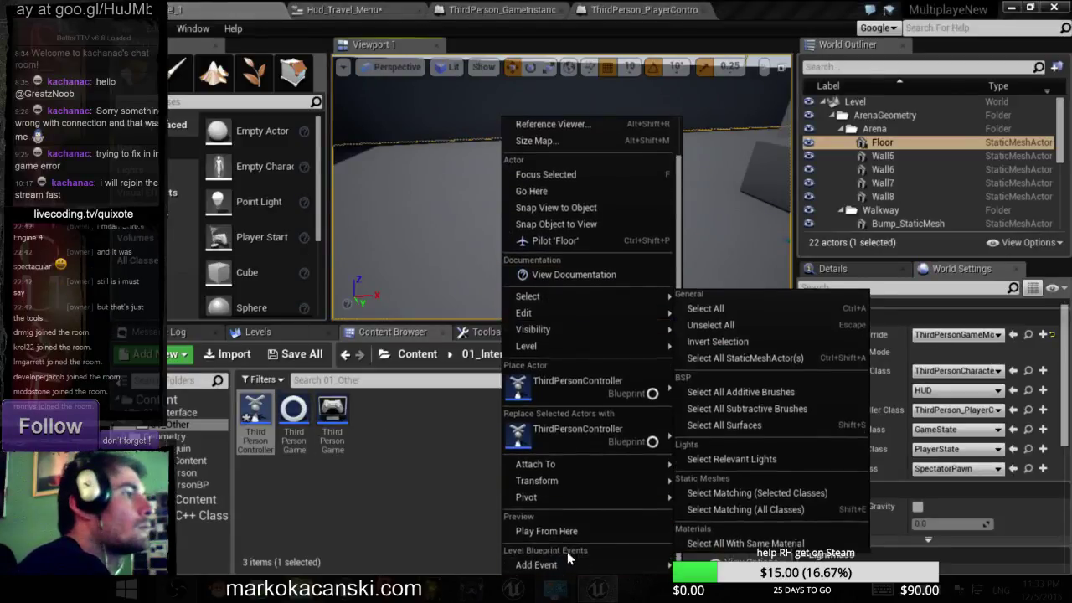
{"action": "left_click", "coordinate": [566, 531]}
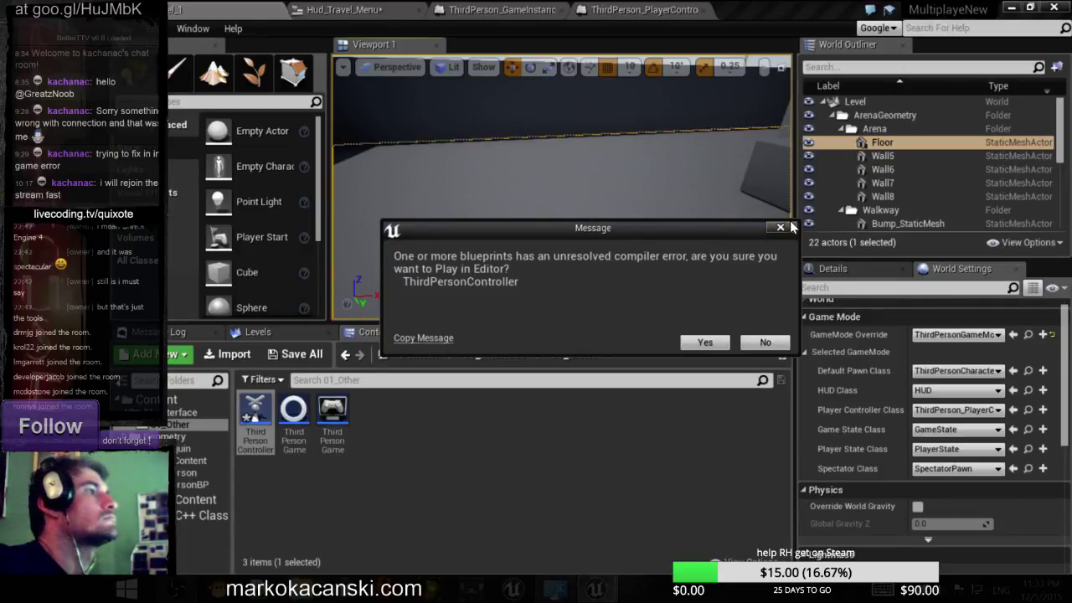
{"action": "left_click", "coordinate": [780, 227]}
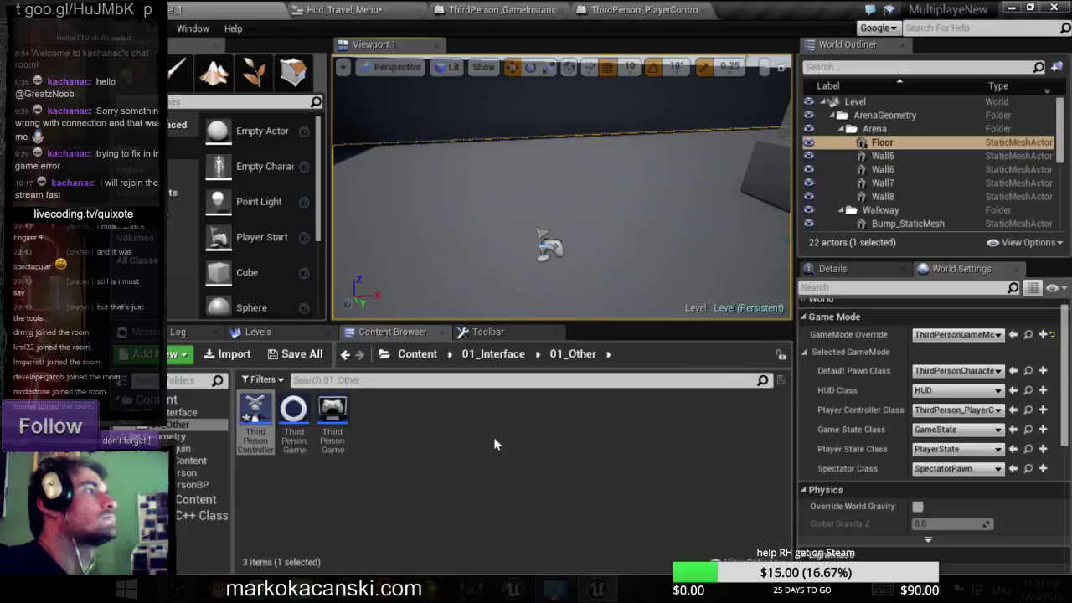
- Inspect the template ThirdPersonController and ThirdPersonGameMode blueprints
{"action": "double_click", "coordinate": [254, 409]}
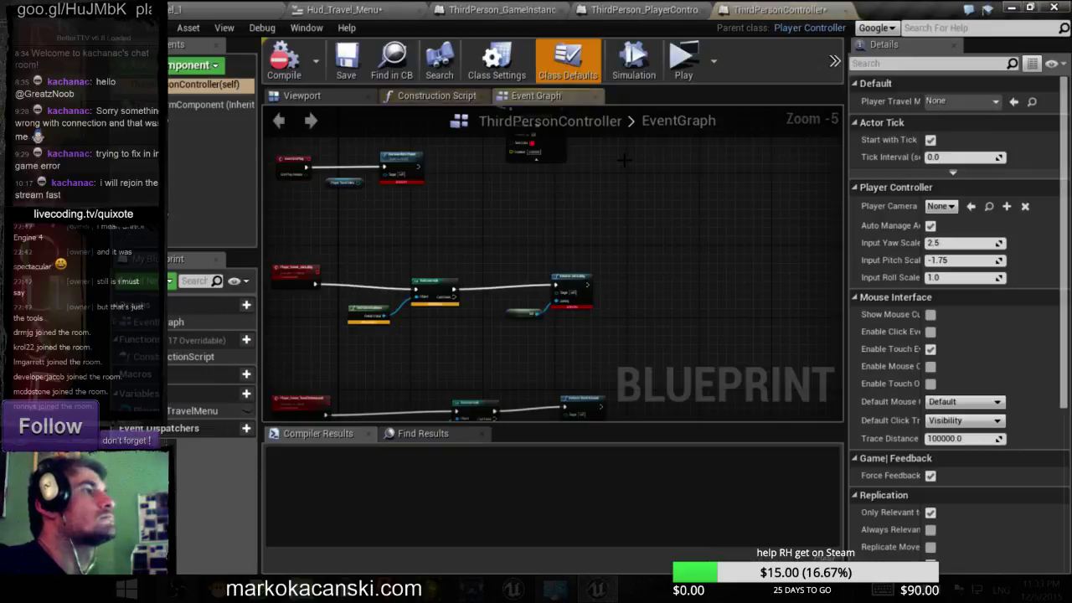
{"action": "left_click", "coordinate": [846, 11]}
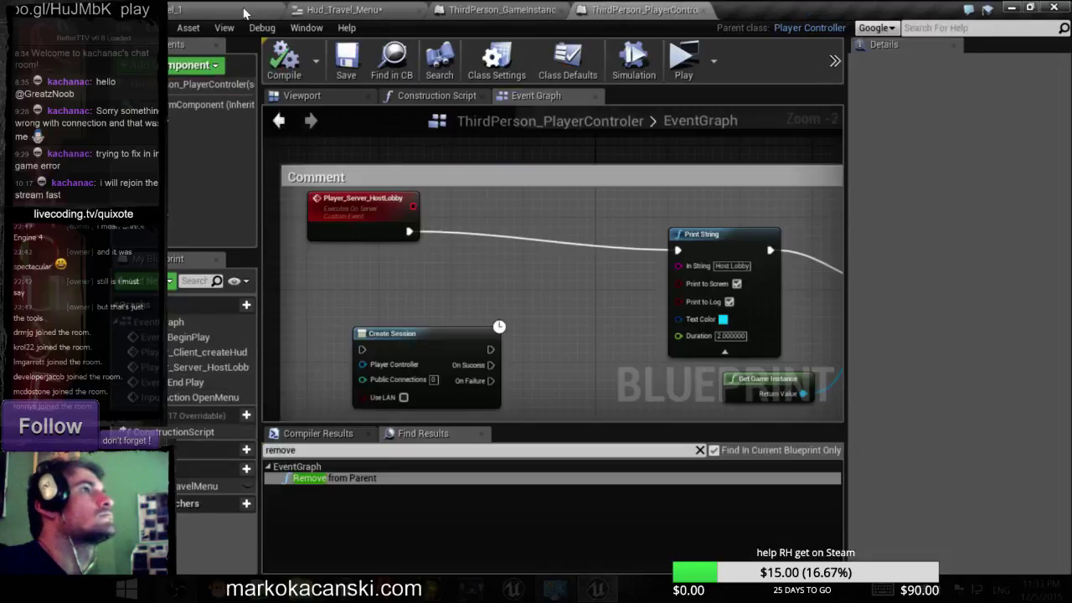
{"action": "left_click", "coordinate": [245, 12]}
{"action": "left_click", "coordinate": [335, 423]}
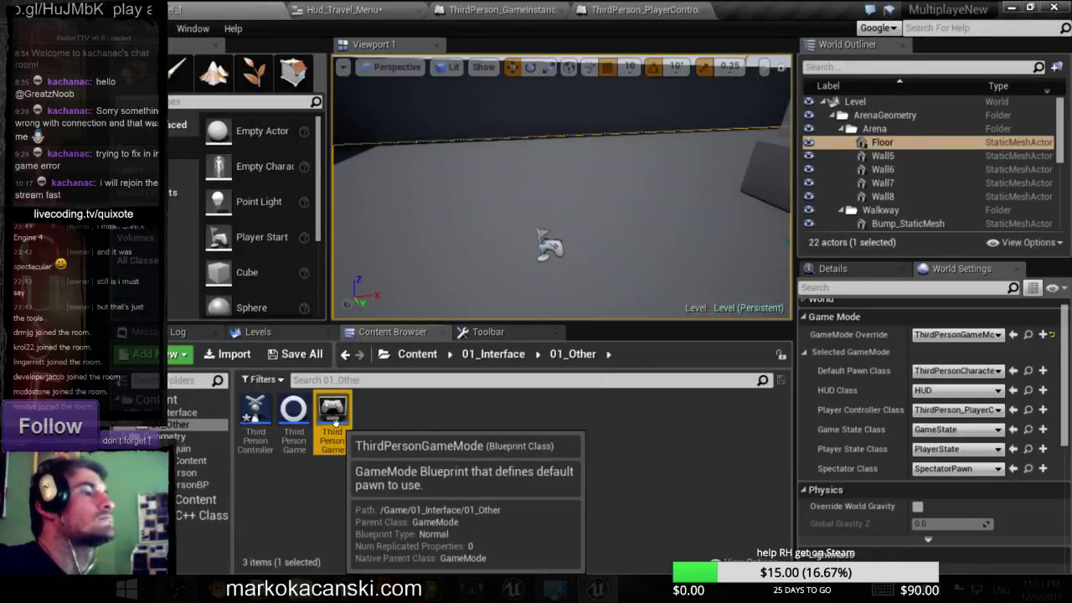
{"action": "double_click", "coordinate": [334, 421]}
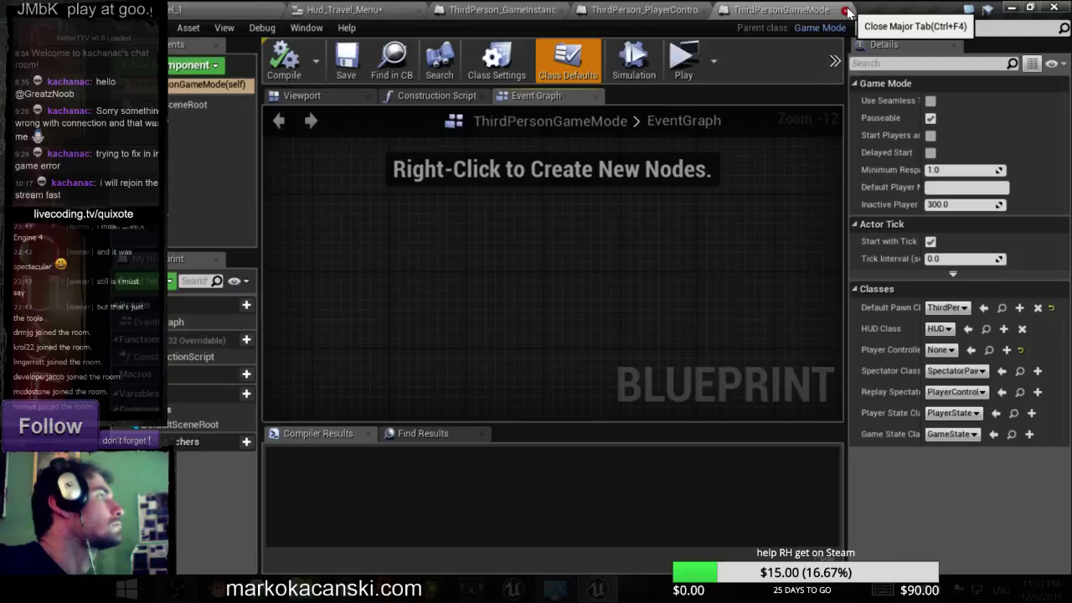
{"action": "left_click", "coordinate": [847, 10]}
{"action": "left_click", "coordinate": [235, 9]}
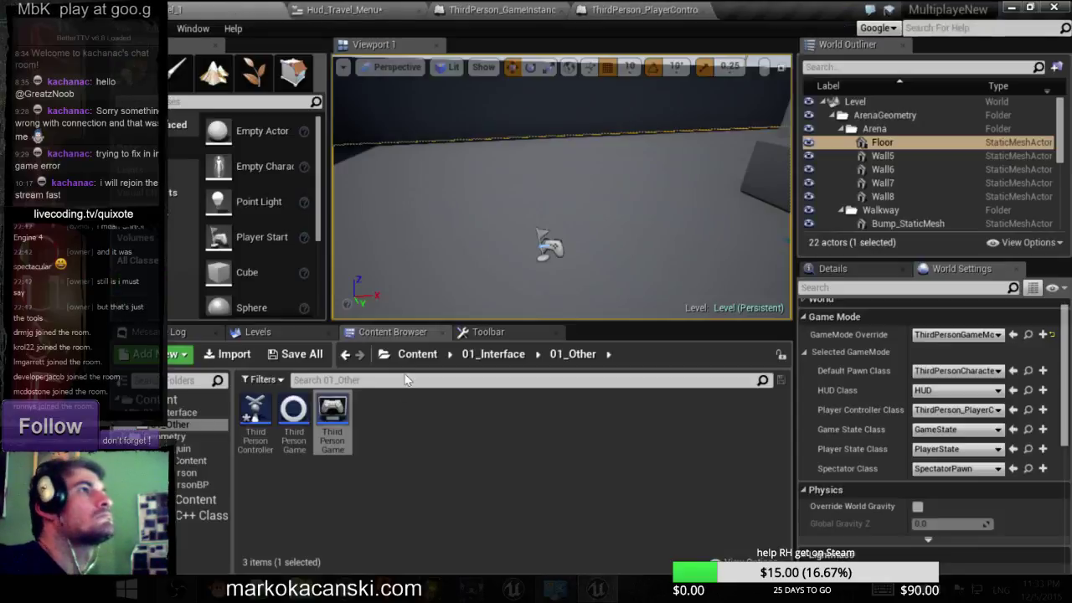
- Delete the three template blueprints from 01_Other and save all levels
{"action": "left_click_drag", "start_coordinate": [461, 528], "coordinate": [252, 423]}
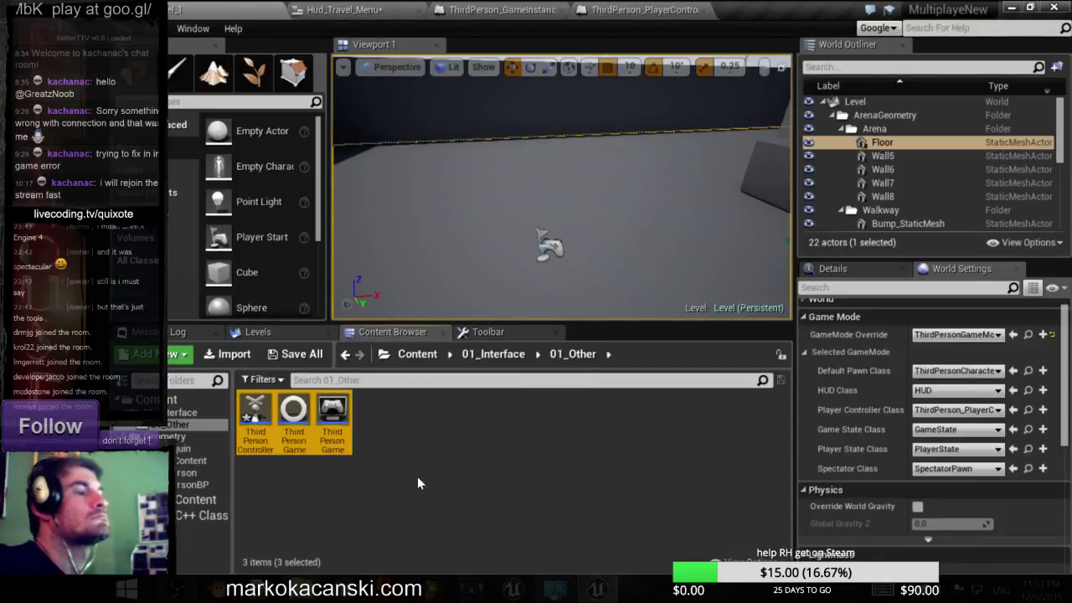
{"action": "key", "text": "Delete"}
{"action": "left_click", "coordinate": [531, 534]}
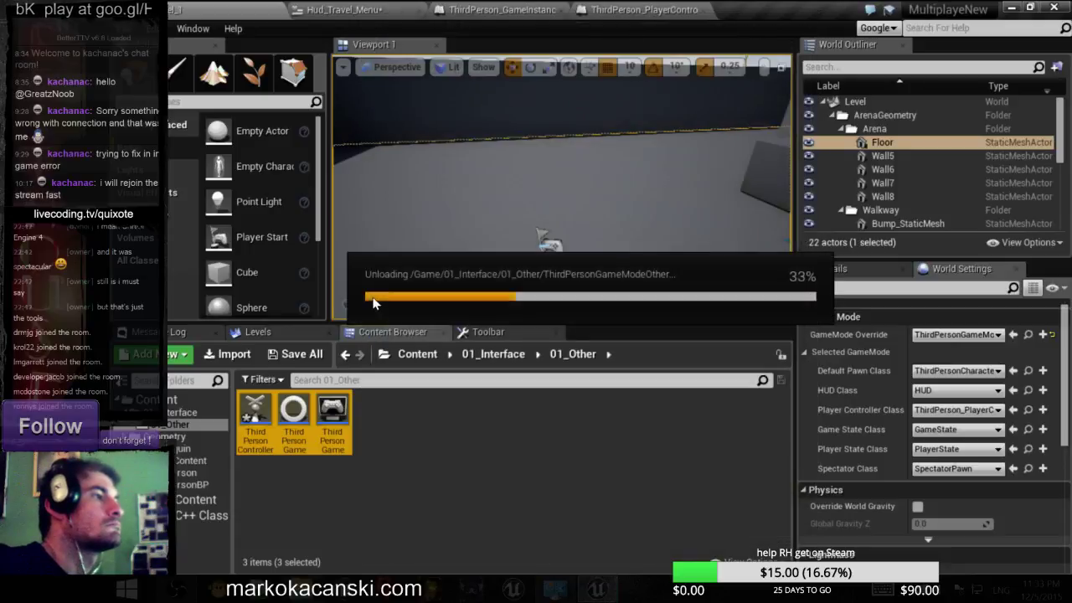
{"action": "left_click", "coordinate": [124, 29]}
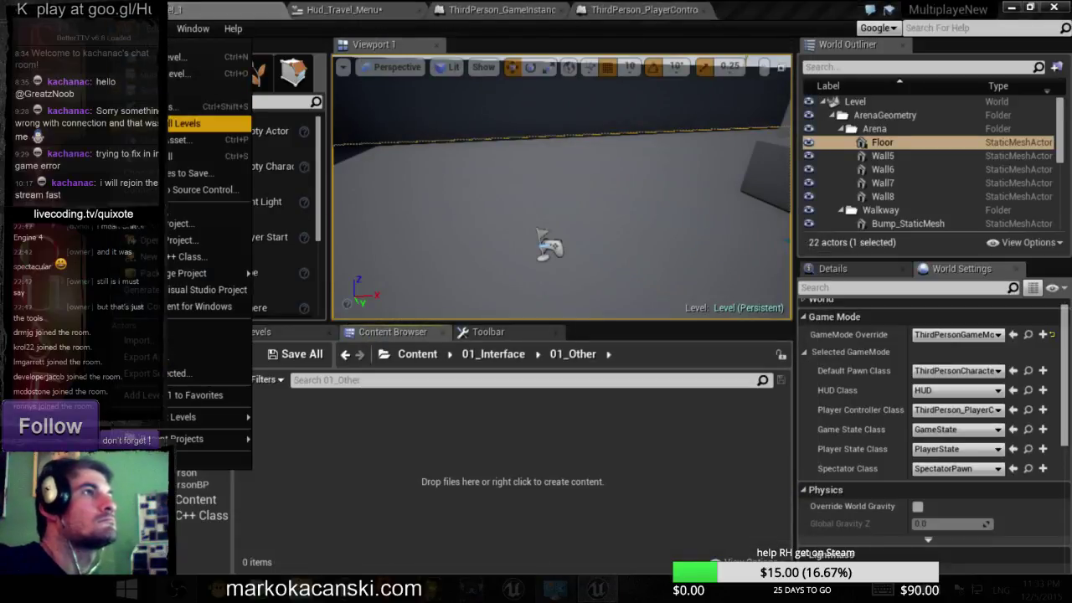
{"action": "left_click", "coordinate": [201, 123]}
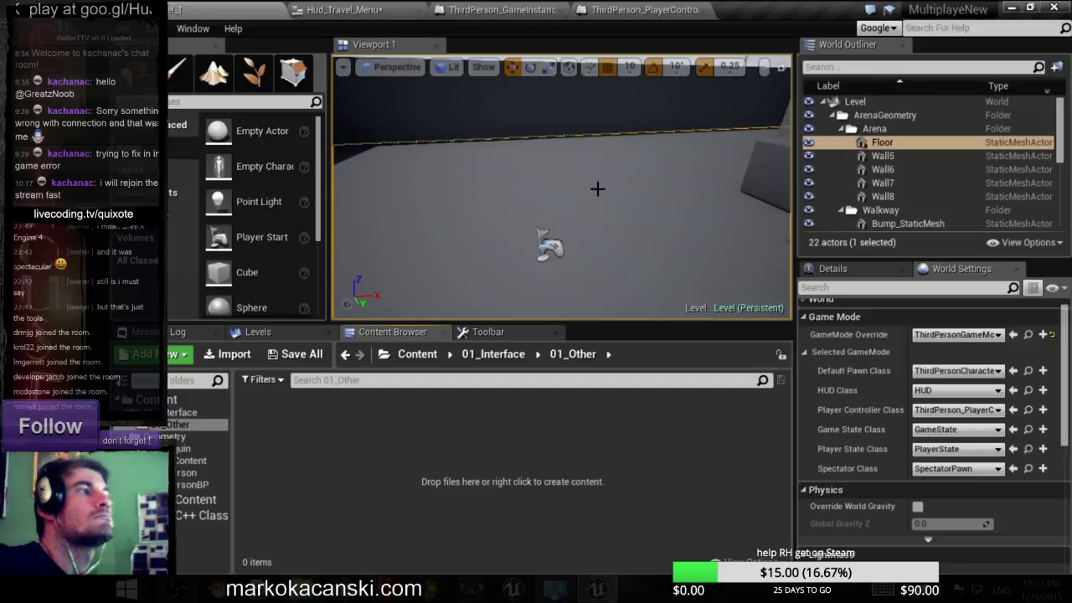
- Show the editor toolbar and launch a server-and-client multiplayer play preview
{"action": "right_click", "coordinate": [603, 131]}
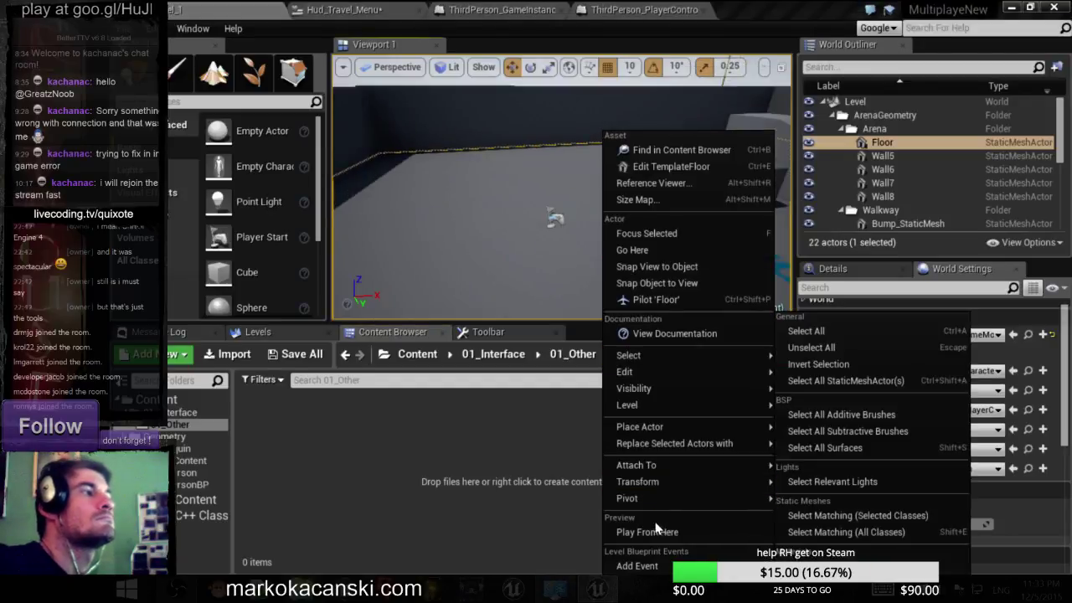
{"action": "mouse_move", "coordinate": [637, 498]}
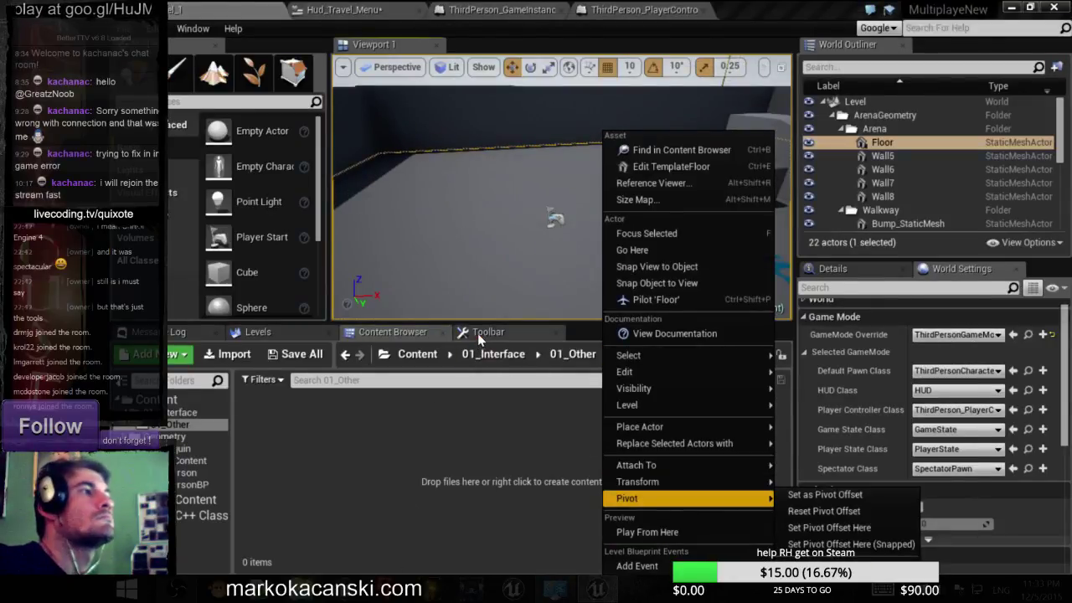
{"action": "left_click", "coordinate": [479, 332]}
{"action": "left_click", "coordinate": [594, 548]}
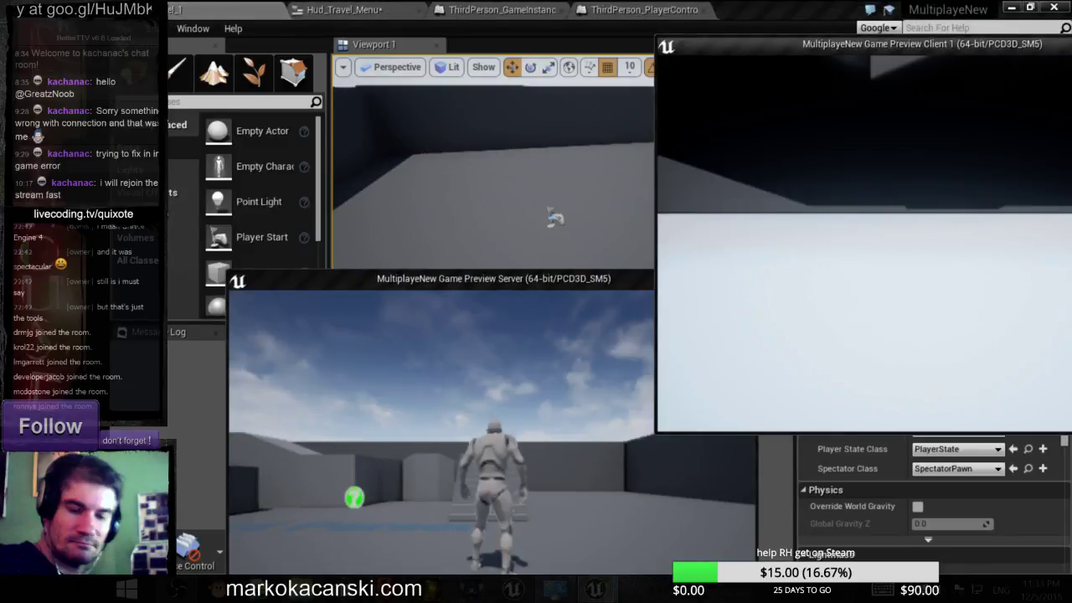
- In the server game window, open the lobby menu with M and choose Host Lobby
{"action": "key", "text": "alt+Tab"}
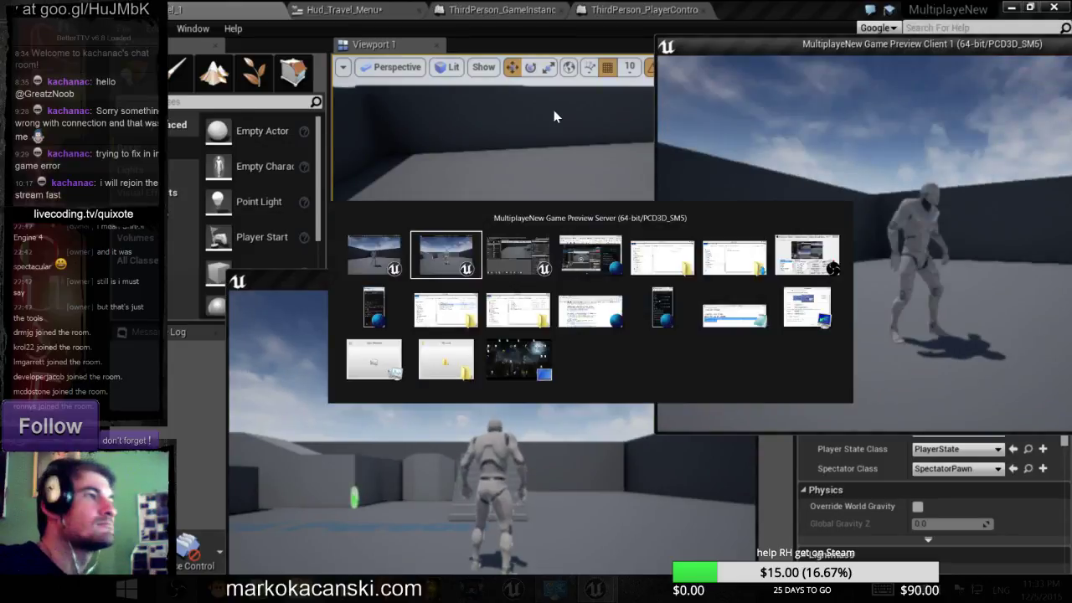
{"action": "left_click", "coordinate": [397, 516]}
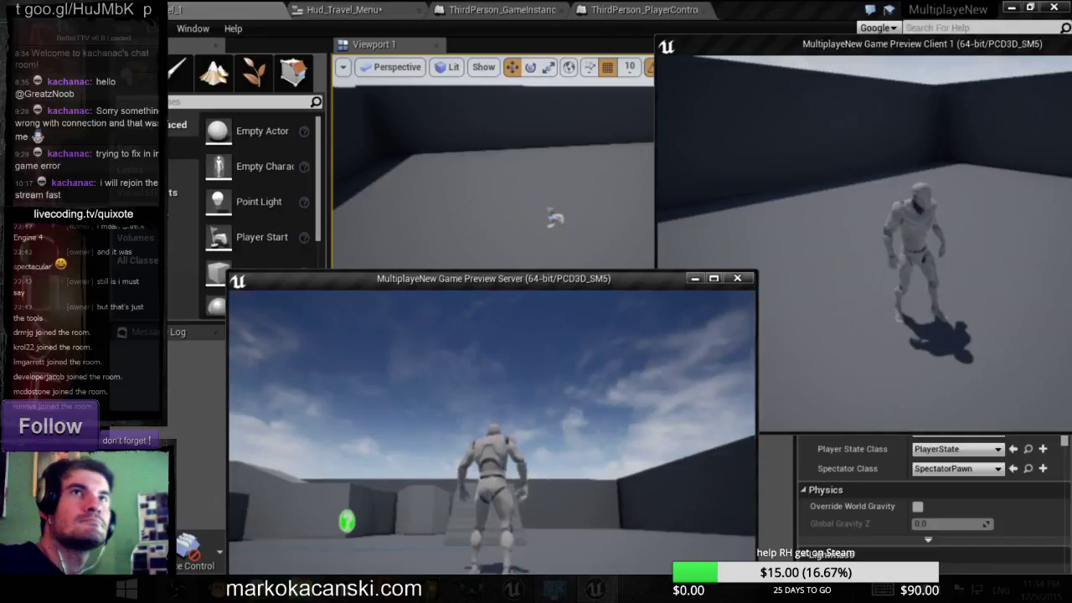
{"action": "key", "text": "m"}
{"action": "left_click", "coordinate": [266, 397]}
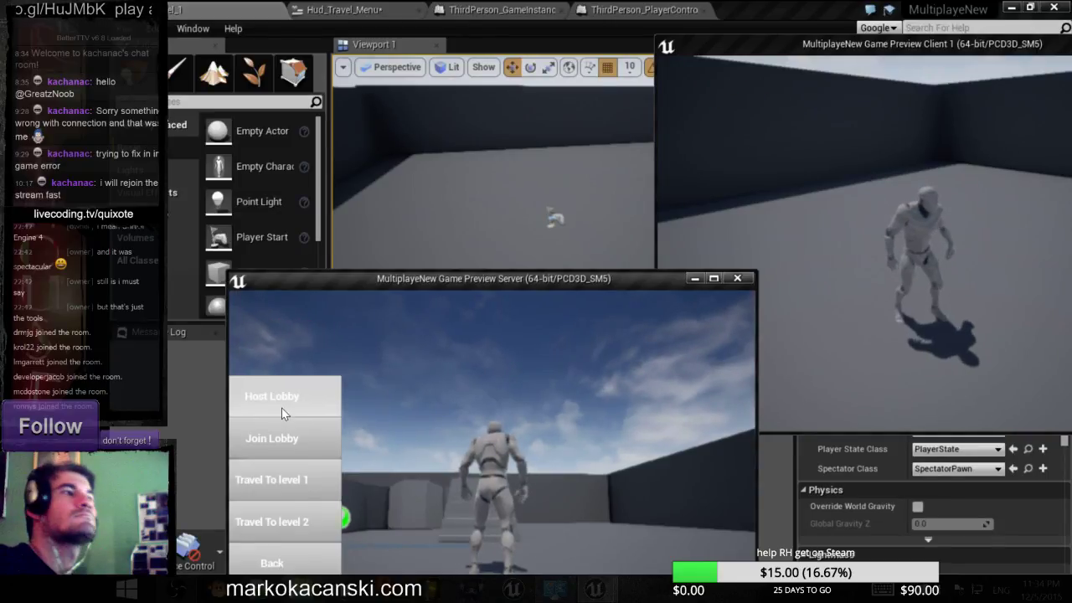
{"action": "left_click", "coordinate": [282, 408]}
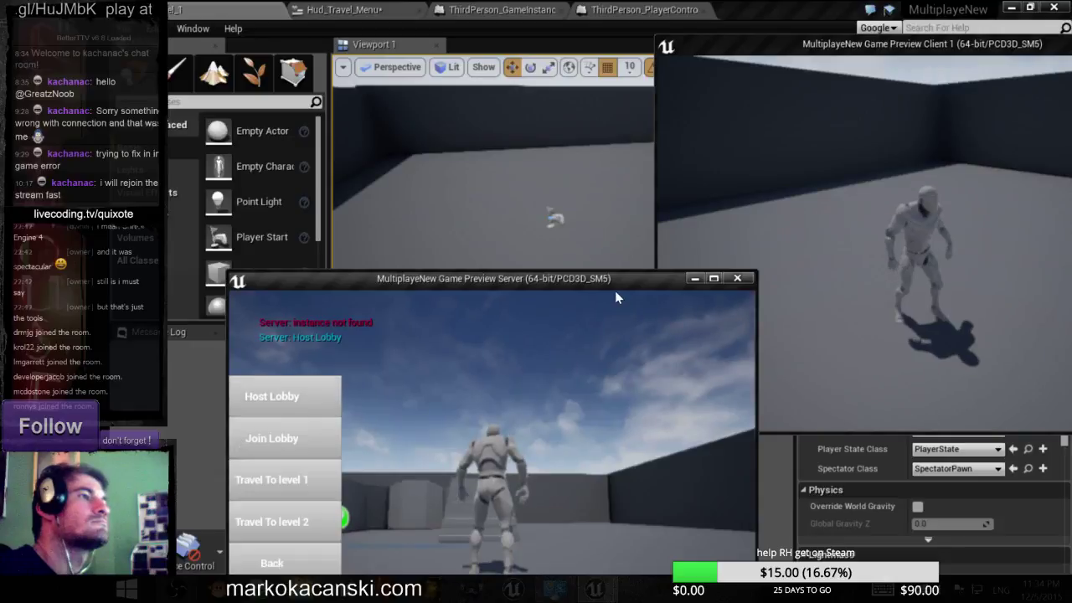
- Retry Host Lobby twice, which still reports instance not found, then close both preview windows
{"action": "left_click", "coordinate": [312, 404]}
{"action": "left_click", "coordinate": [312, 403]}
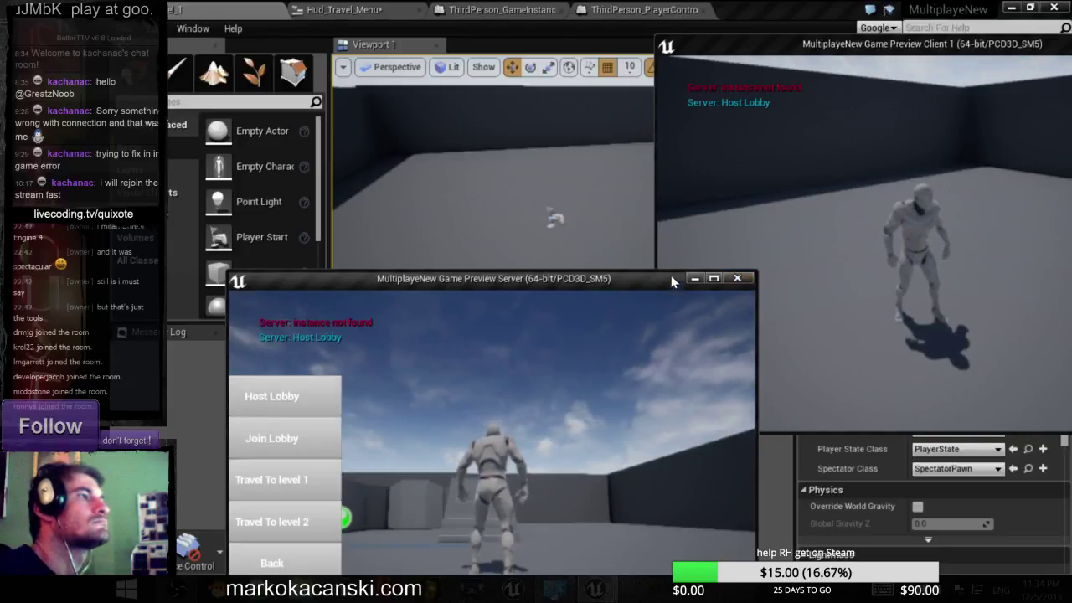
{"action": "left_click", "coordinate": [737, 278]}
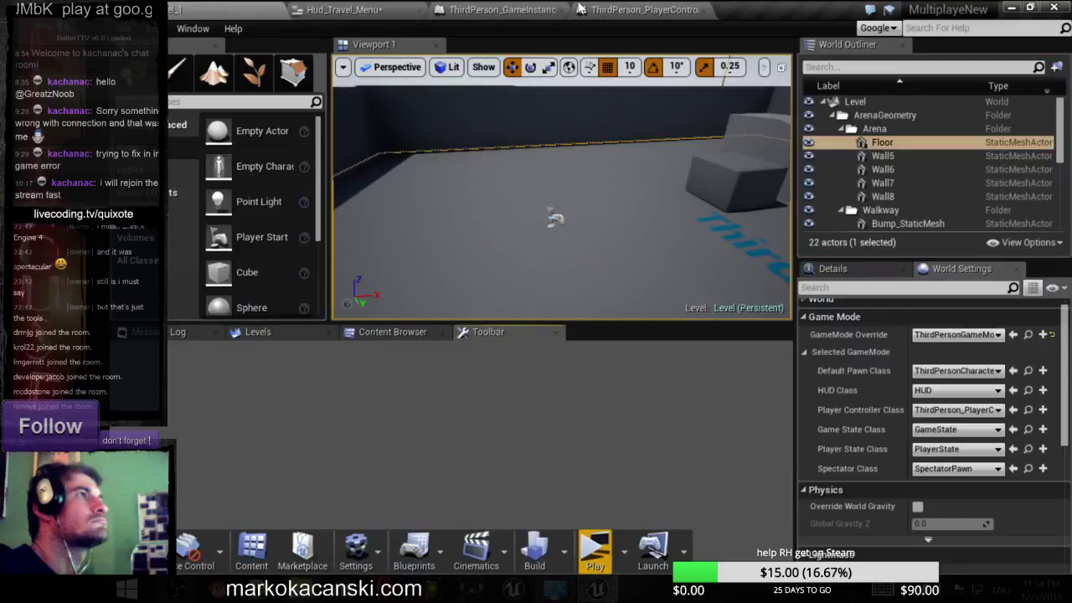
{"action": "left_click", "coordinate": [603, 9]}
- Pan the ThirdPerson_PlayerControler graph to show the comment boxes and the InputAction OpenMenu node
{"action": "scroll", "coordinate": [599, 250], "scroll_direction": "down", "scroll_amount": 4}
{"action": "mouse_move", "coordinate": [718, 201]}
{"action": "right_mouse_down"}
{"action": "mouse_move", "coordinate": [614, 123]}
{"action": "mouse_move", "coordinate": [627, 121]}
{"action": "mouse_move", "coordinate": [506, 416]}
{"action": "right_mouse_up"}
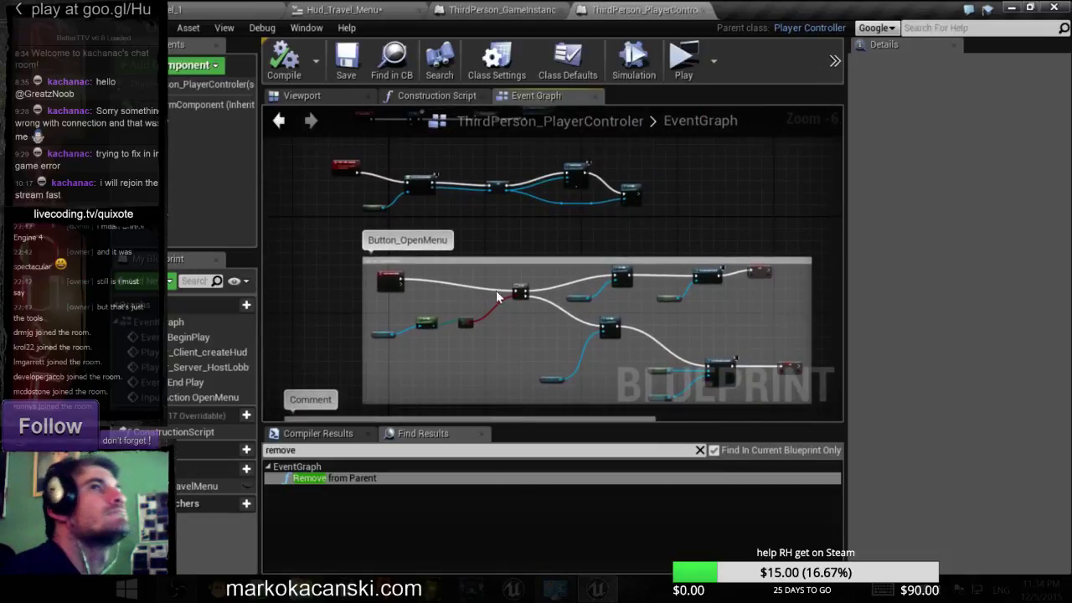
{"action": "scroll", "coordinate": [448, 270], "scroll_direction": "up", "scroll_amount": 3}
{"action": "right_click_drag", "start_coordinate": [443, 275], "coordinate": [488, 306]}
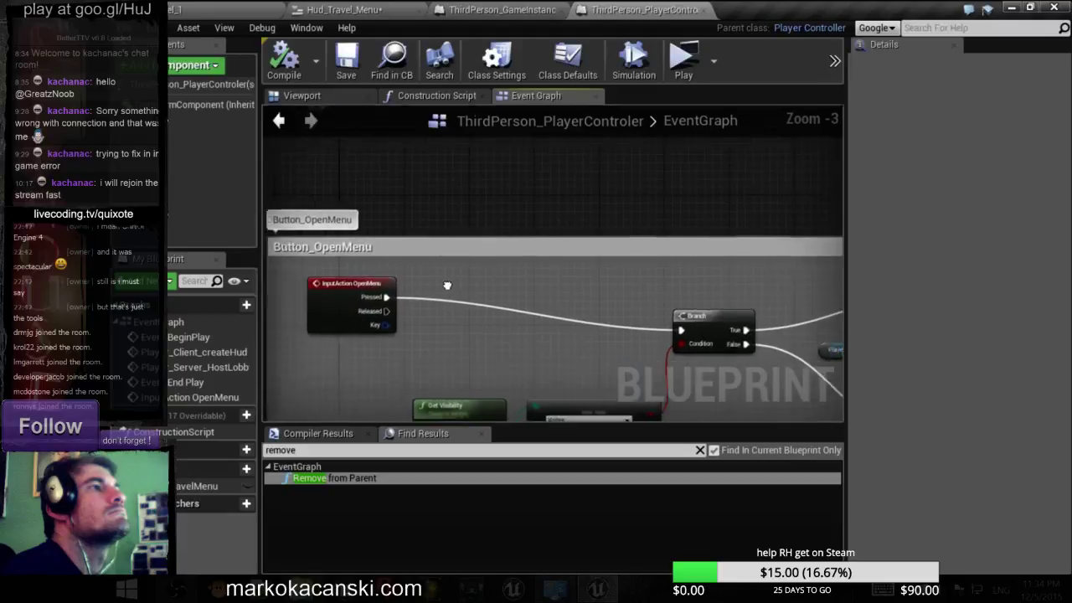
{"action": "scroll", "coordinate": [503, 267], "scroll_direction": "down", "scroll_amount": 3}
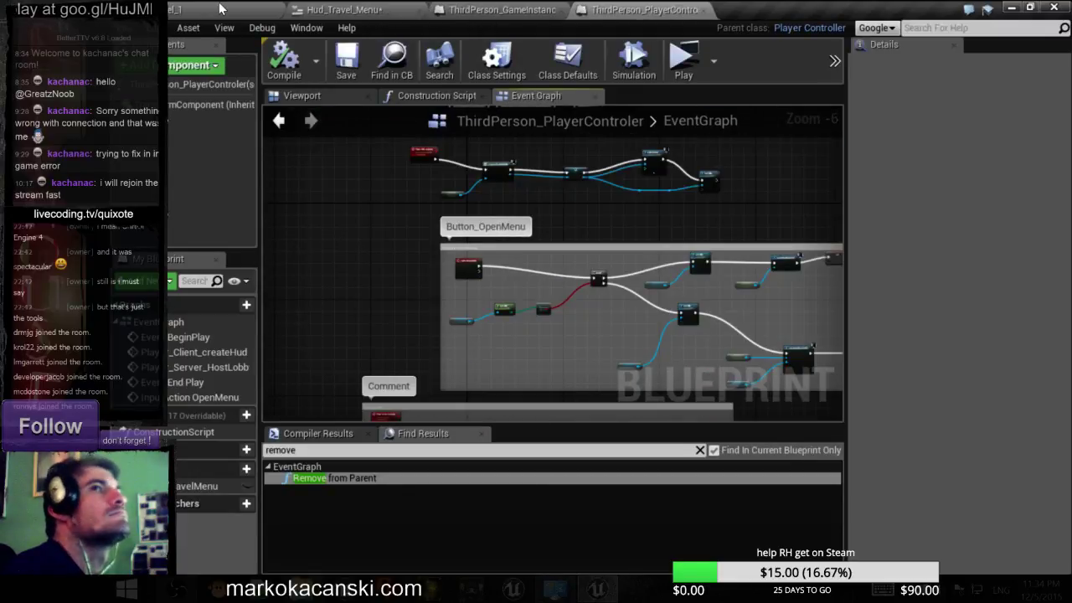
- In the ThirdPerson_GameInstance graph, spread apart the Instance_HostLobby, Instance_HostLobby_Copy and Open Level nodes
{"action": "left_click", "coordinate": [503, 9]}
{"action": "scroll", "coordinate": [575, 240], "scroll_direction": "down", "scroll_amount": 4}
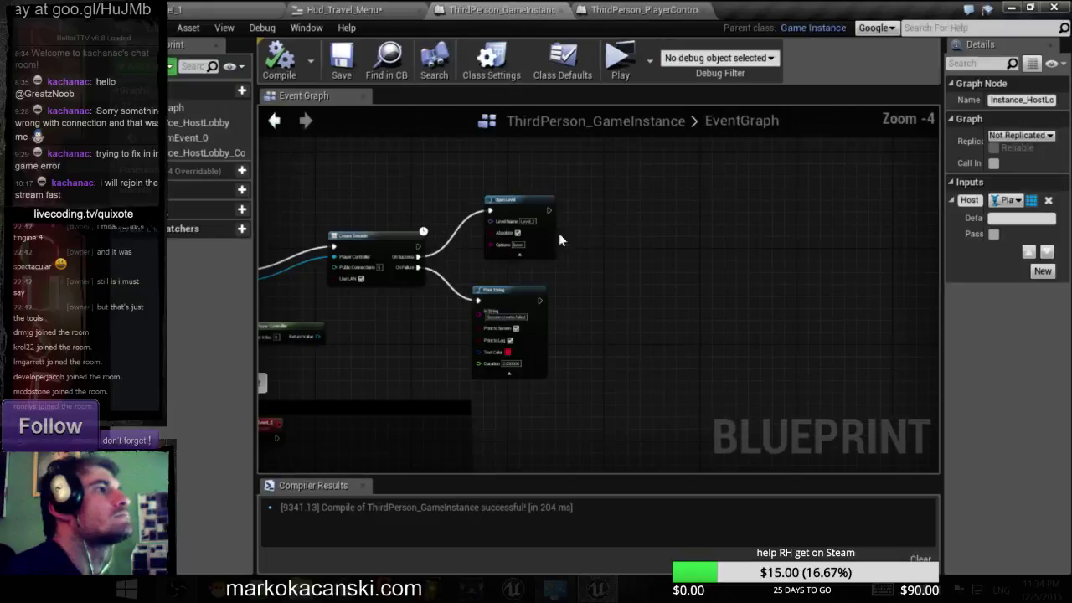
{"action": "scroll", "coordinate": [559, 239], "scroll_direction": "up", "scroll_amount": 3}
{"action": "scroll", "coordinate": [653, 253], "scroll_direction": "down", "scroll_amount": 3}
{"action": "right_click_drag", "start_coordinate": [653, 253], "coordinate": [791, 269]}
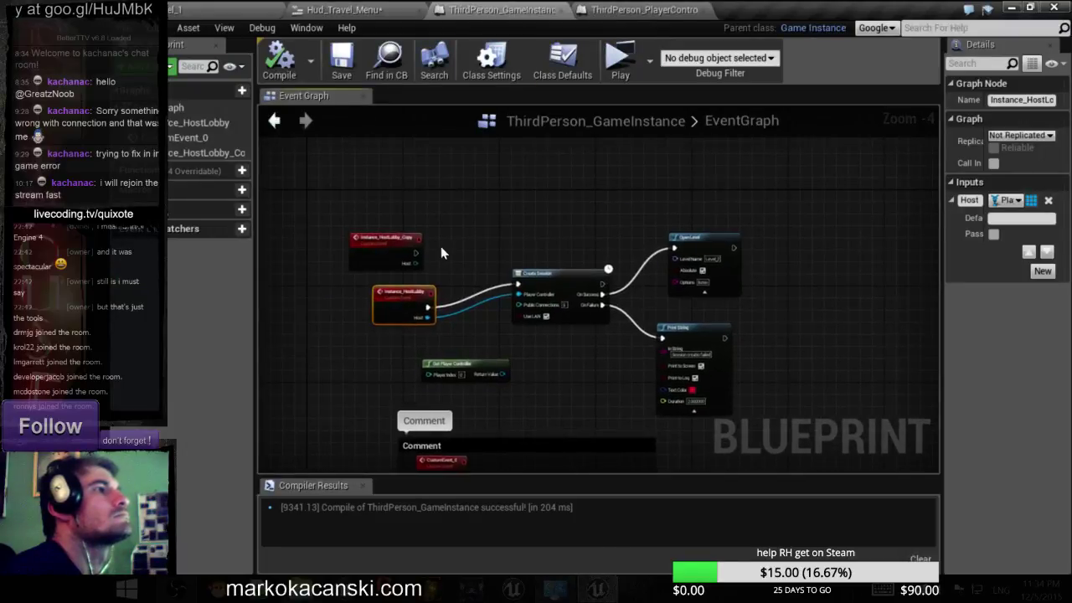
{"action": "left_click_drag", "start_coordinate": [379, 251], "coordinate": [326, 251]}
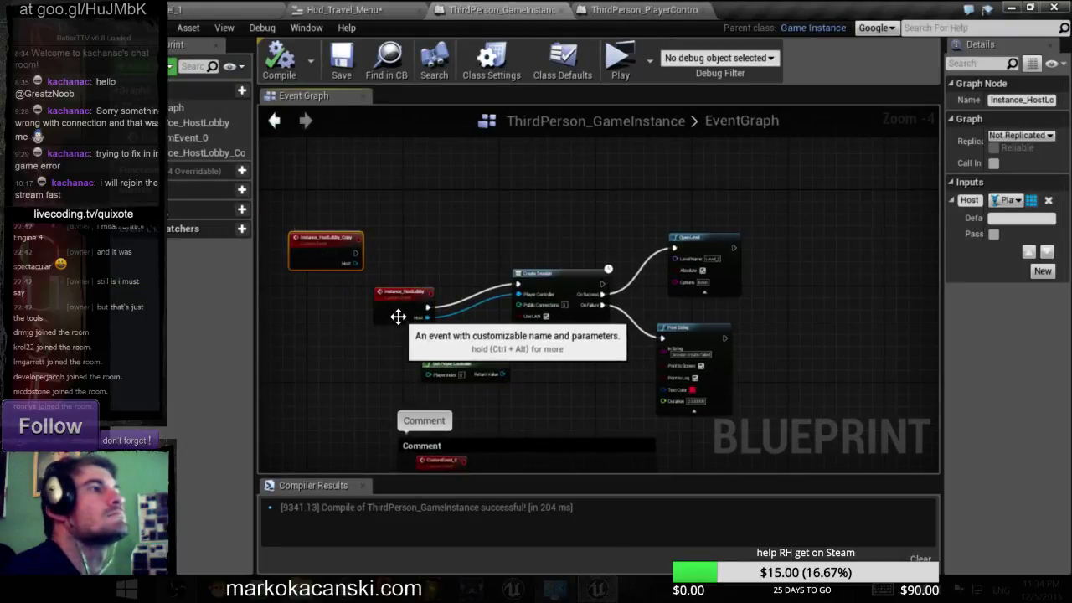
{"action": "left_click_drag", "start_coordinate": [397, 315], "coordinate": [427, 246]}
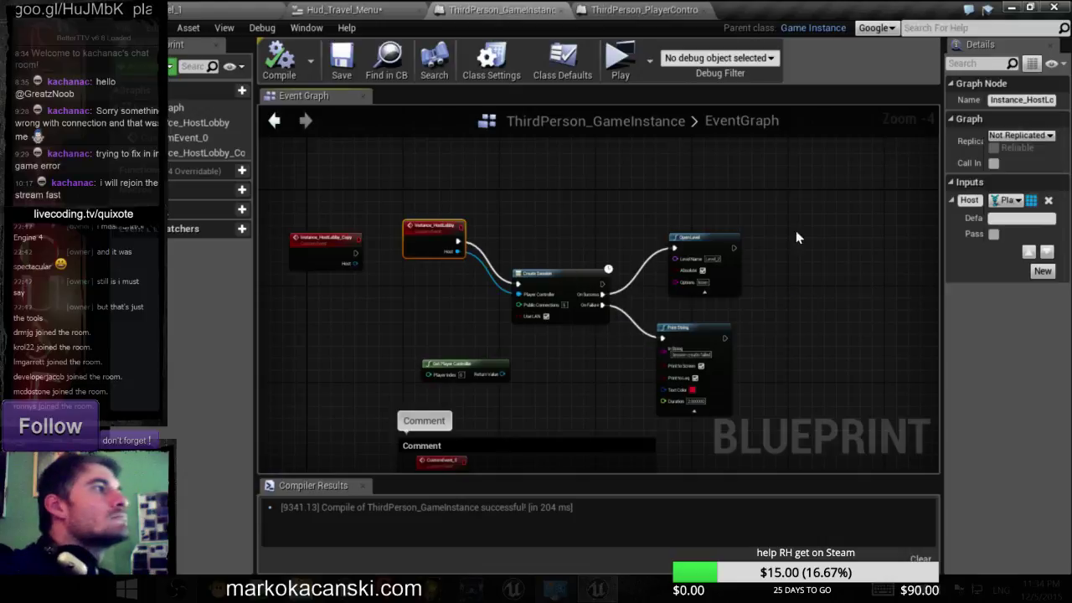
{"action": "left_click_drag", "start_coordinate": [706, 240], "coordinate": [658, 213]}
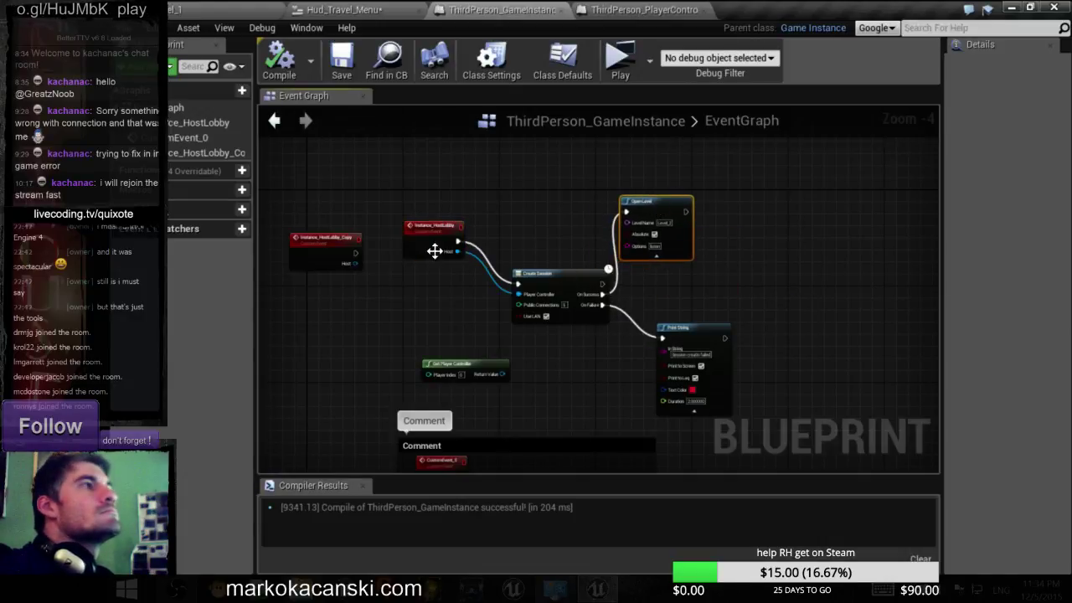
{"action": "left_click_drag", "start_coordinate": [429, 242], "coordinate": [452, 229]}
{"action": "scroll", "coordinate": [509, 231], "scroll_direction": "up", "scroll_amount": 3}
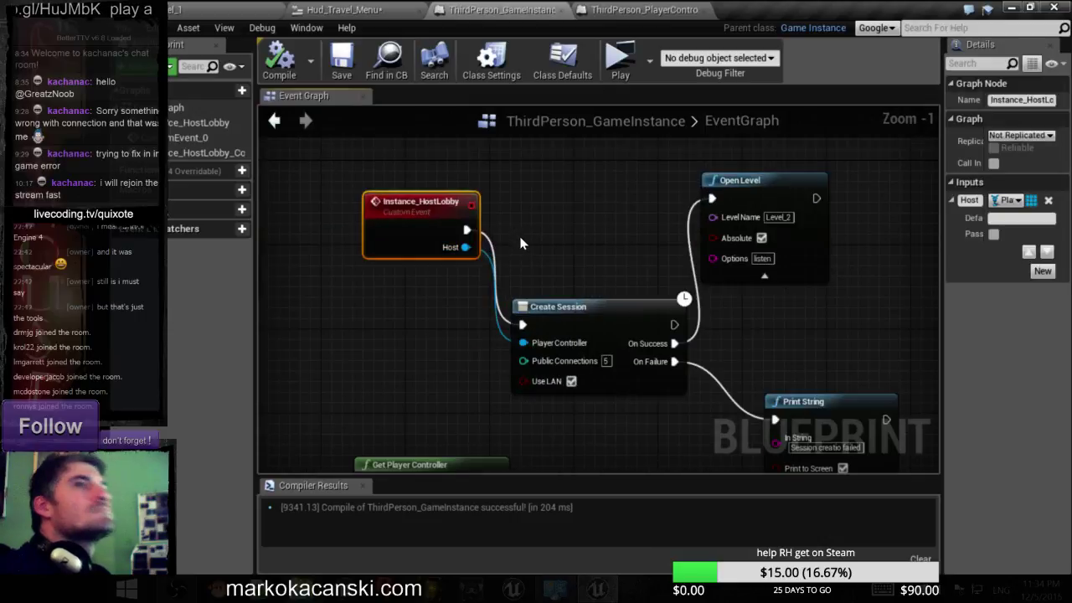
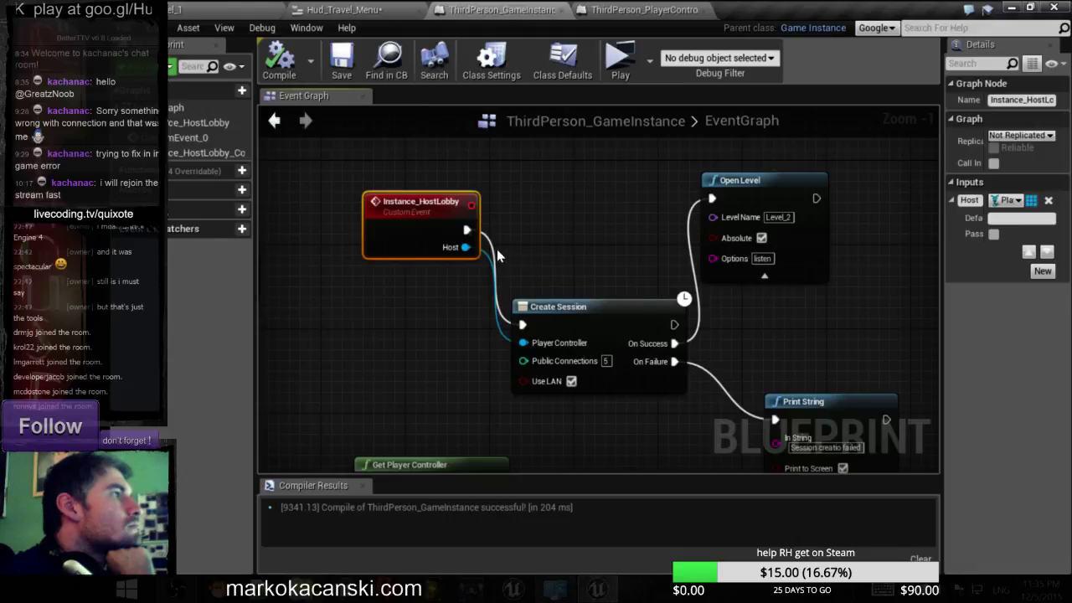
- Unhook Create Session from Instance_HostLobby's Host pin and Open Level, recompile, and return to Level_1
{"action": "left_click_drag", "start_coordinate": [465, 239], "coordinate": [711, 198]}
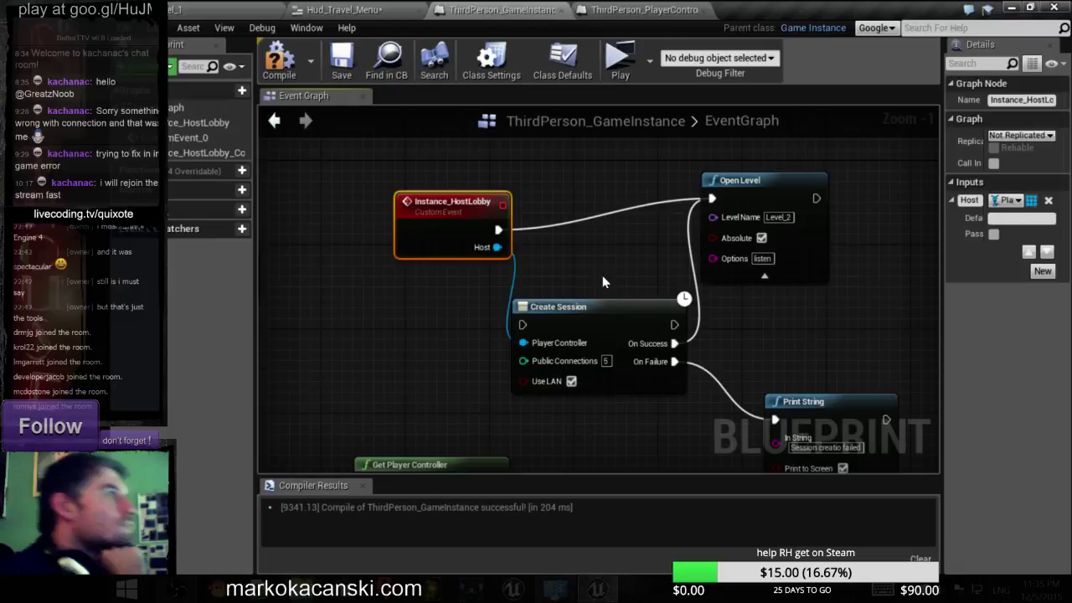
{"action": "left_click", "coordinate": [525, 343], "text": "alt"}
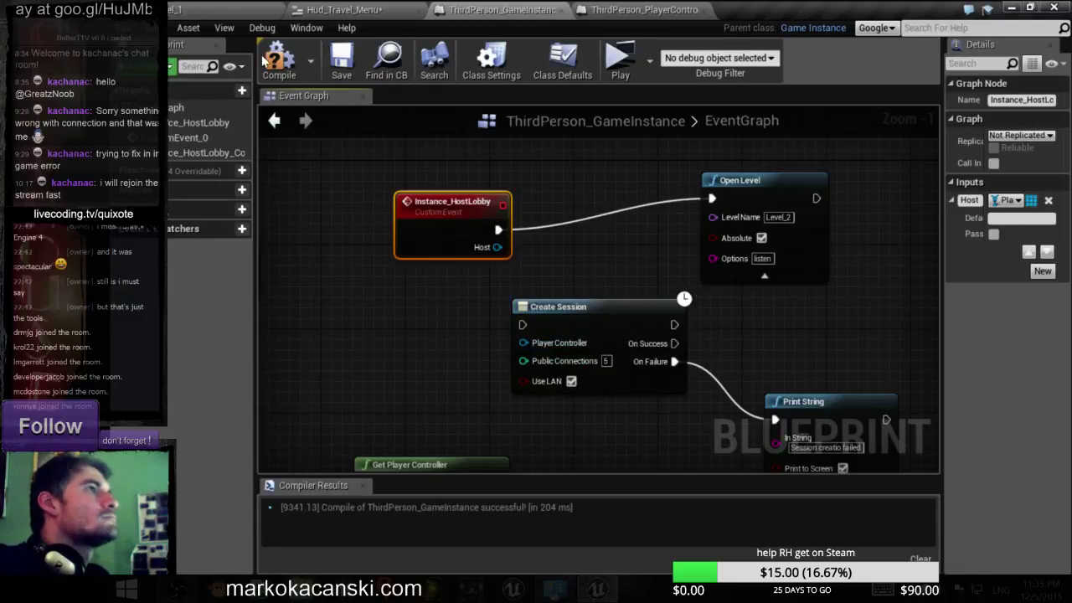
{"action": "left_click", "coordinate": [279, 61]}
{"action": "left_click", "coordinate": [199, 10]}
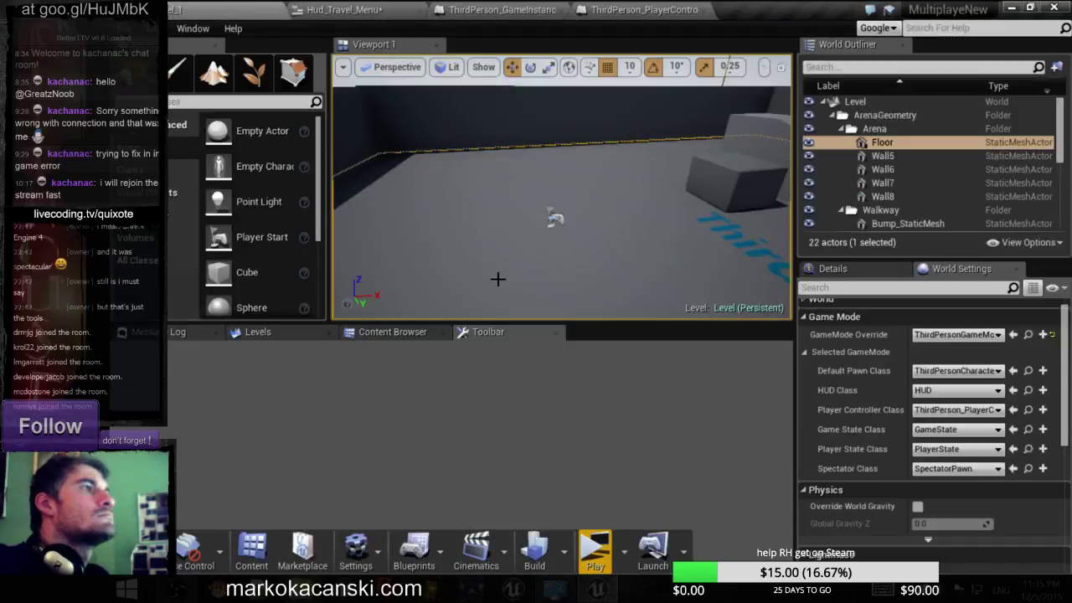
- Play with a server and client, press Host Lobby three times (error 'instance not found'), then stop
{"action": "left_click", "coordinate": [599, 542]}
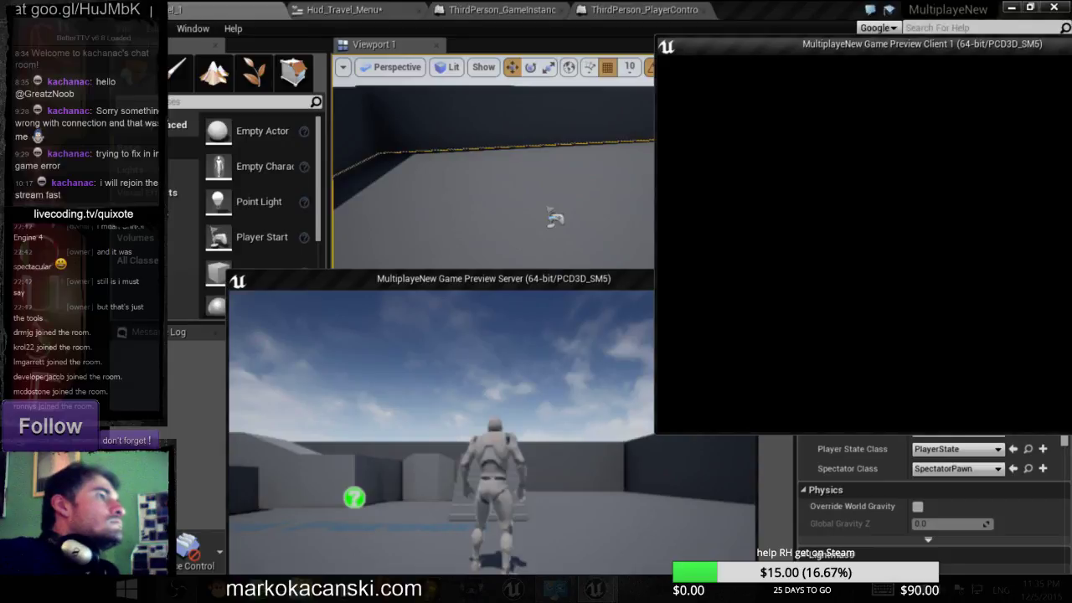
{"action": "key", "text": "alt+Tab"}
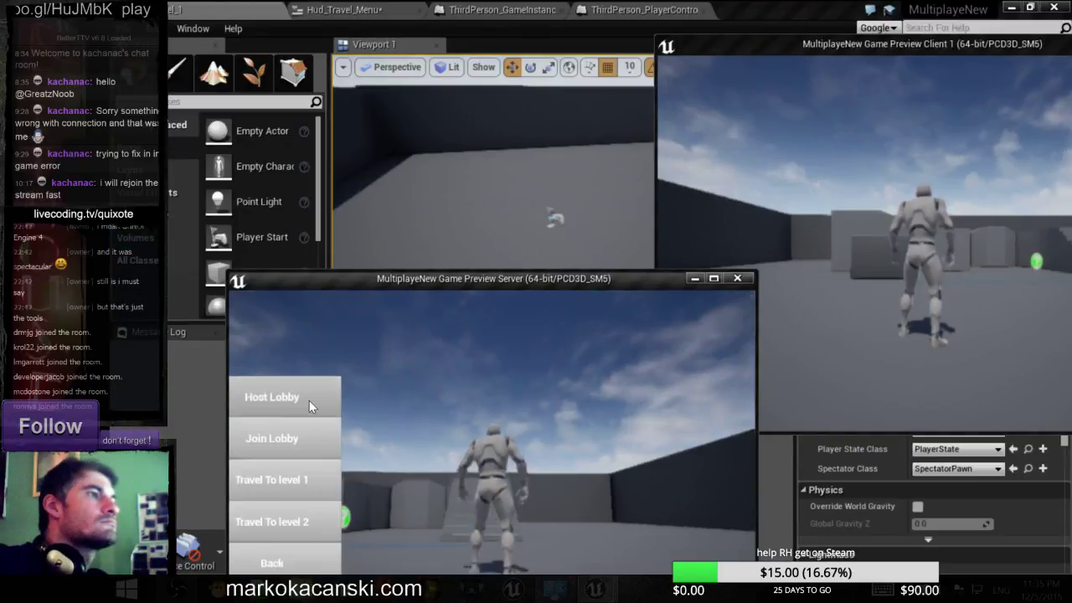
{"action": "left_click", "coordinate": [309, 400]}
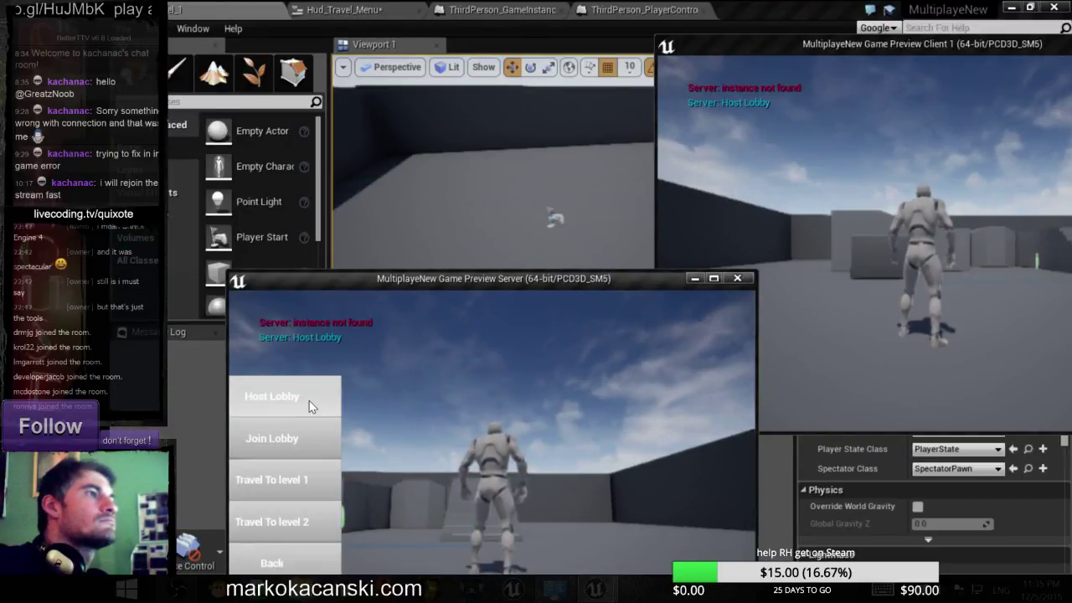
{"action": "left_click", "coordinate": [309, 400]}
{"action": "left_click", "coordinate": [309, 400]}
{"action": "left_click", "coordinate": [738, 279]}
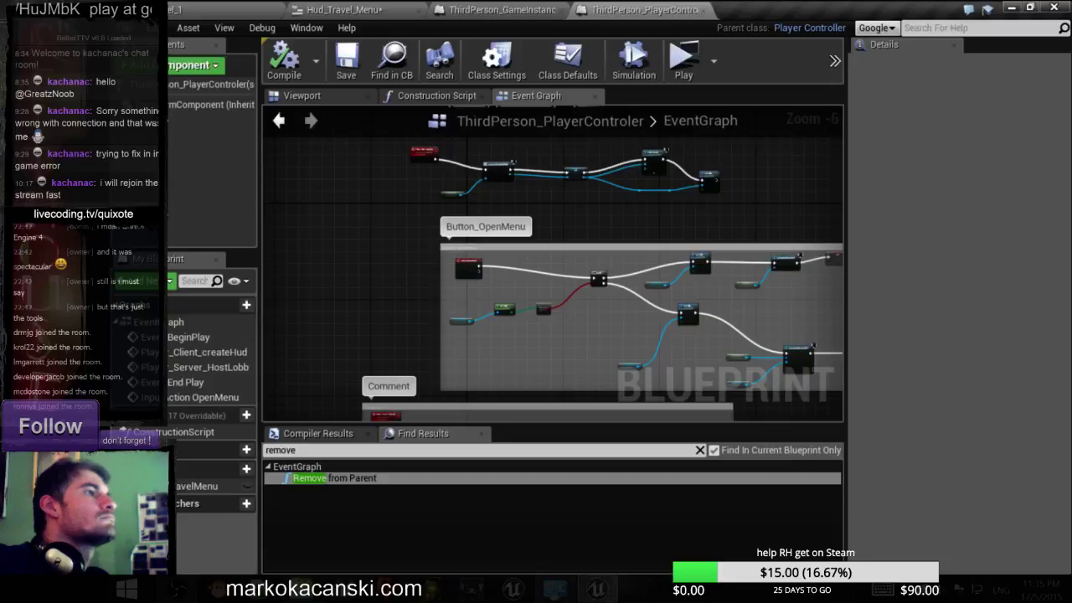
- In the ThirdPerson_GameInstance graph, undo the accidental Open Level node moves
{"action": "left_click", "coordinate": [494, 10]}
{"action": "scroll", "coordinate": [507, 195], "scroll_direction": "down", "scroll_amount": 2}
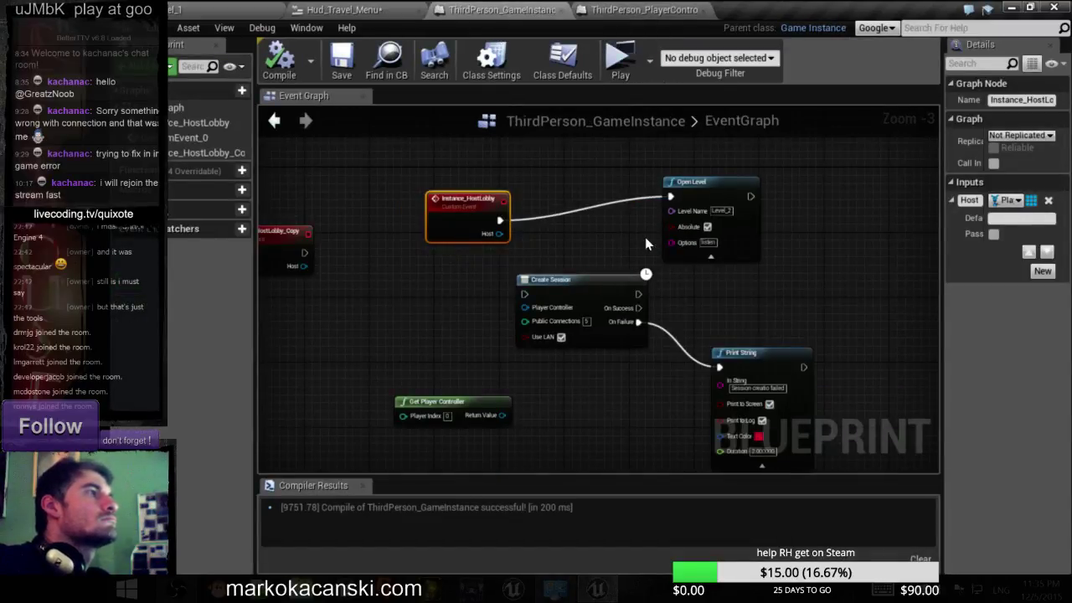
{"action": "left_click_drag", "start_coordinate": [707, 198], "coordinate": [729, 207]}
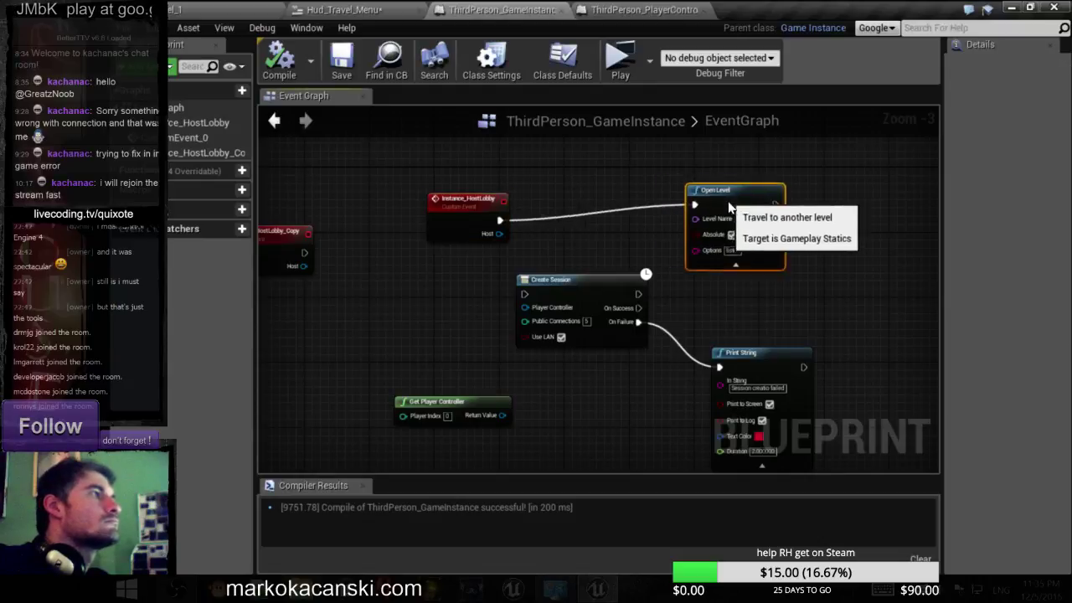
{"action": "scroll", "coordinate": [625, 237], "scroll_direction": "down", "scroll_amount": 1}
{"action": "scroll", "coordinate": [625, 237], "scroll_direction": "down", "scroll_amount": 3}
{"action": "left_click", "coordinate": [189, 27]}
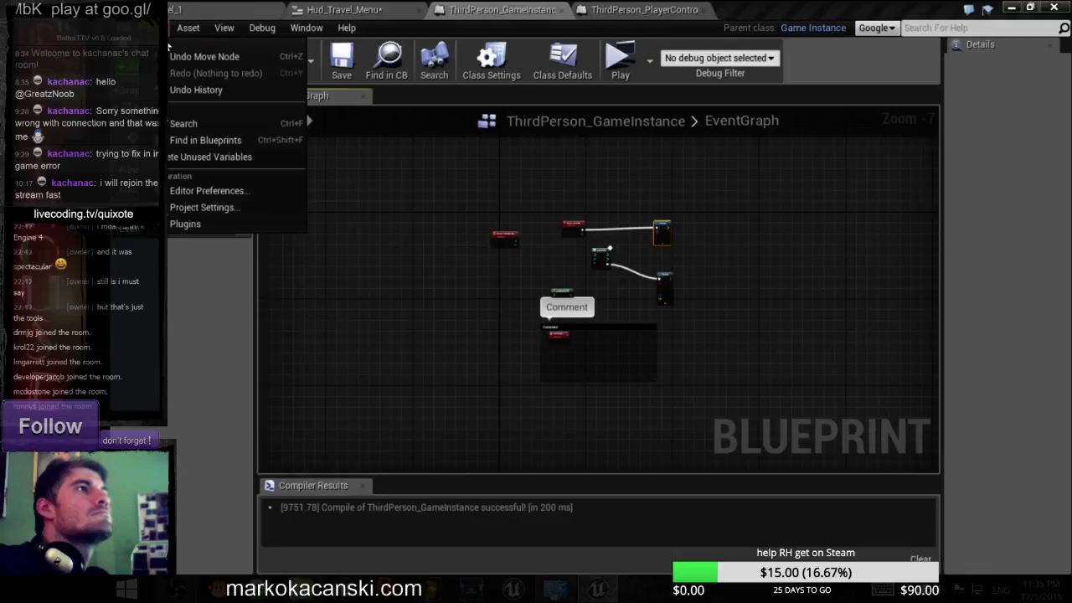
{"action": "left_click", "coordinate": [201, 56]}
{"action": "left_click", "coordinate": [156, 27]}
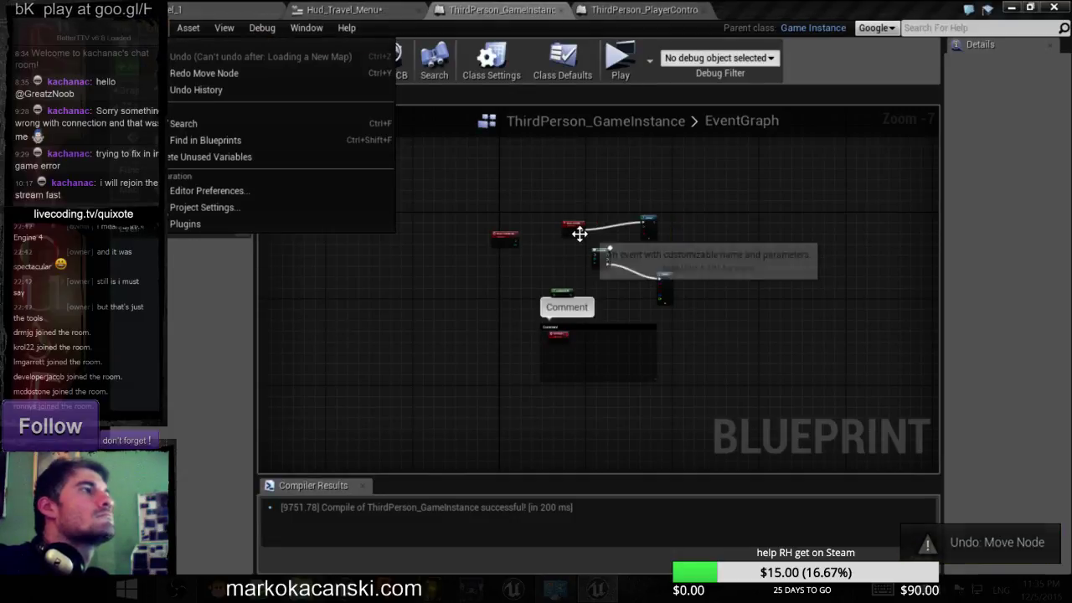
{"action": "scroll", "coordinate": [580, 233], "scroll_direction": "up", "scroll_amount": 3}
- Chain Instance_HostLobby into Create Session and Create Session into Open Level, then compile
{"action": "left_click_drag", "start_coordinate": [573, 219], "coordinate": [592, 275]}
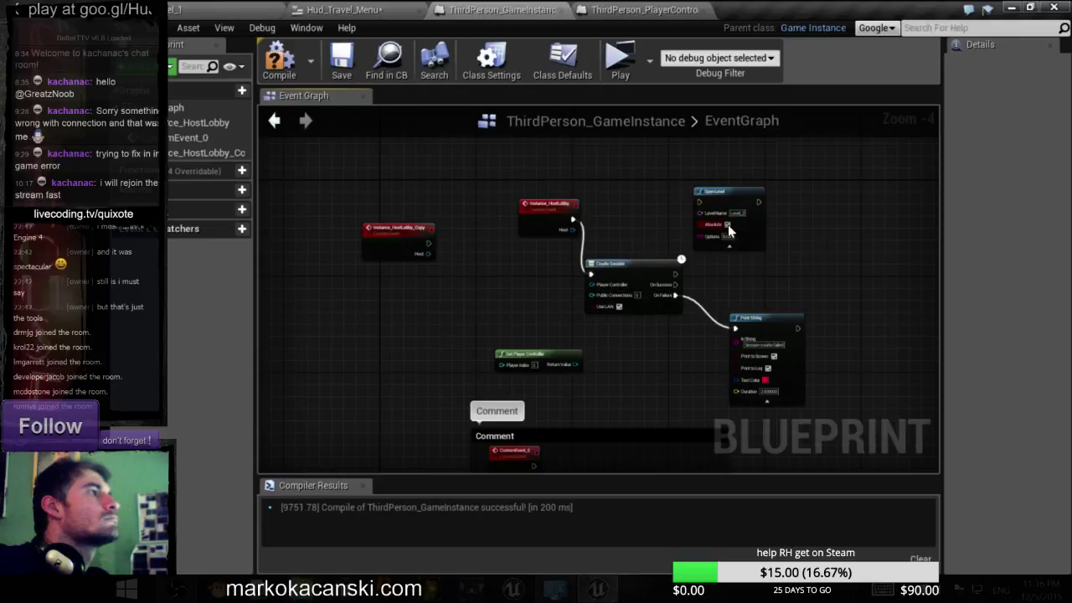
{"action": "left_click_drag", "start_coordinate": [718, 192], "coordinate": [867, 281]}
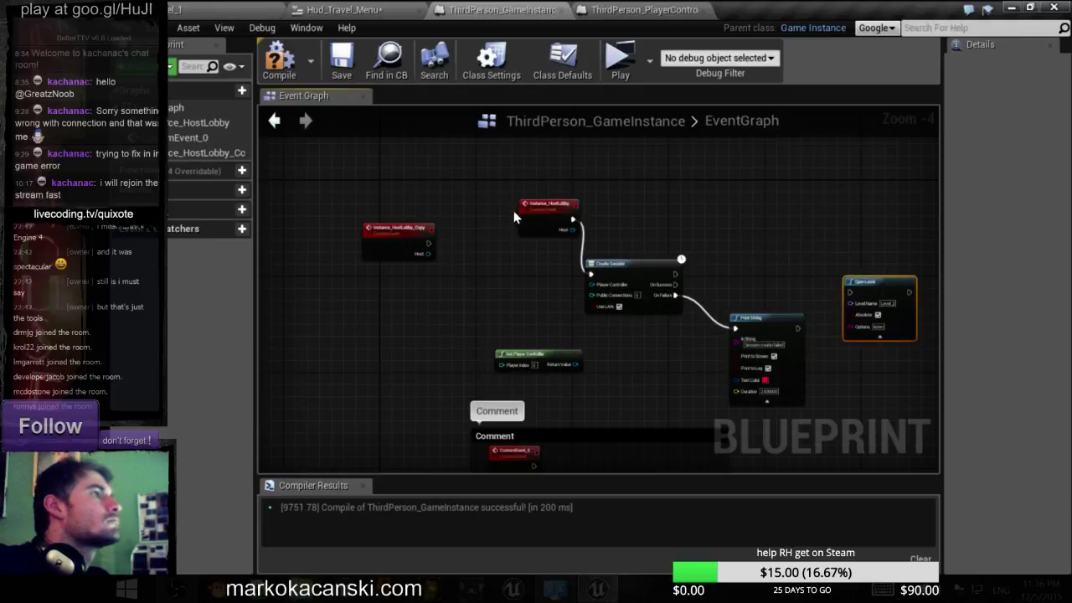
{"action": "left_click_drag", "start_coordinate": [514, 217], "coordinate": [466, 270]}
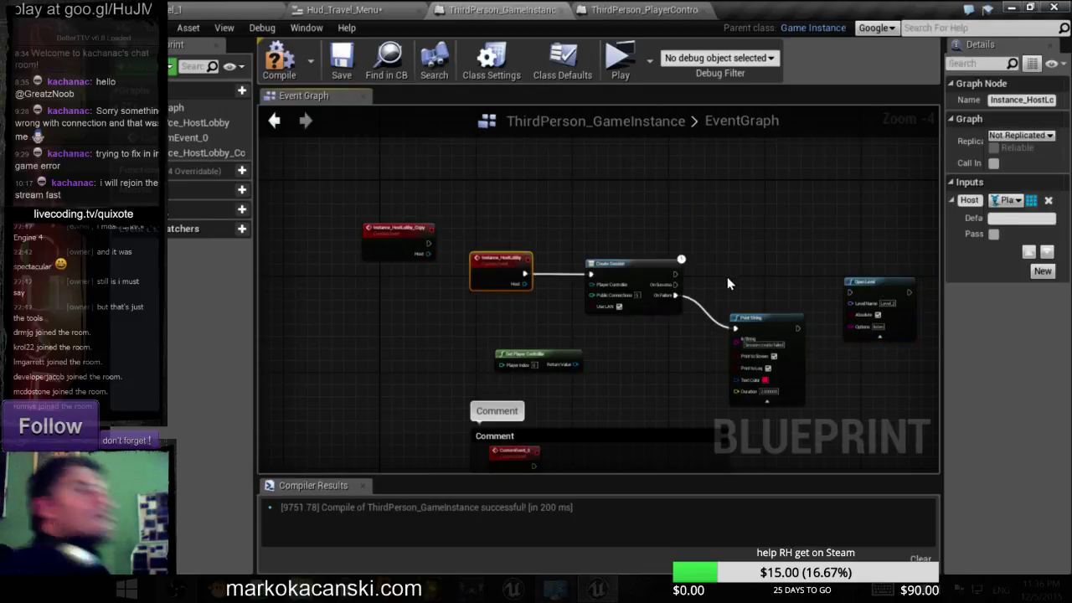
{"action": "mouse_move", "coordinate": [675, 274]}
{"action": "left_mouse_down"}
{"action": "mouse_move", "coordinate": [850, 292]}
{"action": "mouse_move", "coordinate": [765, 221]}
{"action": "left_mouse_up"}
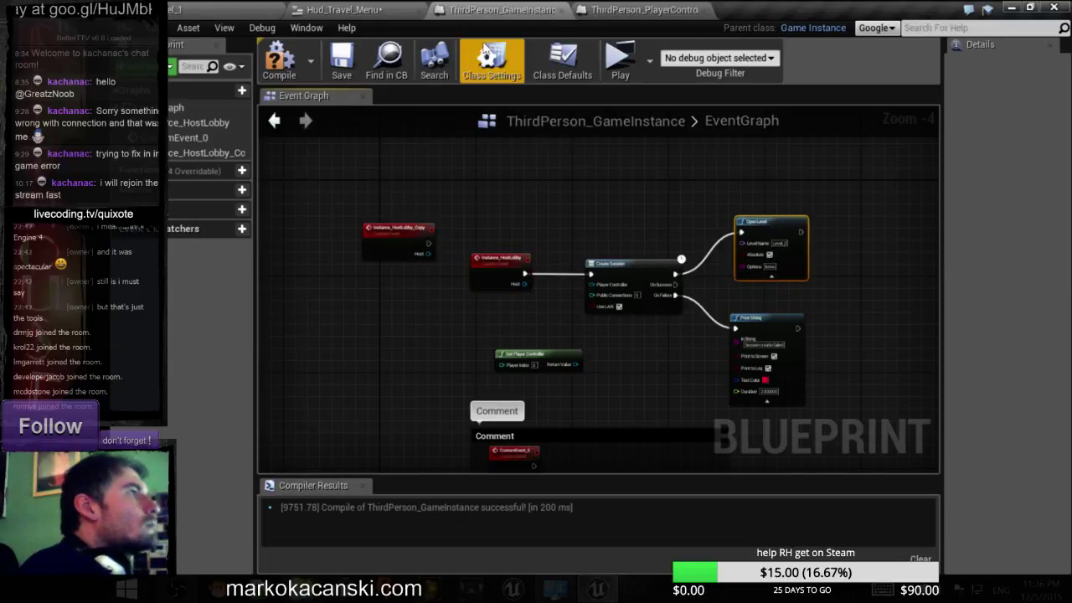
{"action": "left_click", "coordinate": [279, 59]}
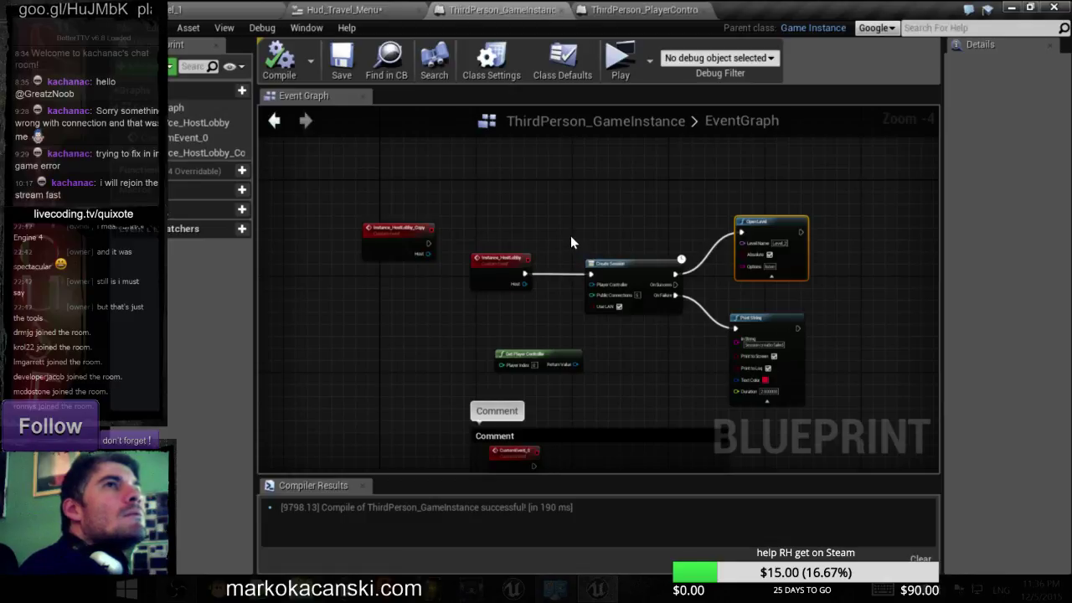
- Connect Create Session's On Success to Open Level, remove the duplicate wire, and recompile
{"action": "left_click", "coordinate": [331, 76]}
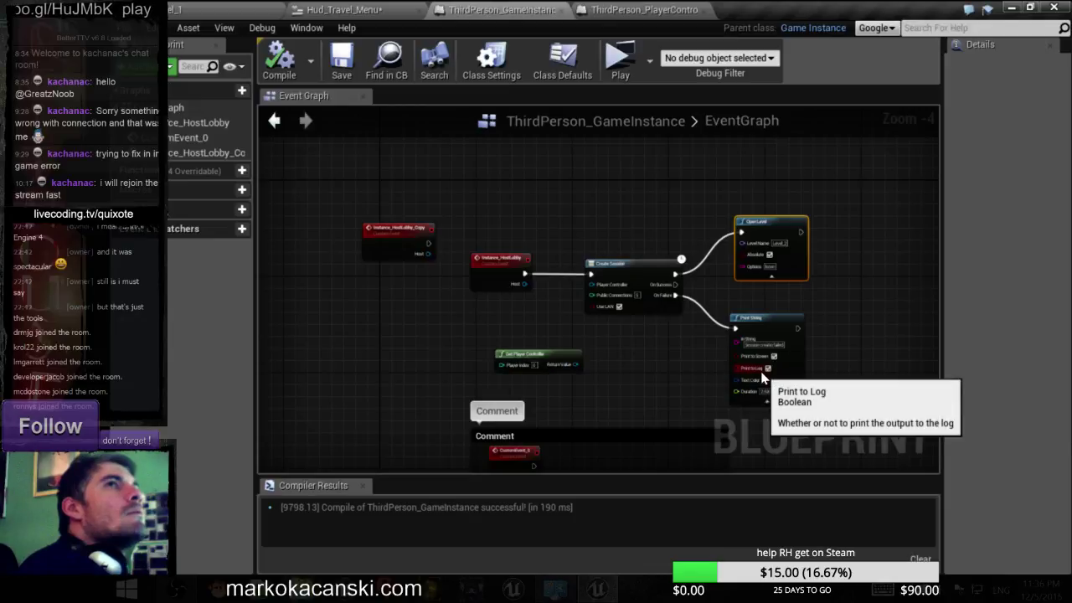
{"action": "scroll", "coordinate": [752, 352], "scroll_direction": "up", "scroll_amount": 1}
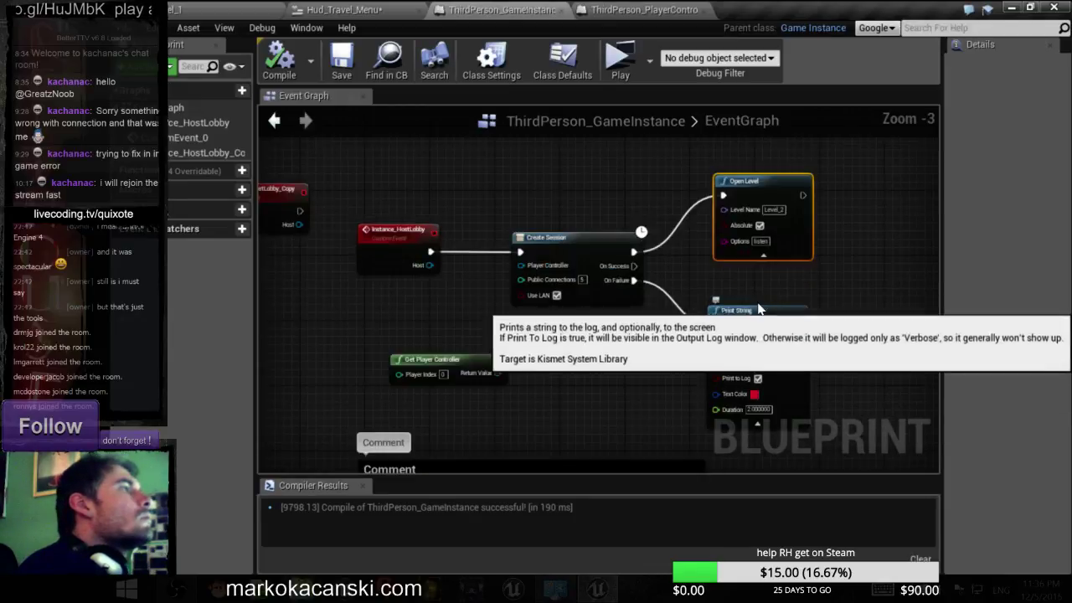
{"action": "scroll", "coordinate": [747, 277], "scroll_direction": "up", "scroll_amount": 3}
{"action": "scroll", "coordinate": [615, 257], "scroll_direction": "down", "scroll_amount": 1}
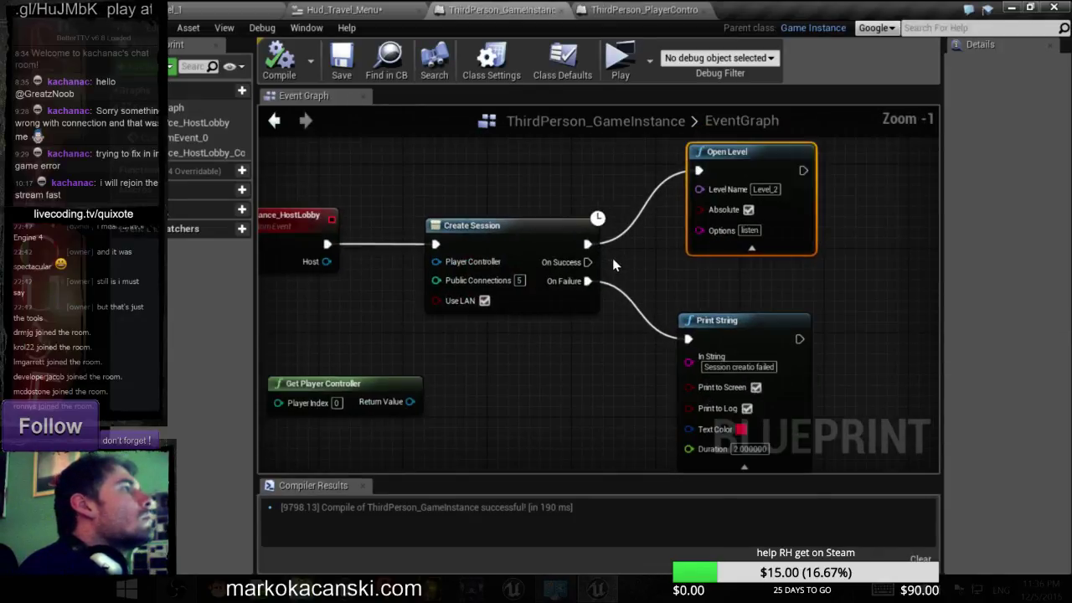
{"action": "mouse_move", "coordinate": [588, 263]}
{"action": "left_mouse_down"}
{"action": "mouse_move", "coordinate": [717, 190]}
{"action": "mouse_move", "coordinate": [701, 167]}
{"action": "left_mouse_up"}
{"action": "left_click", "coordinate": [587, 244], "text": "alt"}
{"action": "left_click", "coordinate": [279, 60]}
- Feed Get Player Controller's Return Value into Create Session's Player Controller, compile, and return to Level_1
{"action": "scroll", "coordinate": [452, 185], "scroll_direction": "down", "scroll_amount": 3}
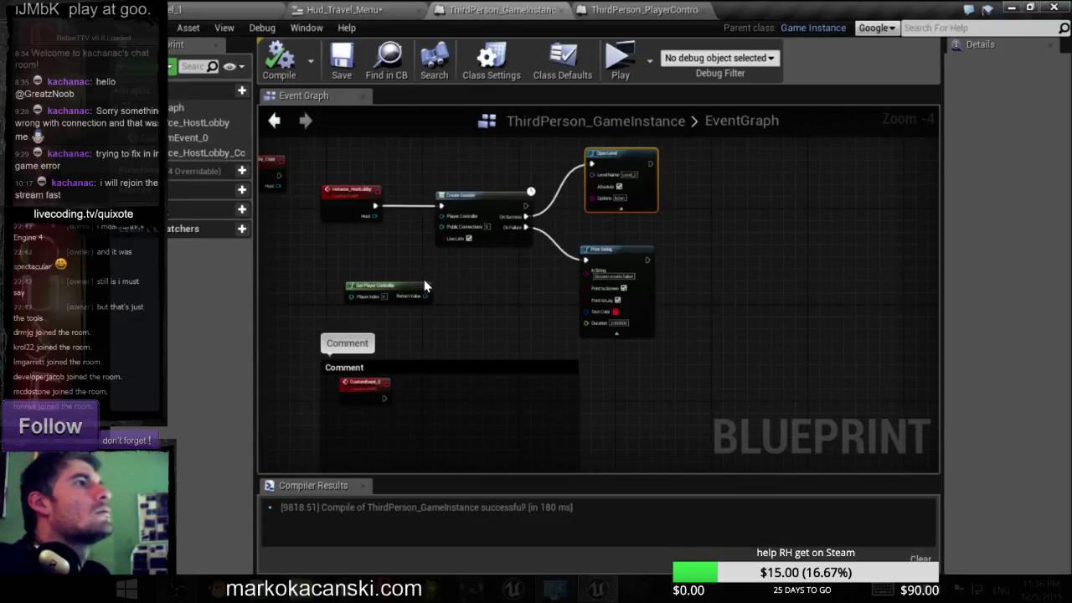
{"action": "scroll", "coordinate": [503, 292], "scroll_direction": "up", "scroll_amount": 2}
{"action": "scroll", "coordinate": [498, 305], "scroll_direction": "up", "scroll_amount": 1}
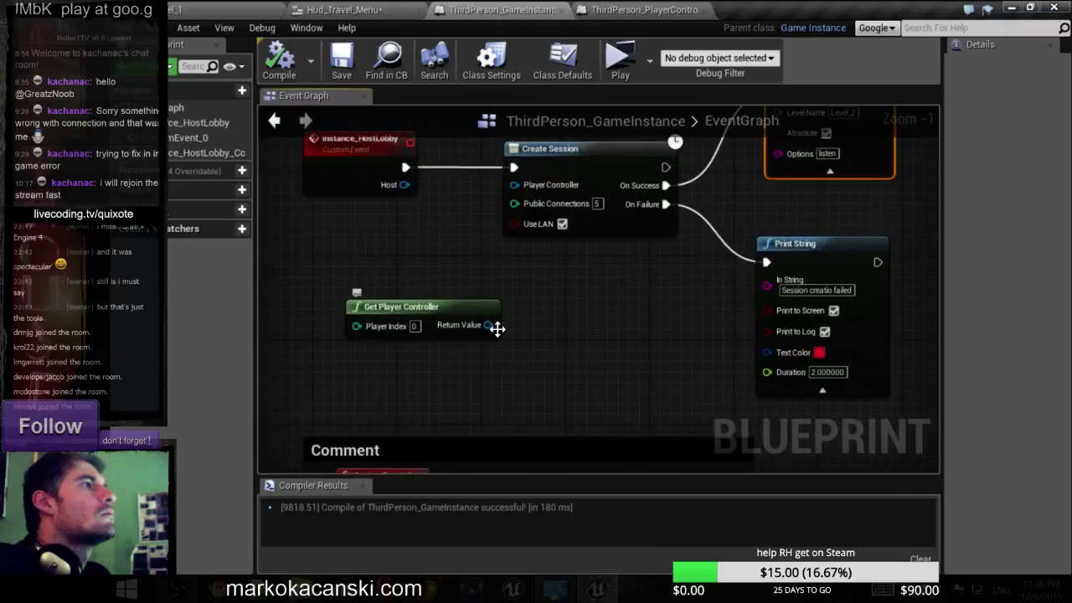
{"action": "left_click_drag", "start_coordinate": [491, 327], "coordinate": [511, 187]}
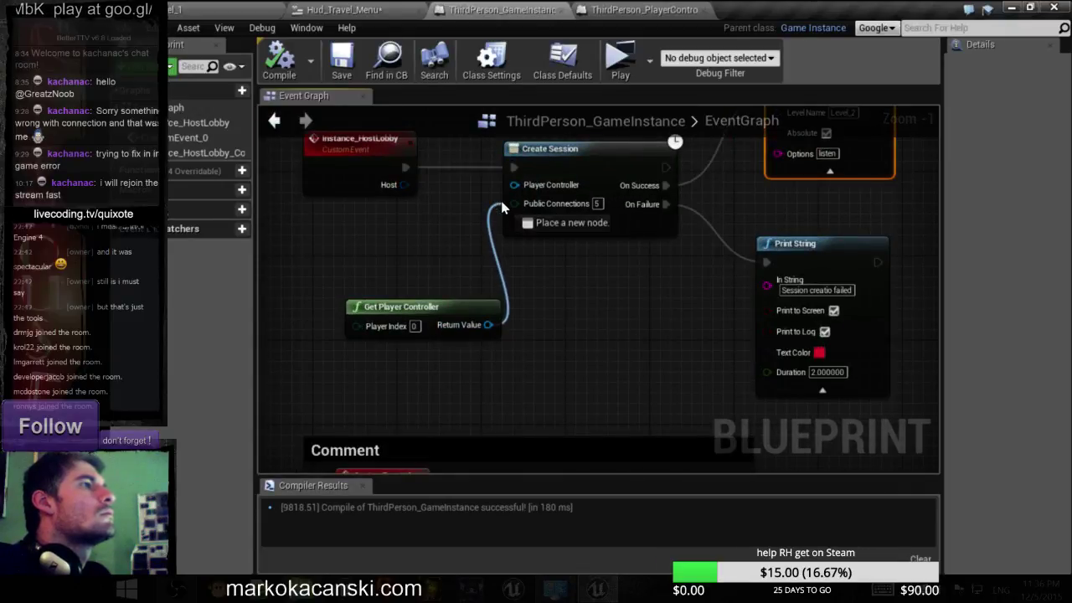
{"action": "left_click", "coordinate": [280, 58]}
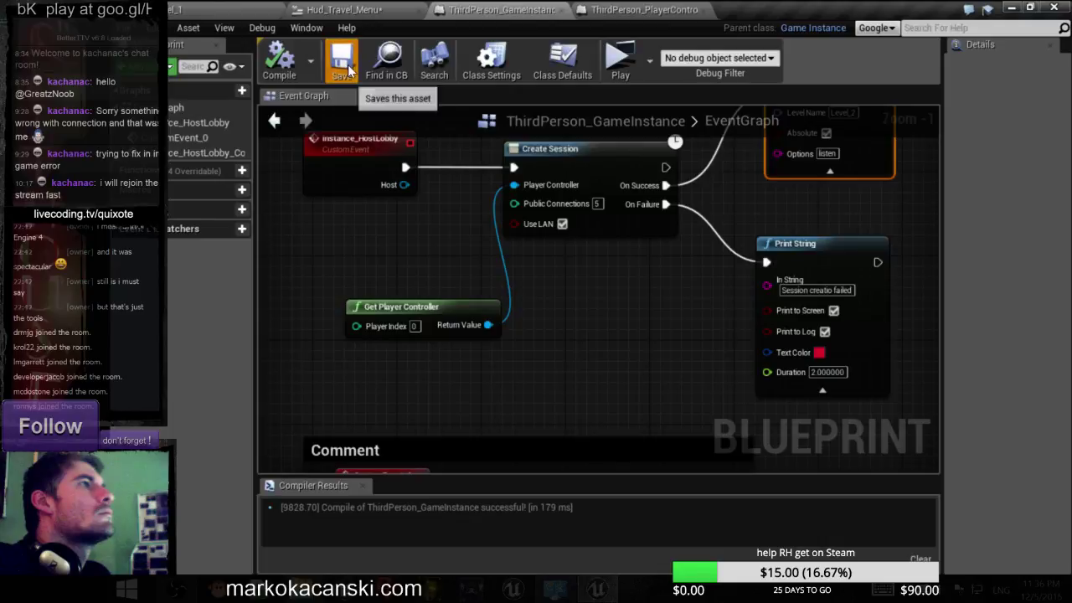
{"action": "scroll", "coordinate": [621, 267], "scroll_direction": "down", "scroll_amount": 2}
{"action": "scroll", "coordinate": [622, 266], "scroll_direction": "down", "scroll_amount": 2}
{"action": "scroll", "coordinate": [605, 229], "scroll_direction": "up", "scroll_amount": 3}
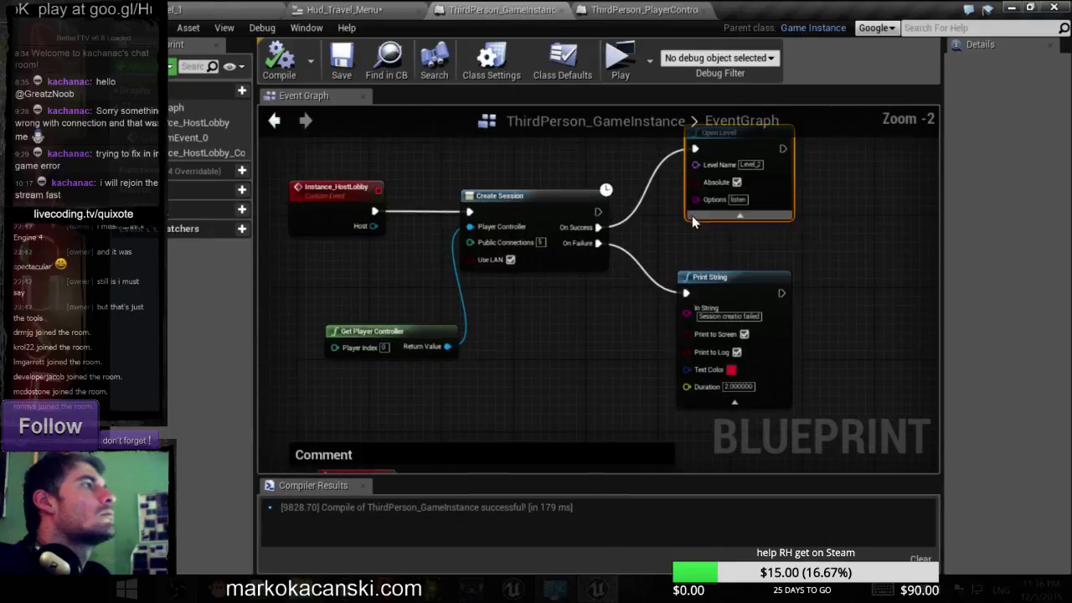
{"action": "scroll", "coordinate": [692, 215], "scroll_direction": "up", "scroll_amount": 2}
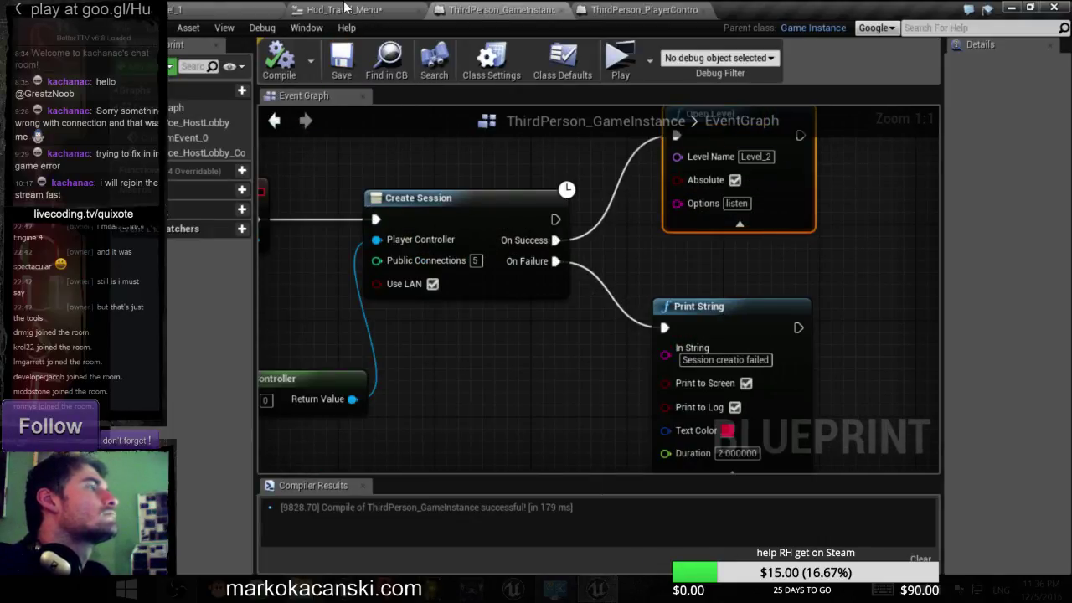
{"action": "left_click", "coordinate": [243, 7]}
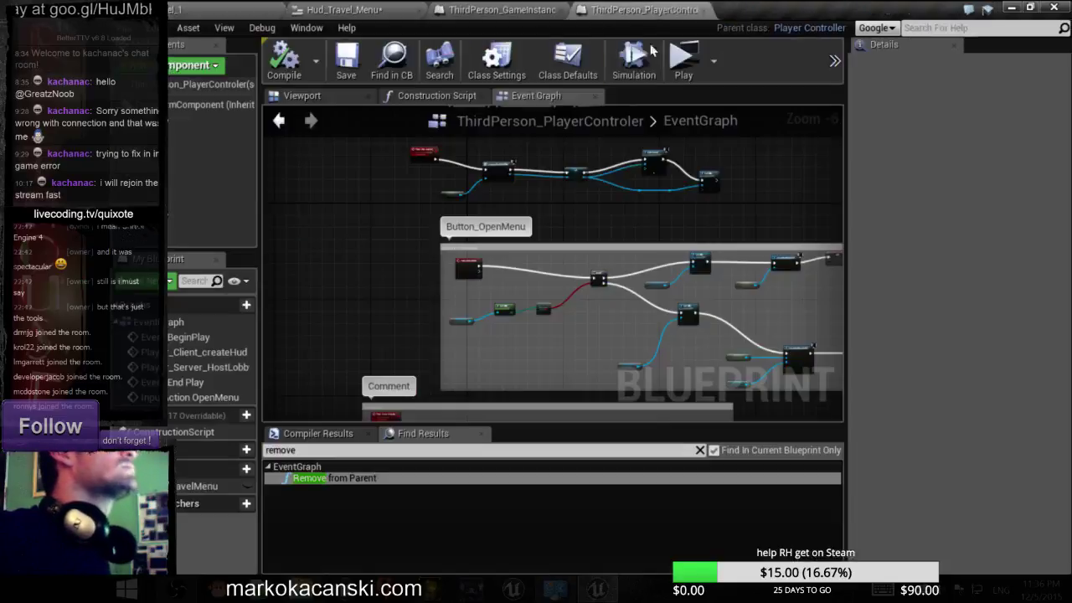
- In ThirdPerson_PlayerControler, select the Player_Server_HostLobby event and check it is set to Run on Server
{"action": "left_click", "coordinate": [645, 9]}
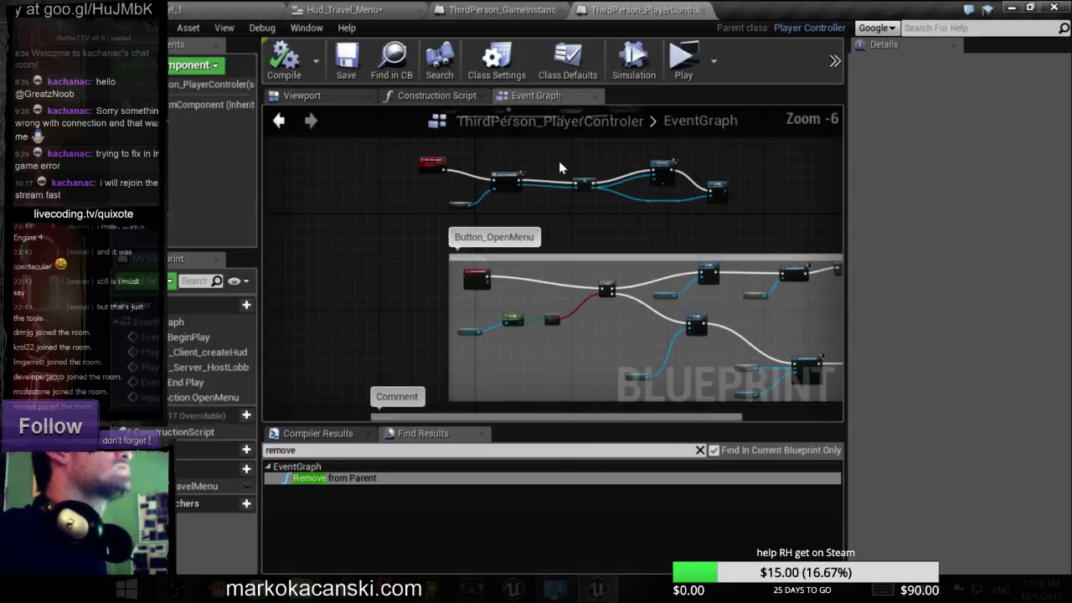
{"action": "scroll", "coordinate": [553, 167], "scroll_direction": "up", "scroll_amount": 4}
{"action": "scroll", "coordinate": [518, 227], "scroll_direction": "down", "scroll_amount": 4}
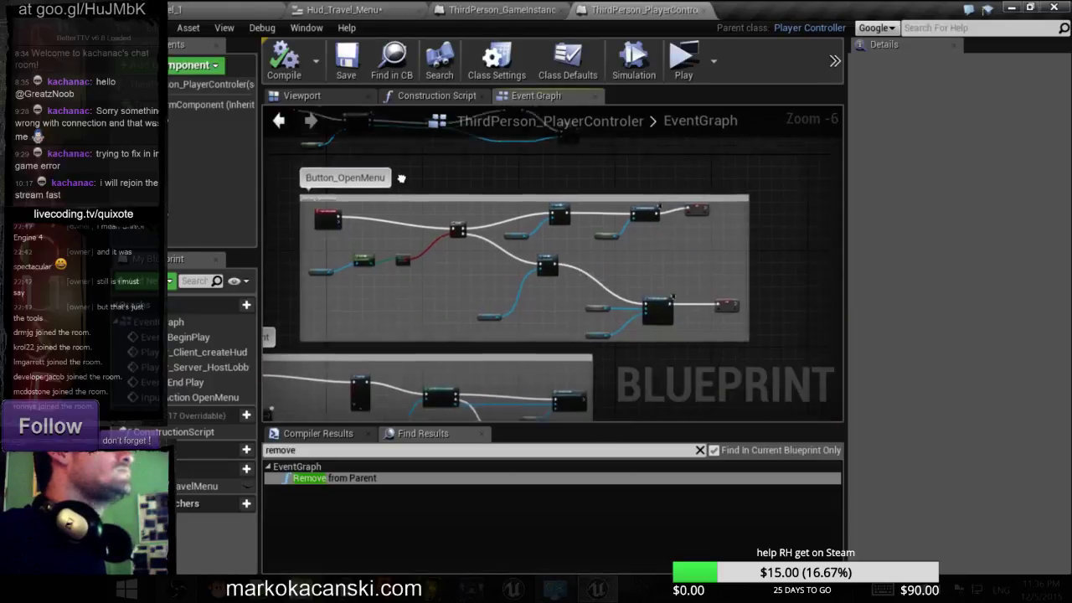
{"action": "right_click_drag", "start_coordinate": [525, 265], "coordinate": [546, 116]}
{"action": "scroll", "coordinate": [470, 267], "scroll_direction": "up", "scroll_amount": 2}
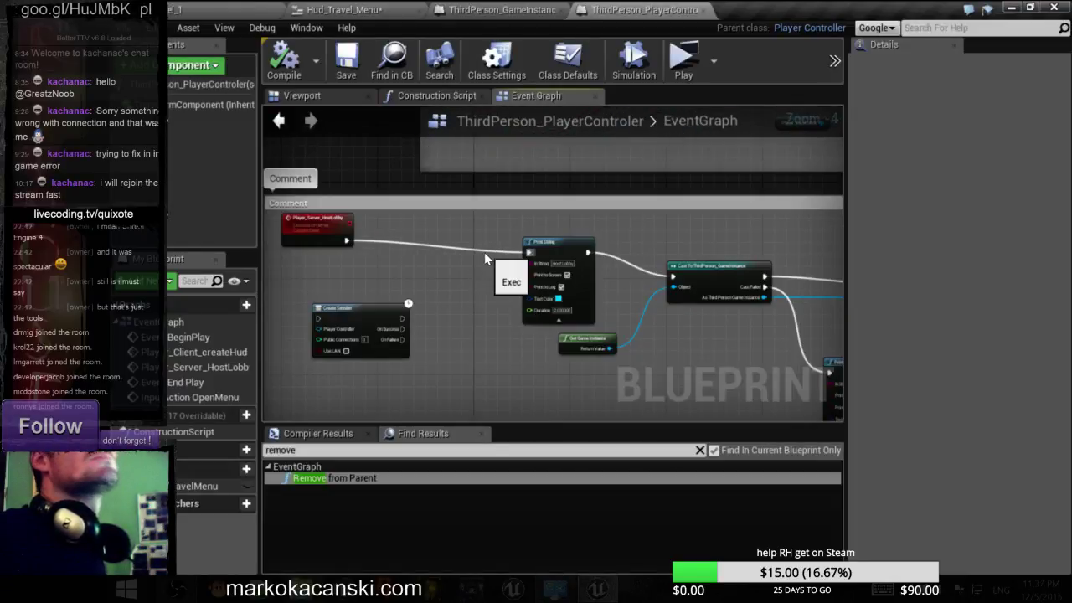
{"action": "scroll", "coordinate": [485, 247], "scroll_direction": "up", "scroll_amount": 1}
{"action": "scroll", "coordinate": [485, 240], "scroll_direction": "down", "scroll_amount": 4}
{"action": "scroll", "coordinate": [474, 282], "scroll_direction": "up", "scroll_amount": 3}
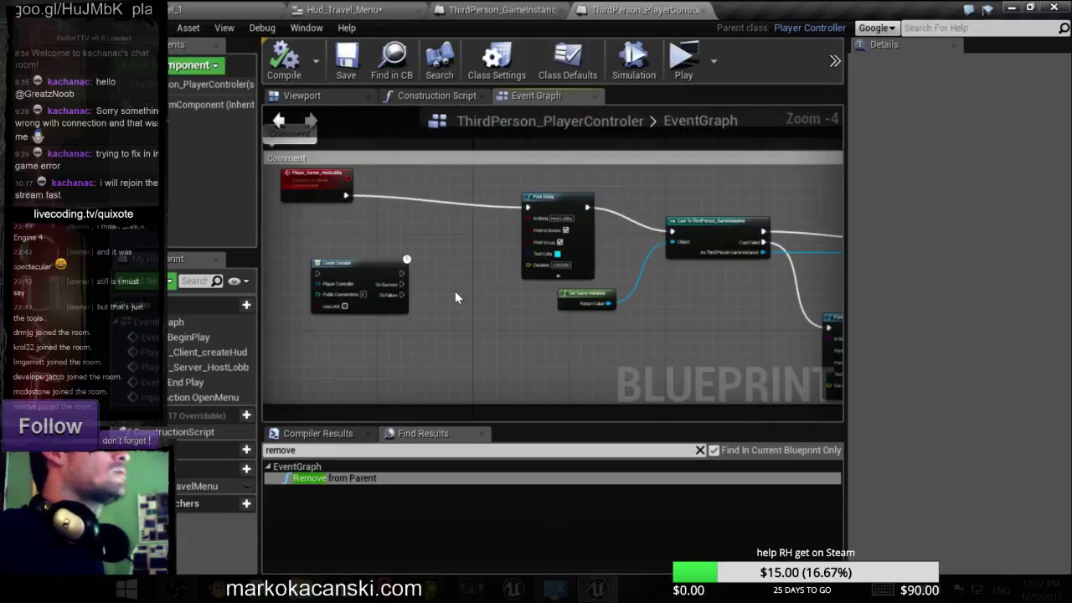
{"action": "scroll", "coordinate": [417, 247], "scroll_direction": "up", "scroll_amount": 1}
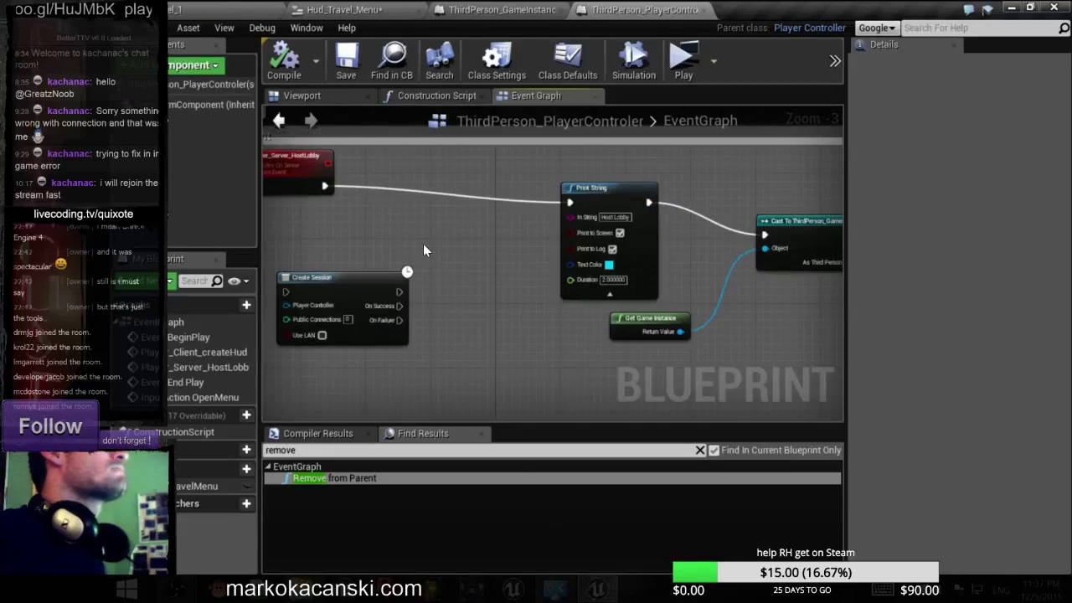
{"action": "scroll", "coordinate": [422, 230], "scroll_direction": "down", "scroll_amount": 3}
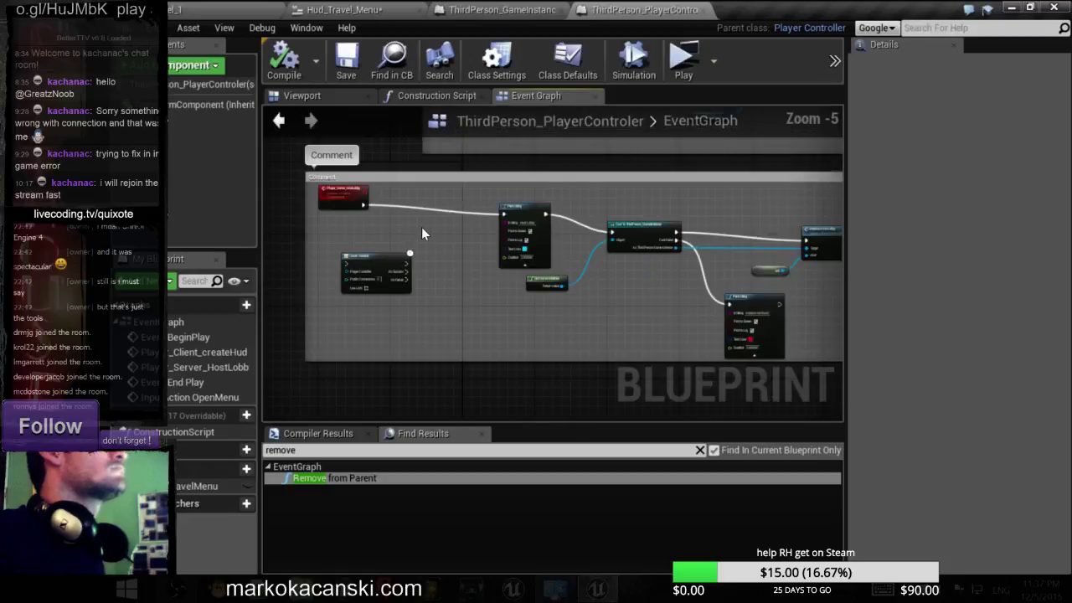
{"action": "scroll", "coordinate": [334, 184], "scroll_direction": "up", "scroll_amount": 4}
{"action": "left_click_drag", "start_coordinate": [334, 184], "coordinate": [343, 201]}
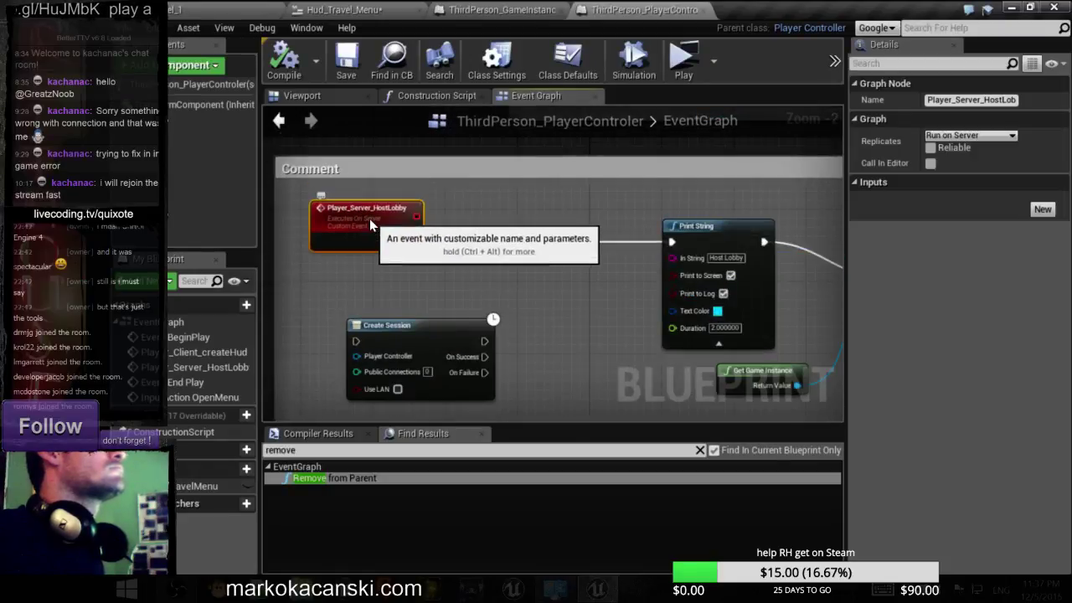
{"action": "left_click", "coordinate": [234, 8]}
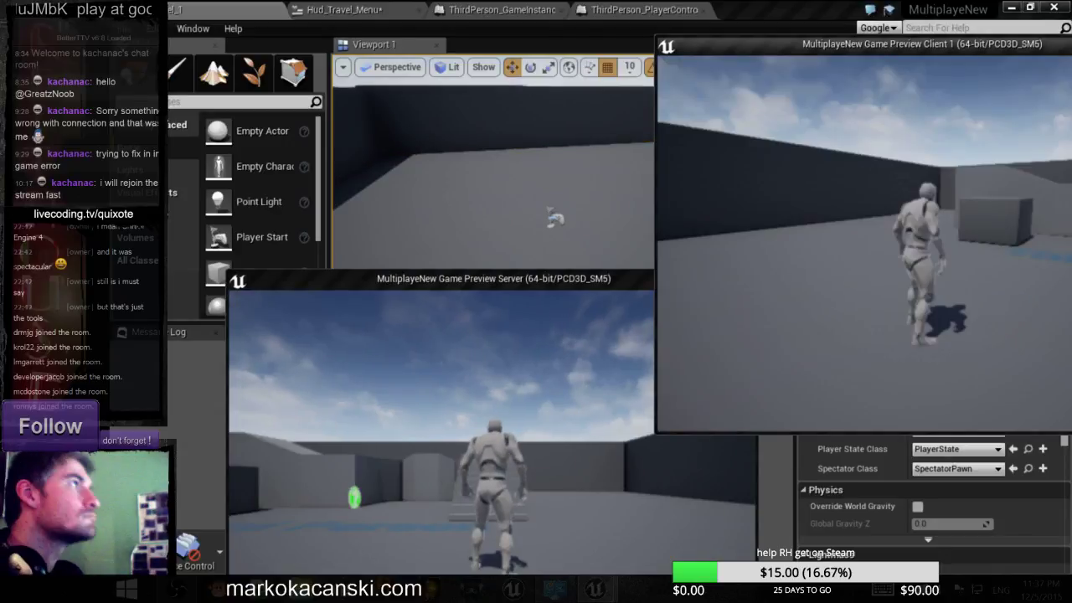
- Trigger Host Lobby twice from the server's M travel menu, still getting 'instance not found', then stop playing
{"action": "key", "text": "alt+Tab"}
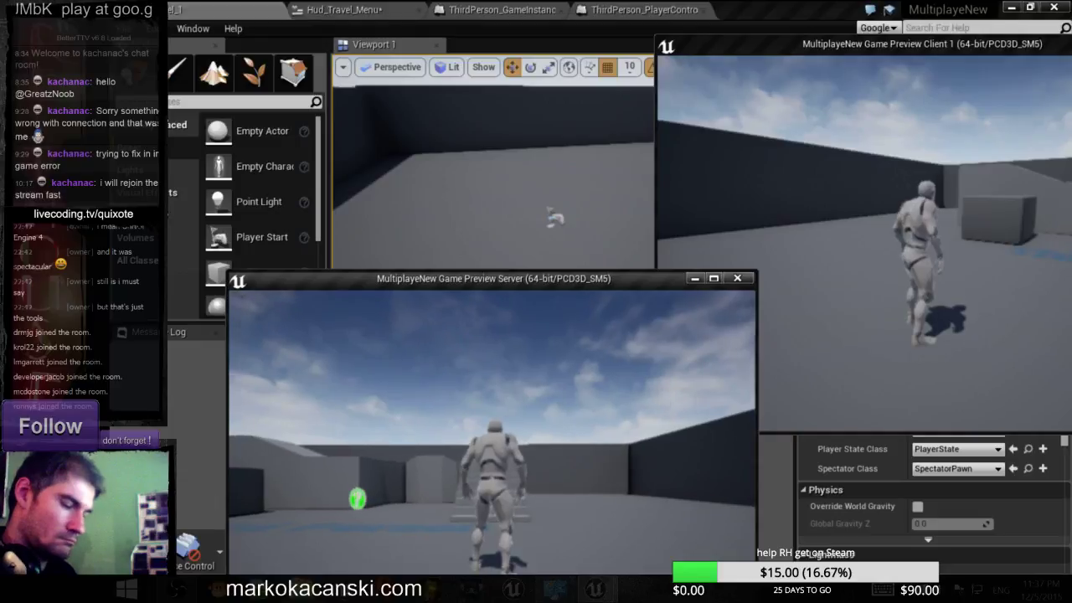
{"action": "key", "text": "m"}
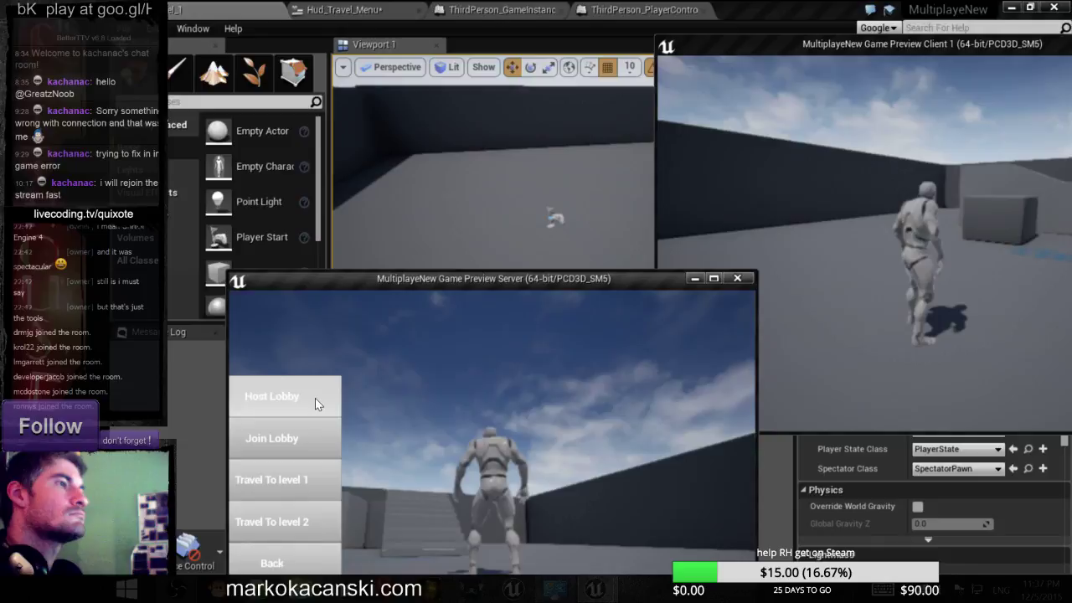
{"action": "left_click", "coordinate": [315, 398]}
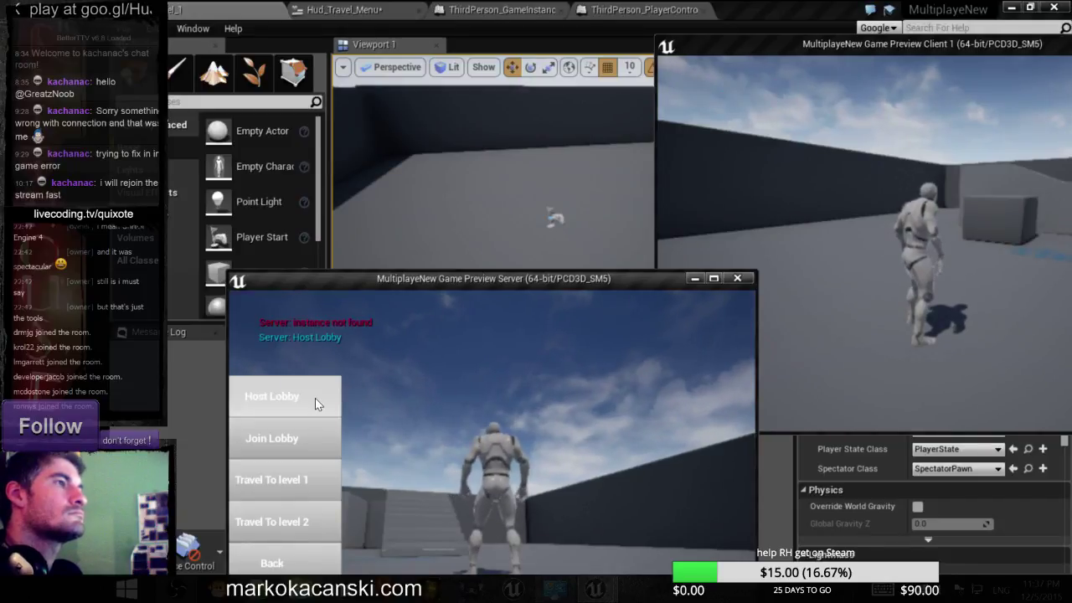
{"action": "left_click", "coordinate": [315, 398]}
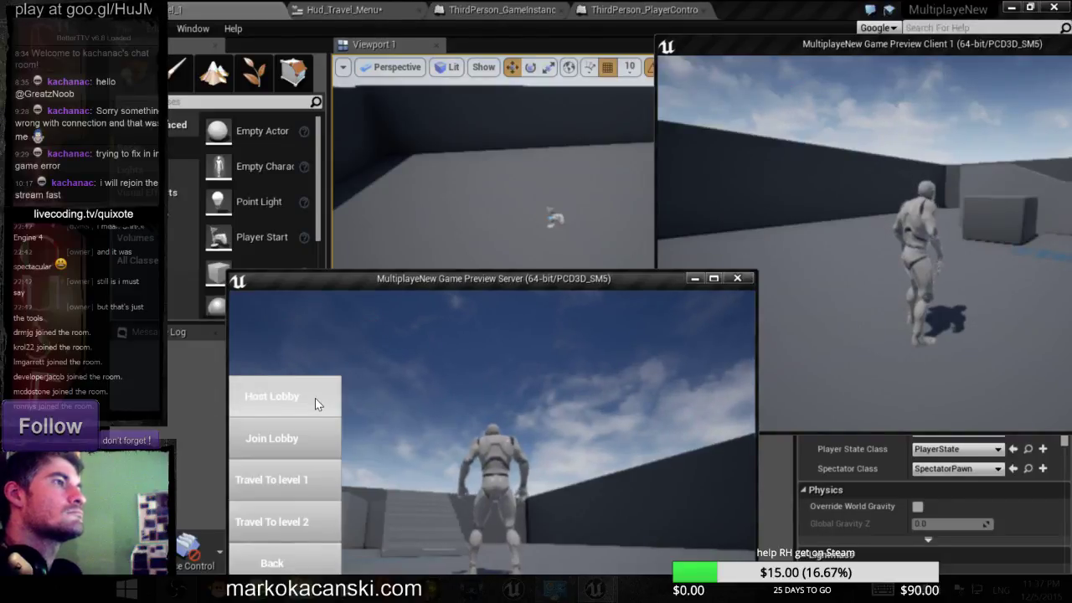
{"action": "left_click", "coordinate": [738, 279]}
{"action": "left_click", "coordinate": [634, 12]}
- Break the exec wire running from Print String into the Cast To ThirdPerson_GameInstance node
{"action": "scroll", "coordinate": [624, 200], "scroll_direction": "down", "scroll_amount": 3}
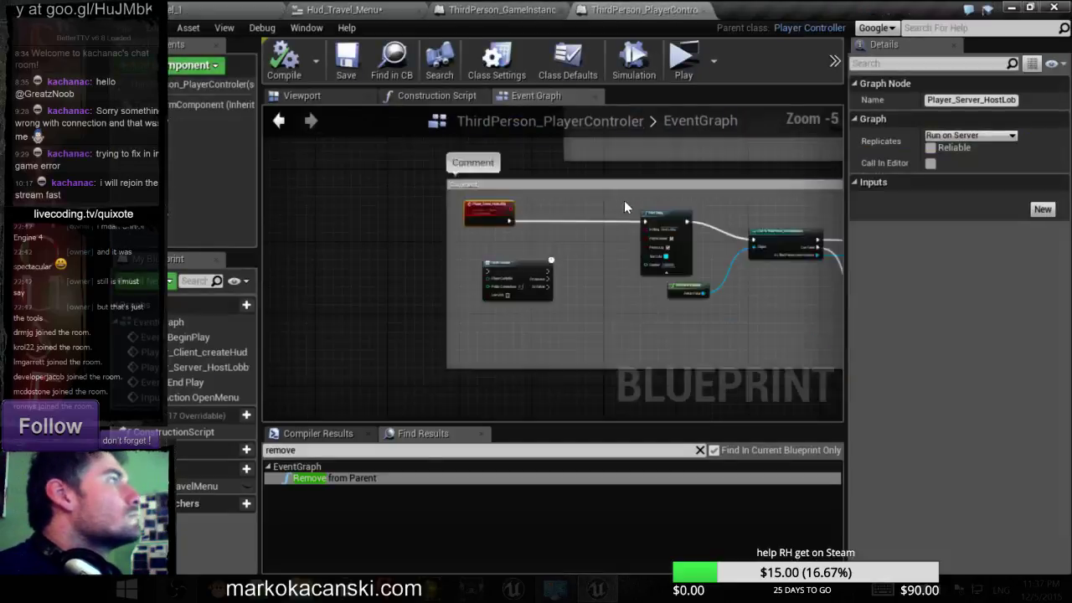
{"action": "scroll", "coordinate": [624, 200], "scroll_direction": "down", "scroll_amount": 1}
{"action": "right_click_drag", "start_coordinate": [708, 238], "coordinate": [469, 265]}
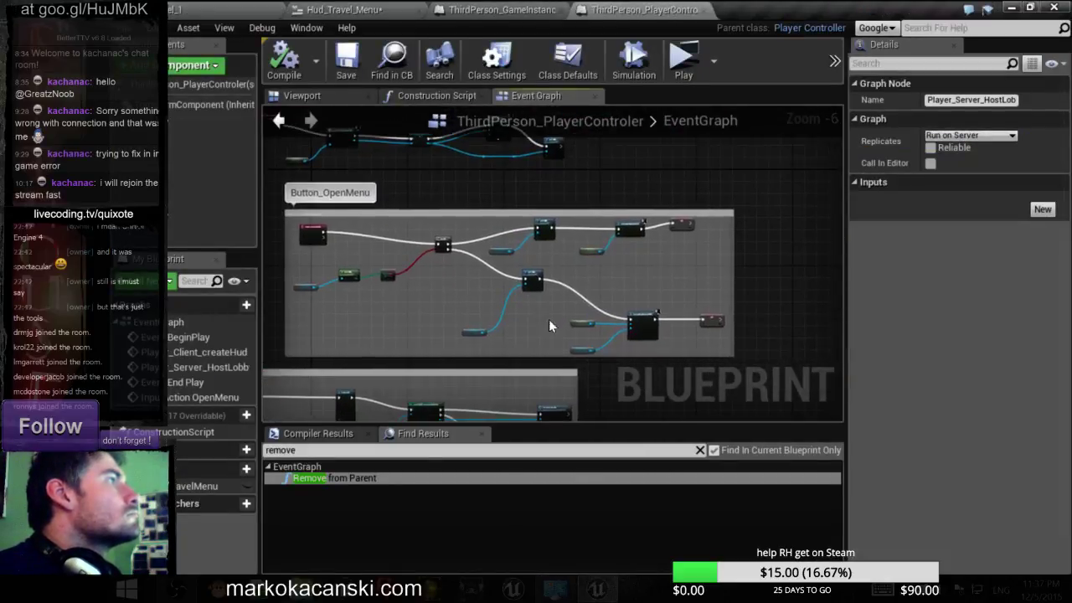
{"action": "scroll", "coordinate": [625, 294], "scroll_direction": "up", "scroll_amount": 3}
{"action": "scroll", "coordinate": [627, 289], "scroll_direction": "down", "scroll_amount": 1}
{"action": "scroll", "coordinate": [603, 297], "scroll_direction": "down", "scroll_amount": 2}
{"action": "scroll", "coordinate": [546, 307], "scroll_direction": "down", "scroll_amount": 1}
{"action": "scroll", "coordinate": [566, 281], "scroll_direction": "down", "scroll_amount": 1}
{"action": "mouse_move", "coordinate": [567, 281]}
{"action": "right_mouse_down"}
{"action": "mouse_move", "coordinate": [638, 277]}
{"action": "mouse_move", "coordinate": [653, 310]}
{"action": "right_mouse_up"}
{"action": "scroll", "coordinate": [635, 280], "scroll_direction": "up", "scroll_amount": 4}
{"action": "scroll", "coordinate": [653, 310], "scroll_direction": "up", "scroll_amount": 4}
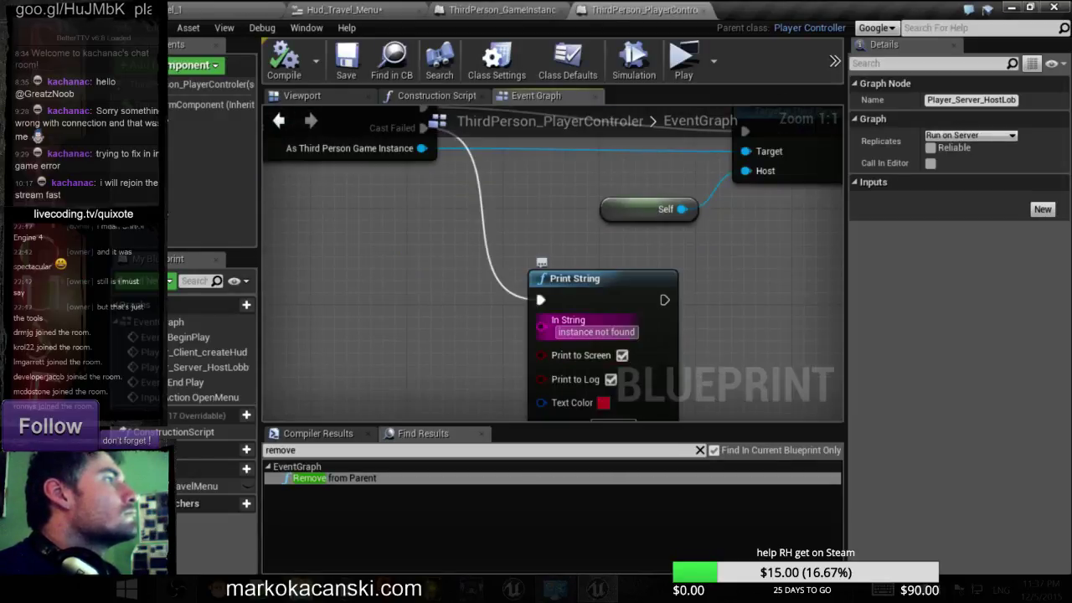
{"action": "scroll", "coordinate": [705, 291], "scroll_direction": "down", "scroll_amount": 2}
{"action": "scroll", "coordinate": [705, 291], "scroll_direction": "down", "scroll_amount": 2}
{"action": "mouse_move", "coordinate": [523, 249]}
{"action": "right_mouse_down"}
{"action": "mouse_move", "coordinate": [699, 311]}
{"action": "mouse_move", "coordinate": [592, 304]}
{"action": "mouse_move", "coordinate": [411, 265]}
{"action": "mouse_move", "coordinate": [502, 287]}
{"action": "right_mouse_up"}
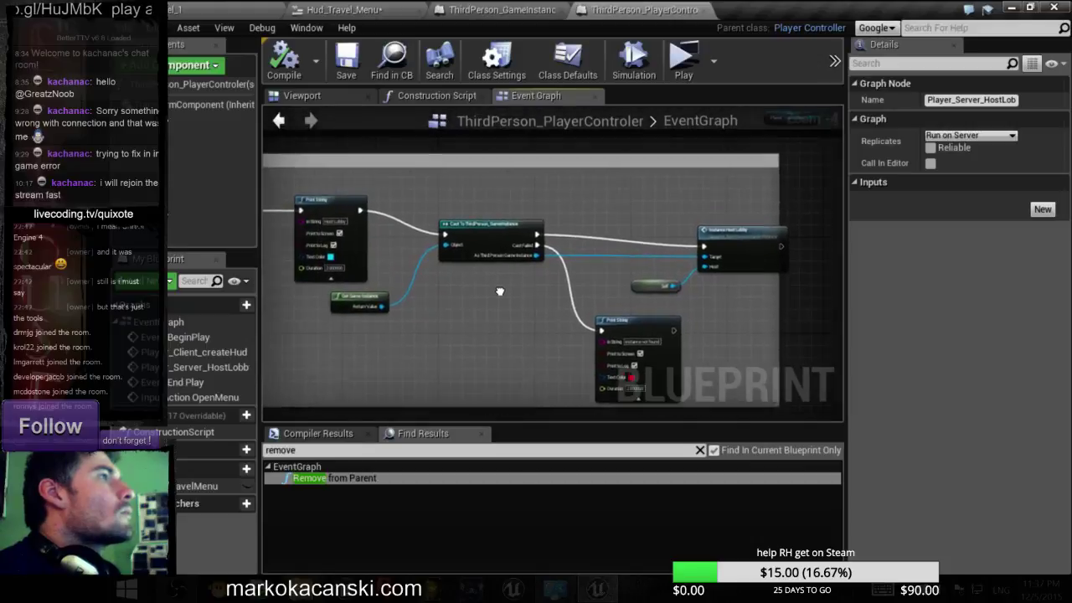
{"action": "scroll", "coordinate": [541, 273], "scroll_direction": "up", "scroll_amount": 1}
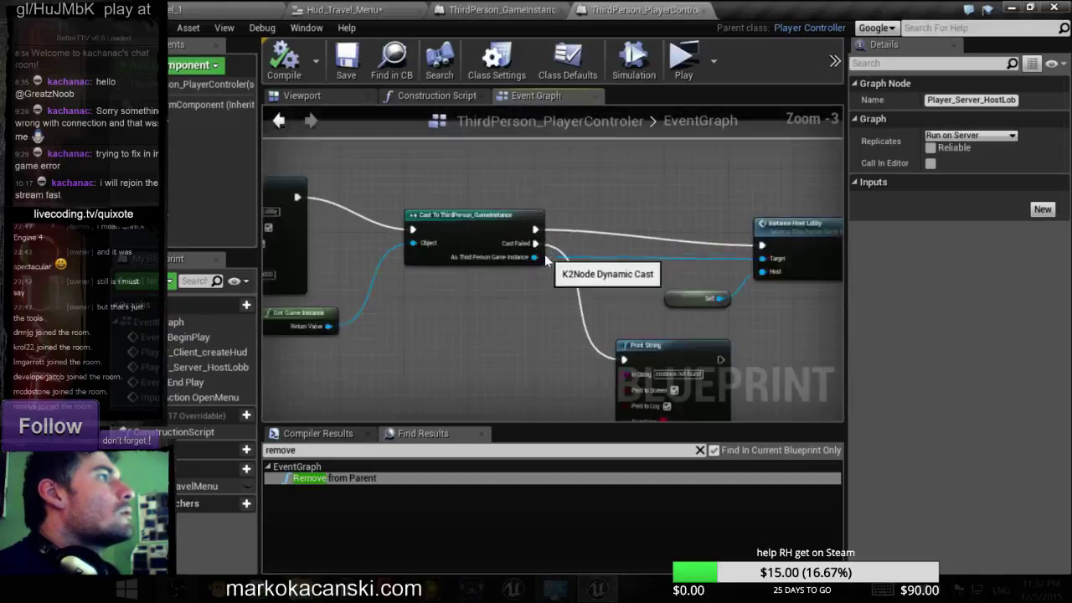
{"action": "scroll", "coordinate": [541, 273], "scroll_direction": "up", "scroll_amount": 2}
{"action": "left_click", "coordinate": [496, 256]}
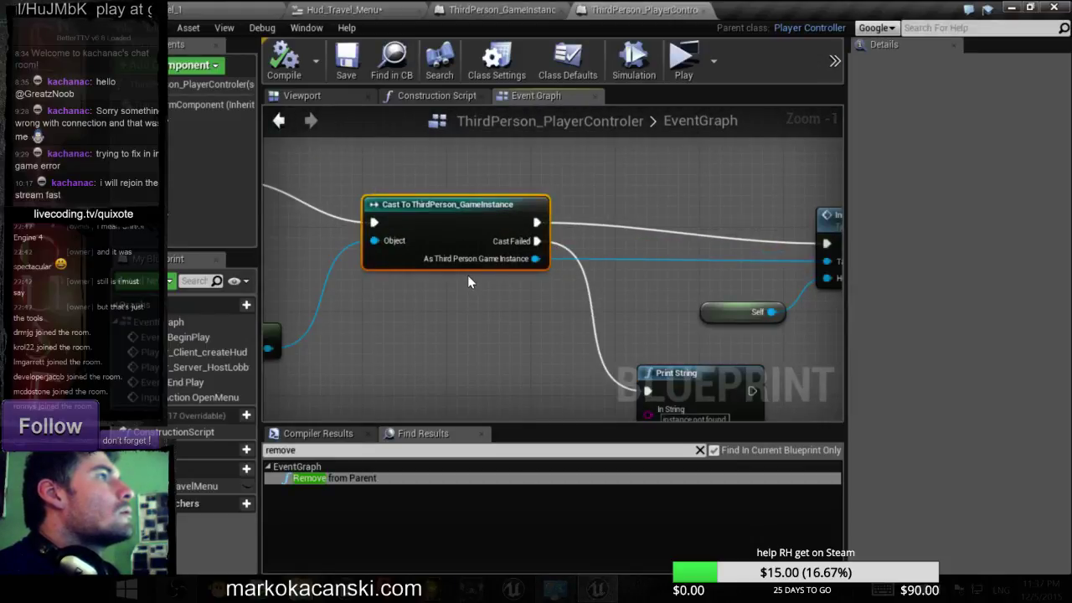
{"action": "scroll", "coordinate": [467, 275], "scroll_direction": "down", "scroll_amount": 3}
{"action": "right_click_drag", "start_coordinate": [466, 275], "coordinate": [499, 297]}
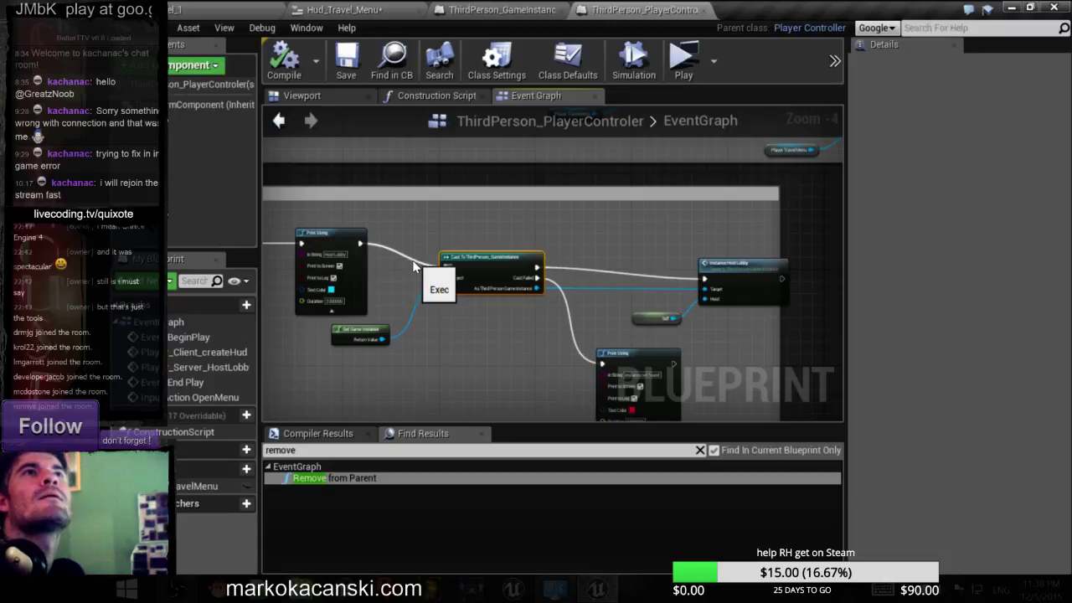
{"action": "left_click", "coordinate": [361, 244], "text": "alt"}
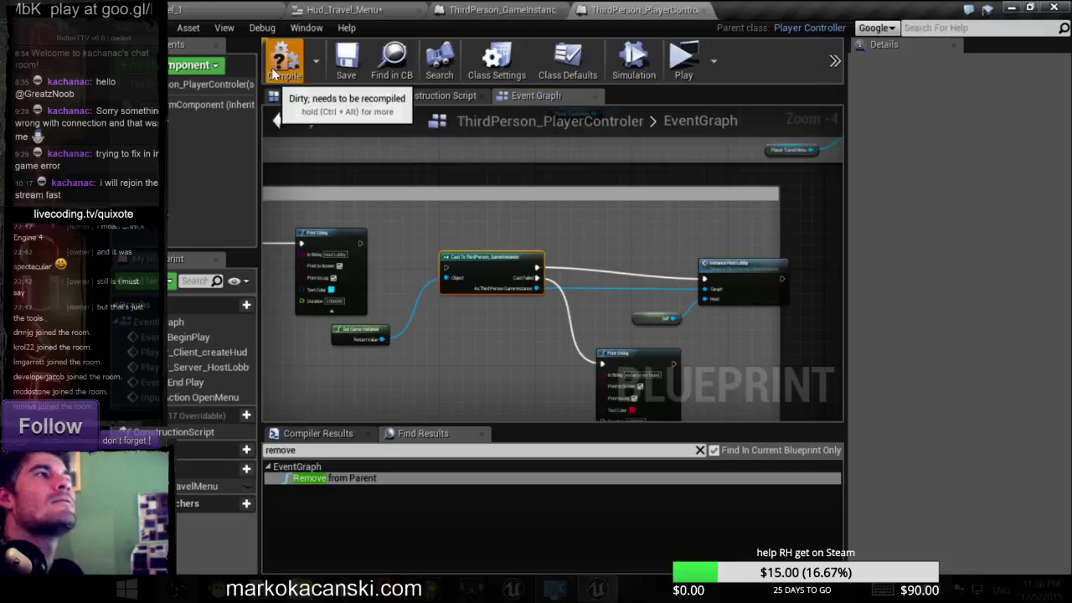
{"action": "left_click", "coordinate": [349, 64]}
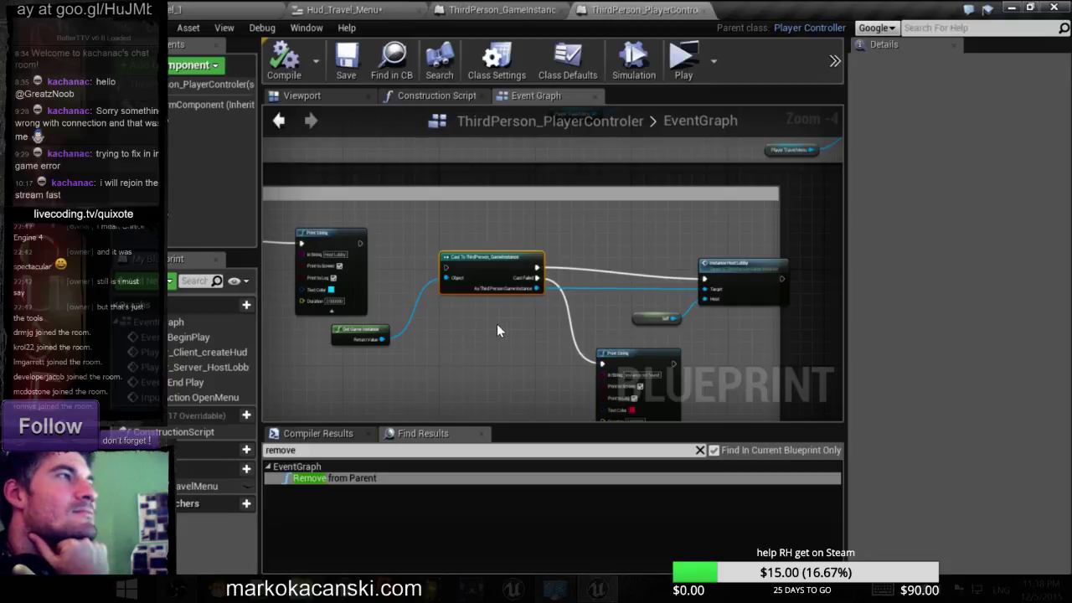
- Wire Print String's exec output into the Cast node, then compile and save the PlayerController blueprint
{"action": "right_click_drag", "start_coordinate": [387, 289], "coordinate": [402, 292]}
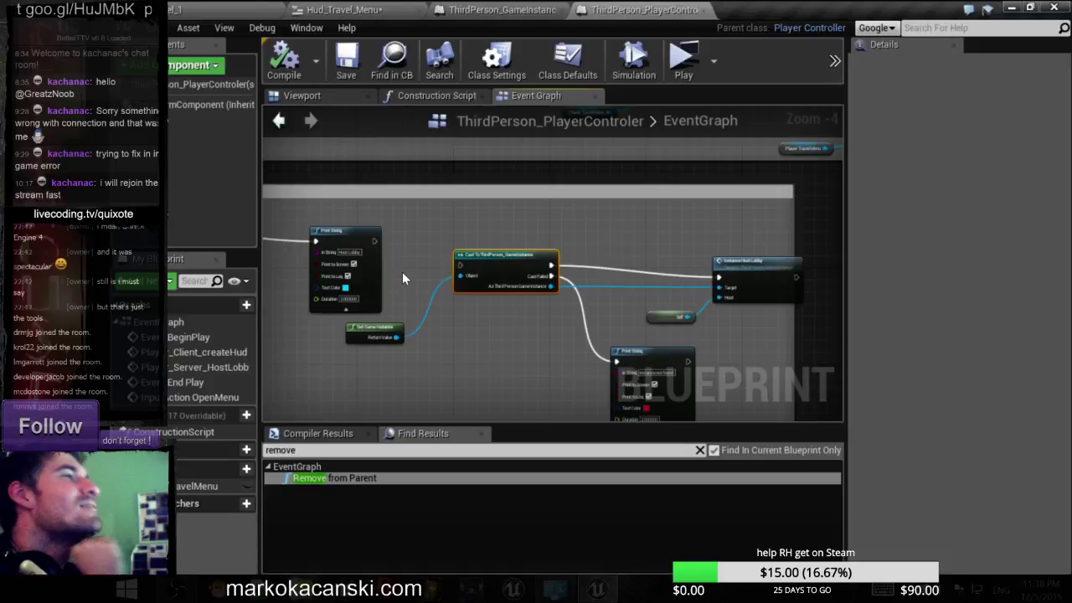
{"action": "scroll", "coordinate": [402, 271], "scroll_direction": "up", "scroll_amount": 3}
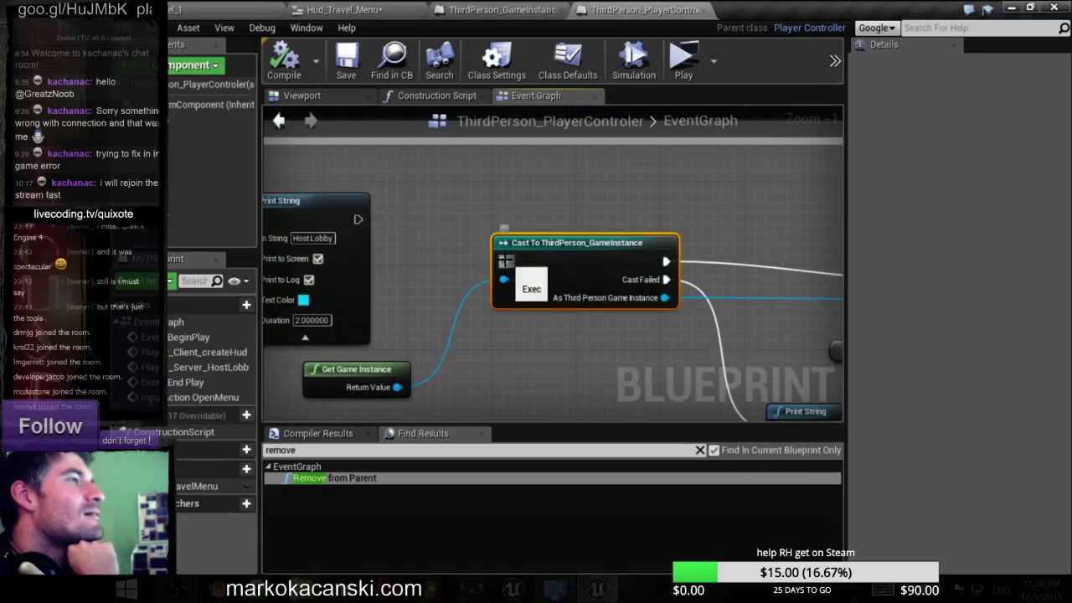
{"action": "scroll", "coordinate": [505, 266], "scroll_direction": "down", "scroll_amount": 1}
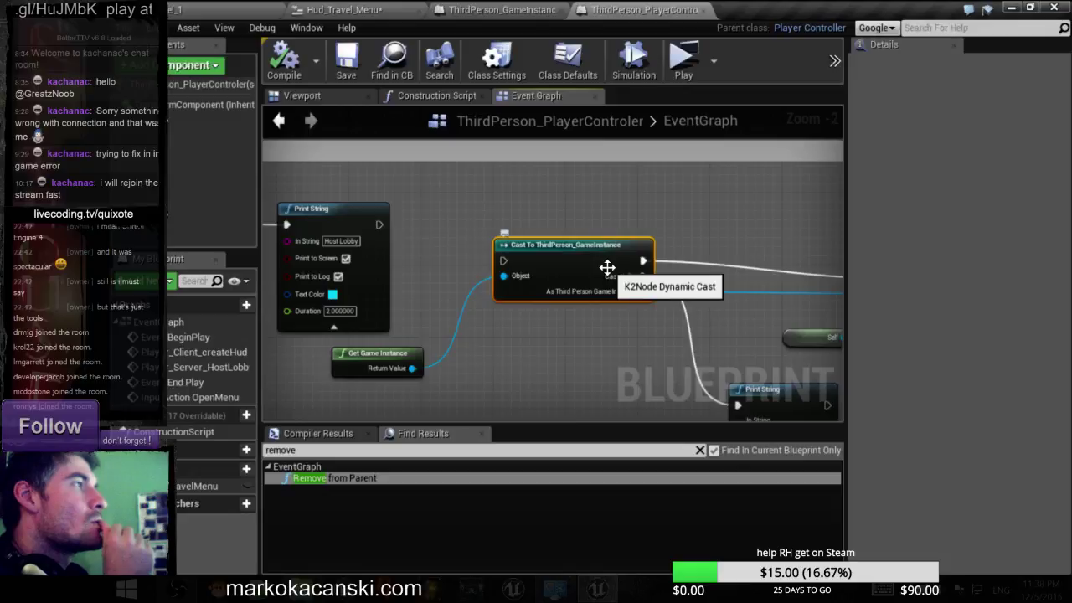
{"action": "scroll", "coordinate": [607, 266], "scroll_direction": "down", "scroll_amount": 3}
{"action": "scroll", "coordinate": [690, 273], "scroll_direction": "up", "scroll_amount": 3}
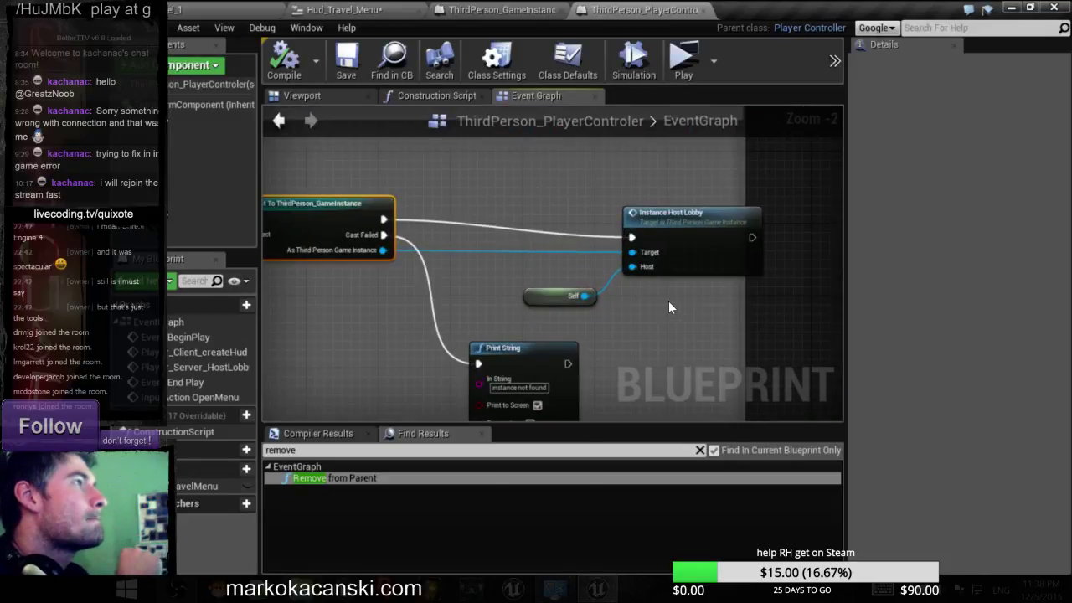
{"action": "scroll", "coordinate": [668, 302], "scroll_direction": "down", "scroll_amount": 3}
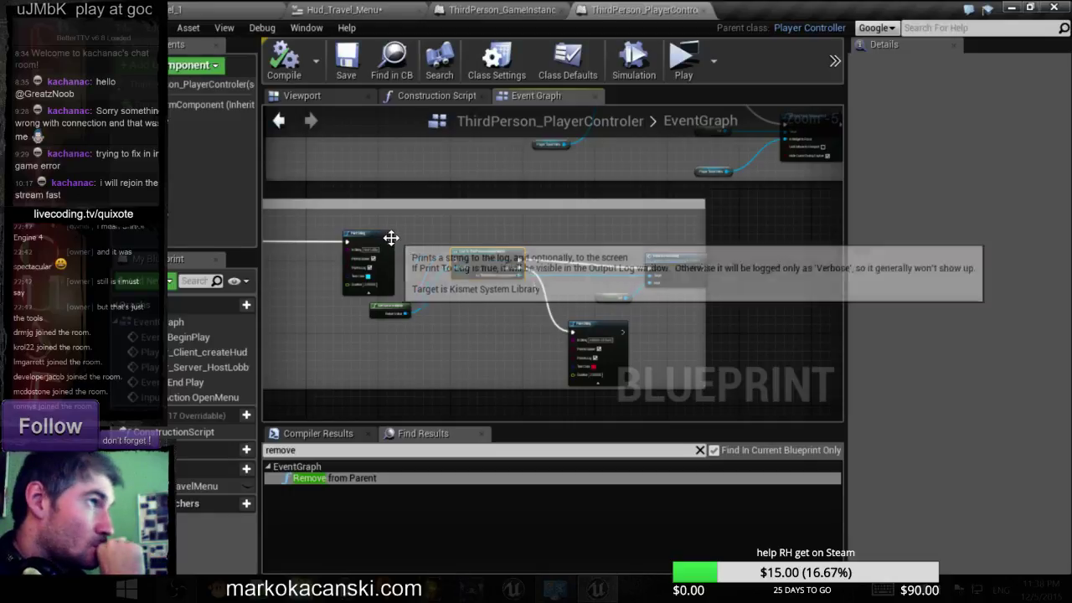
{"action": "left_click_drag", "start_coordinate": [388, 244], "coordinate": [457, 261]}
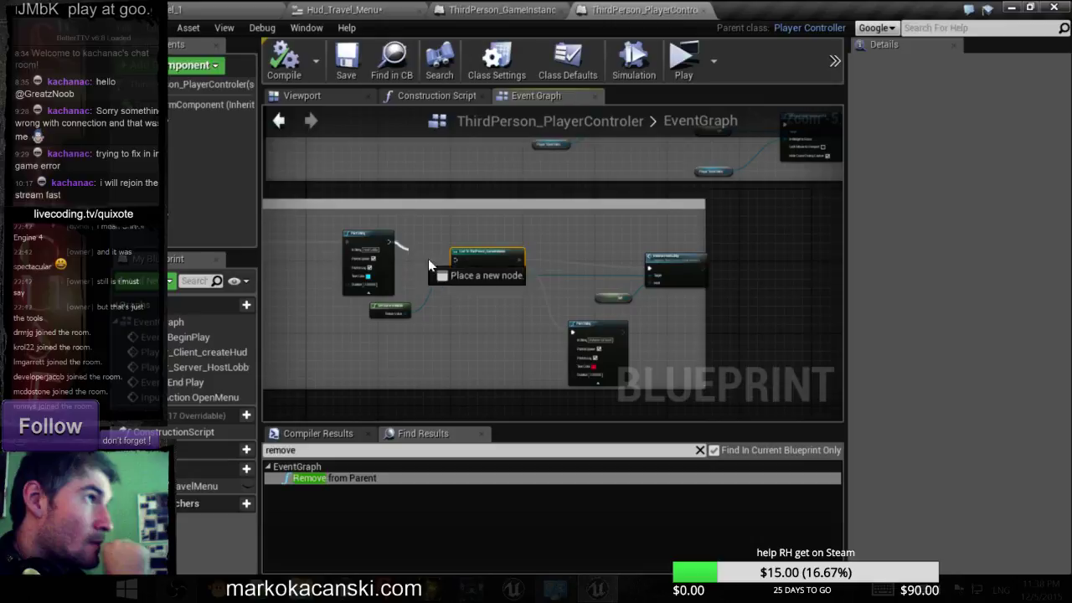
{"action": "scroll", "coordinate": [501, 273], "scroll_direction": "up", "scroll_amount": 4}
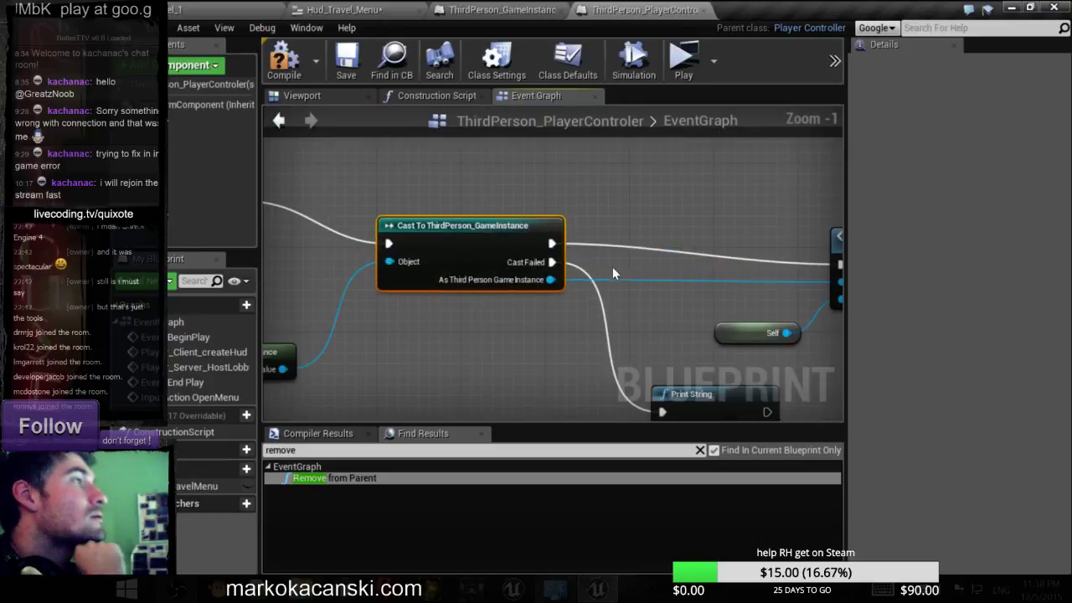
{"action": "right_click_drag", "start_coordinate": [612, 266], "coordinate": [394, 274]}
{"action": "left_click", "coordinate": [713, 308]}
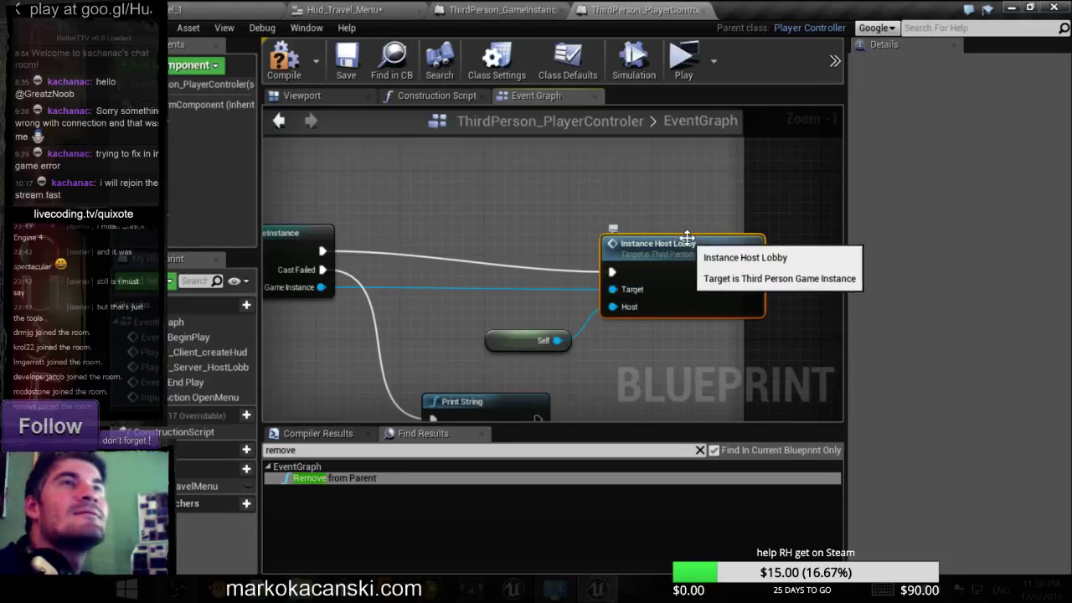
{"action": "left_click", "coordinate": [294, 67]}
{"action": "left_click", "coordinate": [346, 60]}
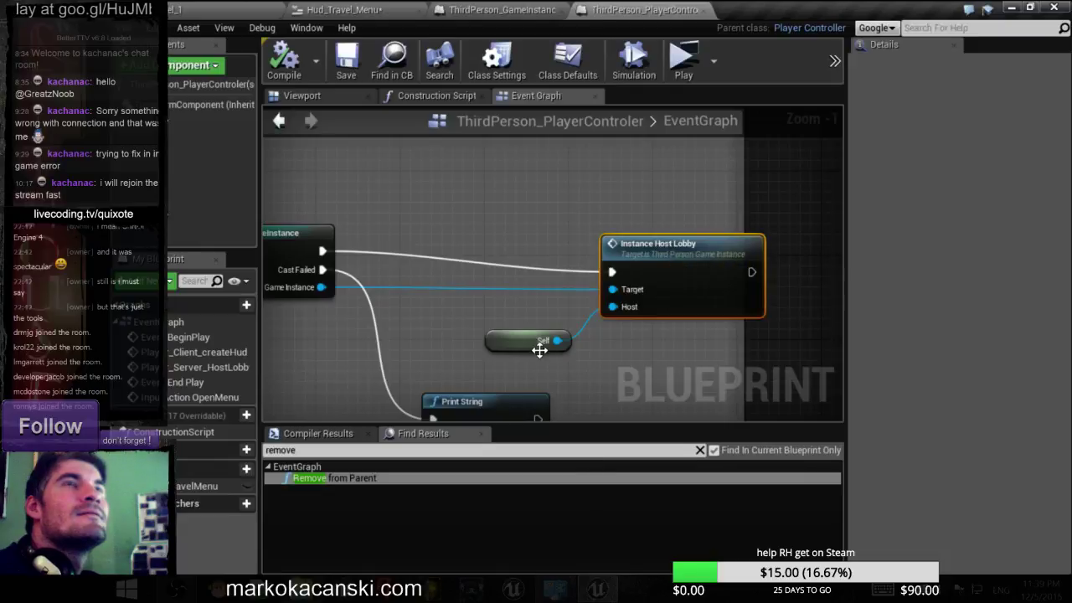
{"action": "scroll", "coordinate": [620, 216], "scroll_direction": "down", "scroll_amount": 2}
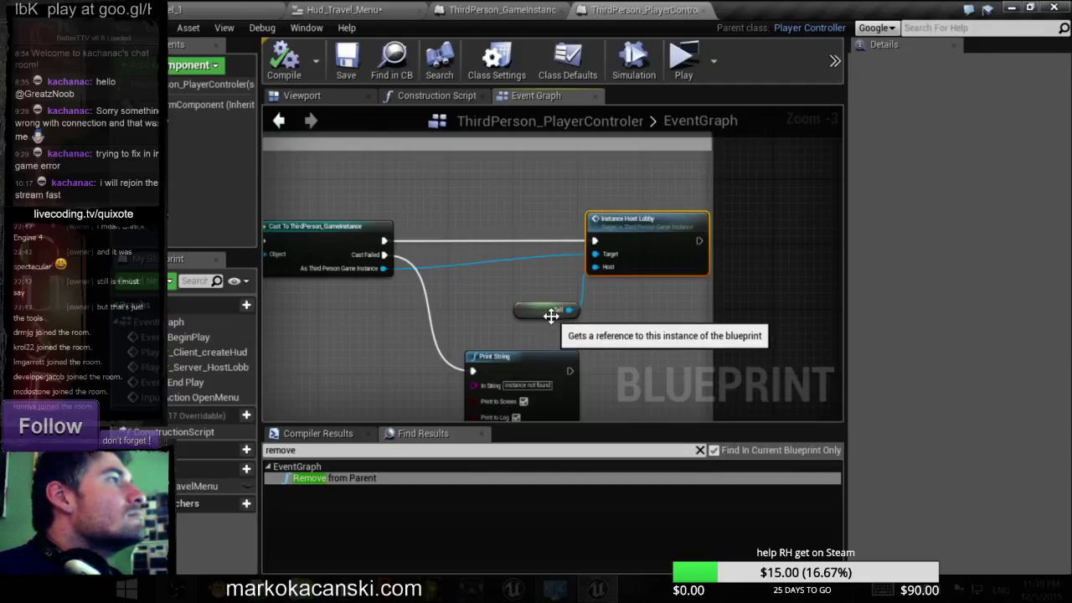
- Re-save, then nudge the Instance Host Lobby call down and its Self node up and right
{"action": "left_click", "coordinate": [346, 61]}
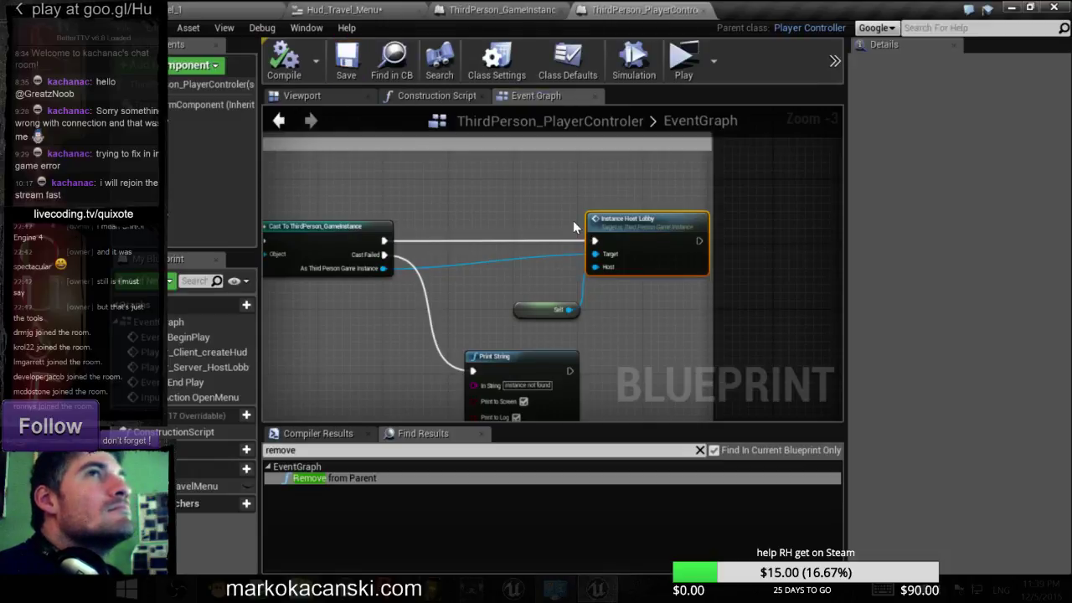
{"action": "scroll", "coordinate": [573, 220], "scroll_direction": "down", "scroll_amount": 1}
{"action": "scroll", "coordinate": [573, 220], "scroll_direction": "down", "scroll_amount": 1}
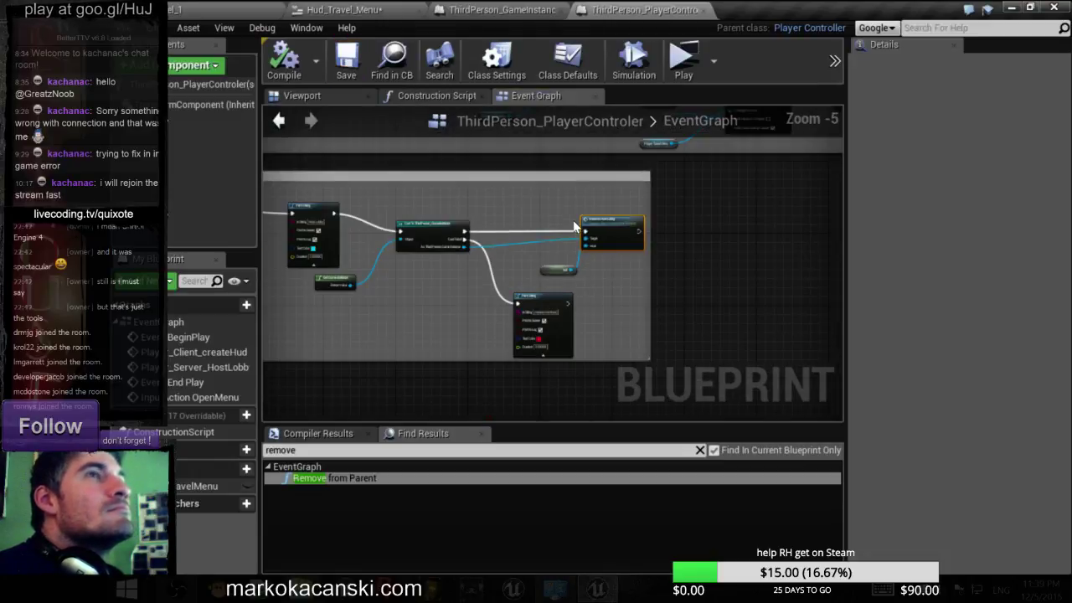
{"action": "scroll", "coordinate": [573, 220], "scroll_direction": "up", "scroll_amount": 2}
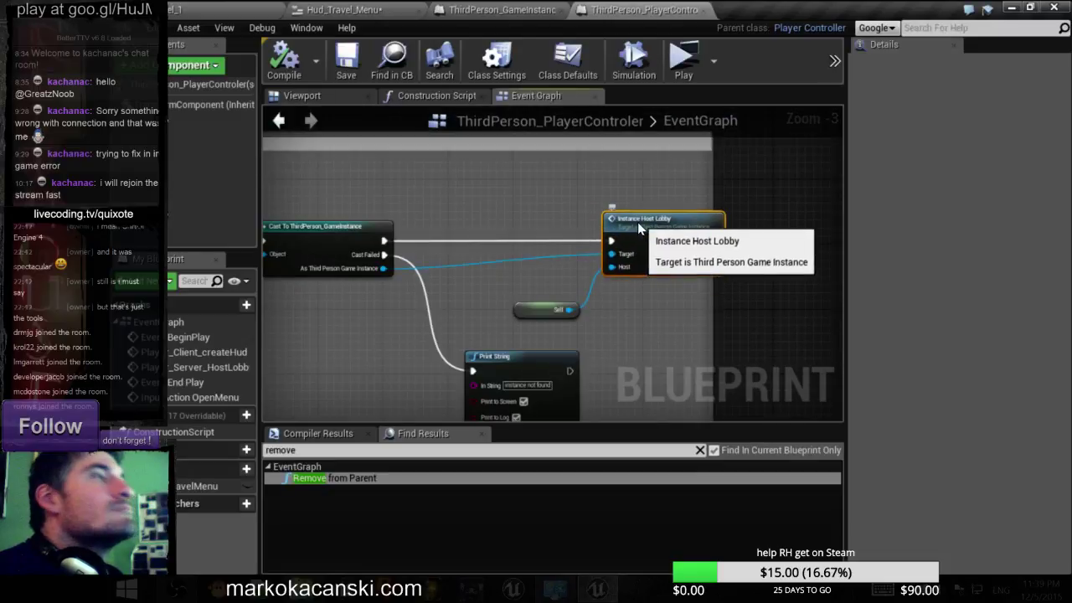
{"action": "scroll", "coordinate": [625, 291], "scroll_direction": "up", "scroll_amount": 1}
{"action": "scroll", "coordinate": [625, 298], "scroll_direction": "up", "scroll_amount": 2}
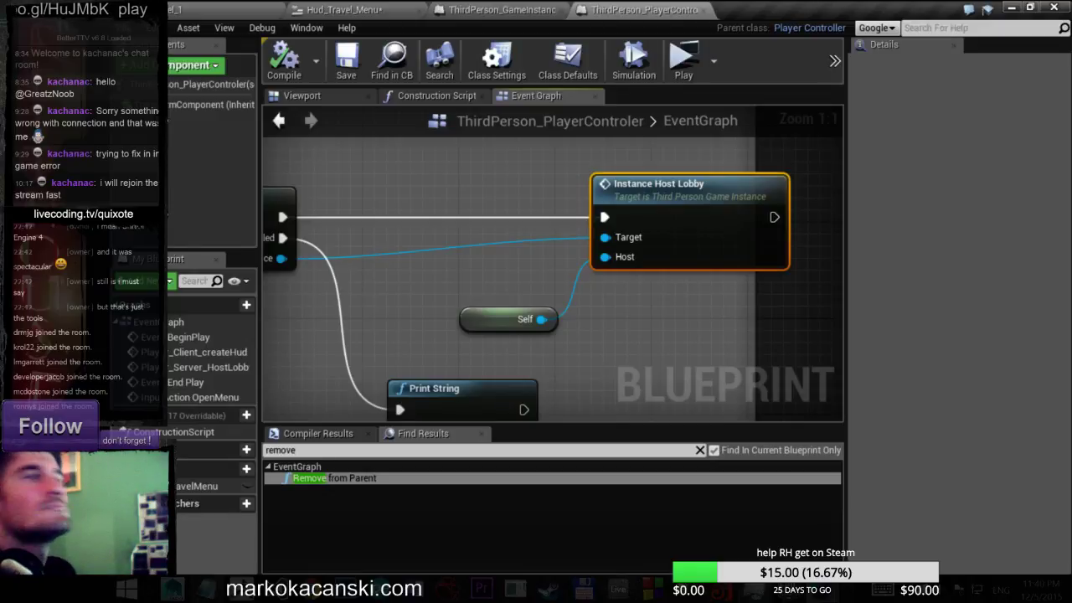
{"action": "right_click", "coordinate": [609, 330]}
{"action": "left_click", "coordinate": [617, 369]}
{"action": "right_click_drag", "start_coordinate": [617, 368], "coordinate": [538, 369]}
{"action": "scroll", "coordinate": [548, 321], "scroll_direction": "down", "scroll_amount": 3}
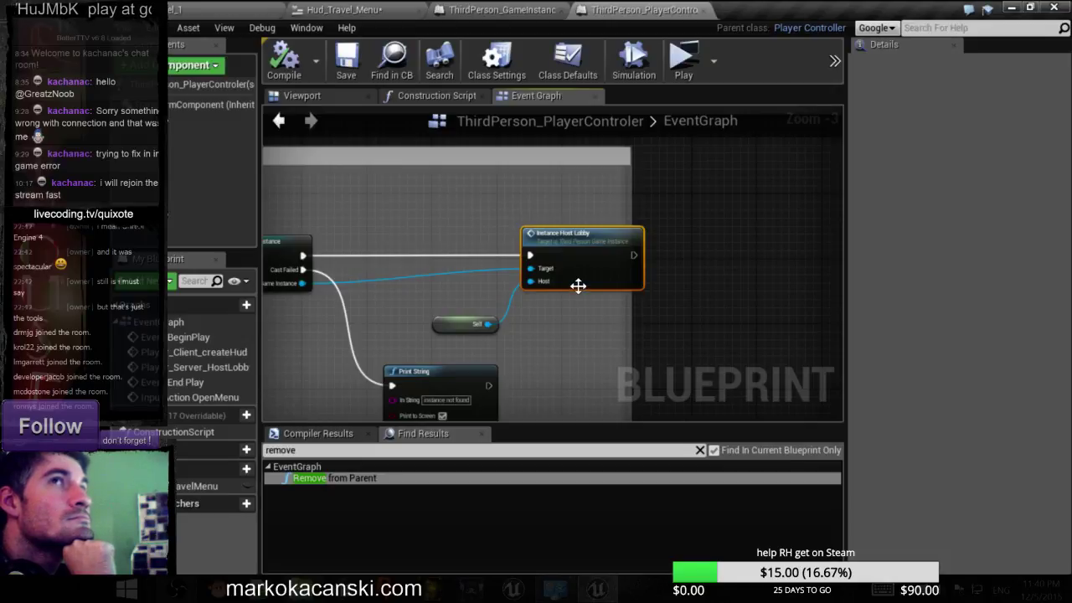
{"action": "left_click_drag", "start_coordinate": [570, 240], "coordinate": [571, 241]}
{"action": "mouse_move", "coordinate": [441, 325]}
{"action": "left_mouse_down"}
{"action": "mouse_move", "coordinate": [470, 321]}
{"action": "mouse_move", "coordinate": [449, 312]}
{"action": "left_mouse_up"}
{"action": "mouse_move", "coordinate": [392, 316]}
{"action": "right_mouse_down"}
{"action": "mouse_move", "coordinate": [484, 301]}
{"action": "mouse_move", "coordinate": [486, 276]}
{"action": "right_mouse_up"}
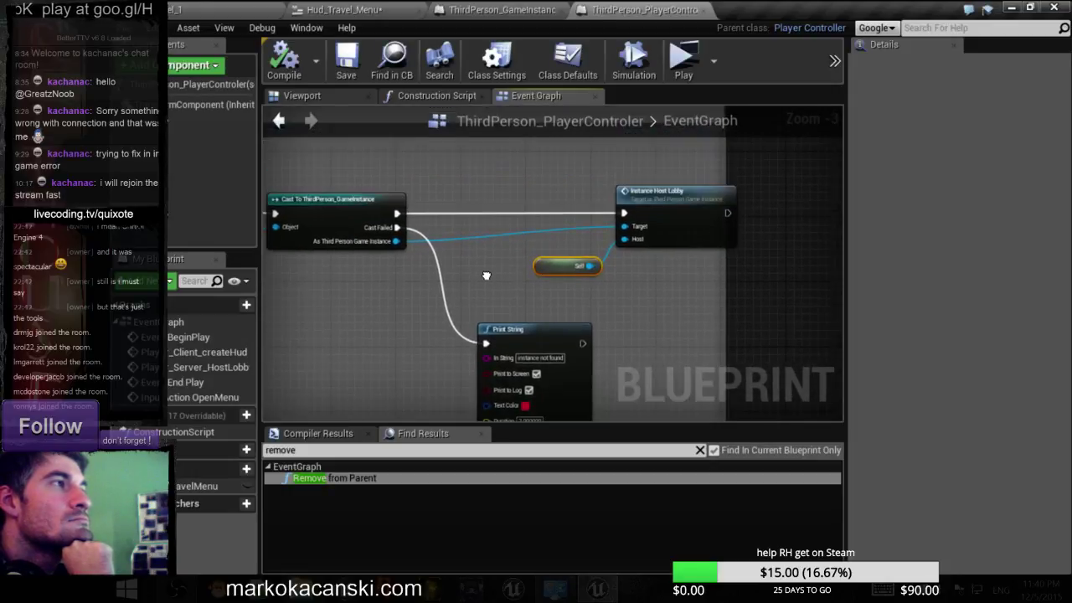
{"action": "right_click_drag", "start_coordinate": [485, 275], "coordinate": [484, 279]}
- Disconnect Instance Host Lobby's Target, compile, and set the Instance_HostLobby event to Run on Server
{"action": "left_click", "coordinate": [623, 229], "text": "alt"}
{"action": "left_click", "coordinate": [284, 57]}
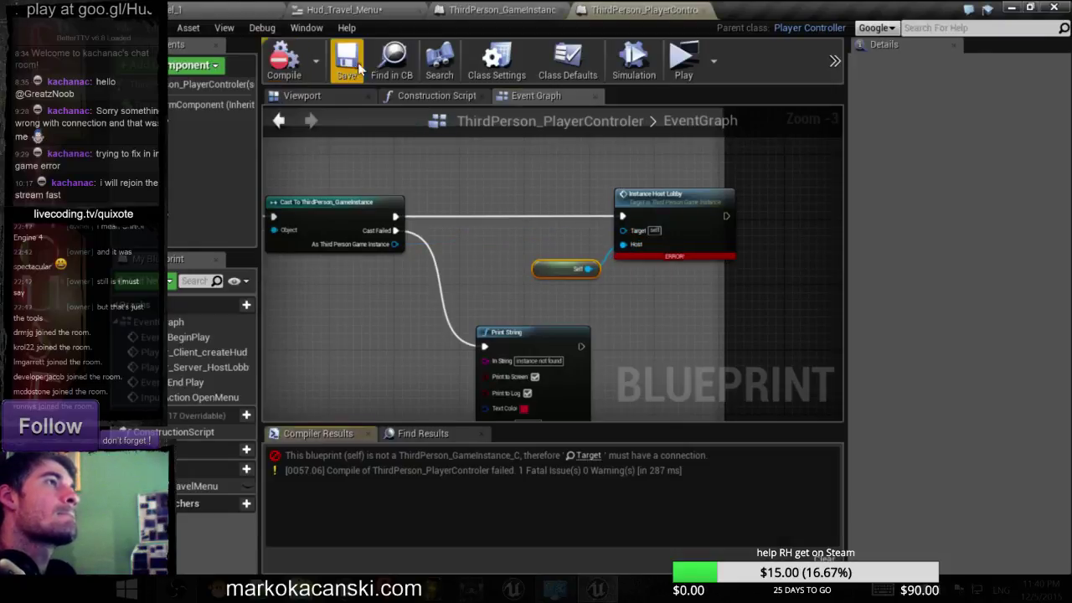
{"action": "scroll", "coordinate": [556, 244], "scroll_direction": "up", "scroll_amount": 1}
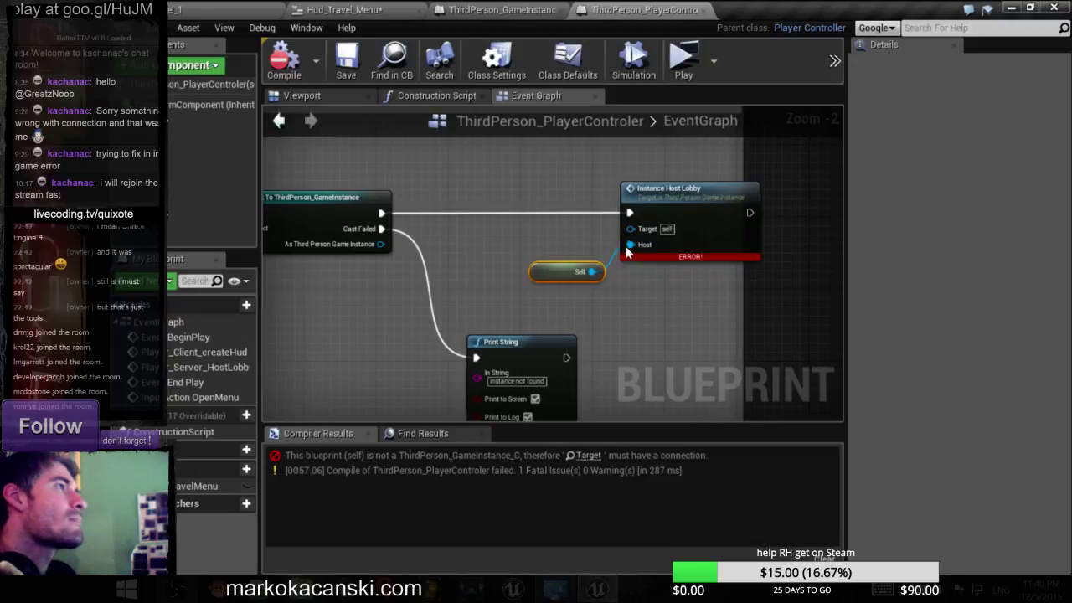
{"action": "mouse_move", "coordinate": [638, 258]}
{"action": "scroll", "coordinate": [638, 258], "scroll_direction": "down", "scroll_amount": 3}
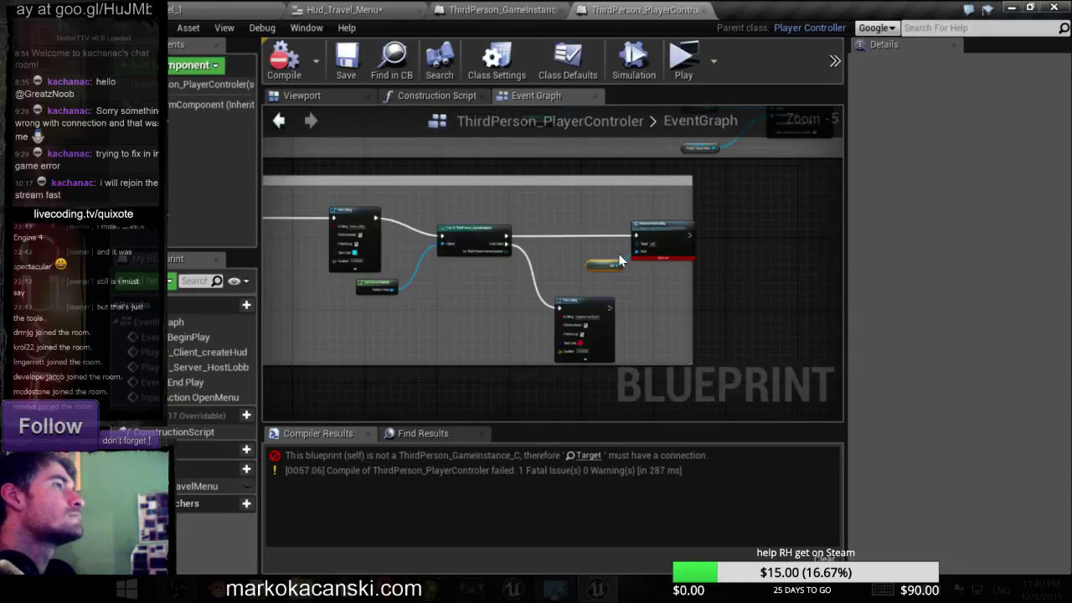
{"action": "scroll", "coordinate": [642, 243], "scroll_direction": "up", "scroll_amount": 3}
{"action": "double_click", "coordinate": [663, 225]}
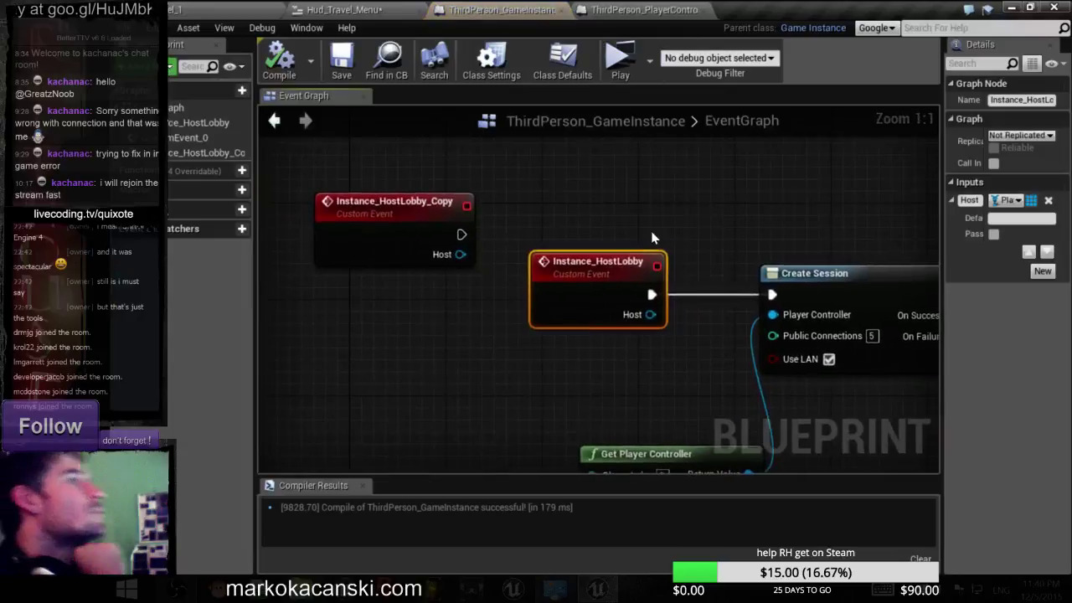
{"action": "left_click", "coordinate": [1021, 135]}
{"action": "left_click", "coordinate": [1027, 184]}
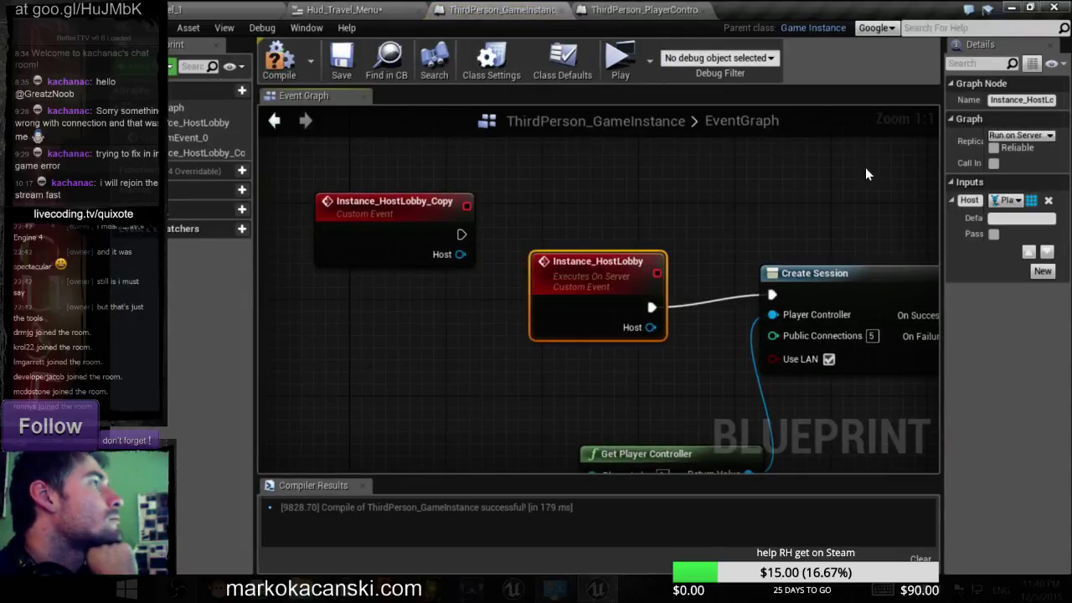
- Wire the cast ThirdPerson_GameInstance result into Target, then compile and save the PlayerController blueprint
{"action": "left_click", "coordinate": [645, 9]}
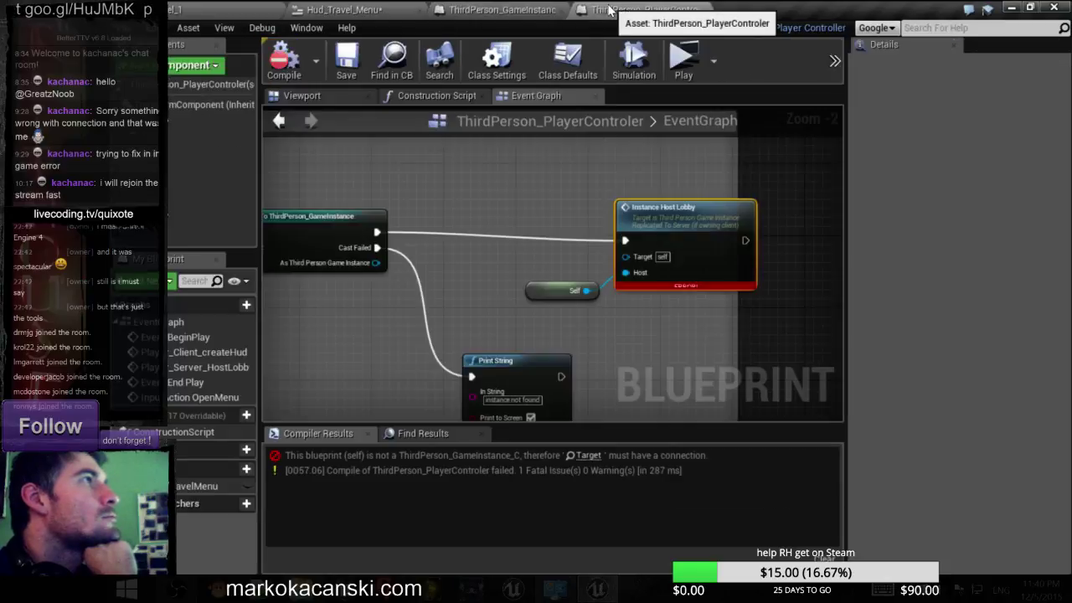
{"action": "mouse_move", "coordinate": [383, 251]}
{"action": "left_mouse_down"}
{"action": "mouse_move", "coordinate": [392, 242]}
{"action": "mouse_move", "coordinate": [625, 255]}
{"action": "left_mouse_up"}
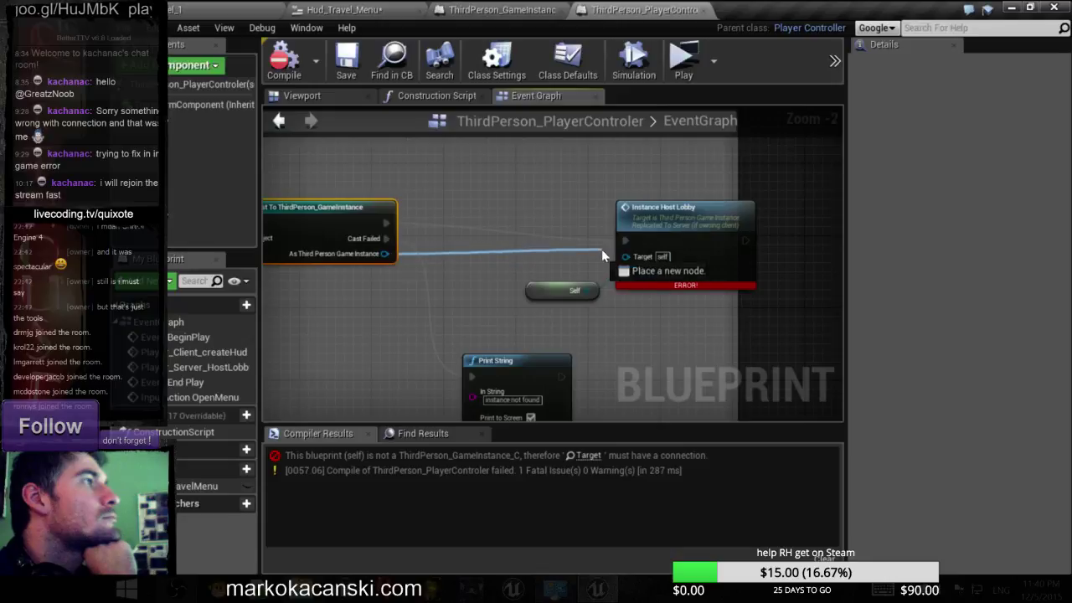
{"action": "left_click", "coordinate": [285, 57]}
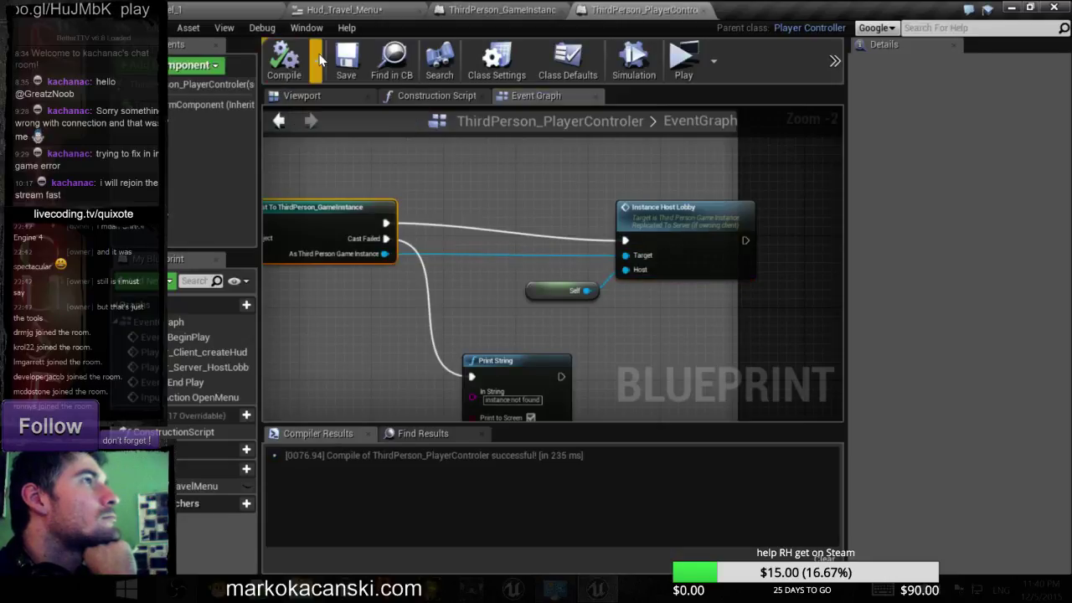
{"action": "left_click", "coordinate": [339, 60]}
{"action": "left_click", "coordinate": [192, 10]}
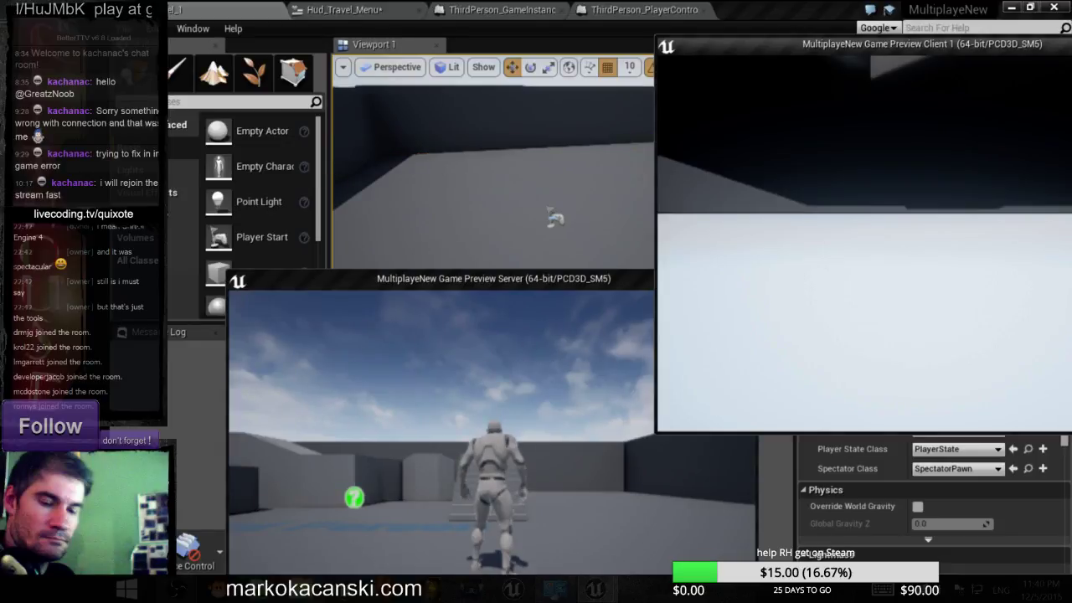
{"action": "key", "text": "alt+Tab"}
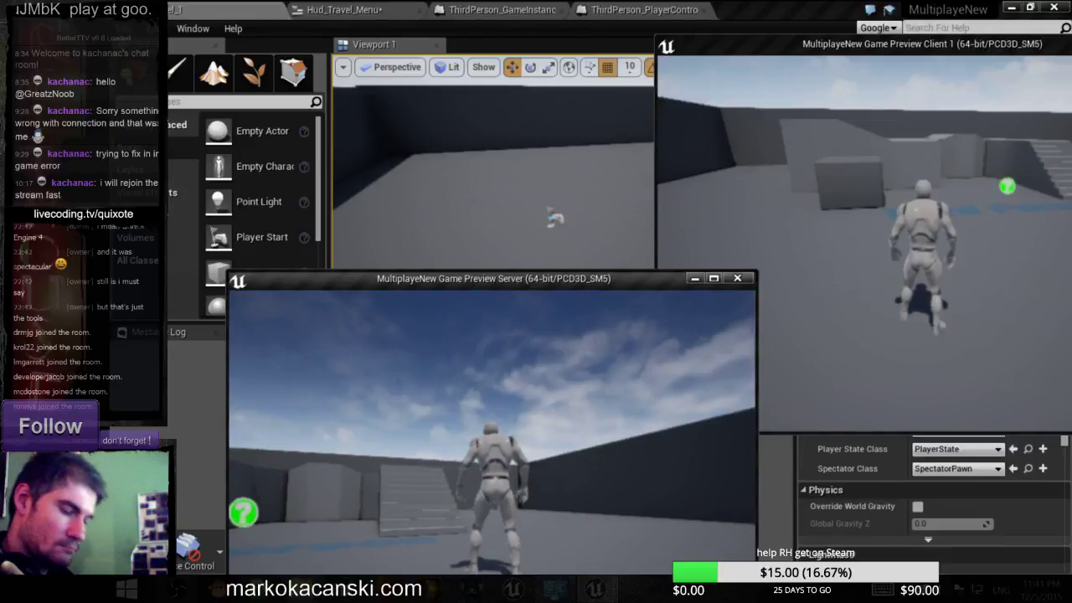
{"action": "key", "text": "m"}
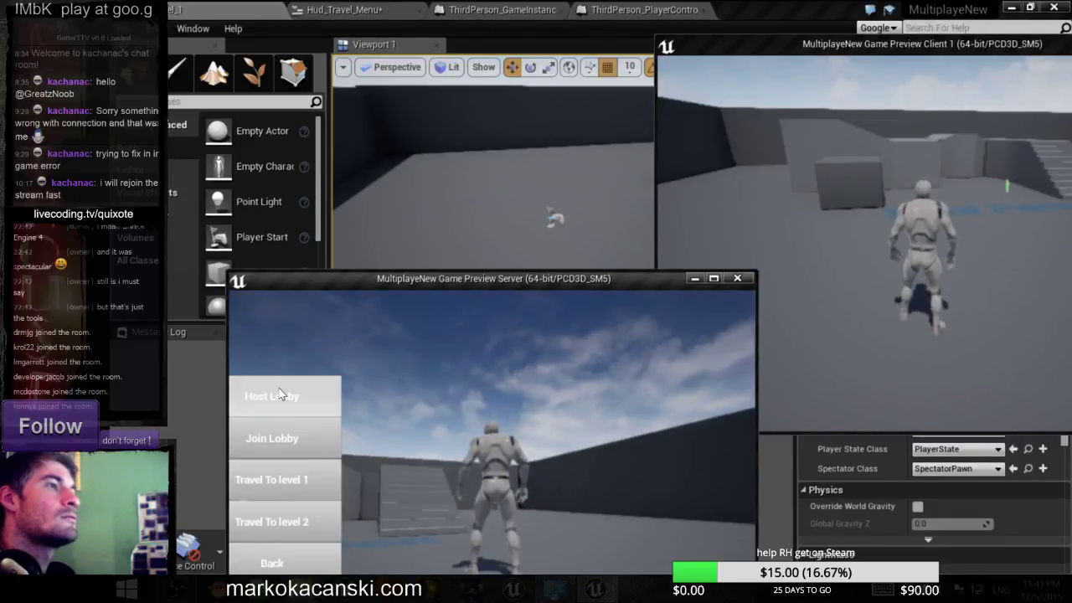
{"action": "left_click", "coordinate": [279, 392]}
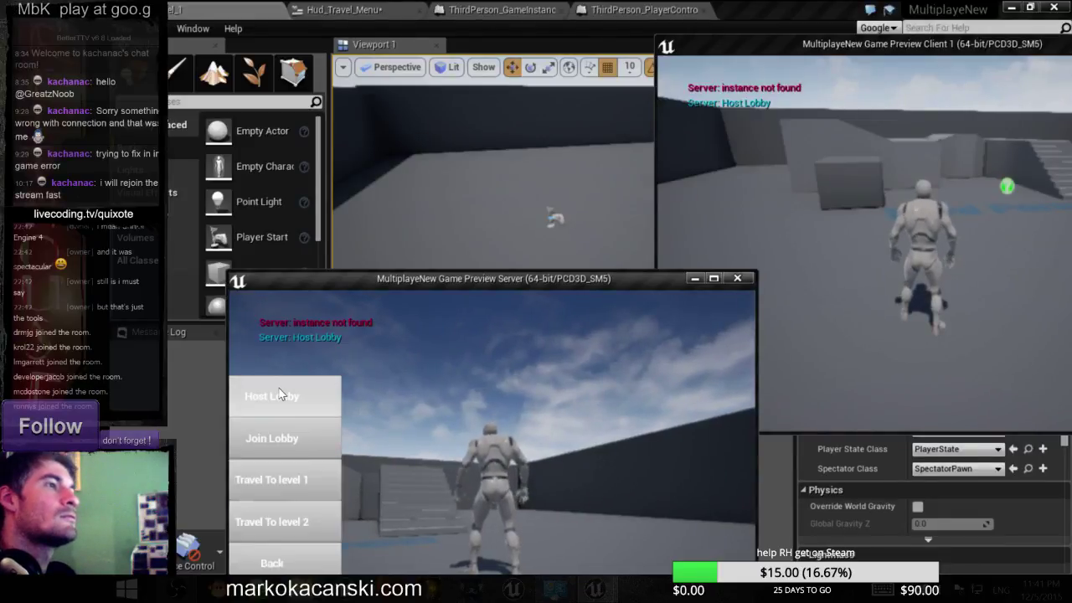
{"action": "left_click", "coordinate": [737, 277]}
- In ThirdPerson_GameInstance, change Instance_HostLobby from Run on Server to Not Replicated and compile
{"action": "left_click", "coordinate": [668, 10]}
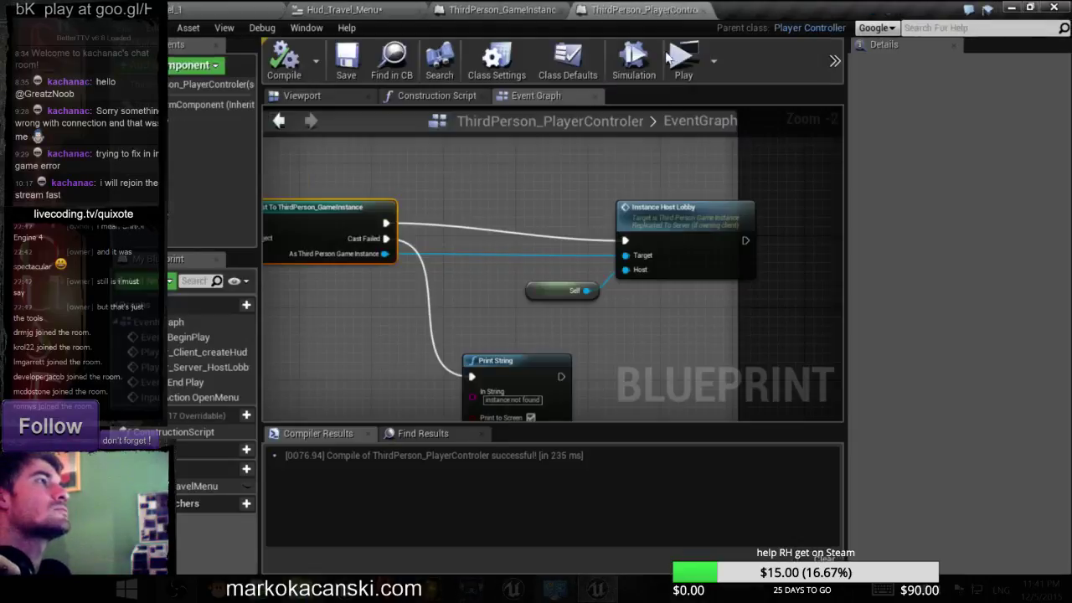
{"action": "left_click", "coordinate": [557, 11]}
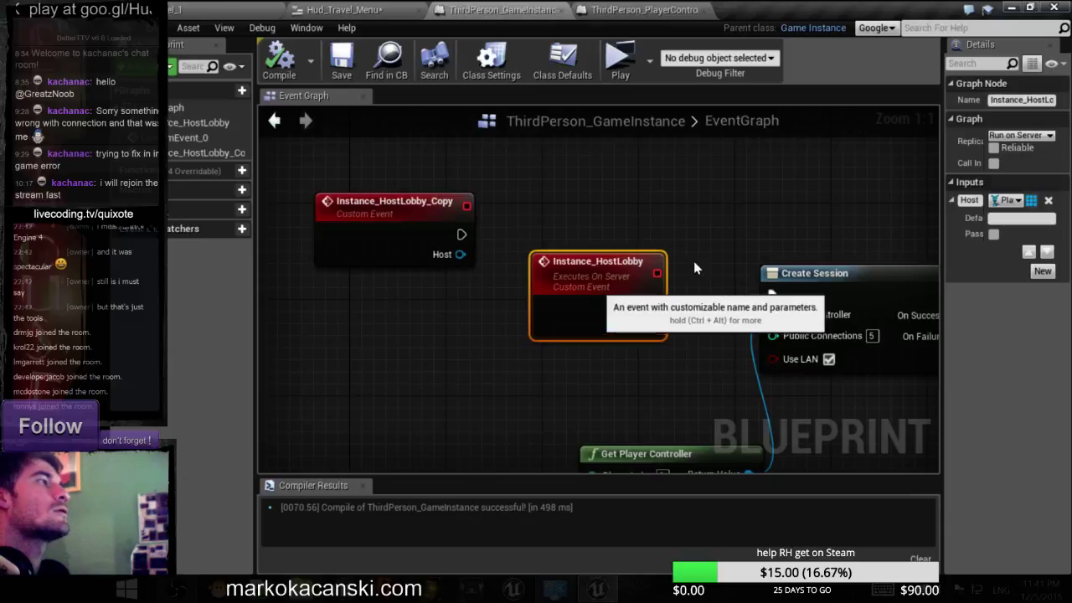
{"action": "left_click", "coordinate": [1023, 139]}
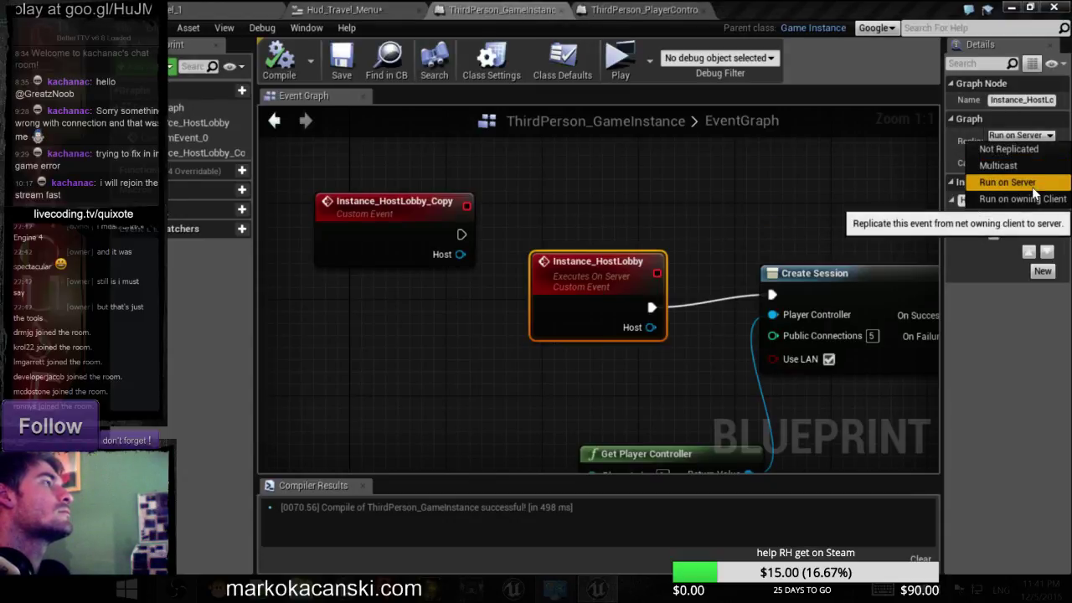
{"action": "left_click", "coordinate": [1008, 149]}
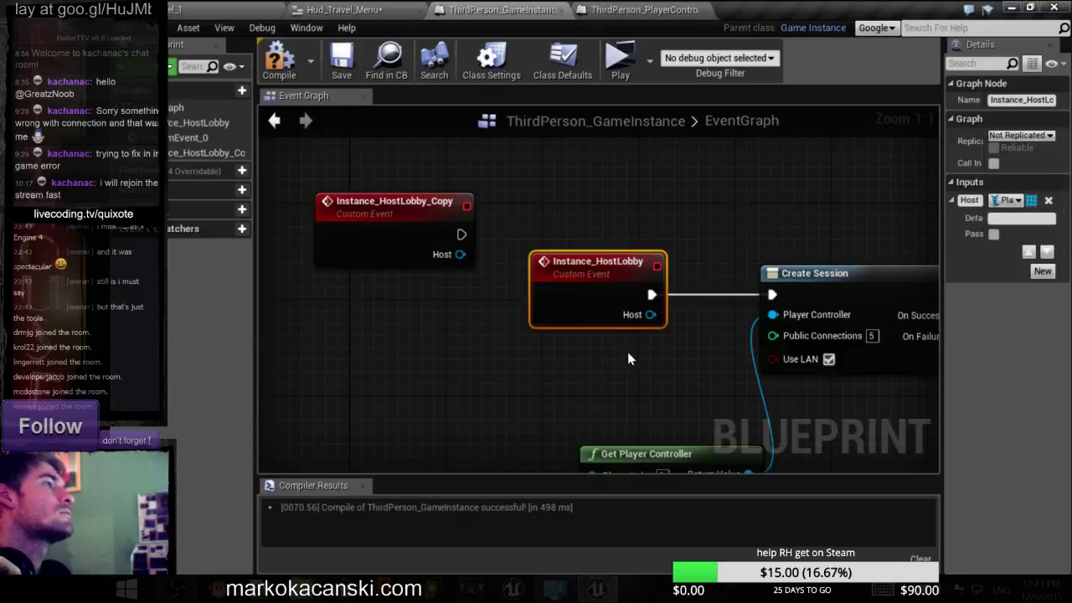
{"action": "left_click", "coordinate": [628, 369]}
{"action": "scroll", "coordinate": [662, 377], "scroll_direction": "down", "scroll_amount": 2}
{"action": "right_click_drag", "start_coordinate": [673, 363], "coordinate": [477, 361]}
{"action": "left_click", "coordinate": [289, 77]}
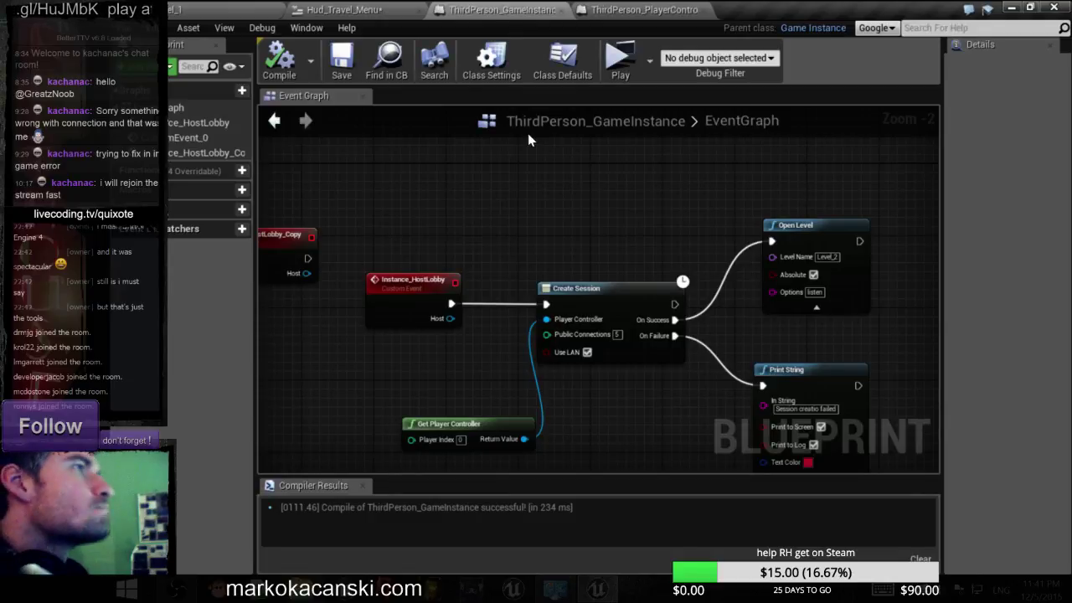
- Select the Instance_HostLobby event and widen the Details panel
{"action": "scroll", "coordinate": [527, 196], "scroll_direction": "down", "scroll_amount": 2}
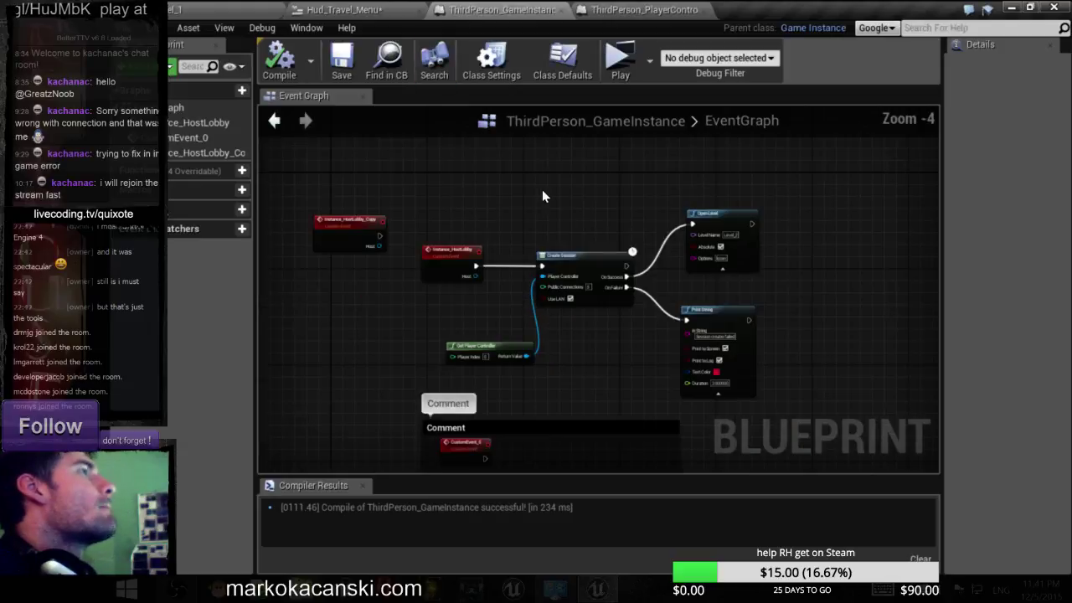
{"action": "scroll", "coordinate": [544, 218], "scroll_direction": "down", "scroll_amount": 1}
{"action": "scroll", "coordinate": [551, 257], "scroll_direction": "down", "scroll_amount": 2}
{"action": "scroll", "coordinate": [526, 213], "scroll_direction": "up", "scroll_amount": 3}
{"action": "scroll", "coordinate": [502, 213], "scroll_direction": "up", "scroll_amount": 2}
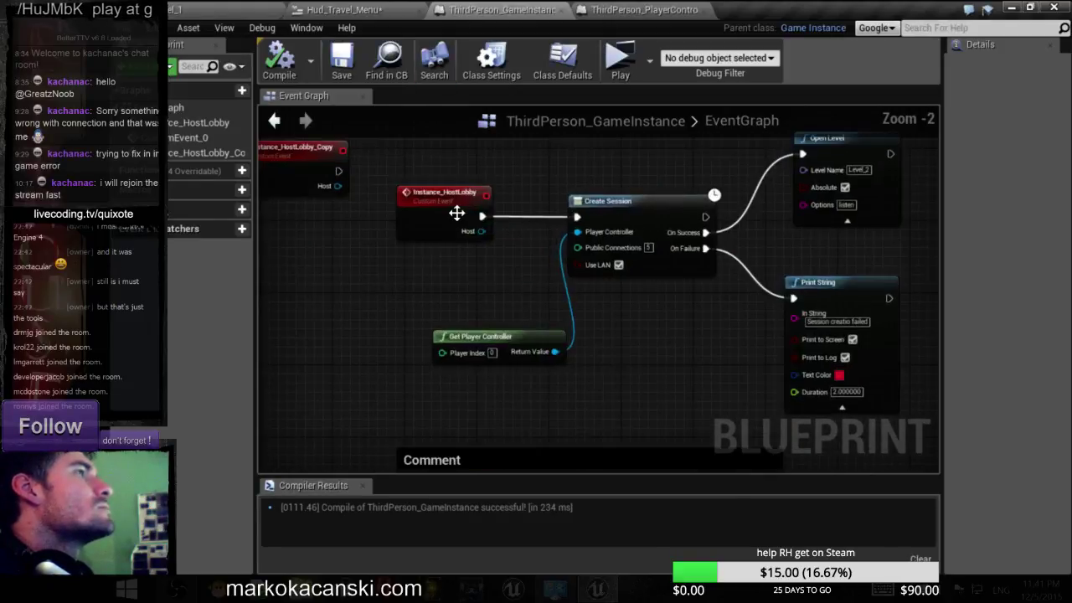
{"action": "left_click", "coordinate": [457, 213]}
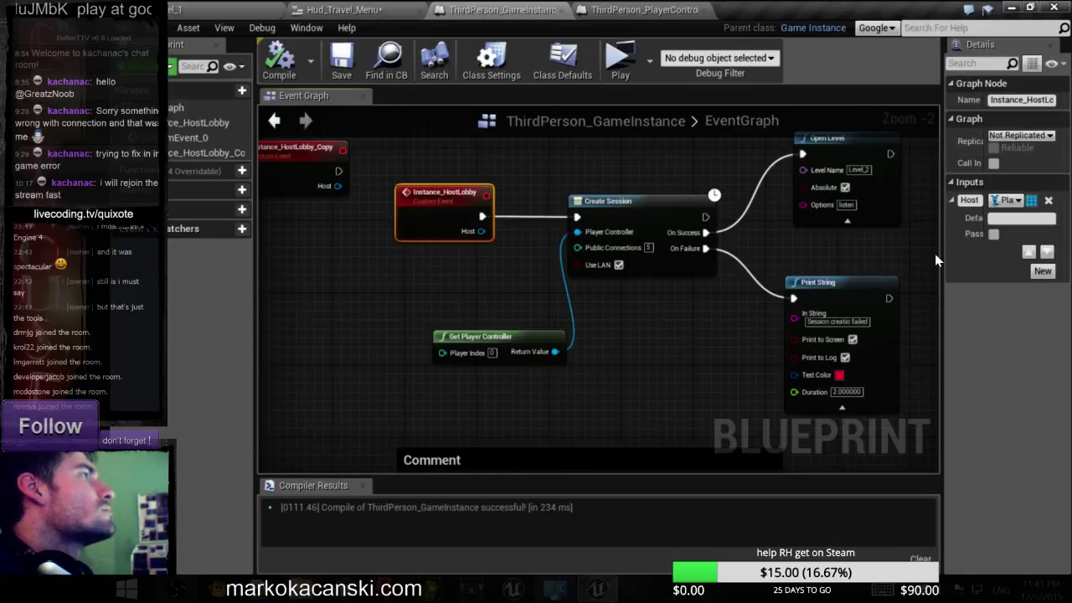
{"action": "left_click_drag", "start_coordinate": [943, 252], "coordinate": [800, 248]}
{"action": "scroll", "coordinate": [729, 315], "scroll_direction": "down", "scroll_amount": 2}
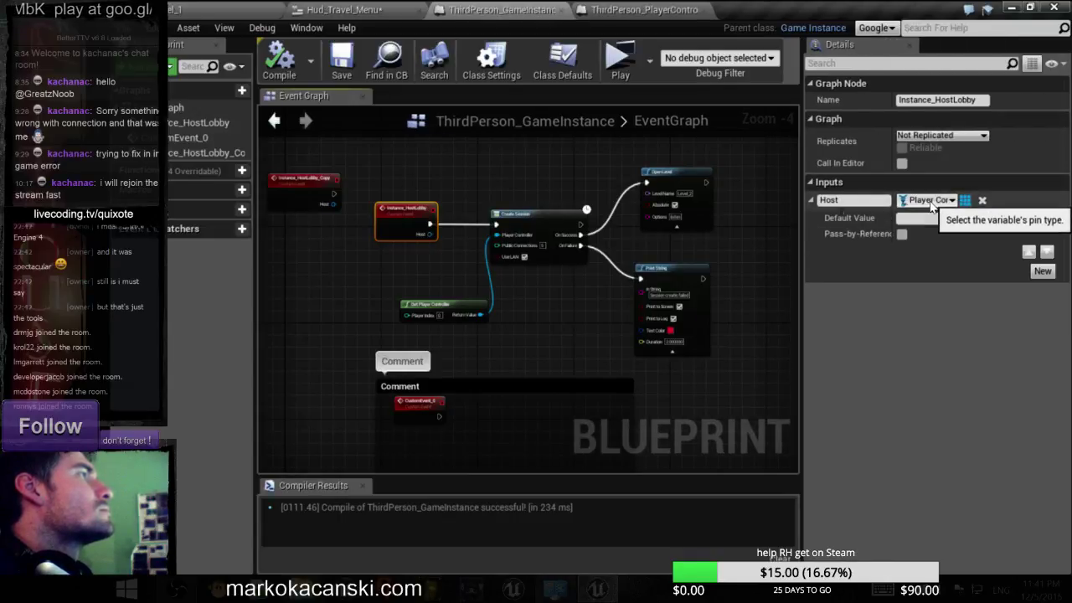
- Change the Host input's type from Player Controller to the Third Person class, found via 'third'
{"action": "left_click", "coordinate": [928, 204]}
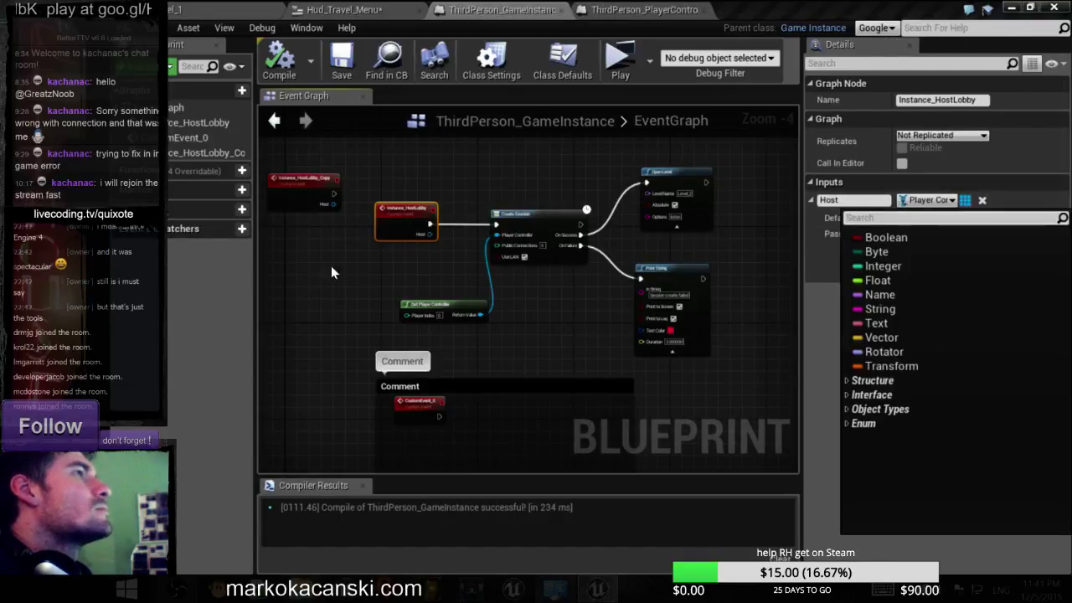
{"action": "left_click", "coordinate": [303, 200]}
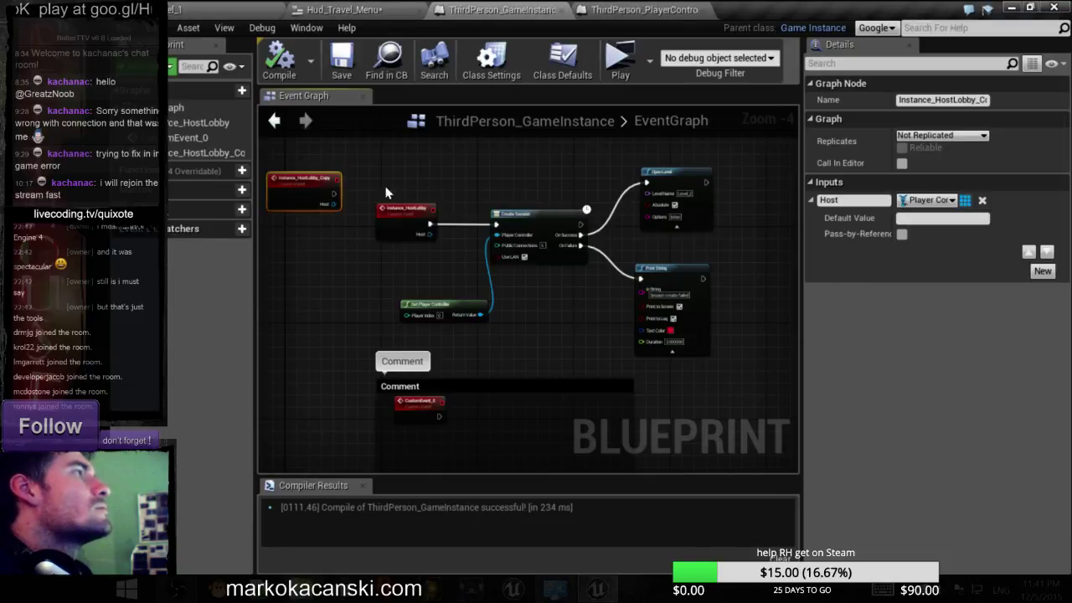
{"action": "left_click", "coordinate": [397, 228]}
{"action": "left_click", "coordinate": [928, 200]}
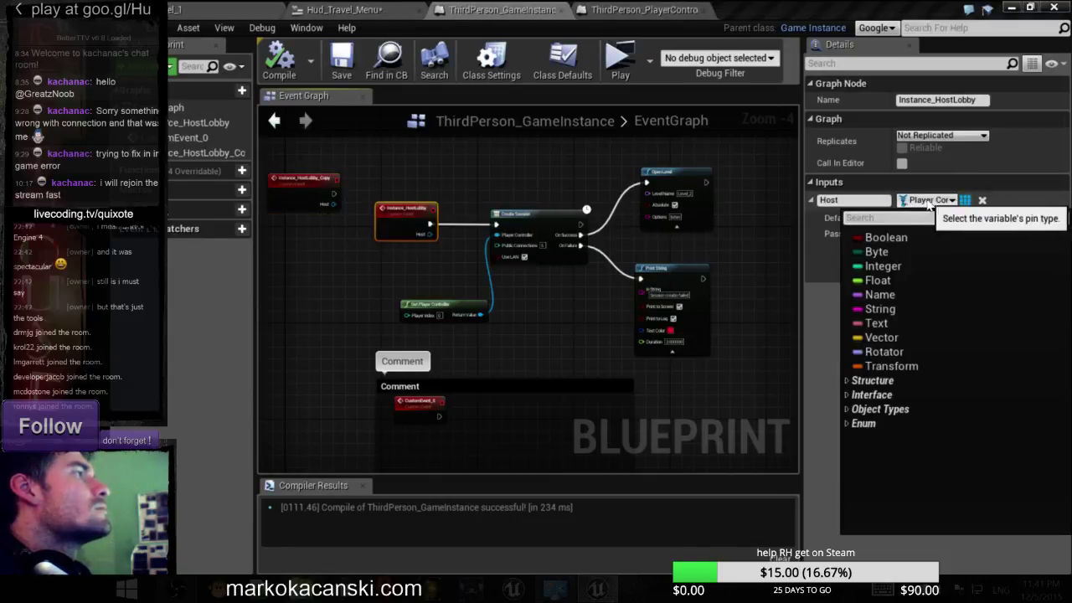
{"action": "type", "text": "t"}
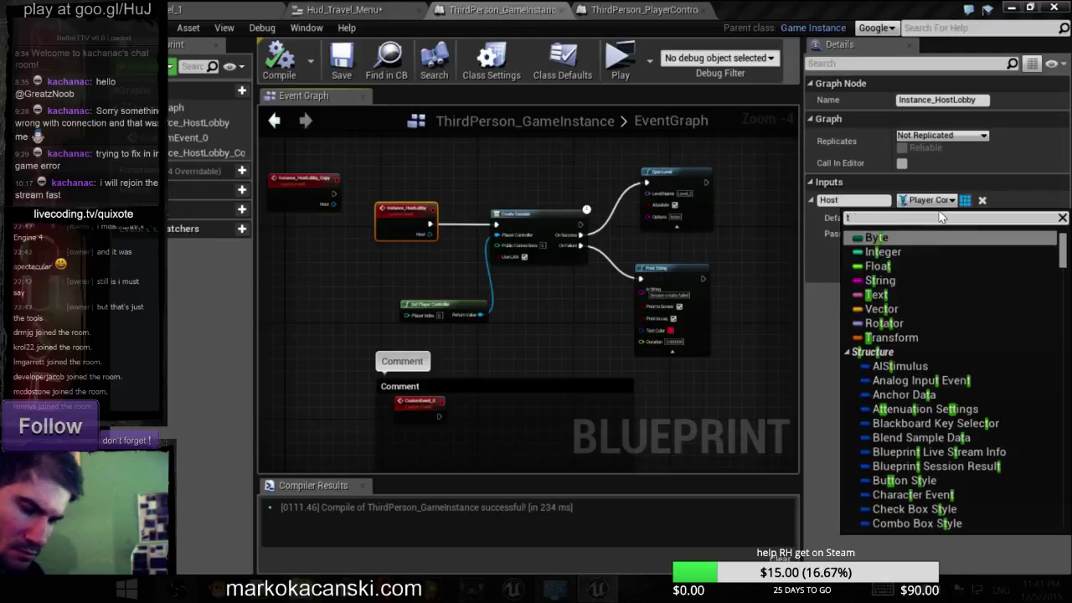
{"action": "type", "text": "hird"}
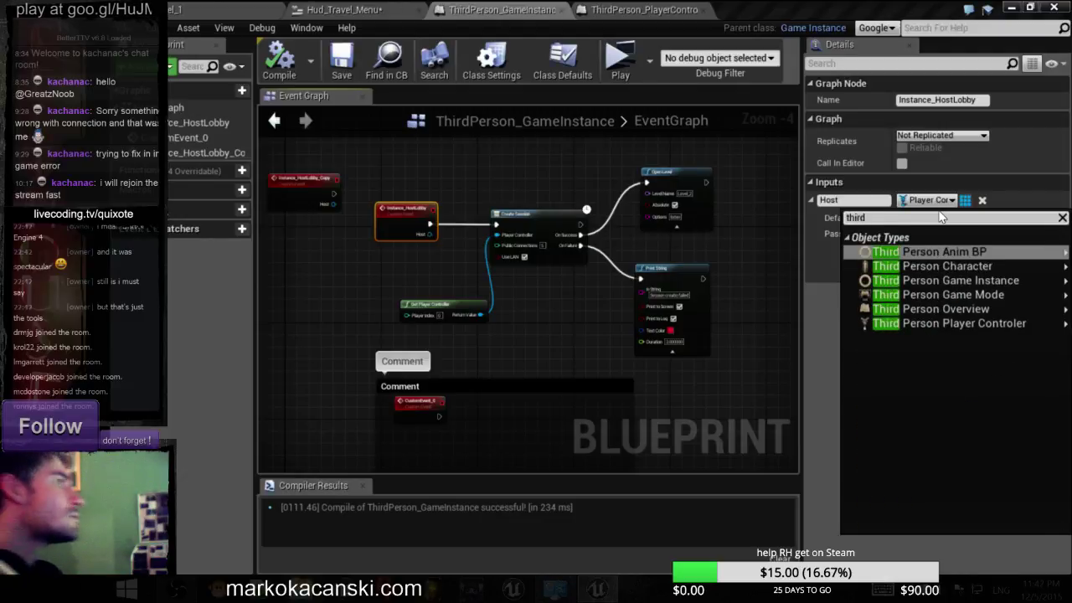
{"action": "mouse_move", "coordinate": [949, 310]}
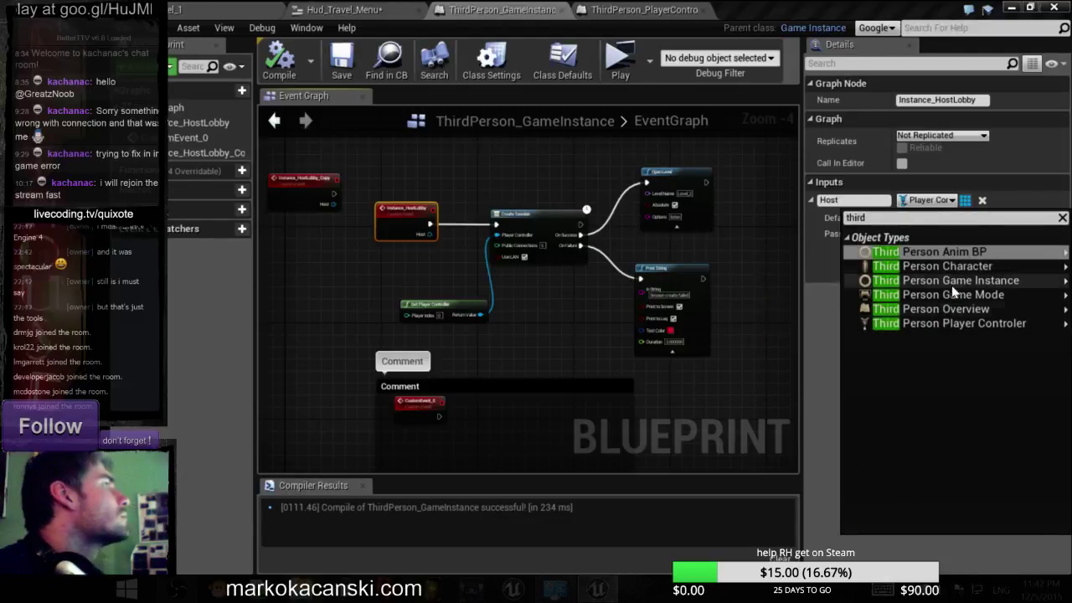
{"action": "left_click", "coordinate": [838, 287]}
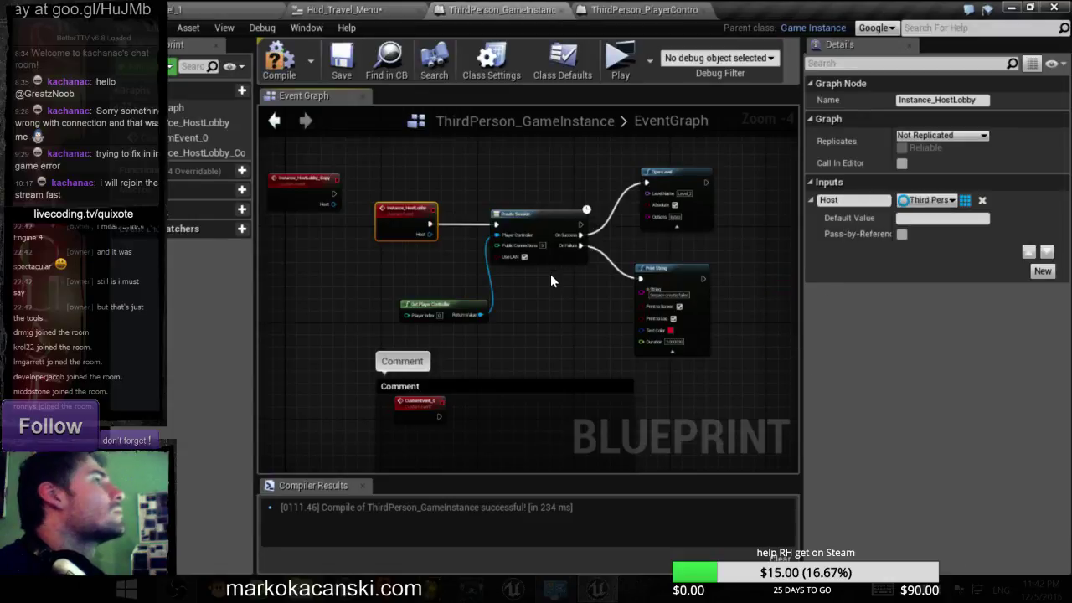
- Compile the game instance, run a server-and-client play test, host a lobby, then close the preview
{"action": "left_click", "coordinate": [279, 63]}
{"action": "left_click", "coordinate": [217, 10]}
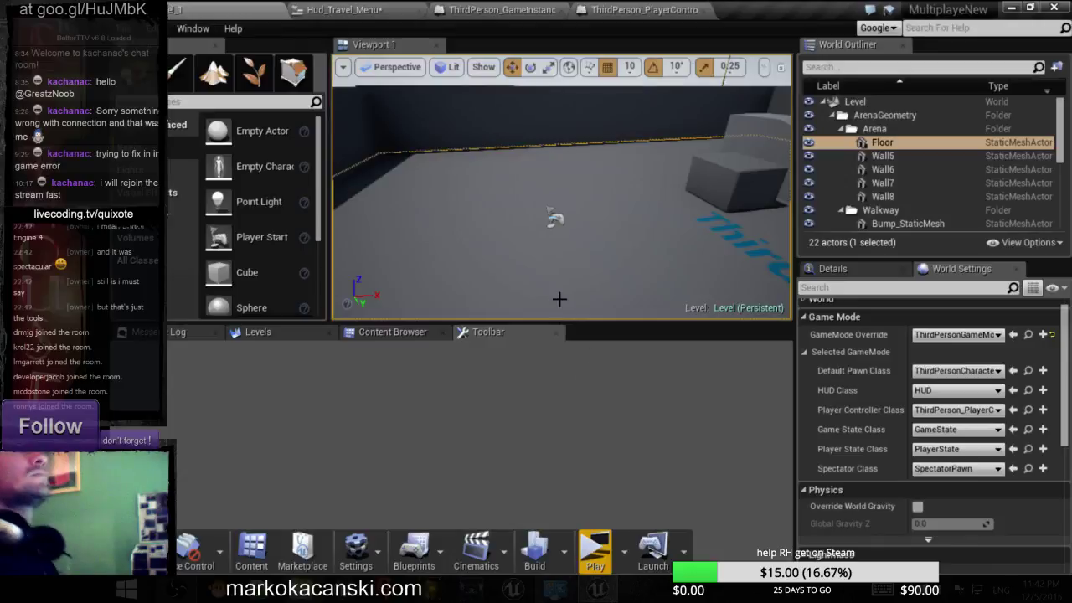
{"action": "left_click", "coordinate": [595, 546]}
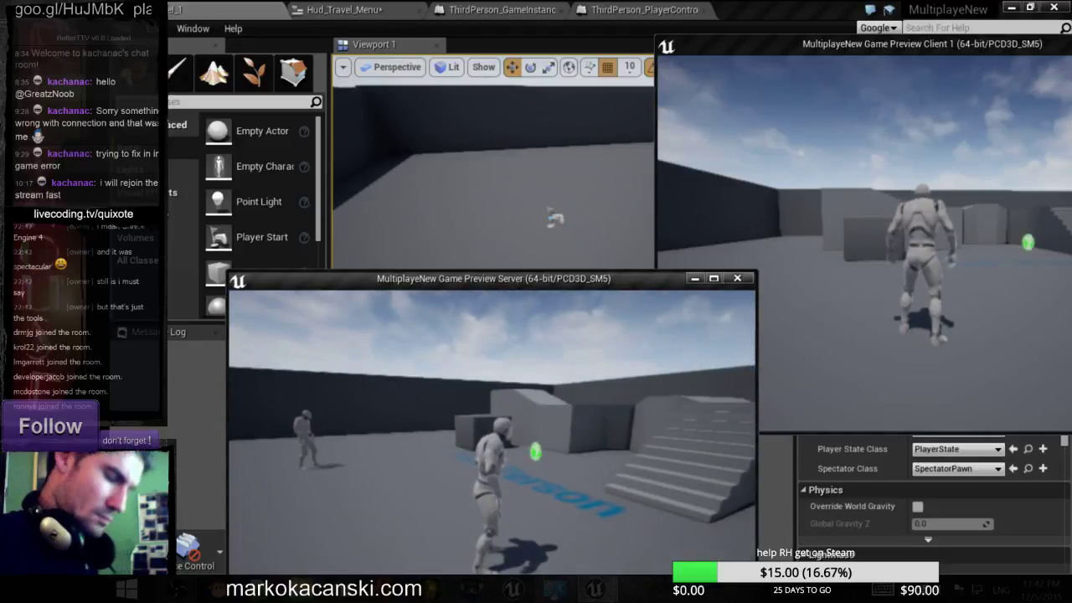
{"action": "left_click", "coordinate": [308, 405]}
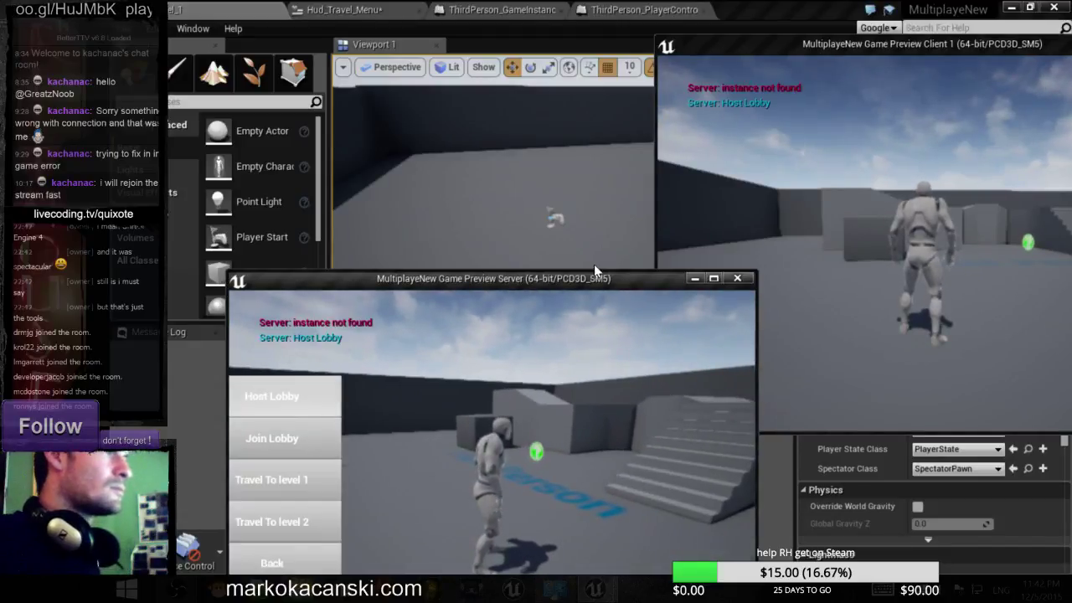
{"action": "left_click", "coordinate": [737, 278]}
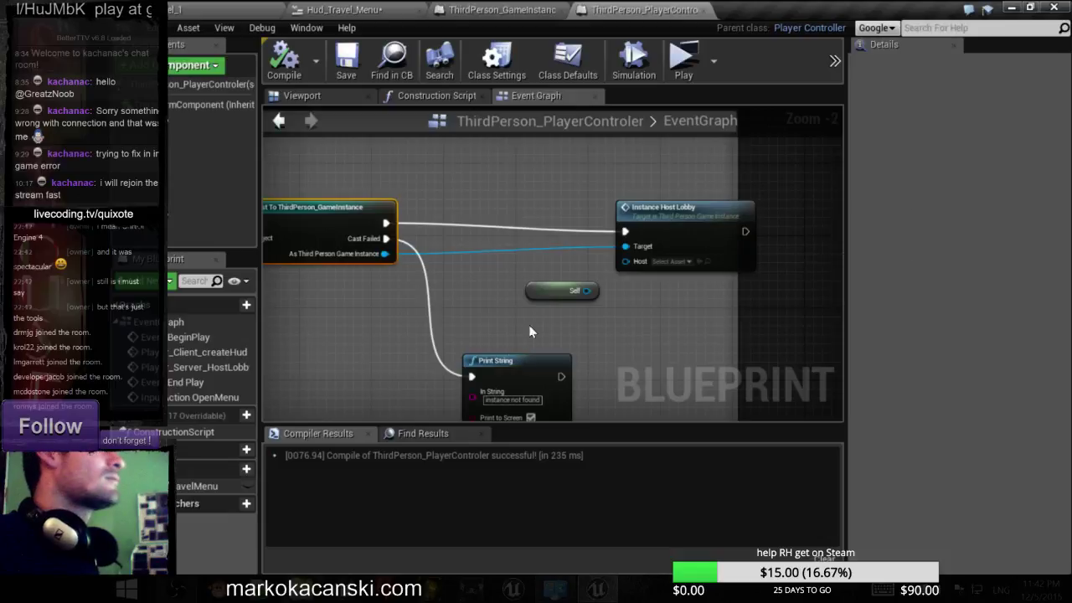
- In ThirdPerson_GameInstance, set Instance_HostLobby's Replicates option to Run on Server
{"action": "left_click", "coordinate": [474, 9]}
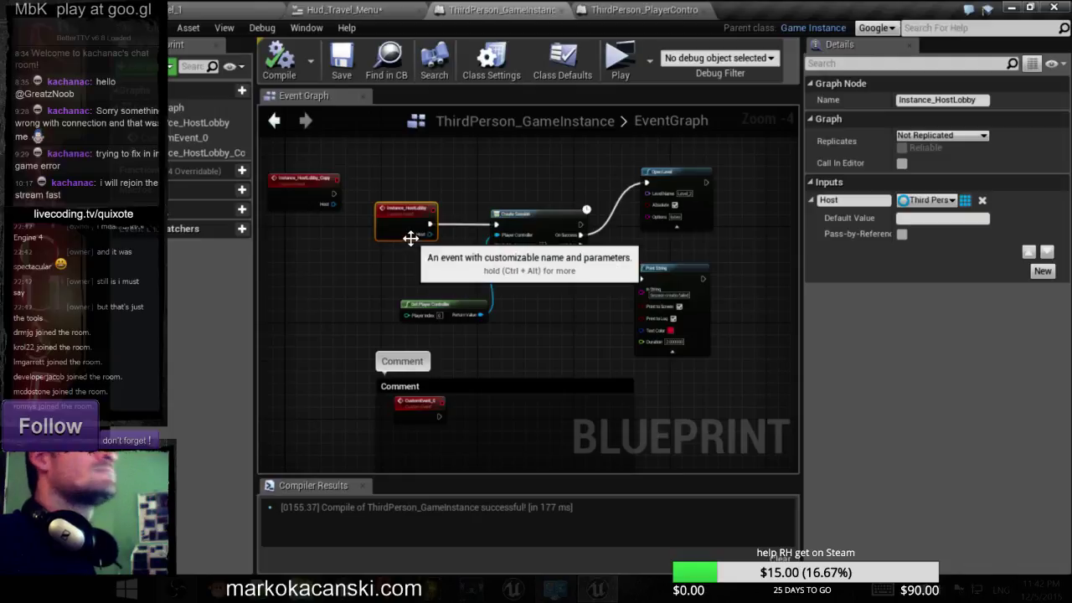
{"action": "left_click_drag", "start_coordinate": [455, 304], "coordinate": [436, 286]}
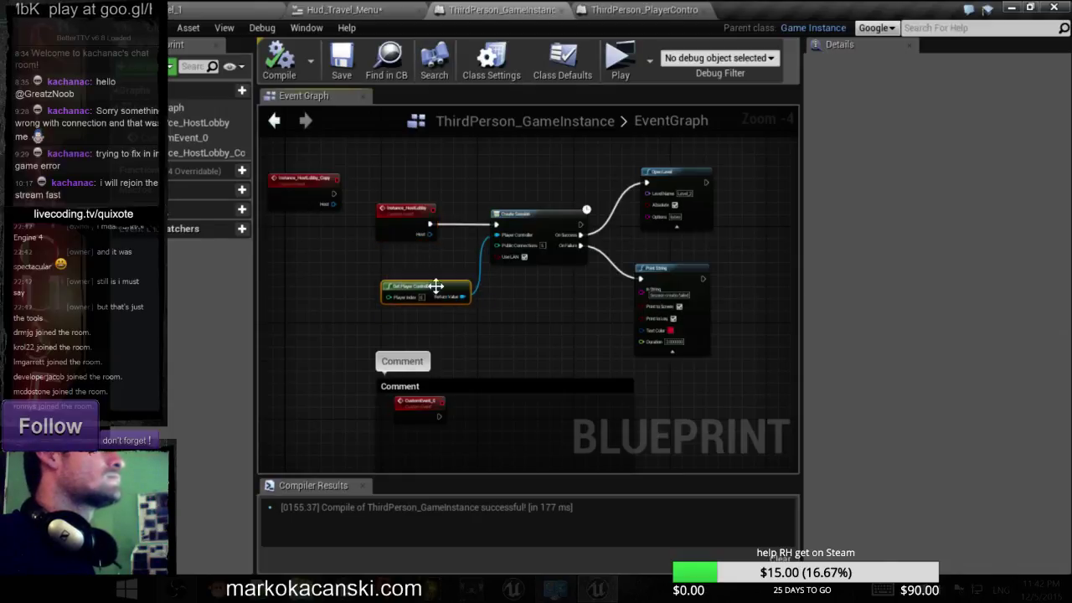
{"action": "left_click", "coordinate": [410, 223]}
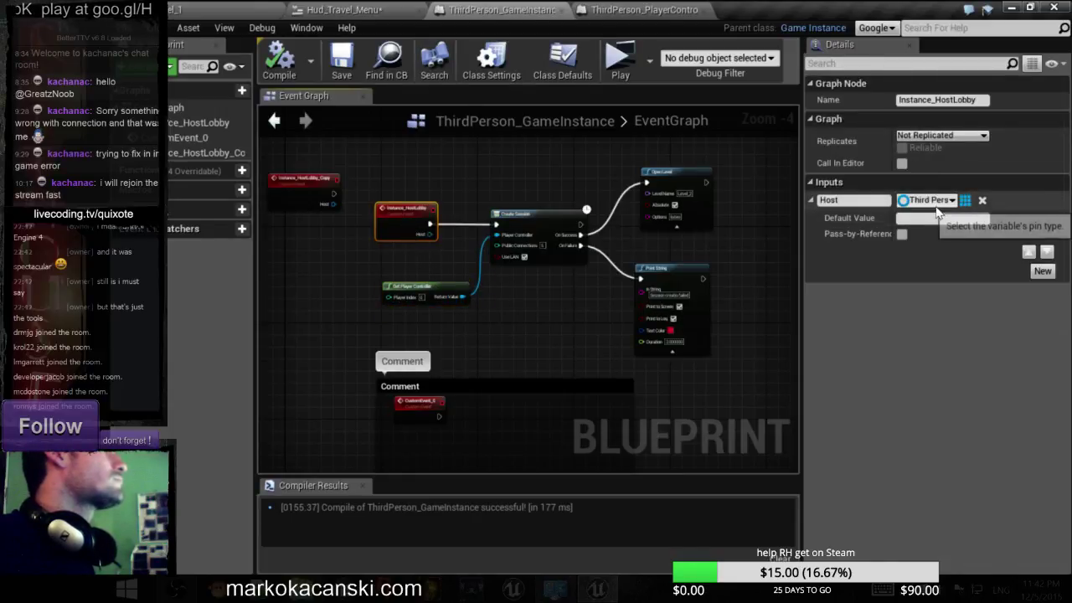
{"action": "left_click", "coordinate": [932, 135]}
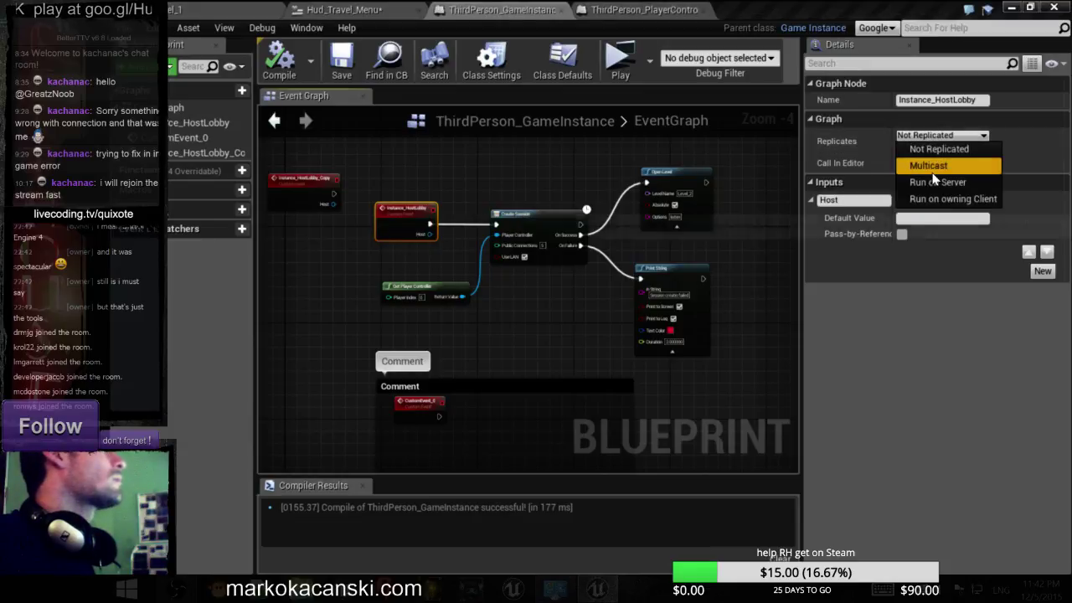
{"action": "left_click", "coordinate": [940, 182]}
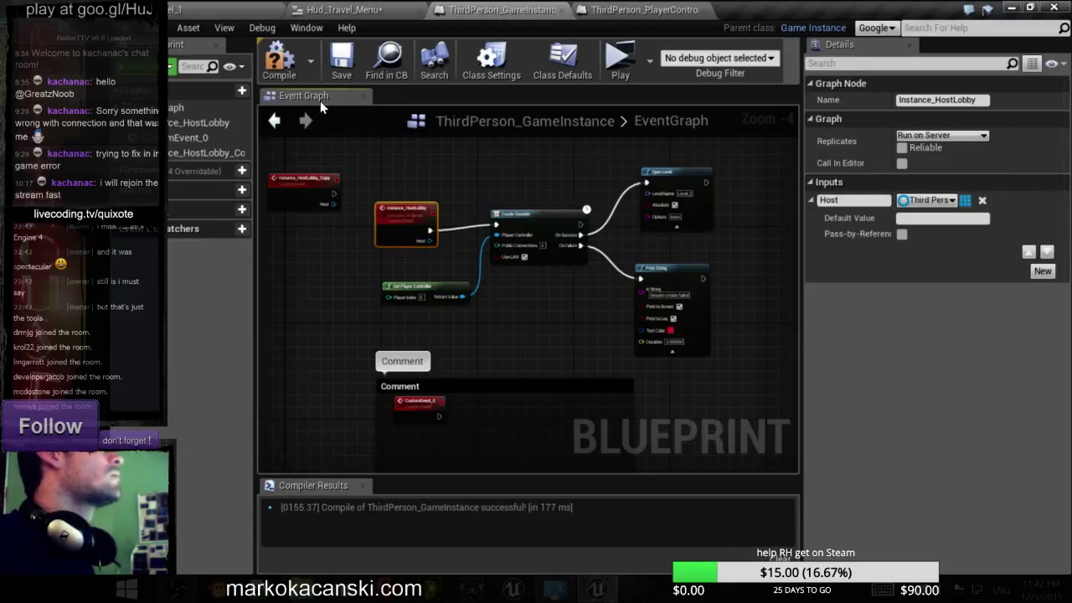
{"action": "left_click", "coordinate": [218, 7]}
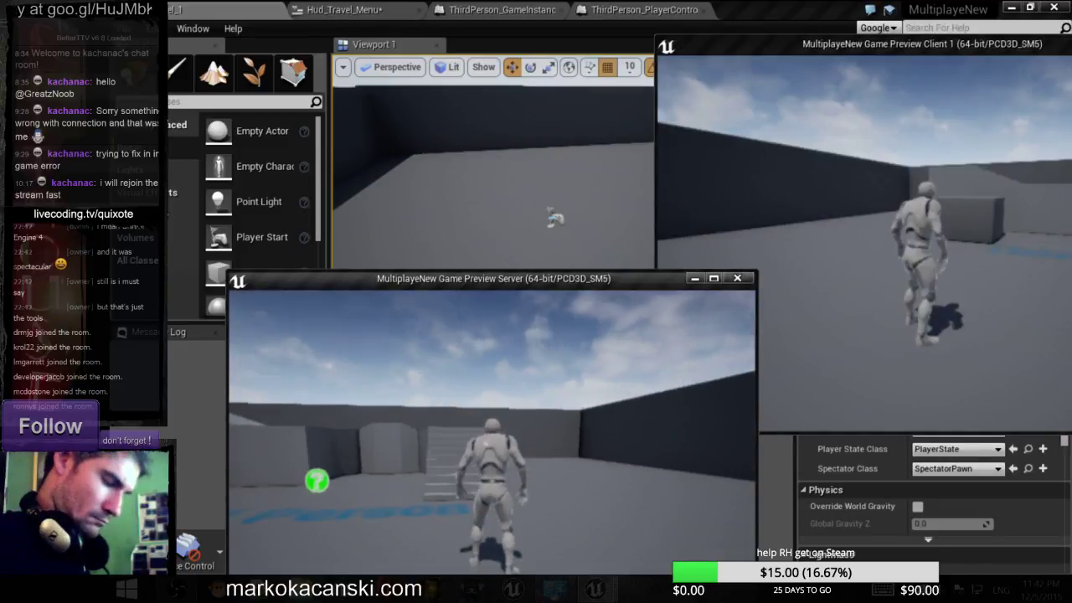
- Host a lobby twice from the server's game menu, then bring the main editor forward
{"action": "left_click", "coordinate": [300, 394]}
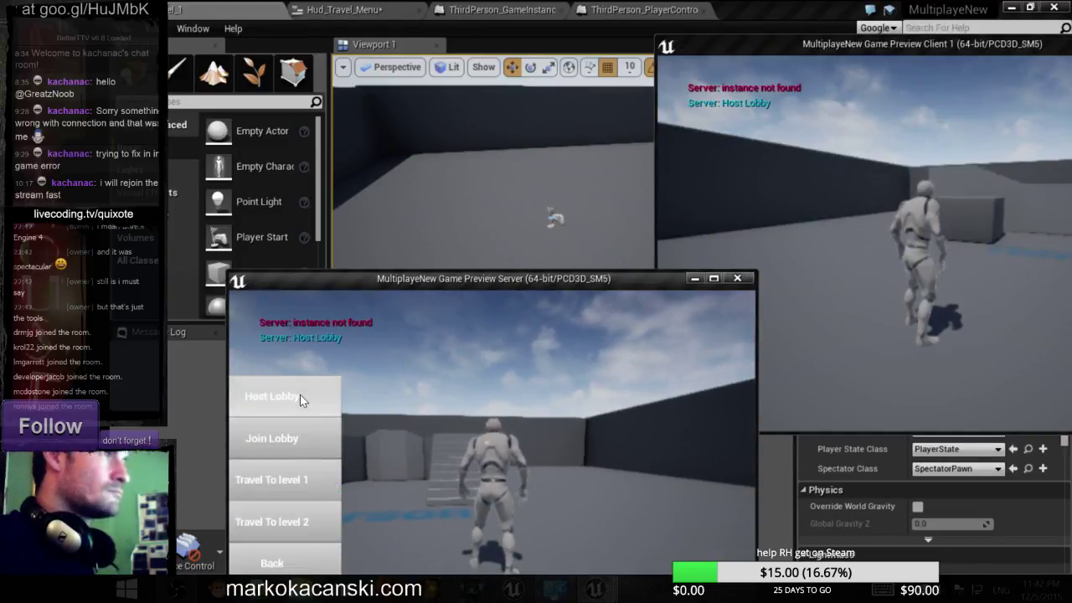
{"action": "left_click", "coordinate": [300, 395]}
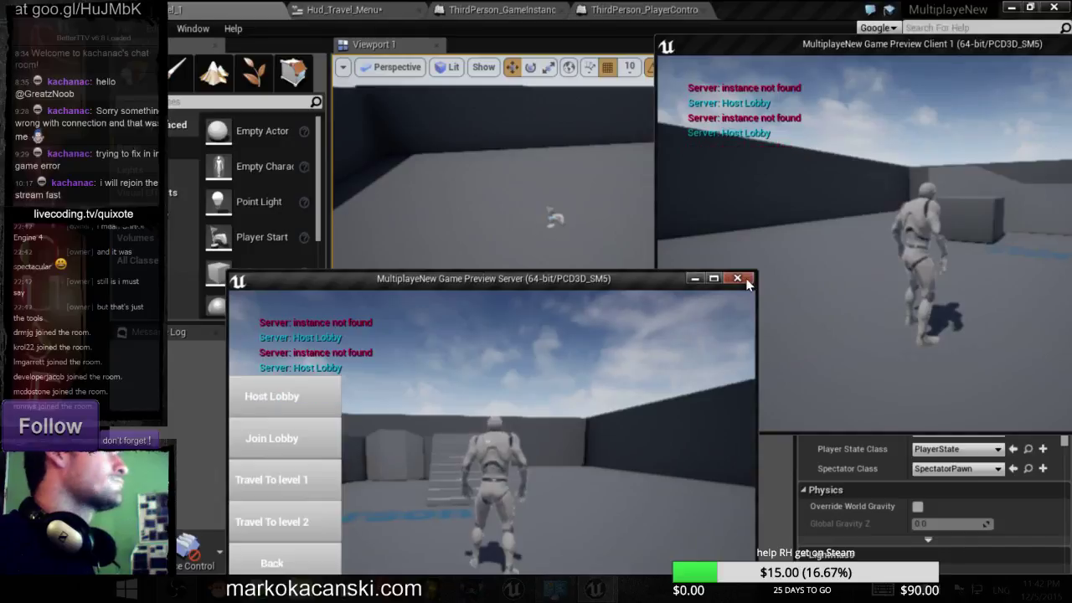
{"action": "left_click", "coordinate": [694, 8]}
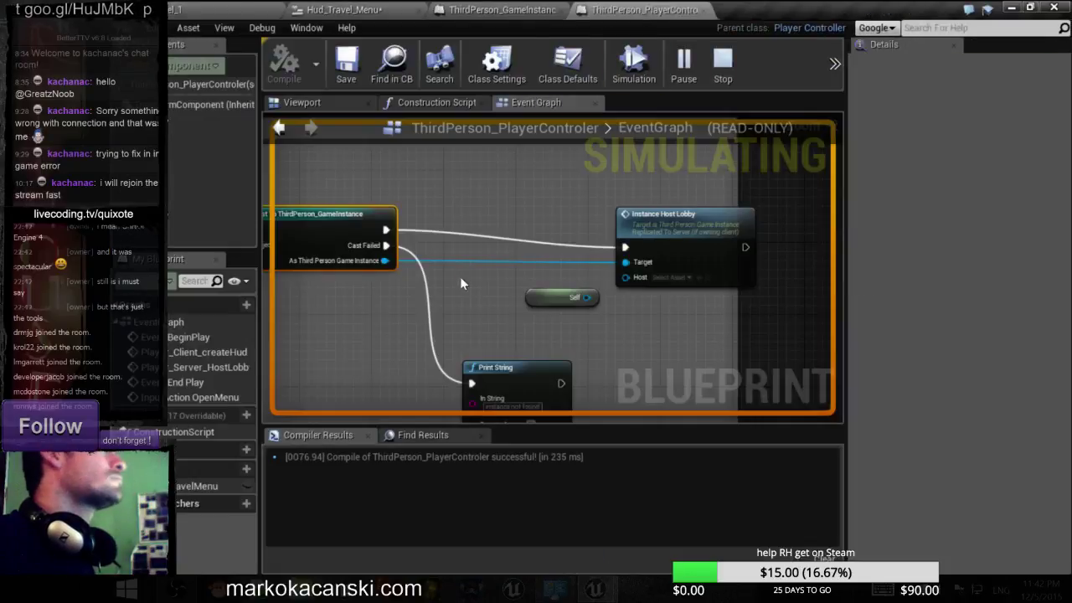
- Stop the play session and switch to the ThirdPerson_GameInstance event graph
{"action": "left_click", "coordinate": [723, 65]}
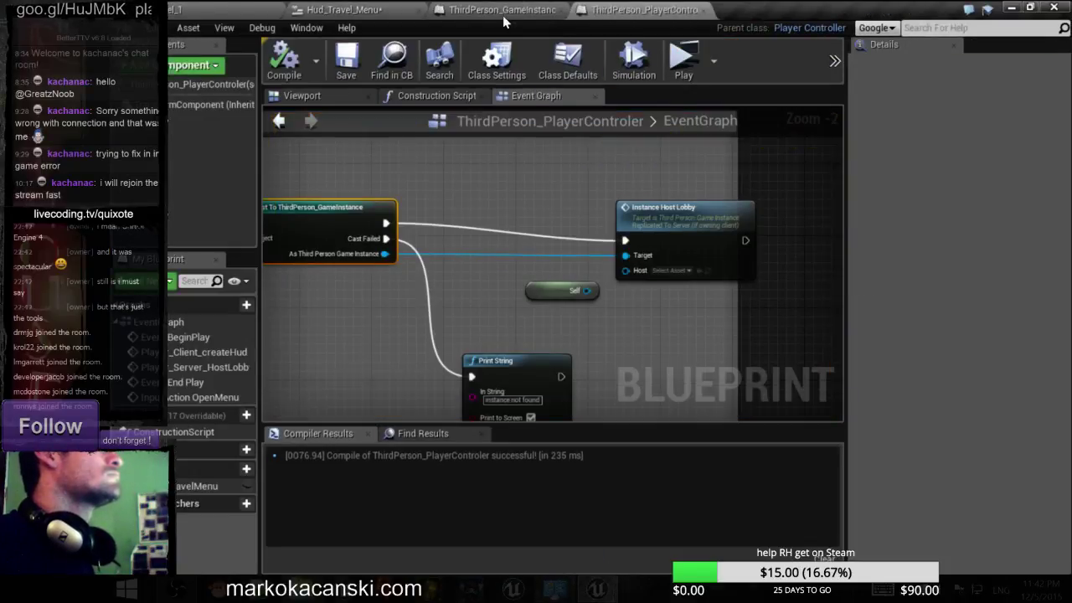
{"action": "left_click", "coordinate": [502, 10]}
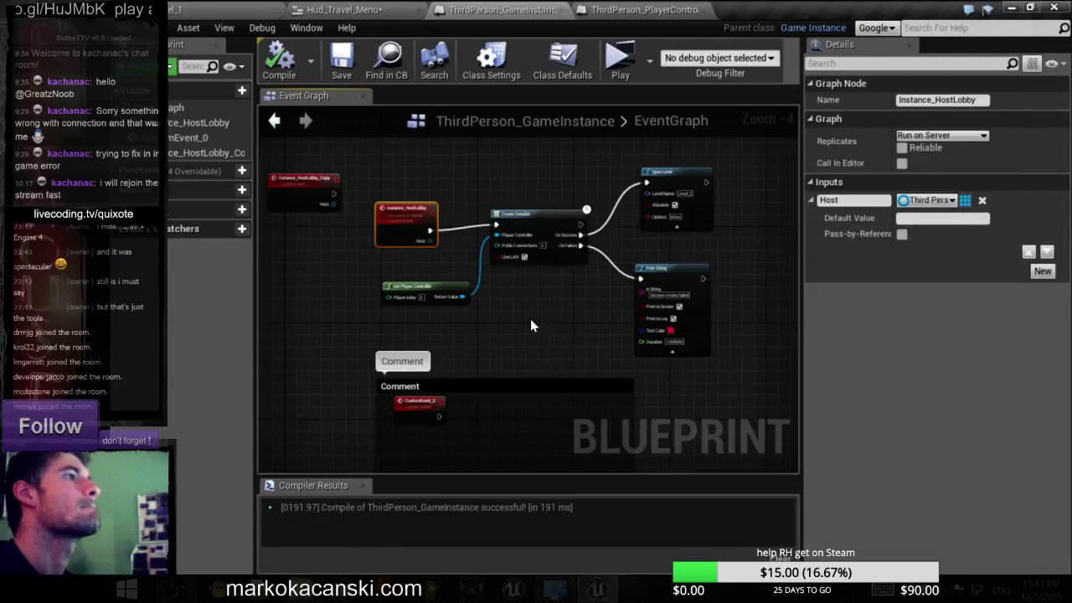
- Try linking Host into Create Session, keeping Get Player Controller's Return Value on Player Controller
{"action": "right_click_drag", "start_coordinate": [491, 291], "coordinate": [491, 312]}
{"action": "scroll", "coordinate": [432, 261], "scroll_direction": "up", "scroll_amount": 4}
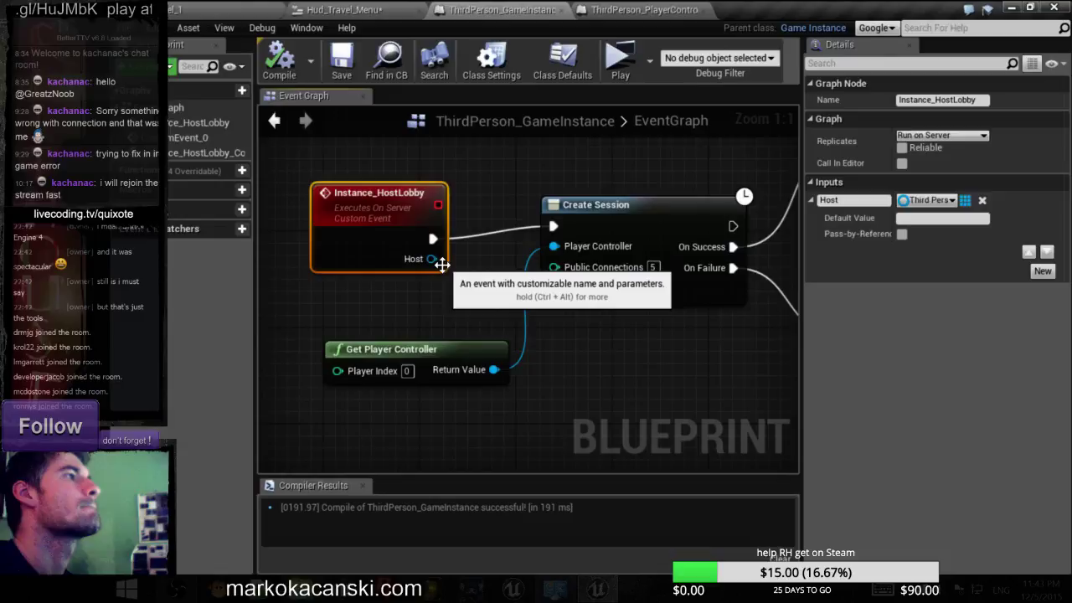
{"action": "mouse_move", "coordinate": [432, 260]}
{"action": "left_mouse_down"}
{"action": "mouse_move", "coordinate": [550, 251]}
{"action": "mouse_move", "coordinate": [436, 280]}
{"action": "mouse_move", "coordinate": [502, 284]}
{"action": "left_mouse_up"}
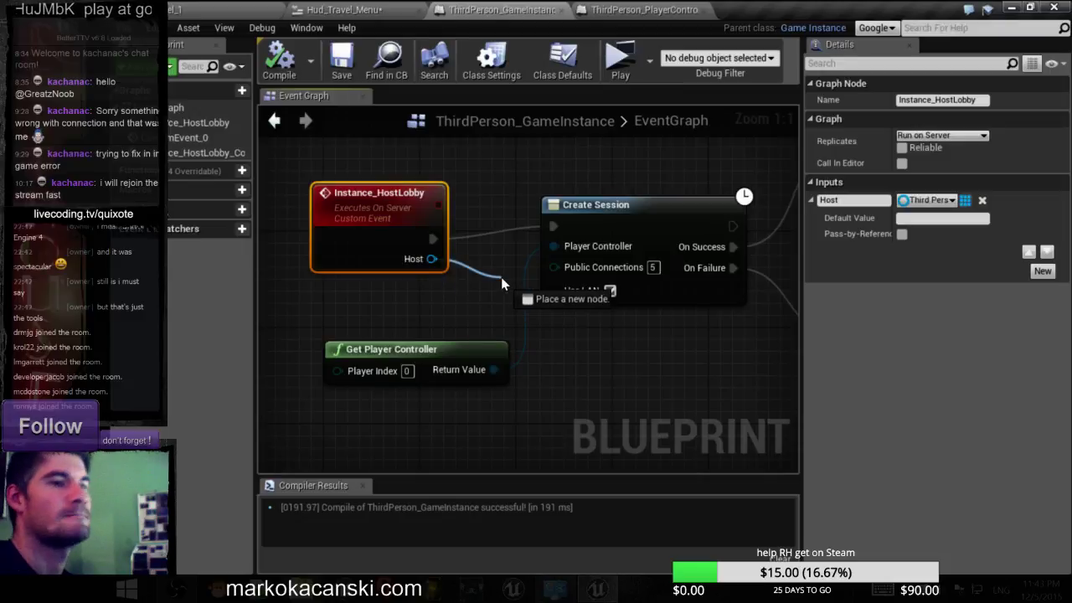
{"action": "mouse_move", "coordinate": [503, 285]}
{"action": "left_mouse_down"}
{"action": "mouse_move", "coordinate": [541, 266]}
{"action": "mouse_move", "coordinate": [478, 291]}
{"action": "left_mouse_up"}
{"action": "left_click", "coordinate": [441, 315]}
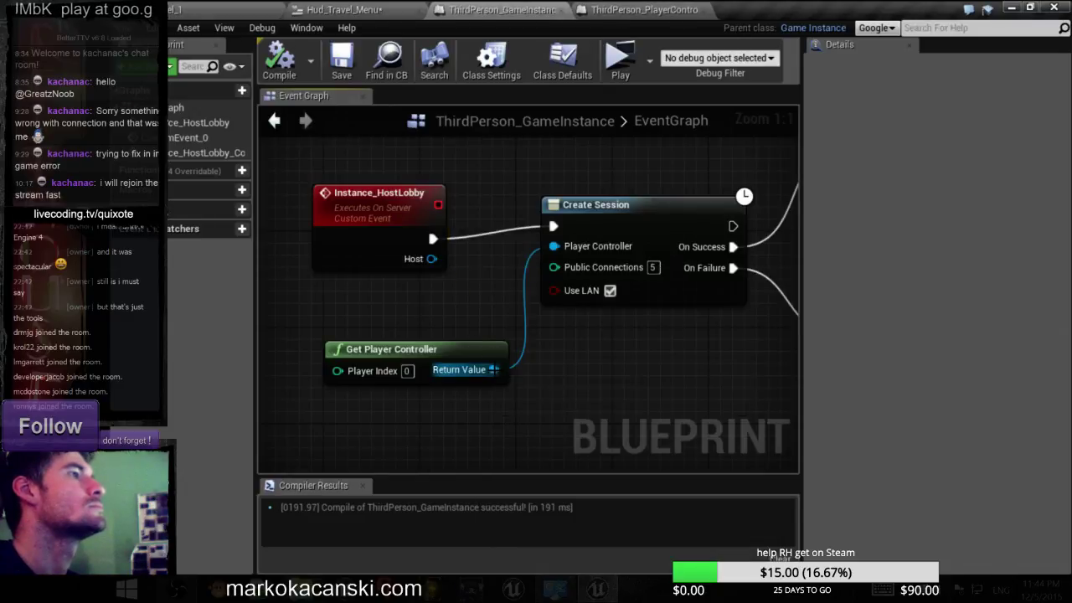
{"action": "left_click_drag", "start_coordinate": [494, 370], "coordinate": [498, 290]}
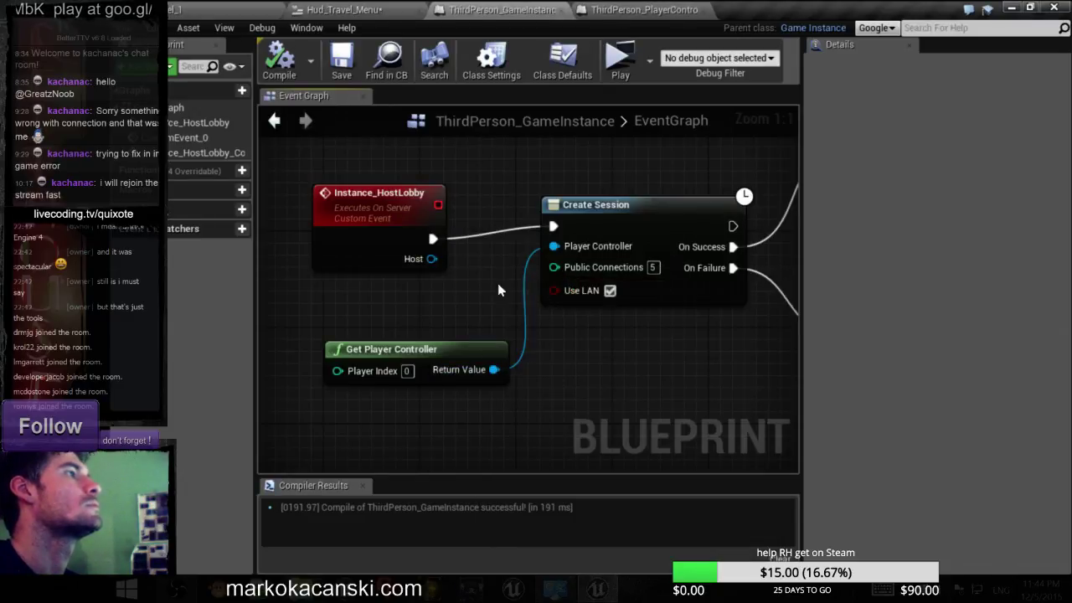
{"action": "left_click", "coordinate": [554, 246], "text": "alt"}
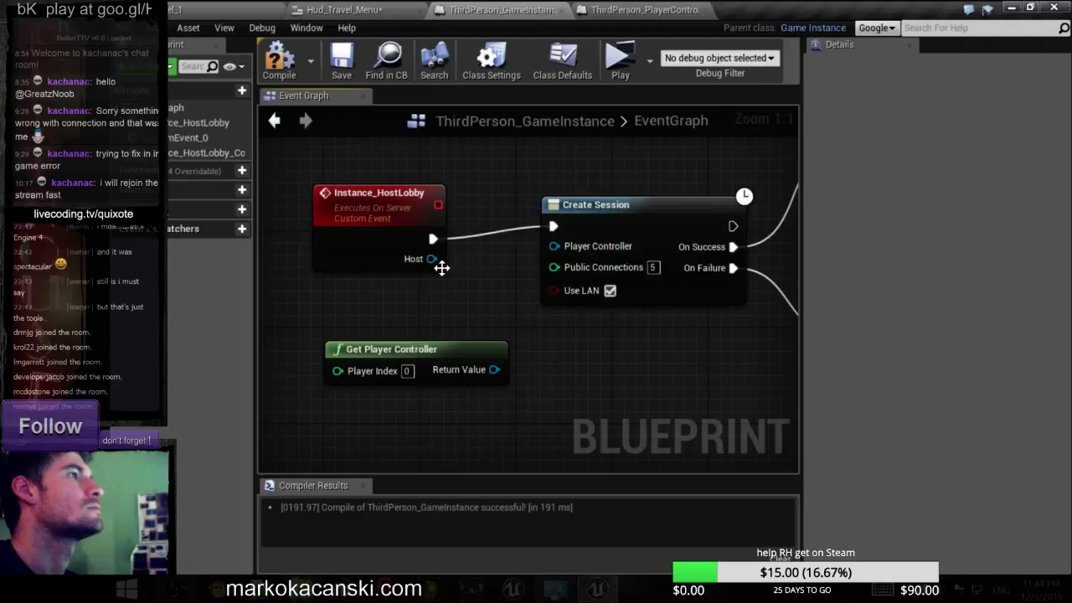
{"action": "left_click_drag", "start_coordinate": [432, 260], "coordinate": [557, 266]}
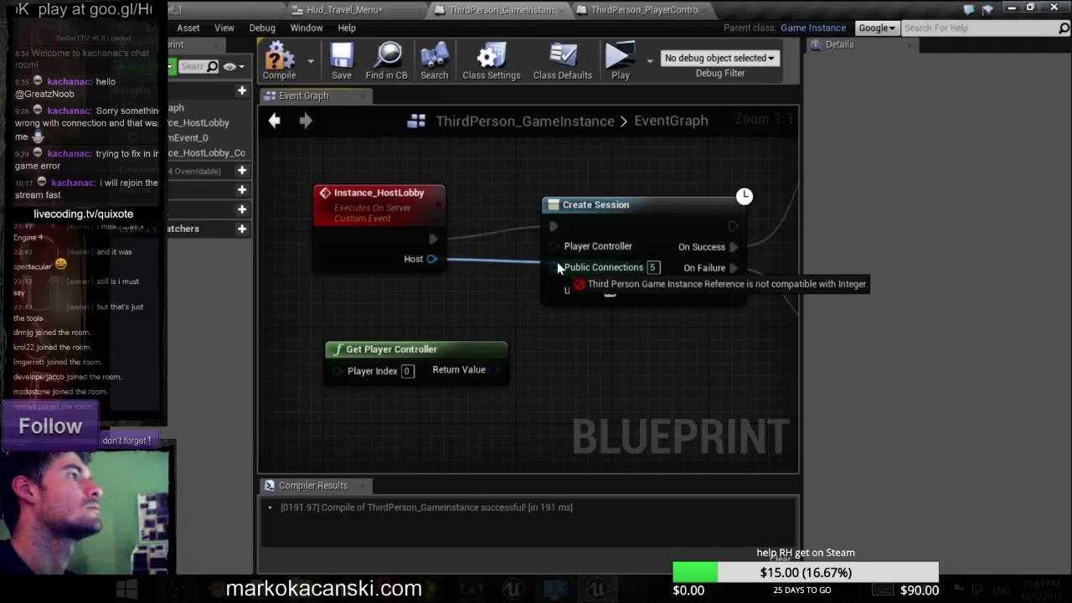
{"action": "mouse_move", "coordinate": [494, 369]}
{"action": "left_mouse_down"}
{"action": "mouse_move", "coordinate": [536, 253]}
{"action": "mouse_move", "coordinate": [554, 246]}
{"action": "left_mouse_up"}
- Feed the HostLobby copy event's Host output into Create Session's Player Controller
{"action": "scroll", "coordinate": [480, 279], "scroll_direction": "down", "scroll_amount": 3}
{"action": "scroll", "coordinate": [480, 279], "scroll_direction": "down", "scroll_amount": 2}
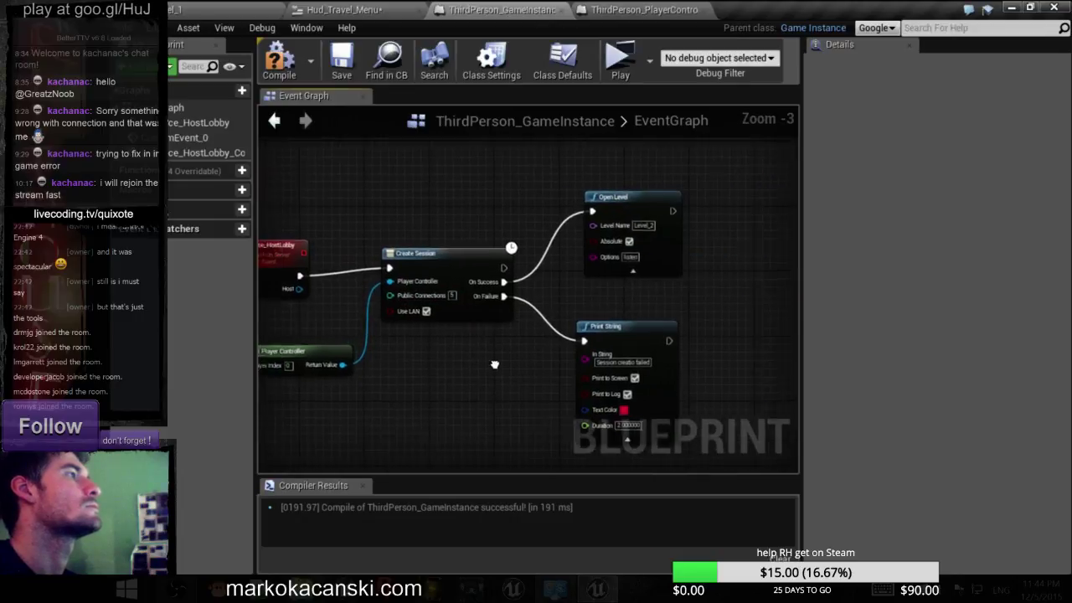
{"action": "scroll", "coordinate": [480, 280], "scroll_direction": "down", "scroll_amount": 1}
{"action": "scroll", "coordinate": [480, 280], "scroll_direction": "up", "scroll_amount": 5}
{"action": "right_click_drag", "start_coordinate": [482, 306], "coordinate": [612, 348]}
{"action": "scroll", "coordinate": [524, 312], "scroll_direction": "down", "scroll_amount": 2}
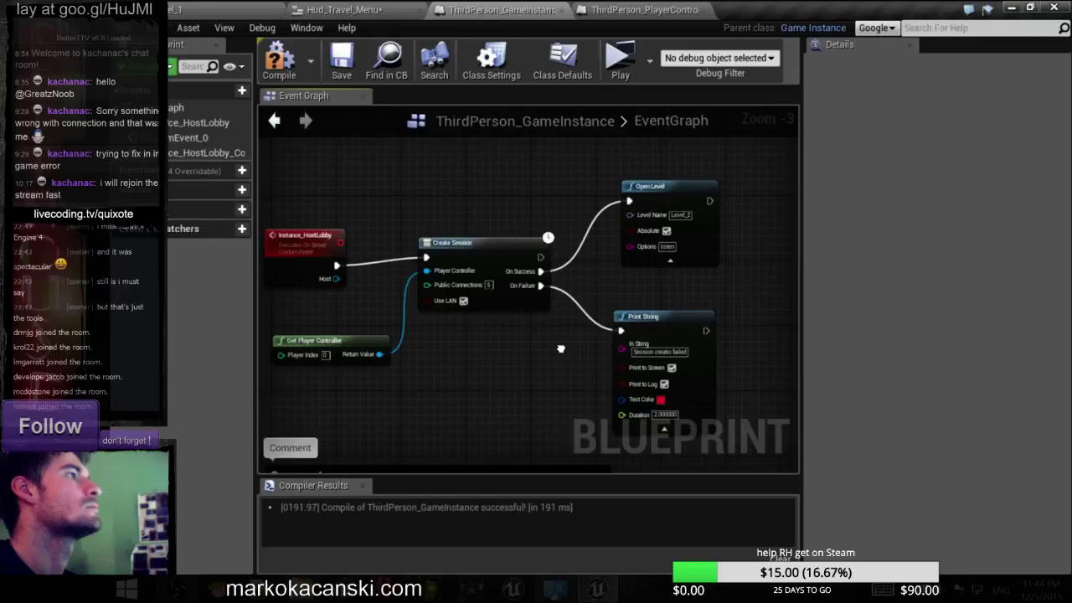
{"action": "scroll", "coordinate": [541, 317], "scroll_direction": "up", "scroll_amount": 2}
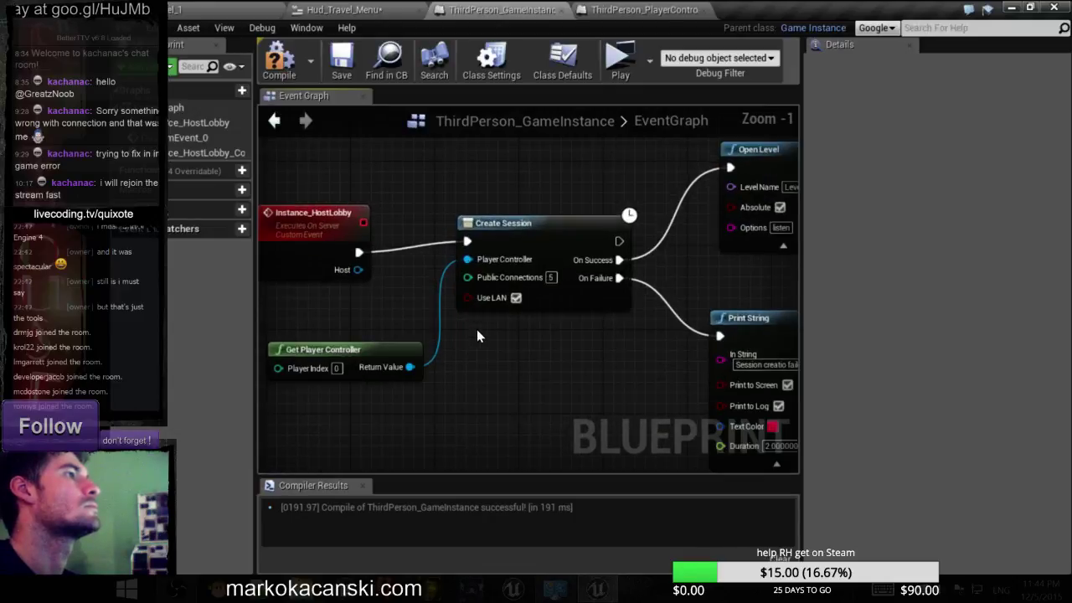
{"action": "right_click_drag", "start_coordinate": [478, 335], "coordinate": [613, 330]}
{"action": "mouse_move", "coordinate": [488, 266]}
{"action": "left_mouse_down"}
{"action": "mouse_move", "coordinate": [512, 302]}
{"action": "mouse_move", "coordinate": [492, 298]}
{"action": "left_mouse_up"}
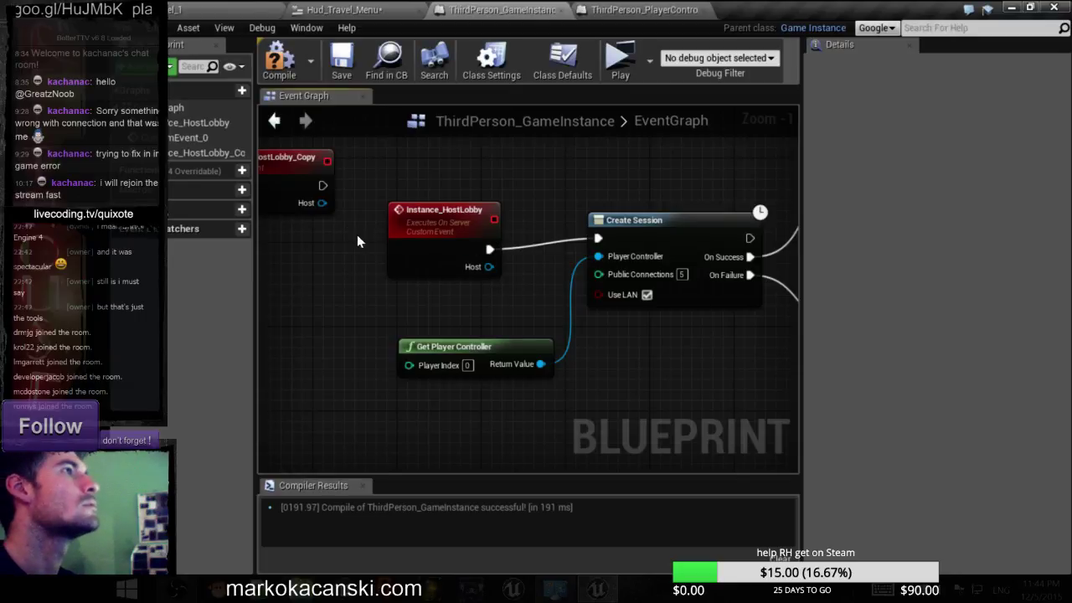
{"action": "left_click_drag", "start_coordinate": [321, 204], "coordinate": [598, 256]}
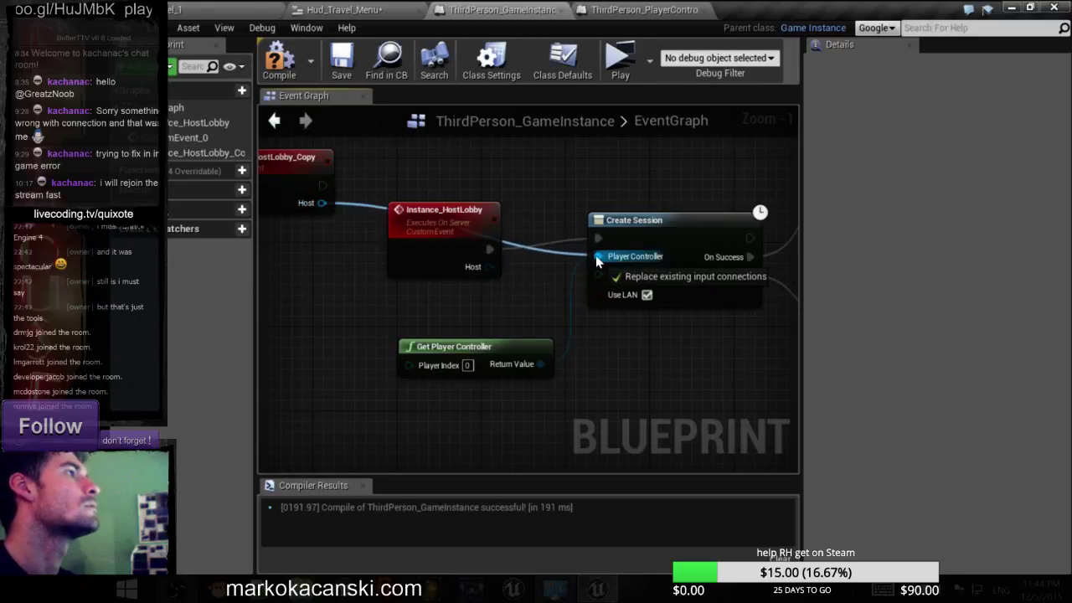
- Run Create Session from the copy event and break Instance_HostLobby's link to it
{"action": "left_click_drag", "start_coordinate": [450, 229], "coordinate": [472, 155]}
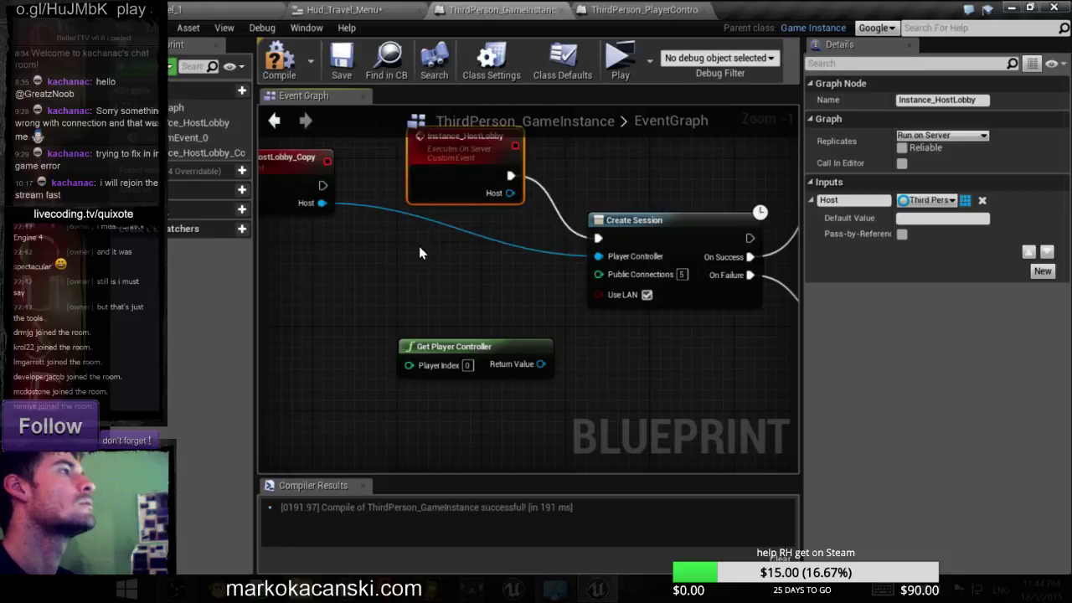
{"action": "right_click_drag", "start_coordinate": [381, 226], "coordinate": [389, 278]}
{"action": "left_click_drag", "start_coordinate": [331, 239], "coordinate": [609, 293]}
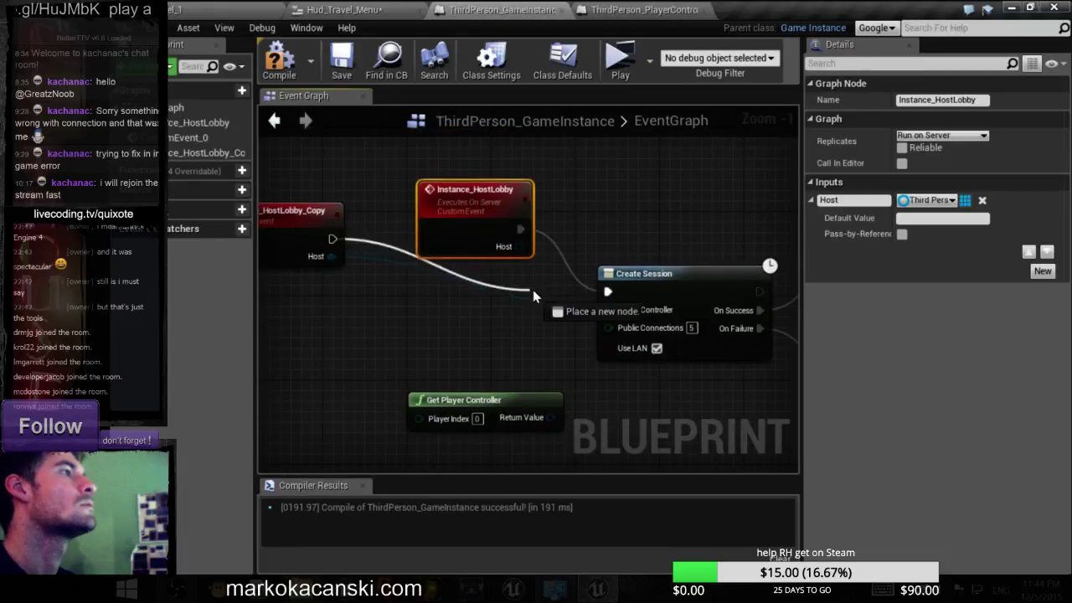
{"action": "left_click", "coordinate": [520, 228], "text": "alt"}
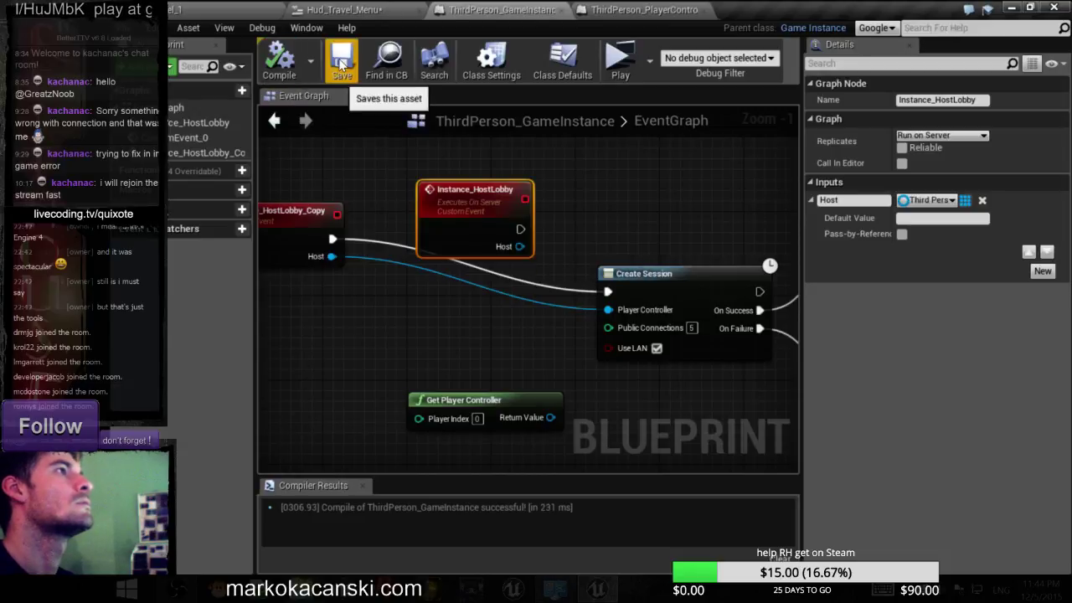
{"action": "left_click", "coordinate": [214, 9]}
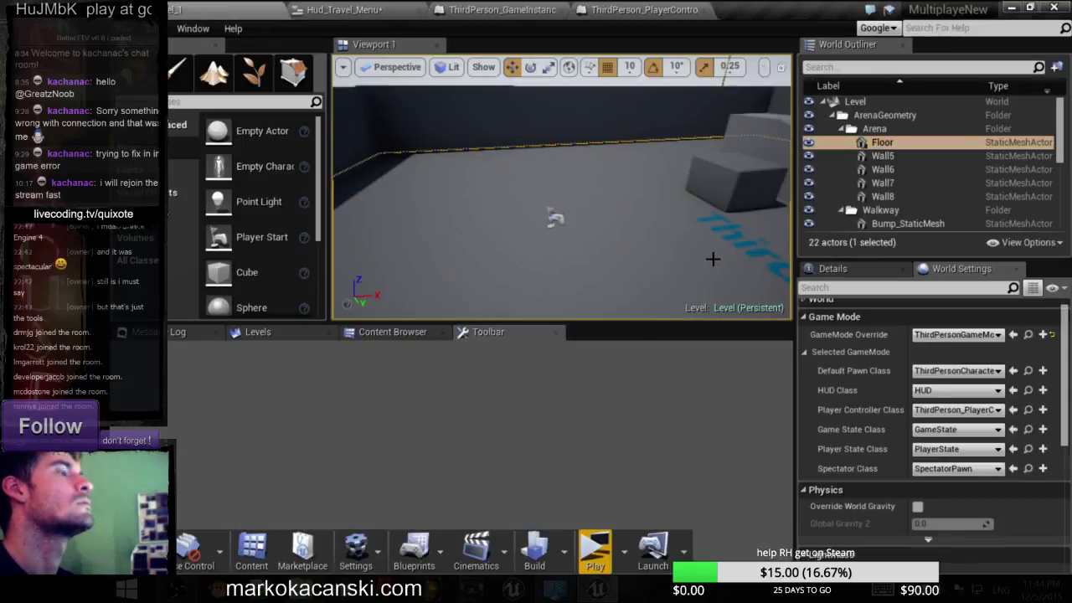
- Launch the multiplayer test, open the server's menu with M, host a lobby twice, then stop
{"action": "left_click", "coordinate": [596, 548]}
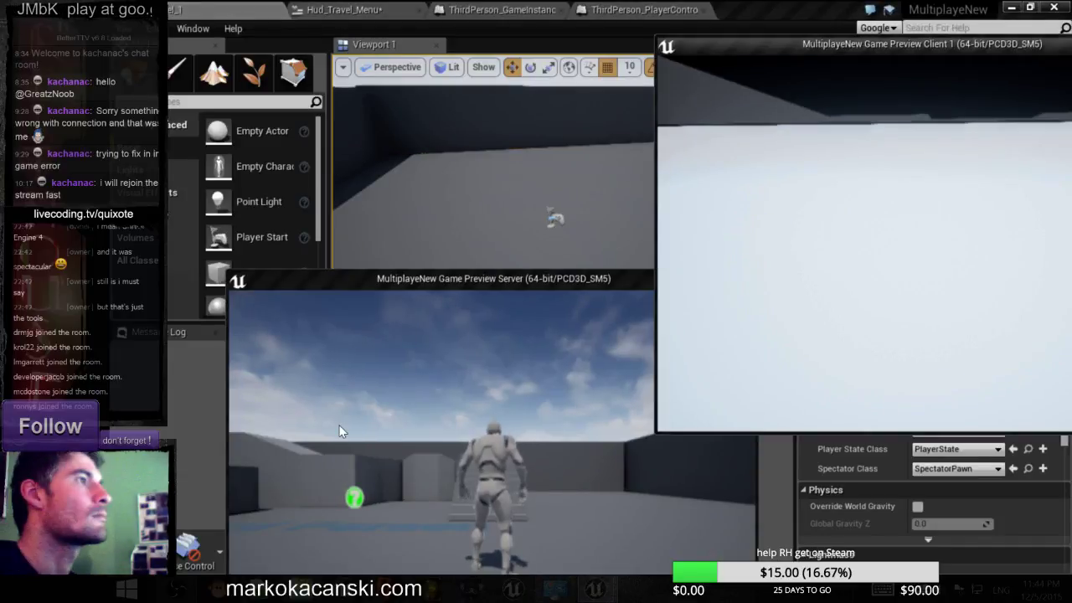
{"action": "left_click", "coordinate": [339, 432]}
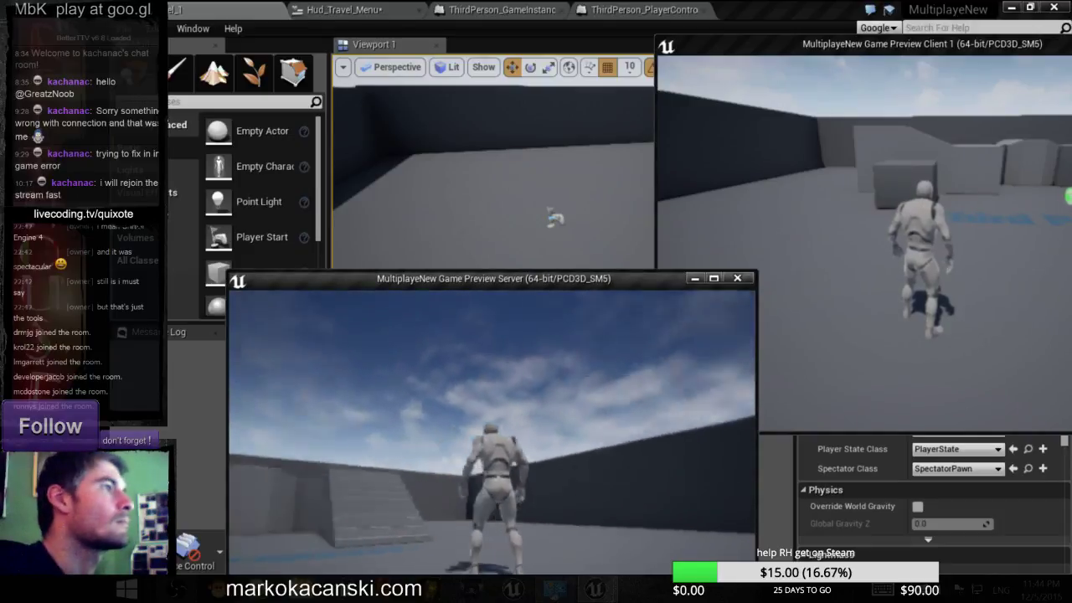
{"action": "key", "text": "m"}
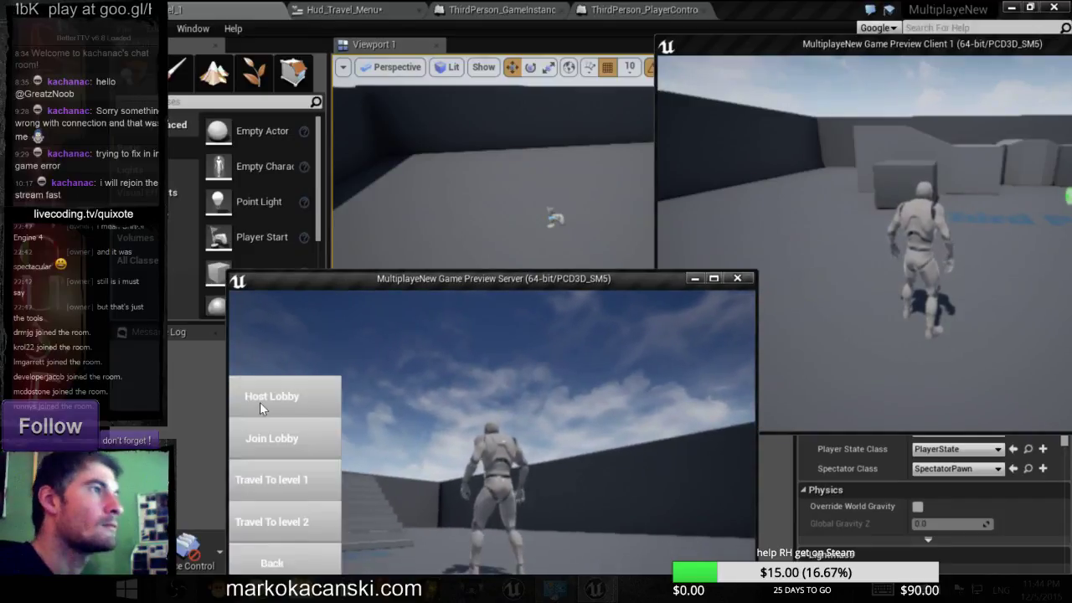
{"action": "left_click", "coordinate": [259, 403]}
{"action": "left_click", "coordinate": [260, 403]}
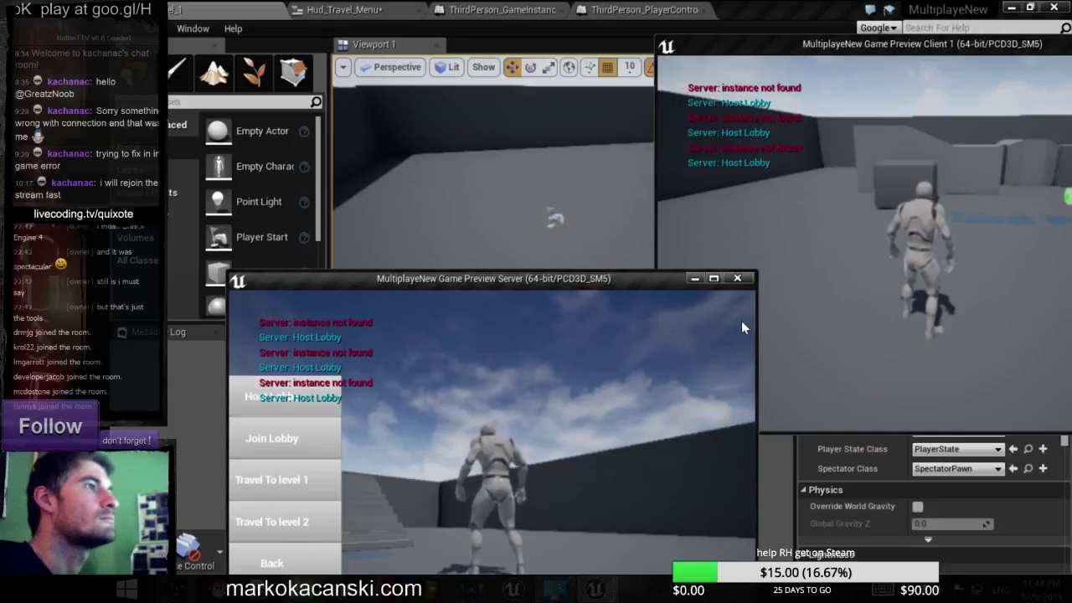
{"action": "left_click", "coordinate": [738, 278]}
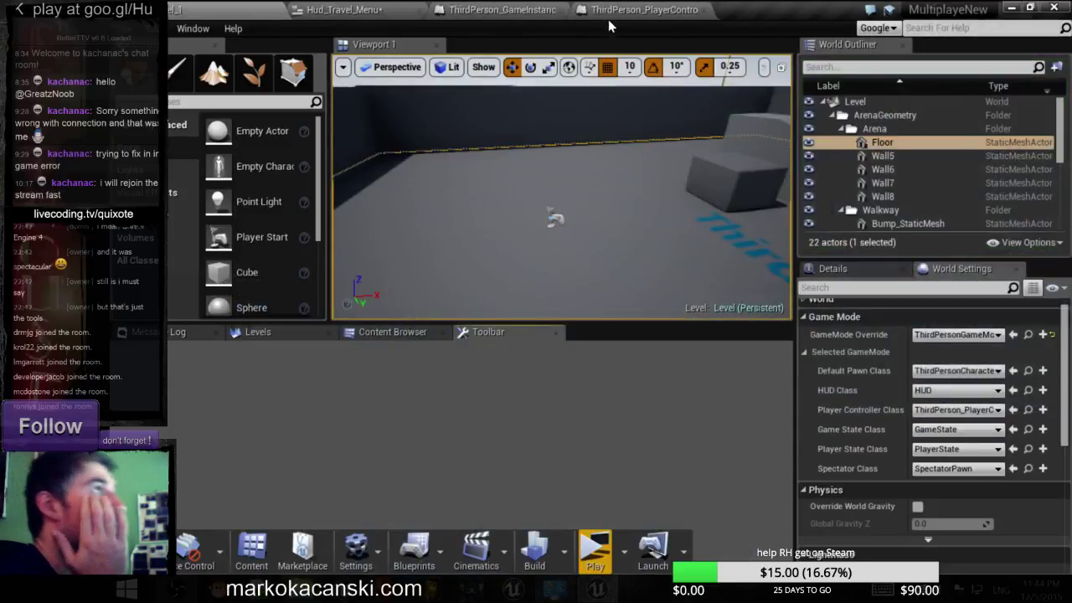
{"action": "left_click", "coordinate": [616, 10]}
- Reposition the Instance_HostLobby_Copy node and try linking Get Player Controller into Create Session
{"action": "left_click", "coordinate": [453, 9]}
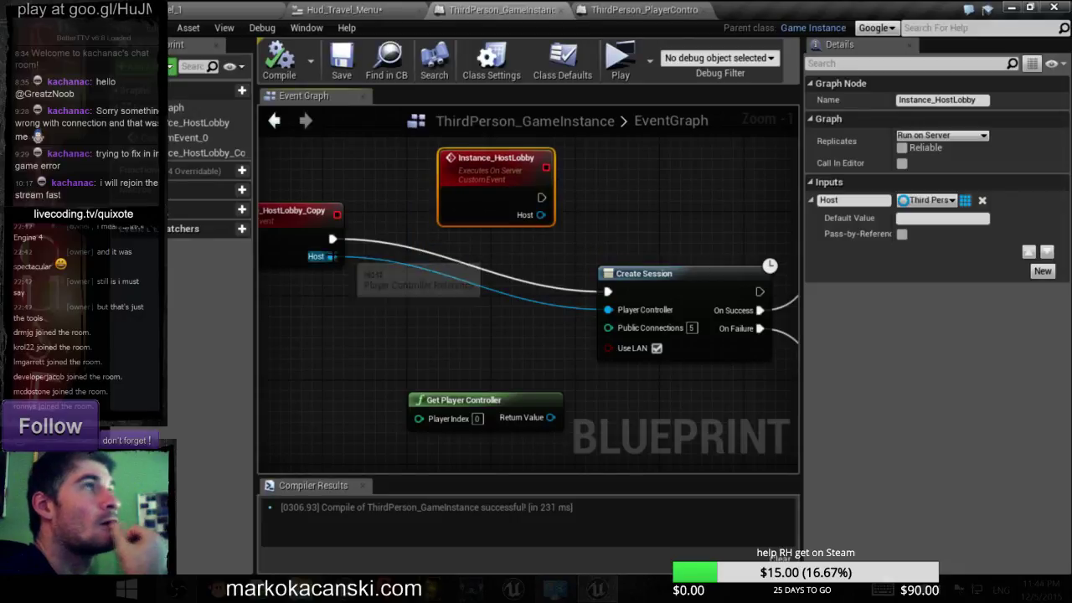
{"action": "left_click_drag", "start_coordinate": [288, 243], "coordinate": [362, 297]}
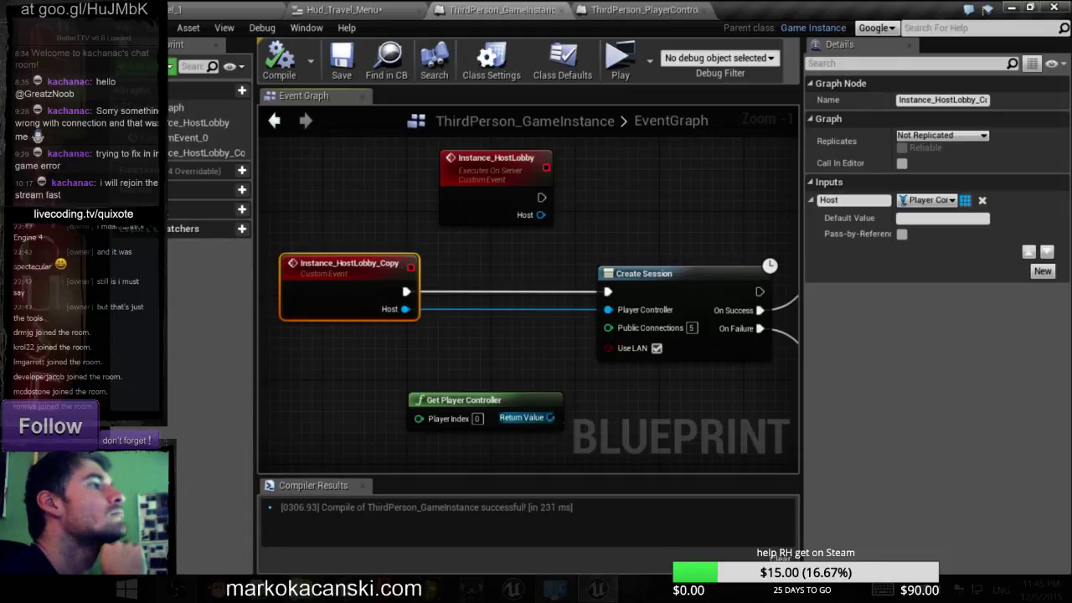
{"action": "left_click_drag", "start_coordinate": [550, 417], "coordinate": [611, 331]}
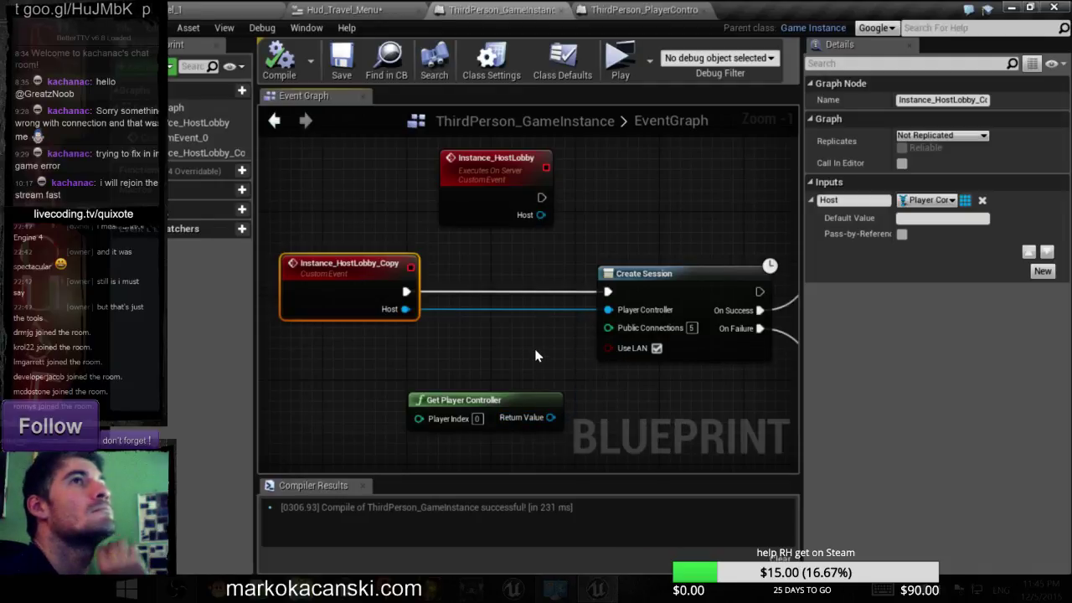
{"action": "scroll", "coordinate": [465, 341], "scroll_direction": "down", "scroll_amount": 1}
{"action": "right_click_drag", "start_coordinate": [464, 341], "coordinate": [474, 355]}
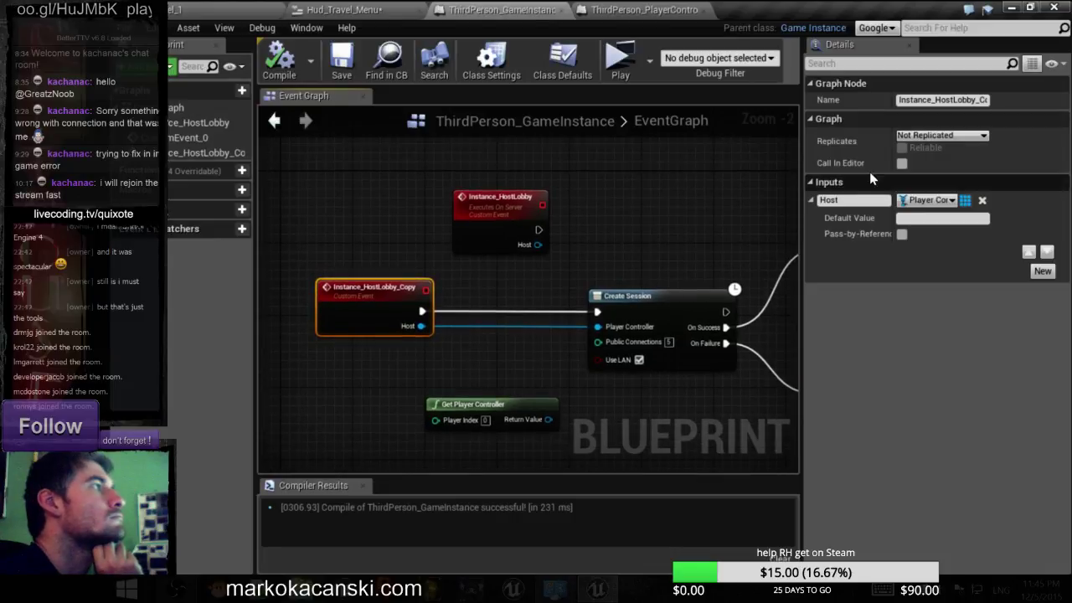
- Make the copy event's Host input a Third Person Player Controler reference, found via 'controler'
{"action": "left_click", "coordinate": [928, 202]}
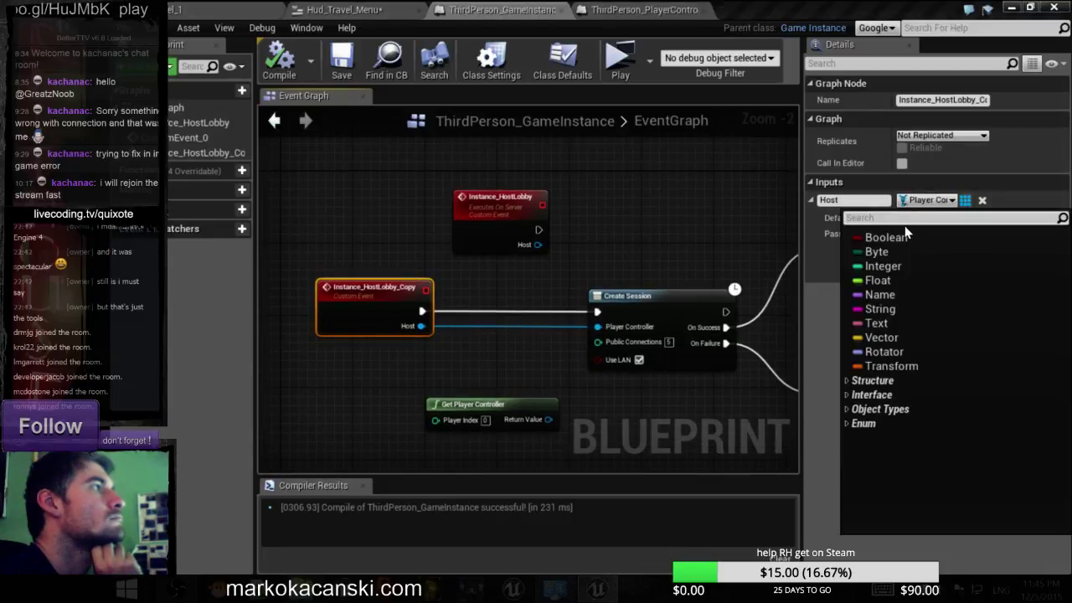
{"action": "left_click", "coordinate": [512, 209]}
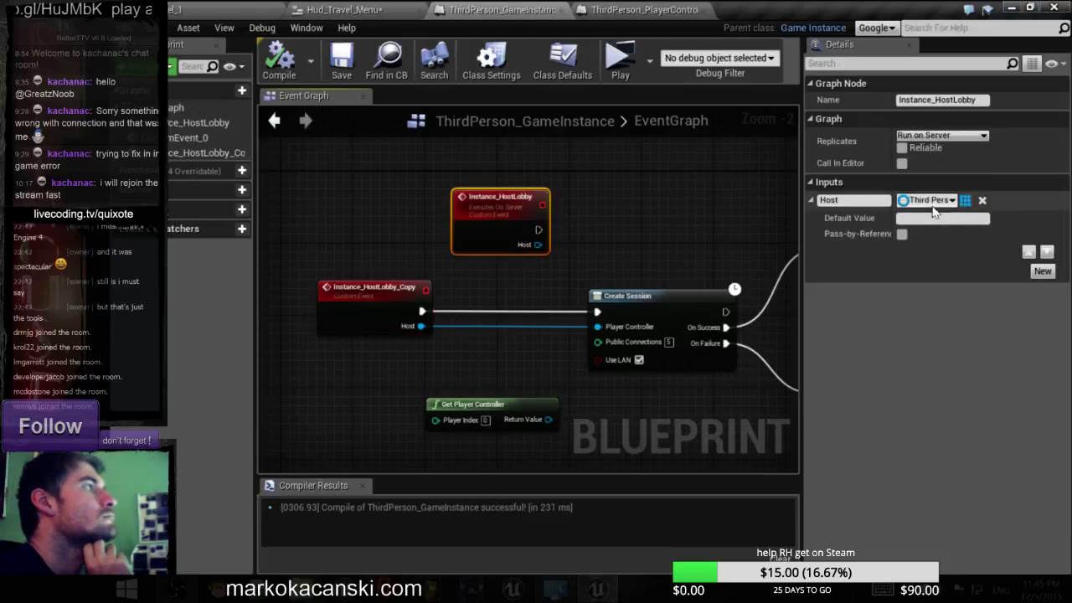
{"action": "left_click", "coordinate": [395, 313]}
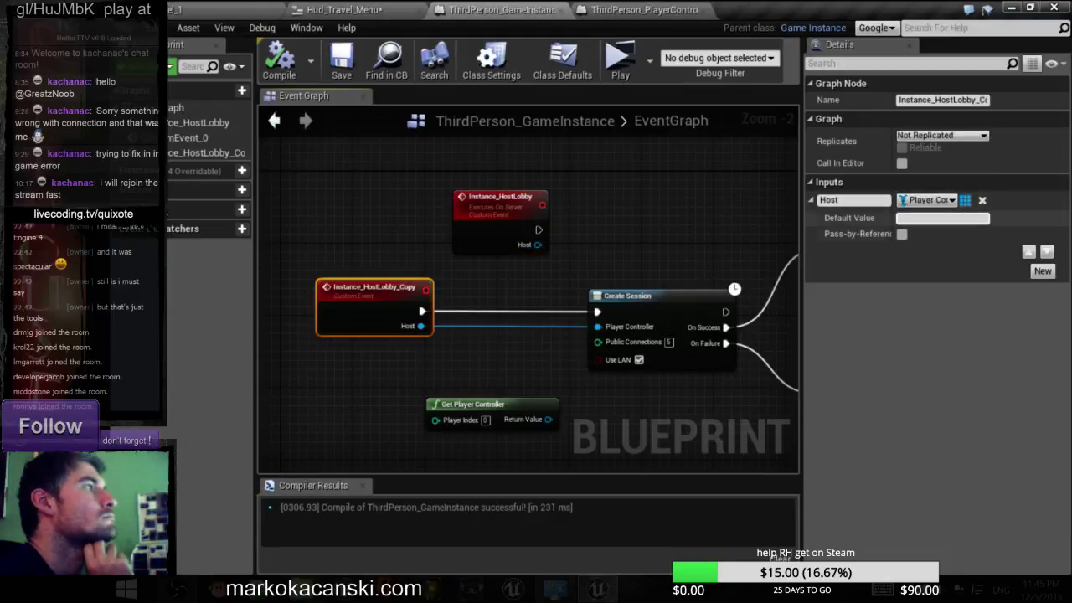
{"action": "left_click", "coordinate": [922, 202]}
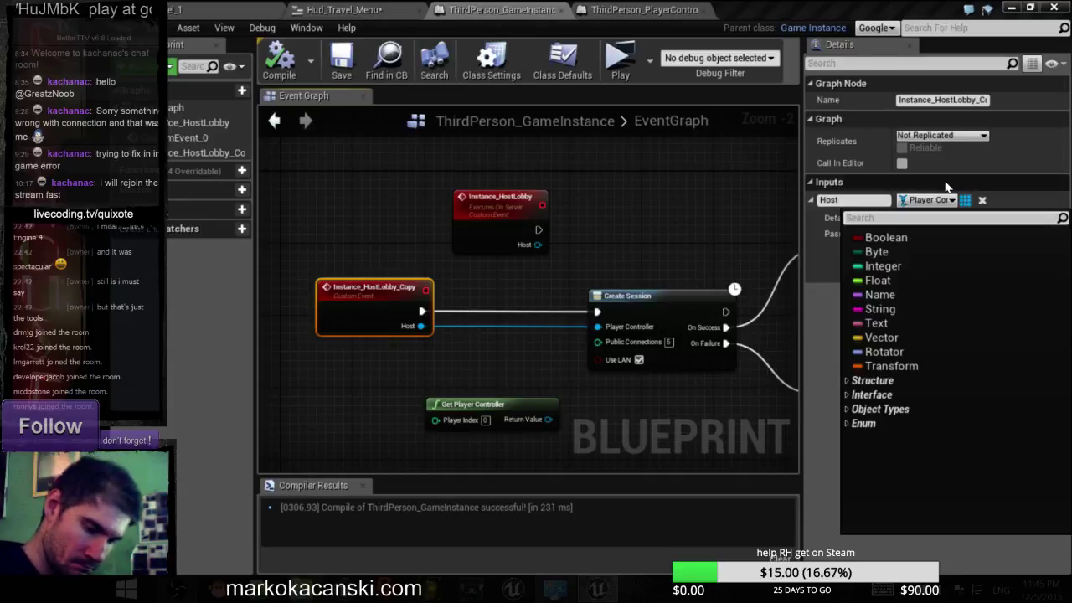
{"action": "type", "text": "controler"}
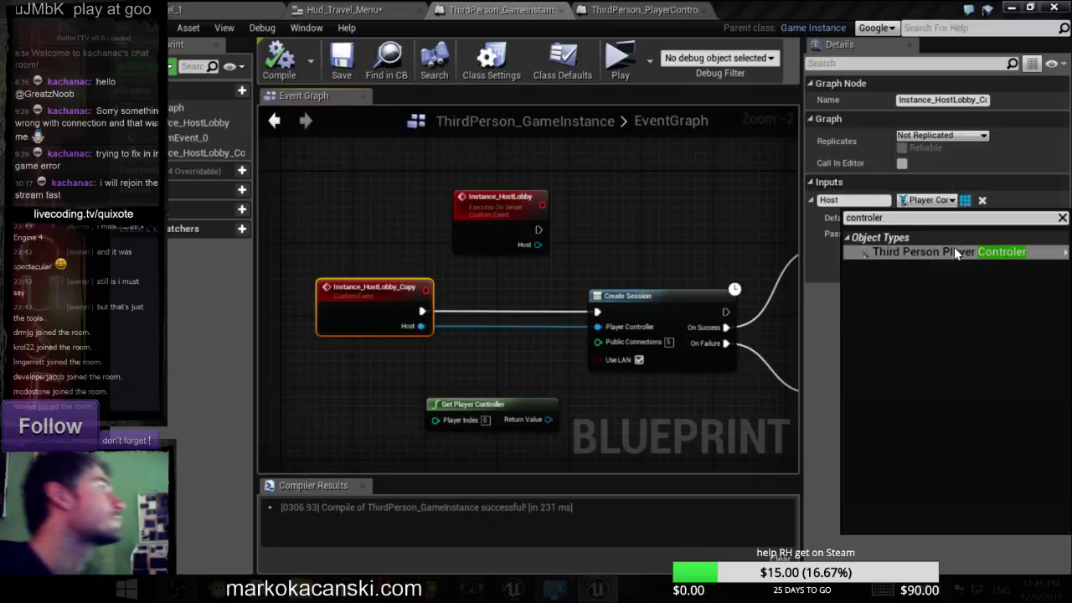
{"action": "mouse_move", "coordinate": [946, 252]}
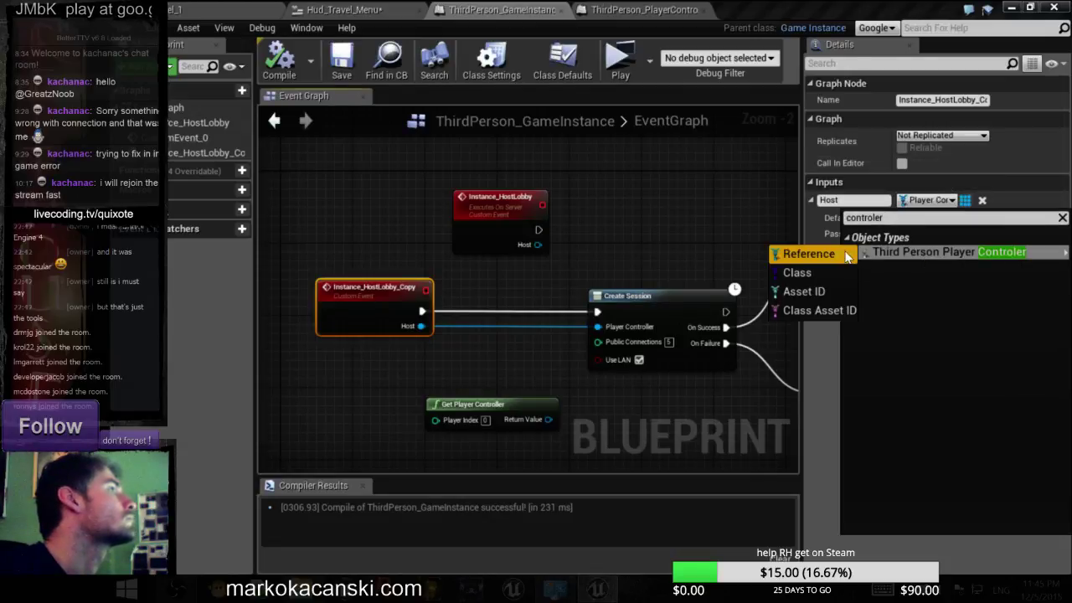
{"action": "left_click", "coordinate": [846, 254]}
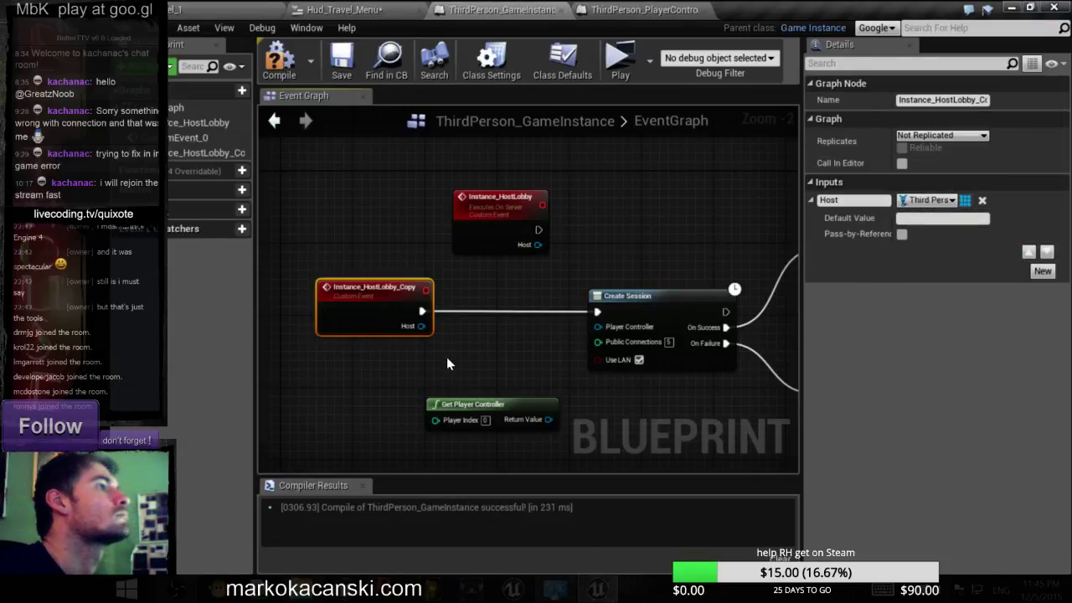
- Connect Host to Create Session's Player Controller and set the copy event to Run on Server
{"action": "mouse_move", "coordinate": [421, 326]}
{"action": "left_mouse_down"}
{"action": "mouse_move", "coordinate": [498, 335]}
{"action": "mouse_move", "coordinate": [606, 326]}
{"action": "left_mouse_up"}
{"action": "left_click", "coordinate": [501, 213]}
{"action": "left_click", "coordinate": [400, 304]}
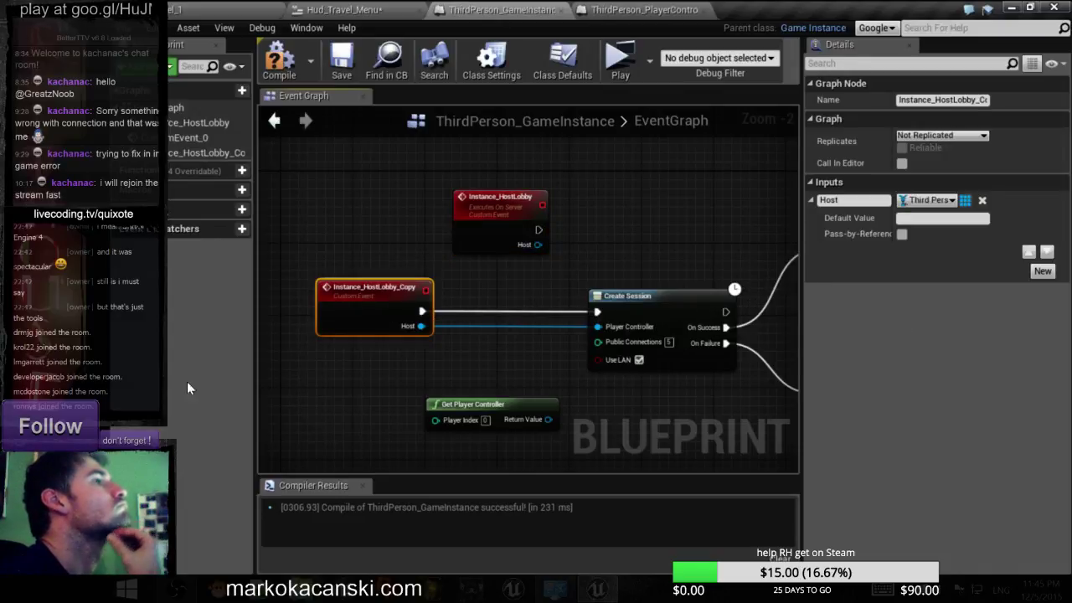
{"action": "left_click", "coordinate": [942, 135]}
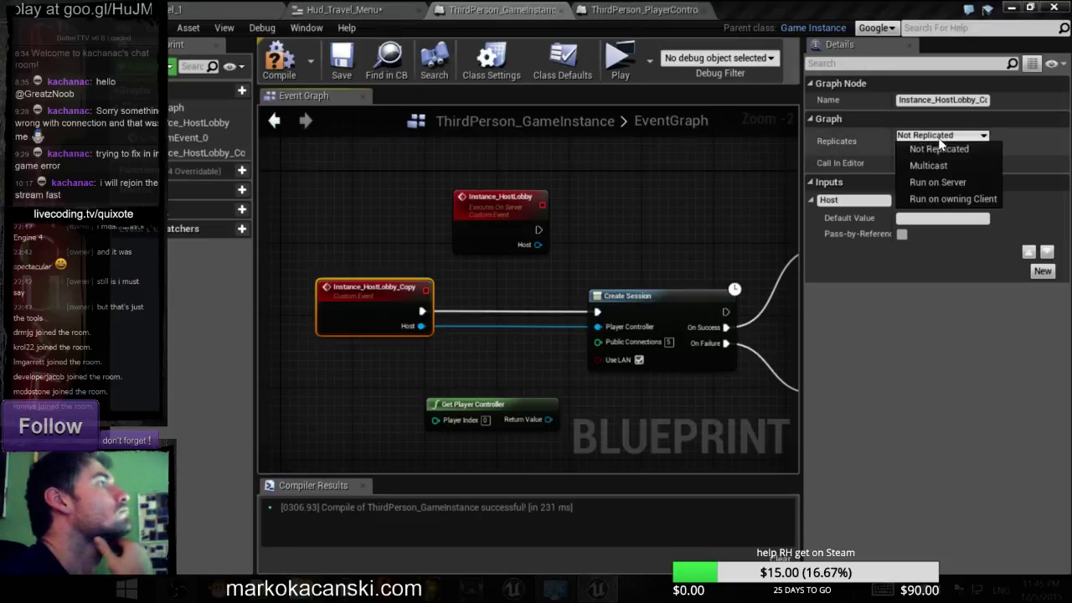
{"action": "left_click", "coordinate": [929, 165]}
{"action": "left_click", "coordinate": [942, 135]}
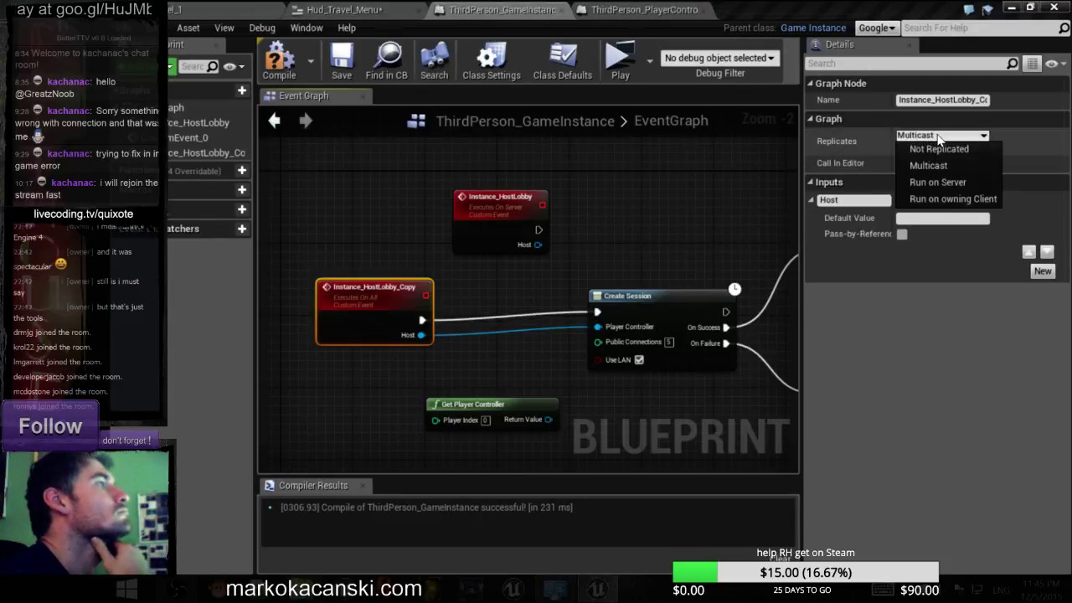
{"action": "left_click", "coordinate": [930, 181]}
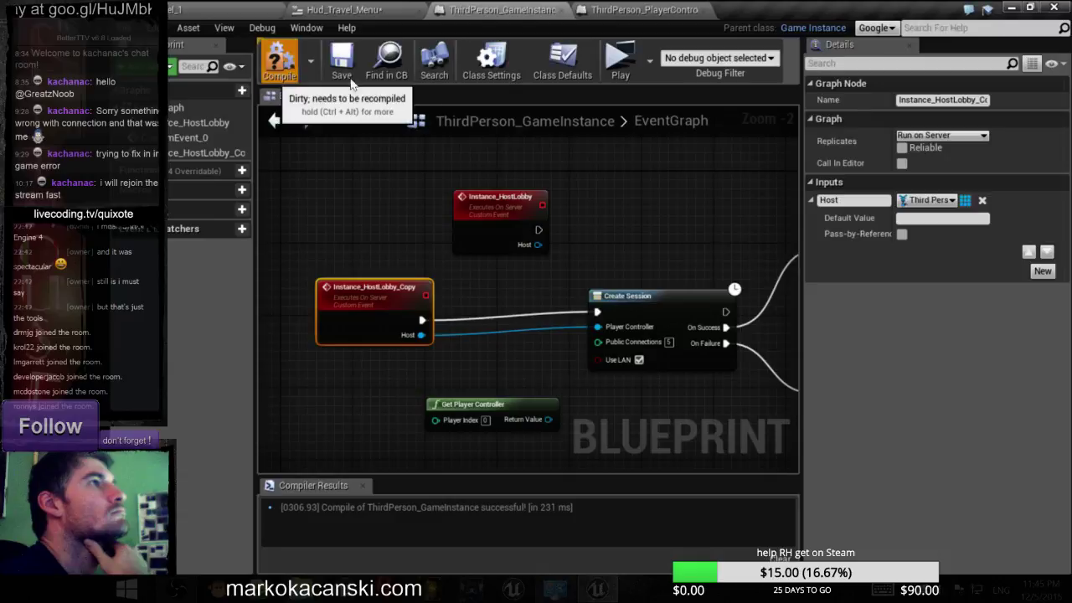
- Start the multiplayer preview from the level editor, host a lobby from the server, then close it
{"action": "left_click", "coordinate": [218, 9]}
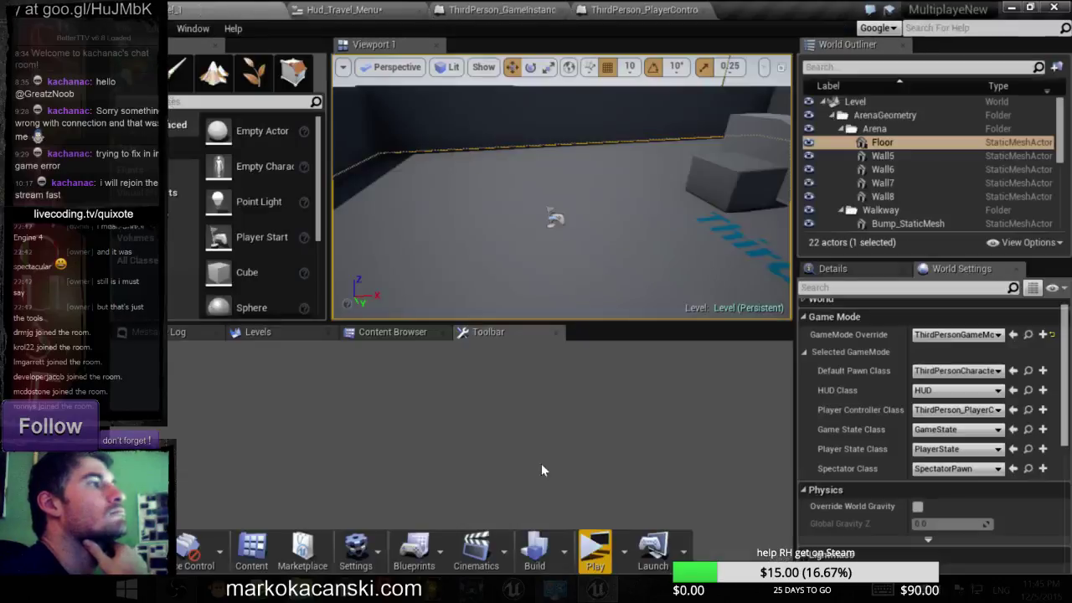
{"action": "left_click", "coordinate": [595, 549]}
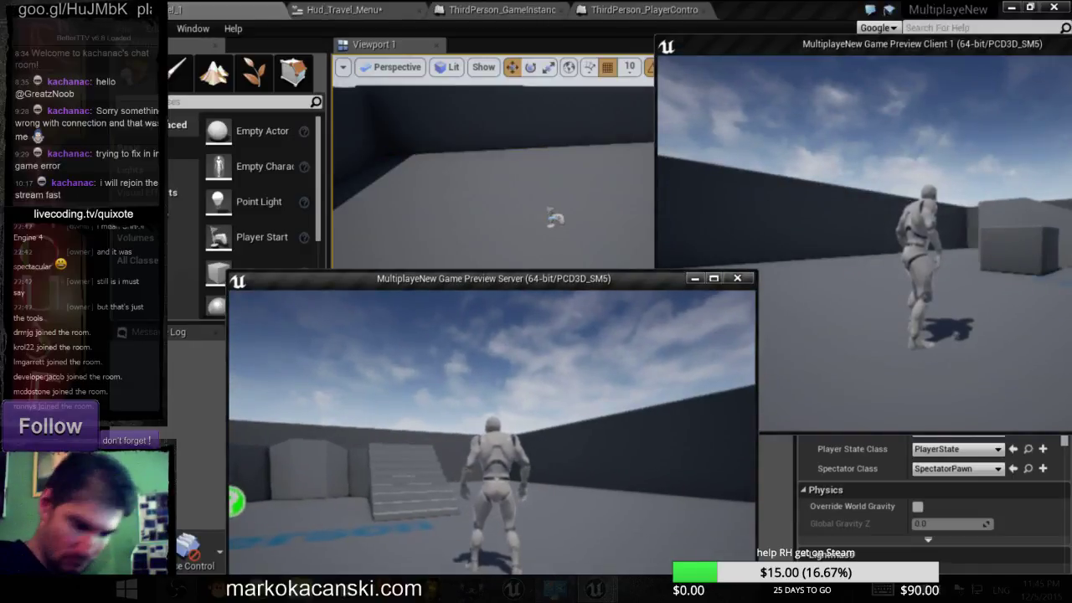
{"action": "left_click", "coordinate": [313, 397]}
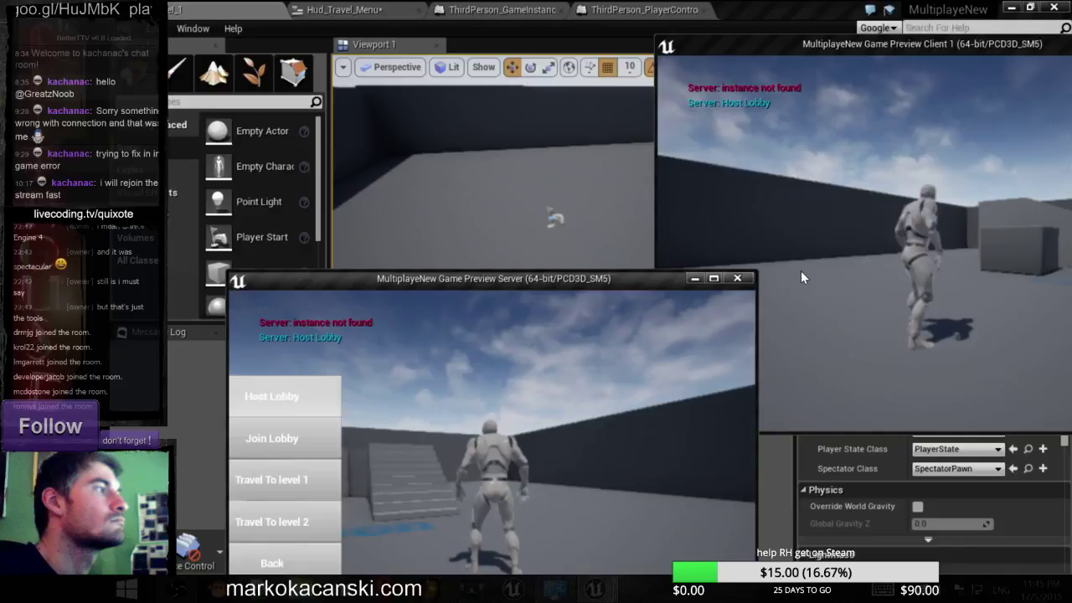
{"action": "left_click", "coordinate": [737, 278]}
- In the player controller graph, try wiring Self, then the cast output, into Host, and undo it
{"action": "left_click", "coordinate": [645, 9]}
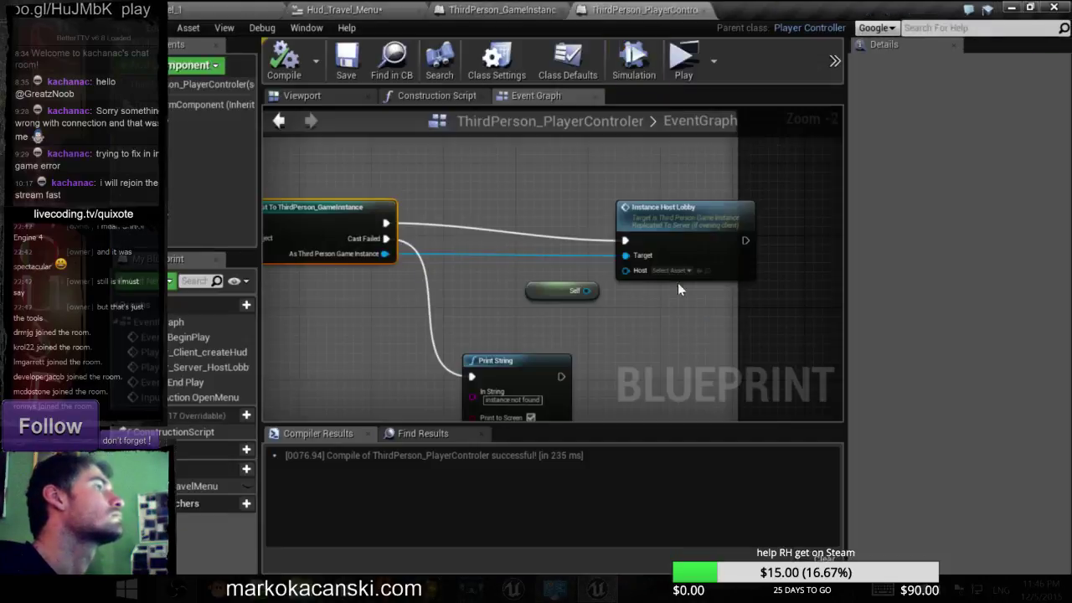
{"action": "scroll", "coordinate": [654, 238], "scroll_direction": "down", "scroll_amount": 4}
{"action": "scroll", "coordinate": [604, 262], "scroll_direction": "up", "scroll_amount": 3}
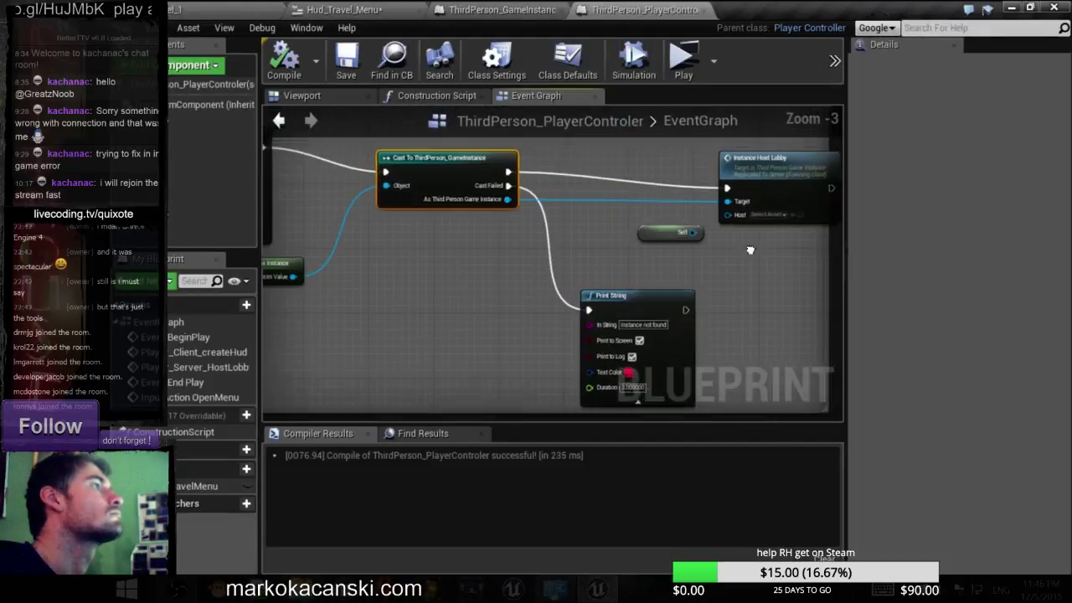
{"action": "scroll", "coordinate": [568, 285], "scroll_direction": "up", "scroll_amount": 1}
{"action": "scroll", "coordinate": [568, 285], "scroll_direction": "up", "scroll_amount": 2}
{"action": "left_click_drag", "start_coordinate": [573, 299], "coordinate": [623, 275]}
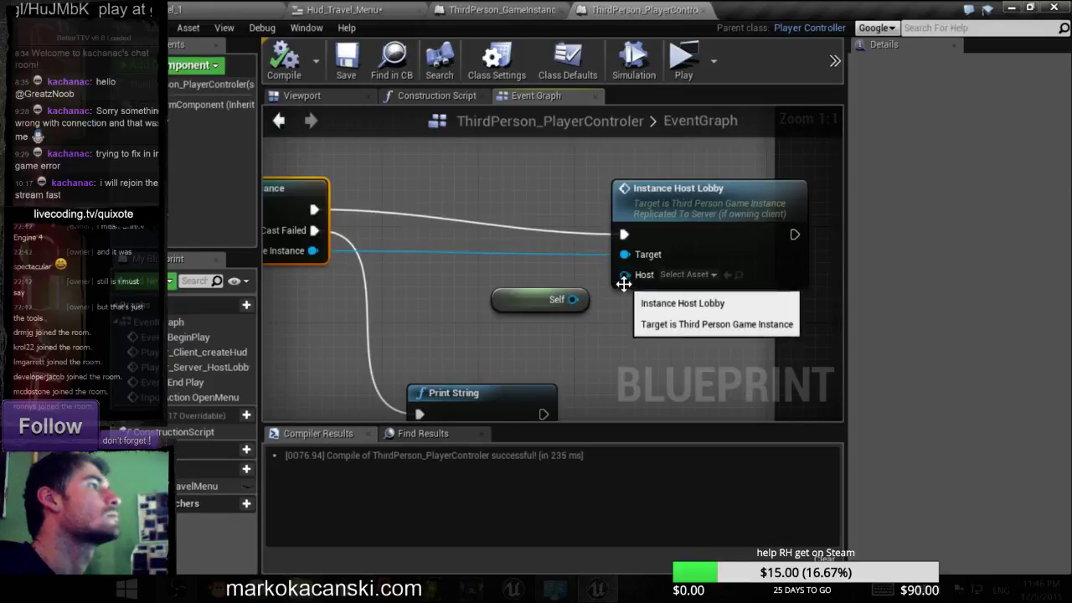
{"action": "scroll", "coordinate": [625, 277], "scroll_direction": "down", "scroll_amount": 2}
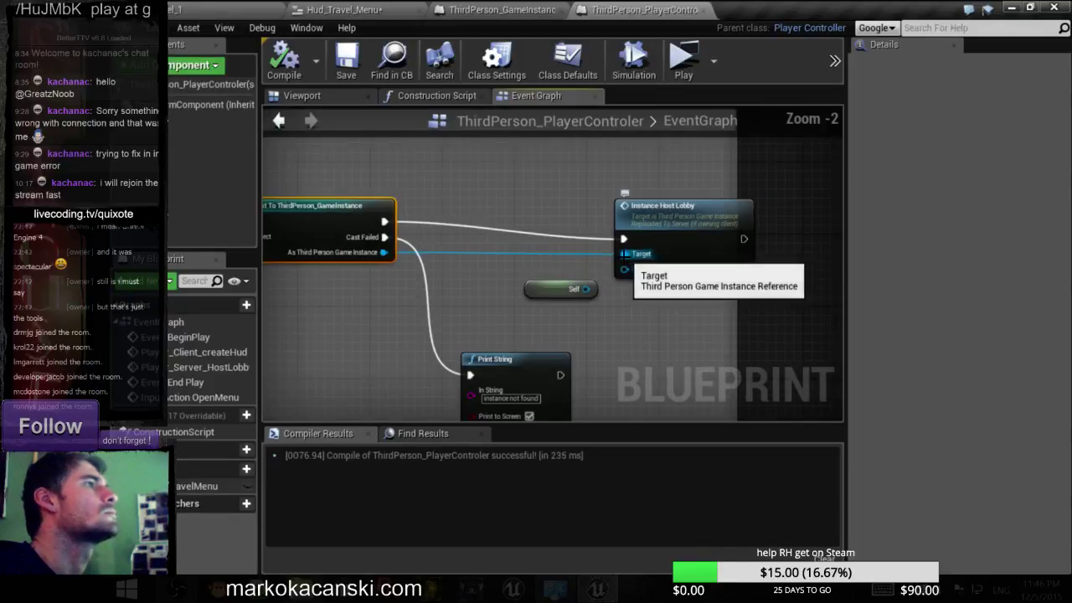
{"action": "left_click_drag", "start_coordinate": [383, 252], "coordinate": [624, 269]}
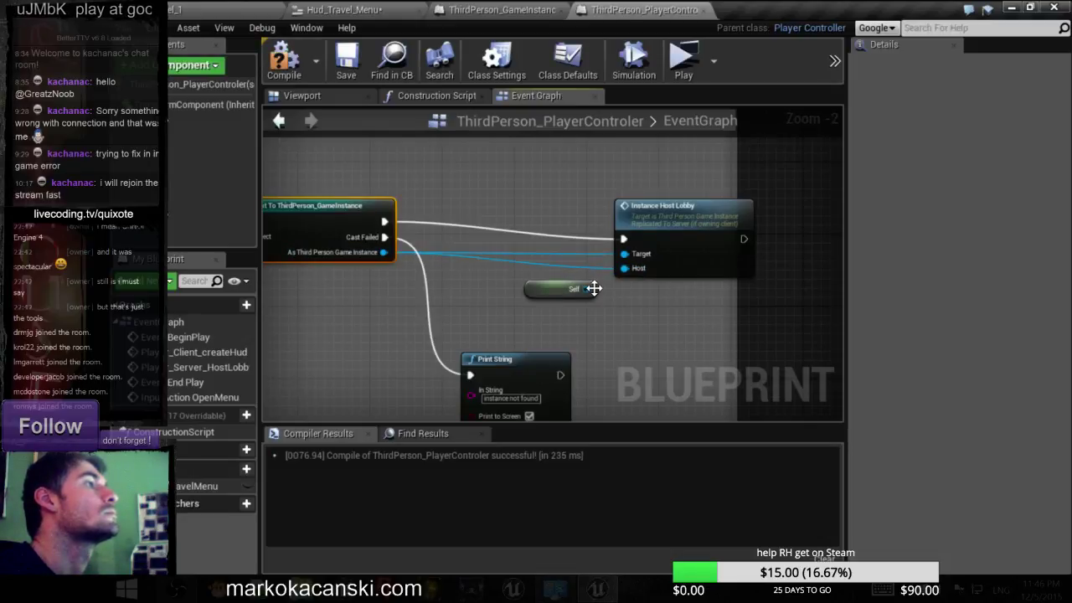
{"action": "scroll", "coordinate": [593, 288], "scroll_direction": "up", "scroll_amount": 2}
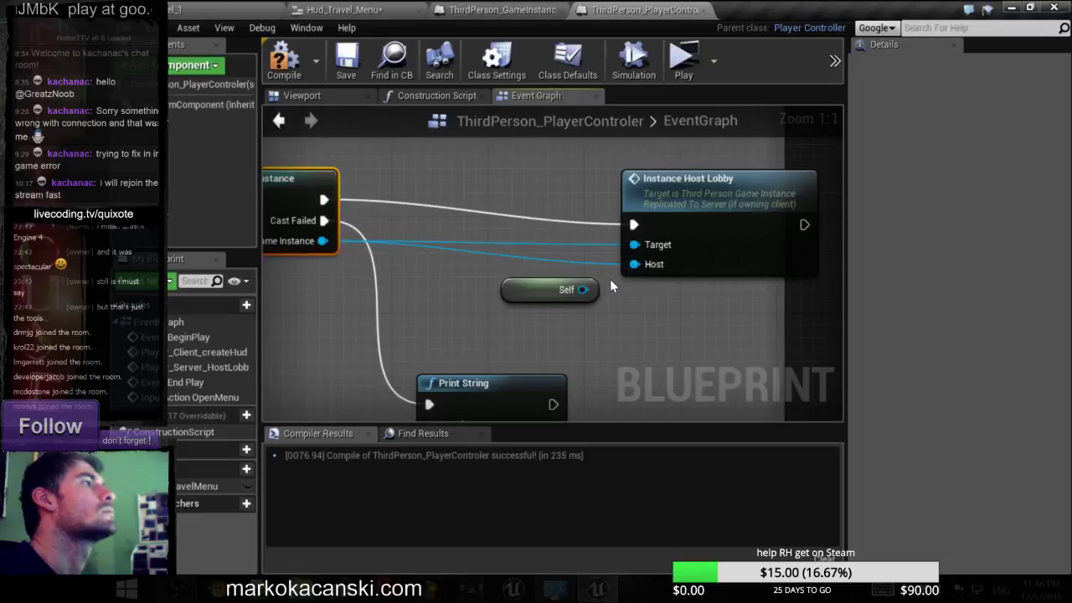
{"action": "key", "text": "ctrl+z"}
{"action": "scroll", "coordinate": [610, 276], "scroll_direction": "down", "scroll_amount": 2}
{"action": "scroll", "coordinate": [561, 265], "scroll_direction": "down", "scroll_amount": 1}
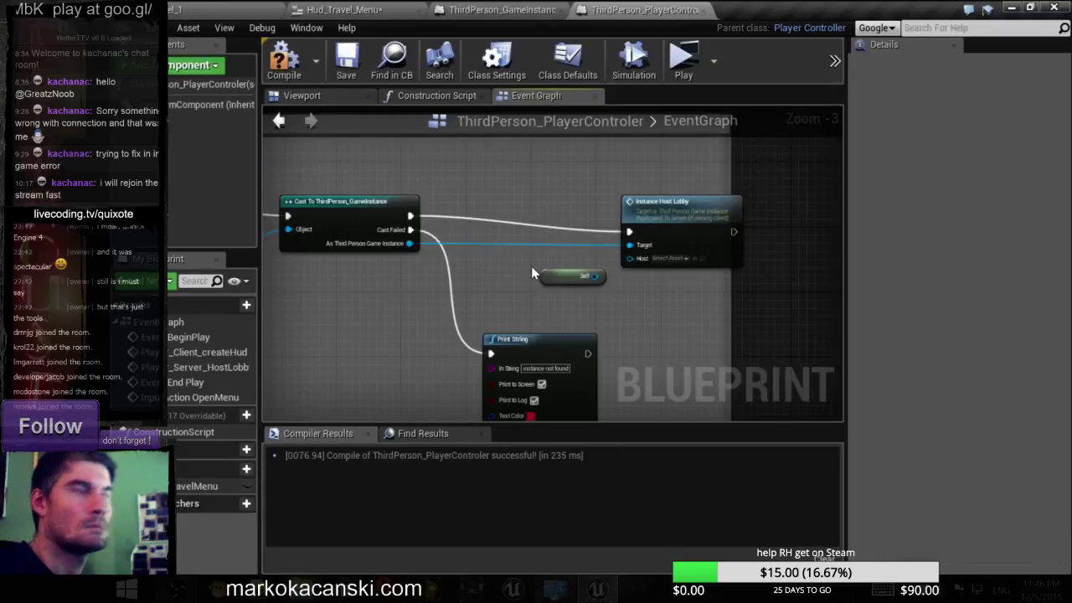
{"action": "scroll", "coordinate": [617, 273], "scroll_direction": "up", "scroll_amount": 2}
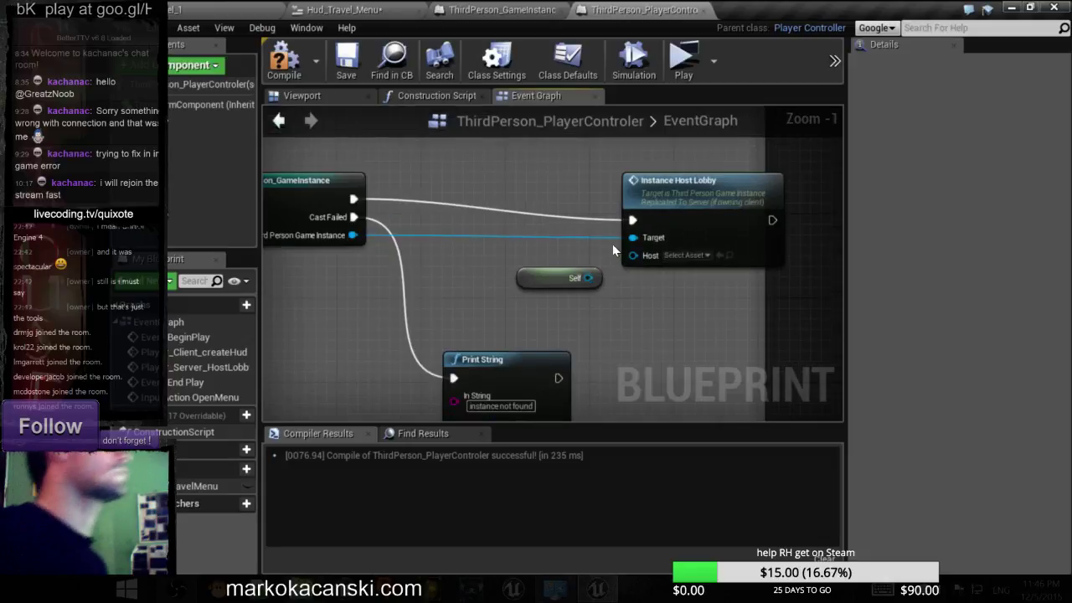
{"action": "scroll", "coordinate": [612, 248], "scroll_direction": "up", "scroll_amount": 1}
- Remove the game instance wire from Target and connect the cast's game instance output to Host
{"action": "left_click_drag", "start_coordinate": [636, 256], "coordinate": [598, 254]}
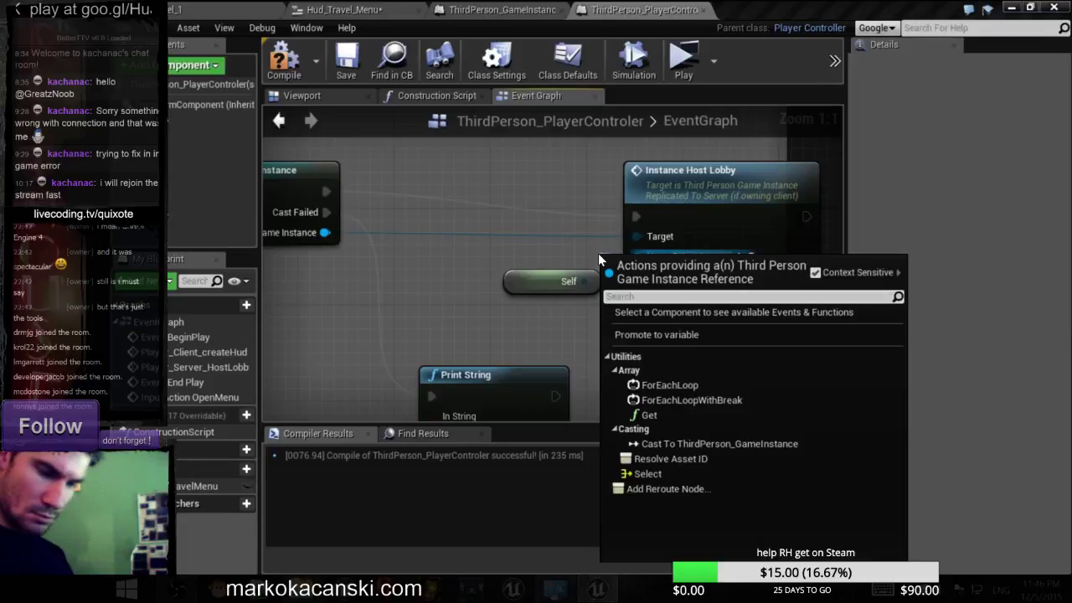
{"action": "type", "text": "sel"}
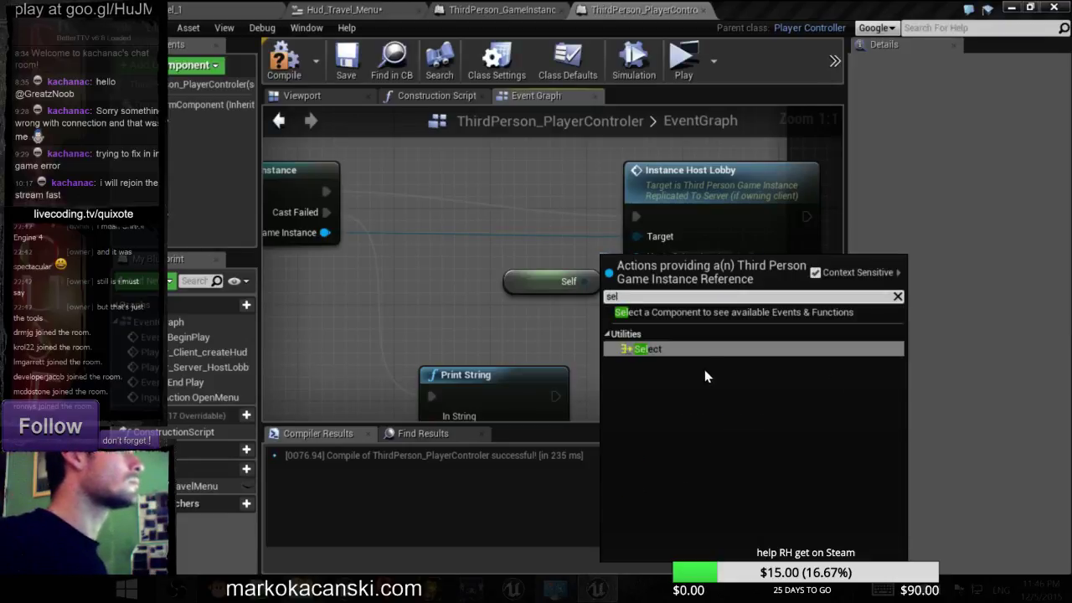
{"action": "left_click", "coordinate": [534, 331]}
{"action": "left_click_drag", "start_coordinate": [585, 280], "coordinate": [643, 265]}
{"action": "left_click_drag", "start_coordinate": [585, 280], "coordinate": [628, 243]}
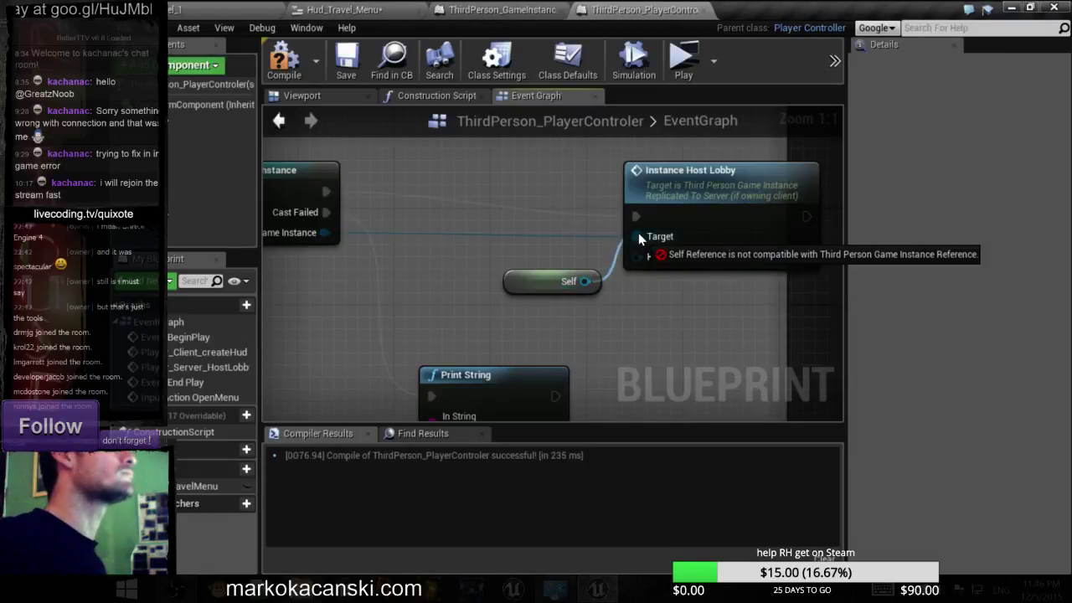
{"action": "left_click", "coordinate": [635, 238], "text": "alt"}
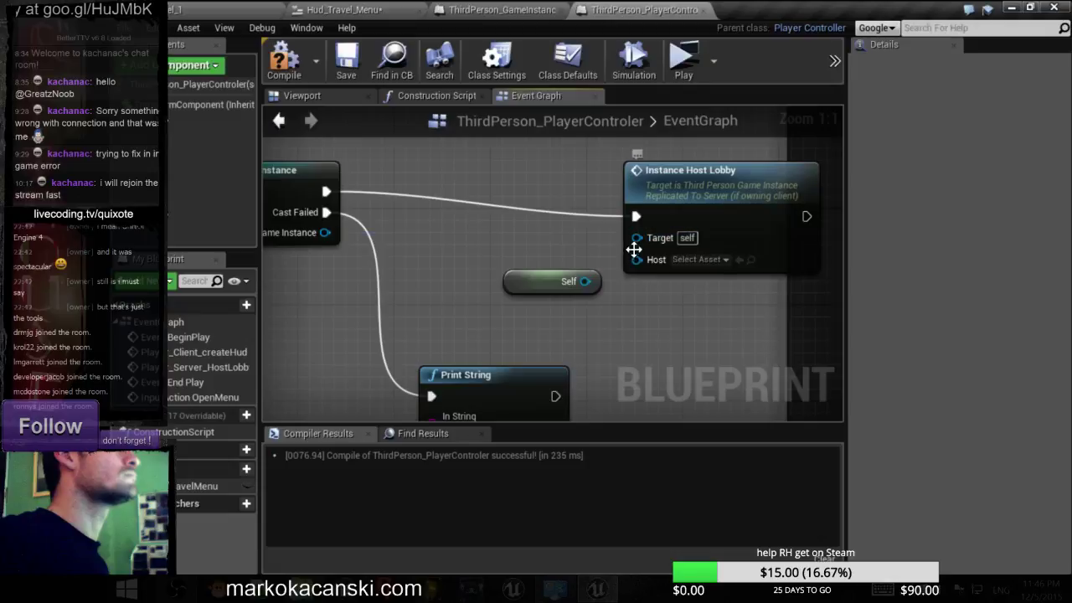
{"action": "mouse_move", "coordinate": [583, 280]}
{"action": "left_mouse_down"}
{"action": "mouse_move", "coordinate": [639, 238]}
{"action": "mouse_move", "coordinate": [628, 286]}
{"action": "left_mouse_up"}
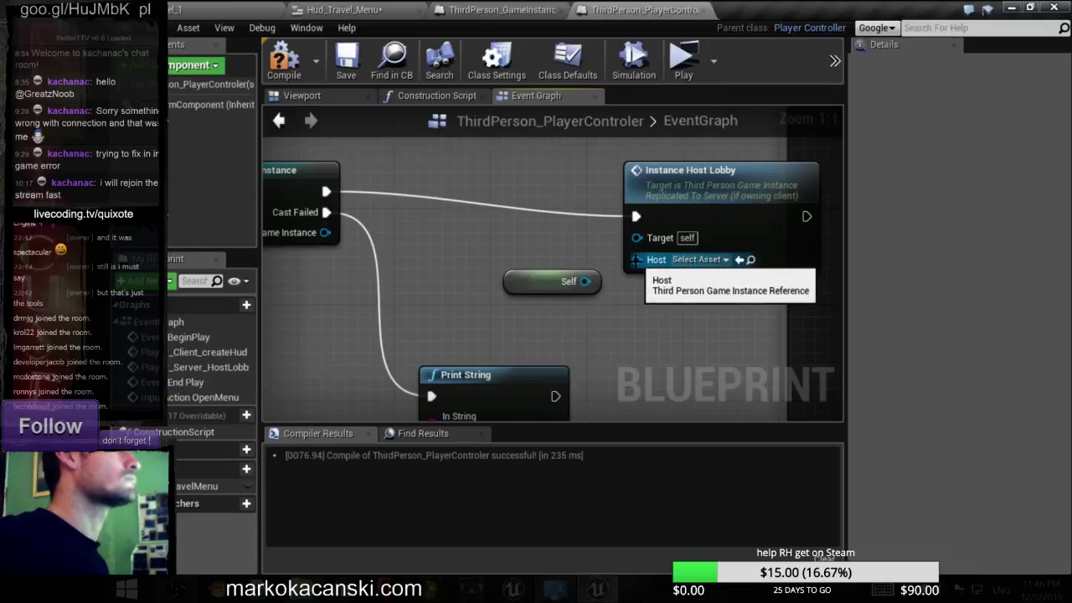
{"action": "left_click_drag", "start_coordinate": [636, 260], "coordinate": [325, 233]}
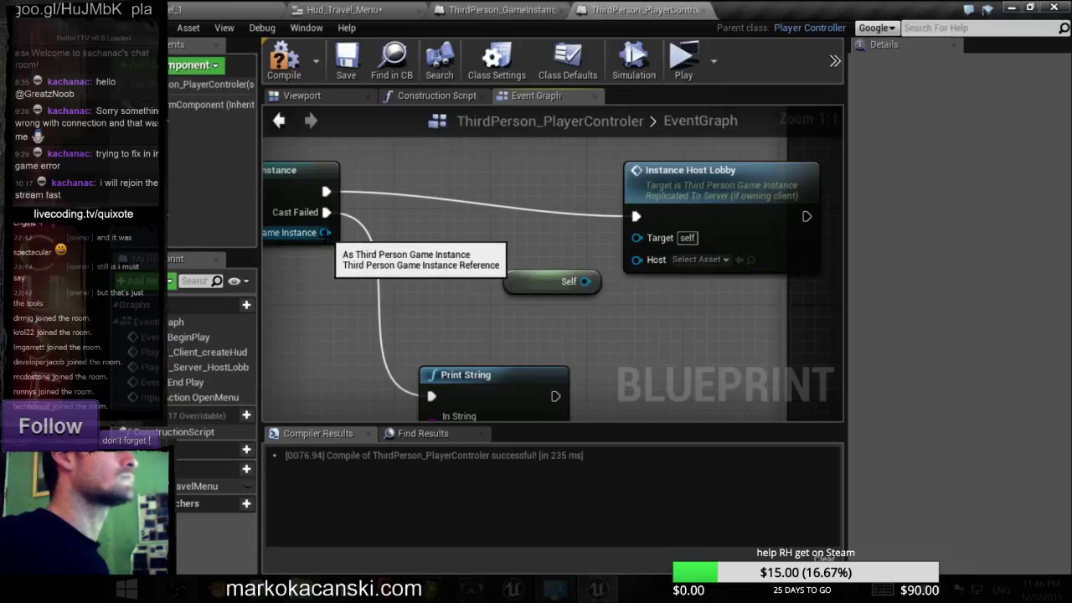
{"action": "left_click_drag", "start_coordinate": [703, 268], "coordinate": [636, 257]}
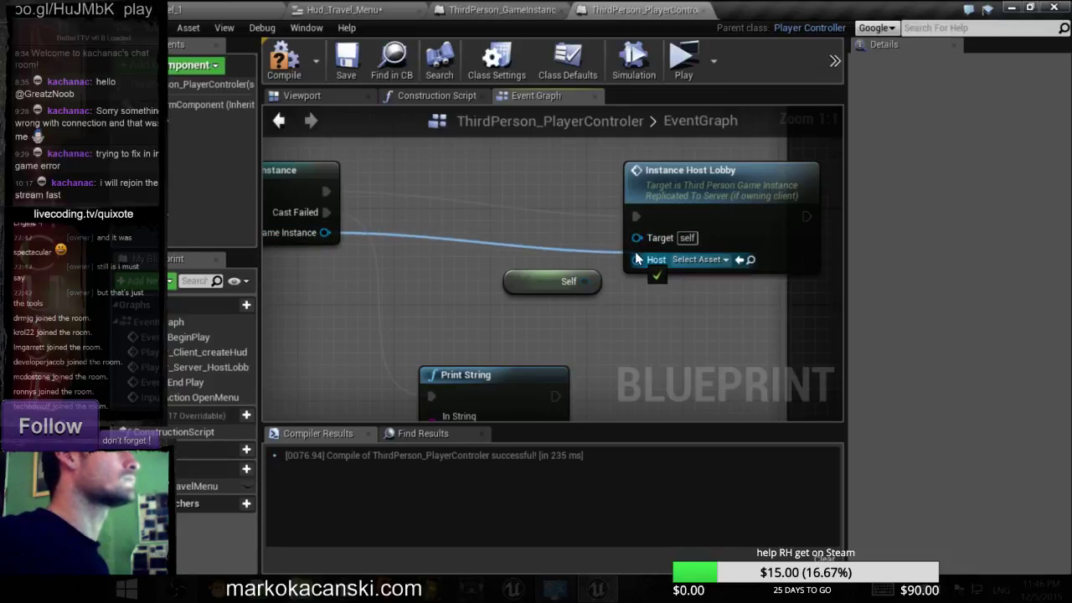
{"action": "right_click_drag", "start_coordinate": [592, 260], "coordinate": [681, 271]}
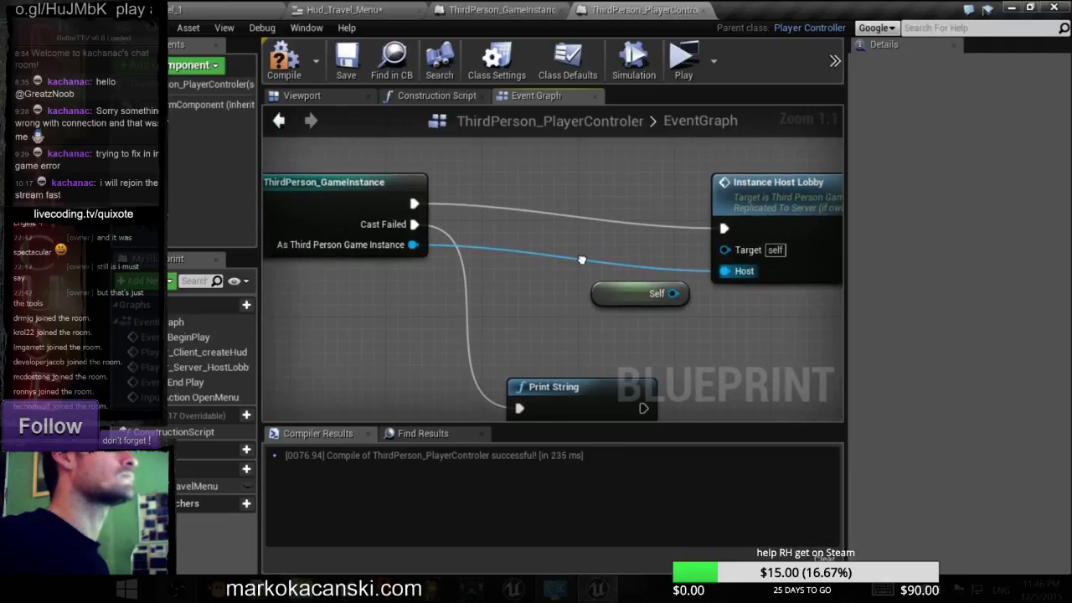
- Search for a 'self' node from the Target pin, then dismiss the search without adding one
{"action": "mouse_move", "coordinate": [726, 250]}
{"action": "left_mouse_down"}
{"action": "mouse_move", "coordinate": [676, 263]}
{"action": "mouse_move", "coordinate": [675, 249]}
{"action": "left_mouse_up"}
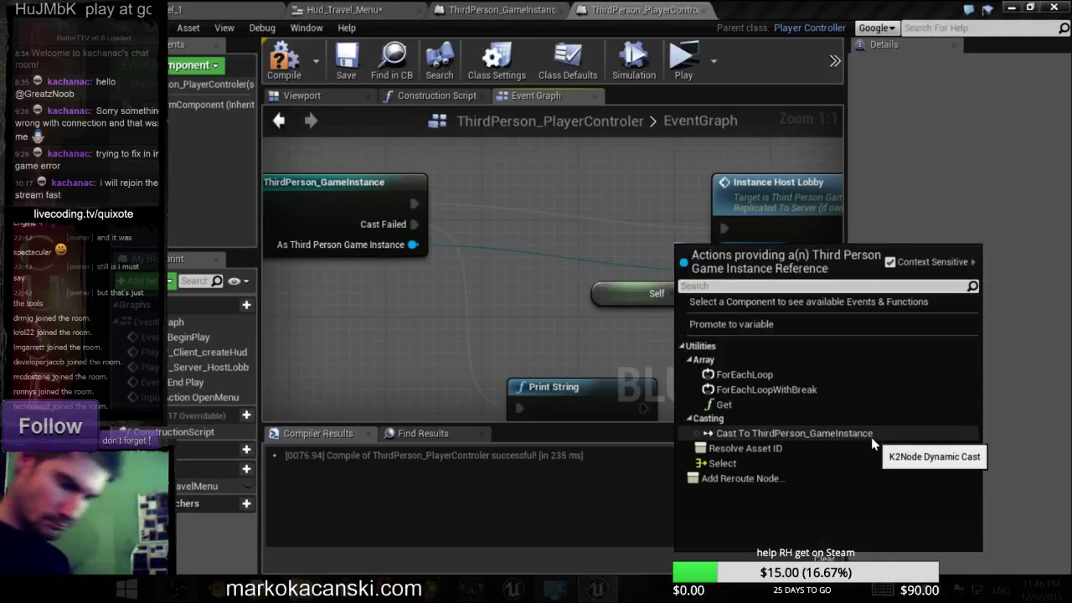
{"action": "type", "text": "self"}
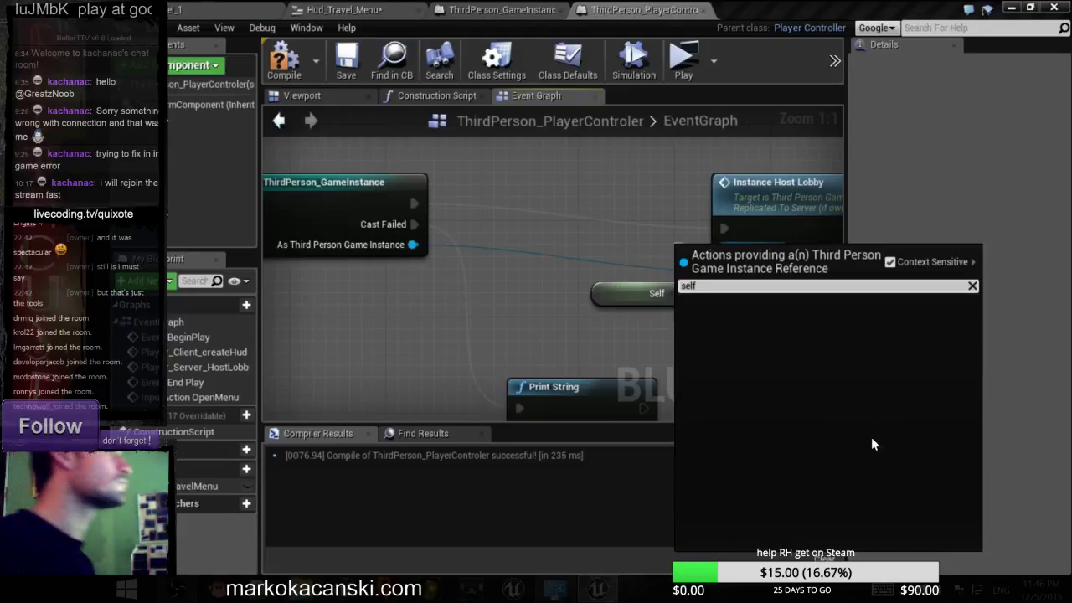
{"action": "key", "text": "BackSpace"}
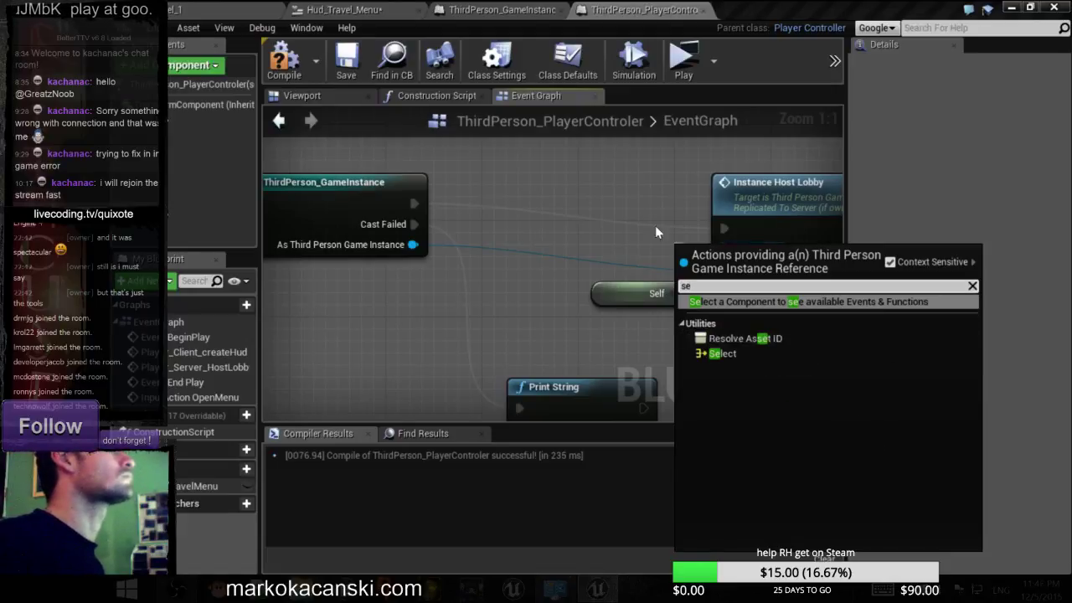
{"action": "left_click", "coordinate": [578, 235]}
{"action": "scroll", "coordinate": [576, 233], "scroll_direction": "down", "scroll_amount": 4}
{"action": "scroll", "coordinate": [576, 233], "scroll_direction": "down", "scroll_amount": 2}
- Wire the cast's game instance into Instance Host Lobby's Target, unhook Host, and open the event's definition
{"action": "right_click_drag", "start_coordinate": [517, 248], "coordinate": [542, 274]}
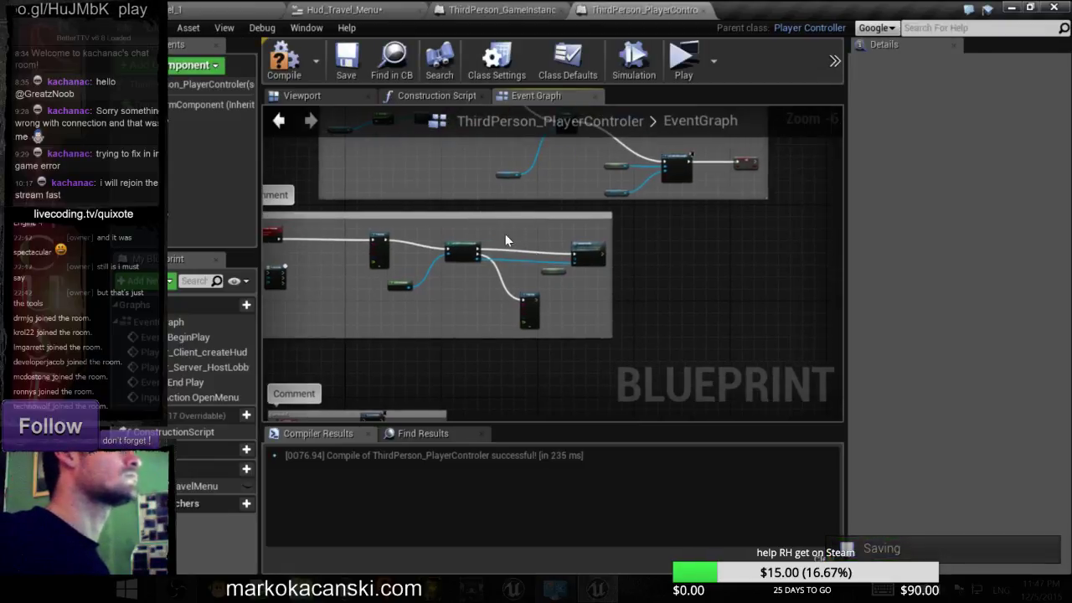
{"action": "scroll", "coordinate": [581, 295], "scroll_direction": "up", "scroll_amount": 3}
{"action": "scroll", "coordinate": [581, 293], "scroll_direction": "up", "scroll_amount": 2}
{"action": "left_click_drag", "start_coordinate": [561, 273], "coordinate": [614, 229]}
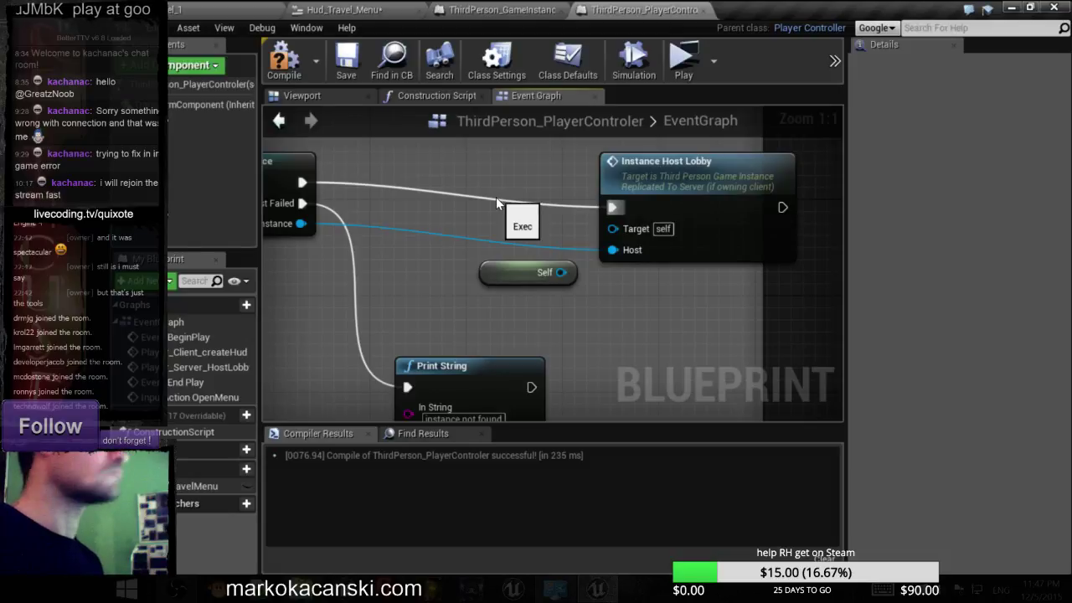
{"action": "left_click_drag", "start_coordinate": [301, 223], "coordinate": [607, 226]}
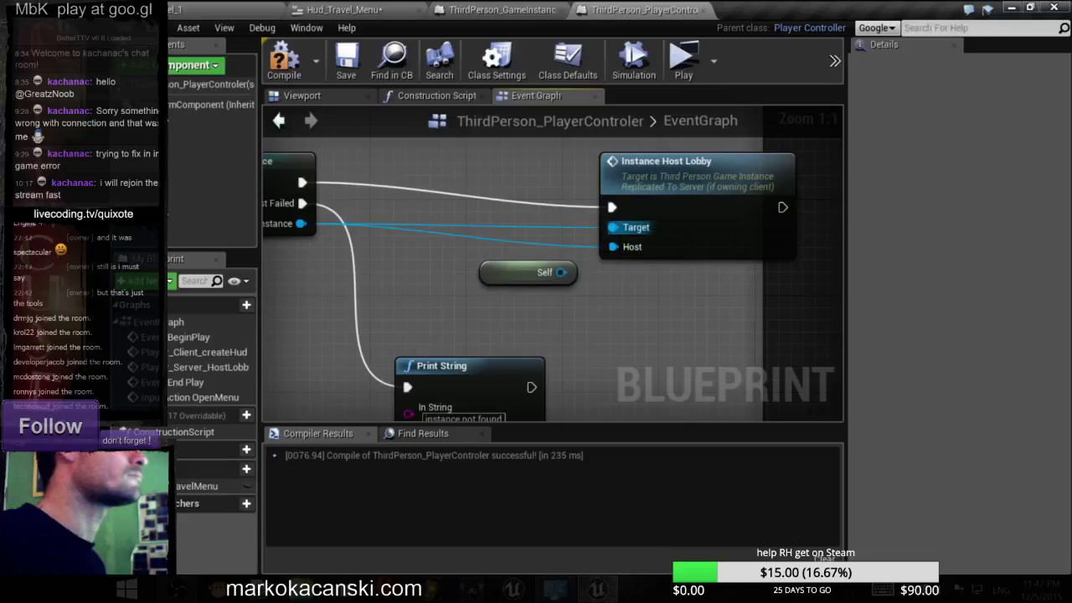
{"action": "left_click", "coordinate": [613, 247], "text": "alt"}
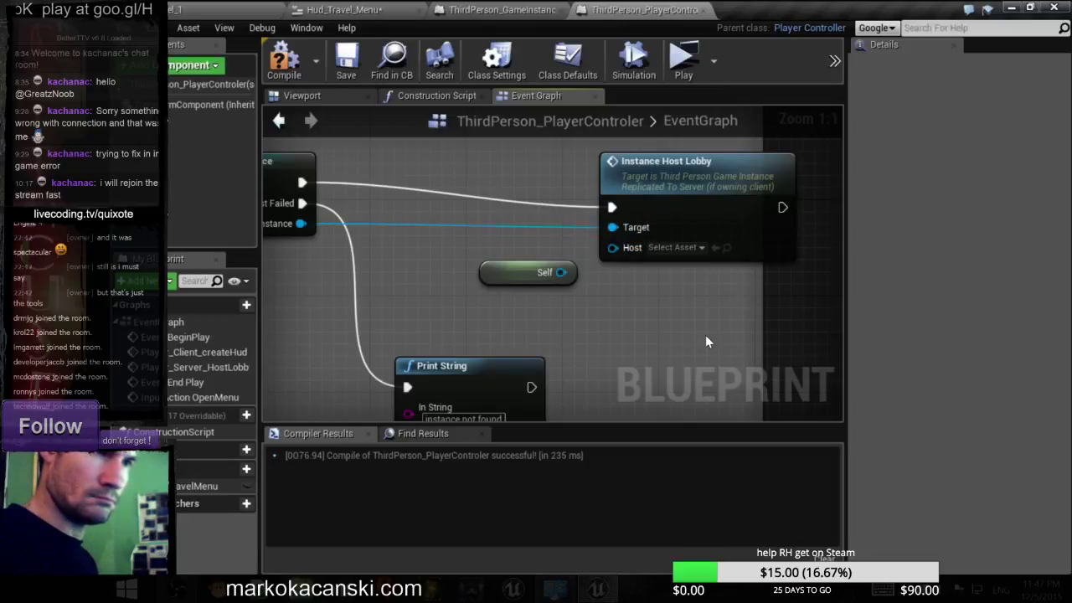
{"action": "double_click", "coordinate": [675, 178]}
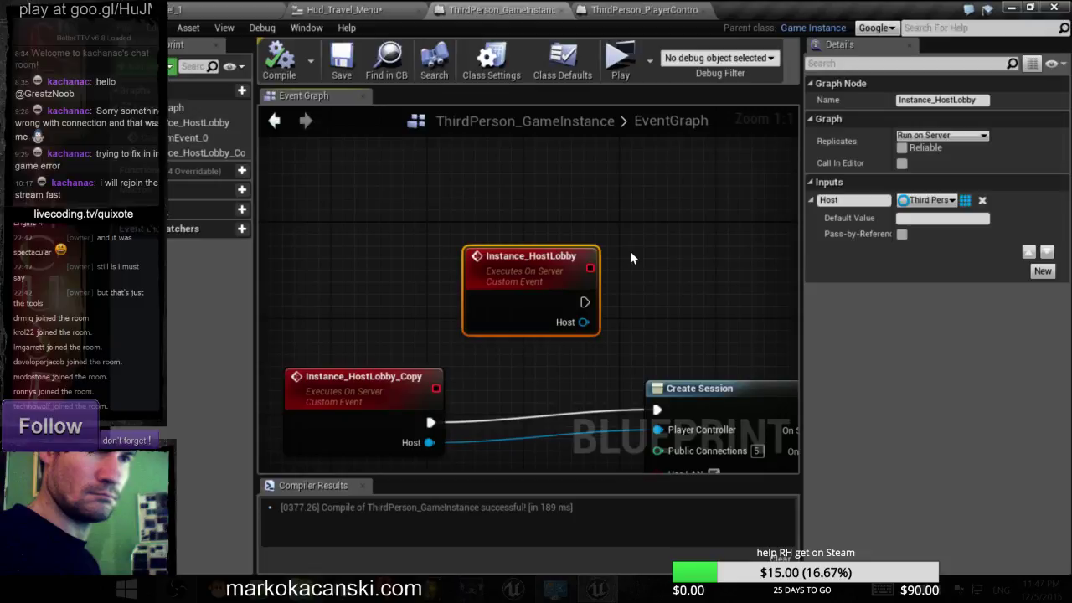
- Go back to the ThirdPerson_PlayerControler graph and frame the cast and Instance Host Lobby nodes
{"action": "scroll", "coordinate": [629, 251], "scroll_direction": "down", "scroll_amount": 3}
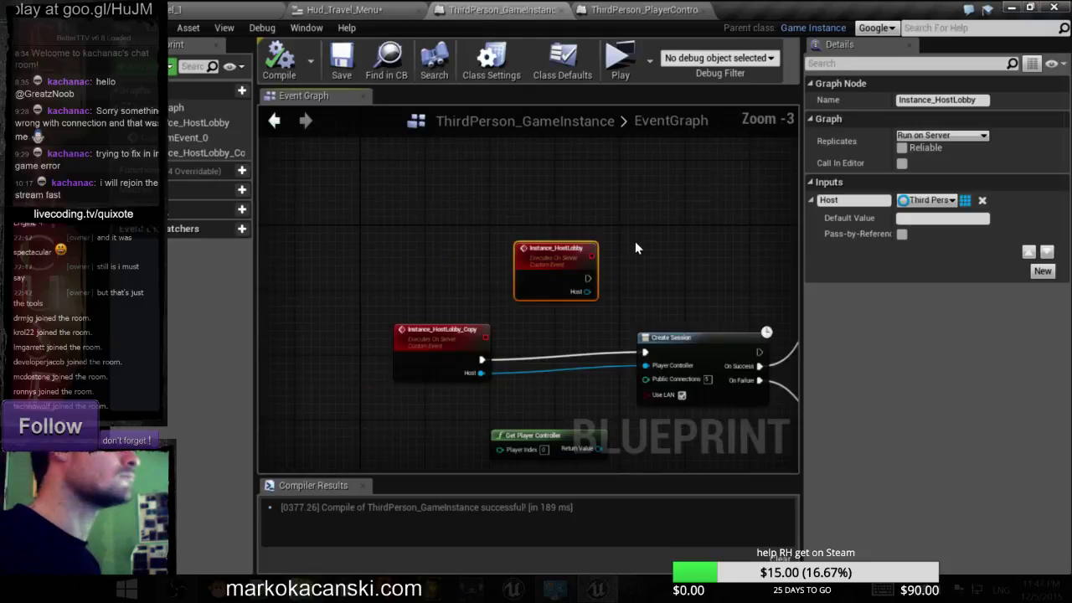
{"action": "right_click_drag", "start_coordinate": [634, 241], "coordinate": [527, 101]}
{"action": "scroll", "coordinate": [534, 255], "scroll_direction": "down", "scroll_amount": 2}
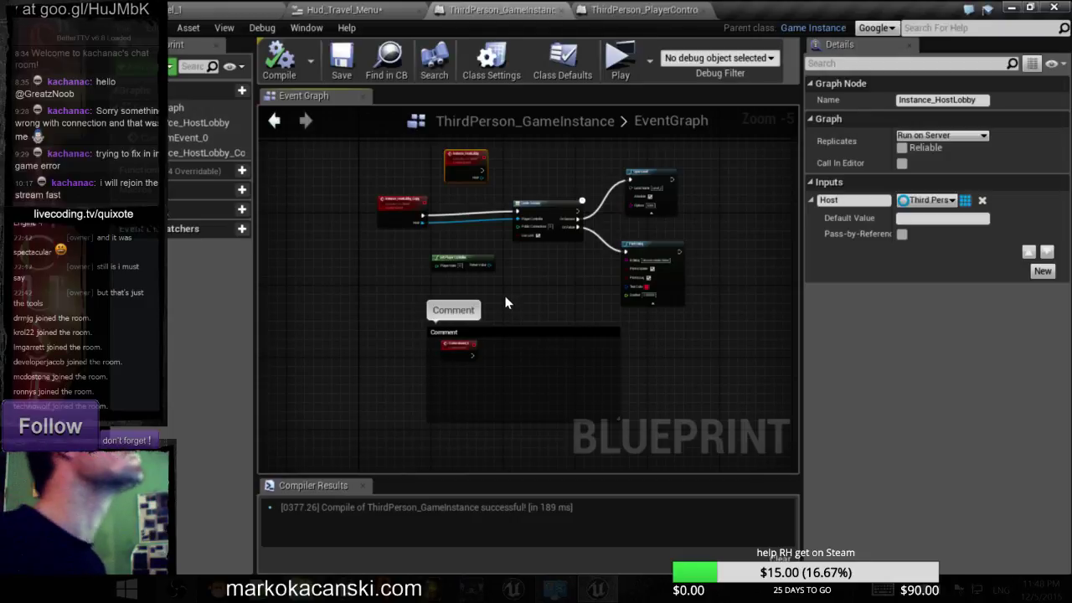
{"action": "left_click", "coordinate": [637, 12]}
{"action": "scroll", "coordinate": [613, 264], "scroll_direction": "down", "scroll_amount": 1}
{"action": "scroll", "coordinate": [613, 267], "scroll_direction": "down", "scroll_amount": 2}
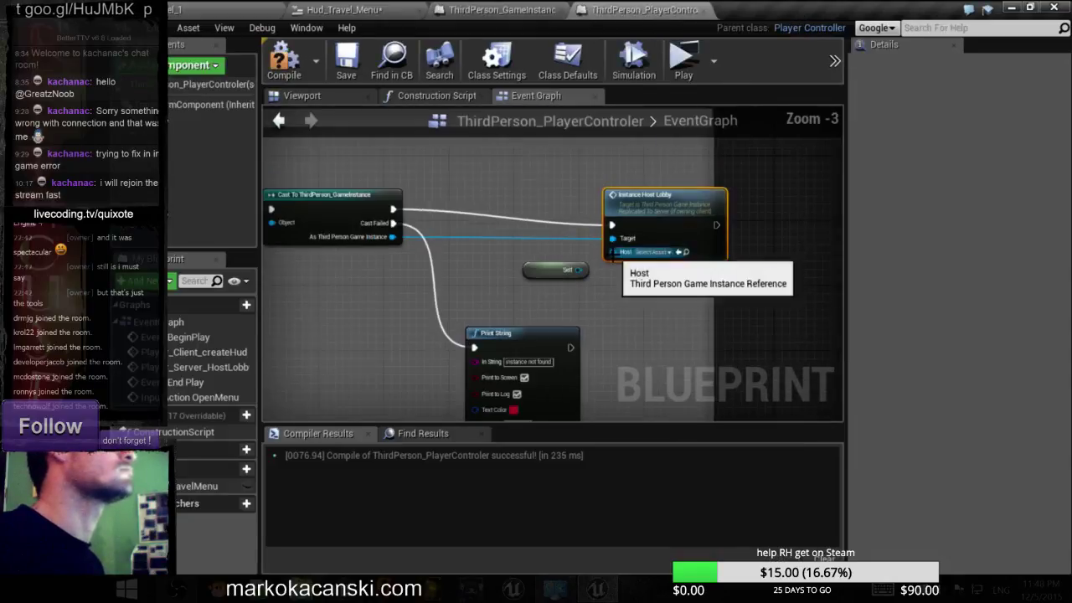
{"action": "scroll", "coordinate": [609, 286], "scroll_direction": "down", "scroll_amount": 4}
{"action": "right_click_drag", "start_coordinate": [602, 308], "coordinate": [578, 279]}
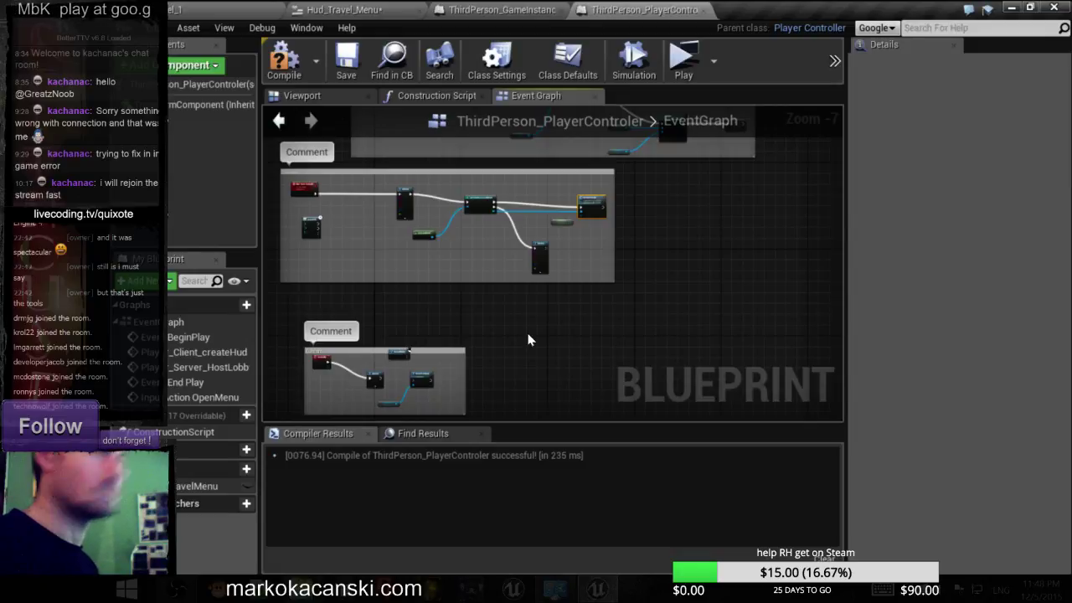
{"action": "right_click_drag", "start_coordinate": [531, 337], "coordinate": [543, 376]}
{"action": "scroll", "coordinate": [461, 321], "scroll_direction": "up", "scroll_amount": 2}
{"action": "scroll", "coordinate": [518, 260], "scroll_direction": "up", "scroll_amount": 3}
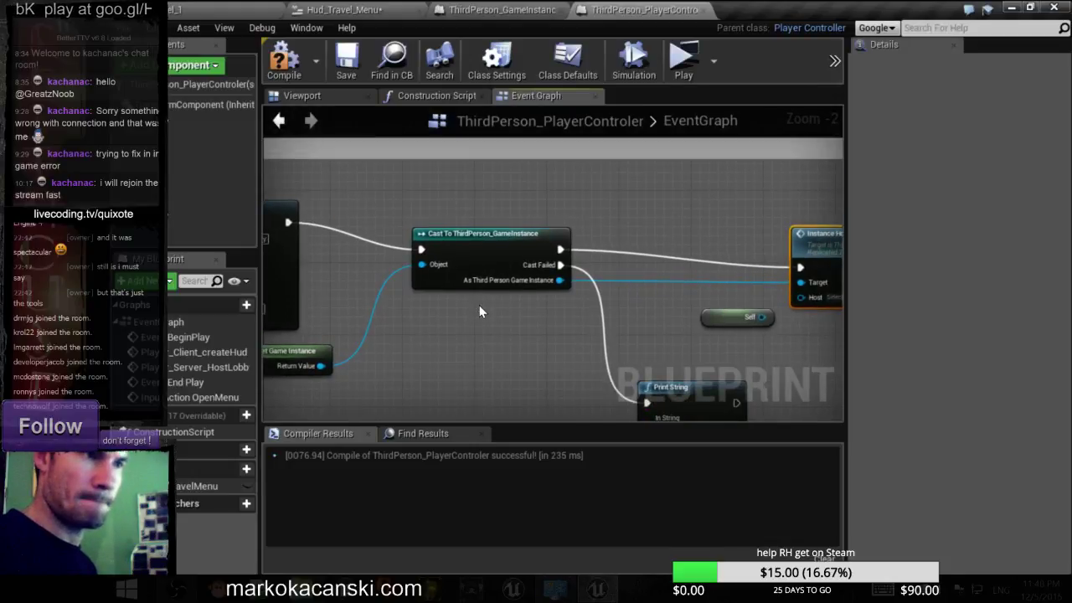
- Try linking Host to Self, then compile ThirdPerson_PlayerControler successfully
{"action": "right_click_drag", "start_coordinate": [549, 328], "coordinate": [476, 285]}
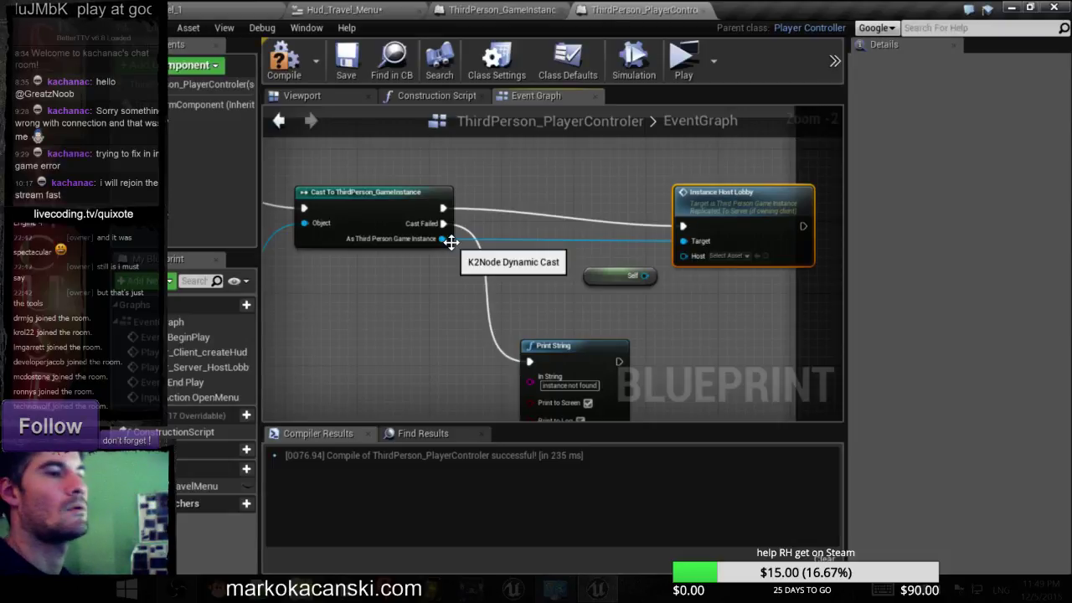
{"action": "right_click_drag", "start_coordinate": [673, 313], "coordinate": [630, 295]}
{"action": "scroll", "coordinate": [630, 295], "scroll_direction": "up", "scroll_amount": 1}
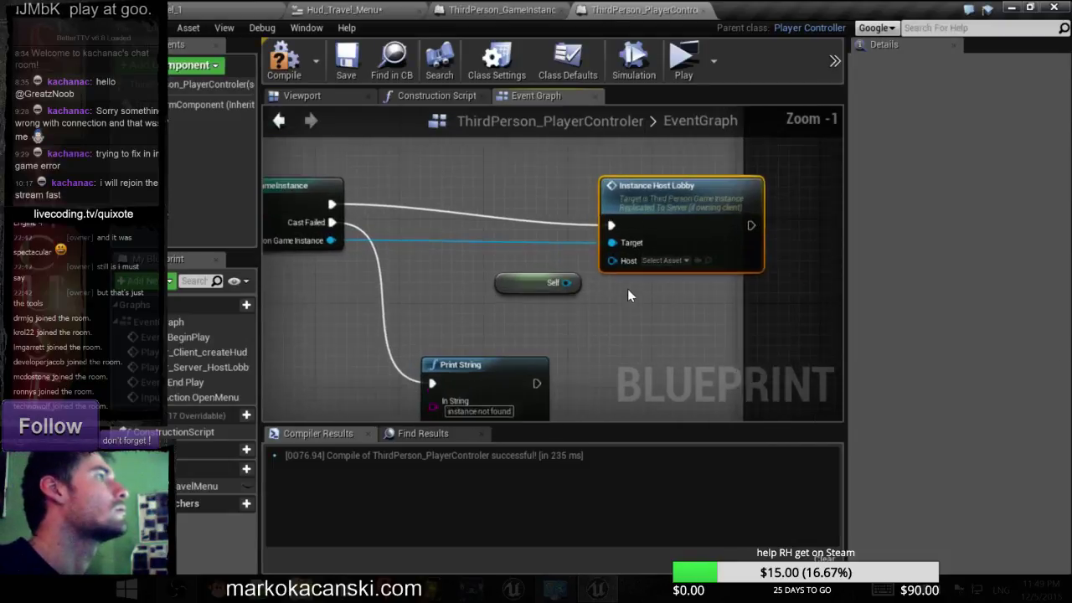
{"action": "scroll", "coordinate": [630, 295], "scroll_direction": "up", "scroll_amount": 1}
{"action": "left_click_drag", "start_coordinate": [610, 256], "coordinate": [551, 262]}
{"action": "left_click", "coordinate": [680, 257]}
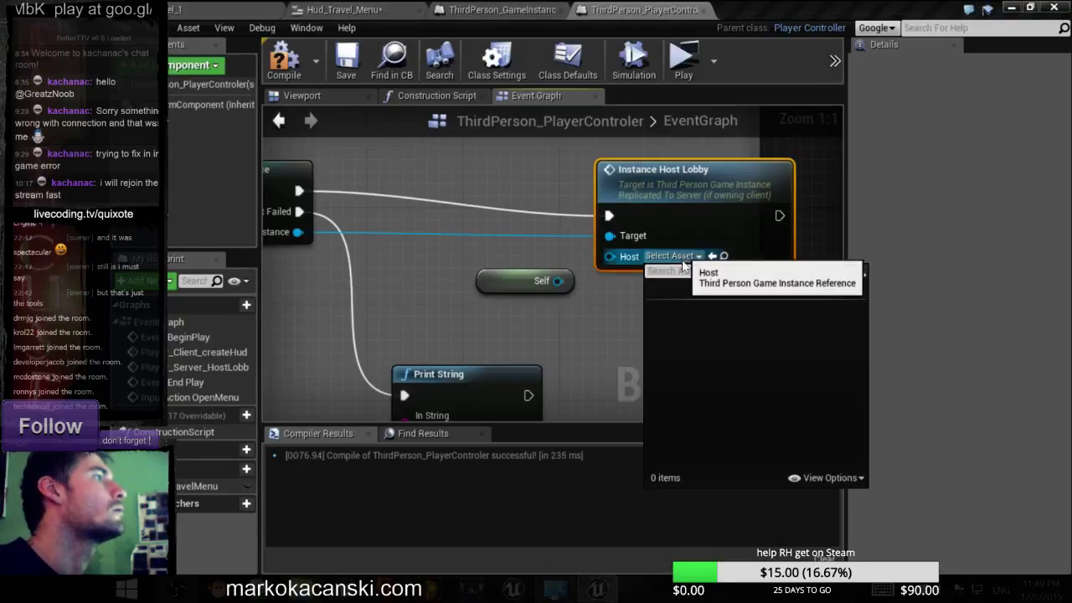
{"action": "left_click", "coordinate": [591, 294]}
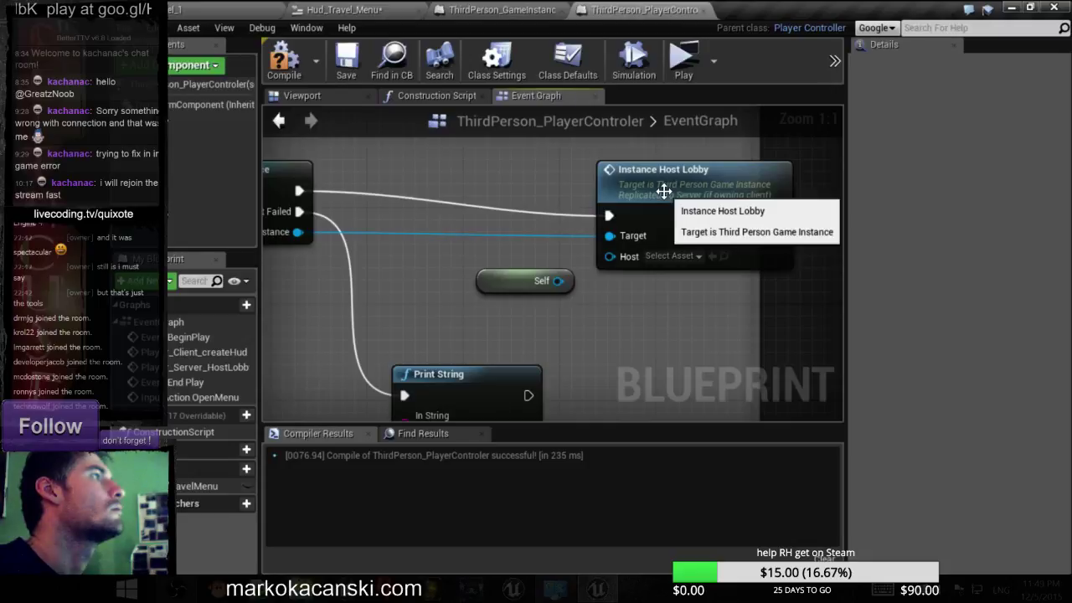
{"action": "left_click", "coordinate": [284, 60]}
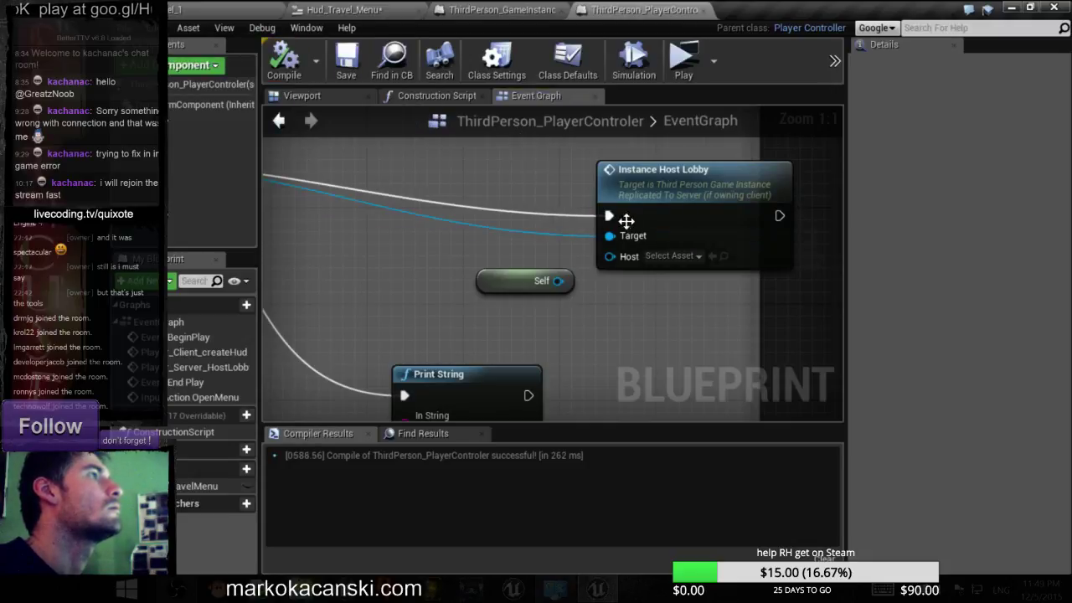
- Retry the Host-to-Self link, then open Instance Host Lobby's event in ThirdPerson_GameInstance
{"action": "scroll", "coordinate": [601, 280], "scroll_direction": "down", "scroll_amount": 3}
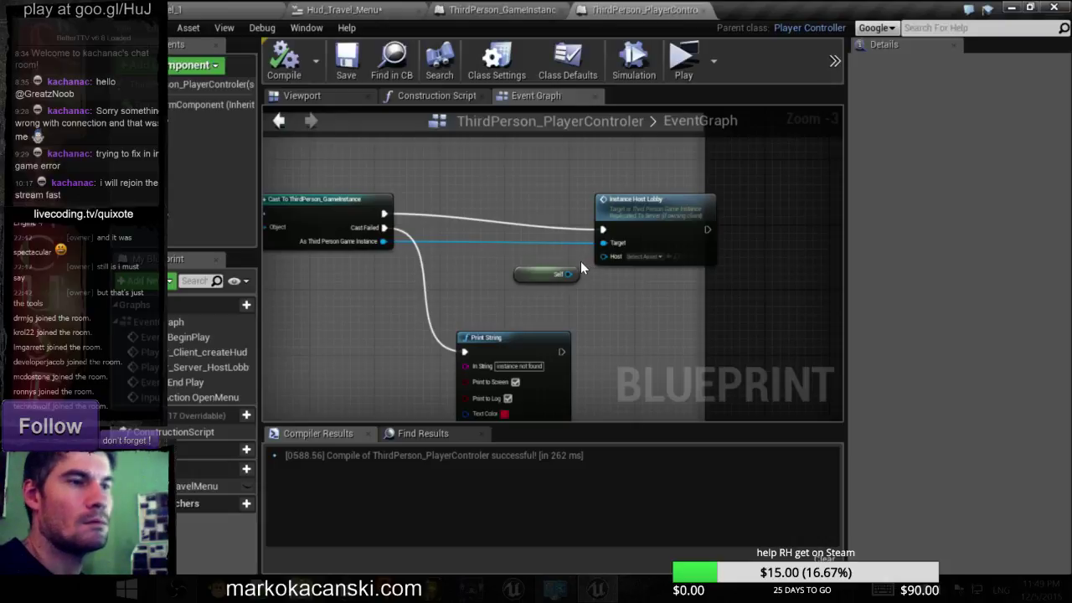
{"action": "scroll", "coordinate": [580, 261], "scroll_direction": "up", "scroll_amount": 2}
{"action": "left_click_drag", "start_coordinate": [611, 256], "coordinate": [607, 251]}
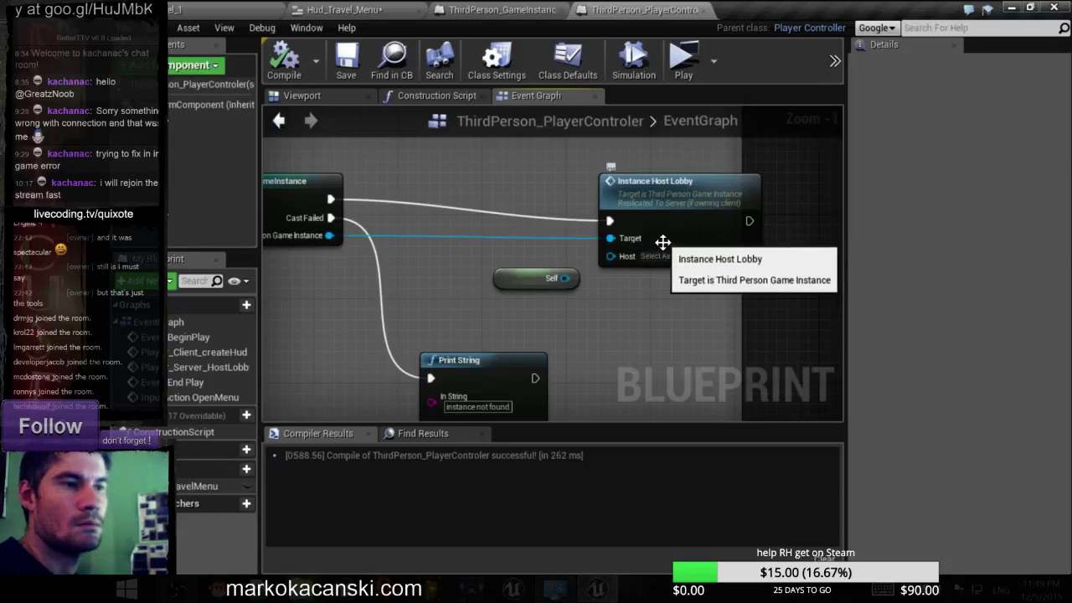
{"action": "left_click_drag", "start_coordinate": [612, 256], "coordinate": [569, 279]}
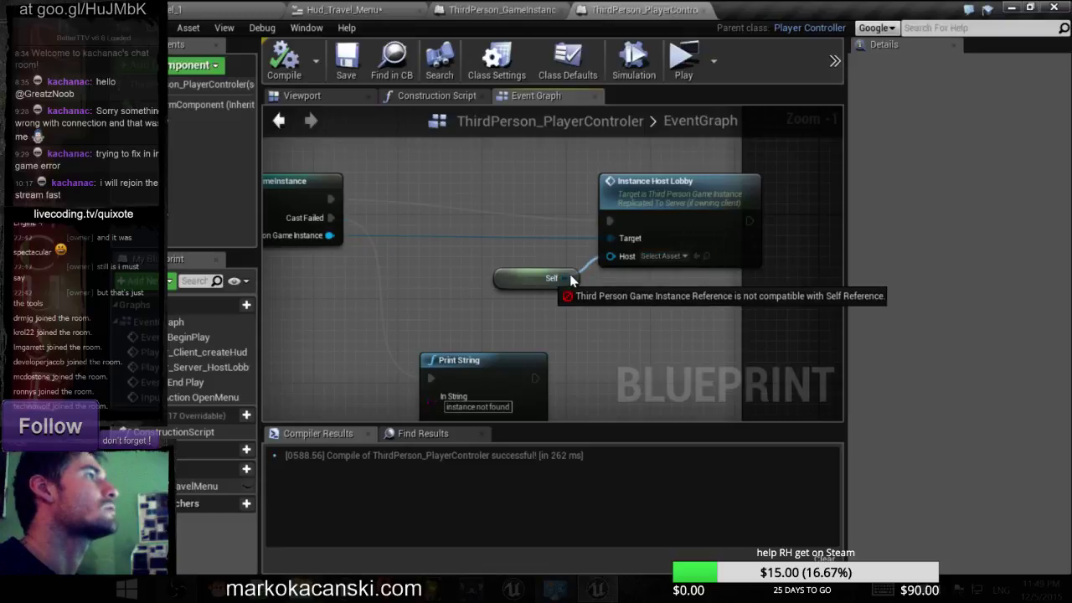
{"action": "double_click", "coordinate": [669, 209]}
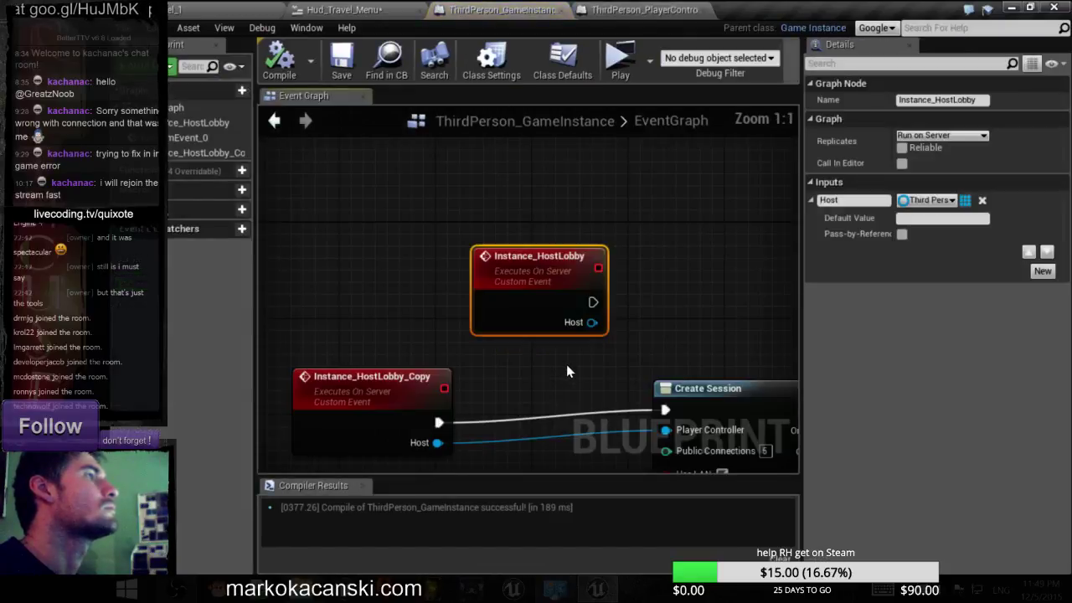
- Wire Instance_HostLobby's execution output into Create Session and try linking Host to Player Controller
{"action": "right_click_drag", "start_coordinate": [628, 259], "coordinate": [619, 178]}
{"action": "scroll", "coordinate": [624, 218], "scroll_direction": "down", "scroll_amount": 1}
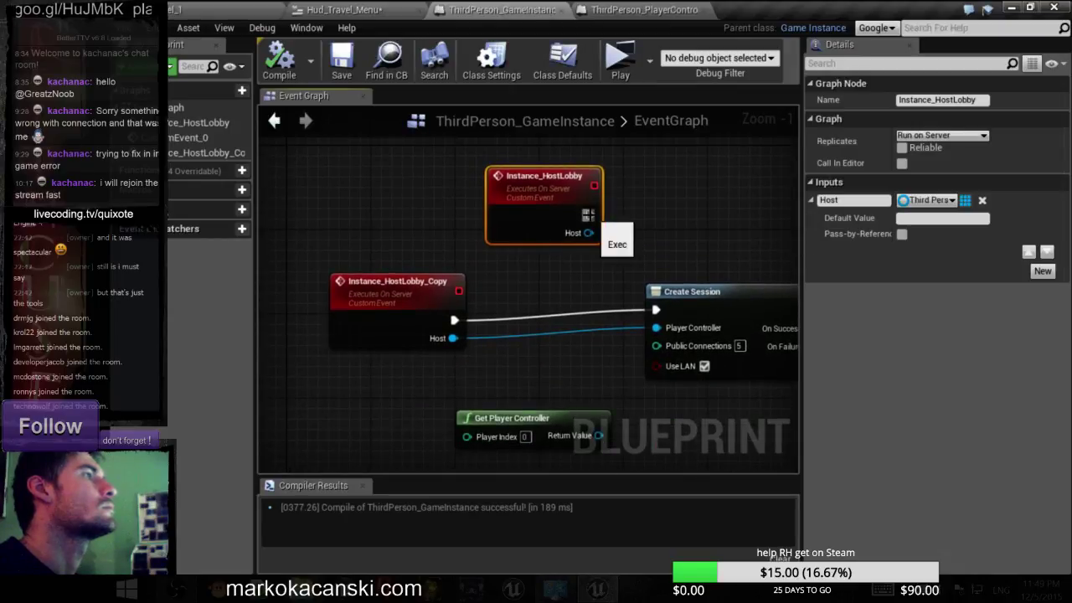
{"action": "left_click_drag", "start_coordinate": [589, 215], "coordinate": [654, 310]}
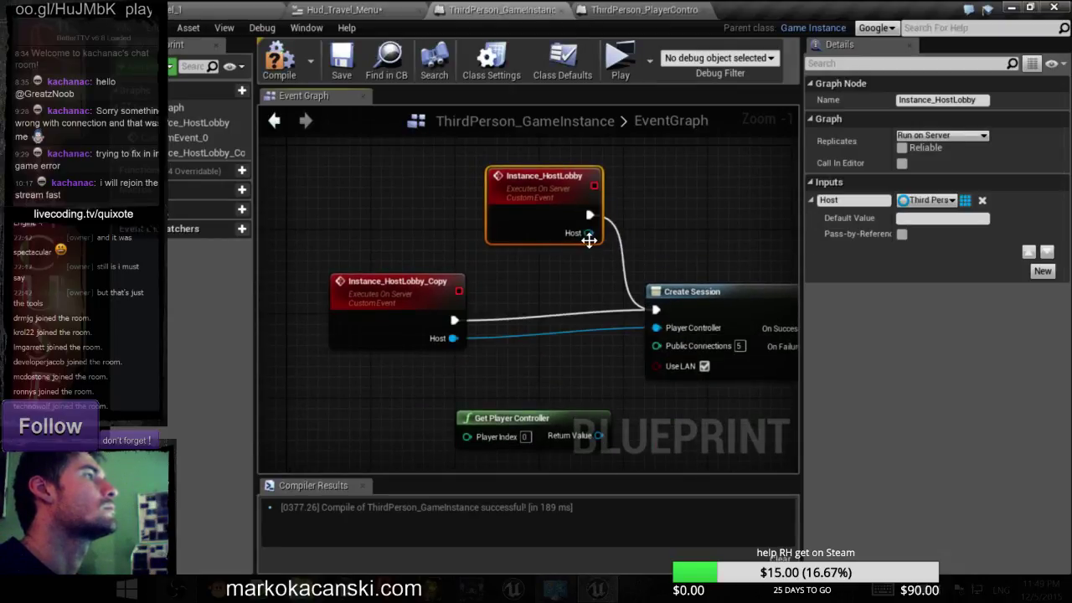
{"action": "left_click_drag", "start_coordinate": [588, 233], "coordinate": [655, 329]}
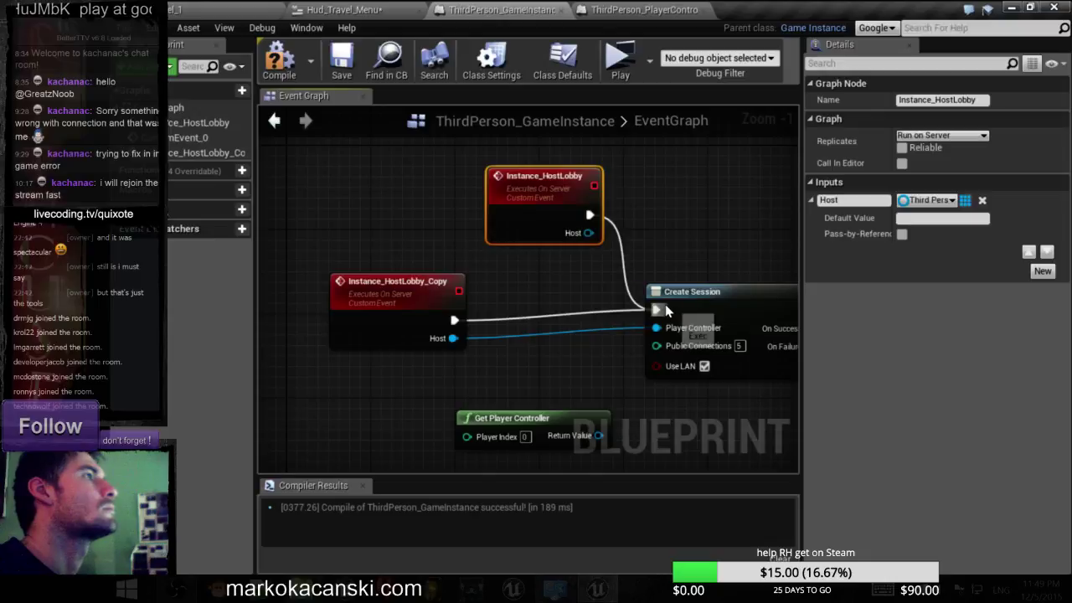
- Check the event's Replicates options, then break the Copy event's exec wire to Create Session
{"action": "left_click", "coordinate": [967, 136]}
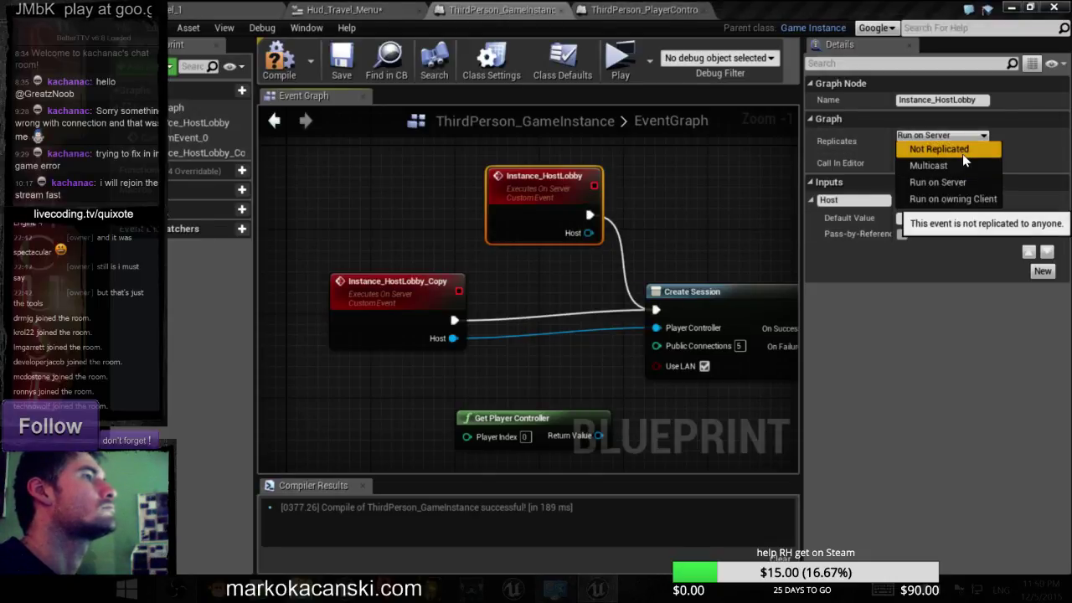
{"action": "left_click", "coordinate": [693, 224]}
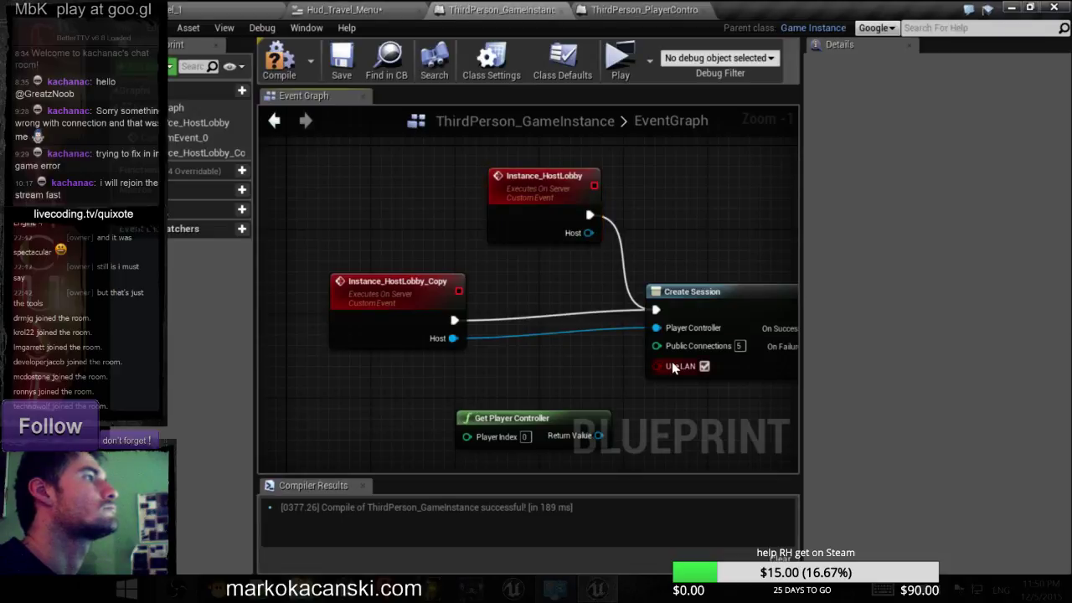
{"action": "left_click", "coordinate": [454, 320], "text": "alt"}
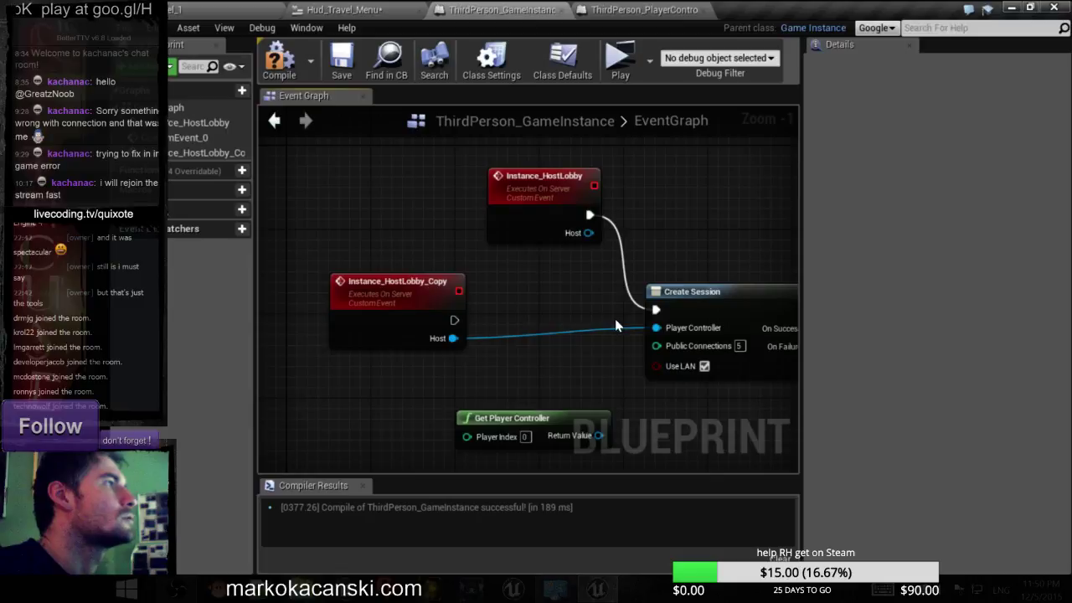
- Break the Copy's Host wire into Create Session, compile, and move Instance_HostLobby closer
{"action": "mouse_move", "coordinate": [651, 323]}
{"action": "left_mouse_down"}
{"action": "mouse_move", "coordinate": [617, 421]}
{"action": "mouse_move", "coordinate": [652, 330]}
{"action": "left_mouse_up"}
{"action": "left_click", "coordinate": [279, 63]}
{"action": "left_click_drag", "start_coordinate": [559, 189], "coordinate": [486, 209]}
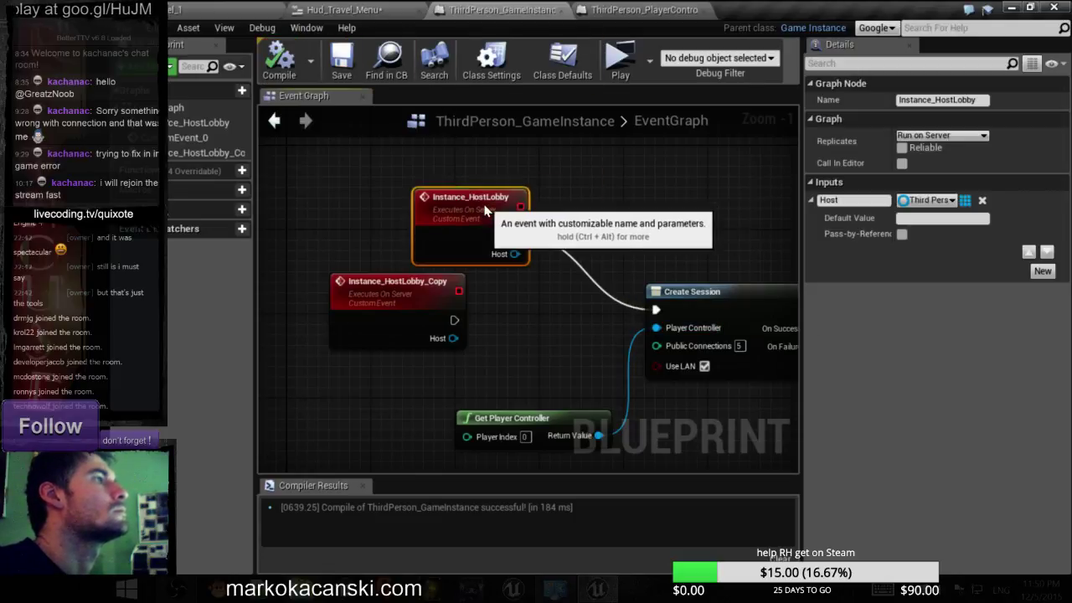
{"action": "mouse_move", "coordinate": [514, 254]}
{"action": "left_mouse_down"}
{"action": "mouse_move", "coordinate": [669, 336]}
{"action": "mouse_move", "coordinate": [659, 359]}
{"action": "mouse_move", "coordinate": [658, 328]}
{"action": "left_mouse_up"}
{"action": "left_click", "coordinate": [634, 141]}
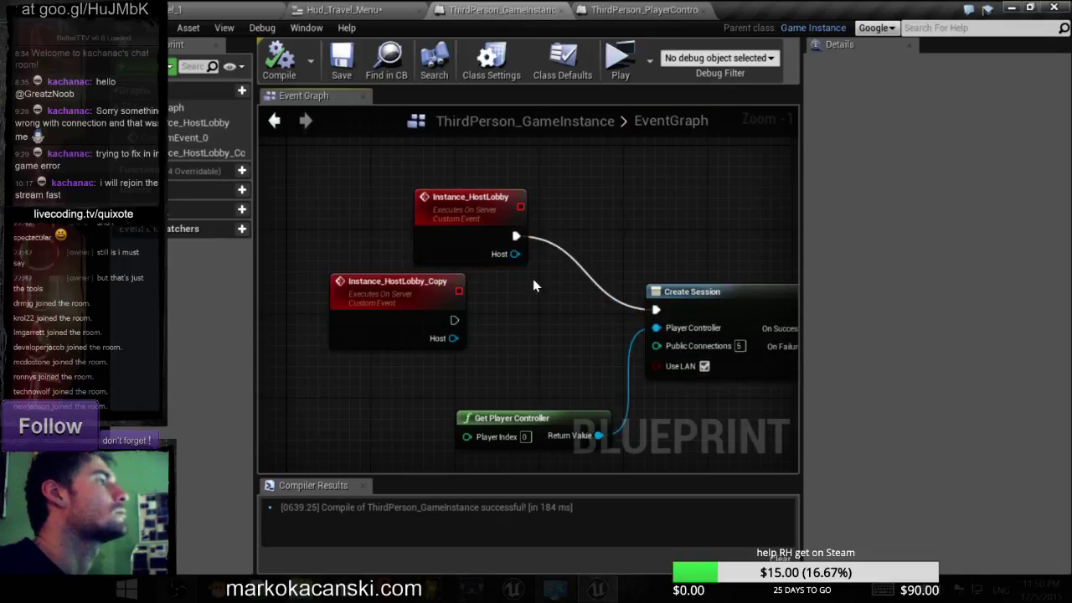
{"action": "left_click", "coordinate": [469, 236]}
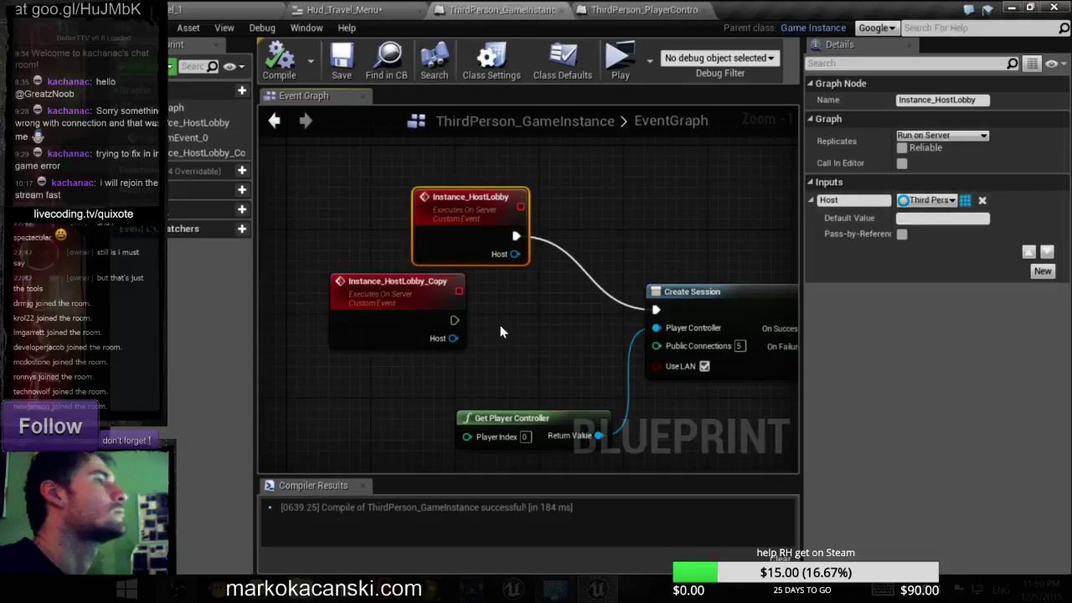
{"action": "left_click", "coordinate": [422, 311]}
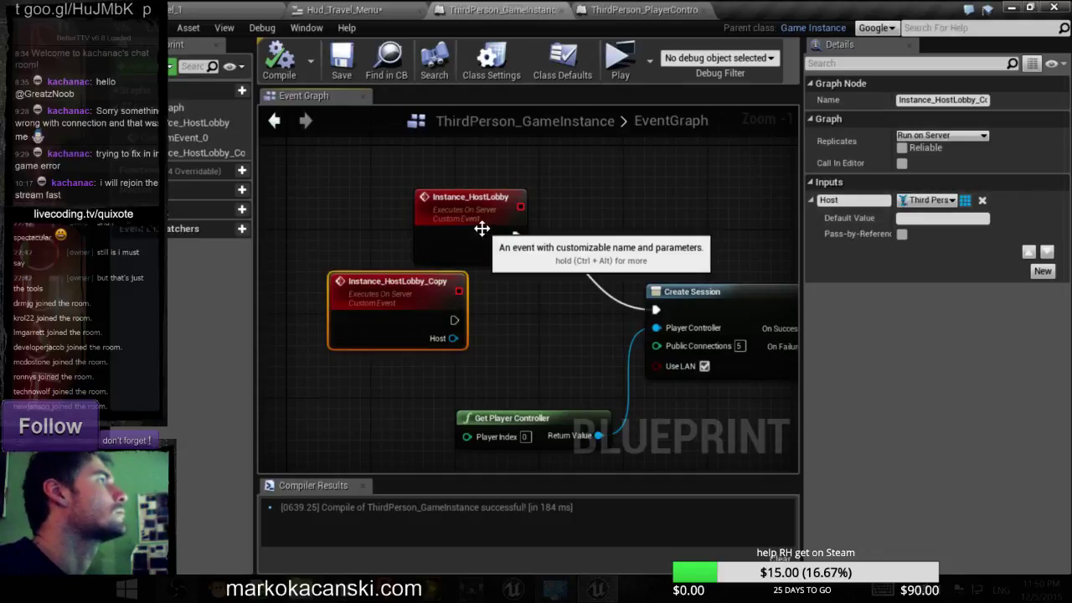
{"action": "left_click", "coordinate": [481, 229]}
- Make Host a Third Person Player Controler reference, wire it to Player Controller, and compile
{"action": "left_click", "coordinate": [930, 201]}
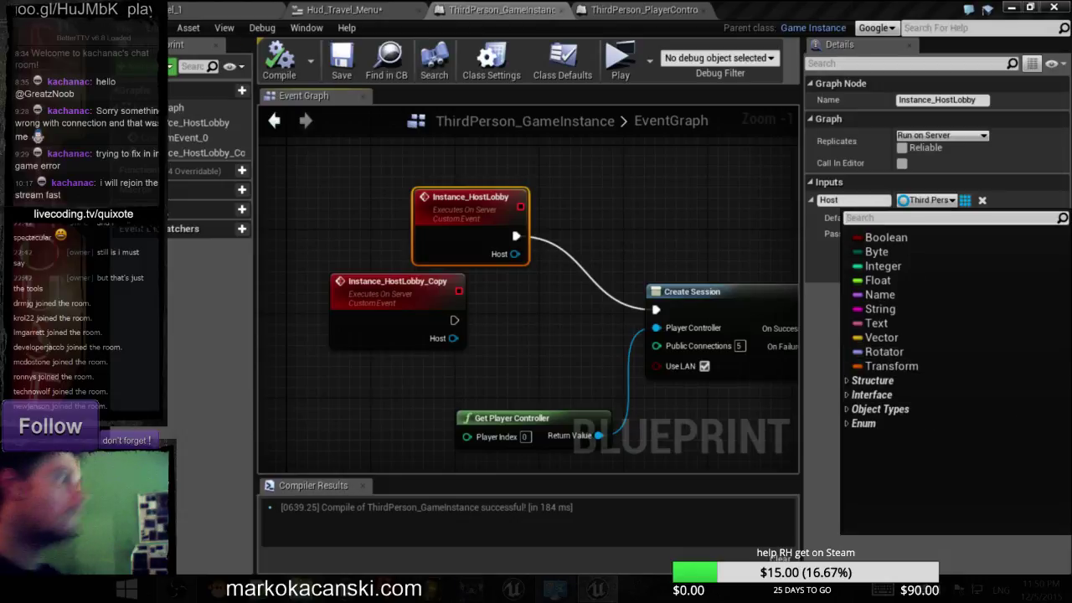
{"action": "type", "text": "thi"}
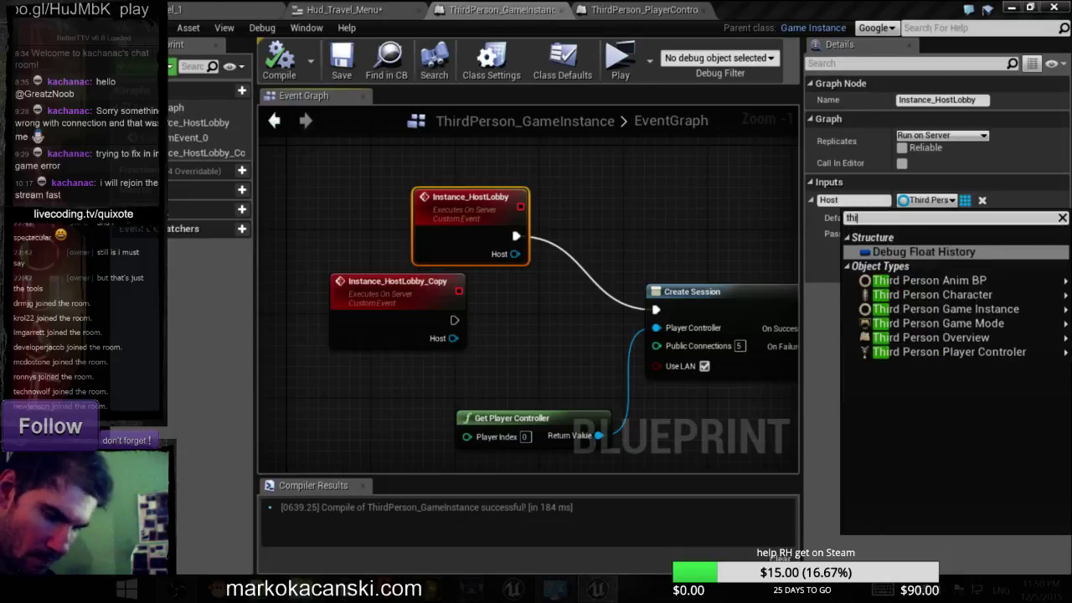
{"action": "type", "text": "rd"}
{"action": "mouse_move", "coordinate": [943, 324]}
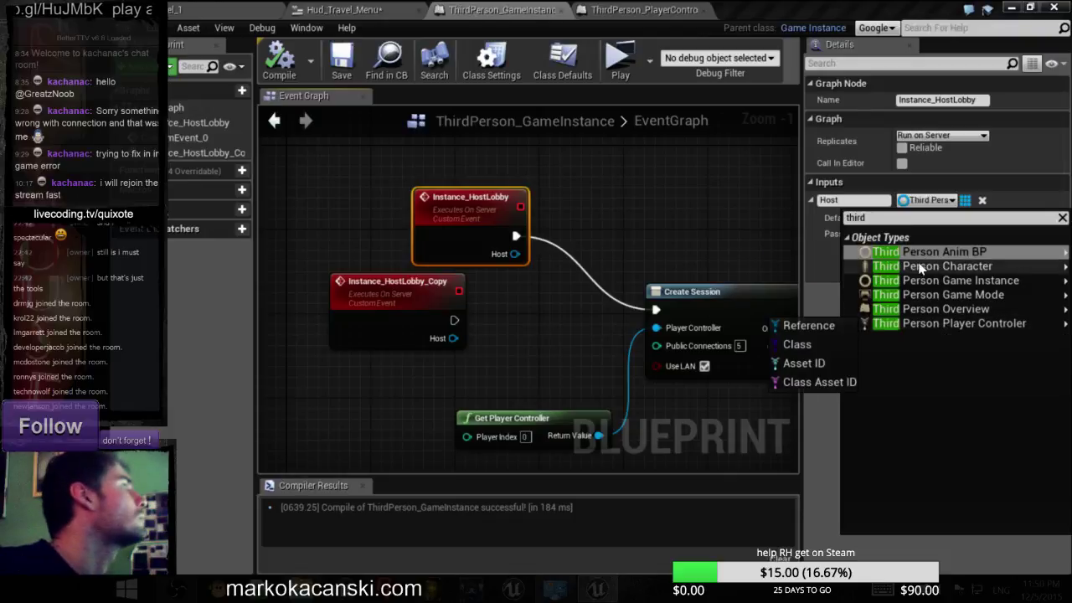
{"action": "left_click", "coordinate": [942, 328]}
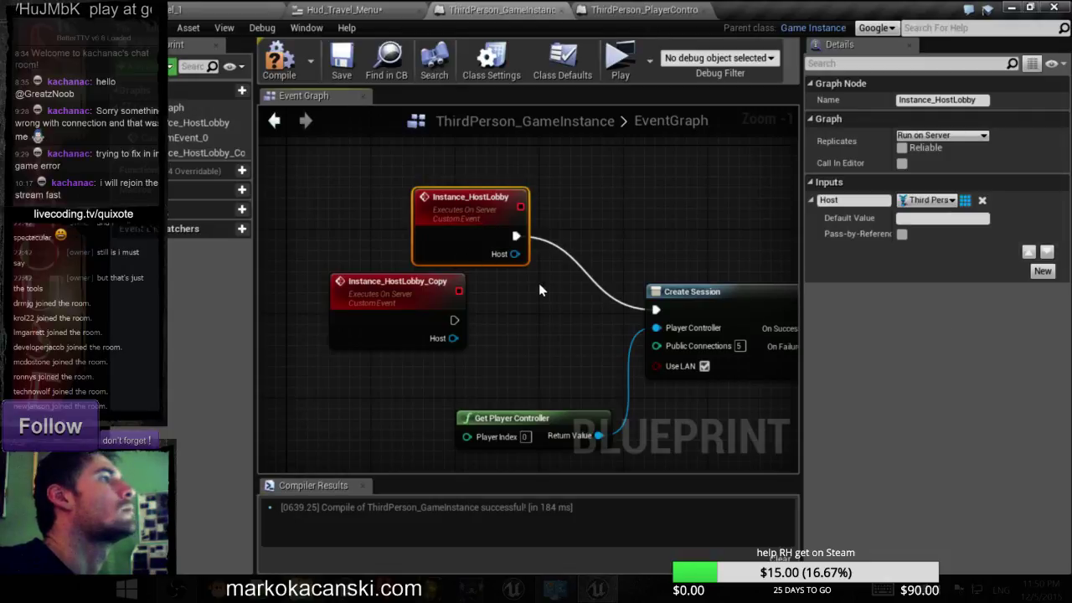
{"action": "left_click_drag", "start_coordinate": [521, 259], "coordinate": [652, 329]}
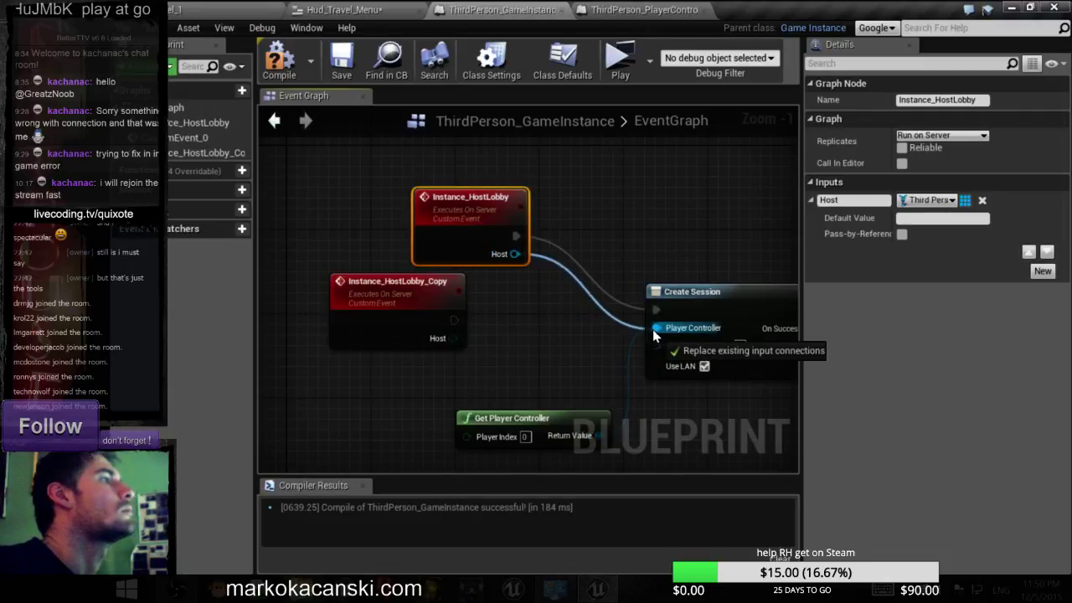
{"action": "left_click", "coordinate": [279, 63]}
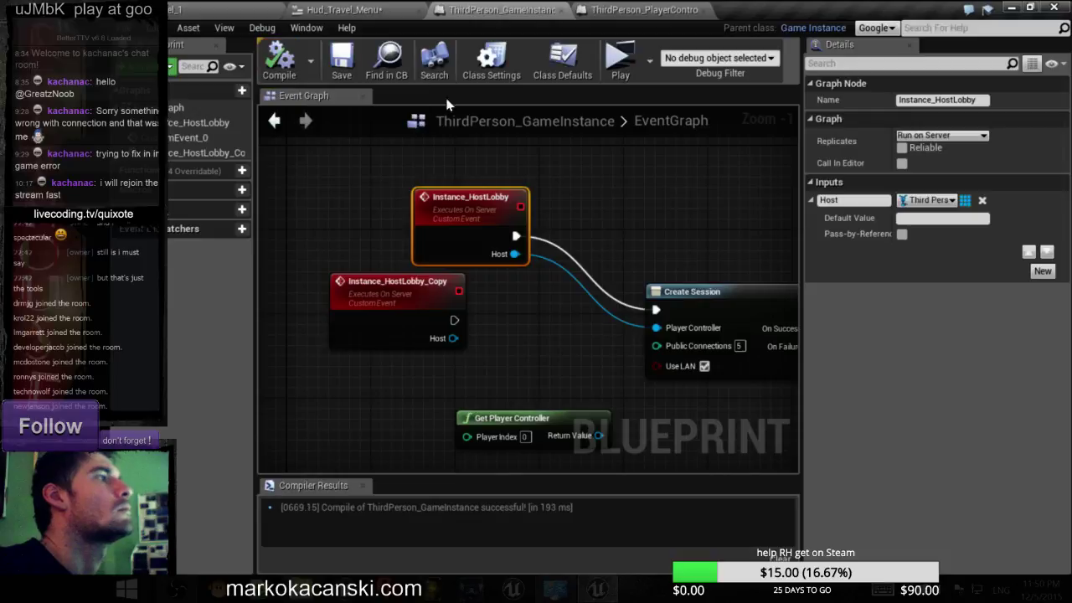
{"action": "mouse_move", "coordinate": [598, 435]}
{"action": "left_mouse_down"}
{"action": "mouse_move", "coordinate": [654, 329]}
{"action": "mouse_move", "coordinate": [546, 372]}
{"action": "left_mouse_up"}
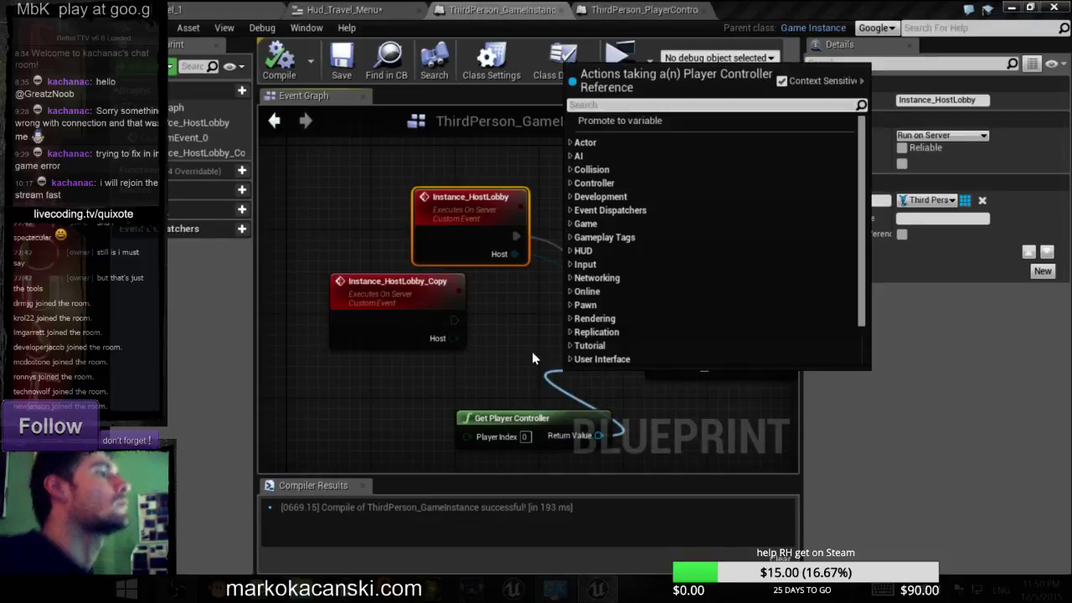
- Feed Self into Instance Host Lobby's Host in ThirdPerson_PlayerControler and compile
{"action": "left_click", "coordinate": [503, 9]}
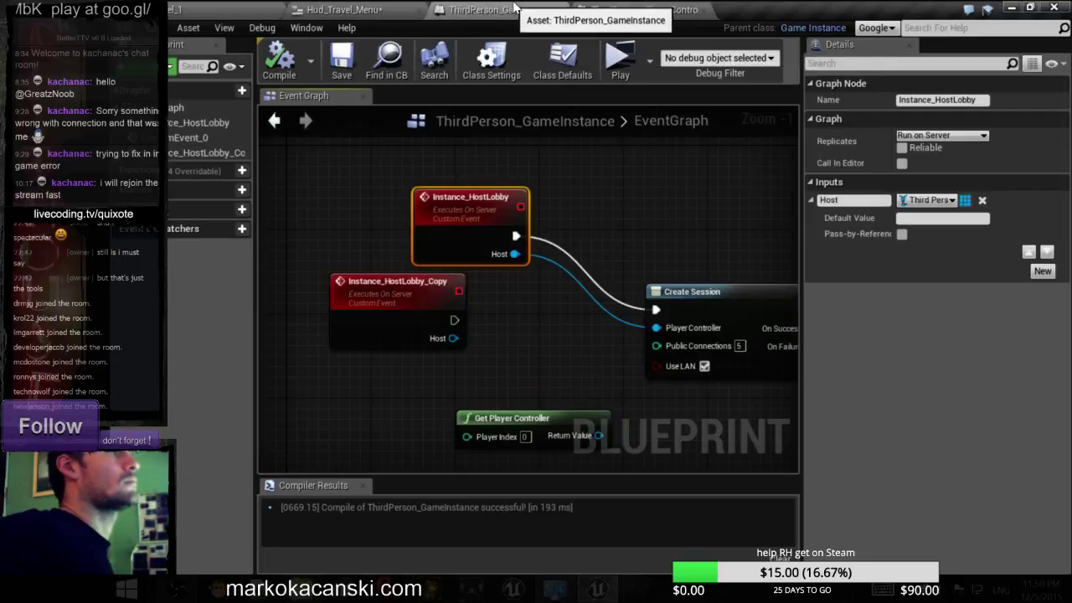
{"action": "left_click", "coordinate": [645, 9]}
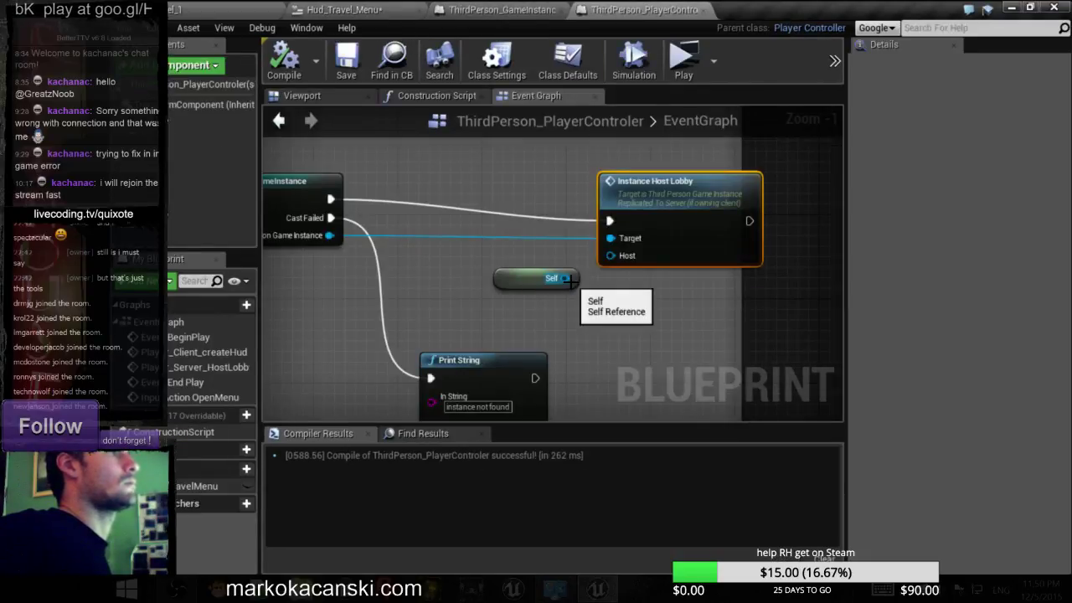
{"action": "left_click_drag", "start_coordinate": [565, 278], "coordinate": [611, 255]}
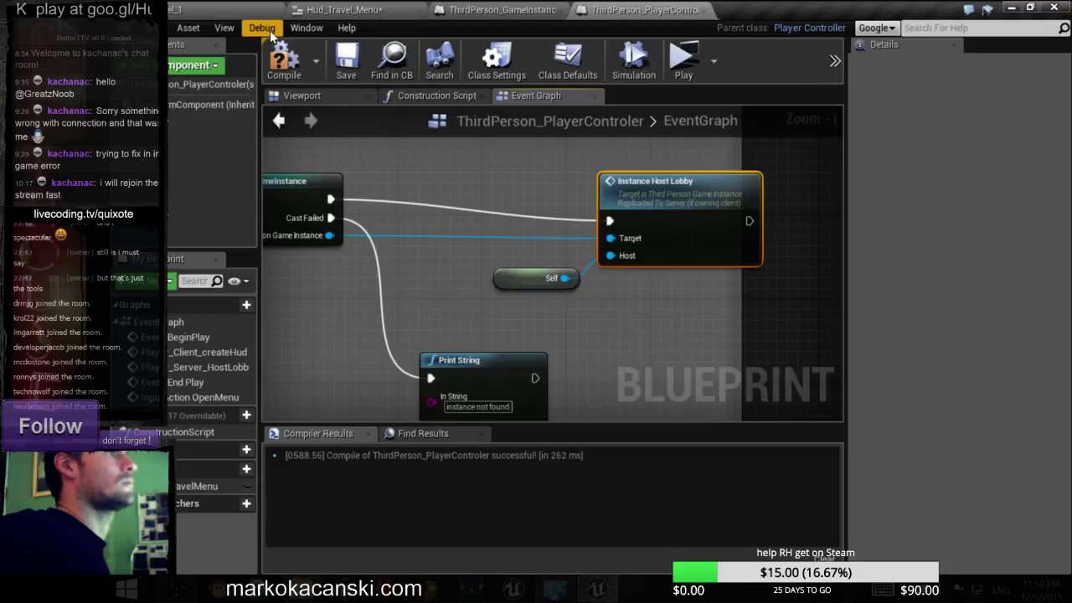
{"action": "left_click", "coordinate": [283, 58]}
- Play-test with server and client, host a lobby, then stop and return to the controller graph
{"action": "left_click", "coordinate": [255, 11]}
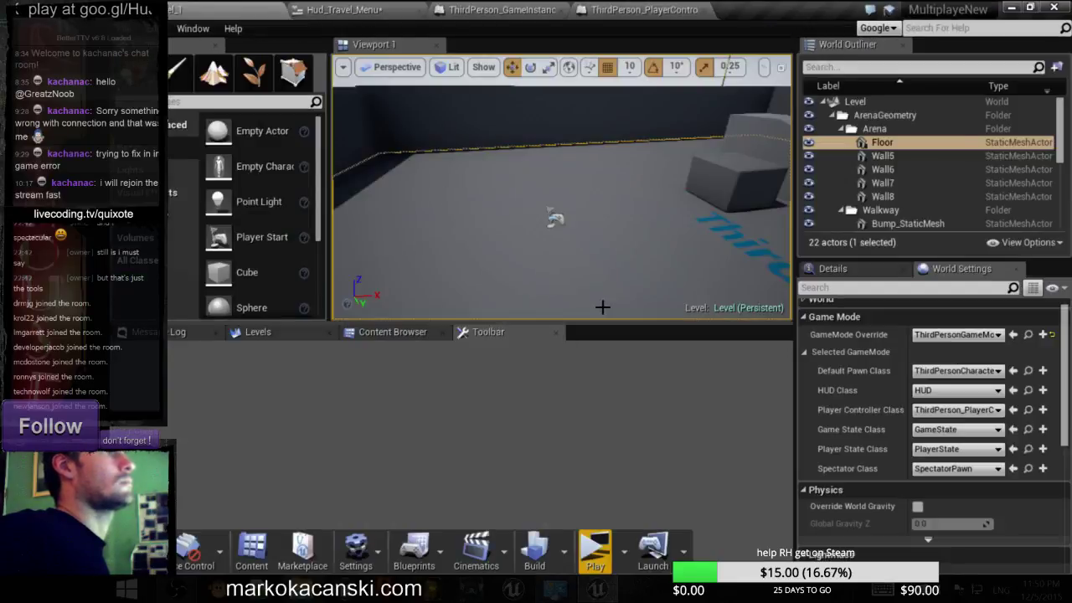
{"action": "left_click", "coordinate": [595, 544]}
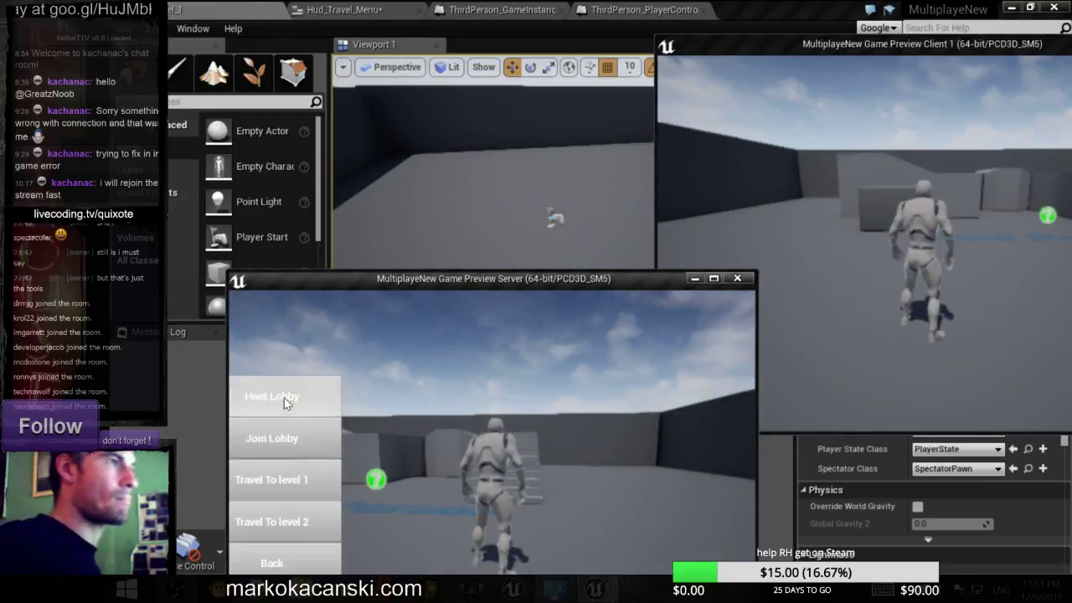
{"action": "left_click", "coordinate": [284, 398]}
{"action": "left_click", "coordinate": [737, 278]}
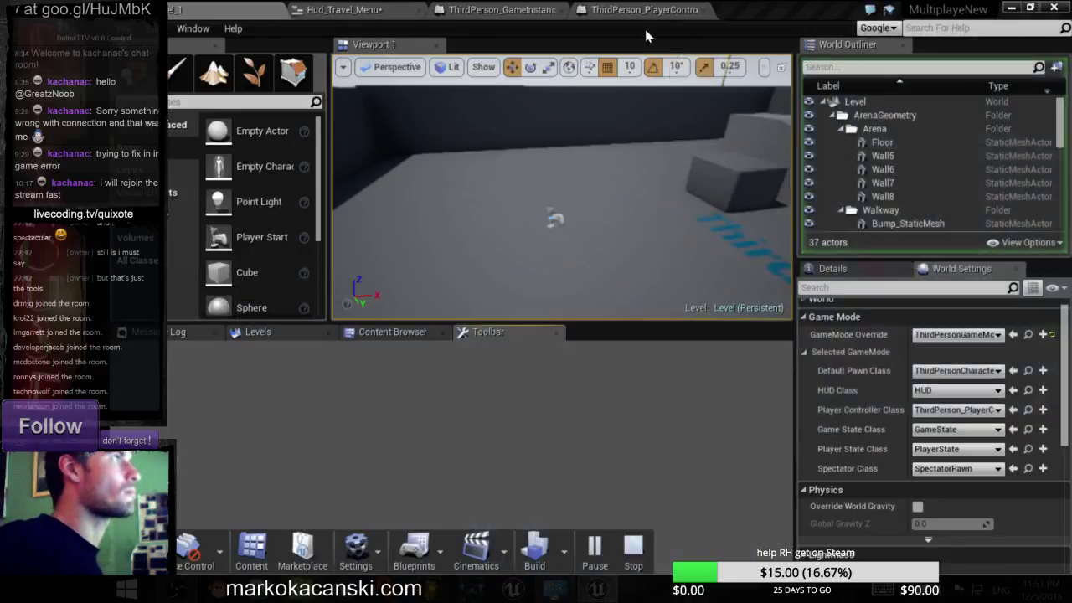
{"action": "left_click", "coordinate": [640, 10]}
{"action": "scroll", "coordinate": [672, 293], "scroll_direction": "down", "scroll_amount": 4}
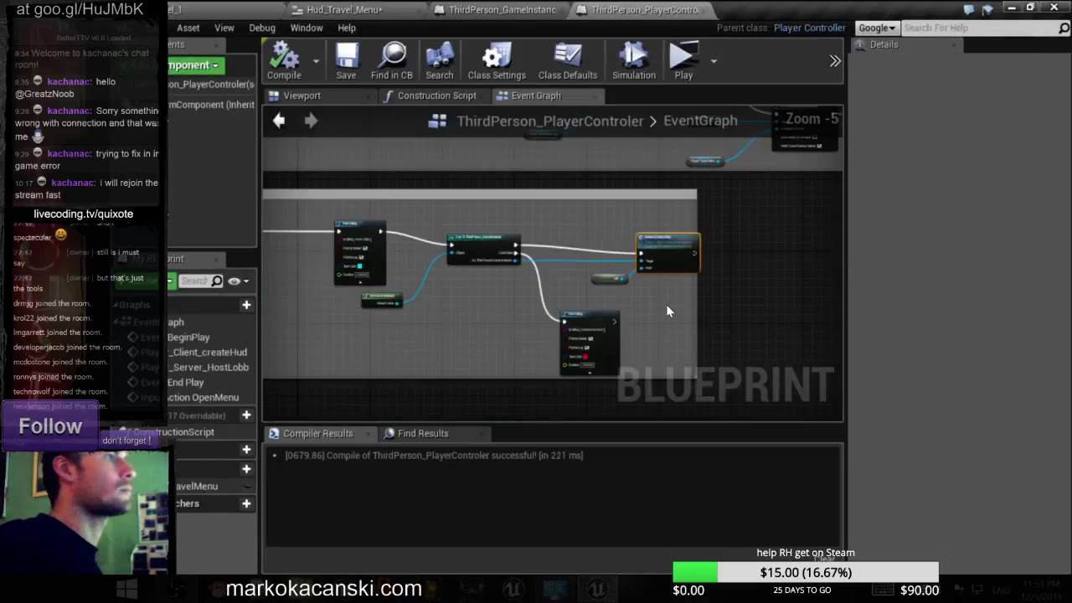
{"action": "scroll", "coordinate": [670, 294], "scroll_direction": "up", "scroll_amount": 1}
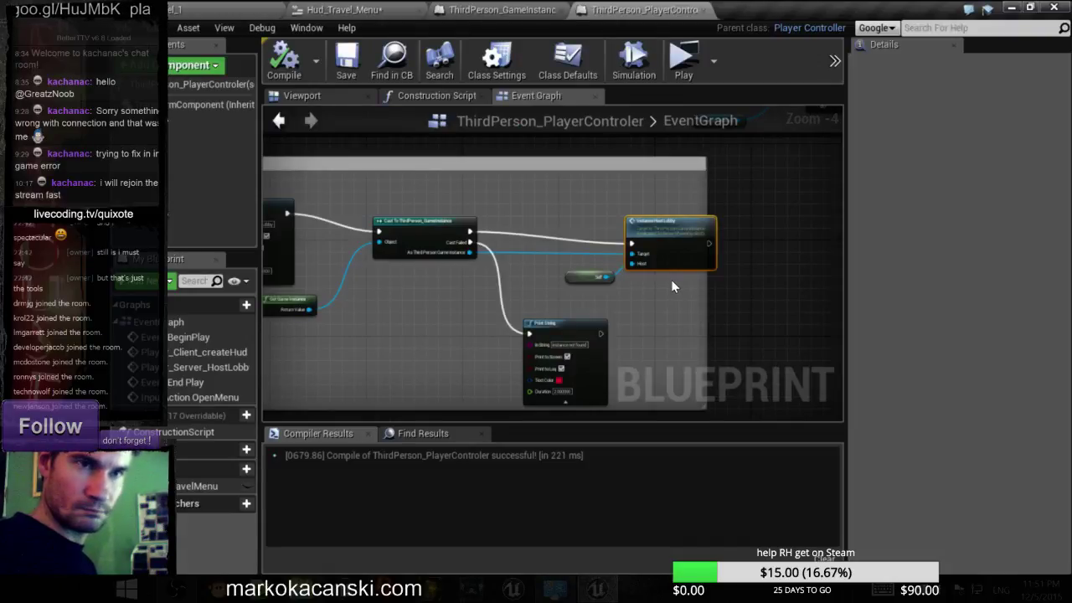
{"action": "right_click_drag", "start_coordinate": [670, 287], "coordinate": [697, 305]}
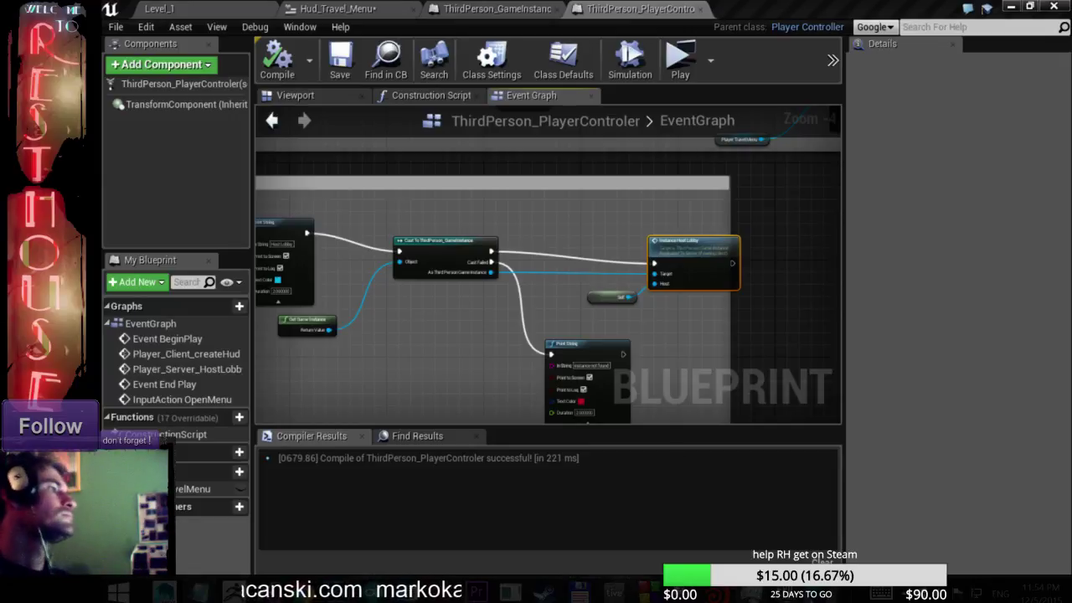
- Change the Google query to 'ue4 multiplayer blueprint', run it, and bring up the first result's link menu
{"action": "mouse_move", "coordinate": [729, 591]}
{"action": "left_click", "coordinate": [644, 513]}
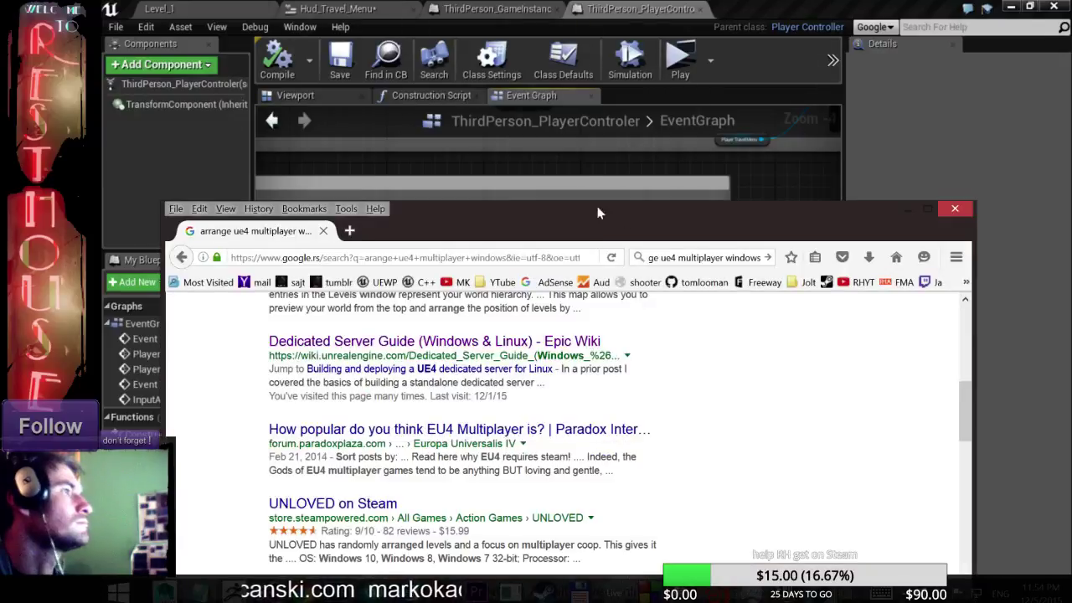
{"action": "left_click", "coordinate": [715, 257]}
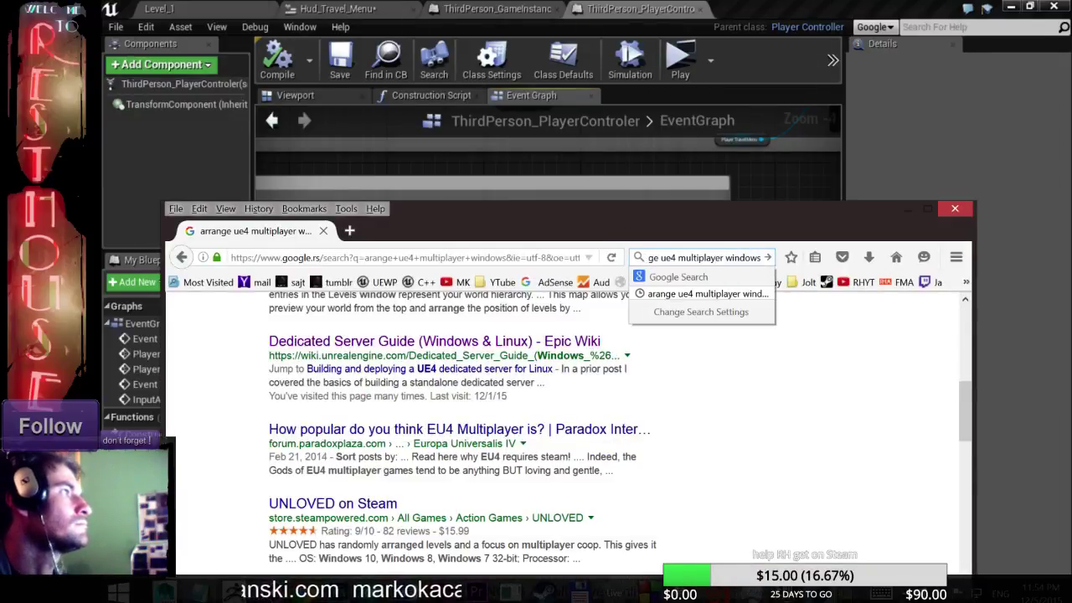
{"action": "double_click", "coordinate": [654, 257]}
{"action": "key", "text": "Delete"}
{"action": "key", "text": "Delete"}
{"action": "double_click", "coordinate": [733, 257]}
{"action": "key", "text": "Delete"}
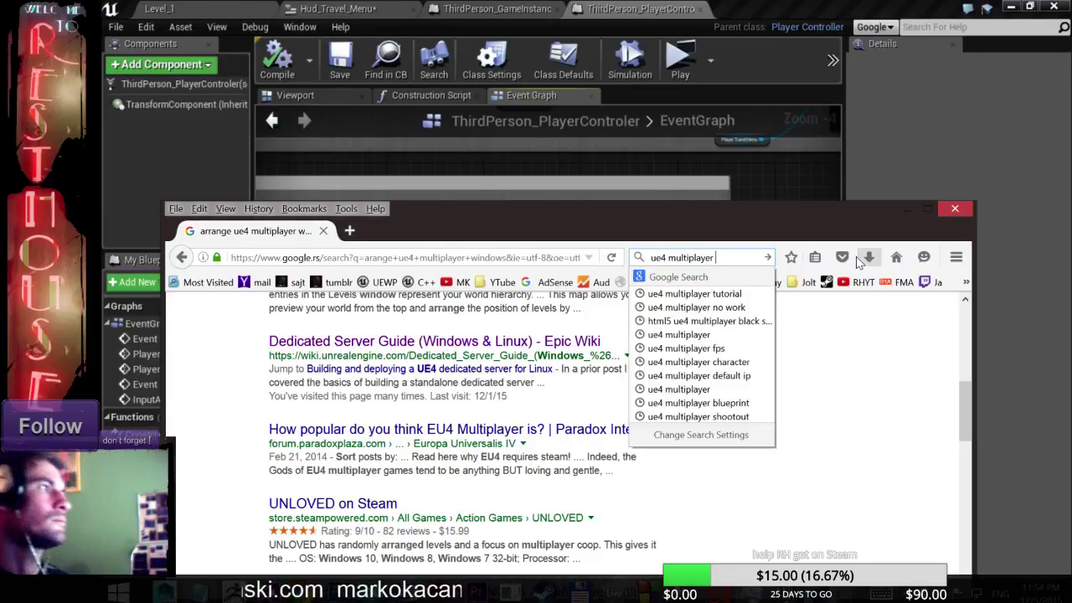
{"action": "type", "text": "b"}
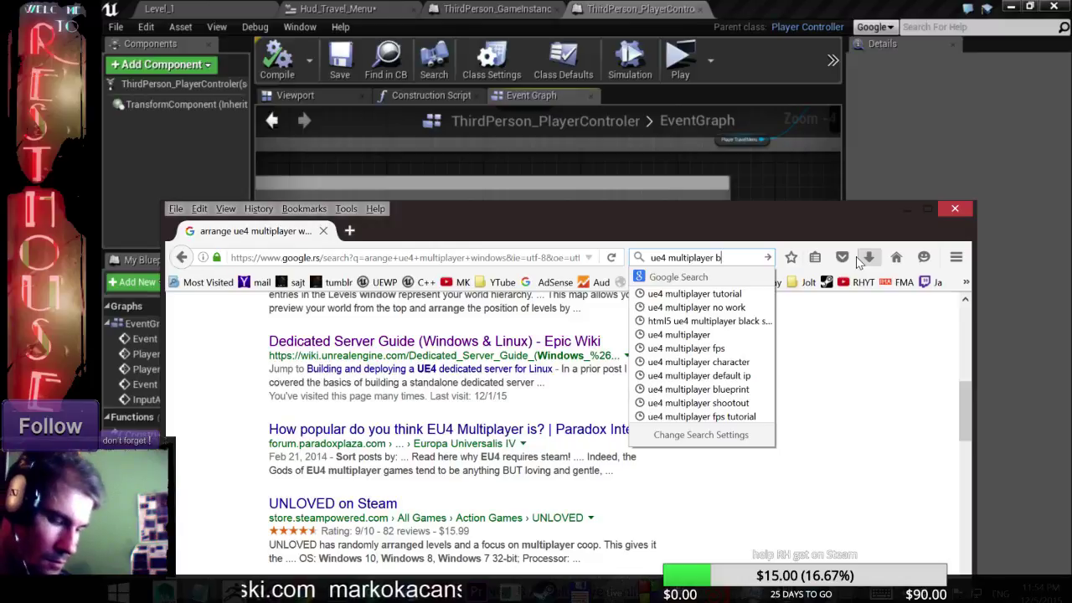
{"action": "type", "text": "lueprint"}
{"action": "key", "text": "Return"}
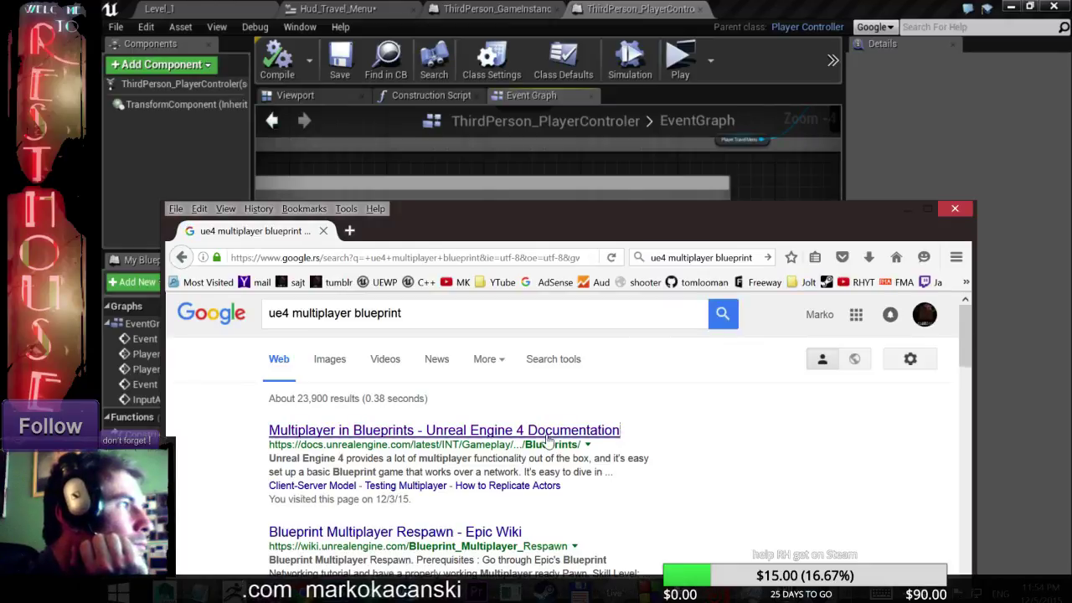
{"action": "right_click", "coordinate": [571, 439]}
{"action": "left_click", "coordinate": [572, 446]}
{"action": "scroll", "coordinate": [545, 444], "scroll_direction": "down", "scroll_amount": 2}
{"action": "scroll", "coordinate": [502, 411], "scroll_direction": "down", "scroll_amount": 2}
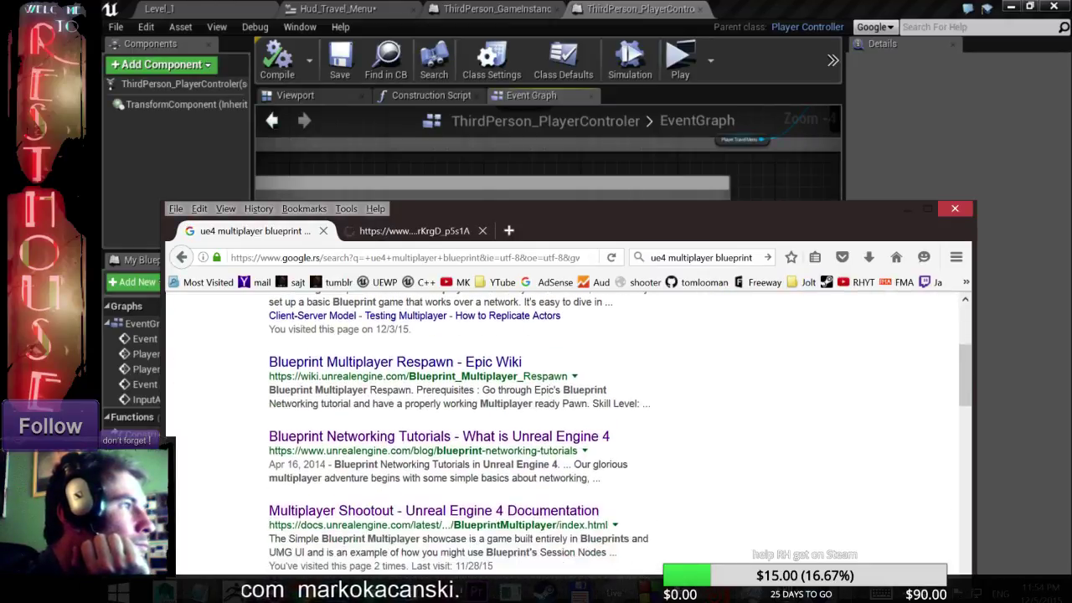
{"action": "right_click", "coordinate": [453, 368]}
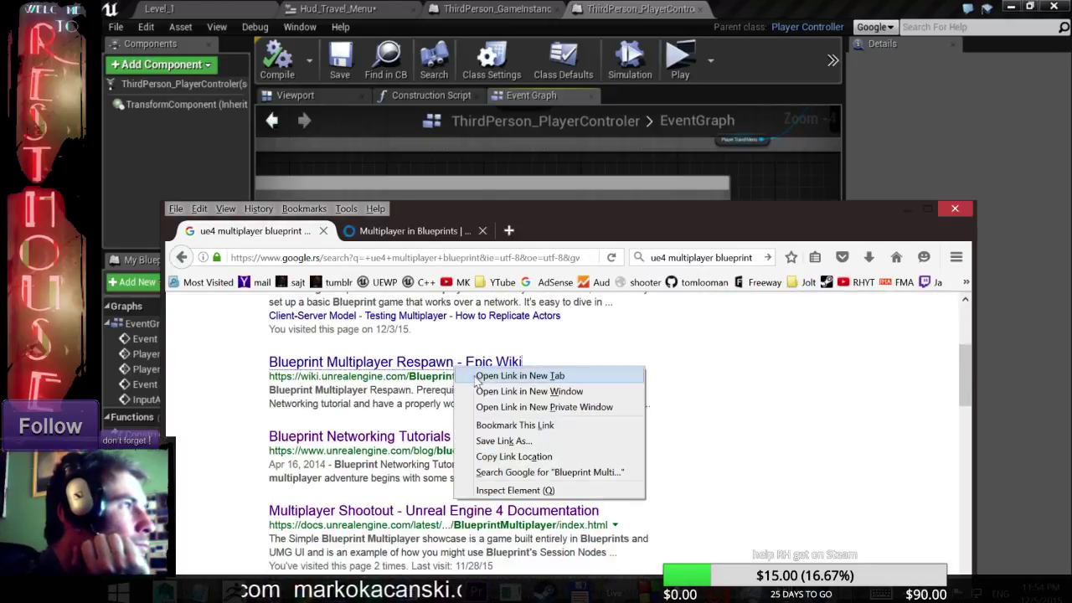
{"action": "left_click", "coordinate": [411, 232]}
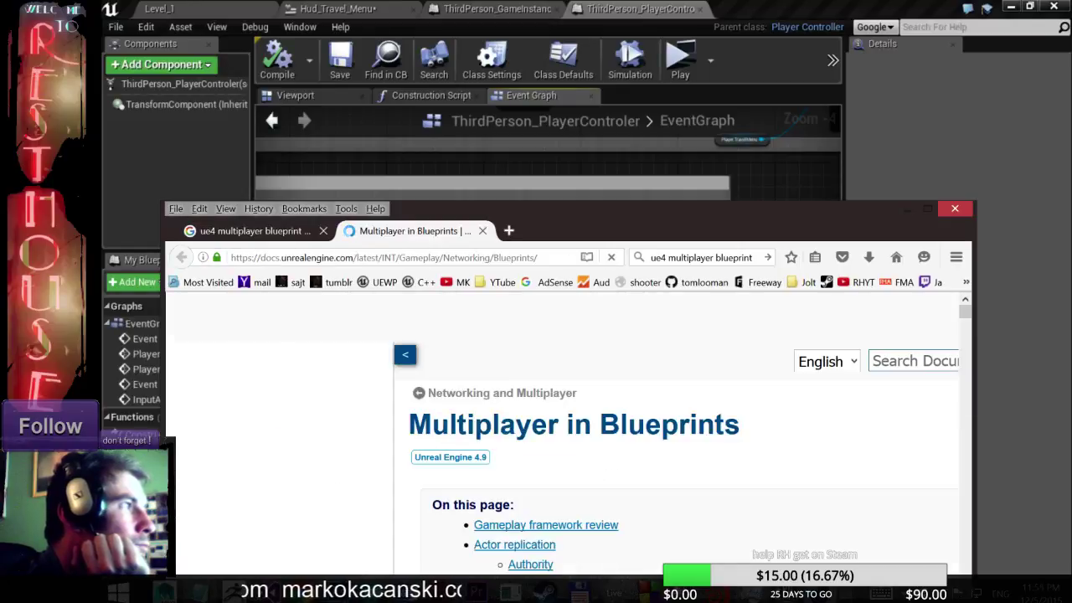
{"action": "scroll", "coordinate": [654, 420], "scroll_direction": "down", "scroll_amount": 2}
{"action": "scroll", "coordinate": [655, 420], "scroll_direction": "down", "scroll_amount": 3}
{"action": "scroll", "coordinate": [654, 420], "scroll_direction": "down", "scroll_amount": 3}
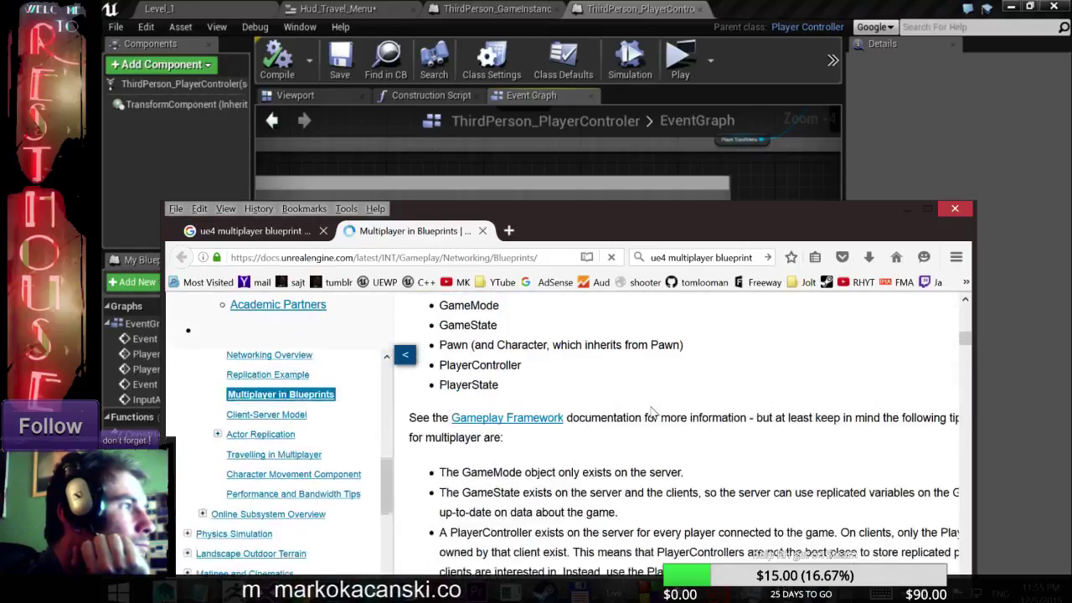
{"action": "scroll", "coordinate": [654, 420], "scroll_direction": "down", "scroll_amount": 3}
{"action": "scroll", "coordinate": [405, 360], "scroll_direction": "down", "scroll_amount": 3}
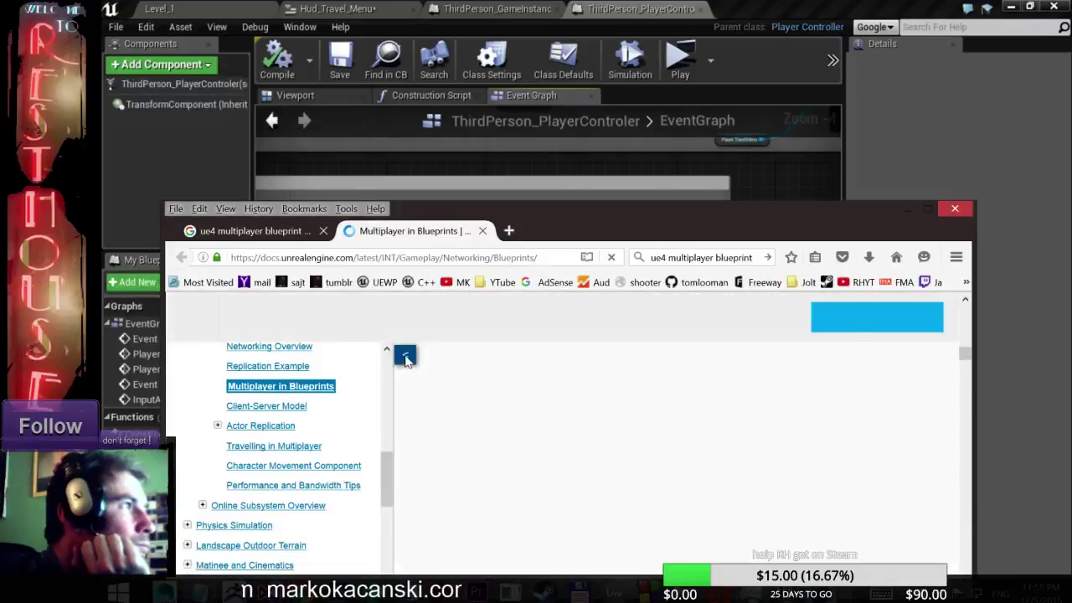
{"action": "left_click", "coordinate": [405, 358]}
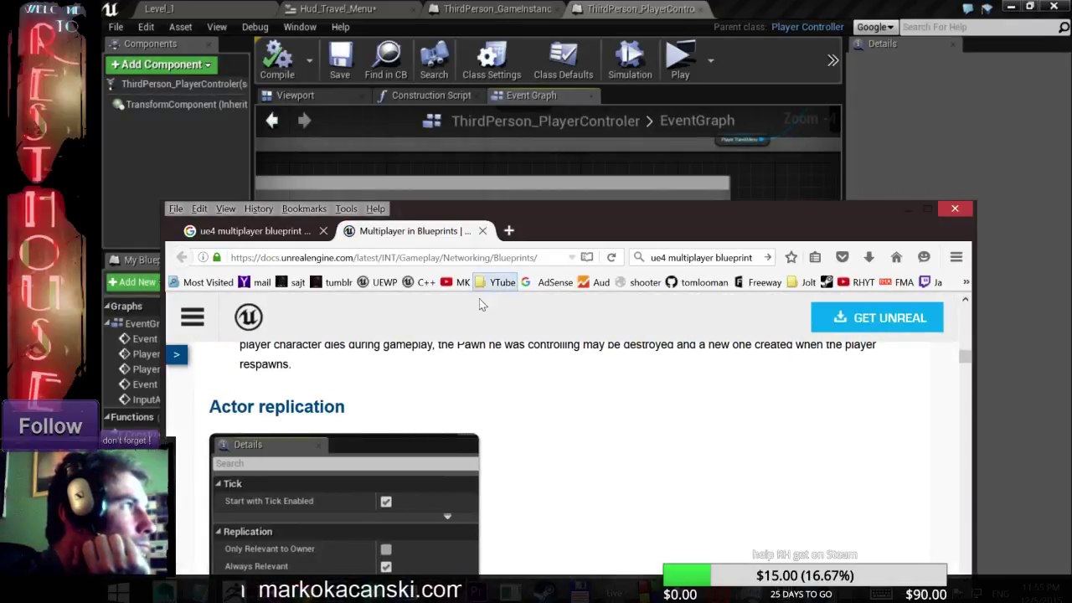
{"action": "scroll", "coordinate": [553, 393], "scroll_direction": "down", "scroll_amount": 4}
{"action": "scroll", "coordinate": [555, 382], "scroll_direction": "down", "scroll_amount": 3}
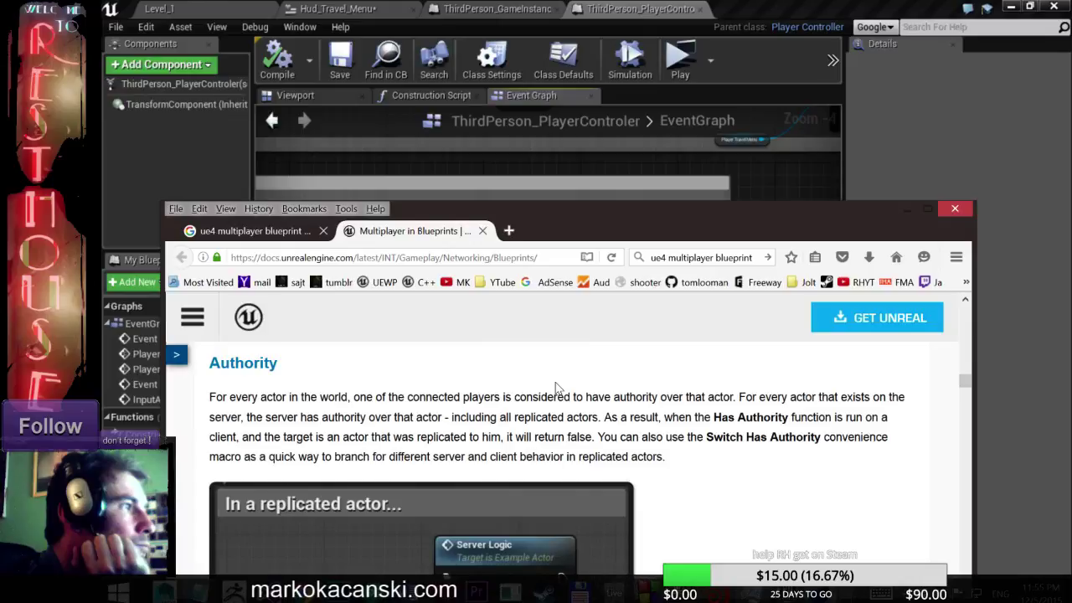
{"action": "scroll", "coordinate": [557, 388], "scroll_direction": "down", "scroll_amount": 3}
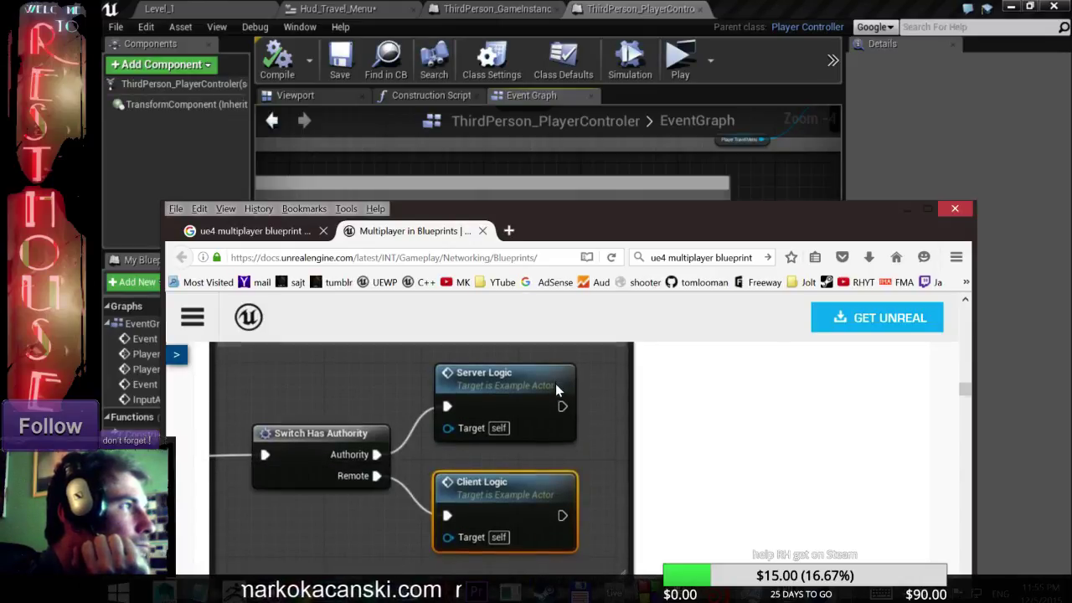
{"action": "scroll", "coordinate": [556, 385], "scroll_direction": "down", "scroll_amount": 3}
{"action": "scroll", "coordinate": [555, 386], "scroll_direction": "down", "scroll_amount": 5}
{"action": "scroll", "coordinate": [559, 389], "scroll_direction": "down", "scroll_amount": 5}
{"action": "scroll", "coordinate": [559, 389], "scroll_direction": "down", "scroll_amount": 5}
{"action": "scroll", "coordinate": [559, 389], "scroll_direction": "down", "scroll_amount": 3}
{"action": "scroll", "coordinate": [559, 390], "scroll_direction": "down", "scroll_amount": 4}
{"action": "scroll", "coordinate": [559, 389], "scroll_direction": "down", "scroll_amount": 4}
{"action": "scroll", "coordinate": [558, 390], "scroll_direction": "down", "scroll_amount": 5}
{"action": "scroll", "coordinate": [558, 389], "scroll_direction": "down", "scroll_amount": 3}
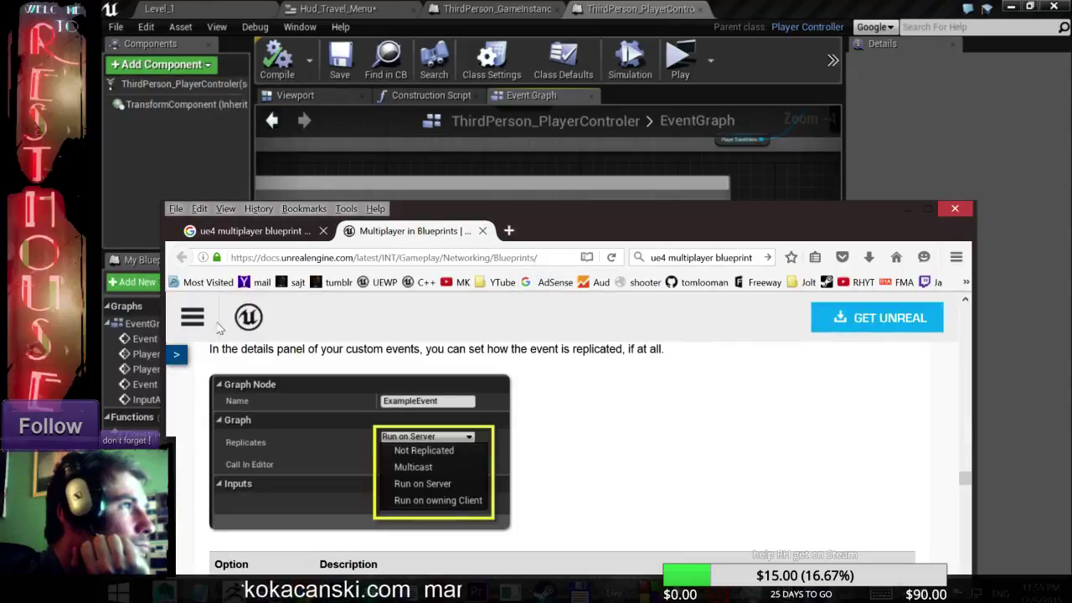
{"action": "left_click", "coordinate": [176, 357]}
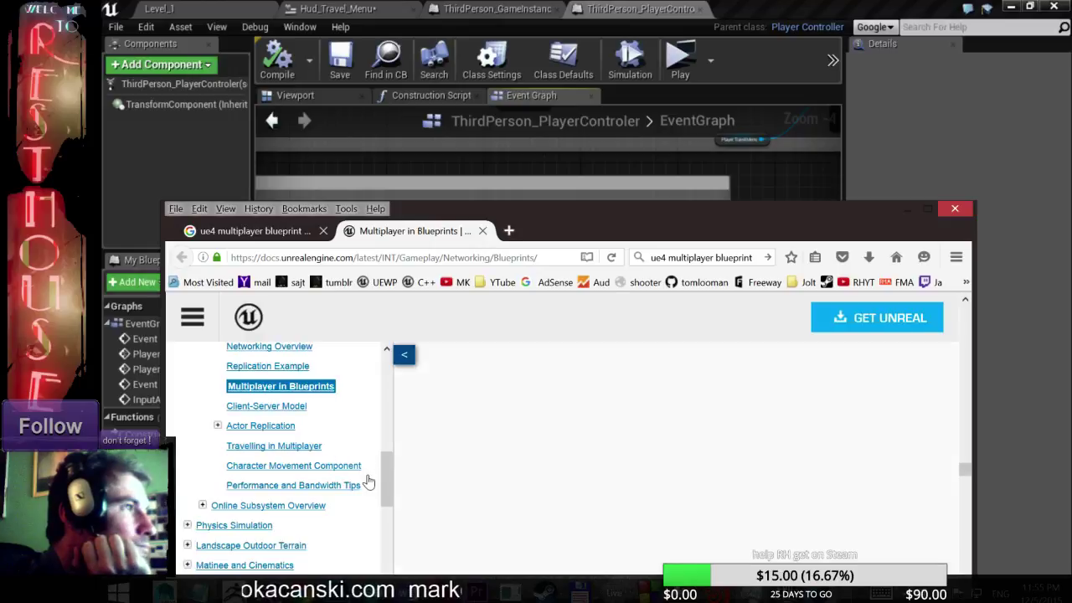
{"action": "left_click_drag", "start_coordinate": [384, 480], "coordinate": [385, 456]}
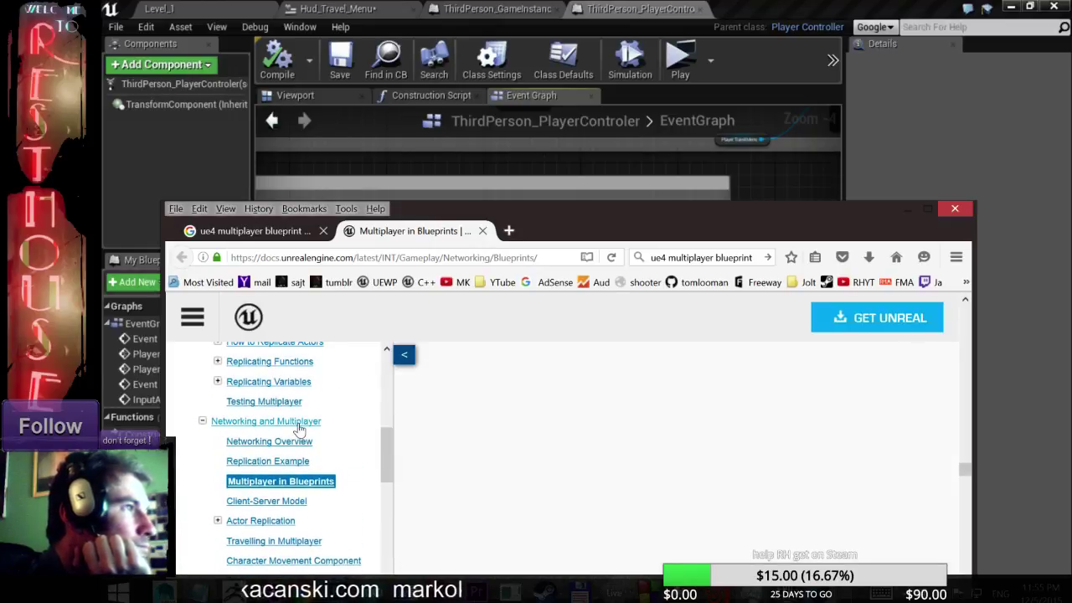
{"action": "mouse_move", "coordinate": [387, 455]}
{"action": "left_mouse_down"}
{"action": "mouse_move", "coordinate": [387, 420]}
{"action": "mouse_move", "coordinate": [395, 453]}
{"action": "left_mouse_up"}
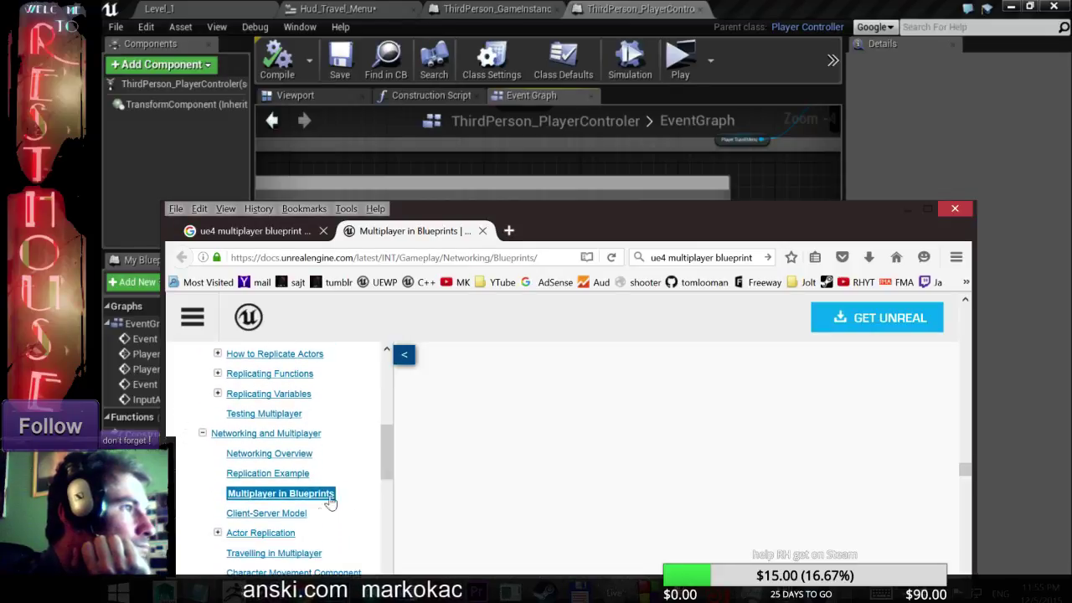
- Open the Client-Server Model documentation page and scroll through it
{"action": "left_click", "coordinate": [287, 514]}
{"action": "scroll", "coordinate": [789, 435], "scroll_direction": "down", "scroll_amount": 2}
{"action": "scroll", "coordinate": [787, 435], "scroll_direction": "down", "scroll_amount": 5}
{"action": "scroll", "coordinate": [787, 435], "scroll_direction": "down", "scroll_amount": 5}
{"action": "scroll", "coordinate": [787, 435], "scroll_direction": "down", "scroll_amount": 5}
{"action": "scroll", "coordinate": [787, 434], "scroll_direction": "down", "scroll_amount": 5}
{"action": "scroll", "coordinate": [785, 430], "scroll_direction": "down", "scroll_amount": 5}
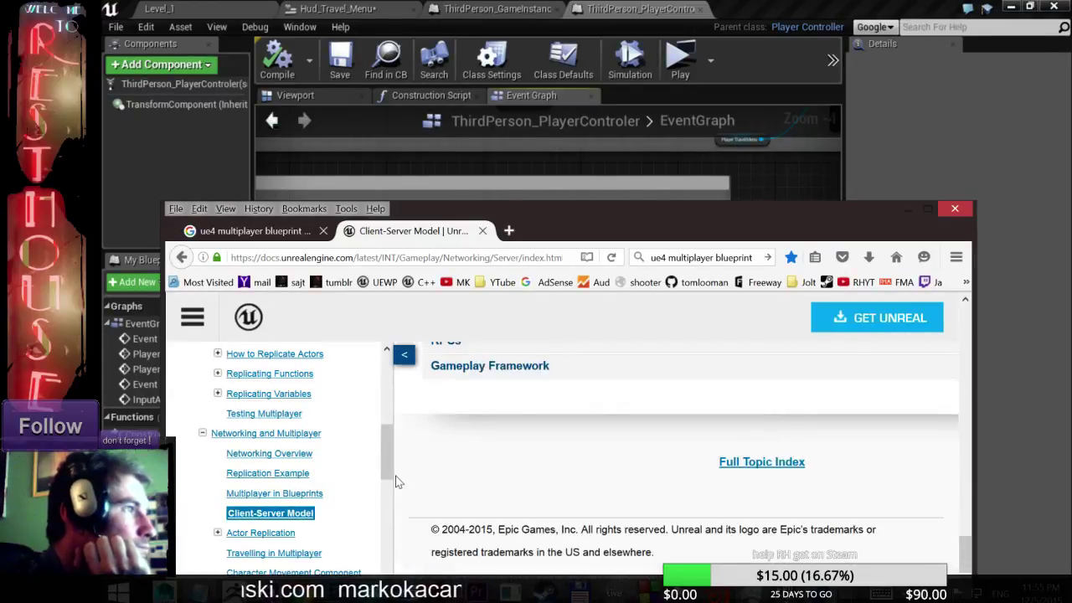
{"action": "left_click_drag", "start_coordinate": [384, 457], "coordinate": [385, 500]}
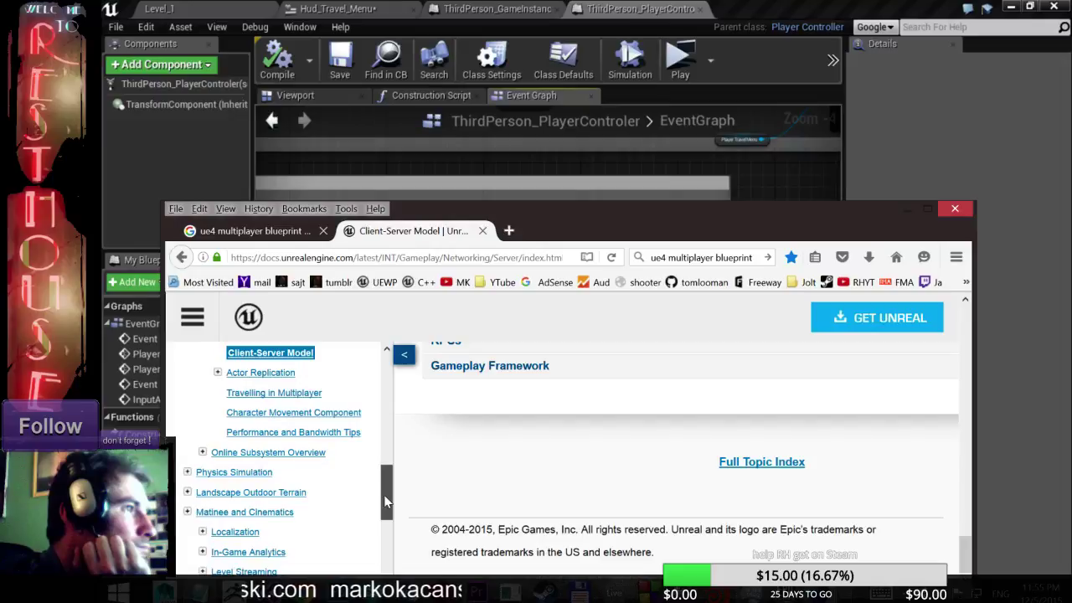
- Go to Online Subsystem Overview, then its Sessions and Matchmaking page
{"action": "left_click", "coordinate": [303, 453]}
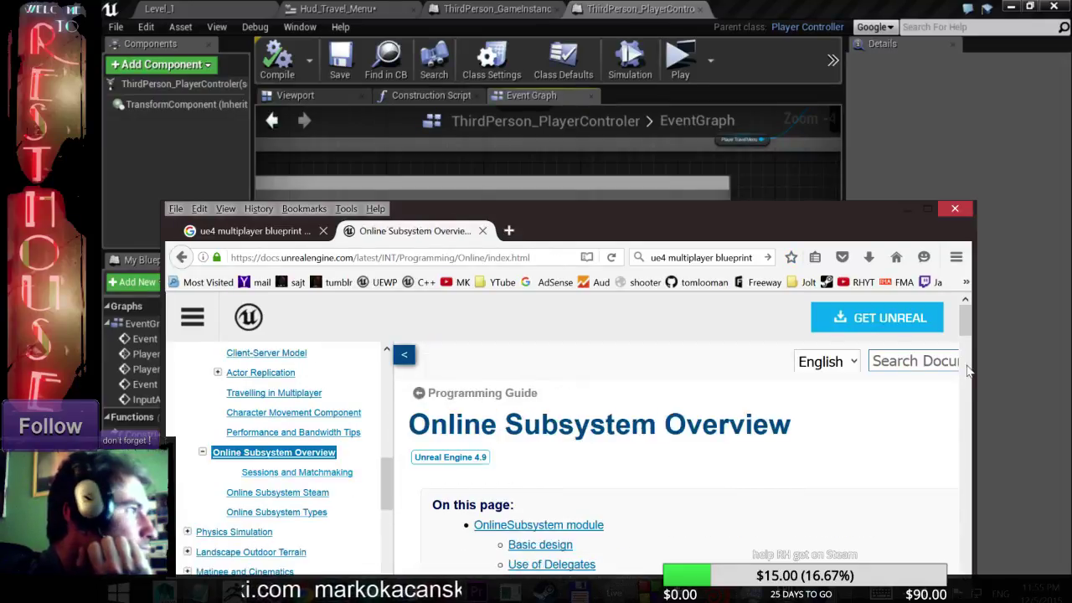
{"action": "left_click_drag", "start_coordinate": [964, 338], "coordinate": [923, 550]}
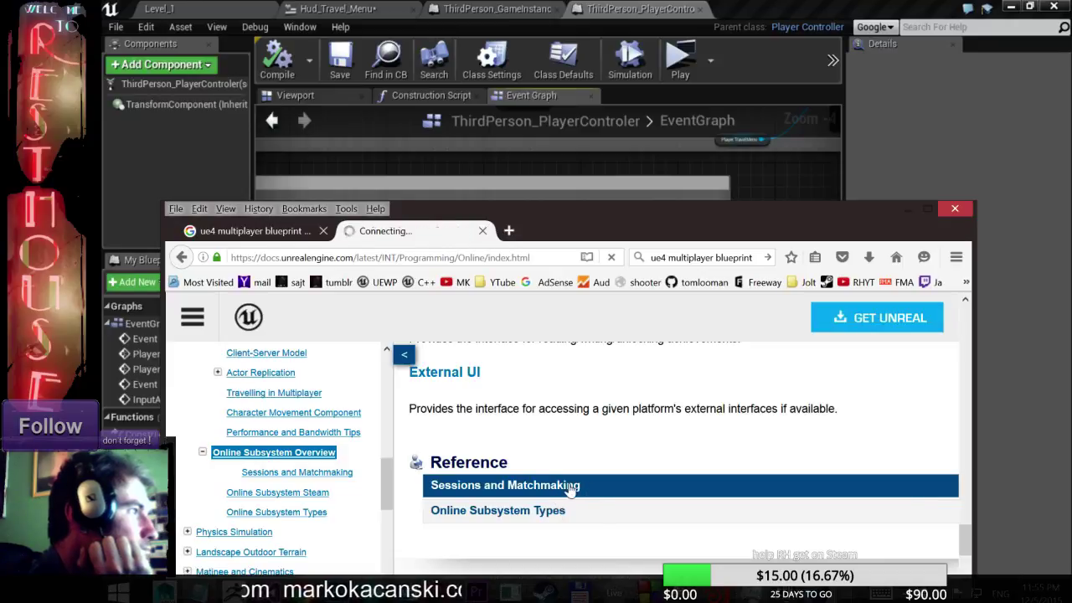
{"action": "left_click", "coordinate": [755, 459]}
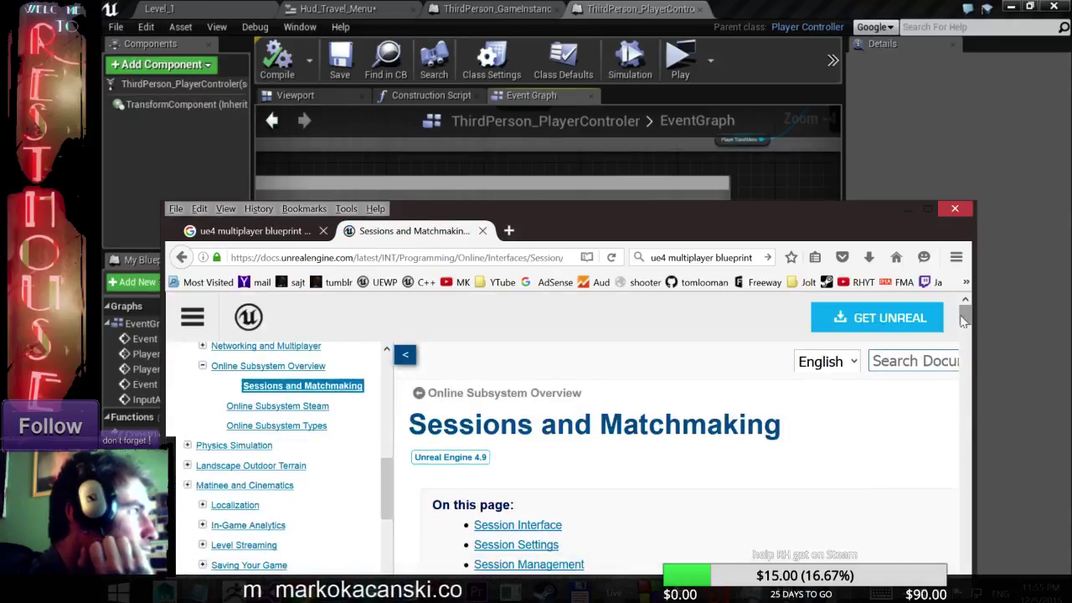
{"action": "left_click_drag", "start_coordinate": [967, 316], "coordinate": [963, 556]}
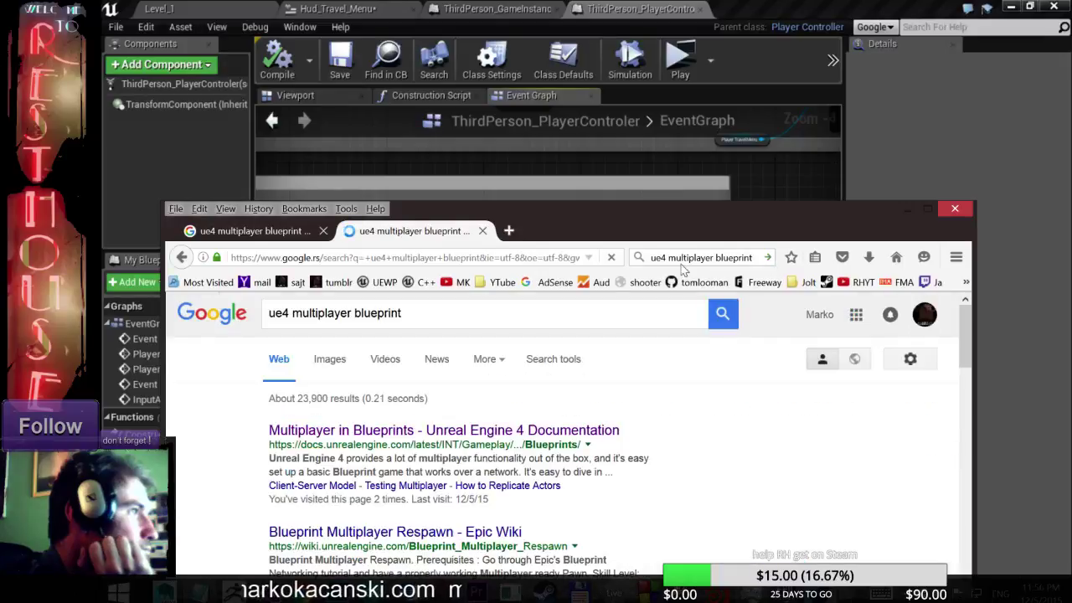
- Open the Blueprint Networking Tutorials result in a new tab and switch to it
{"action": "scroll", "coordinate": [556, 394], "scroll_direction": "down", "scroll_amount": 5}
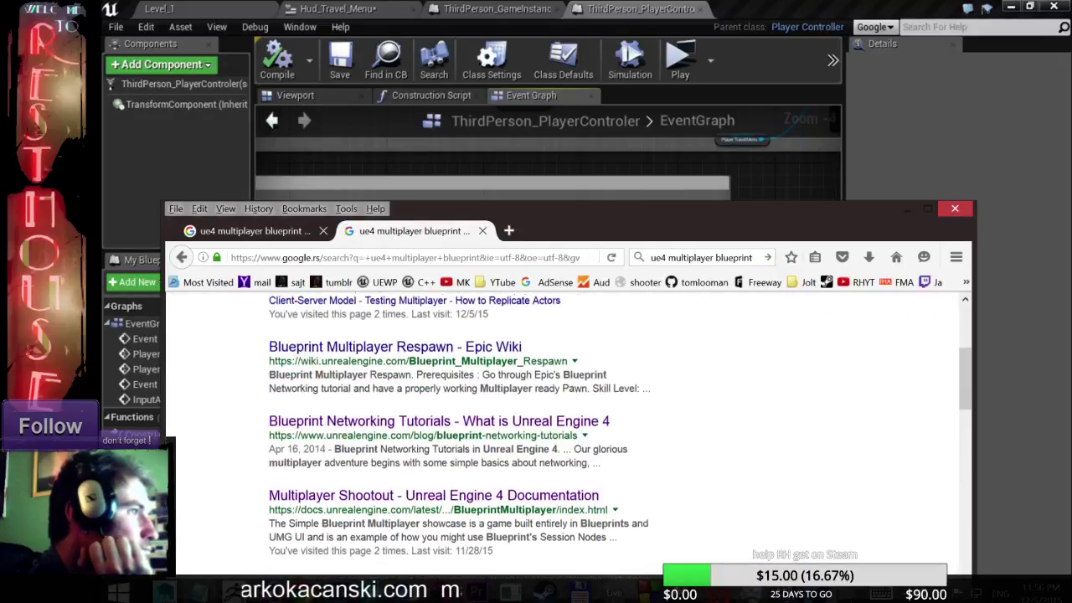
{"action": "right_click", "coordinate": [423, 360]}
{"action": "left_click", "coordinate": [446, 366]}
{"action": "scroll", "coordinate": [449, 360], "scroll_direction": "down", "scroll_amount": 5}
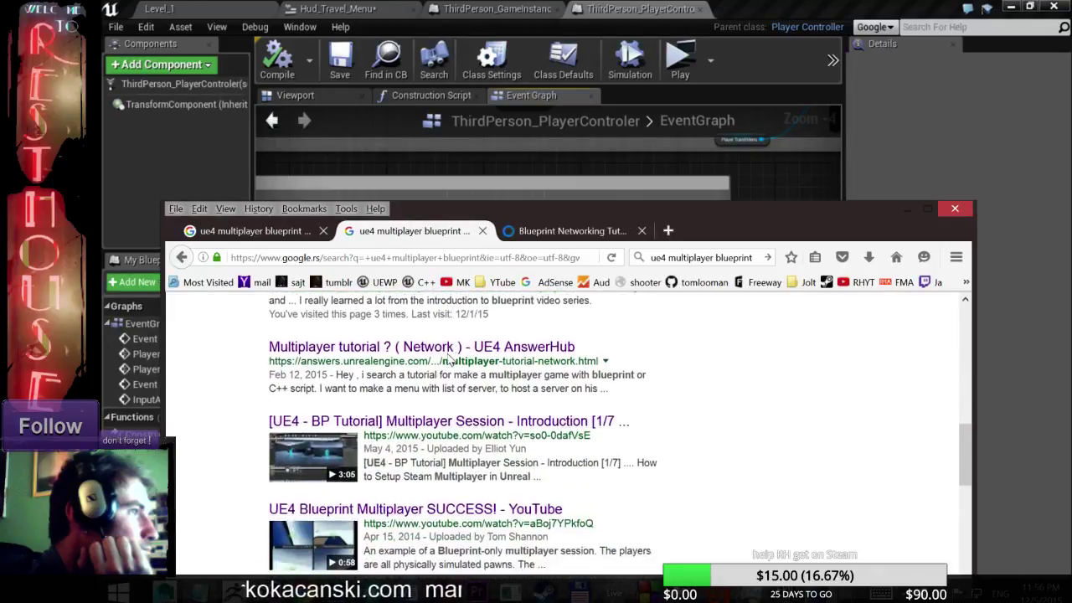
{"action": "left_click", "coordinate": [450, 355]}
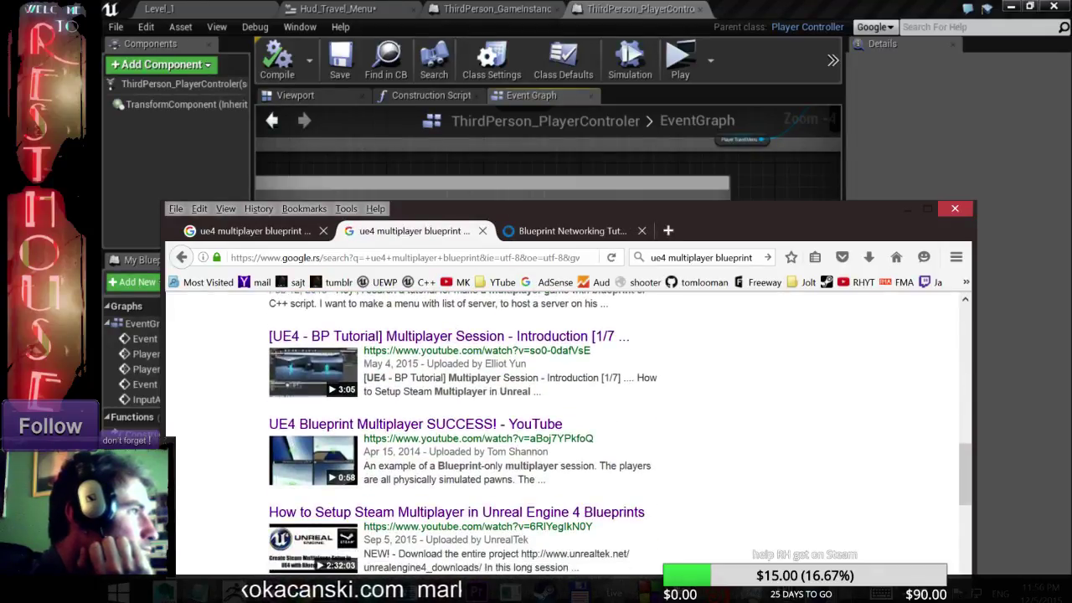
{"action": "scroll", "coordinate": [570, 427], "scroll_direction": "down", "scroll_amount": 2}
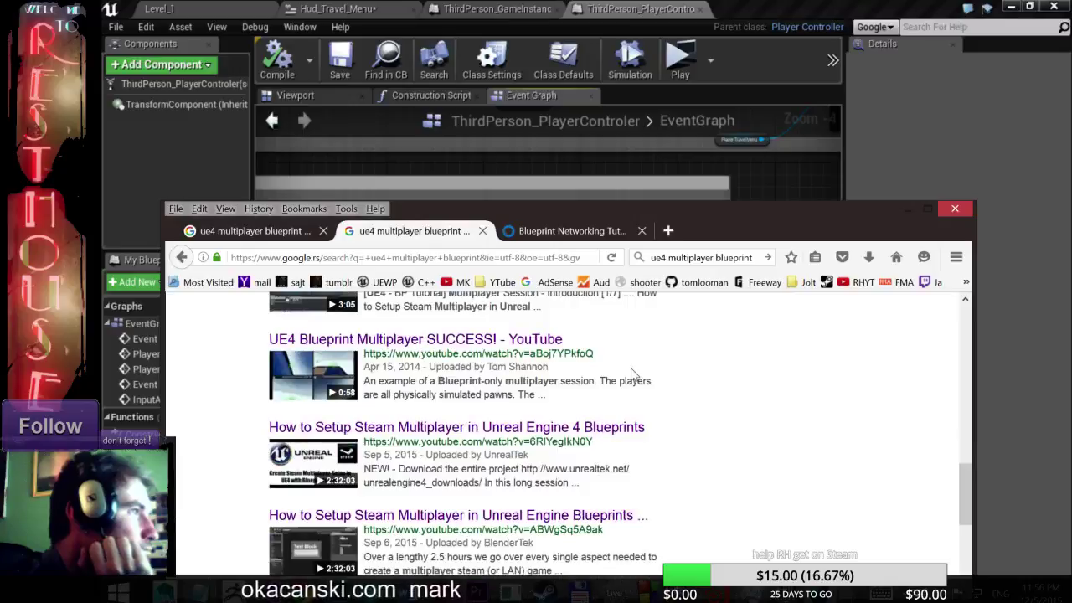
{"action": "scroll", "coordinate": [620, 364], "scroll_direction": "down", "scroll_amount": 2}
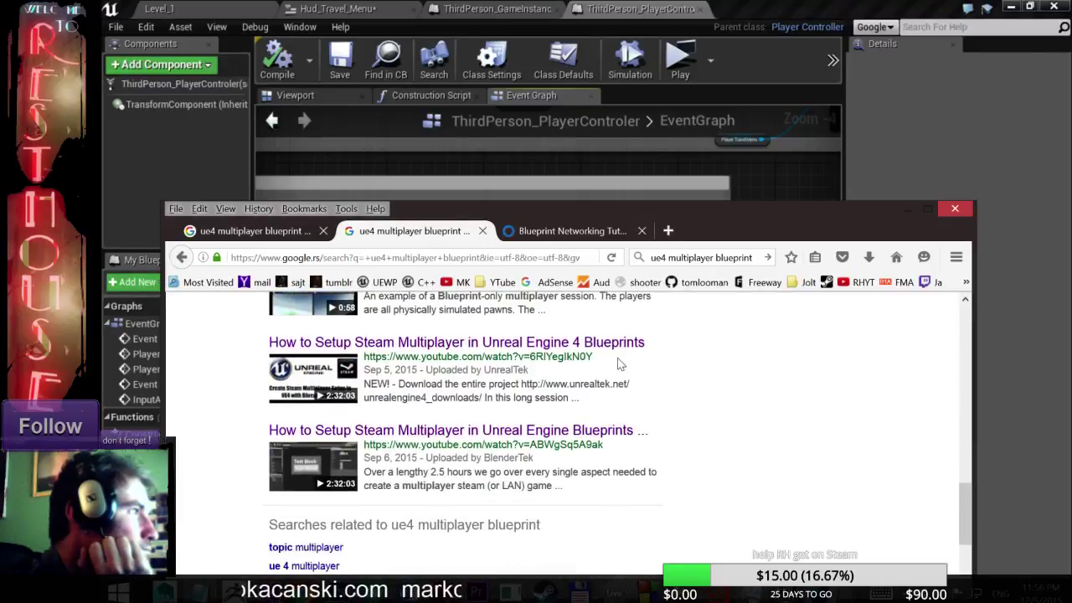
{"action": "scroll", "coordinate": [617, 358], "scroll_direction": "down", "scroll_amount": 4}
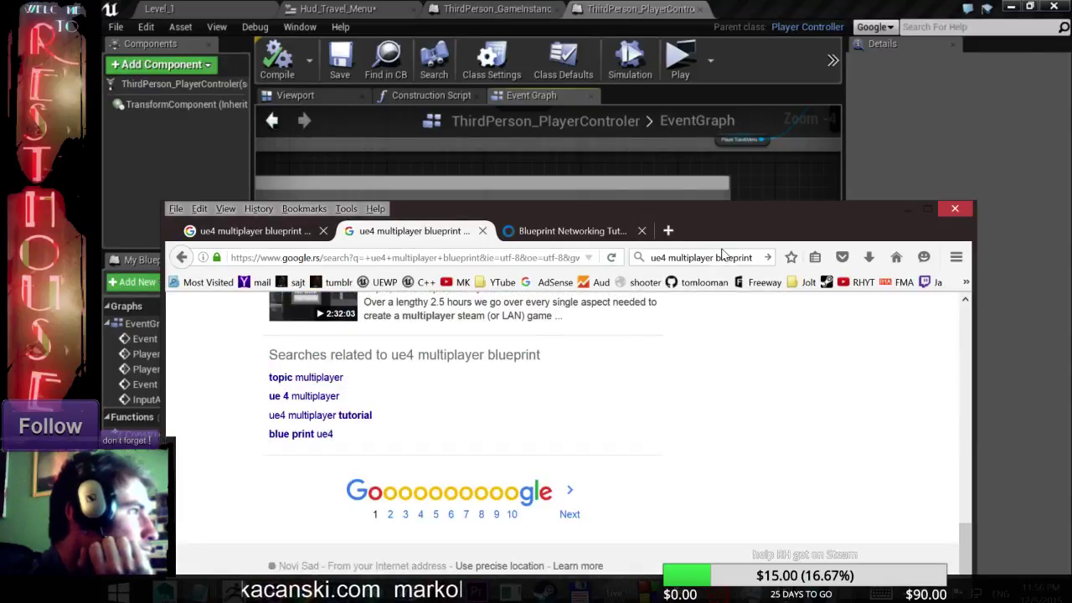
{"action": "left_click", "coordinate": [578, 223]}
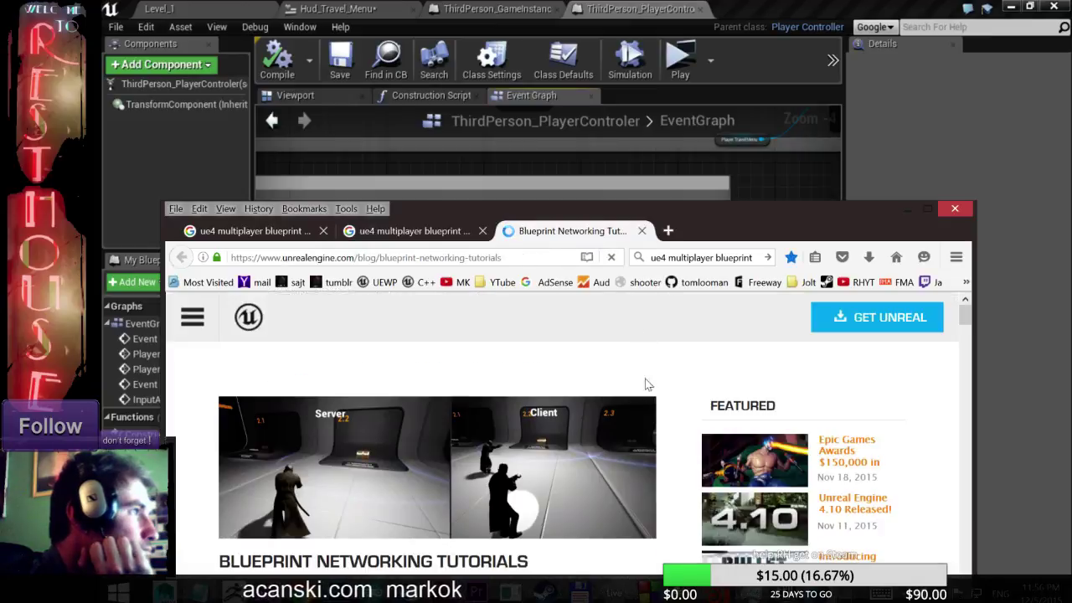
- Scroll through the Blueprint Networking Tutorials post to find the Part II section
{"action": "scroll", "coordinate": [649, 360], "scroll_direction": "down", "scroll_amount": 4}
{"action": "scroll", "coordinate": [599, 363], "scroll_direction": "up", "scroll_amount": 2}
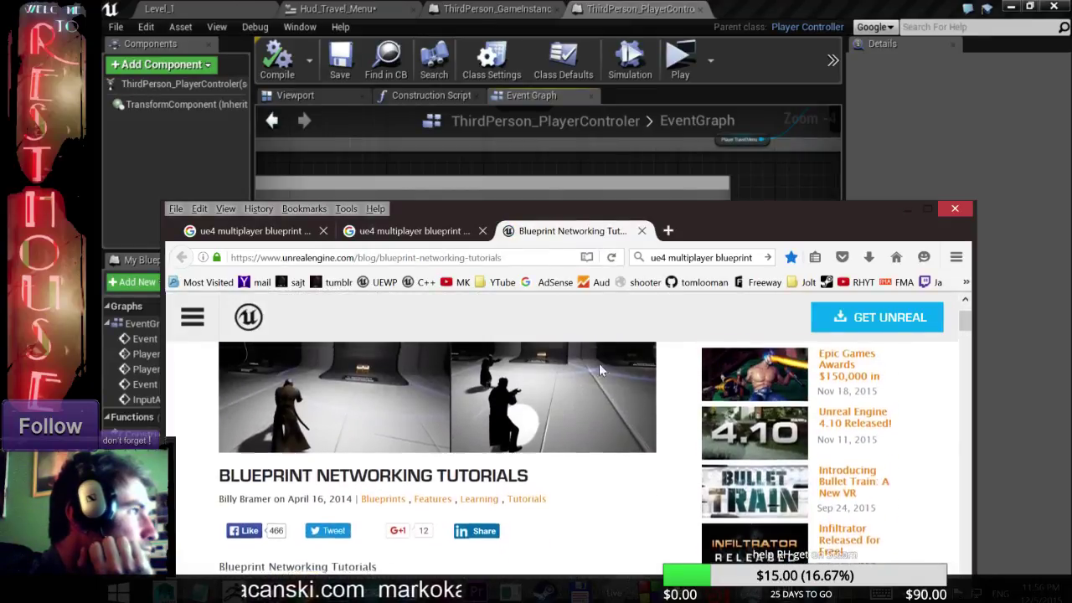
{"action": "scroll", "coordinate": [603, 390], "scroll_direction": "down", "scroll_amount": 2}
{"action": "scroll", "coordinate": [606, 394], "scroll_direction": "down", "scroll_amount": 2}
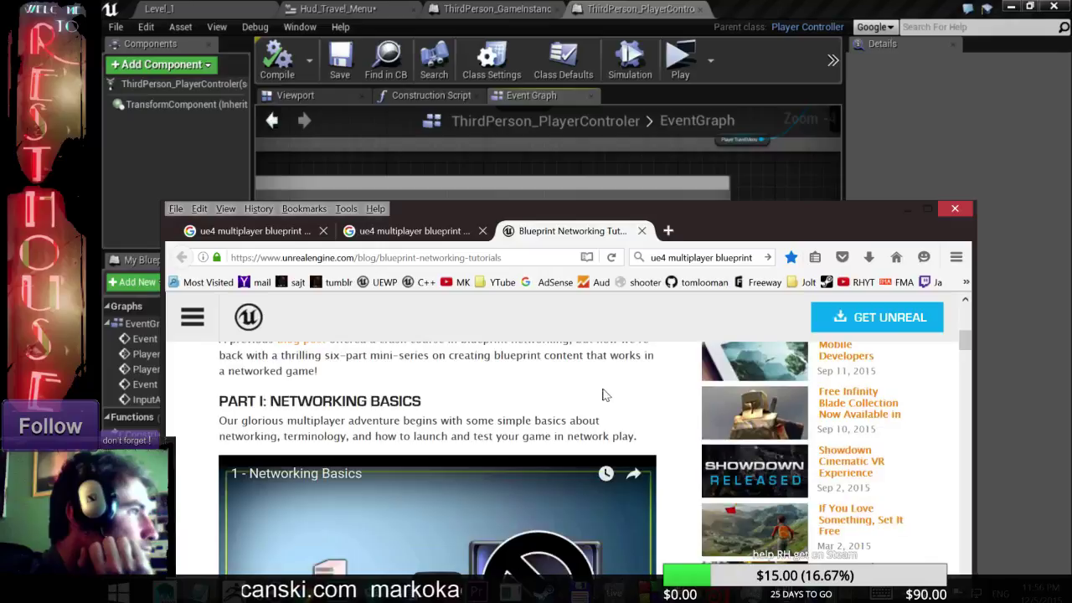
{"action": "scroll", "coordinate": [605, 393], "scroll_direction": "down", "scroll_amount": 5}
{"action": "scroll", "coordinate": [603, 390], "scroll_direction": "down", "scroll_amount": 5}
{"action": "scroll", "coordinate": [600, 387], "scroll_direction": "down", "scroll_amount": 3}
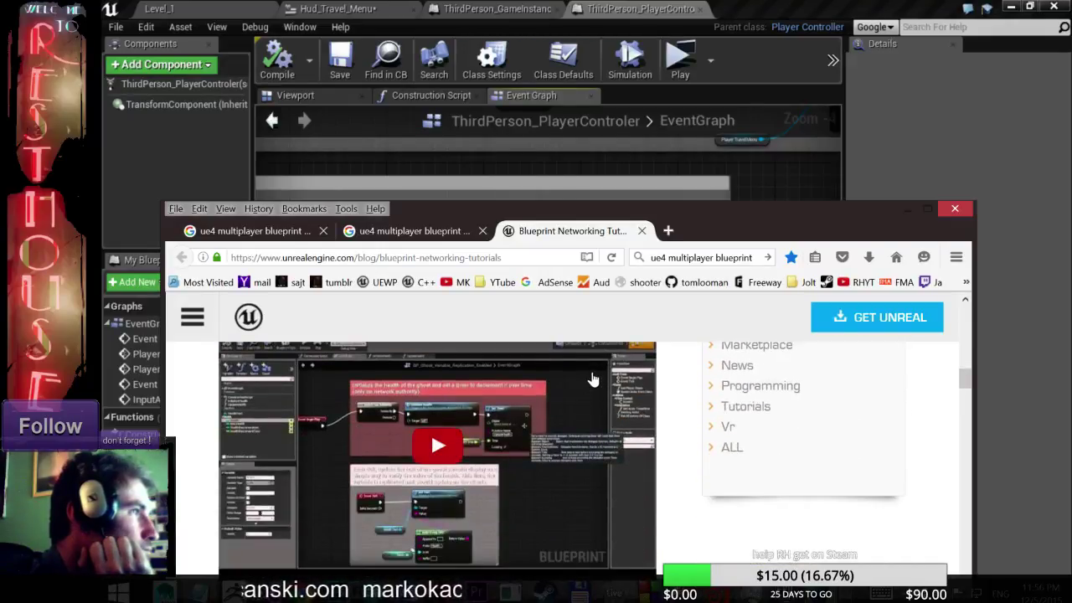
{"action": "scroll", "coordinate": [586, 413], "scroll_direction": "up", "scroll_amount": 2}
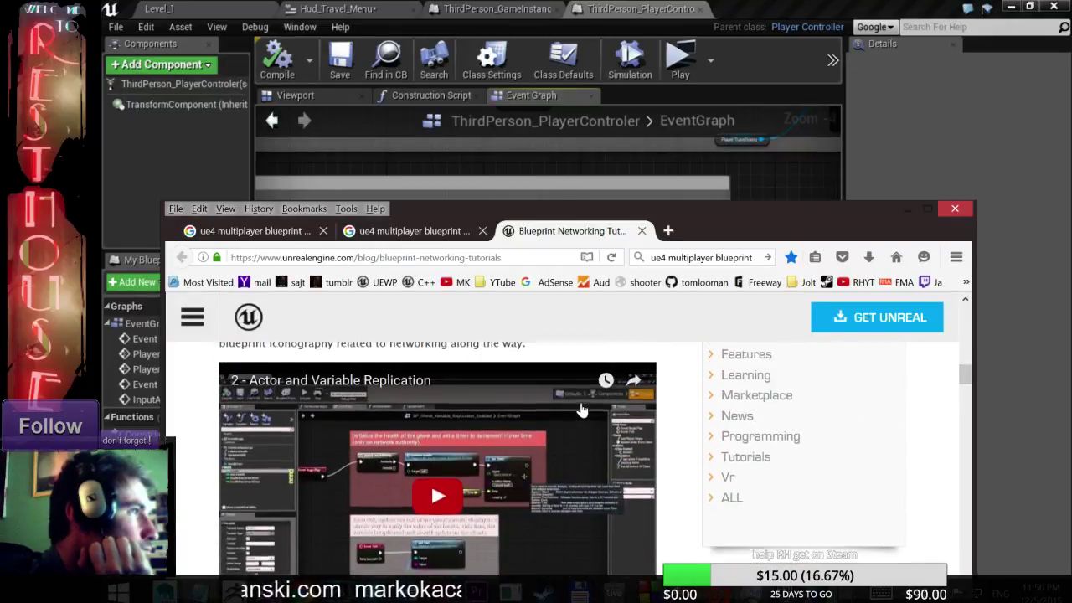
{"action": "left_click_drag", "start_coordinate": [700, 209], "coordinate": [699, 81]}
{"action": "scroll", "coordinate": [578, 273], "scroll_direction": "down", "scroll_amount": 2}
{"action": "scroll", "coordinate": [578, 277], "scroll_direction": "down", "scroll_amount": 3}
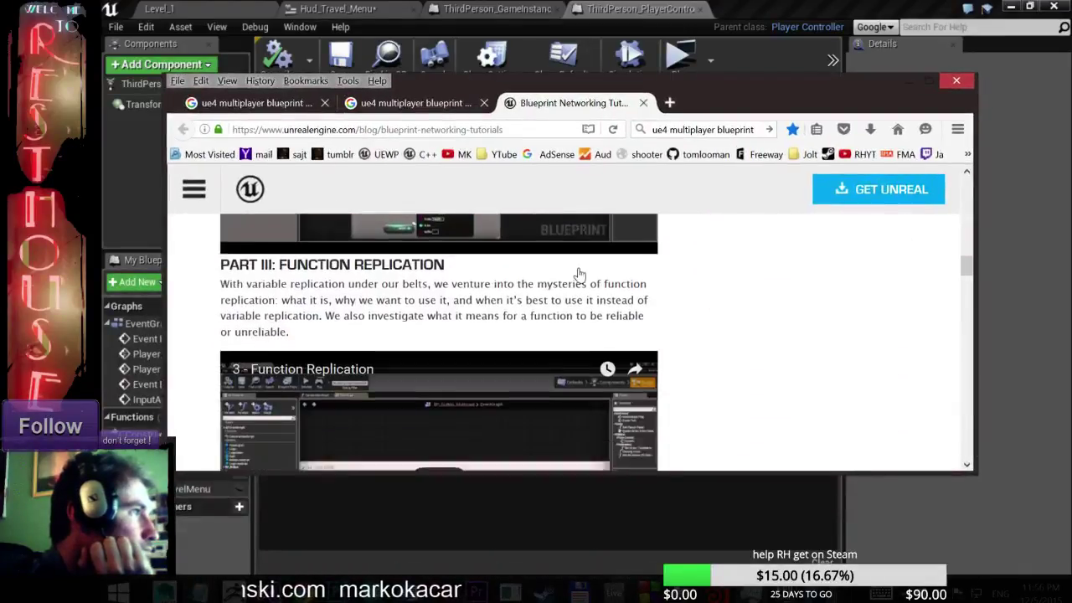
{"action": "scroll", "coordinate": [578, 301], "scroll_direction": "up", "scroll_amount": 1}
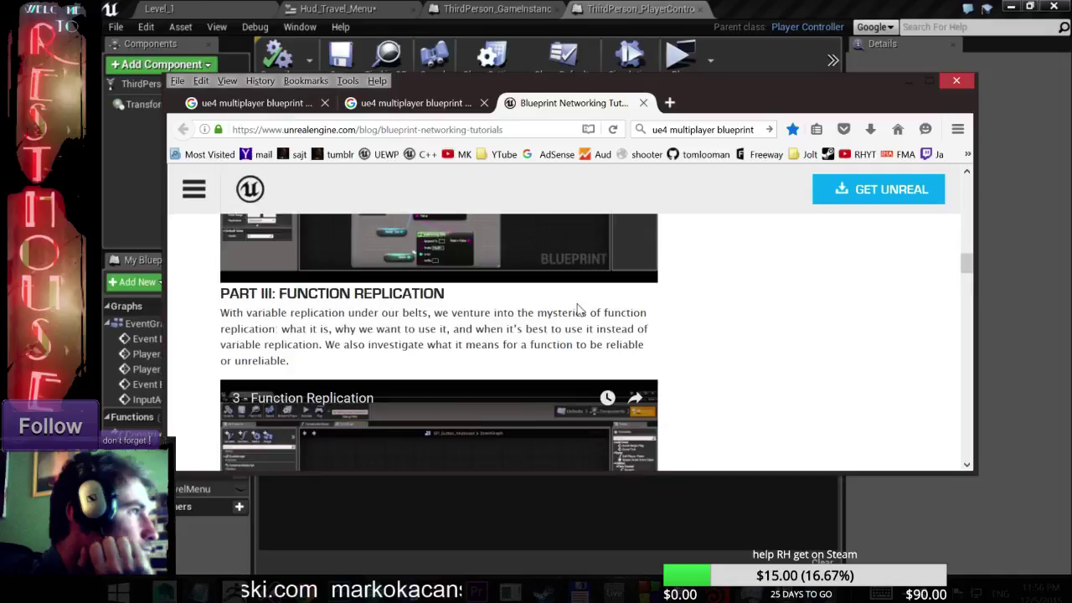
{"action": "scroll", "coordinate": [578, 310], "scroll_direction": "down", "scroll_amount": 4}
{"action": "scroll", "coordinate": [873, 328], "scroll_direction": "up", "scroll_amount": 4}
{"action": "scroll", "coordinate": [873, 327], "scroll_direction": "up", "scroll_amount": 5}
{"action": "scroll", "coordinate": [730, 347], "scroll_direction": "up", "scroll_amount": 2}
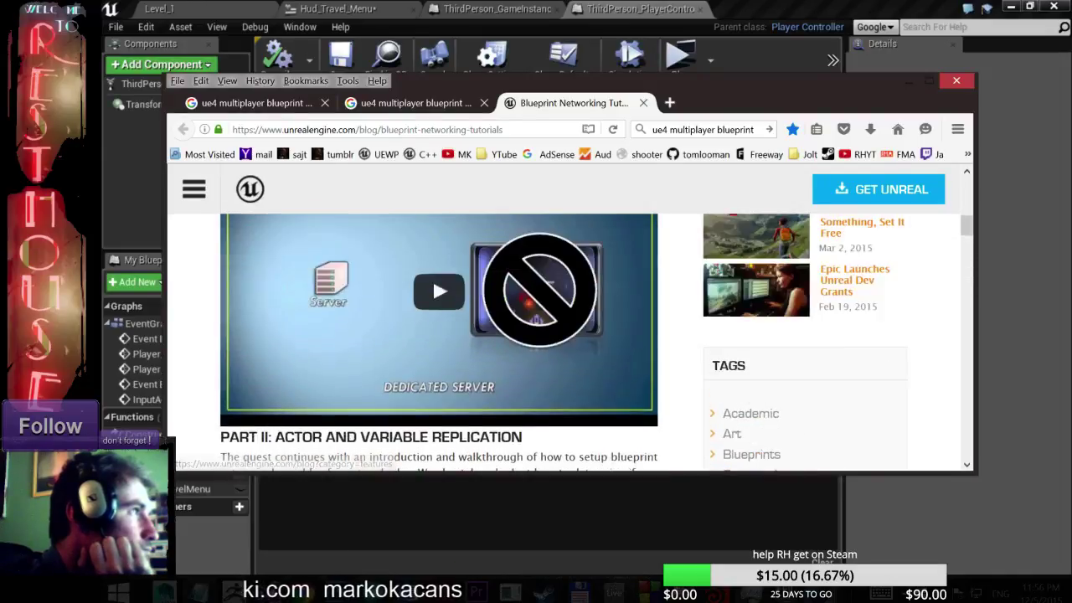
{"action": "scroll", "coordinate": [457, 301], "scroll_direction": "up", "scroll_amount": 5}
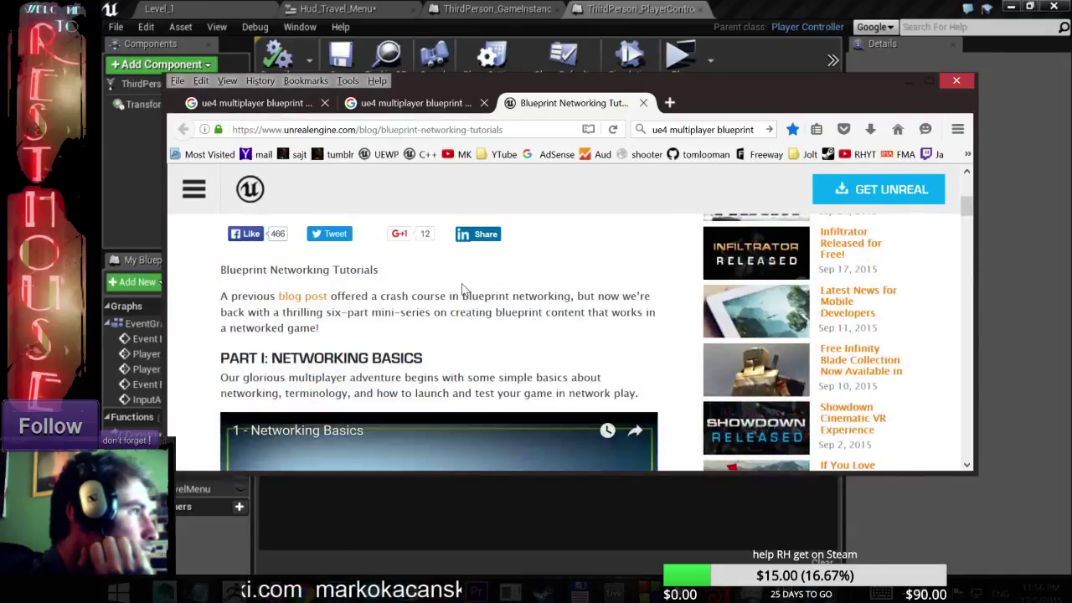
{"action": "scroll", "coordinate": [423, 346], "scroll_direction": "down", "scroll_amount": 5}
{"action": "scroll", "coordinate": [423, 346], "scroll_direction": "up", "scroll_amount": 2}
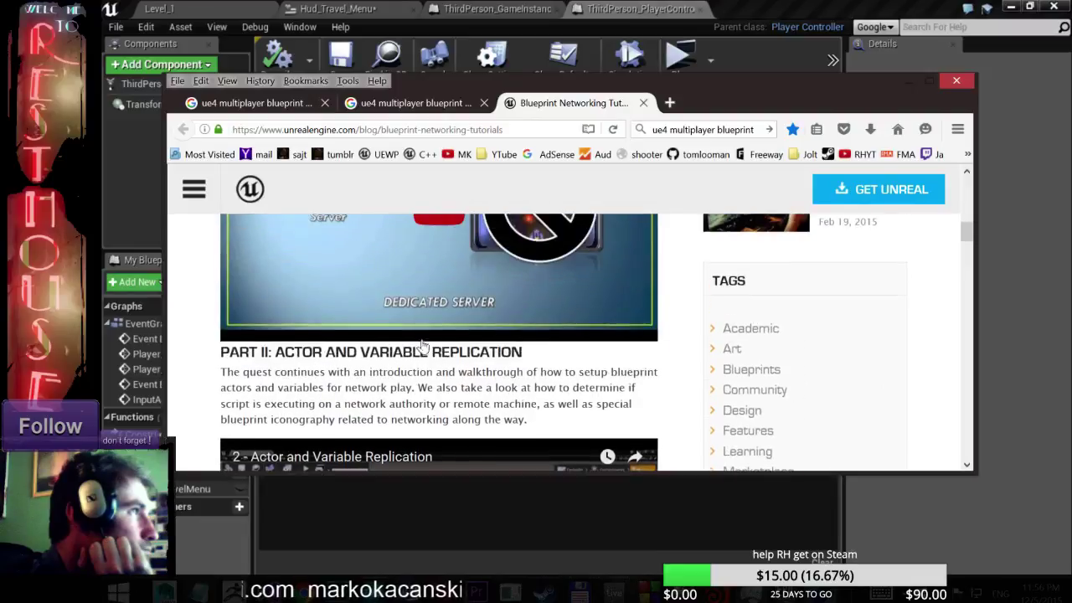
- Highlight the Part II heading and description, then scroll to the Actor and Variable Replication video
{"action": "left_click_drag", "start_coordinate": [312, 352], "coordinate": [442, 352]}
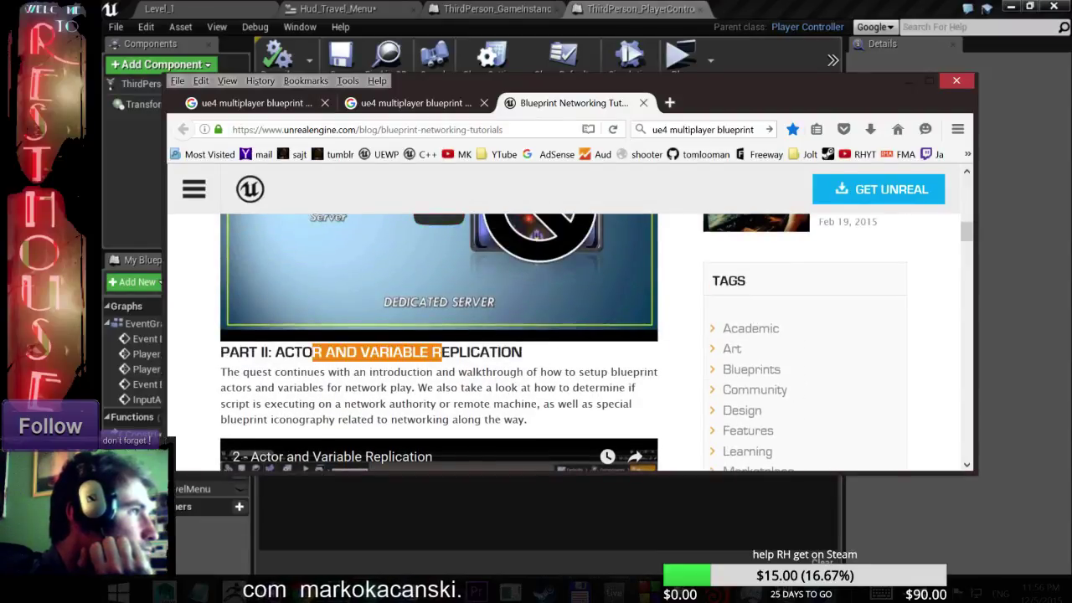
{"action": "mouse_move", "coordinate": [299, 372]}
{"action": "left_mouse_down"}
{"action": "mouse_move", "coordinate": [572, 388]}
{"action": "mouse_move", "coordinate": [330, 388]}
{"action": "left_mouse_up"}
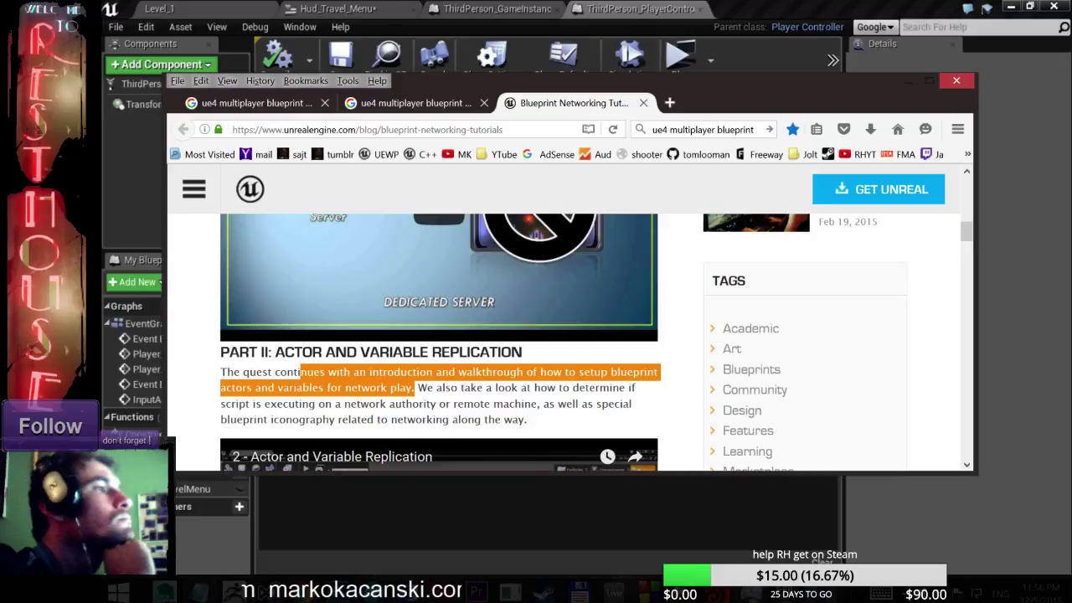
{"action": "scroll", "coordinate": [536, 364], "scroll_direction": "down", "scroll_amount": 3}
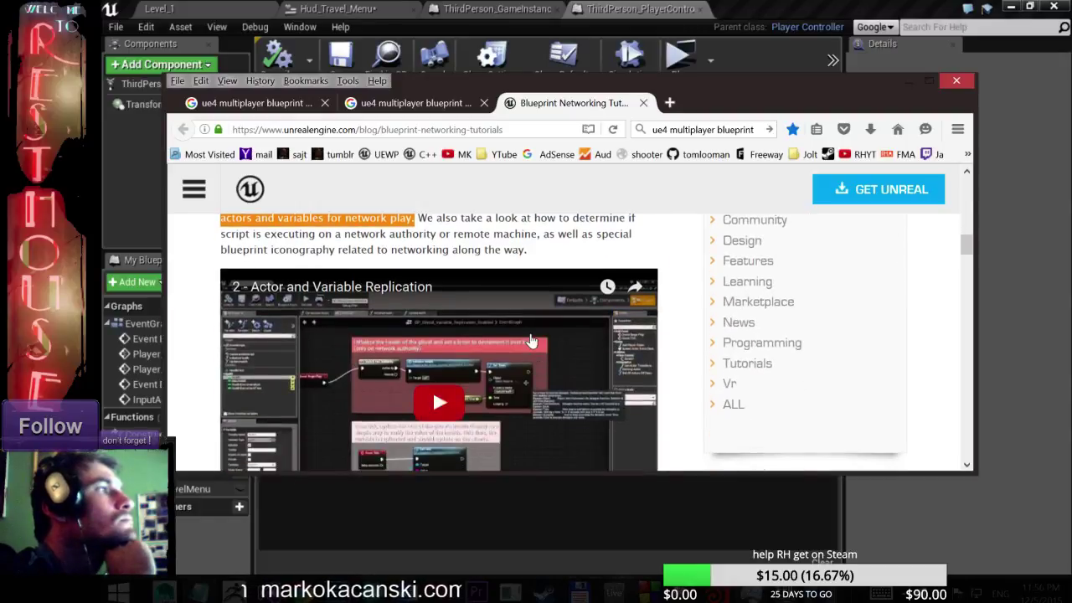
{"action": "scroll", "coordinate": [530, 329], "scroll_direction": "down", "scroll_amount": 2}
{"action": "scroll", "coordinate": [530, 324], "scroll_direction": "down", "scroll_amount": 3}
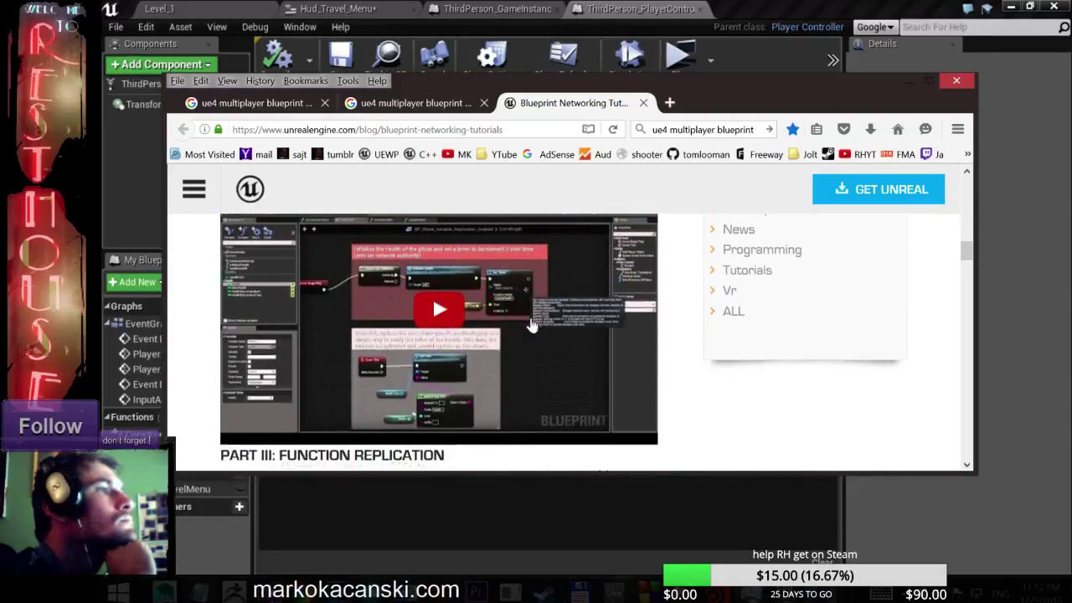
{"action": "scroll", "coordinate": [530, 325], "scroll_direction": "up", "scroll_amount": 3}
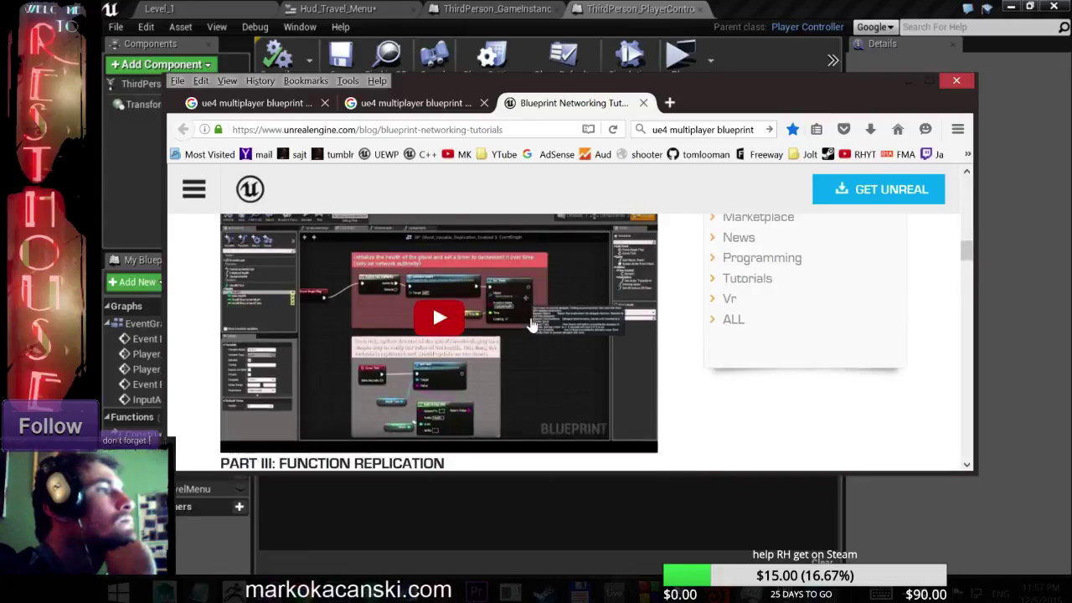
- Play the Actor and Variable Replication video muted, skimming through 10:13, 7:26, 1:26 and back to 0:40
{"action": "left_click", "coordinate": [423, 410]}
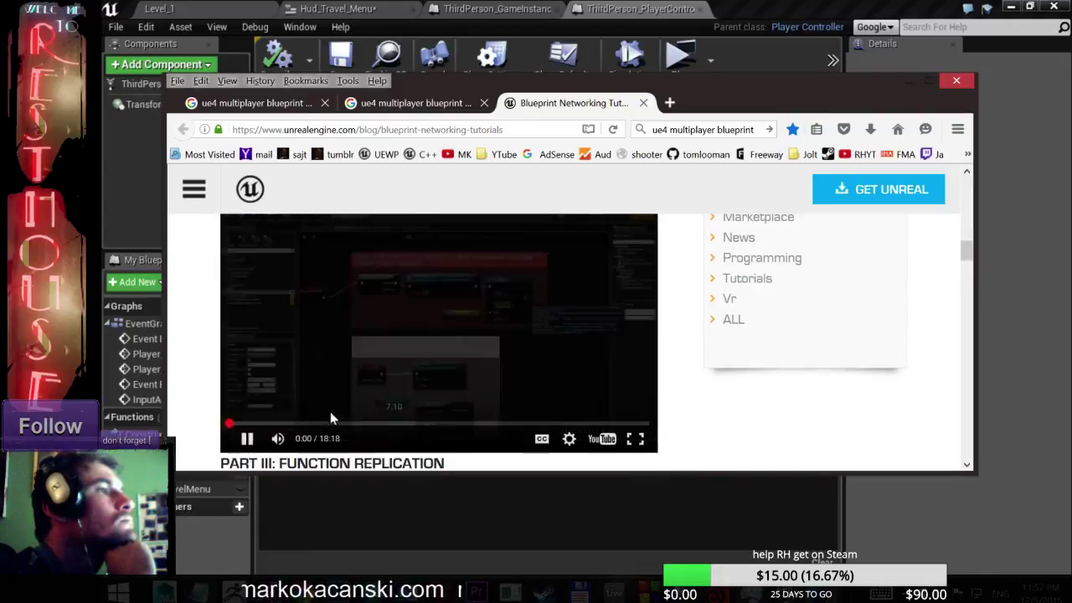
{"action": "left_click", "coordinate": [276, 438]}
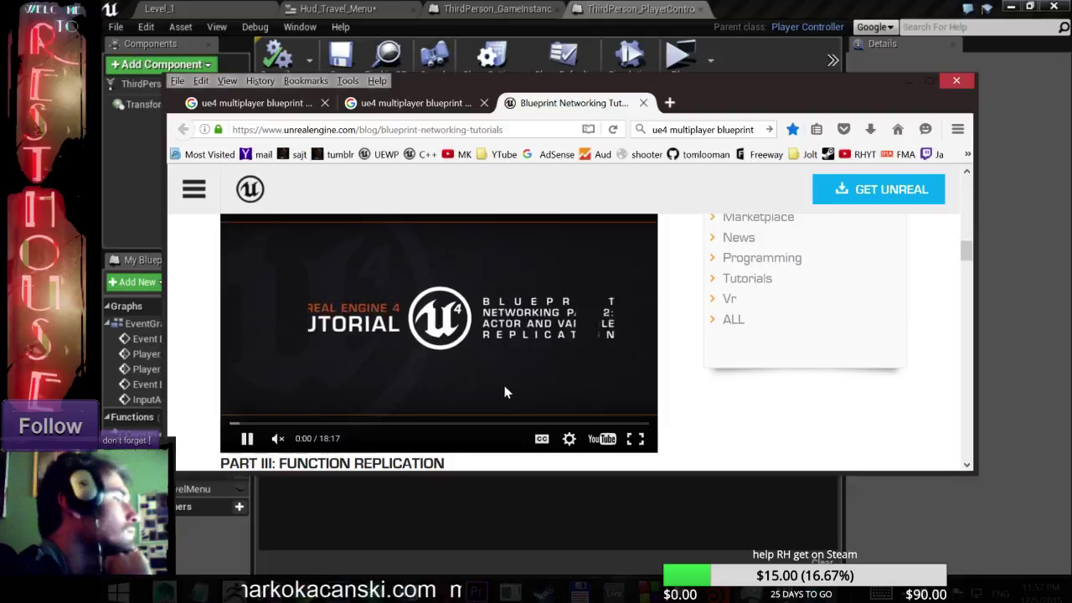
{"action": "left_click", "coordinate": [464, 423]}
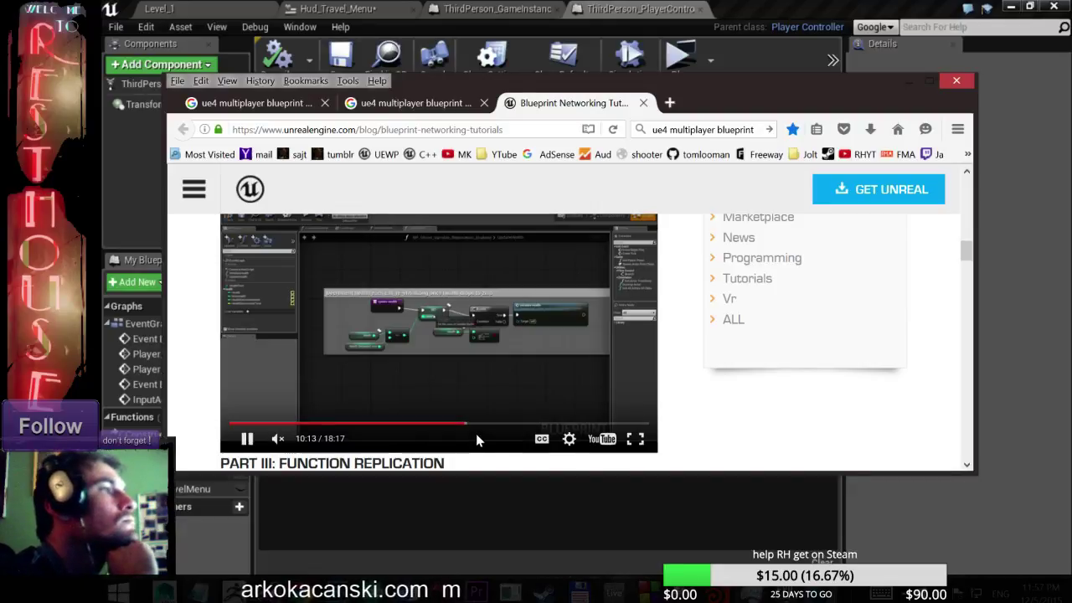
{"action": "left_click", "coordinate": [401, 424]}
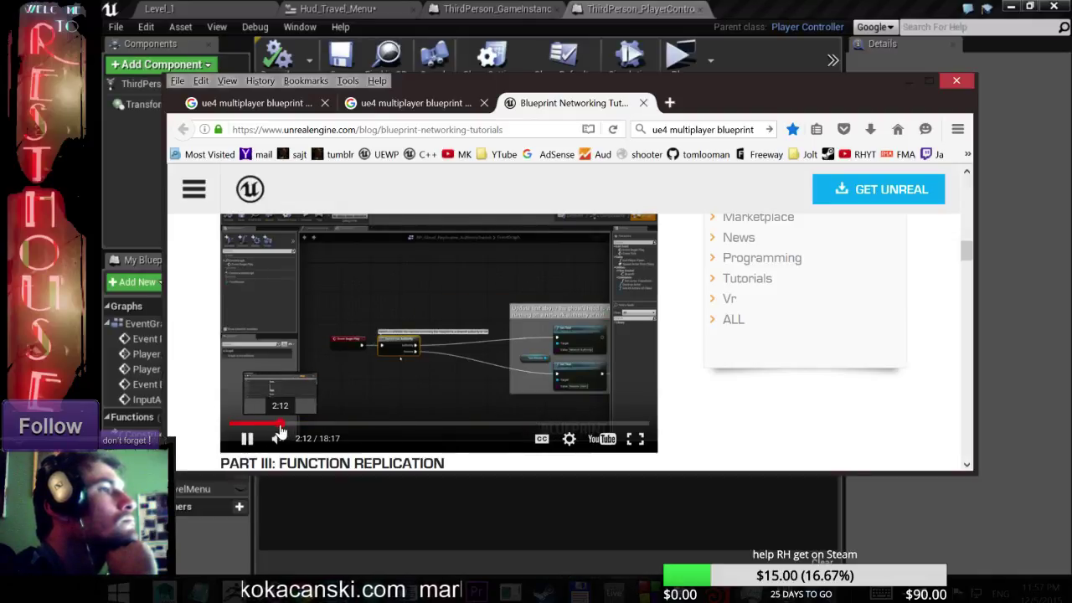
{"action": "left_click", "coordinate": [552, 421]}
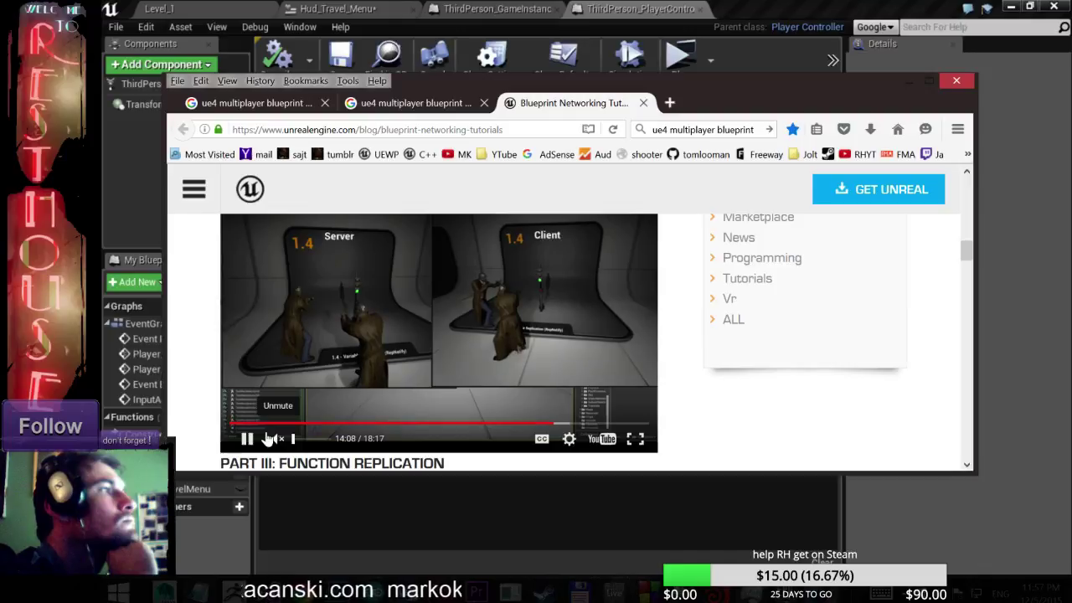
{"action": "left_click", "coordinate": [263, 425]}
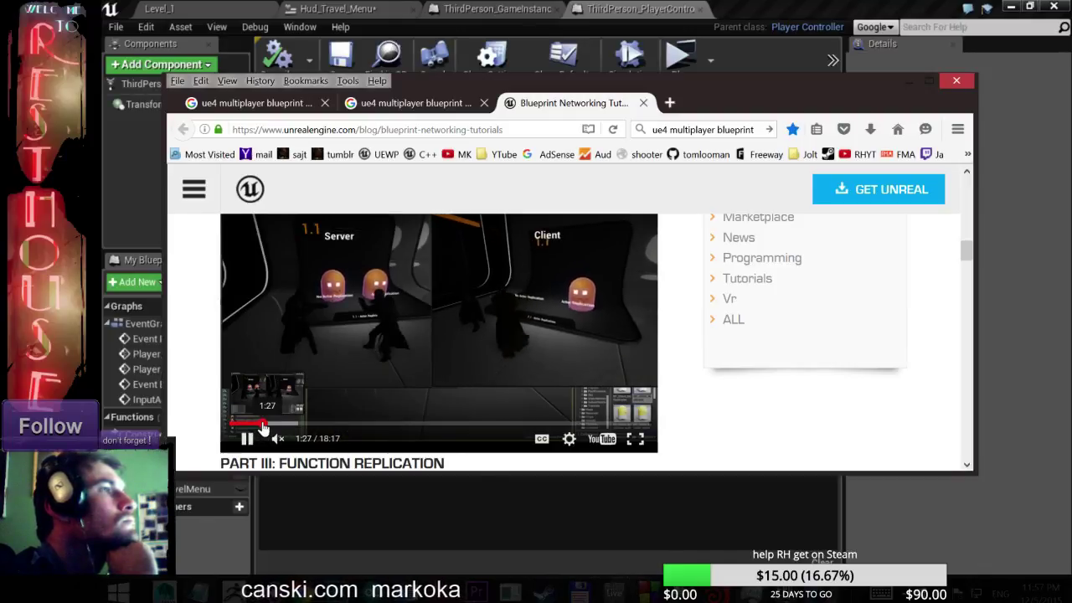
{"action": "left_click", "coordinate": [244, 425]}
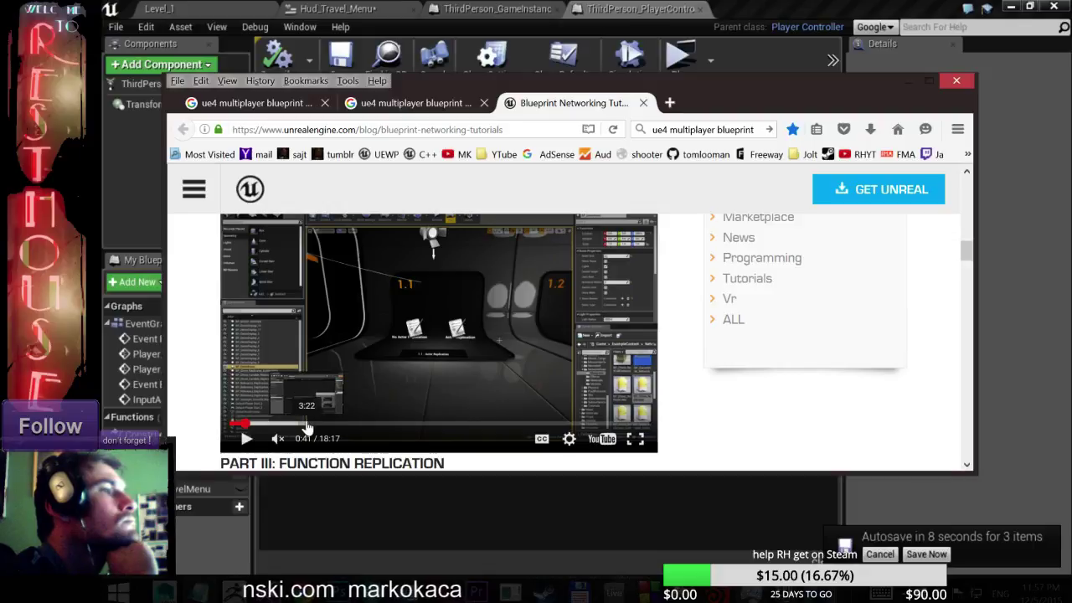
- Glance at the UE4 editor's event graph, then return to the networking tutorial page
{"action": "left_click", "coordinate": [464, 549]}
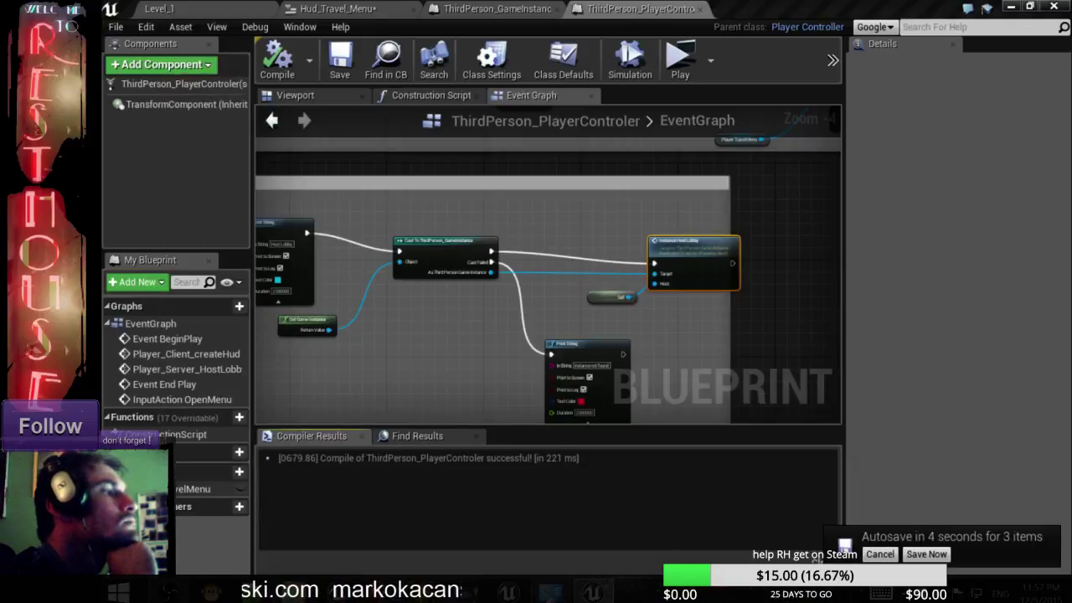
{"action": "mouse_move", "coordinate": [845, 591]}
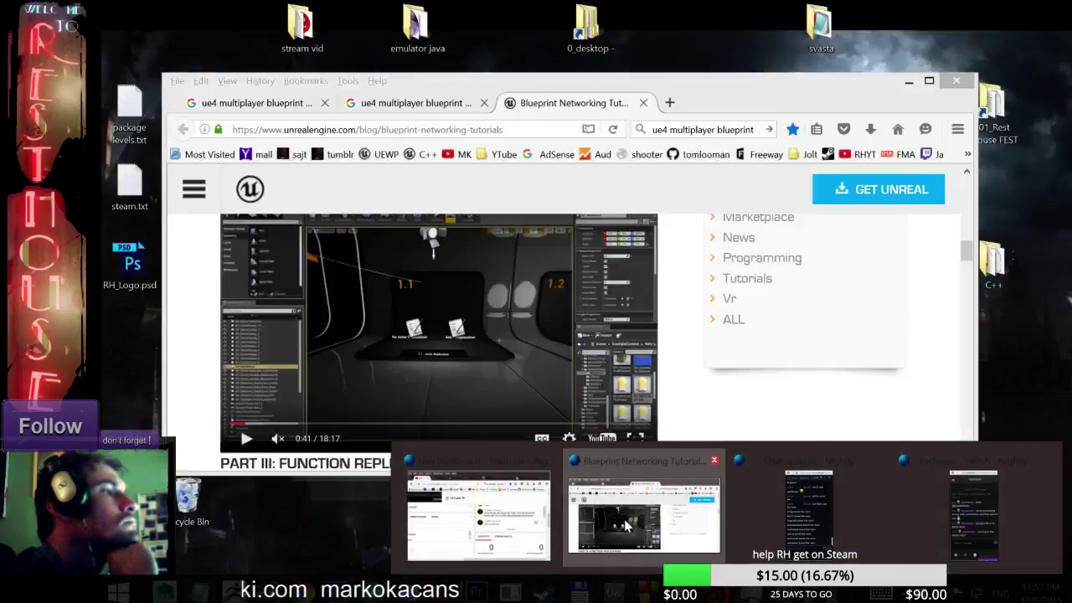
{"action": "left_click", "coordinate": [627, 526]}
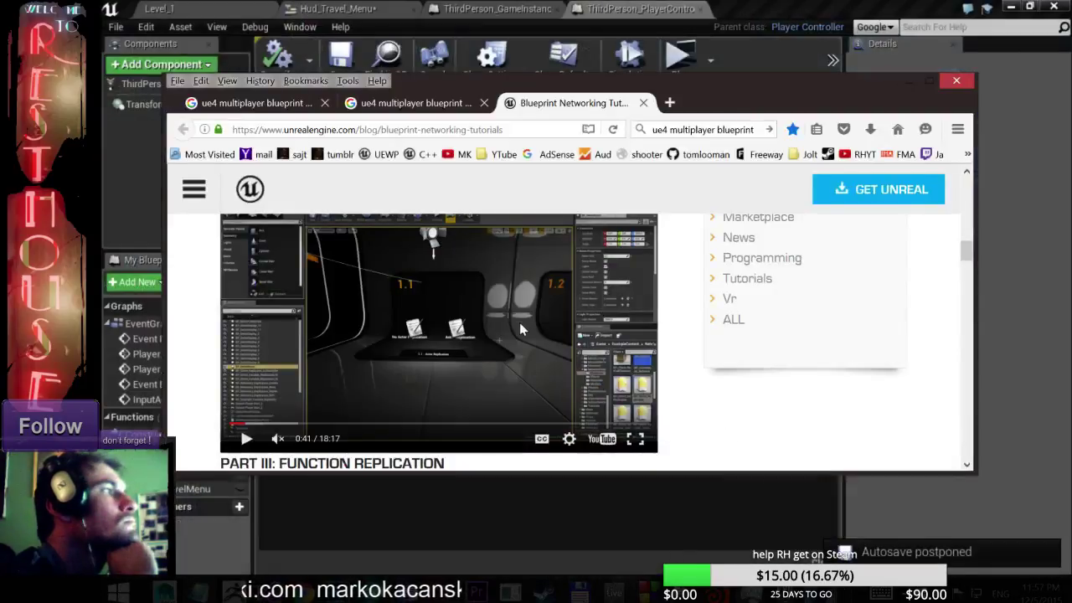
- Scroll down to the Part V video and start it playing muted
{"action": "scroll", "coordinate": [517, 327], "scroll_direction": "down", "scroll_amount": 3}
{"action": "scroll", "coordinate": [518, 318], "scroll_direction": "up", "scroll_amount": 2}
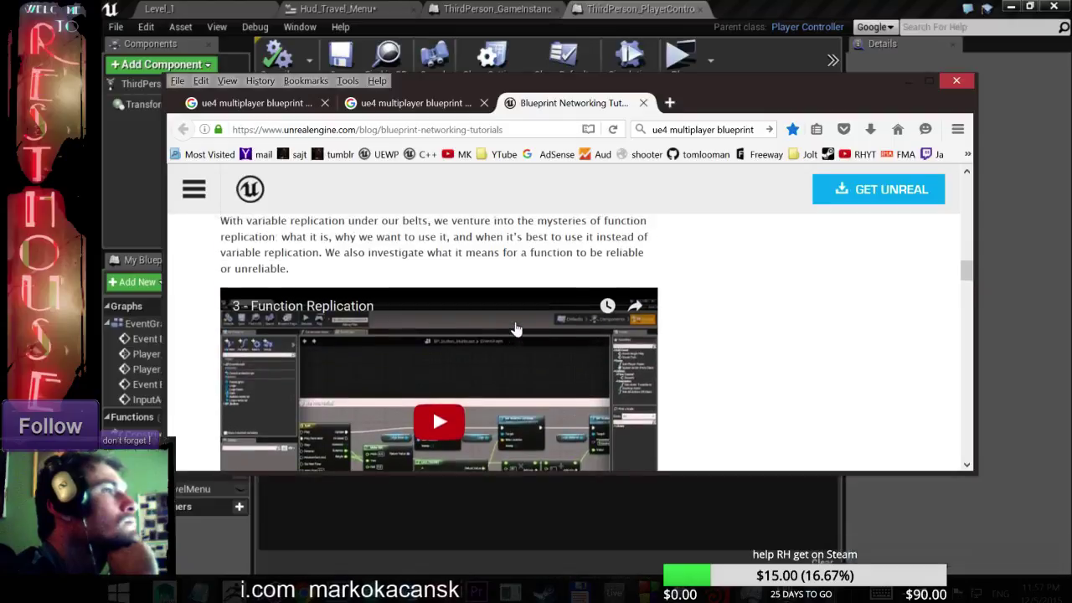
{"action": "scroll", "coordinate": [517, 328], "scroll_direction": "down", "scroll_amount": 4}
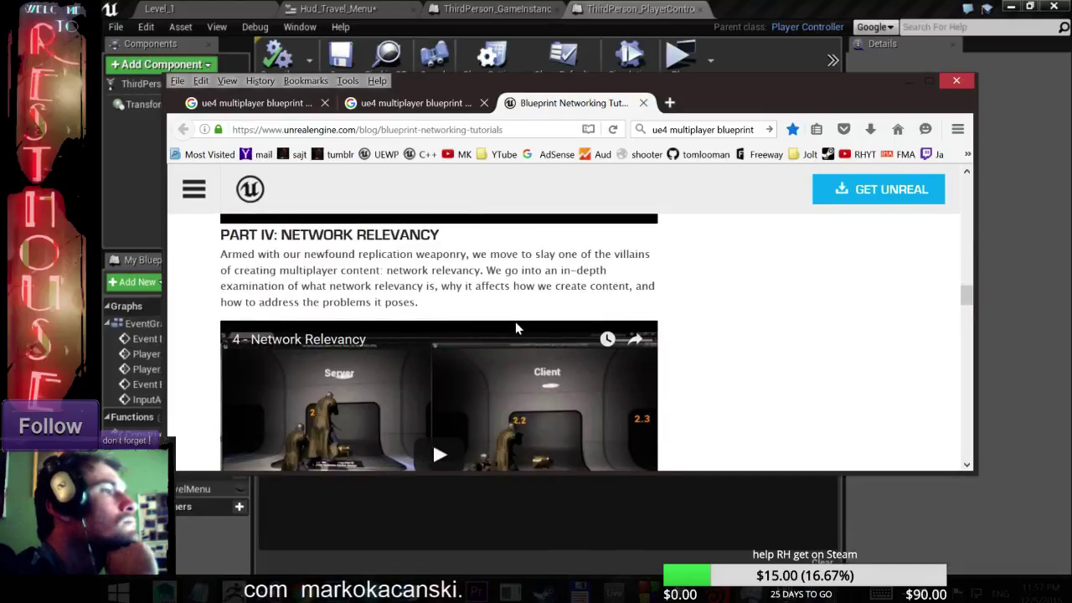
{"action": "scroll", "coordinate": [517, 330], "scroll_direction": "down", "scroll_amount": 2}
{"action": "scroll", "coordinate": [515, 327], "scroll_direction": "down", "scroll_amount": 3}
{"action": "scroll", "coordinate": [514, 325], "scroll_direction": "down", "scroll_amount": 2}
{"action": "scroll", "coordinate": [513, 325], "scroll_direction": "up", "scroll_amount": 2}
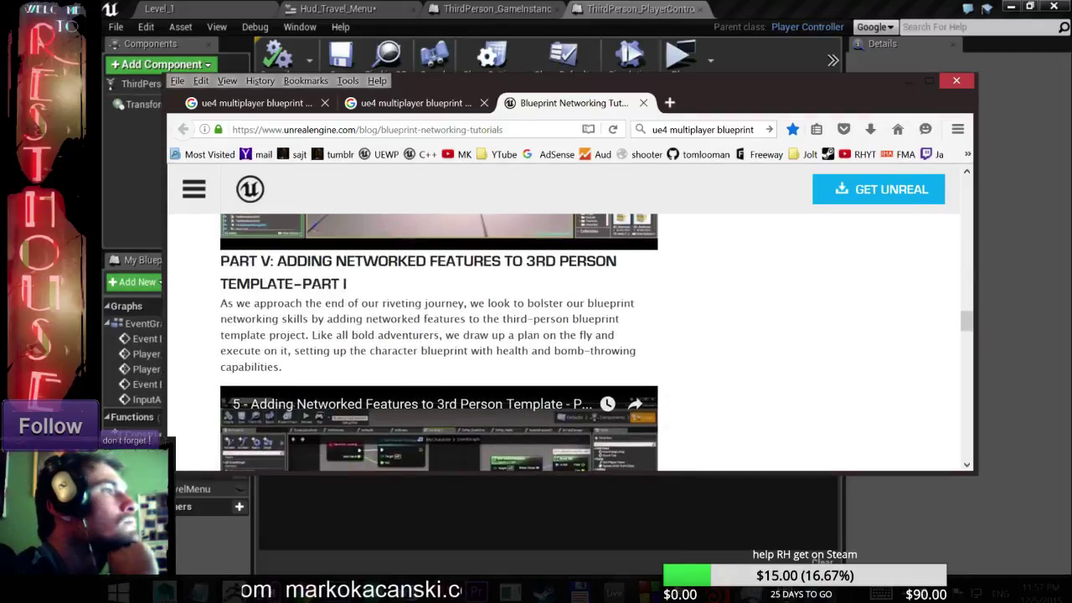
{"action": "scroll", "coordinate": [514, 328], "scroll_direction": "down", "scroll_amount": 2}
{"action": "scroll", "coordinate": [514, 329], "scroll_direction": "down", "scroll_amount": 3}
{"action": "scroll", "coordinate": [514, 328], "scroll_direction": "up", "scroll_amount": 1}
{"action": "scroll", "coordinate": [514, 329], "scroll_direction": "up", "scroll_amount": 4}
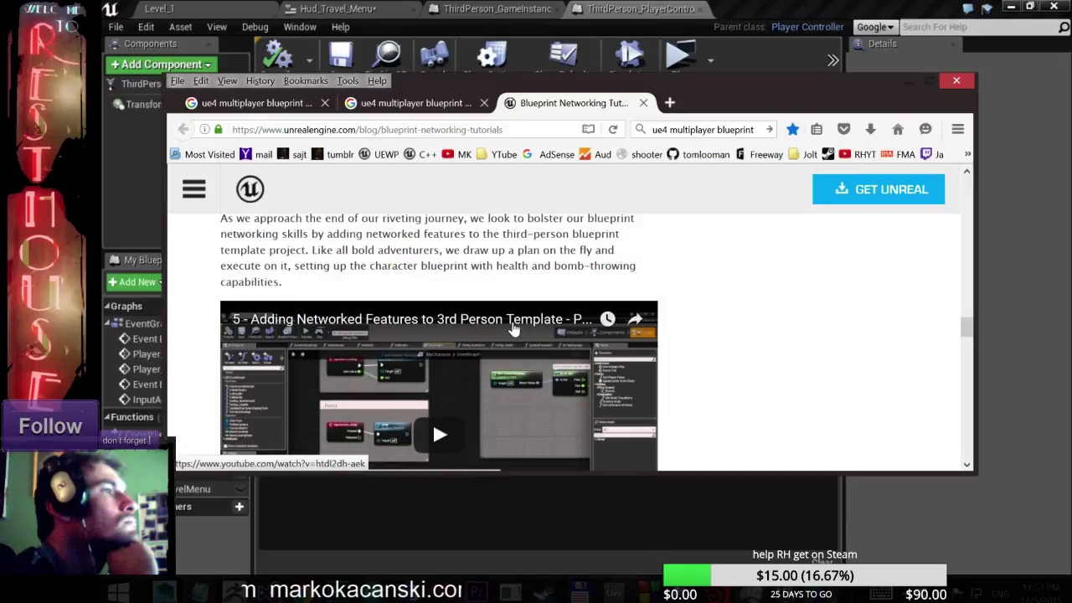
{"action": "scroll", "coordinate": [476, 358], "scroll_direction": "down", "scroll_amount": 1}
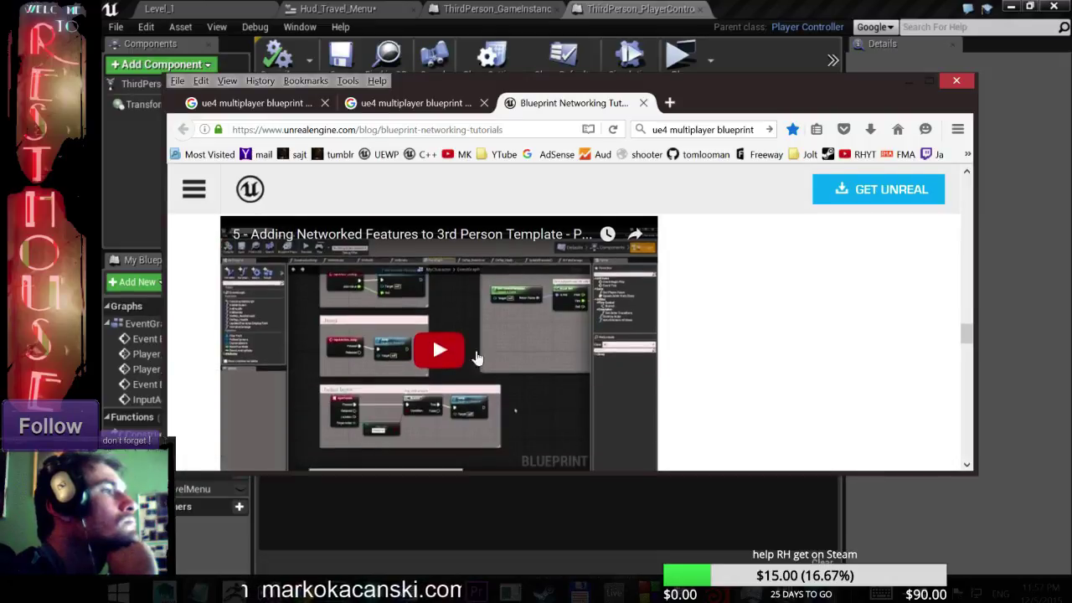
{"action": "left_click", "coordinate": [429, 357]}
{"action": "scroll", "coordinate": [439, 363], "scroll_direction": "down", "scroll_amount": 1}
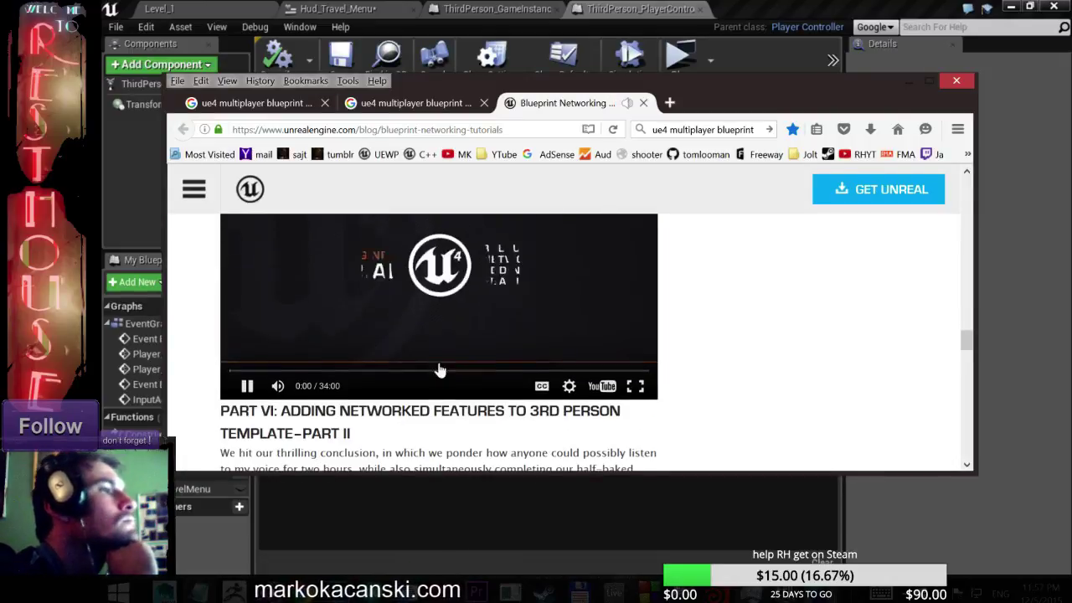
{"action": "left_click", "coordinate": [274, 387]}
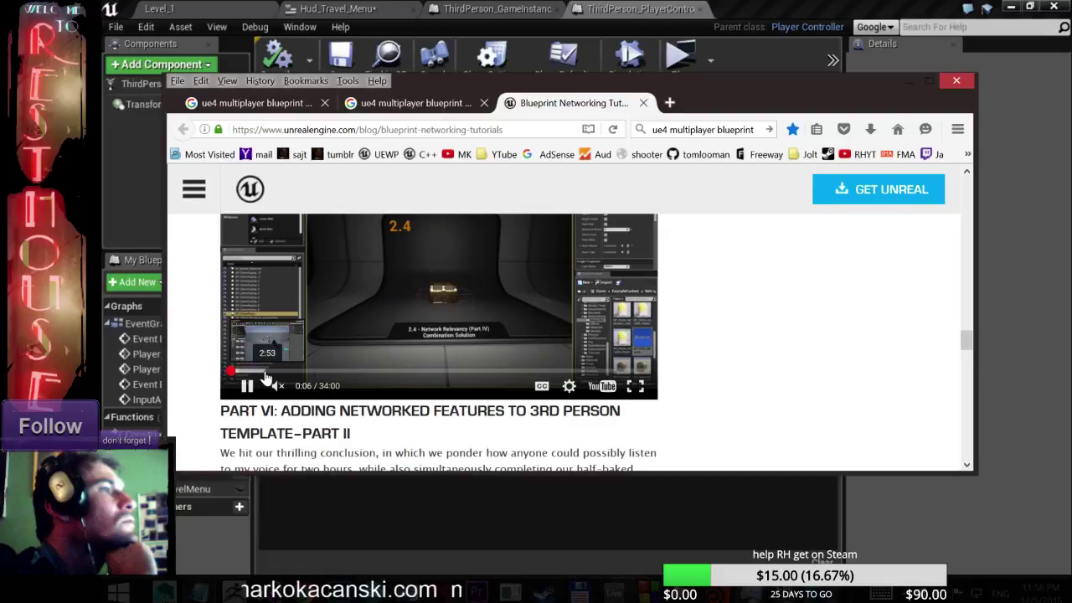
- Skip the Part V video ahead through 2:53 and 5:24 to about 7:48, shown full screen
{"action": "left_click", "coordinate": [264, 379]}
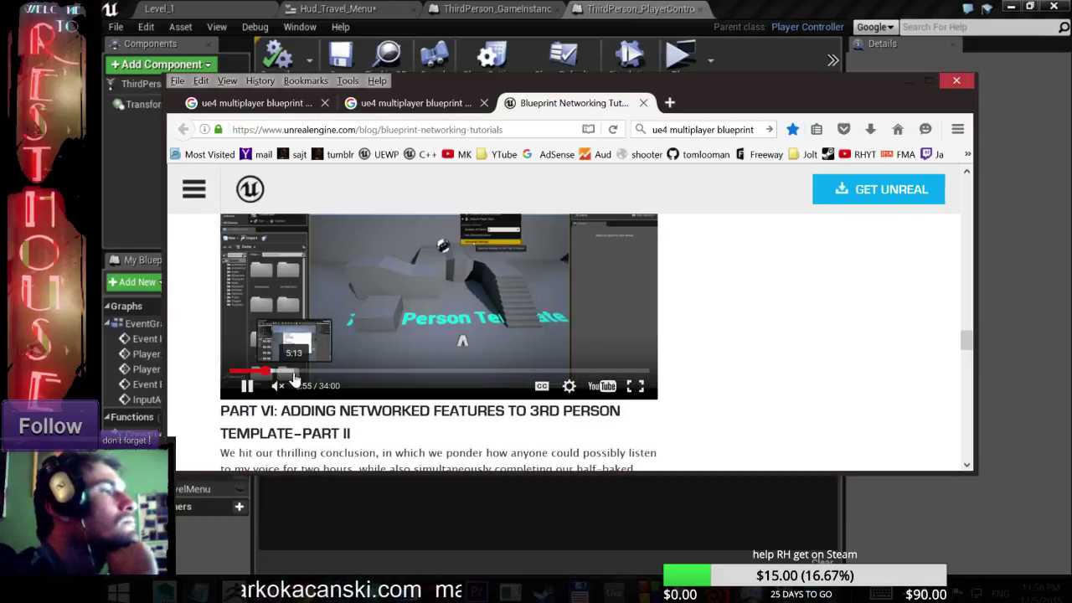
{"action": "scroll", "coordinate": [293, 381], "scroll_direction": "up", "scroll_amount": 2}
{"action": "scroll", "coordinate": [332, 411], "scroll_direction": "down", "scroll_amount": 2}
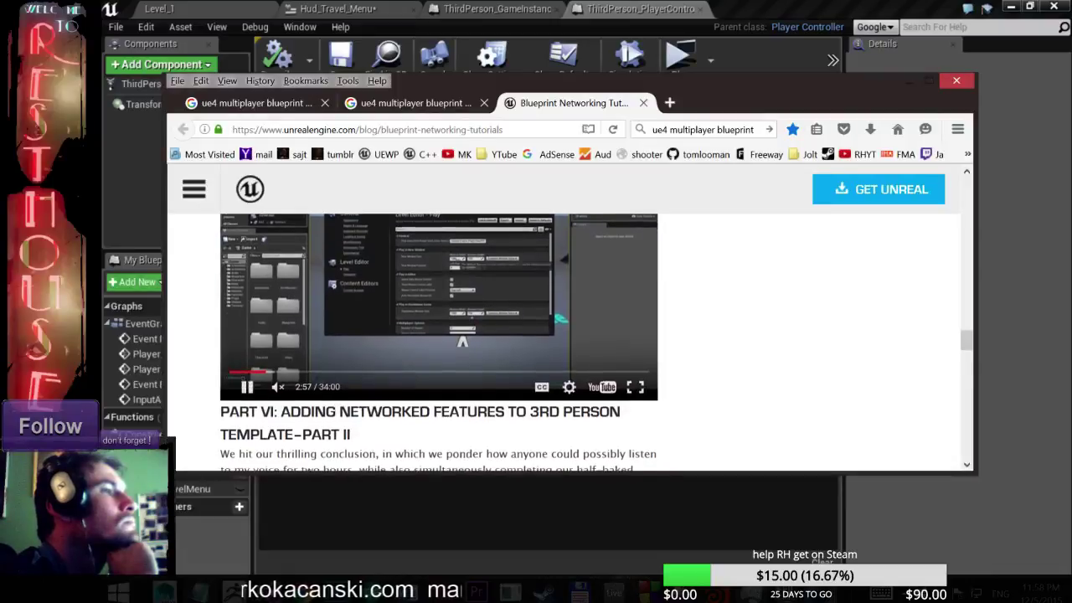
{"action": "left_click", "coordinate": [321, 373]}
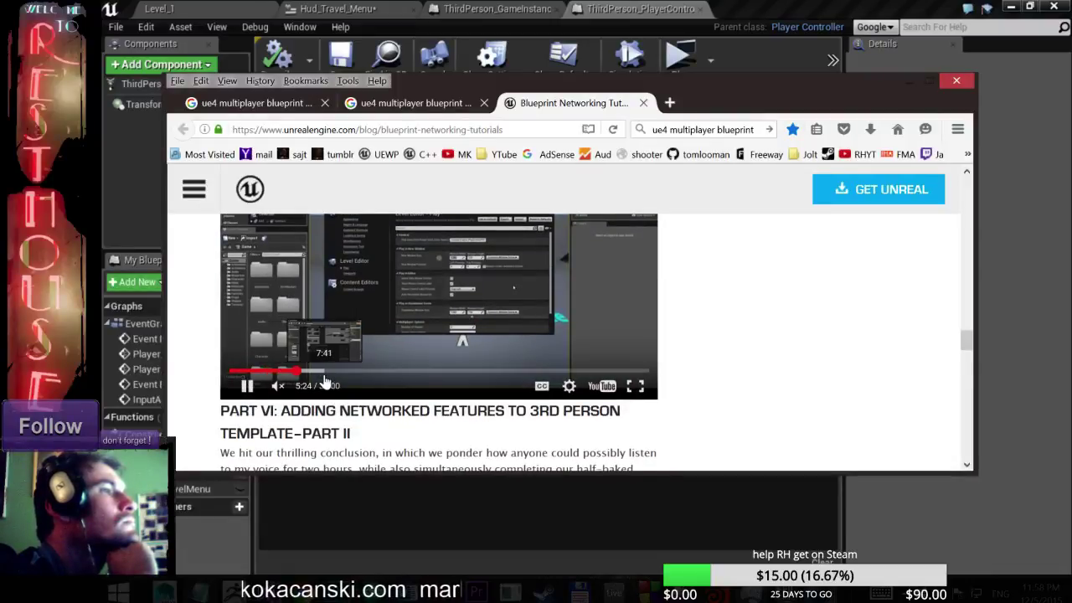
{"action": "left_click", "coordinate": [326, 373]}
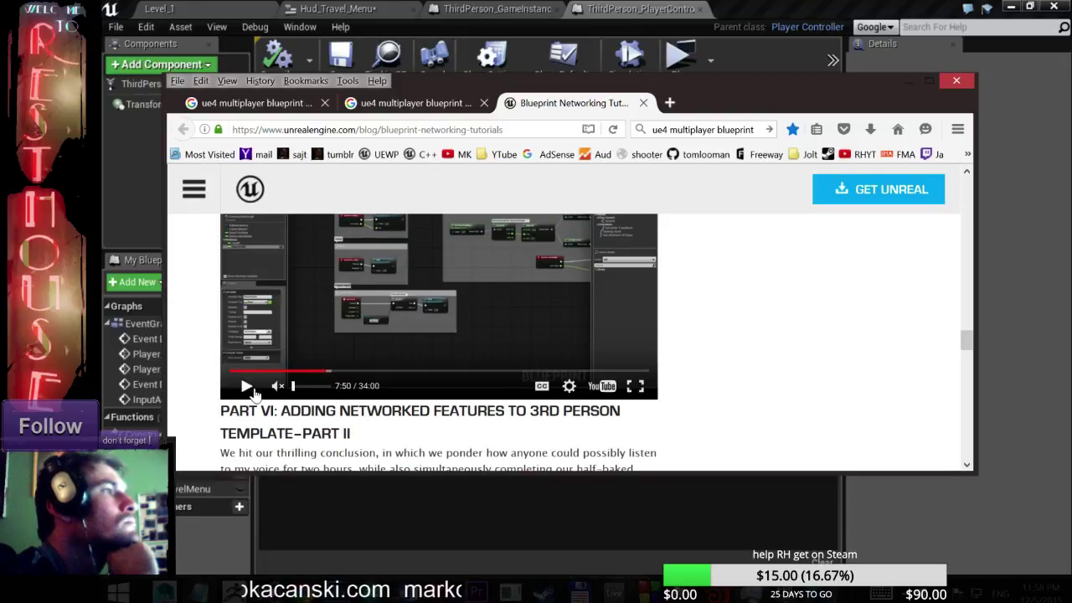
{"action": "left_click", "coordinate": [636, 393]}
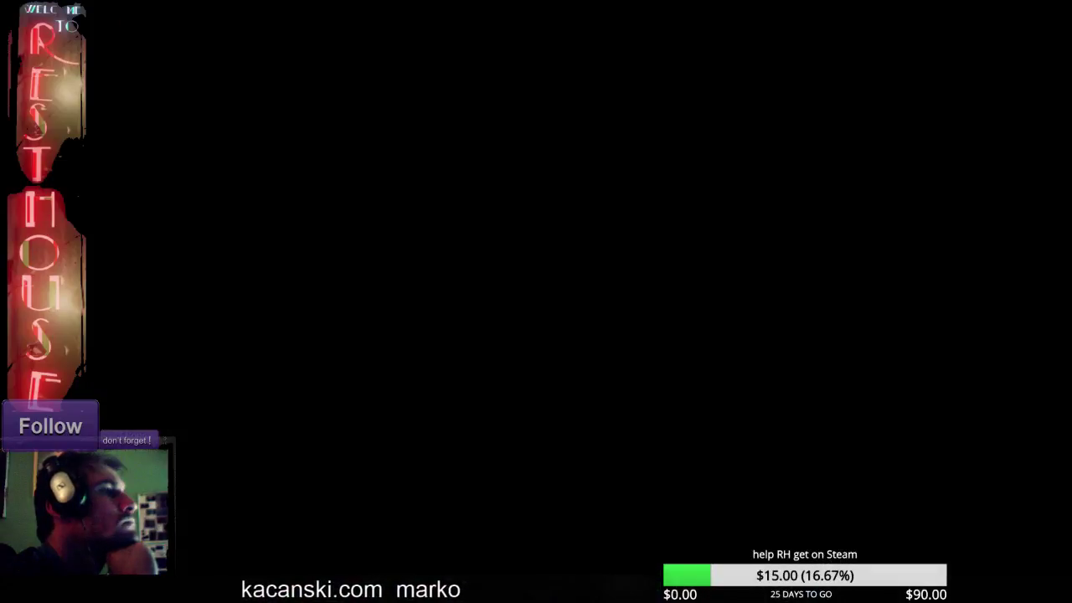
{"action": "left_click", "coordinate": [937, 586]}
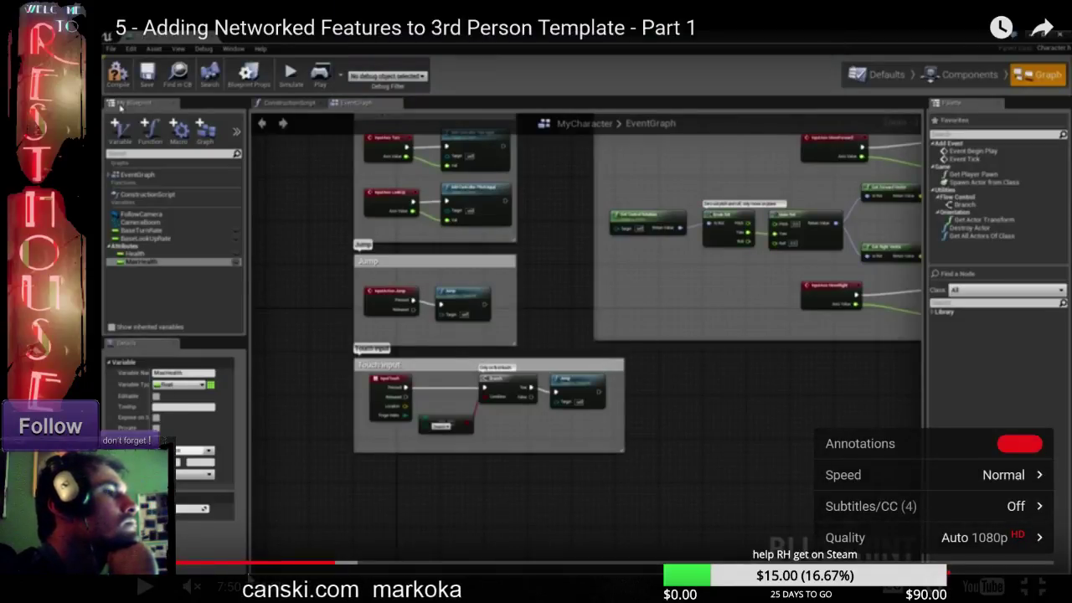
{"action": "left_click", "coordinate": [986, 544]}
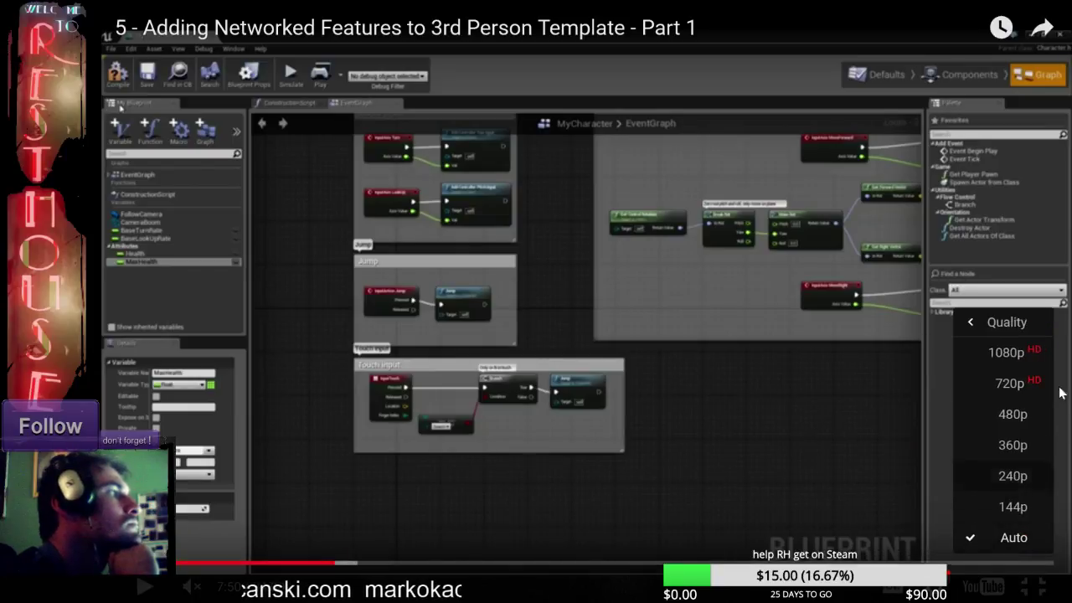
{"action": "left_click", "coordinate": [1007, 544]}
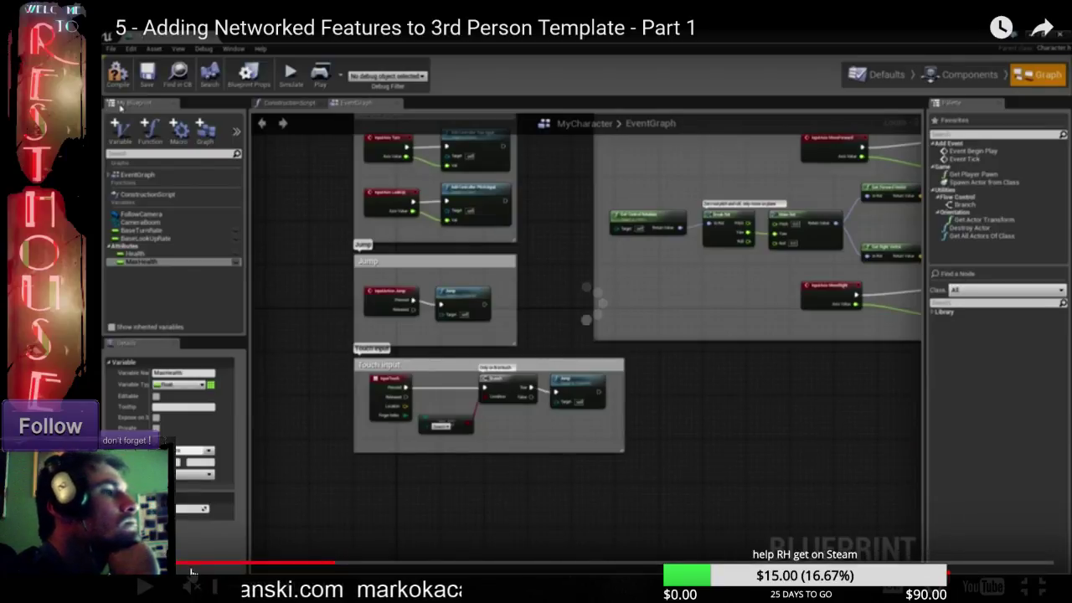
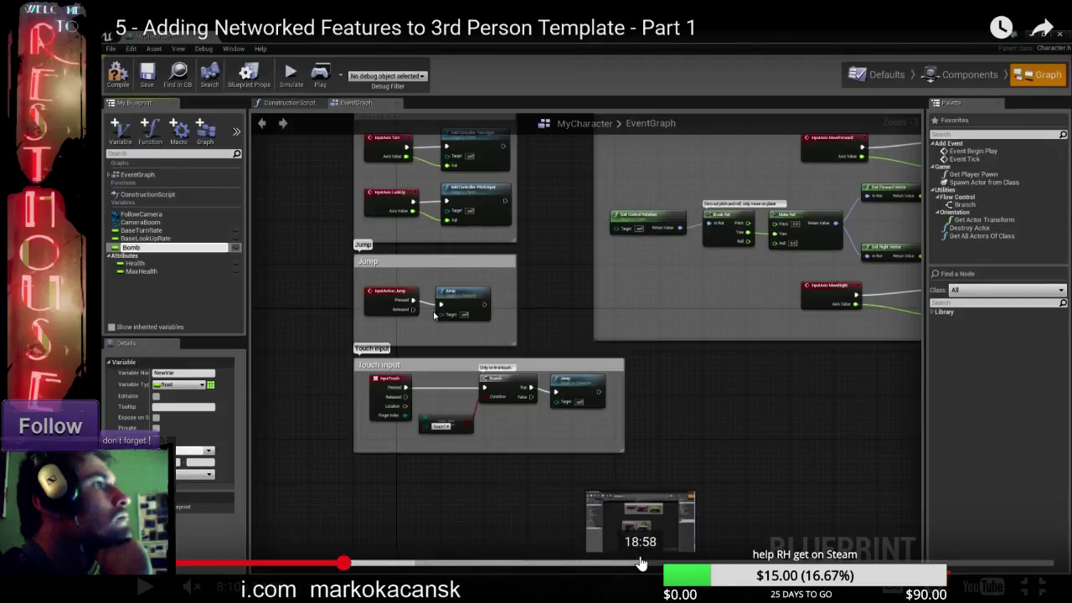
- Skip the networking tutorial video ahead to the AttemptSpawnBomb part at 31:31, then leave full screen
{"action": "left_click", "coordinate": [362, 562]}
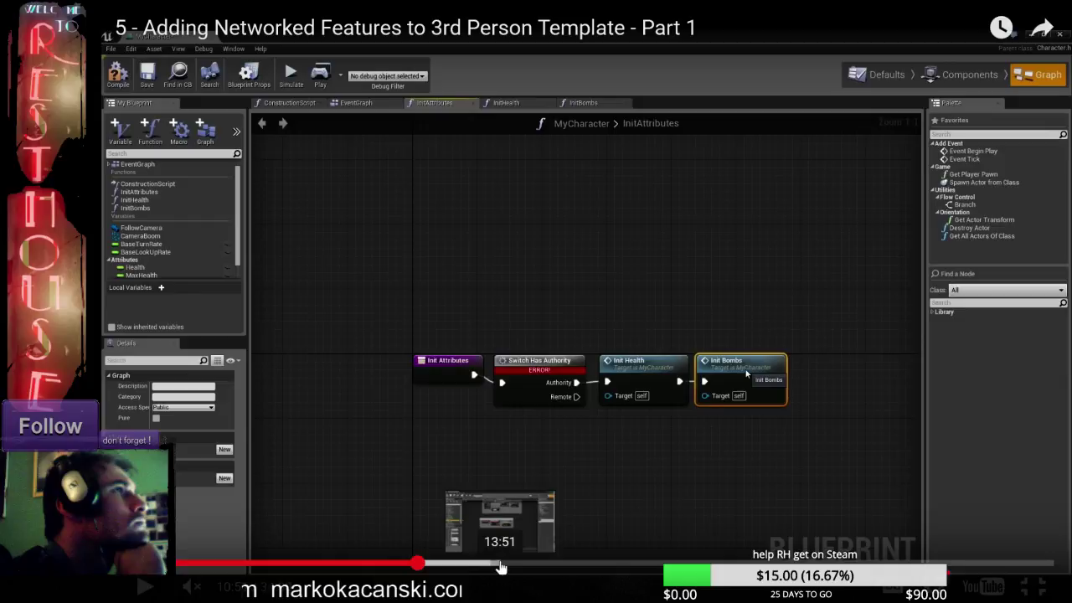
{"action": "left_click", "coordinate": [500, 568]}
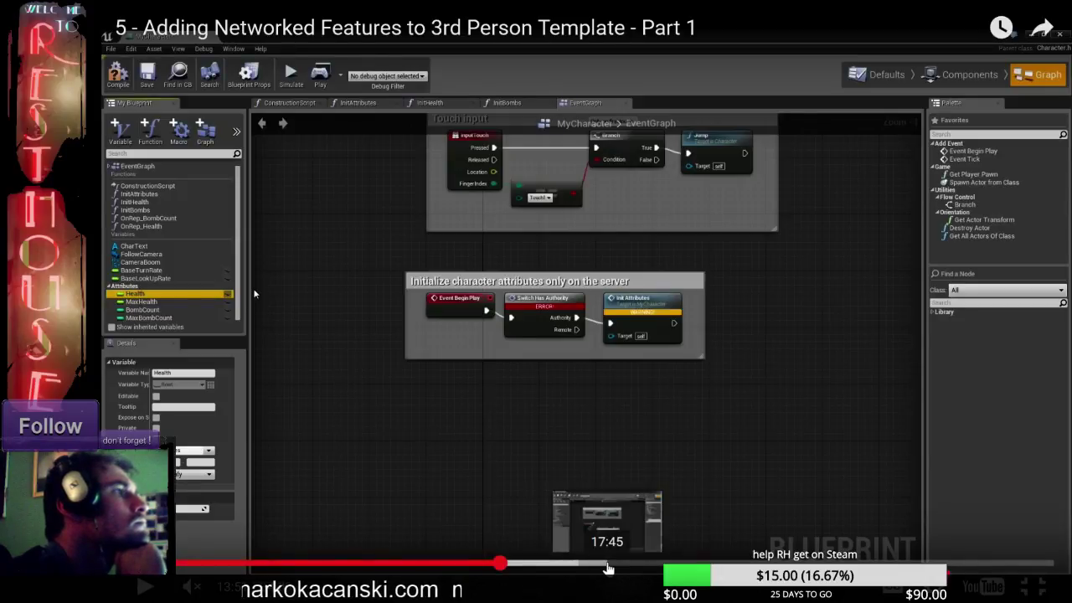
{"action": "left_click", "coordinate": [608, 566]}
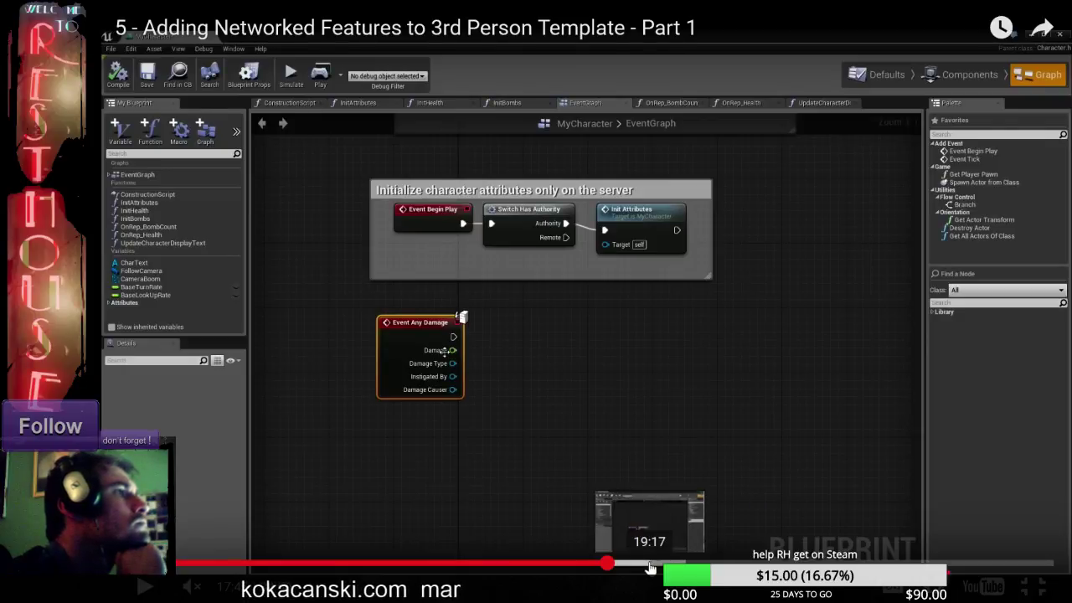
{"action": "left_click_drag", "start_coordinate": [649, 566], "coordinate": [688, 562]}
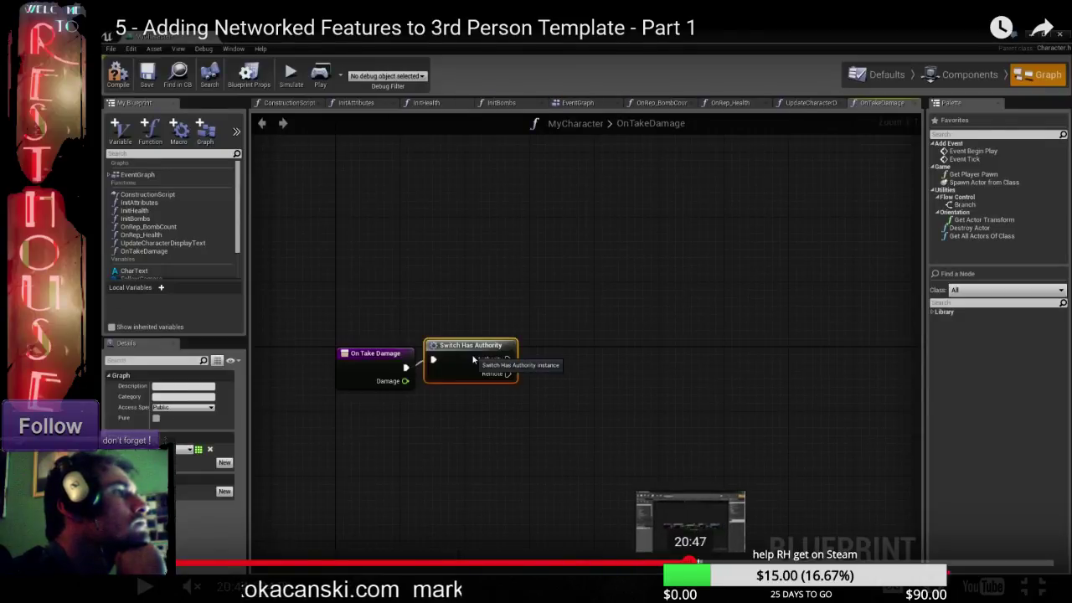
{"action": "left_click", "coordinate": [753, 560]}
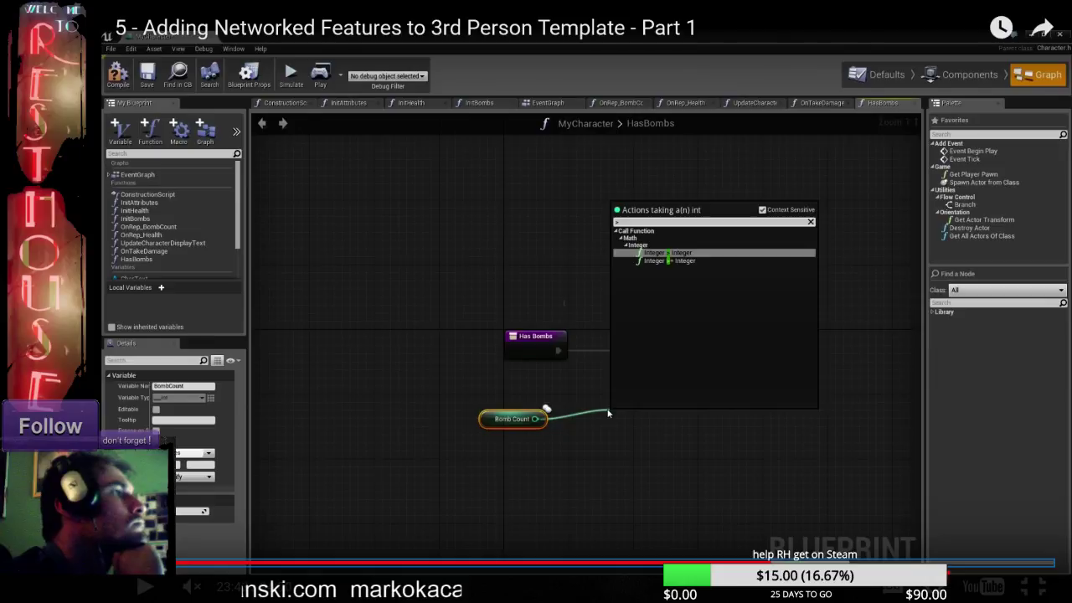
{"action": "left_click", "coordinate": [846, 561]}
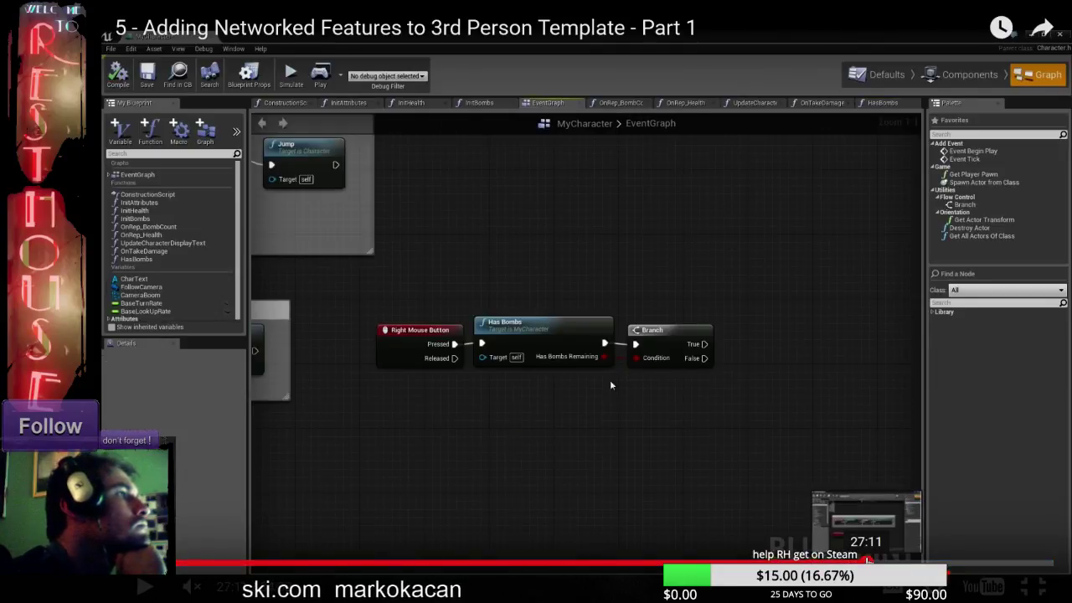
{"action": "left_click", "coordinate": [903, 559]}
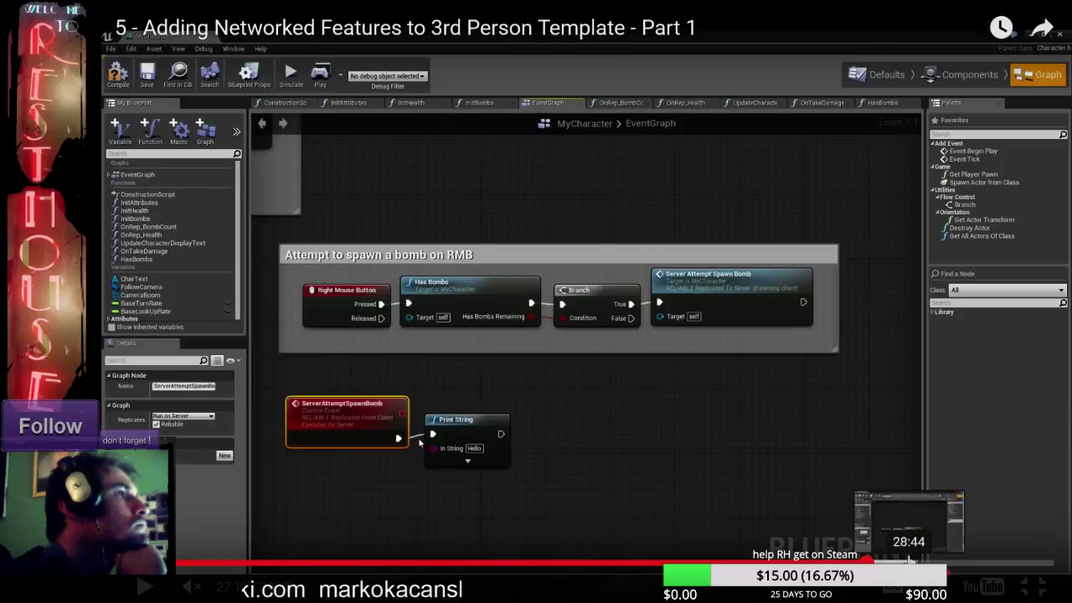
{"action": "left_click", "coordinate": [909, 560]}
{"action": "left_click", "coordinate": [967, 567]}
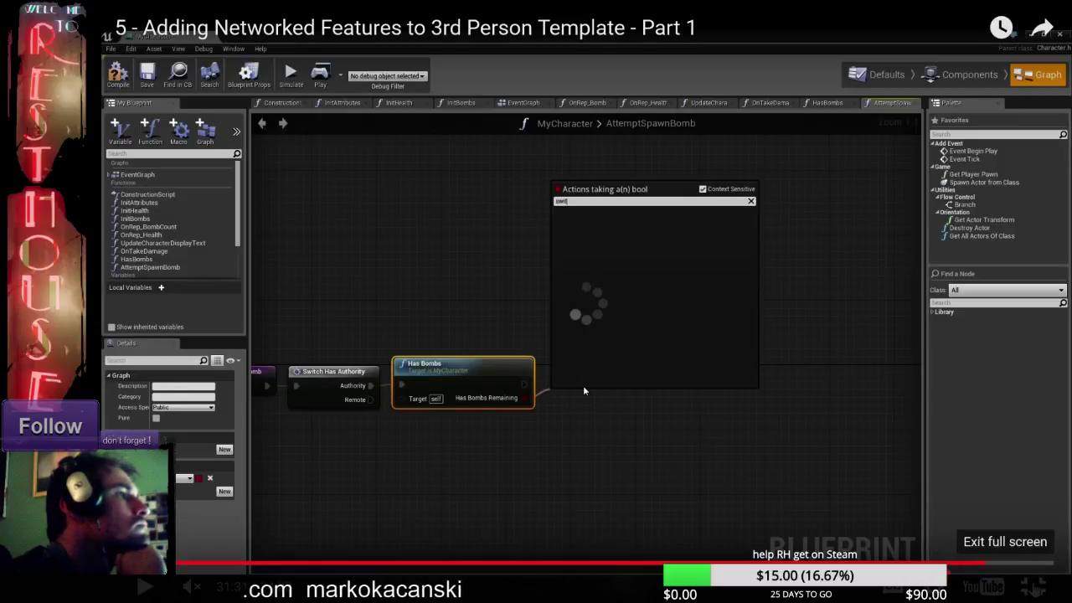
{"action": "key", "text": "Escape"}
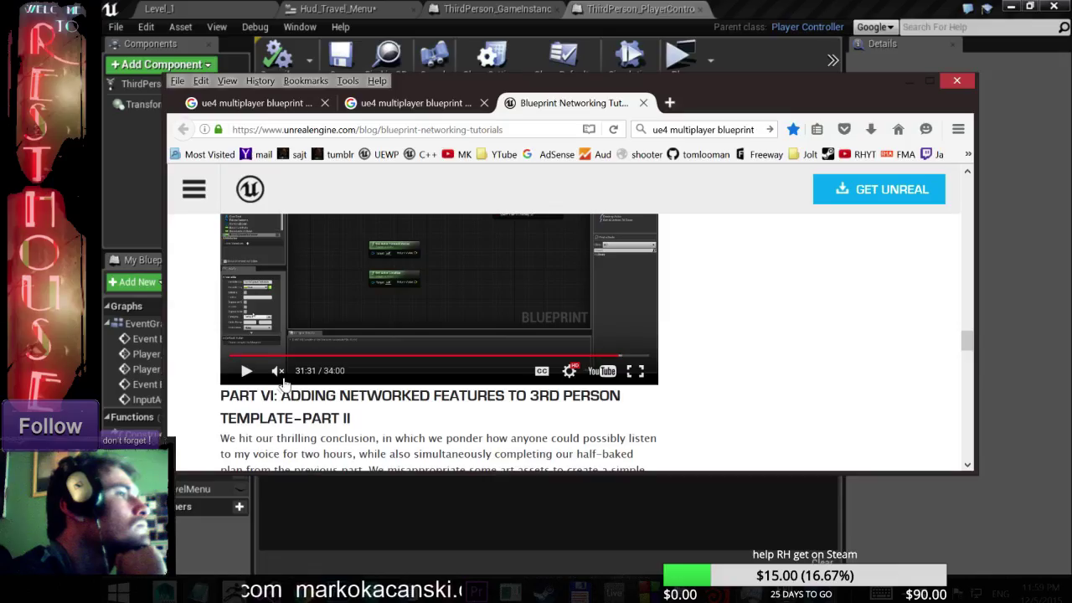
- Scroll the blog comments down to the Dedicated Server Guide wiki link and check its link options
{"action": "scroll", "coordinate": [620, 360], "scroll_direction": "down", "scroll_amount": 10}
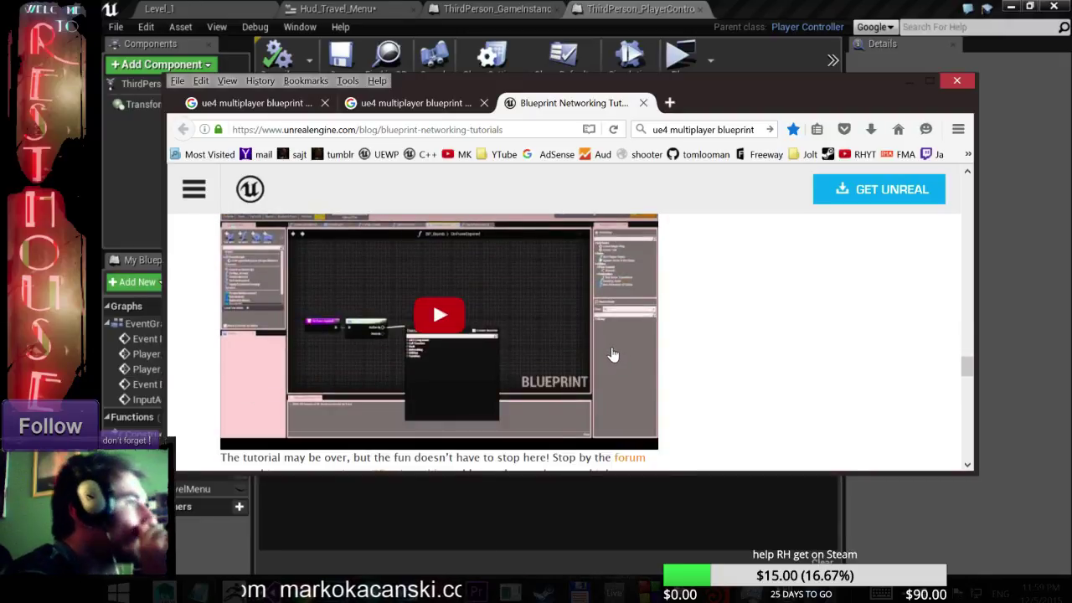
{"action": "scroll", "coordinate": [612, 354], "scroll_direction": "up", "scroll_amount": 2}
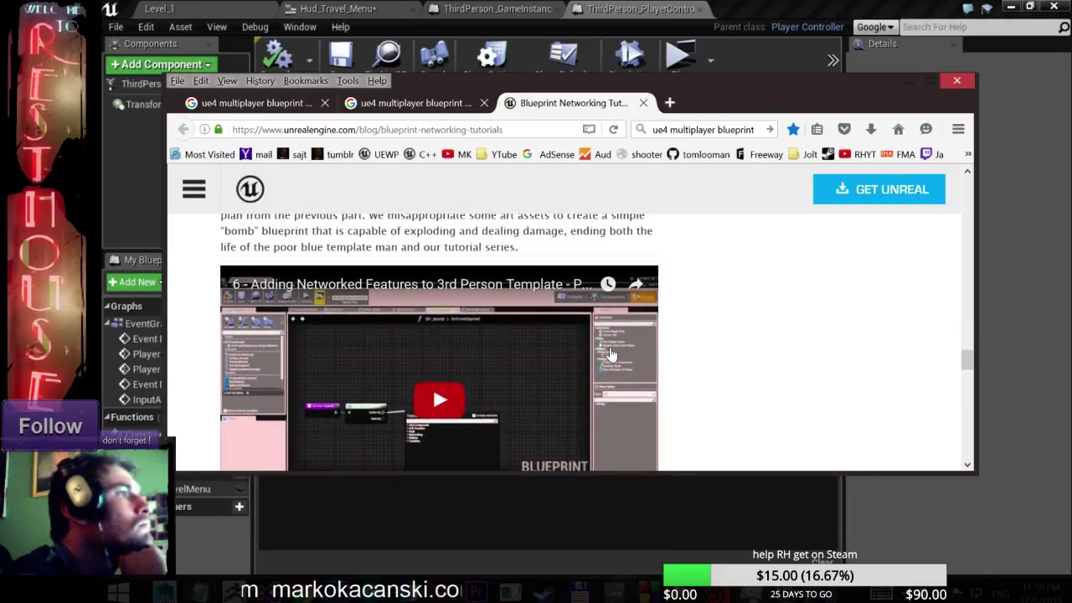
{"action": "scroll", "coordinate": [610, 339], "scroll_direction": "down", "scroll_amount": 3}
{"action": "scroll", "coordinate": [609, 318], "scroll_direction": "down", "scroll_amount": 6}
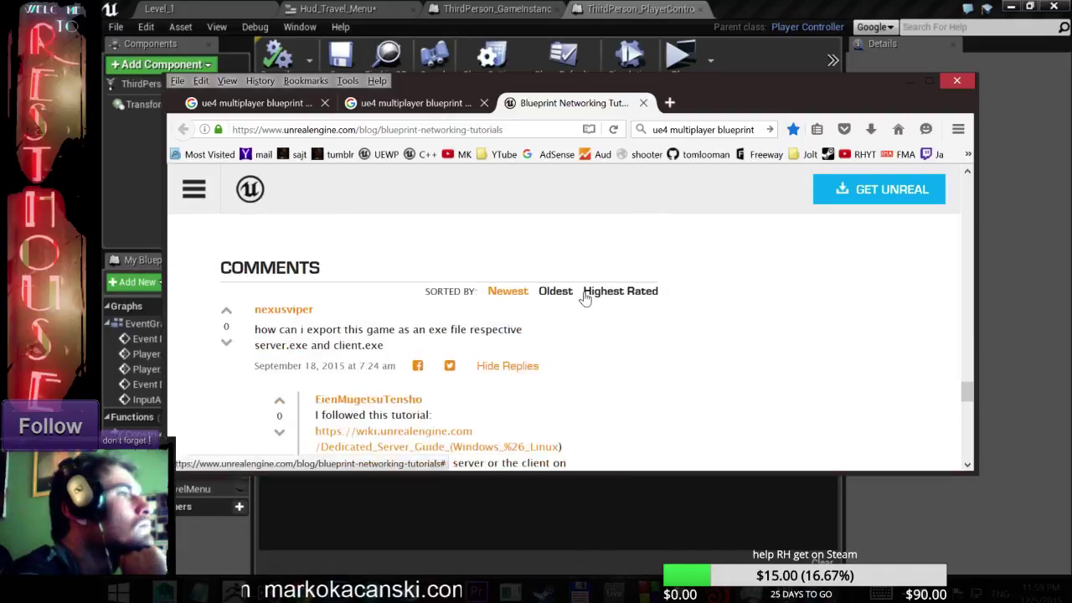
{"action": "scroll", "coordinate": [583, 293], "scroll_direction": "down", "scroll_amount": 2}
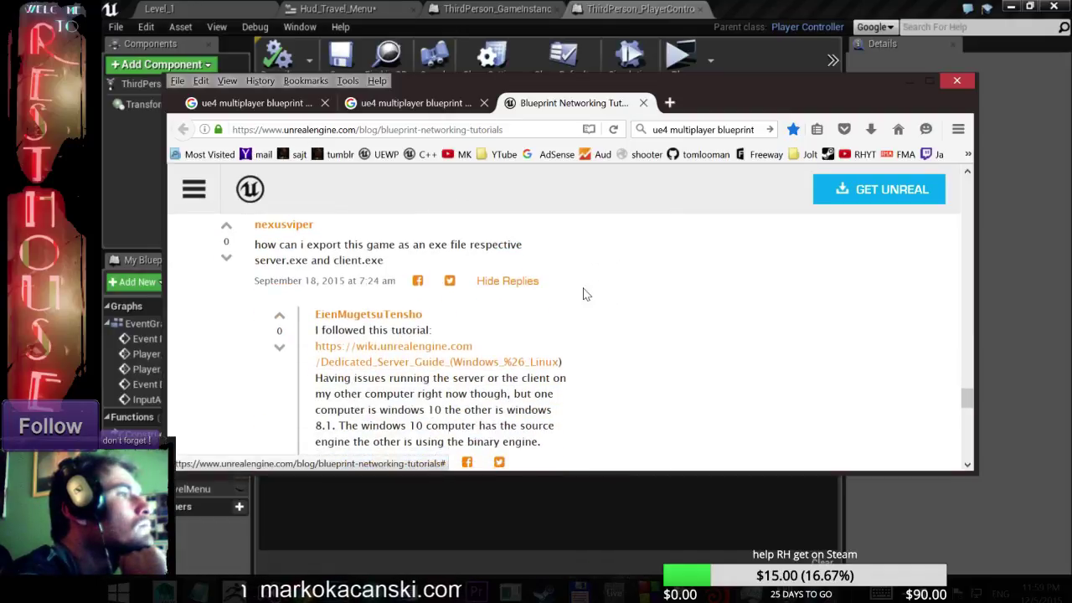
{"action": "right_click", "coordinate": [474, 369]}
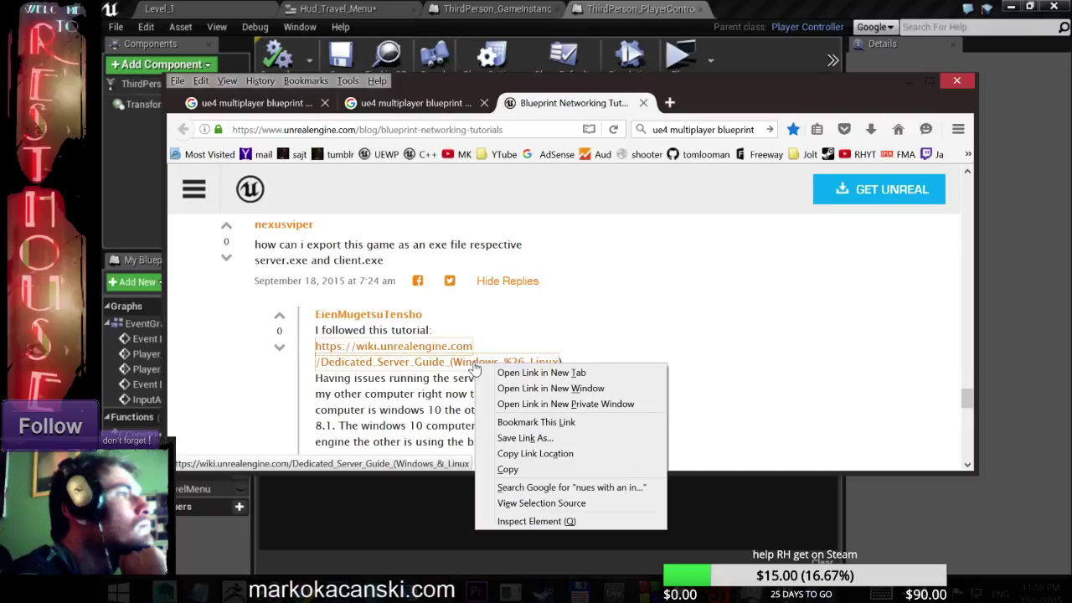
{"action": "left_click", "coordinate": [787, 343]}
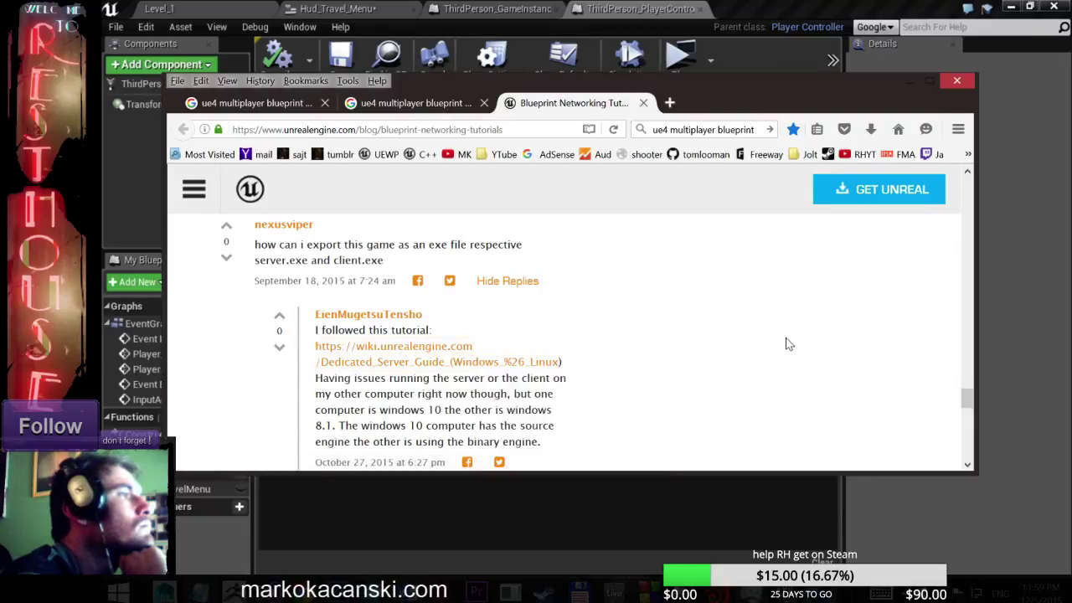
- Read through the remaining reader comments on the Blueprint Networking Tutorials page
{"action": "scroll", "coordinate": [787, 344], "scroll_direction": "down", "scroll_amount": 2}
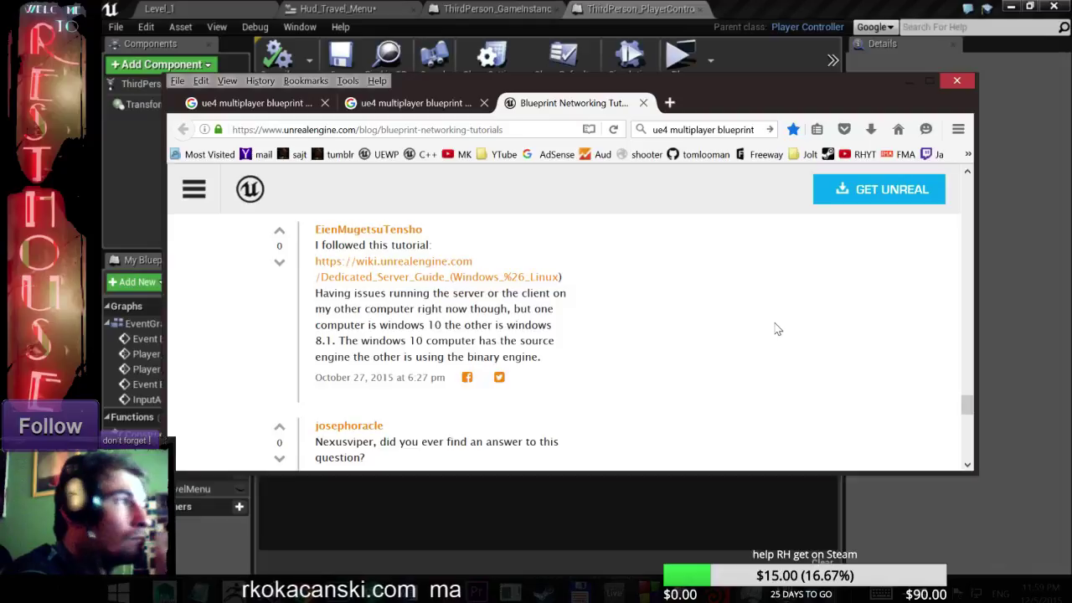
{"action": "scroll", "coordinate": [776, 329], "scroll_direction": "down", "scroll_amount": 1}
{"action": "scroll", "coordinate": [777, 329], "scroll_direction": "down", "scroll_amount": 3}
{"action": "scroll", "coordinate": [776, 329], "scroll_direction": "down", "scroll_amount": 3}
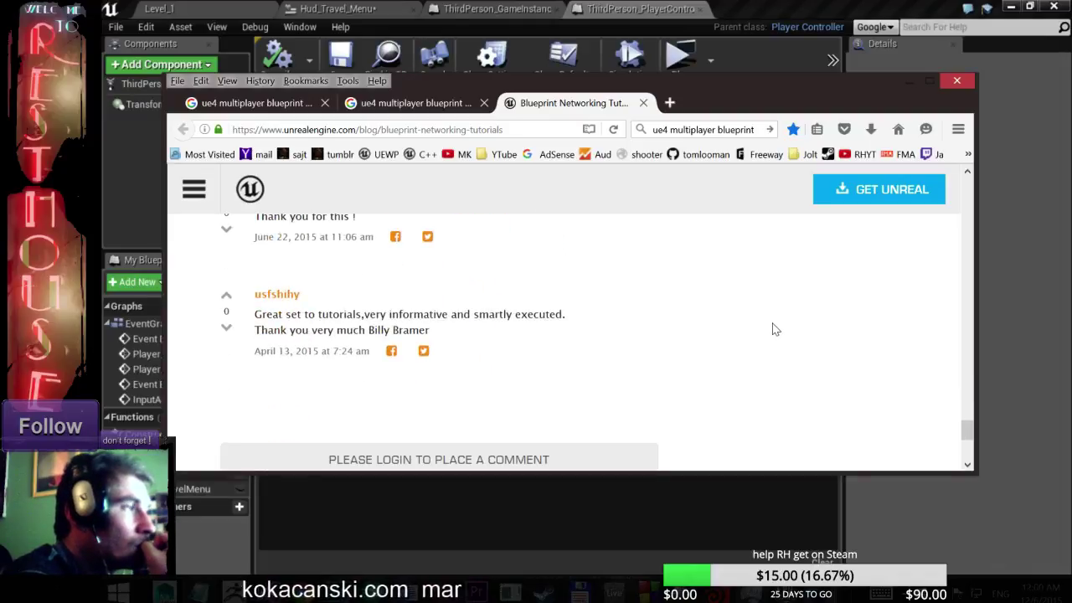
{"action": "scroll", "coordinate": [774, 330], "scroll_direction": "up", "scroll_amount": 5}
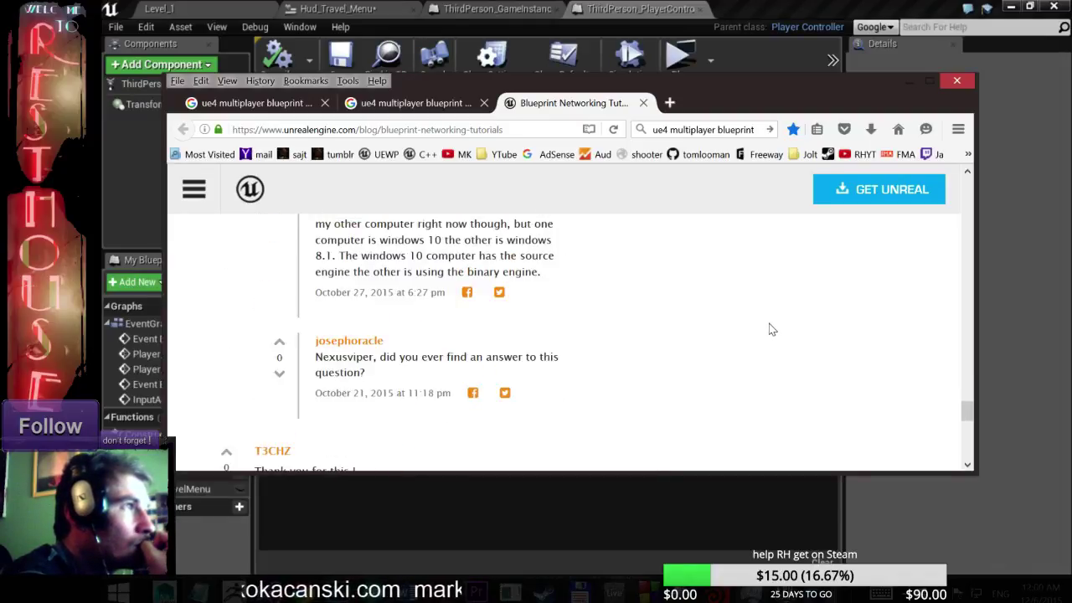
{"action": "scroll", "coordinate": [771, 329], "scroll_direction": "down", "scroll_amount": 5}
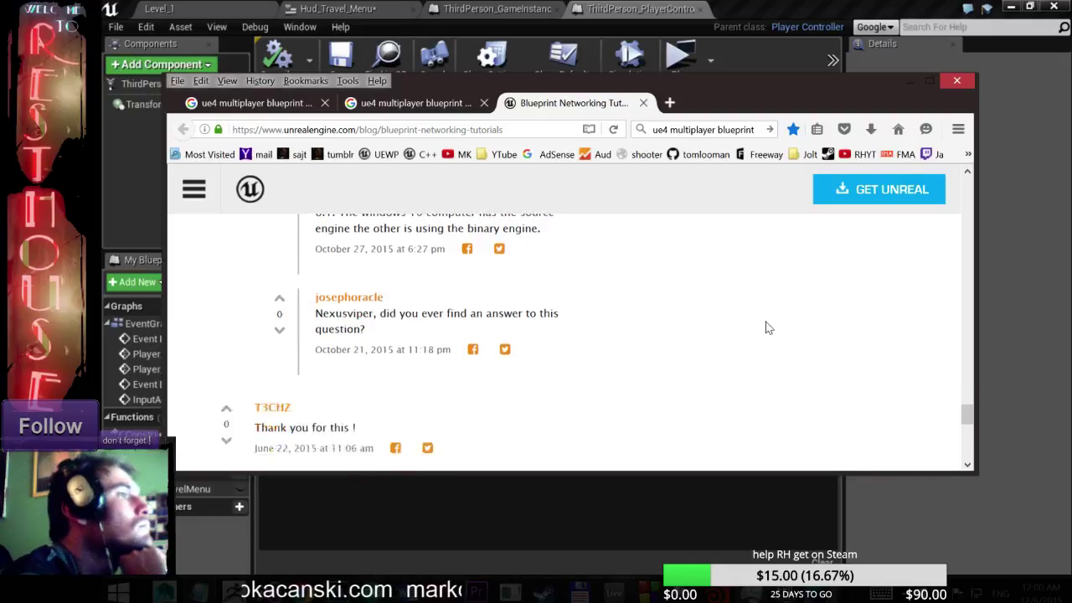
{"action": "scroll", "coordinate": [765, 329], "scroll_direction": "down", "scroll_amount": 2}
- Go back to the 'ue4 multiplayer blueprint' Google results and browse through them
{"action": "left_click", "coordinate": [410, 103]}
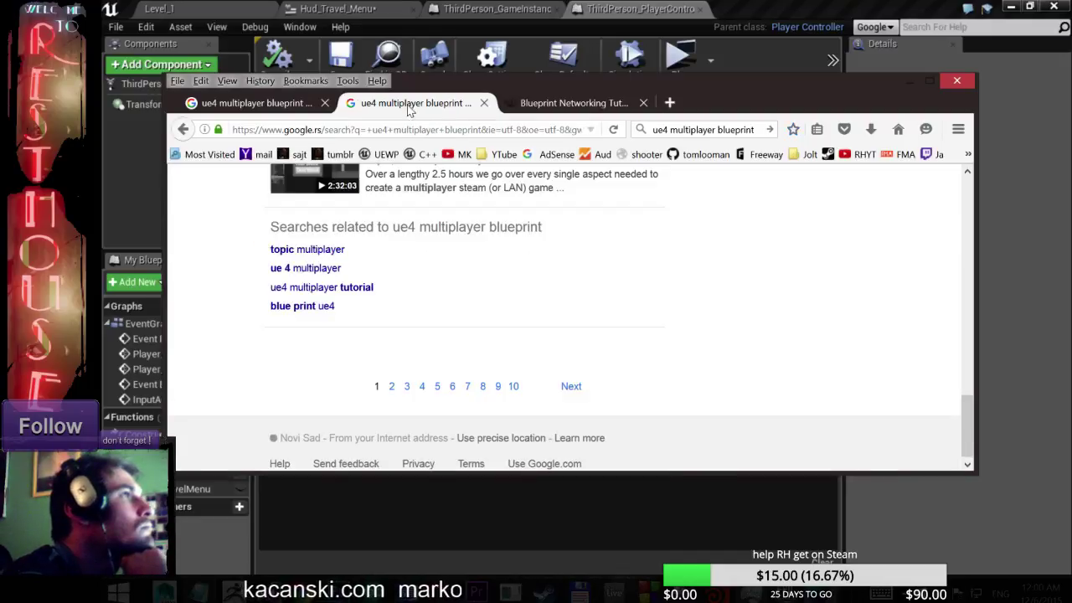
{"action": "scroll", "coordinate": [529, 352], "scroll_direction": "up", "scroll_amount": 5}
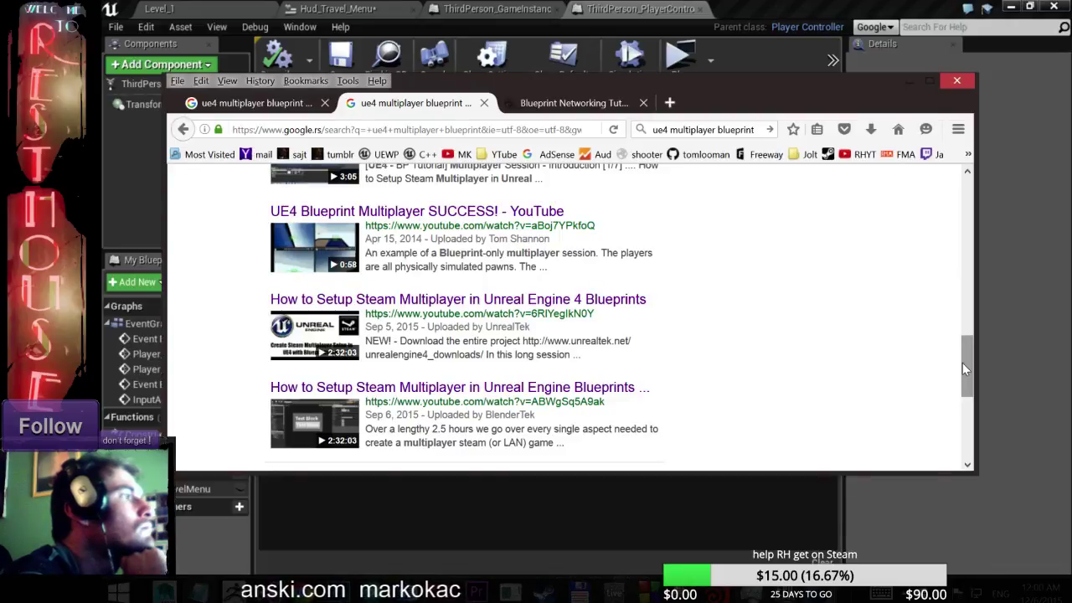
{"action": "left_click_drag", "start_coordinate": [962, 362], "coordinate": [961, 393]}
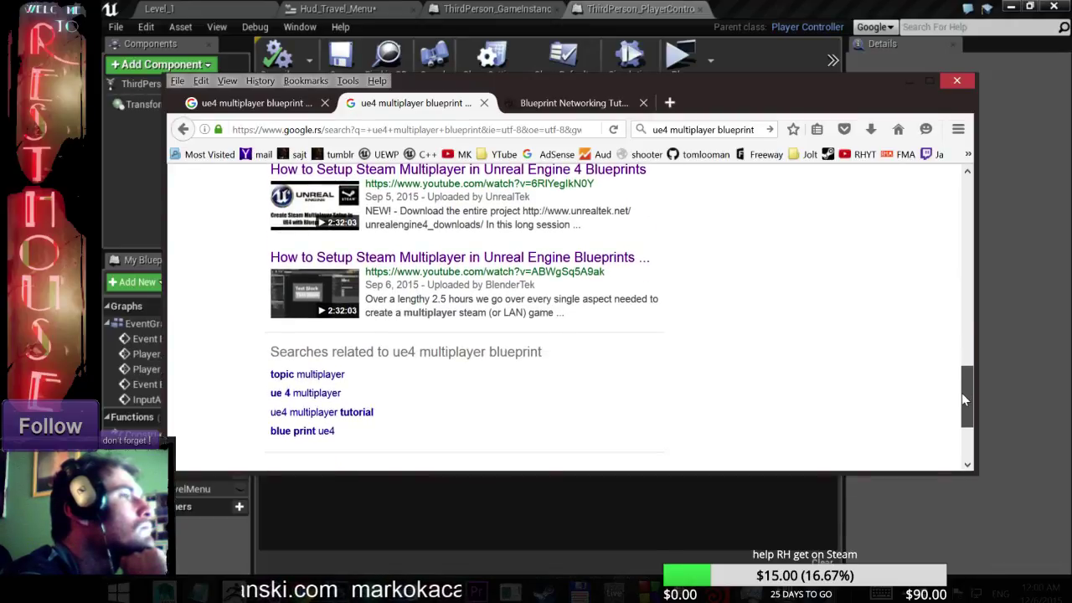
{"action": "left_click_drag", "start_coordinate": [961, 393], "coordinate": [987, 162]}
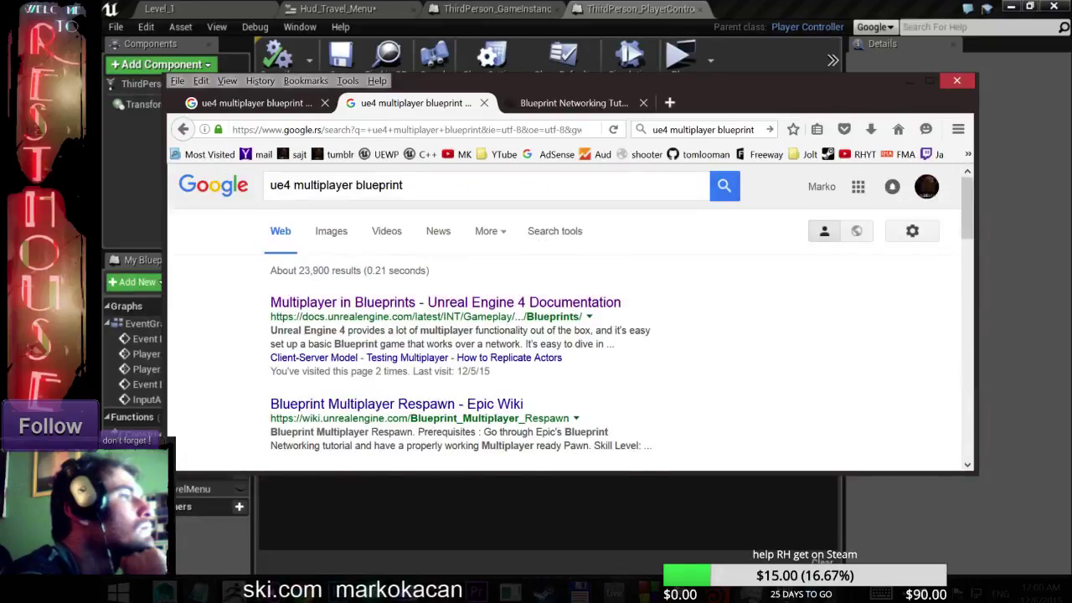
{"action": "scroll", "coordinate": [628, 193], "scroll_direction": "down", "scroll_amount": 2}
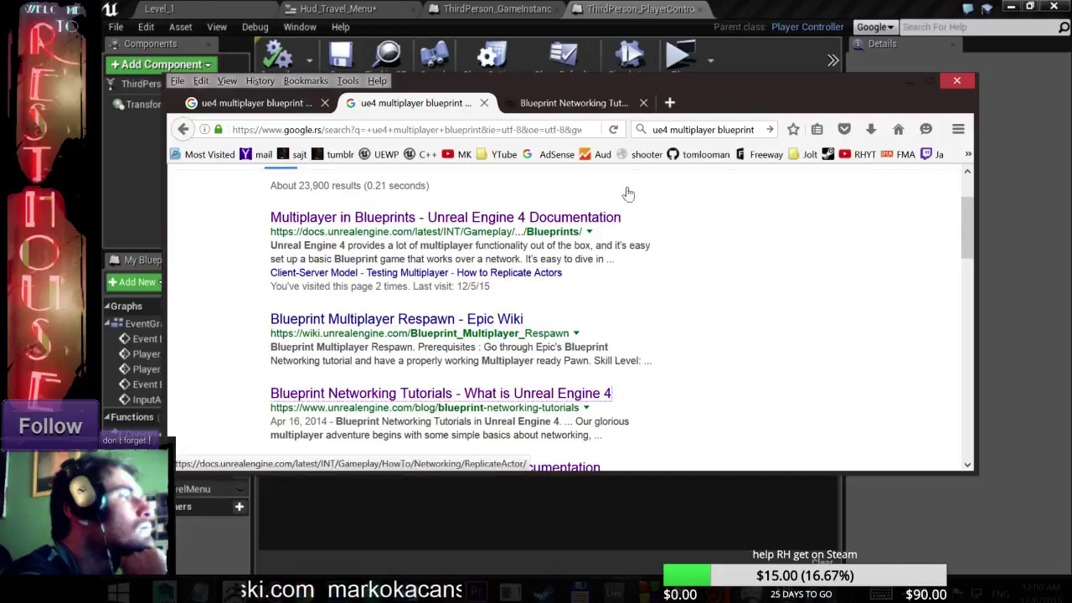
- Change the search to 'ue4 multiplayer menu' and run it
{"action": "left_click", "coordinate": [732, 130]}
{"action": "left_click", "coordinate": [732, 129]}
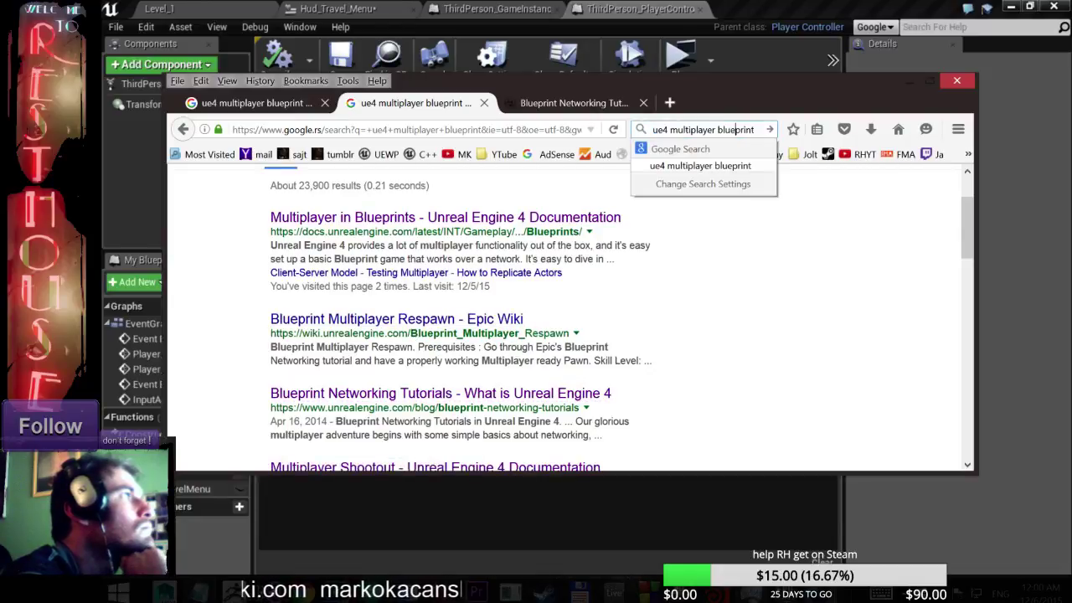
{"action": "double_click", "coordinate": [733, 130]}
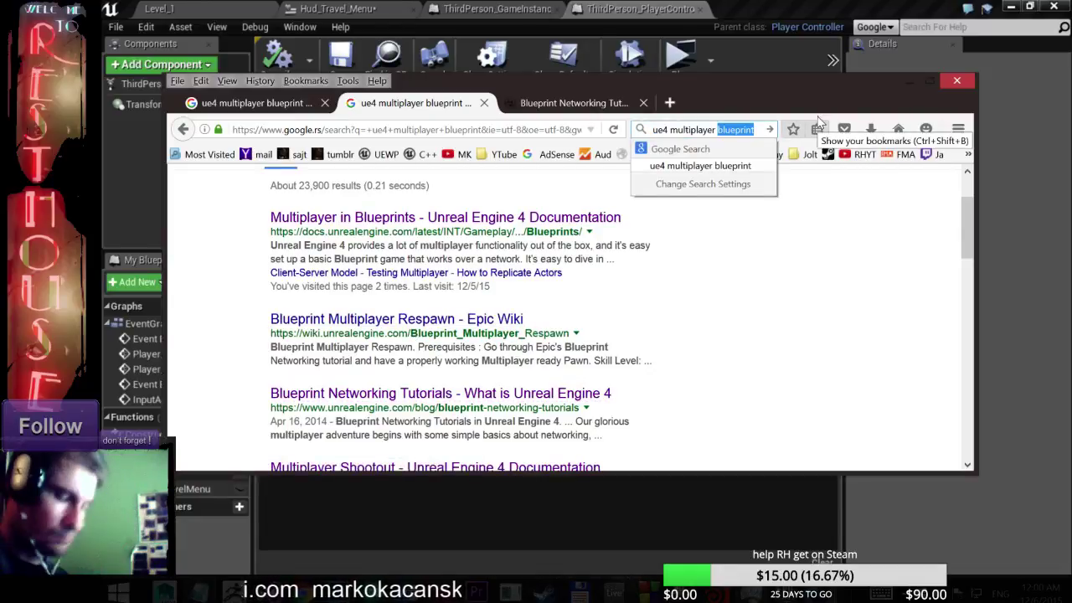
{"action": "type", "text": "menu"}
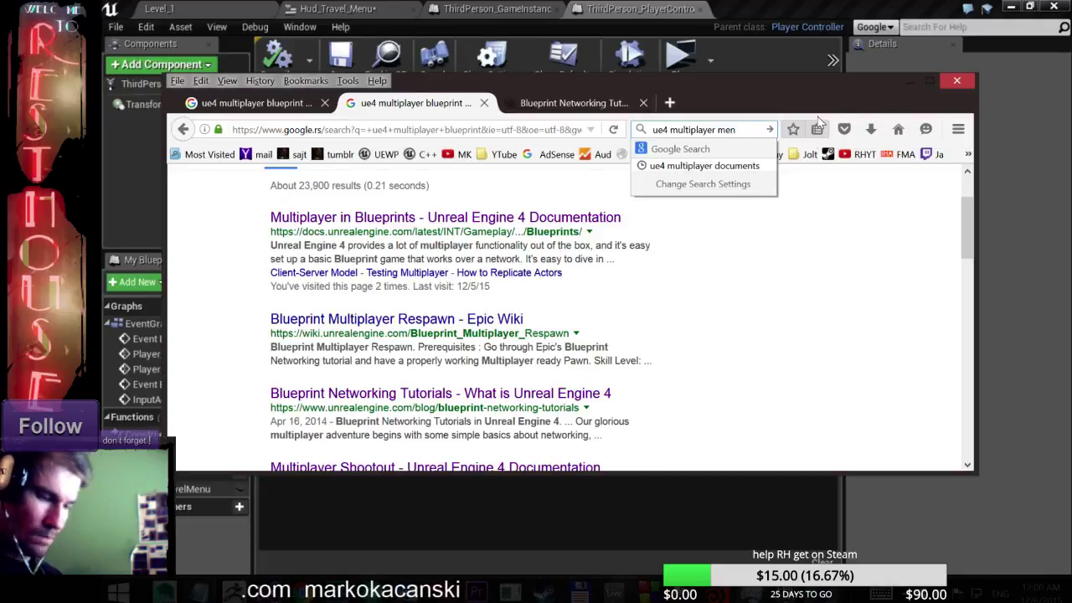
{"action": "key", "text": "Return"}
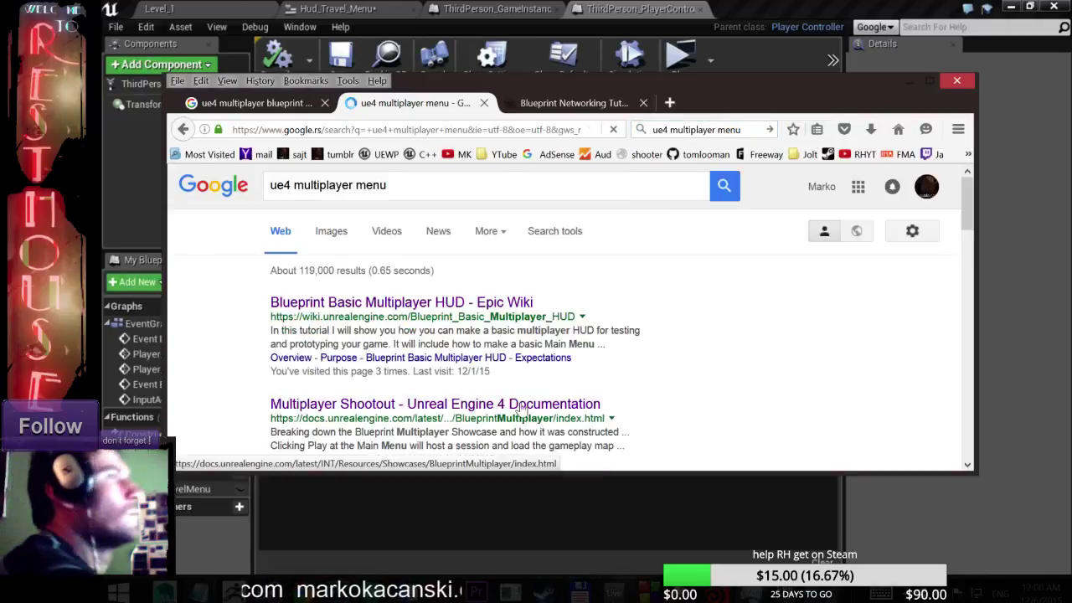
- Open the Blueprint Basic Multiplayer HUD wiki result and the multiplayer lobby forum thread in new tabs
{"action": "right_click", "coordinate": [478, 309]}
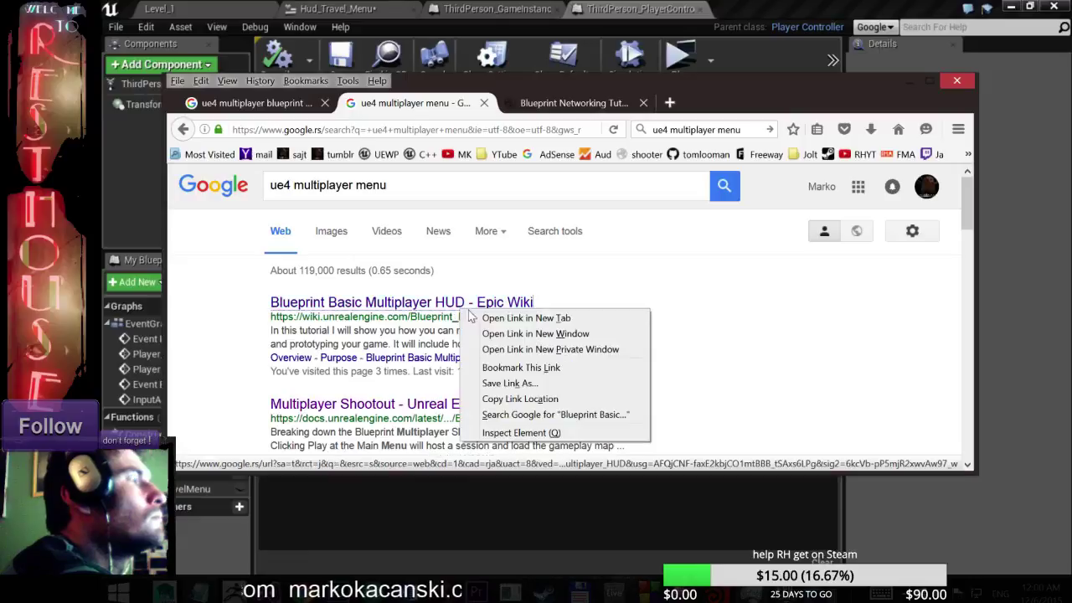
{"action": "left_click", "coordinate": [490, 321]}
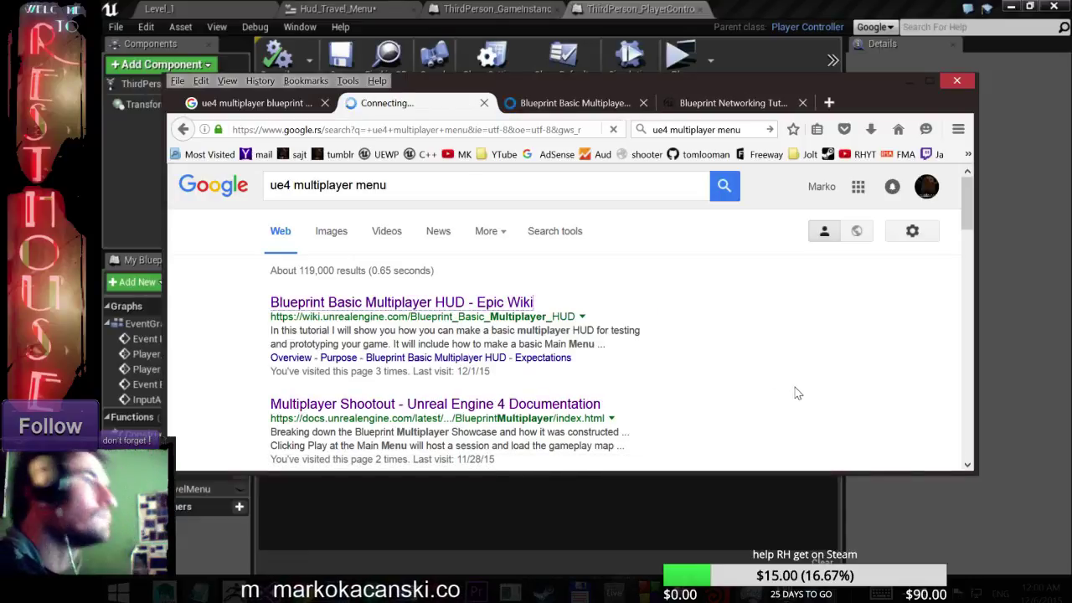
{"action": "scroll", "coordinate": [653, 301], "scroll_direction": "down", "scroll_amount": 3}
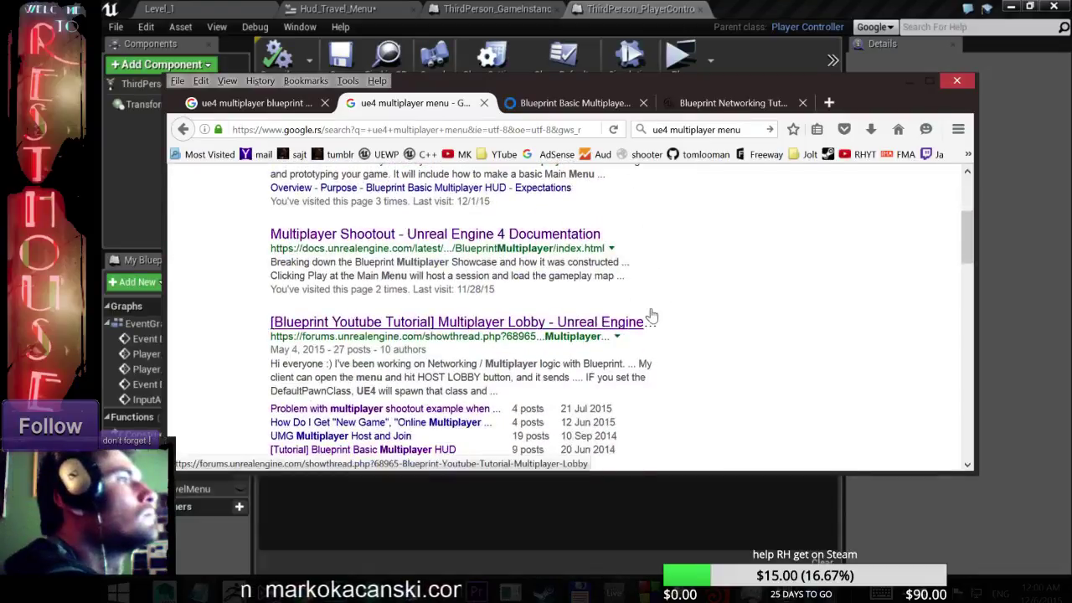
{"action": "scroll", "coordinate": [632, 314], "scroll_direction": "down", "scroll_amount": 2}
{"action": "right_click", "coordinate": [512, 238]}
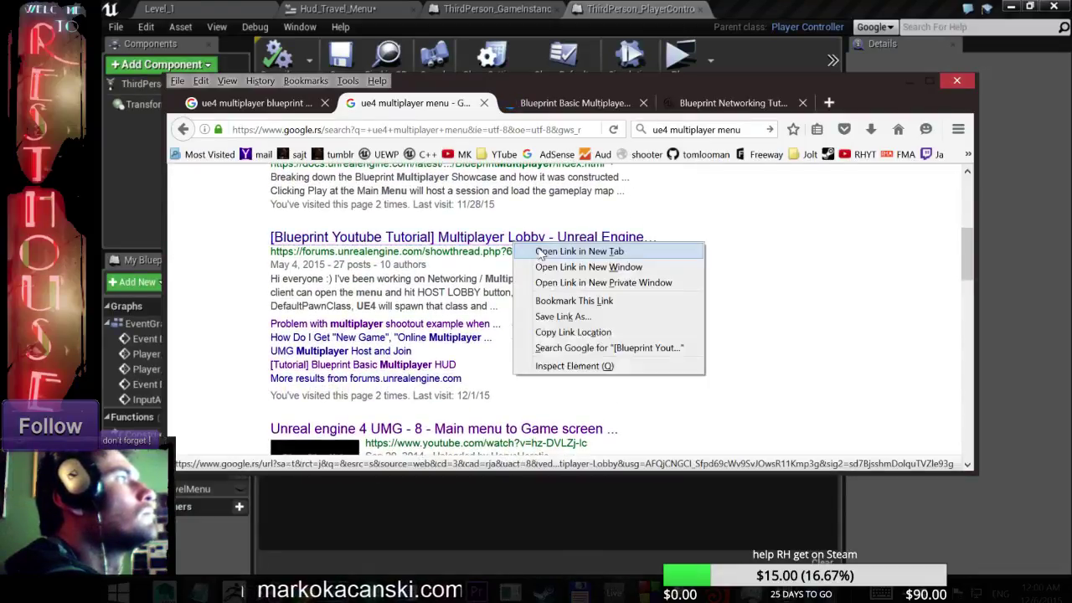
{"action": "left_click", "coordinate": [544, 247]}
{"action": "scroll", "coordinate": [609, 283], "scroll_direction": "down", "scroll_amount": 2}
{"action": "scroll", "coordinate": [610, 283], "scroll_direction": "down", "scroll_amount": 2}
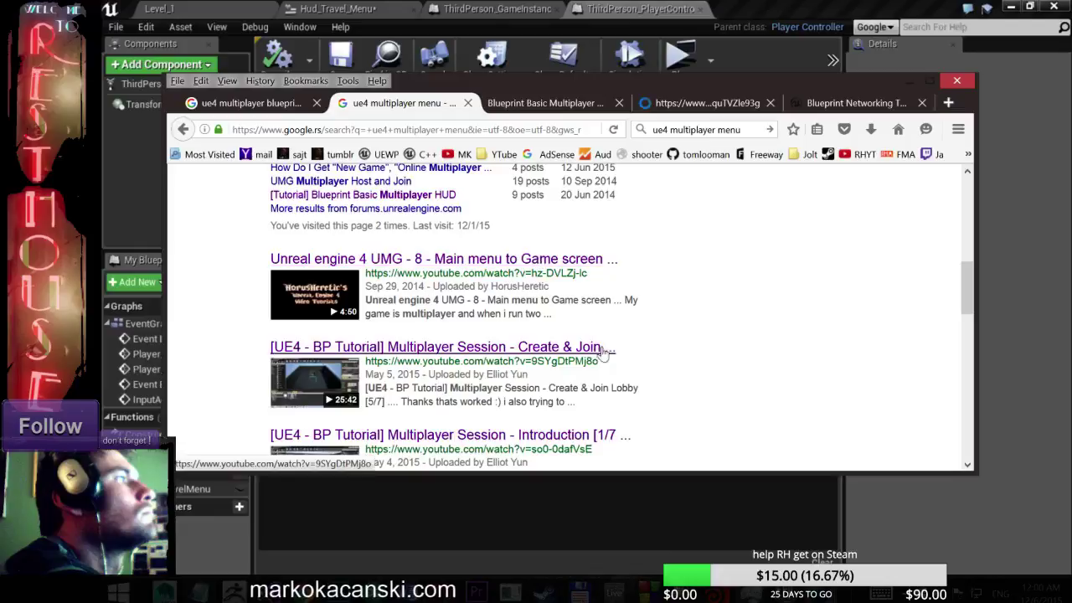
{"action": "scroll", "coordinate": [609, 283], "scroll_direction": "down", "scroll_amount": 2}
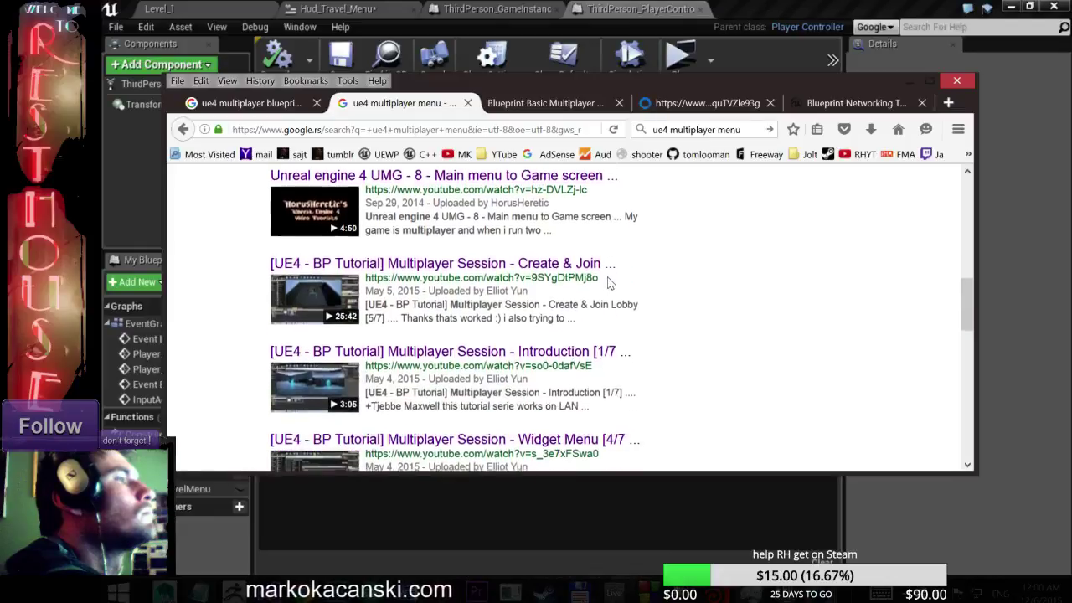
{"action": "scroll", "coordinate": [556, 213], "scroll_direction": "down", "scroll_amount": 4}
- Switch to the Blueprint Basic Multiplayer HUD tutorial and scroll through its opening sections
{"action": "left_click", "coordinate": [545, 107]}
{"action": "scroll", "coordinate": [704, 366], "scroll_direction": "down", "scroll_amount": 2}
{"action": "scroll", "coordinate": [698, 352], "scroll_direction": "down", "scroll_amount": 2}
{"action": "scroll", "coordinate": [680, 319], "scroll_direction": "down", "scroll_amount": 2}
{"action": "scroll", "coordinate": [680, 318], "scroll_direction": "down", "scroll_amount": 4}
{"action": "scroll", "coordinate": [680, 316], "scroll_direction": "down", "scroll_amount": 4}
{"action": "scroll", "coordinate": [680, 316], "scroll_direction": "down", "scroll_amount": 4}
{"action": "scroll", "coordinate": [682, 319], "scroll_direction": "down", "scroll_amount": 3}
{"action": "scroll", "coordinate": [682, 316], "scroll_direction": "down", "scroll_amount": 4}
{"action": "scroll", "coordinate": [680, 315], "scroll_direction": "down", "scroll_amount": 4}
{"action": "scroll", "coordinate": [679, 315], "scroll_direction": "down", "scroll_amount": 4}
{"action": "scroll", "coordinate": [678, 316], "scroll_direction": "down", "scroll_amount": 3}
{"action": "scroll", "coordinate": [679, 316], "scroll_direction": "up", "scroll_amount": 4}
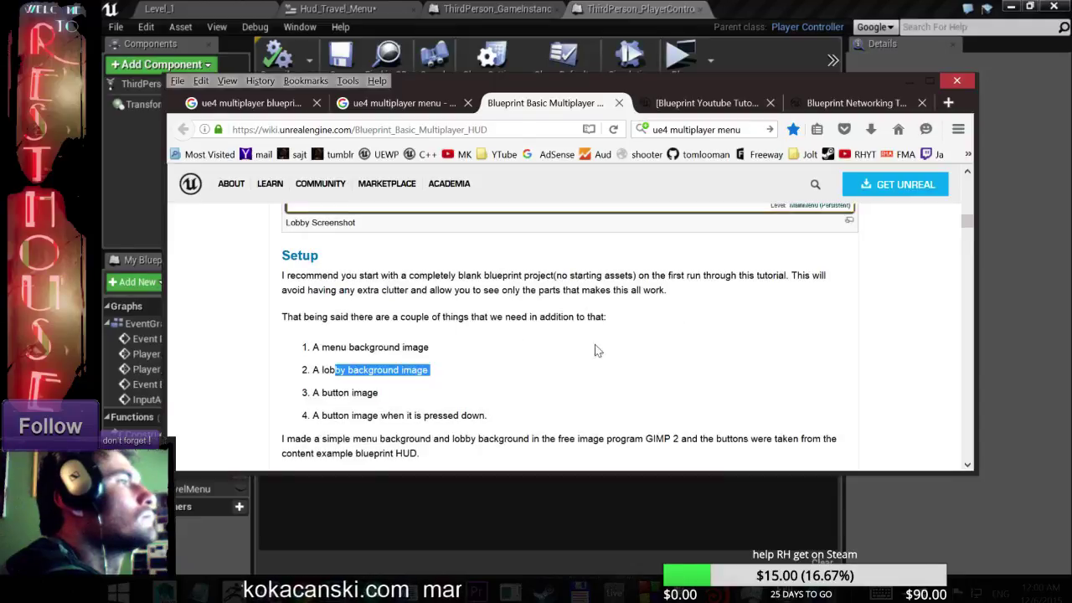
{"action": "scroll", "coordinate": [597, 350], "scroll_direction": "down", "scroll_amount": 4}
{"action": "scroll", "coordinate": [600, 343], "scroll_direction": "down", "scroll_amount": 4}
{"action": "scroll", "coordinate": [603, 335], "scroll_direction": "down", "scroll_amount": 1}
{"action": "scroll", "coordinate": [605, 333], "scroll_direction": "down", "scroll_amount": 3}
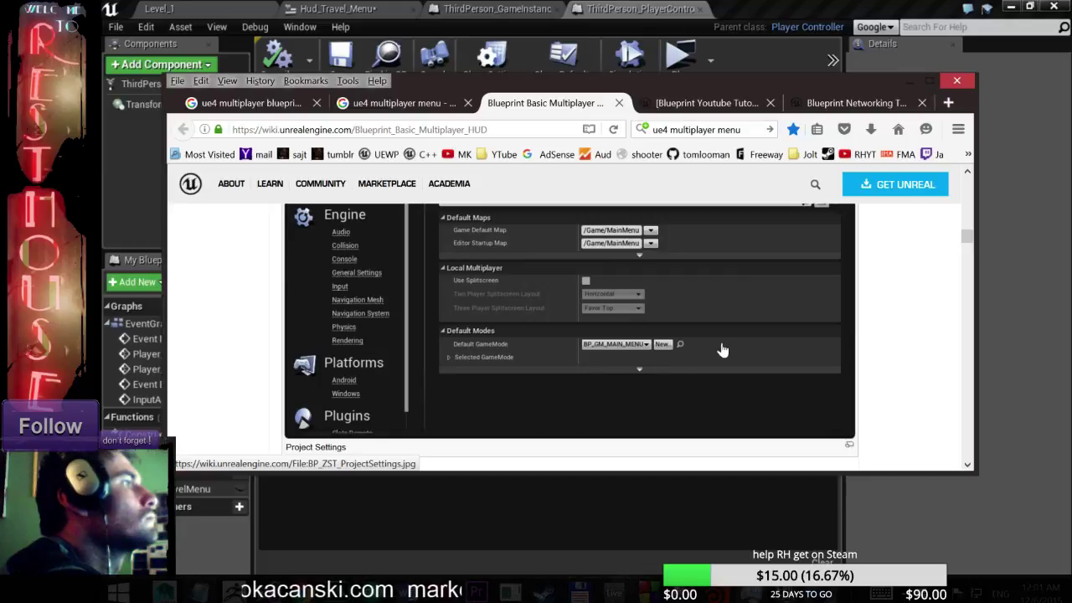
- Keep reading down the tutorial toward the HUD Blueprint graph steps
{"action": "scroll", "coordinate": [733, 381], "scroll_direction": "down", "scroll_amount": 2}
{"action": "scroll", "coordinate": [709, 359], "scroll_direction": "down", "scroll_amount": 3}
{"action": "scroll", "coordinate": [701, 354], "scroll_direction": "down", "scroll_amount": 2}
{"action": "scroll", "coordinate": [693, 351], "scroll_direction": "down", "scroll_amount": 3}
{"action": "scroll", "coordinate": [693, 351], "scroll_direction": "down", "scroll_amount": 3}
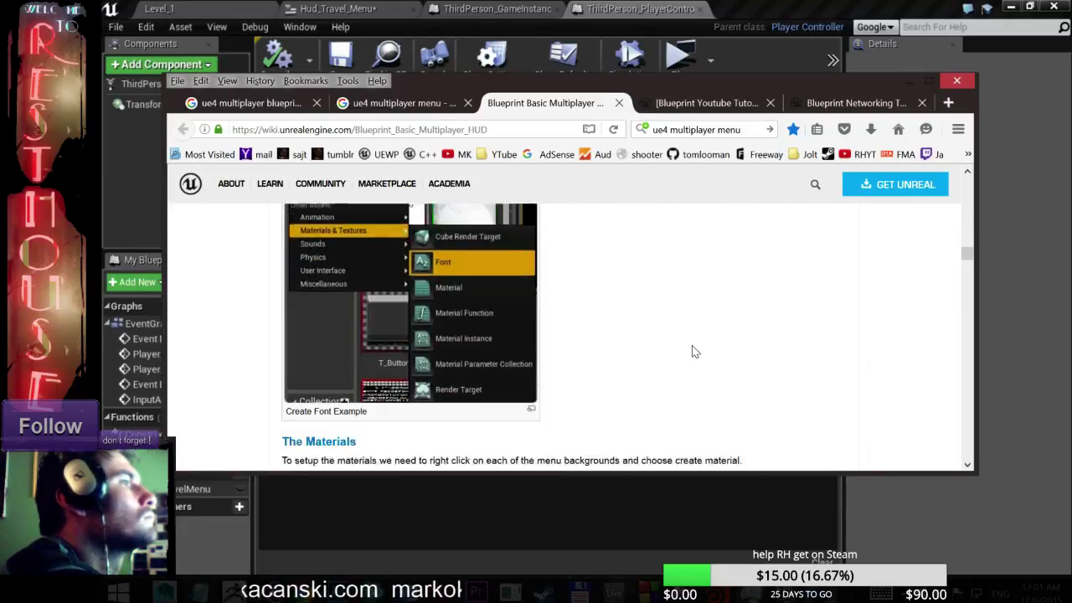
{"action": "scroll", "coordinate": [693, 351], "scroll_direction": "down", "scroll_amount": 3}
{"action": "scroll", "coordinate": [693, 351], "scroll_direction": "down", "scroll_amount": 2}
{"action": "scroll", "coordinate": [693, 351], "scroll_direction": "down", "scroll_amount": 5}
{"action": "scroll", "coordinate": [693, 352], "scroll_direction": "up", "scroll_amount": 1}
{"action": "scroll", "coordinate": [693, 352], "scroll_direction": "down", "scroll_amount": 3}
{"action": "scroll", "coordinate": [692, 352], "scroll_direction": "down", "scroll_amount": 3}
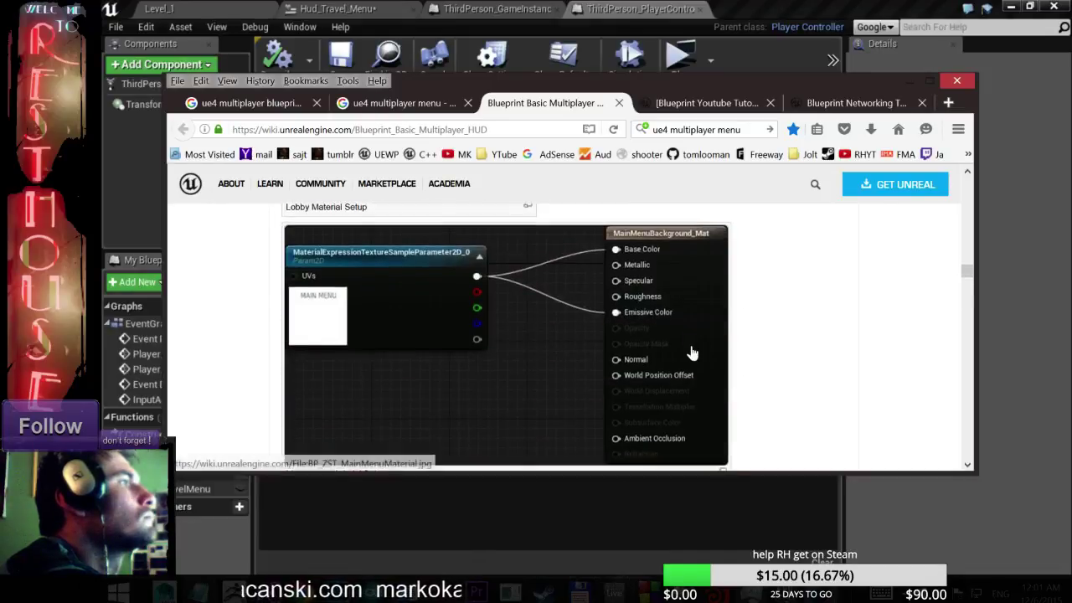
{"action": "scroll", "coordinate": [693, 351], "scroll_direction": "down", "scroll_amount": 5}
{"action": "scroll", "coordinate": [693, 352], "scroll_direction": "down", "scroll_amount": 2}
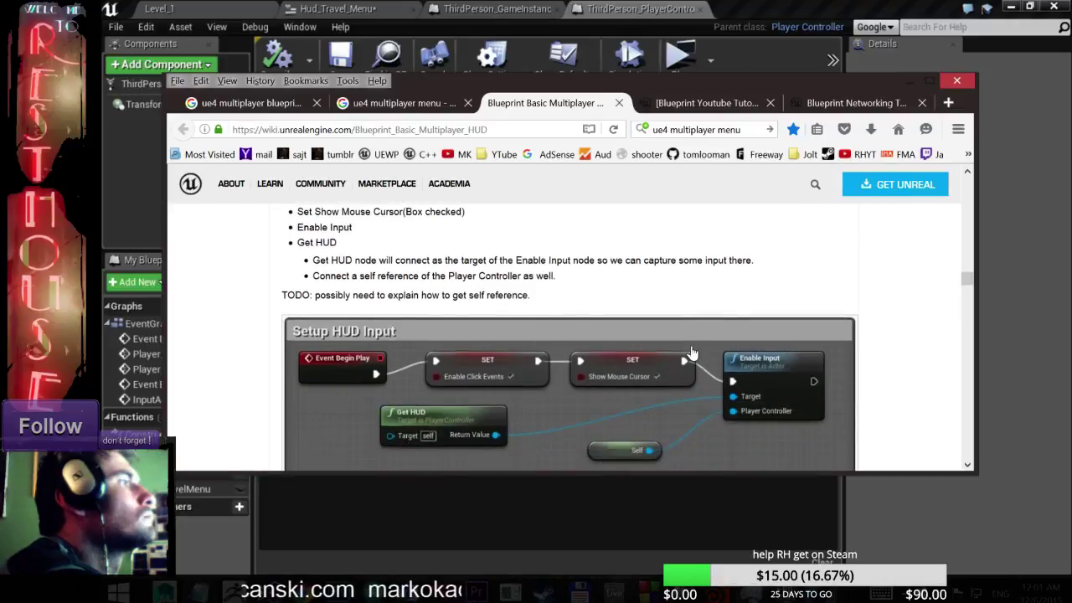
{"action": "scroll", "coordinate": [693, 352], "scroll_direction": "down", "scroll_amount": 2}
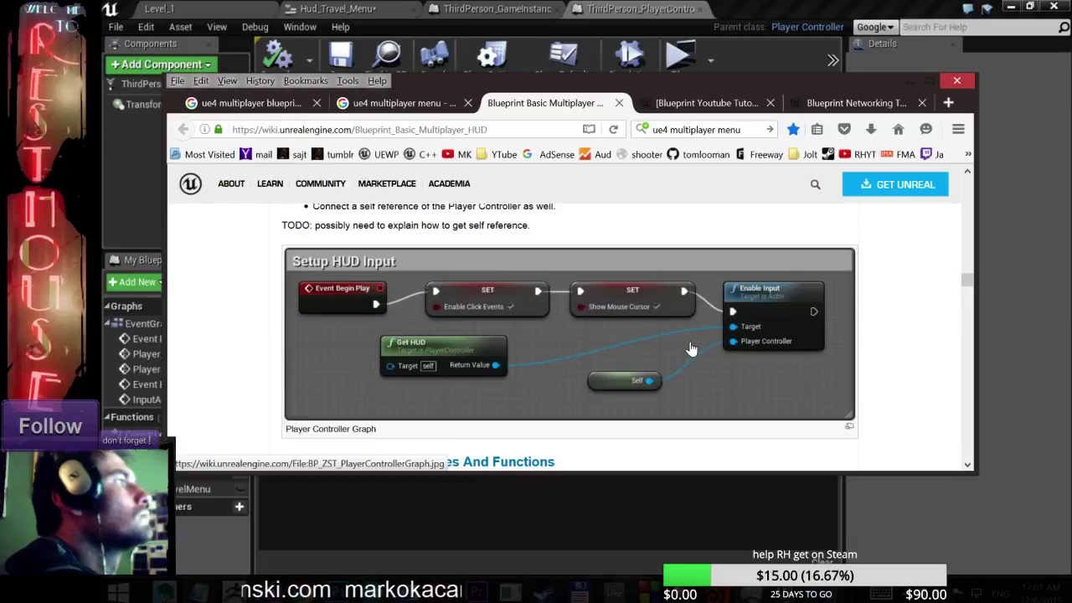
{"action": "scroll", "coordinate": [693, 349], "scroll_direction": "down", "scroll_amount": 5}
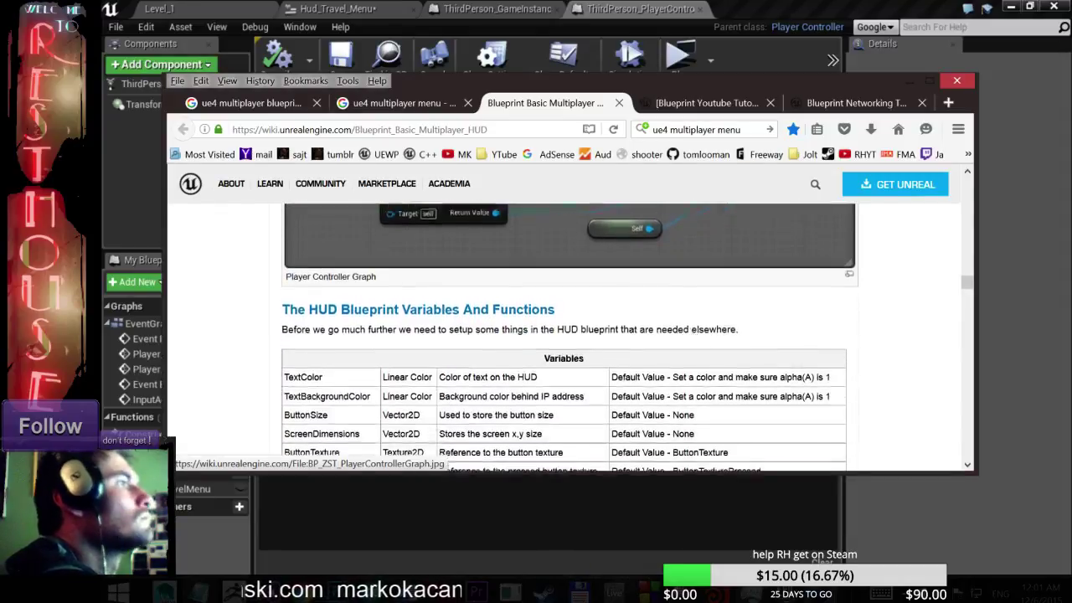
{"action": "scroll", "coordinate": [683, 348], "scroll_direction": "down", "scroll_amount": 3}
{"action": "scroll", "coordinate": [682, 348], "scroll_direction": "down", "scroll_amount": 4}
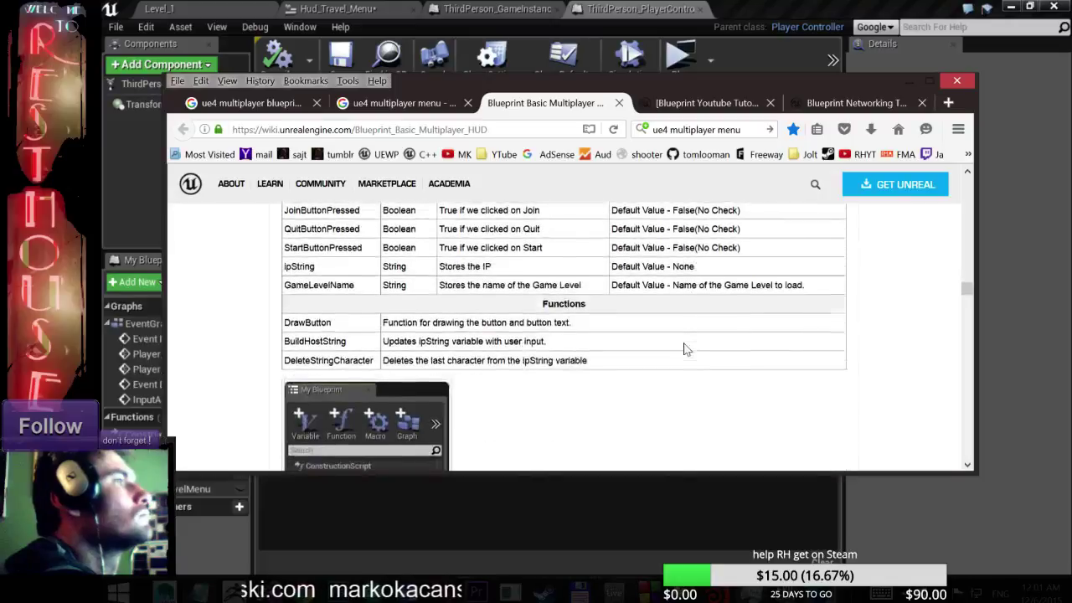
{"action": "scroll", "coordinate": [683, 349], "scroll_direction": "down", "scroll_amount": 4}
{"action": "scroll", "coordinate": [683, 348], "scroll_direction": "down", "scroll_amount": 2}
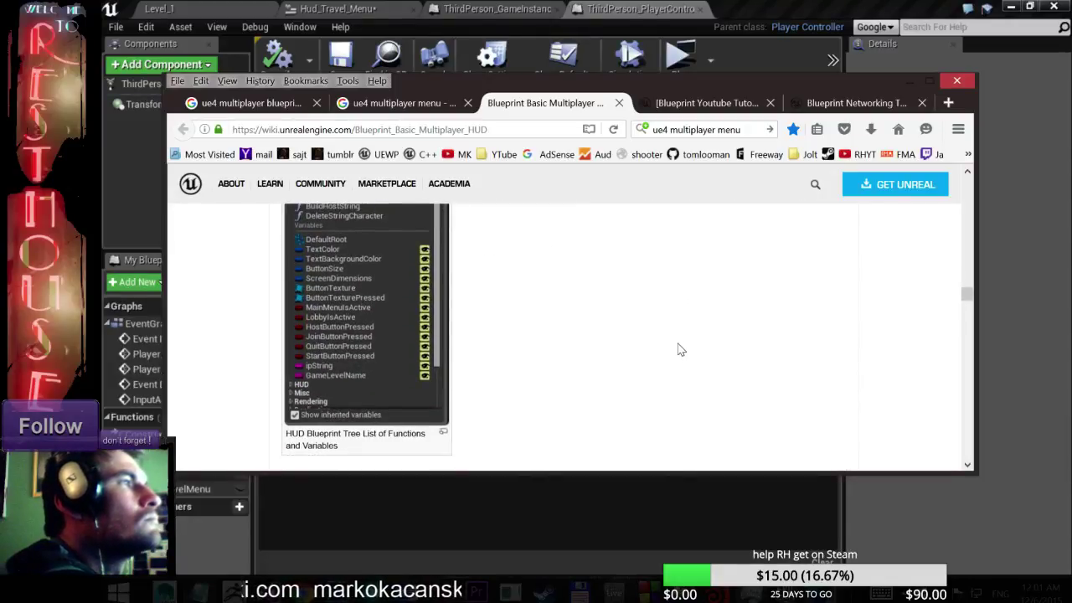
{"action": "scroll", "coordinate": [680, 349], "scroll_direction": "down", "scroll_amount": 5}
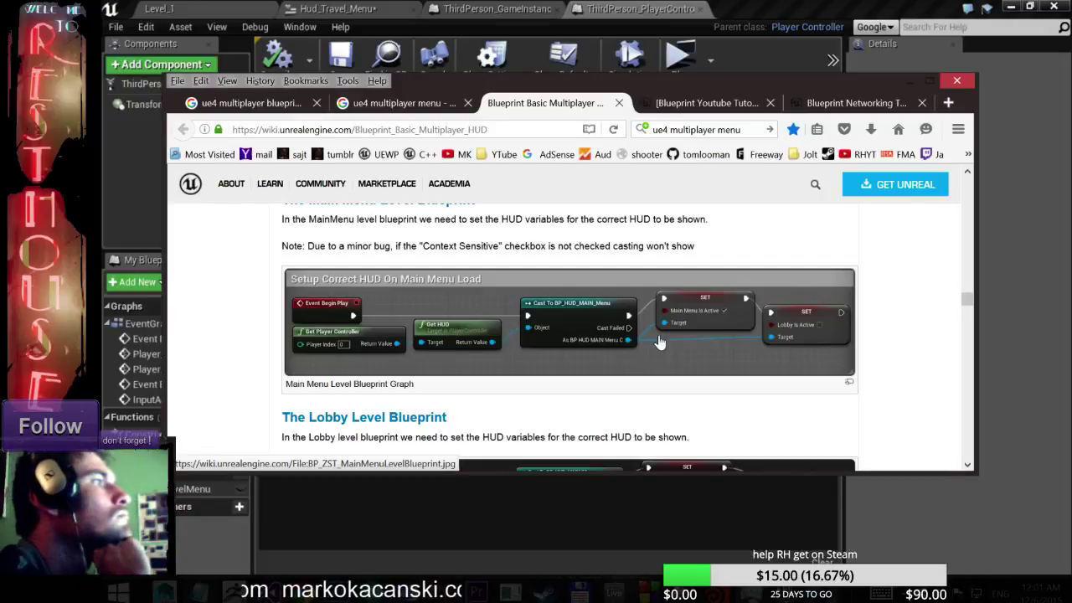
{"action": "scroll", "coordinate": [668, 326], "scroll_direction": "down", "scroll_amount": 3}
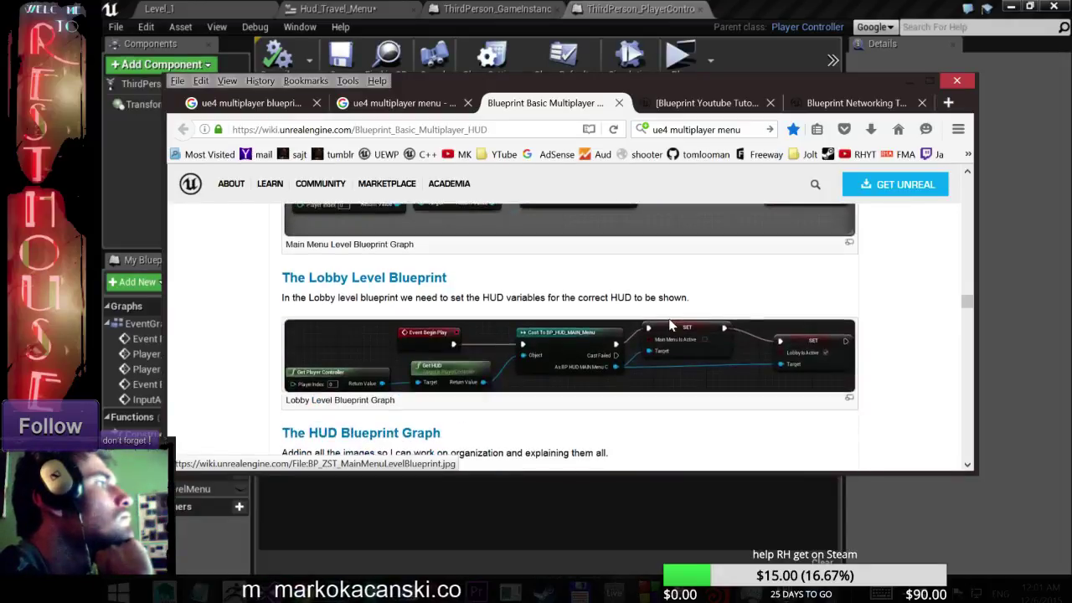
{"action": "scroll", "coordinate": [666, 327], "scroll_direction": "down", "scroll_amount": 2}
{"action": "scroll", "coordinate": [664, 329], "scroll_direction": "down", "scroll_amount": 2}
{"action": "scroll", "coordinate": [664, 329], "scroll_direction": "down", "scroll_amount": 1}
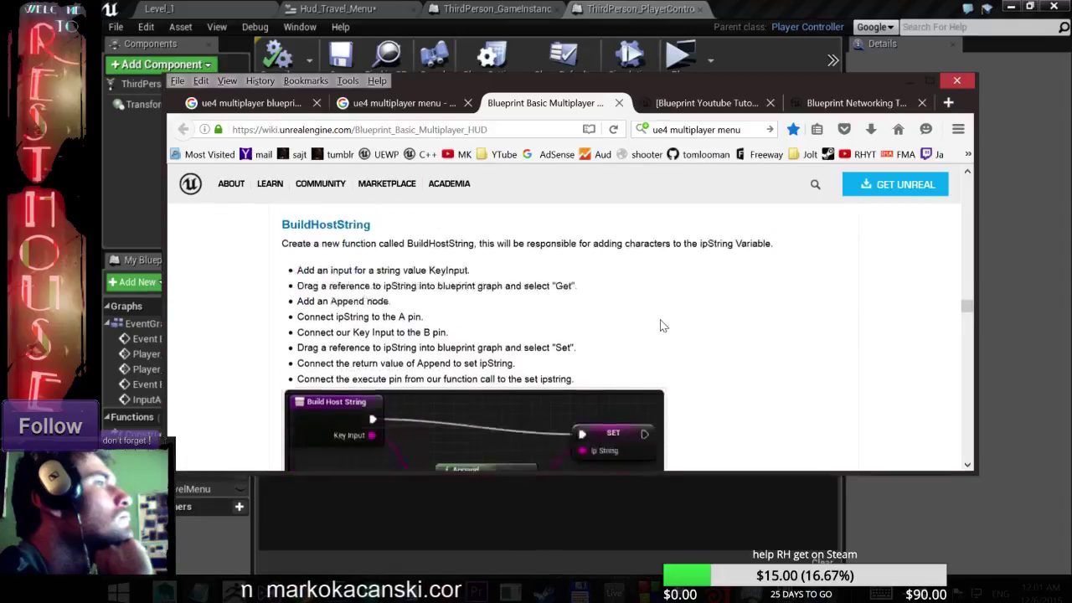
{"action": "scroll", "coordinate": [661, 326], "scroll_direction": "down", "scroll_amount": 2}
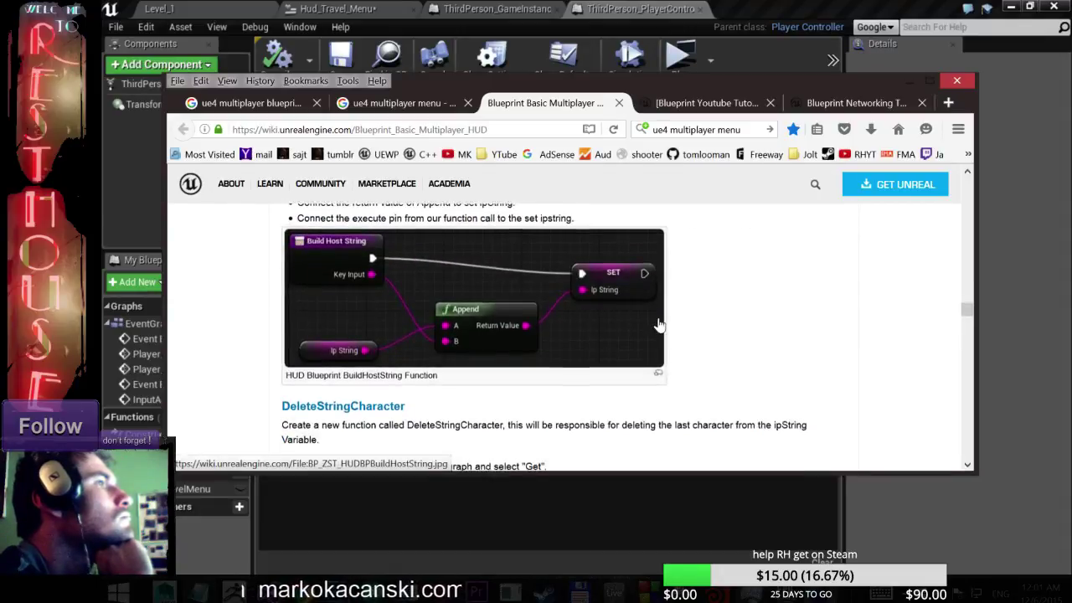
- Select the BuildHostString step text through the Append node step
{"action": "scroll", "coordinate": [659, 324], "scroll_direction": "up", "scroll_amount": 2}
{"action": "scroll", "coordinate": [270, 327], "scroll_direction": "up", "scroll_amount": 1}
{"action": "left_click_drag", "start_coordinate": [310, 271], "coordinate": [372, 273]}
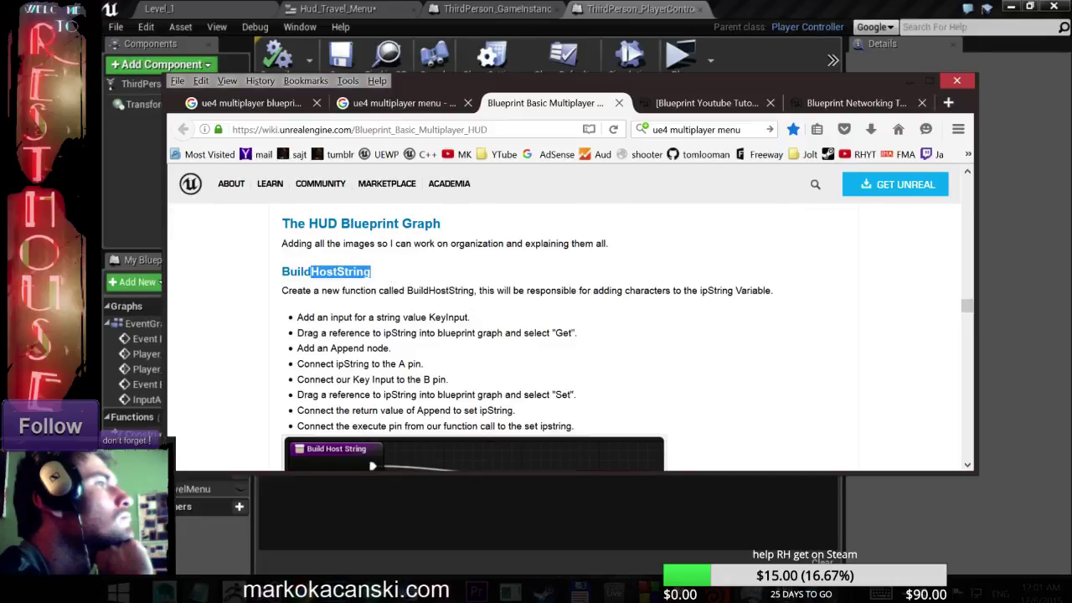
{"action": "left_click_drag", "start_coordinate": [309, 318], "coordinate": [455, 317]}
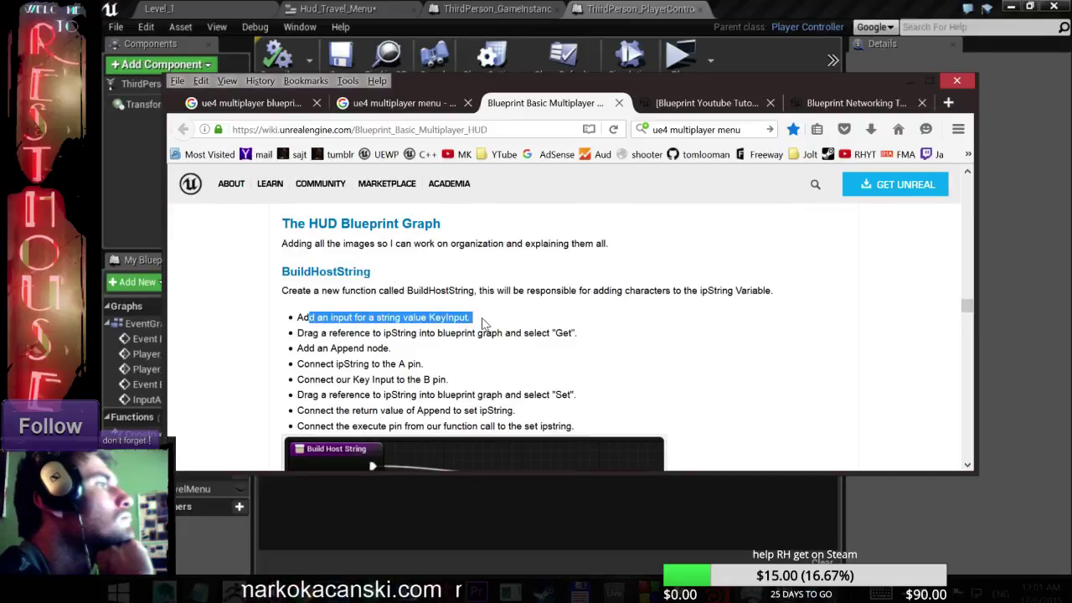
{"action": "left_click_drag", "start_coordinate": [483, 323], "coordinate": [494, 347]}
- Read on past DeleteStringCharacter and DrawButton to the size-variables graph section
{"action": "scroll", "coordinate": [496, 345], "scroll_direction": "down", "scroll_amount": 2}
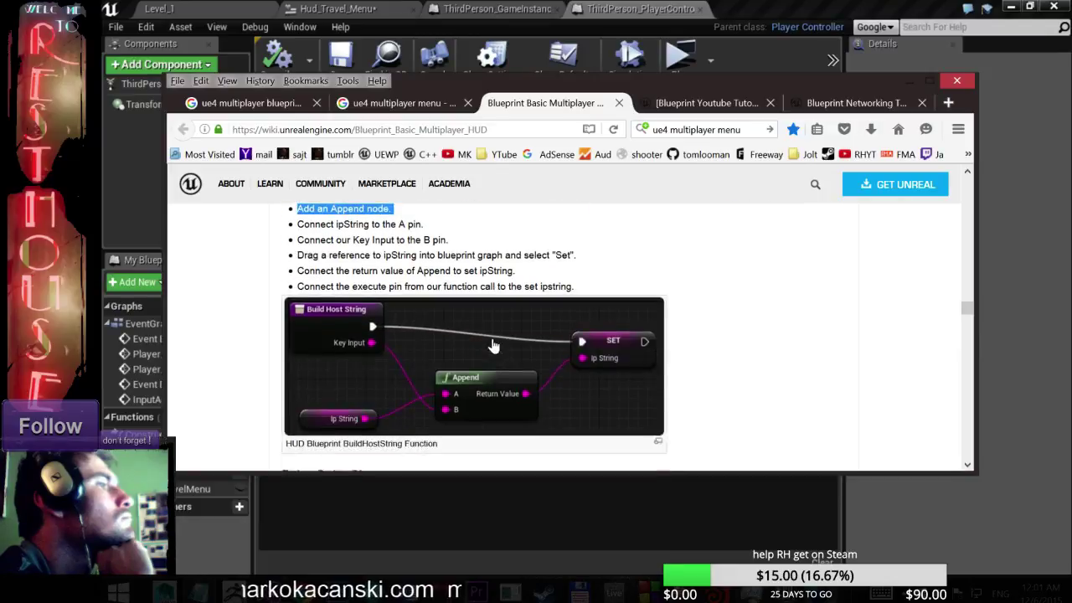
{"action": "scroll", "coordinate": [688, 386], "scroll_direction": "down", "scroll_amount": 4}
{"action": "scroll", "coordinate": [685, 382], "scroll_direction": "down", "scroll_amount": 2}
{"action": "scroll", "coordinate": [684, 379], "scroll_direction": "down", "scroll_amount": 2}
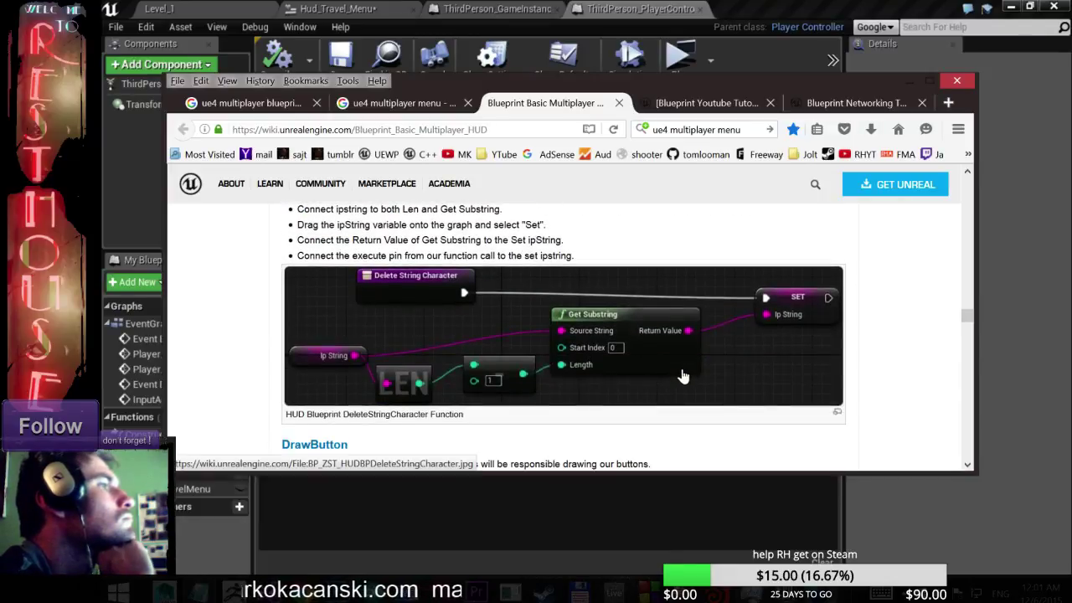
{"action": "scroll", "coordinate": [683, 377], "scroll_direction": "down", "scroll_amount": 3}
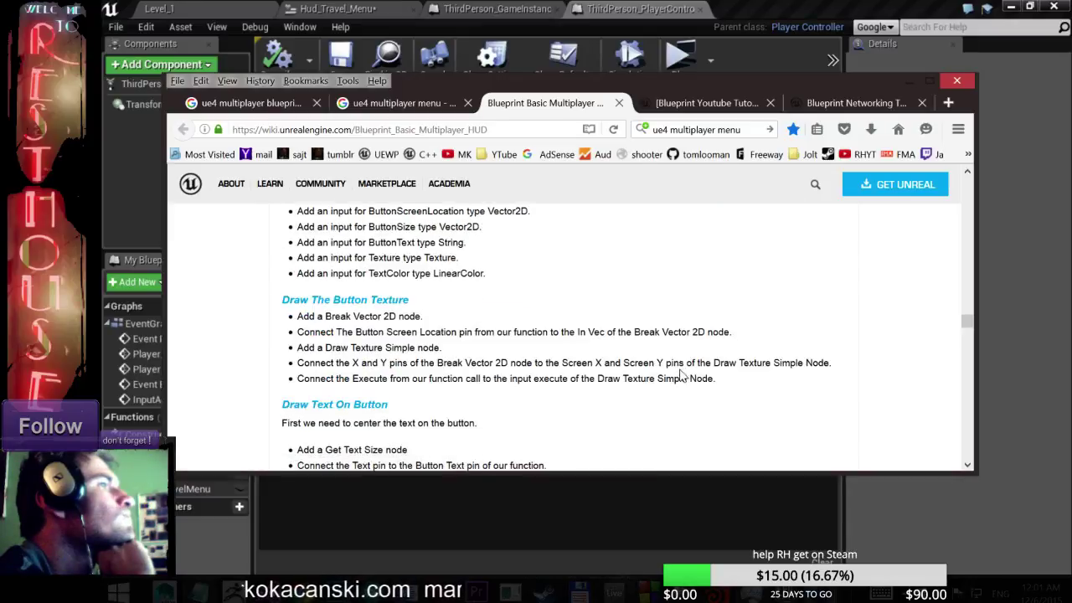
{"action": "scroll", "coordinate": [682, 374], "scroll_direction": "down", "scroll_amount": 2}
{"action": "scroll", "coordinate": [680, 374], "scroll_direction": "down", "scroll_amount": 2}
{"action": "scroll", "coordinate": [678, 373], "scroll_direction": "down", "scroll_amount": 2}
{"action": "scroll", "coordinate": [678, 374], "scroll_direction": "down", "scroll_amount": 2}
{"action": "scroll", "coordinate": [676, 372], "scroll_direction": "down", "scroll_amount": 2}
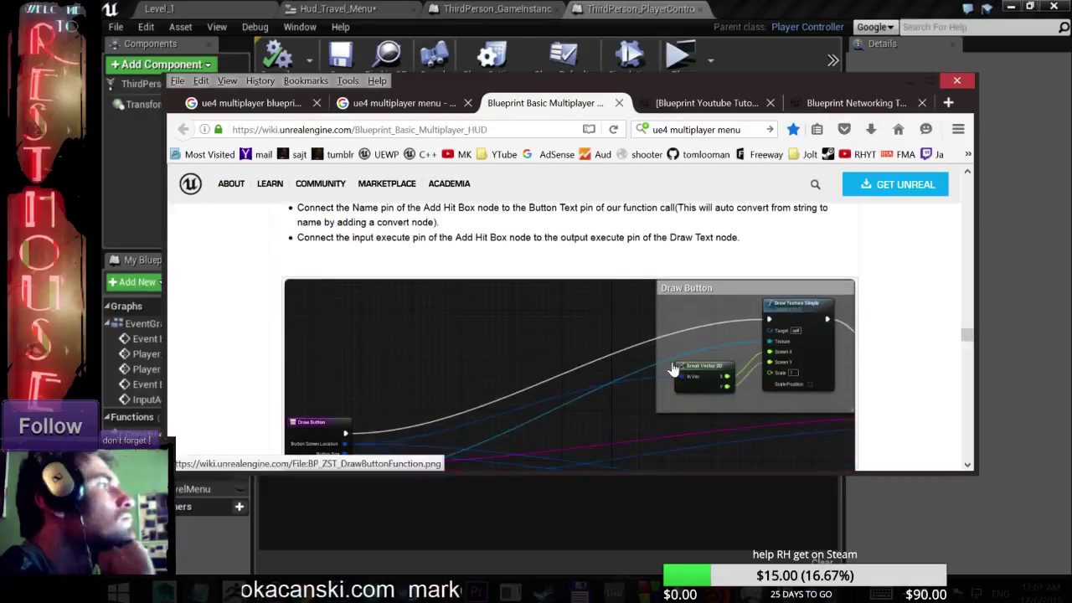
{"action": "scroll", "coordinate": [673, 369], "scroll_direction": "down", "scroll_amount": 2}
{"action": "scroll", "coordinate": [673, 370], "scroll_direction": "down", "scroll_amount": 3}
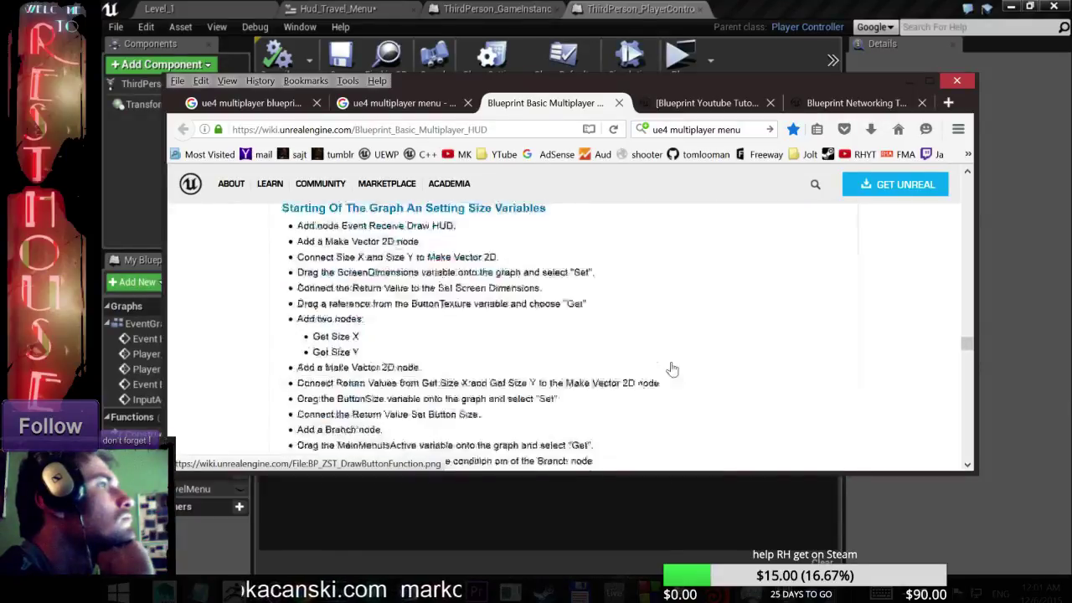
{"action": "scroll", "coordinate": [673, 369], "scroll_direction": "down", "scroll_amount": 2}
{"action": "scroll", "coordinate": [673, 369], "scroll_direction": "down", "scroll_amount": 2}
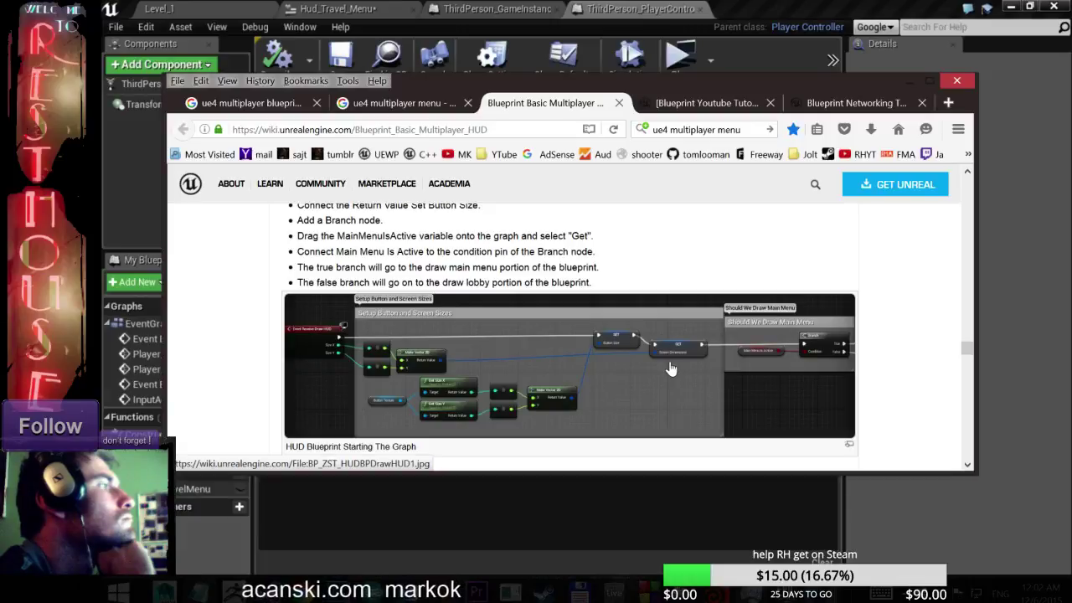
{"action": "scroll", "coordinate": [670, 369], "scroll_direction": "down", "scroll_amount": 2}
{"action": "scroll", "coordinate": [666, 366], "scroll_direction": "down", "scroll_amount": 3}
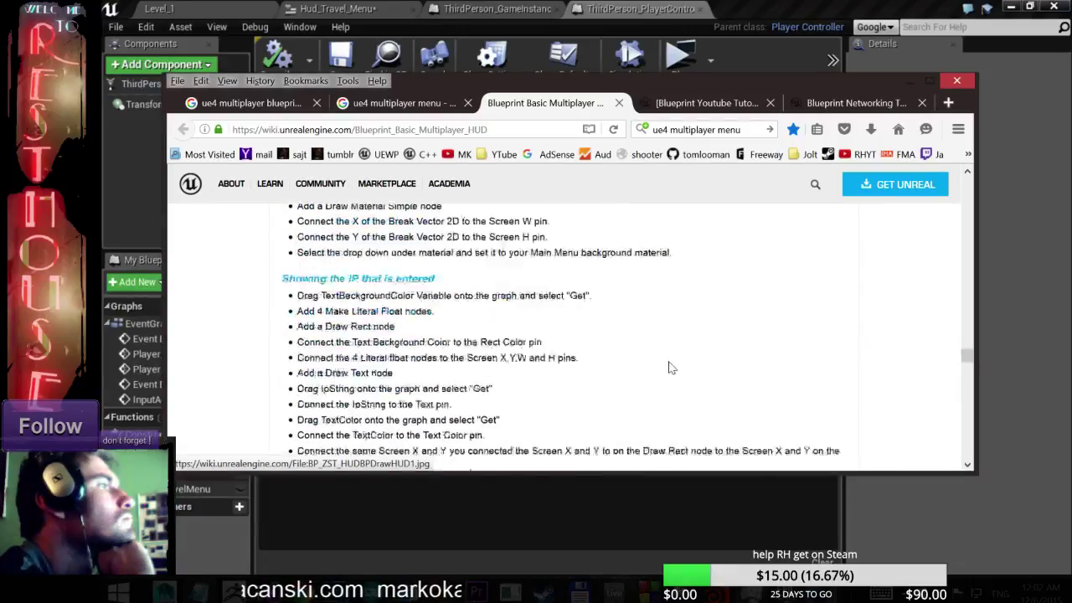
{"action": "scroll", "coordinate": [664, 361], "scroll_direction": "down", "scroll_amount": 3}
{"action": "scroll", "coordinate": [661, 352], "scroll_direction": "down", "scroll_amount": 2}
{"action": "scroll", "coordinate": [657, 353], "scroll_direction": "down", "scroll_amount": 2}
{"action": "scroll", "coordinate": [657, 353], "scroll_direction": "down", "scroll_amount": 2}
{"action": "scroll", "coordinate": [657, 352], "scroll_direction": "up", "scroll_amount": 1}
{"action": "scroll", "coordinate": [657, 354], "scroll_direction": "down", "scroll_amount": 4}
{"action": "scroll", "coordinate": [656, 354], "scroll_direction": "down", "scroll_amount": 3}
{"action": "scroll", "coordinate": [655, 353], "scroll_direction": "down", "scroll_amount": 3}
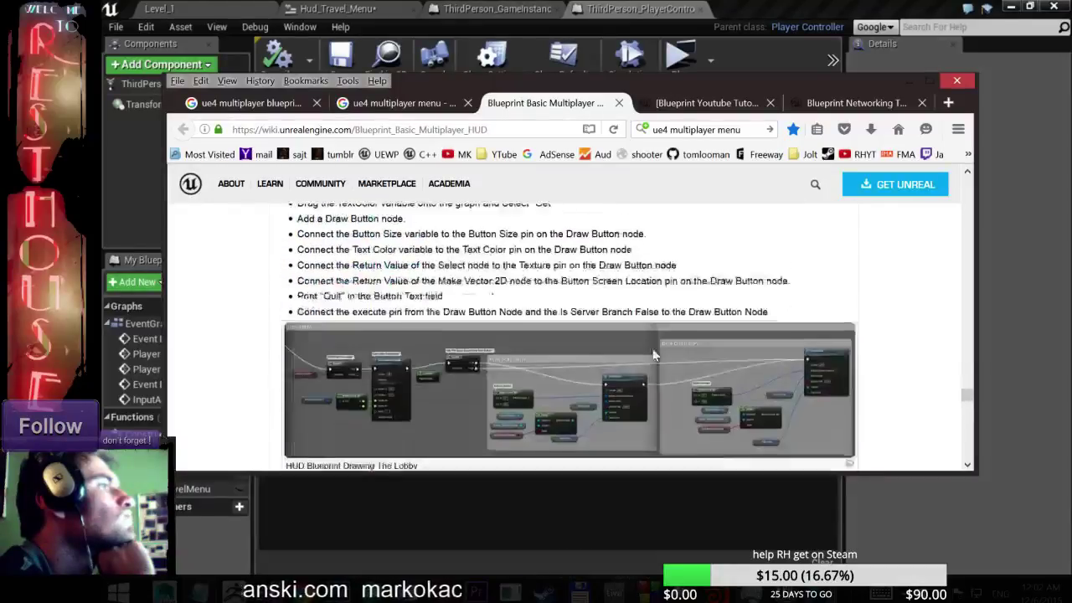
{"action": "scroll", "coordinate": [654, 354], "scroll_direction": "down", "scroll_amount": 2}
{"action": "scroll", "coordinate": [653, 355], "scroll_direction": "down", "scroll_amount": 3}
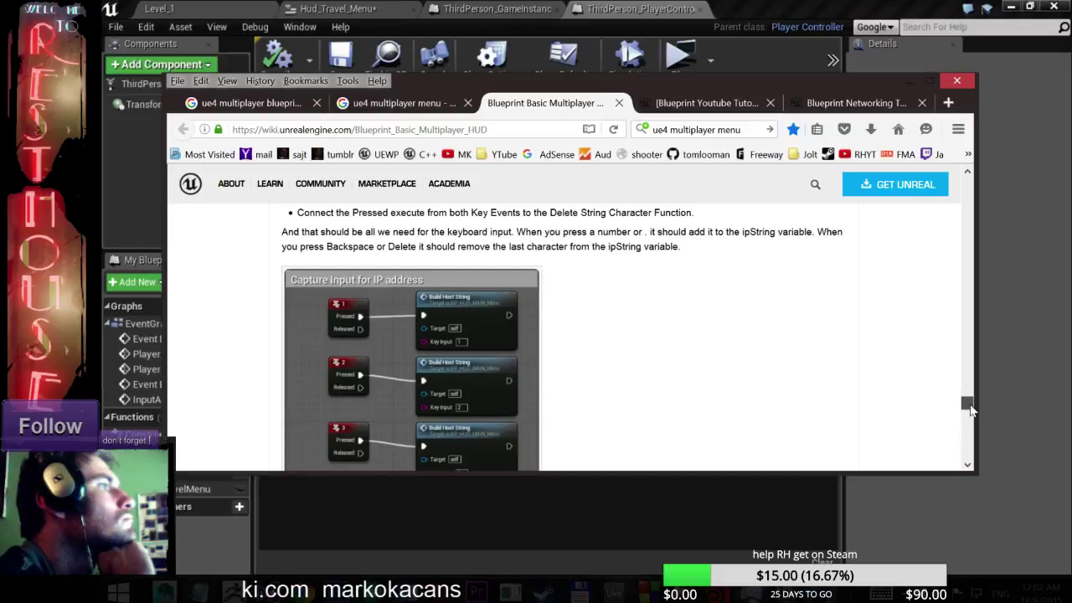
{"action": "left_click_drag", "start_coordinate": [970, 410], "coordinate": [973, 455]}
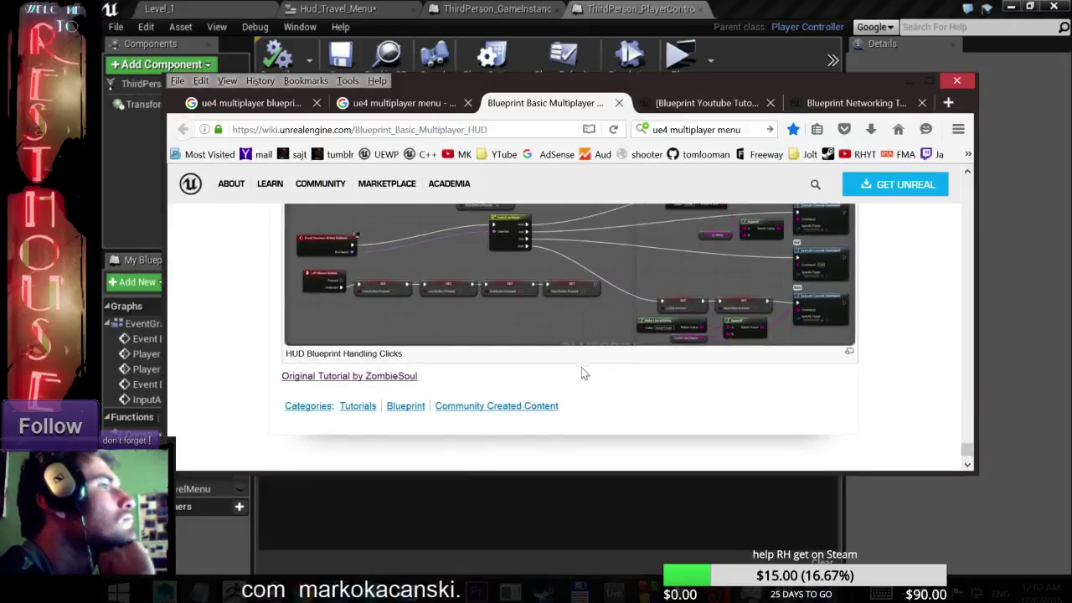
{"action": "scroll", "coordinate": [488, 377], "scroll_direction": "up", "scroll_amount": 2}
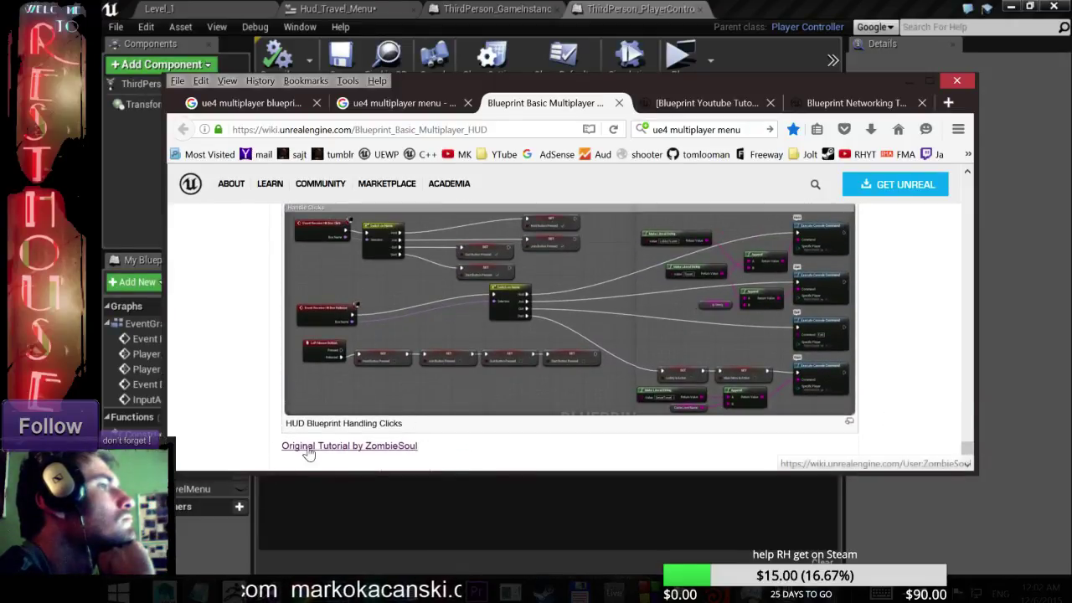
{"action": "right_click", "coordinate": [307, 447]}
{"action": "left_click", "coordinate": [352, 285]}
{"action": "scroll", "coordinate": [415, 342], "scroll_direction": "up", "scroll_amount": 4}
{"action": "scroll", "coordinate": [416, 341], "scroll_direction": "down", "scroll_amount": 2}
{"action": "scroll", "coordinate": [415, 344], "scroll_direction": "down", "scroll_amount": 2}
{"action": "scroll", "coordinate": [412, 343], "scroll_direction": "up", "scroll_amount": 2}
{"action": "scroll", "coordinate": [412, 343], "scroll_direction": "up", "scroll_amount": 2}
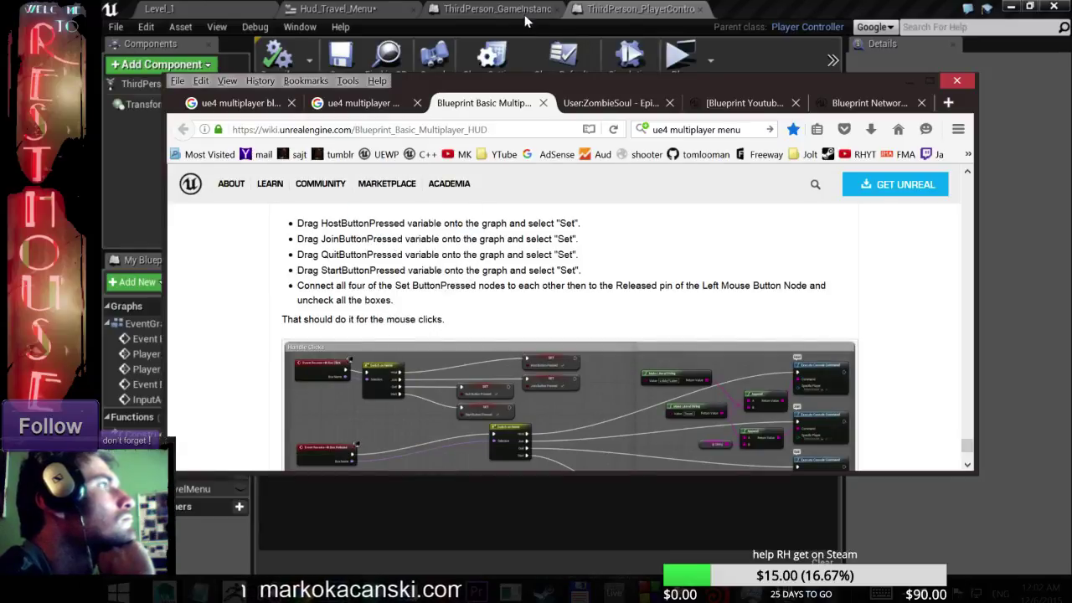
{"action": "left_click", "coordinate": [611, 102]}
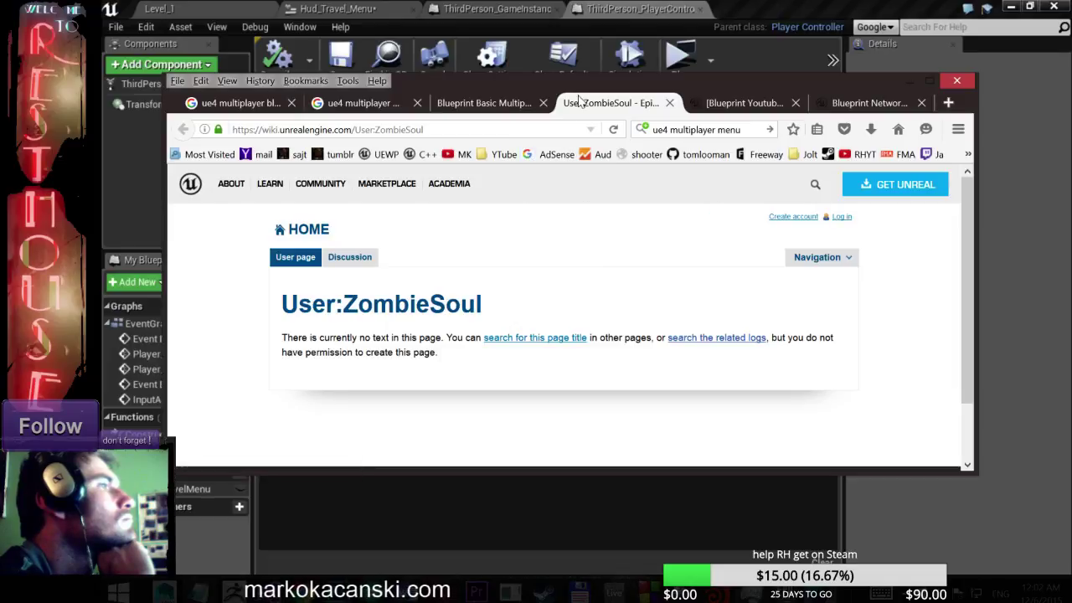
{"action": "left_click", "coordinate": [669, 103]}
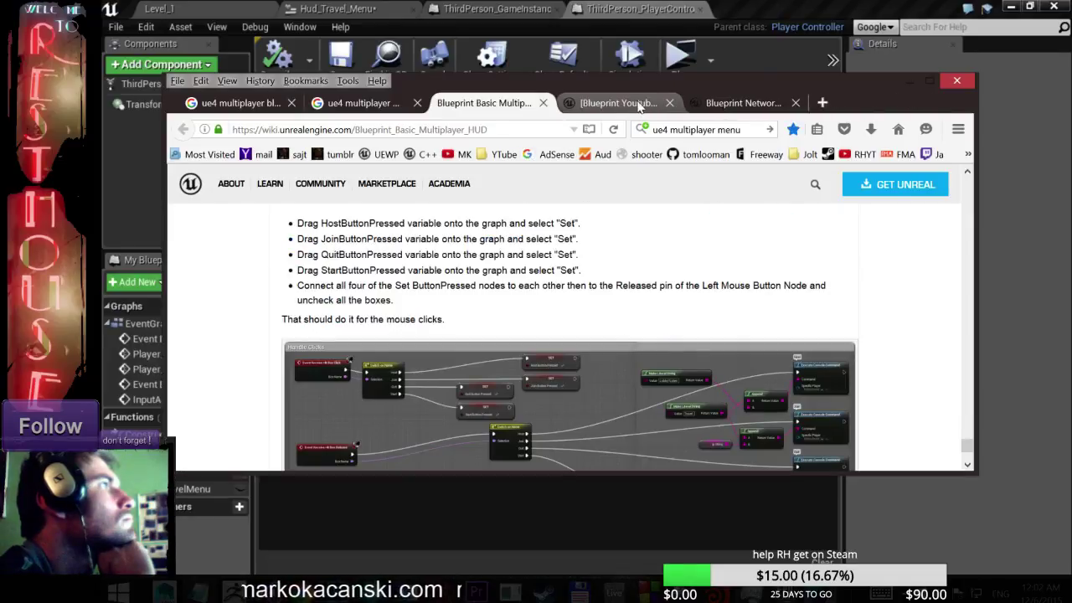
- Switch to the Multiplayer Lobby forum thread and scroll through its first replies
{"action": "left_click", "coordinate": [633, 102]}
{"action": "scroll", "coordinate": [590, 285], "scroll_direction": "down", "scroll_amount": 3}
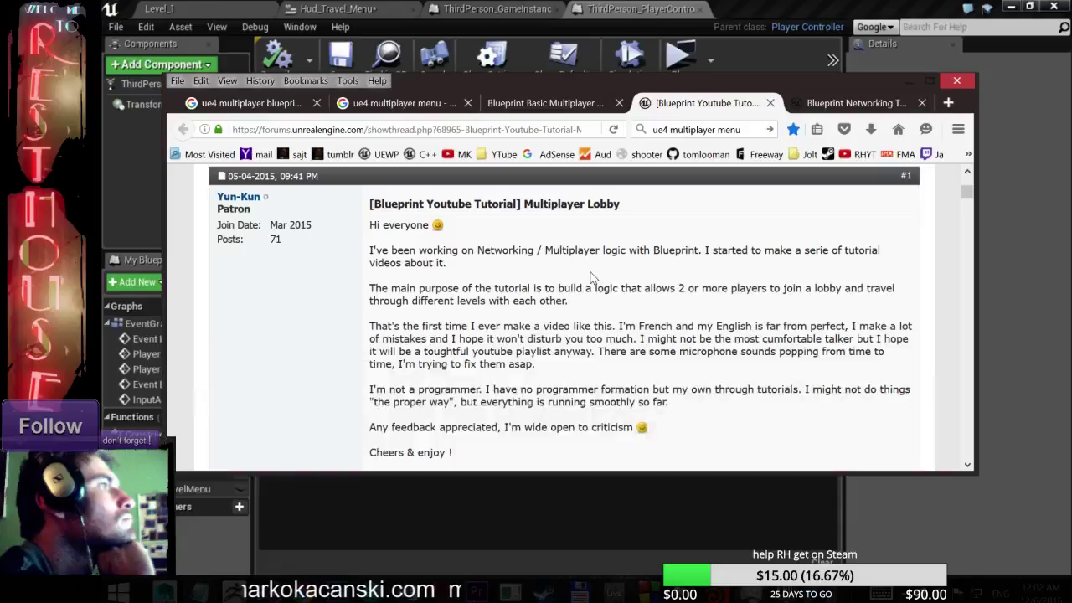
{"action": "scroll", "coordinate": [590, 278], "scroll_direction": "down", "scroll_amount": 5}
{"action": "scroll", "coordinate": [590, 278], "scroll_direction": "down", "scroll_amount": 5}
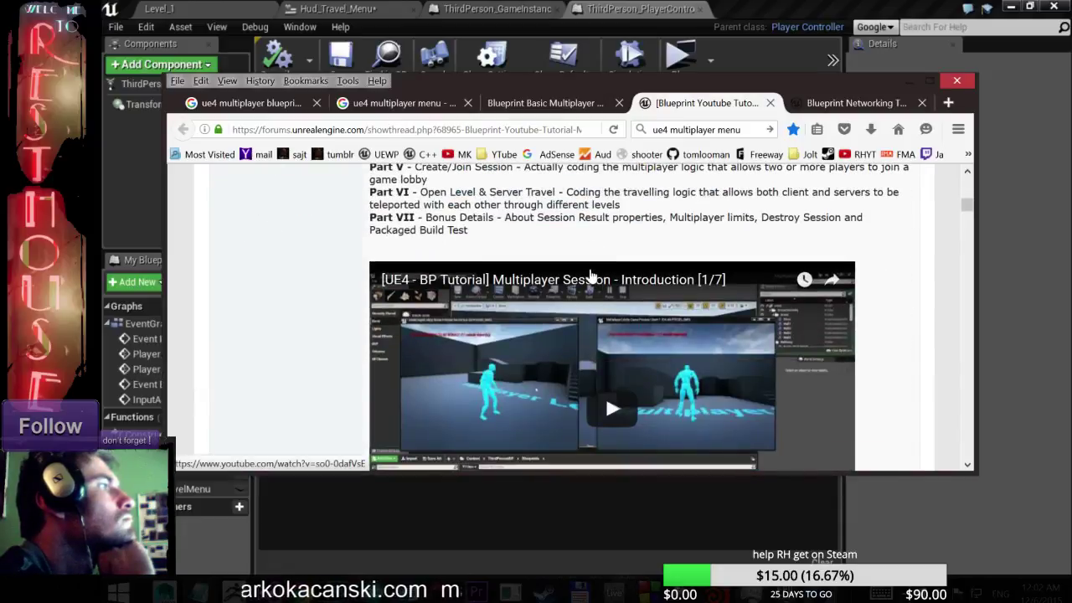
{"action": "scroll", "coordinate": [590, 276], "scroll_direction": "down", "scroll_amount": 5}
{"action": "scroll", "coordinate": [589, 274], "scroll_direction": "down", "scroll_amount": 5}
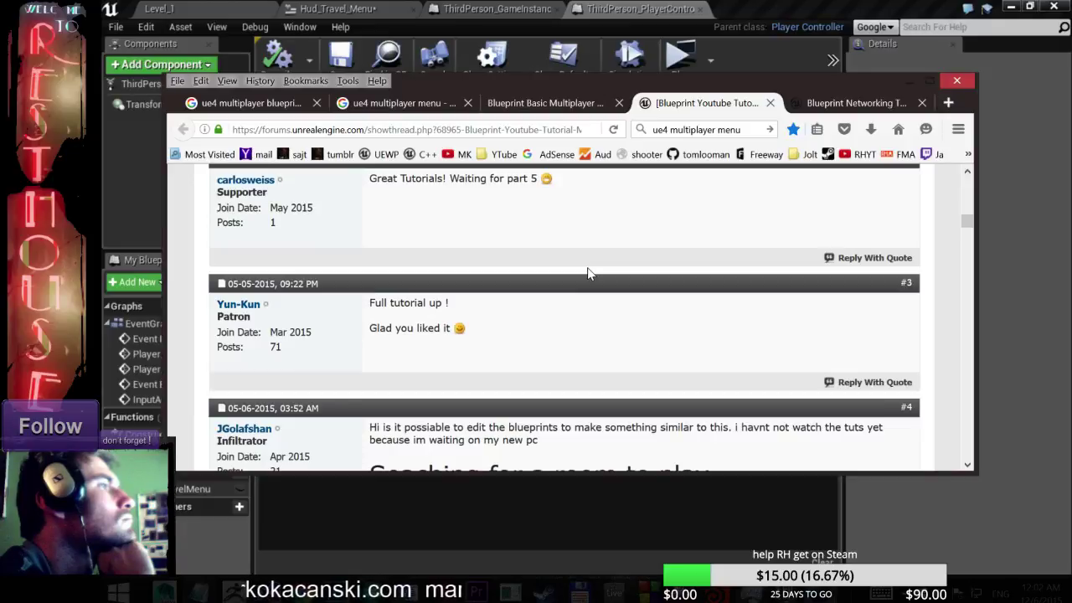
{"action": "scroll", "coordinate": [588, 268], "scroll_direction": "down", "scroll_amount": 3}
{"action": "scroll", "coordinate": [587, 268], "scroll_direction": "down", "scroll_amount": 2}
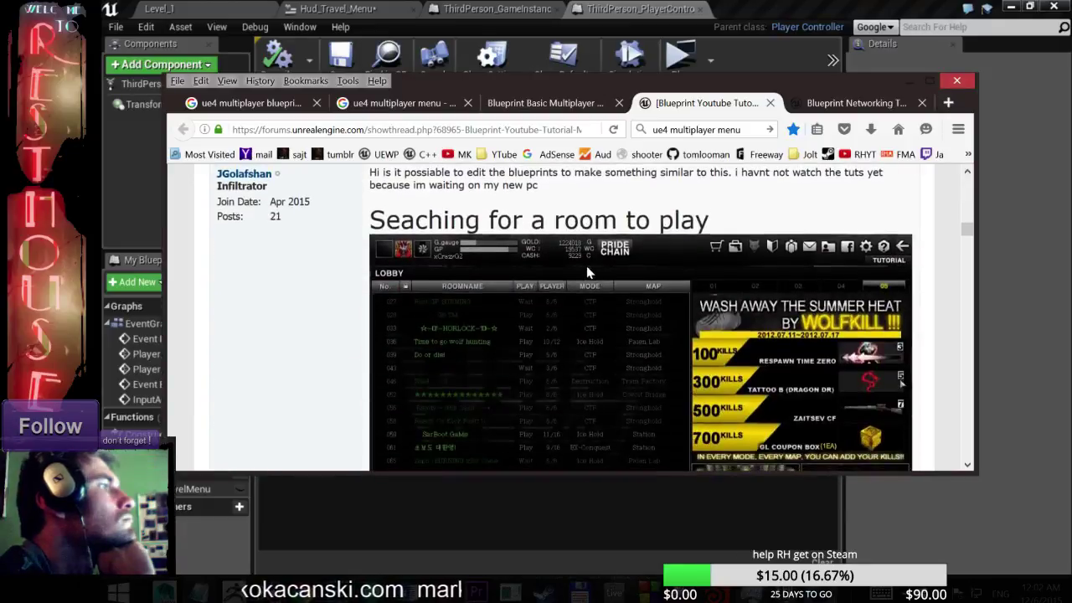
{"action": "scroll", "coordinate": [586, 266], "scroll_direction": "down", "scroll_amount": 3}
{"action": "scroll", "coordinate": [582, 268], "scroll_direction": "down", "scroll_amount": 3}
{"action": "scroll", "coordinate": [581, 267], "scroll_direction": "down", "scroll_amount": 3}
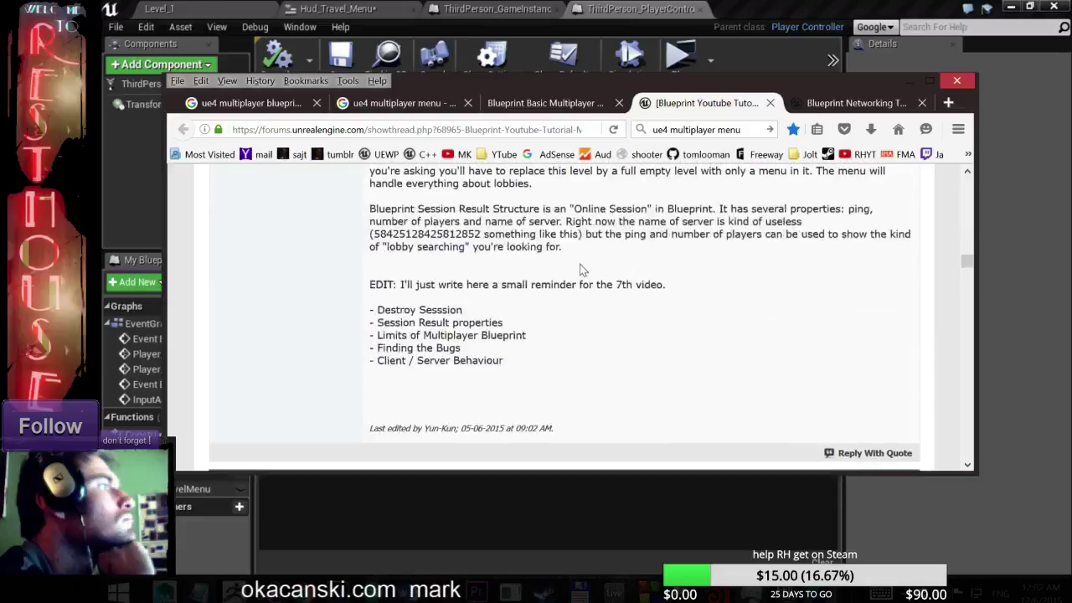
{"action": "scroll", "coordinate": [581, 267], "scroll_direction": "down", "scroll_amount": 5}
{"action": "scroll", "coordinate": [581, 267], "scroll_direction": "up", "scroll_amount": 3}
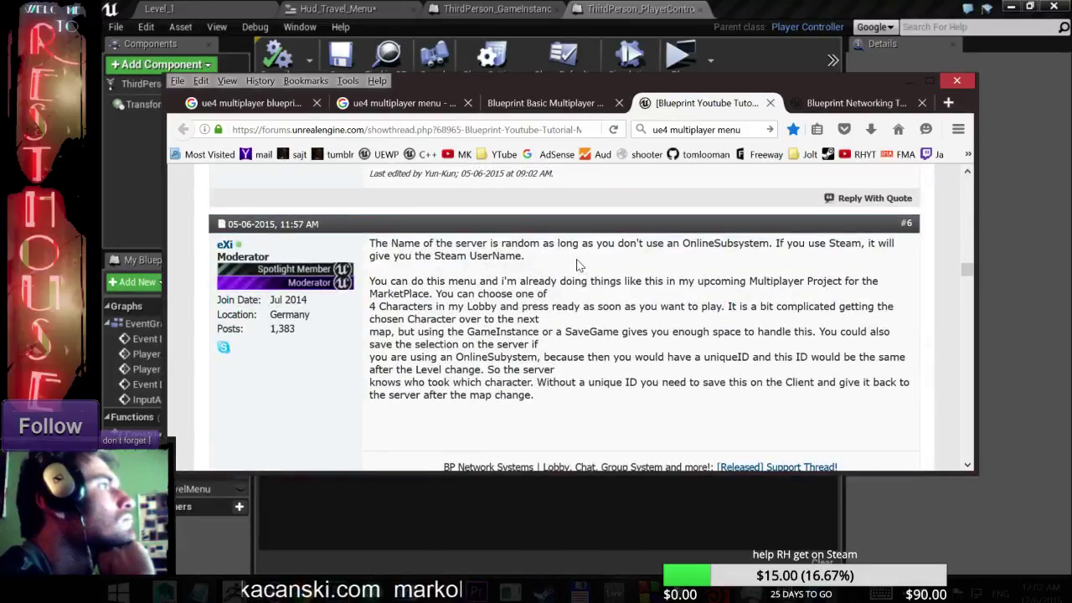
- Highlight the note about OnlineSubsystem and Steam in post #6
{"action": "left_click_drag", "start_coordinate": [543, 243], "coordinate": [871, 243]}
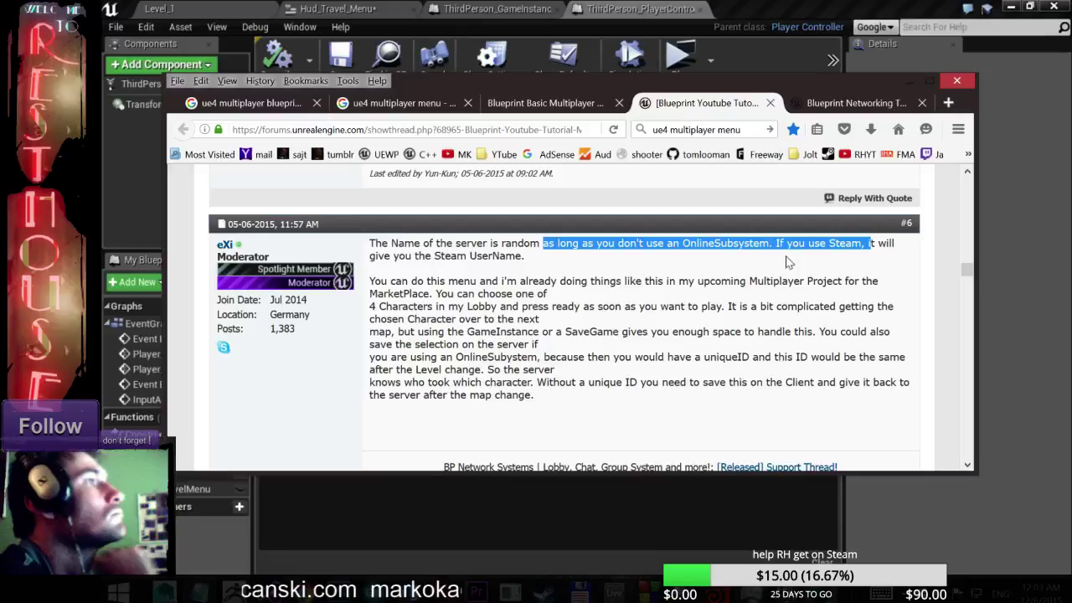
{"action": "scroll", "coordinate": [779, 285], "scroll_direction": "down", "scroll_amount": 5}
{"action": "scroll", "coordinate": [748, 304], "scroll_direction": "up", "scroll_amount": 2}
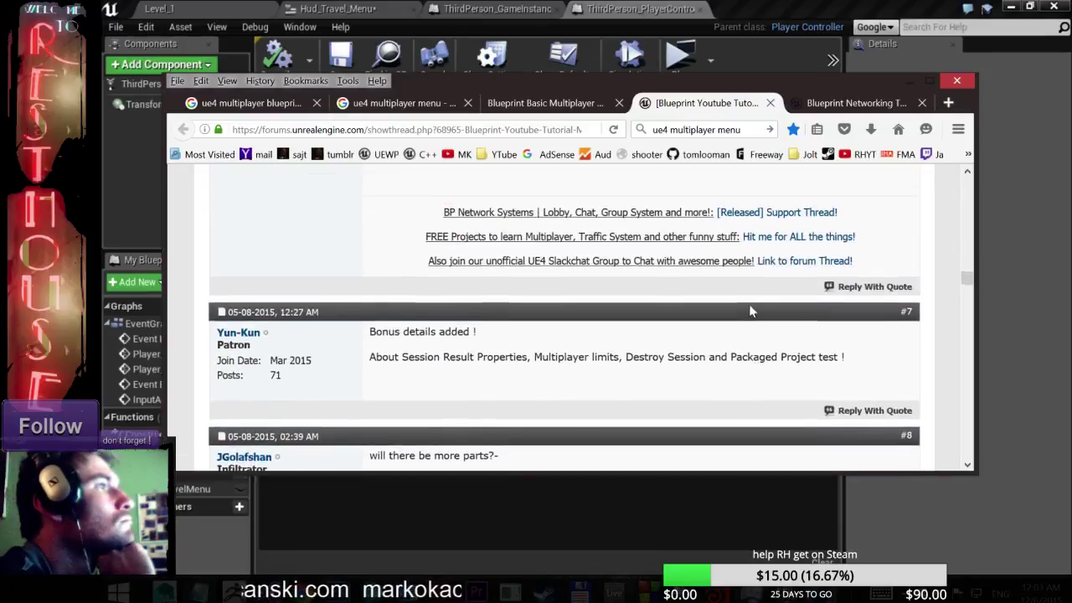
{"action": "scroll", "coordinate": [748, 304], "scroll_direction": "down", "scroll_amount": 2}
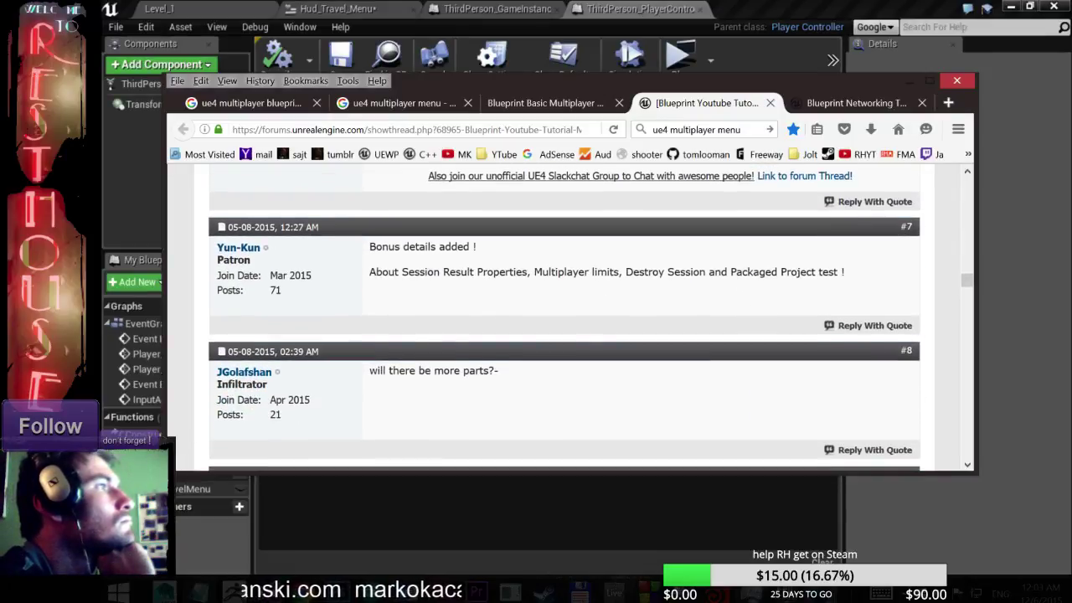
- Highlight the bonus topics listed in post #7 and read on to post #11
{"action": "left_click_drag", "start_coordinate": [419, 271], "coordinate": [705, 271]}
{"action": "scroll", "coordinate": [550, 354], "scroll_direction": "down", "scroll_amount": 5}
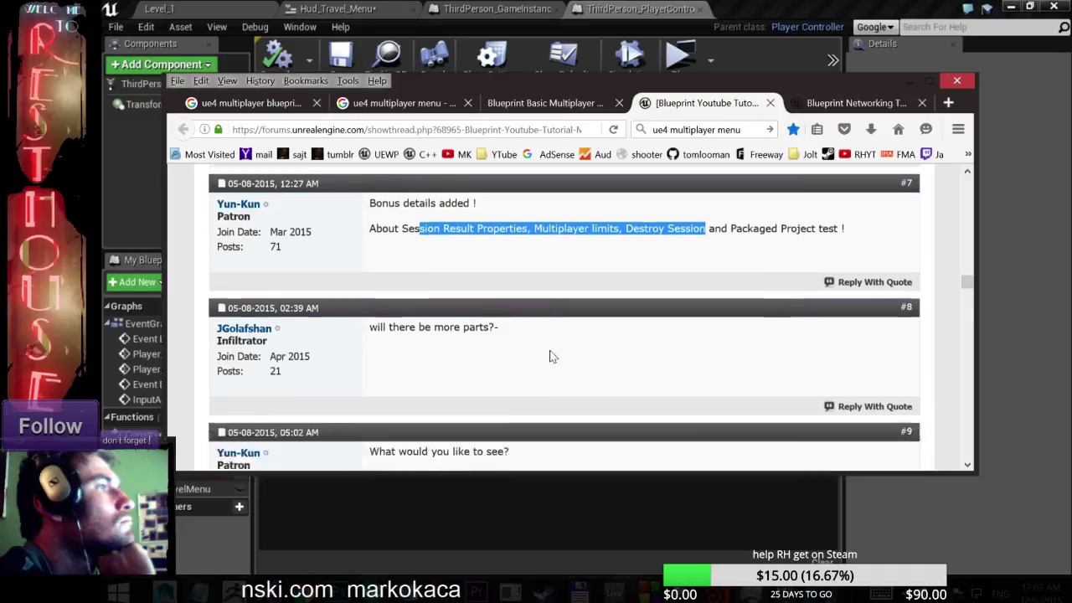
{"action": "scroll", "coordinate": [550, 354], "scroll_direction": "up", "scroll_amount": 3}
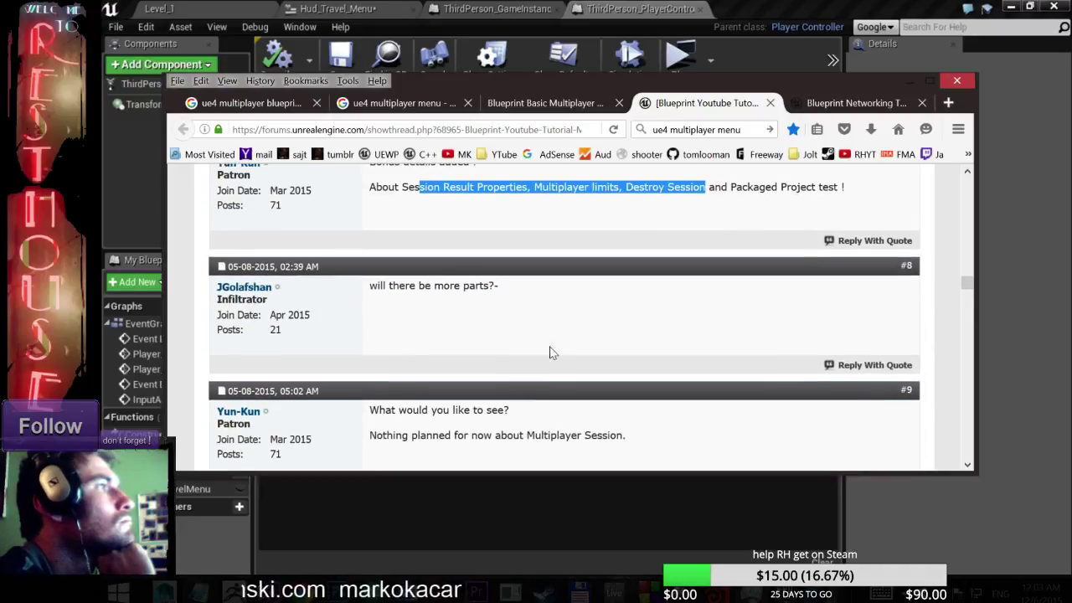
{"action": "scroll", "coordinate": [550, 352], "scroll_direction": "down", "scroll_amount": 4}
{"action": "scroll", "coordinate": [551, 352], "scroll_direction": "down", "scroll_amount": 6}
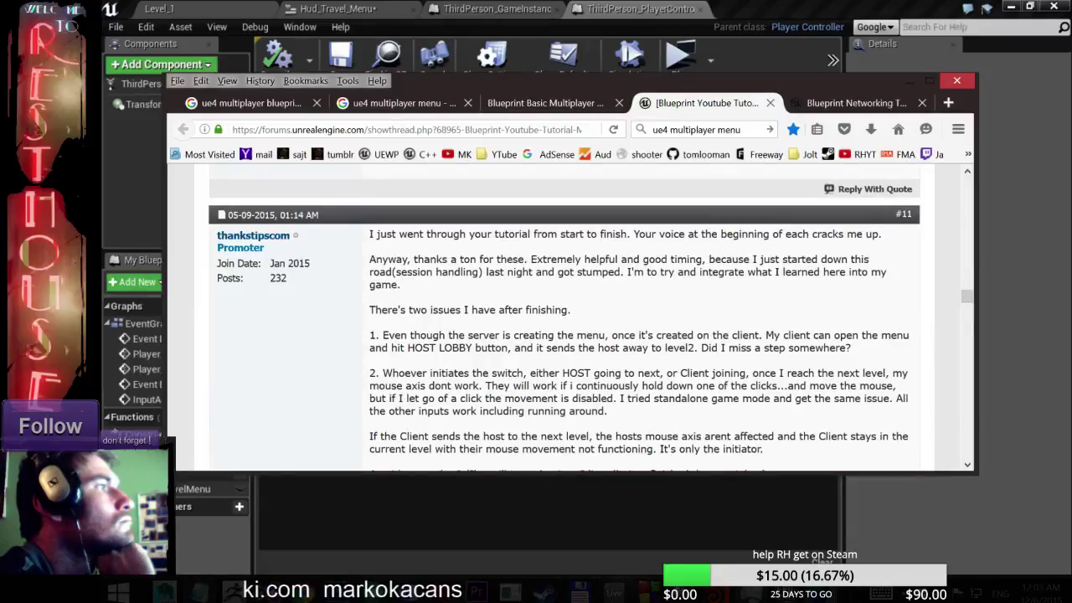
- Highlight the client menu issue and the host-to-level2 question in the session-issue reply
{"action": "left_click_drag", "start_coordinate": [502, 335], "coordinate": [750, 335]}
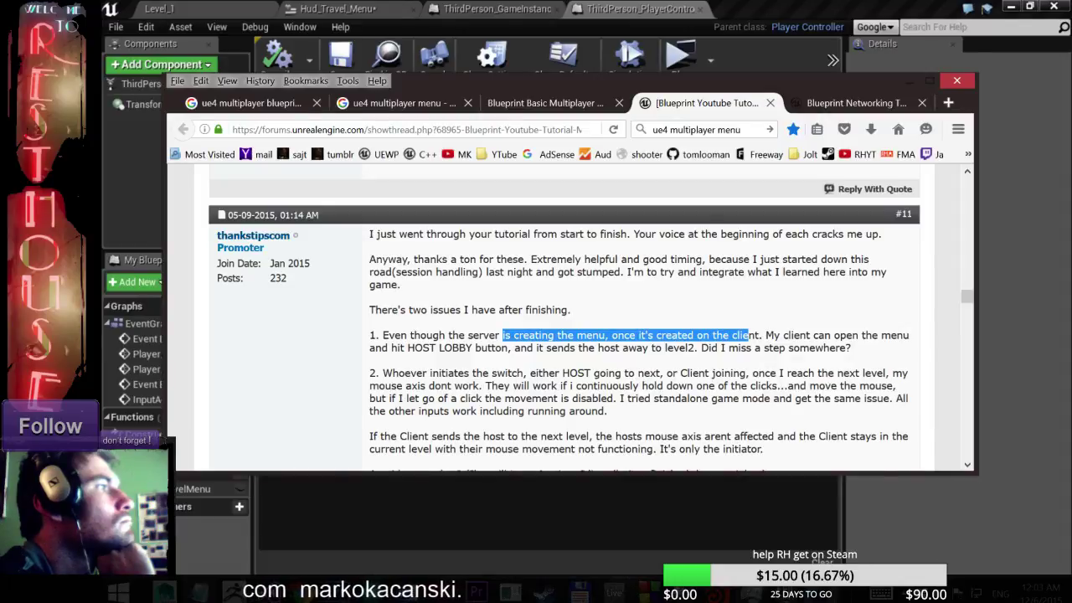
{"action": "left_click_drag", "start_coordinate": [609, 348], "coordinate": [772, 348]}
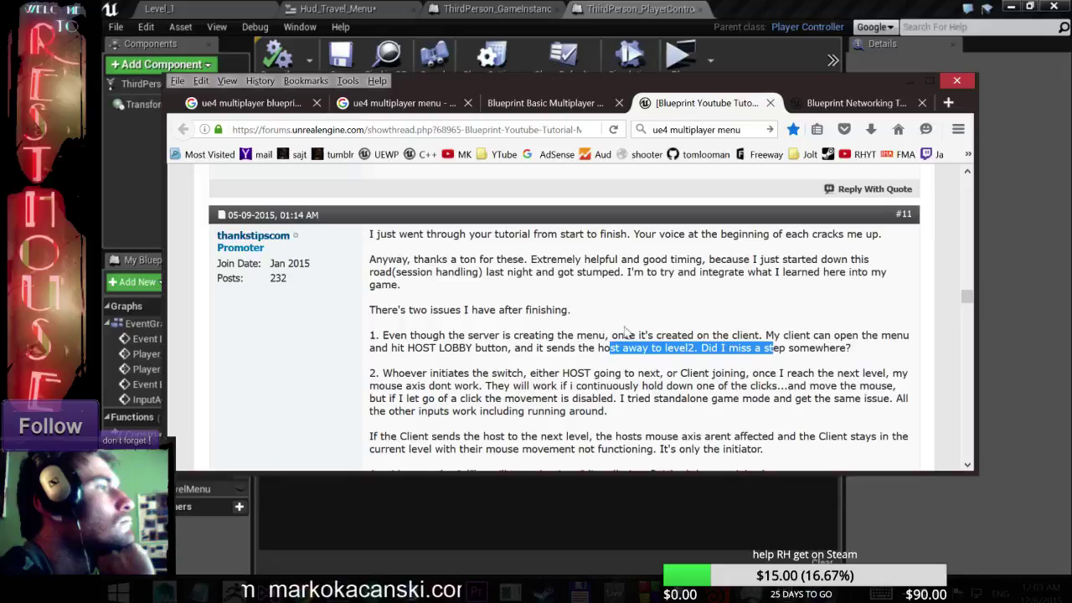
{"action": "left_click_drag", "start_coordinate": [420, 310], "coordinate": [584, 315]}
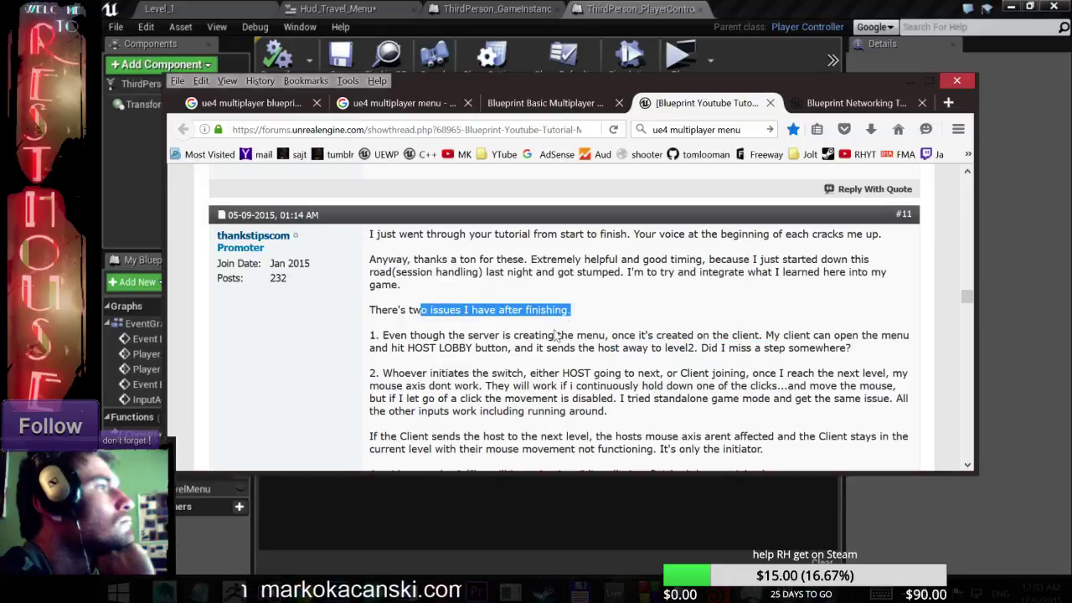
{"action": "left_click_drag", "start_coordinate": [409, 335], "coordinate": [704, 336]}
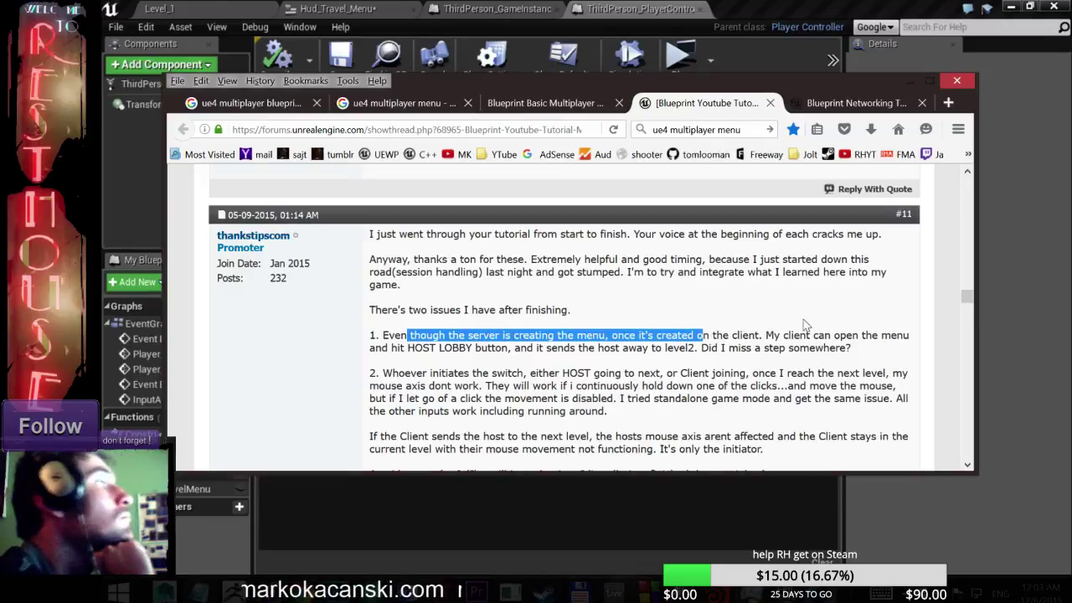
- Read down to the reply's fix about referencing self for Set Input nodes
{"action": "scroll", "coordinate": [829, 325], "scroll_direction": "down", "scroll_amount": 5}
{"action": "scroll", "coordinate": [829, 324], "scroll_direction": "down", "scroll_amount": 3}
{"action": "scroll", "coordinate": [827, 326], "scroll_direction": "up", "scroll_amount": 4}
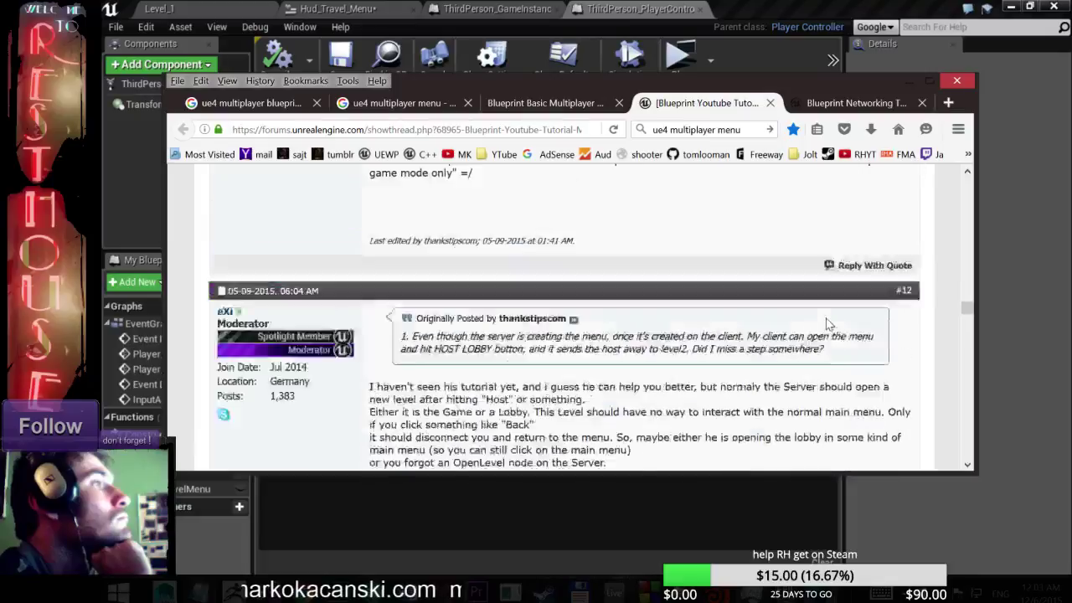
{"action": "scroll", "coordinate": [825, 327], "scroll_direction": "down", "scroll_amount": 4}
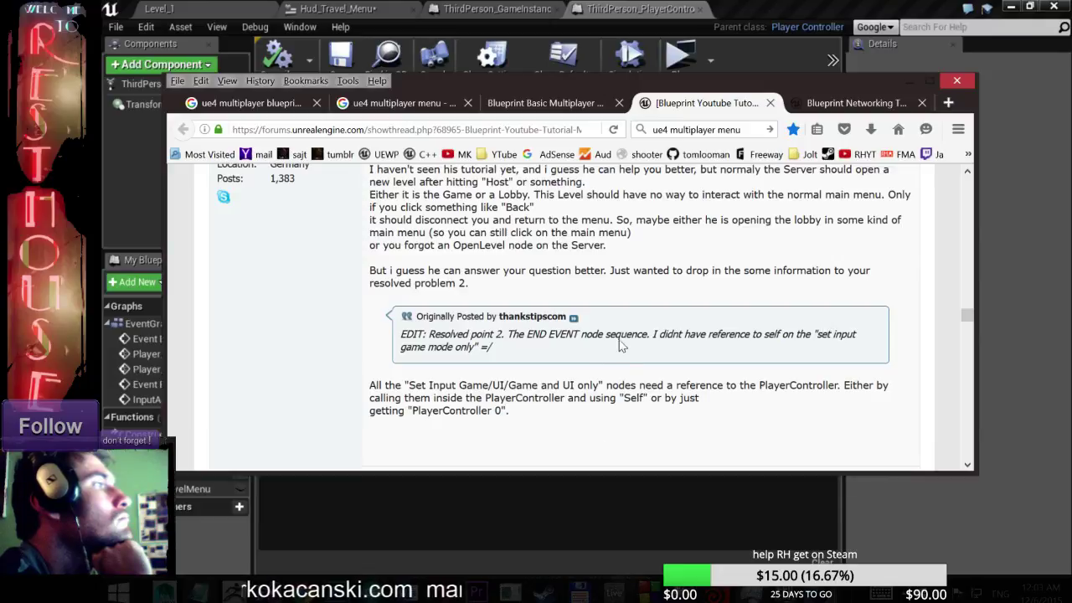
{"action": "left_click_drag", "start_coordinate": [621, 334], "coordinate": [804, 334]}
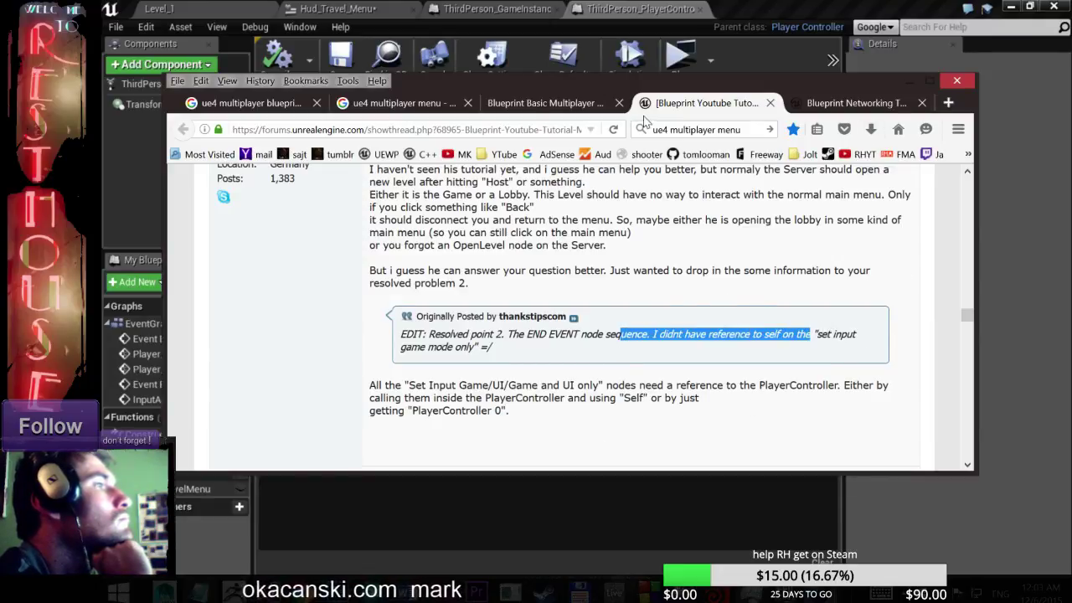
- Move Firefox aside and bring the Unreal editor's ThirdPerson_PlayerControler EventGraph to the front
{"action": "left_click_drag", "start_coordinate": [802, 99], "coordinate": [768, 400]}
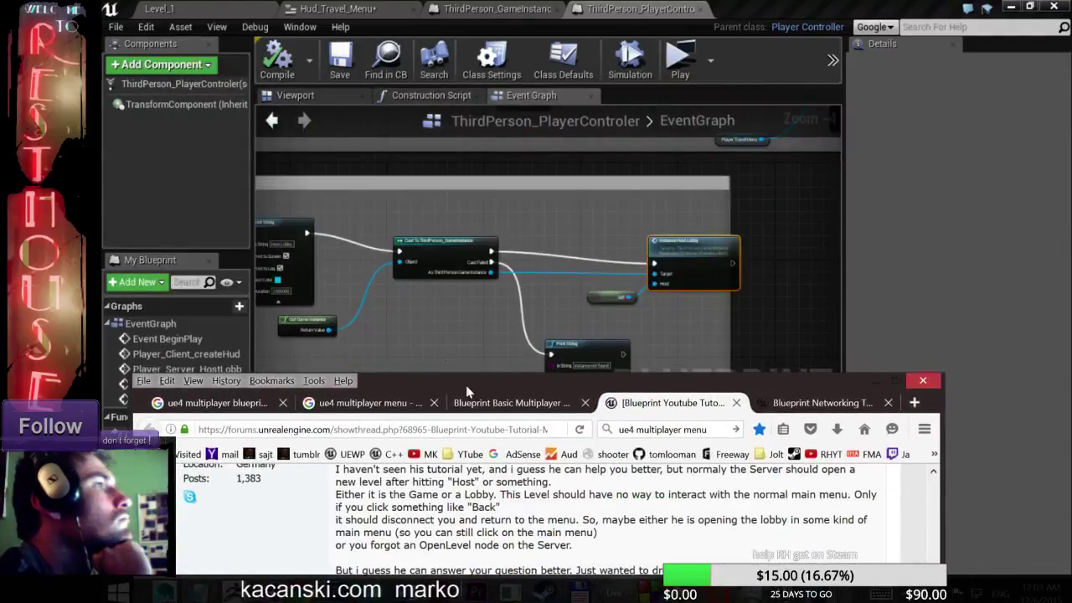
{"action": "left_click_drag", "start_coordinate": [539, 385], "coordinate": [457, 89]}
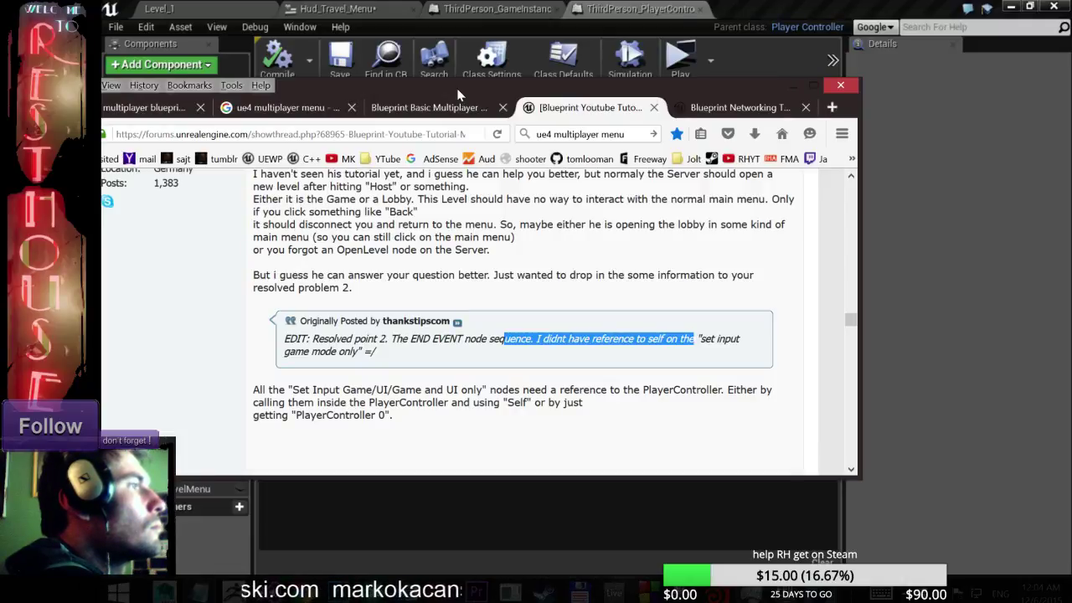
{"action": "left_click_drag", "start_coordinate": [456, 88], "coordinate": [1, 195]}
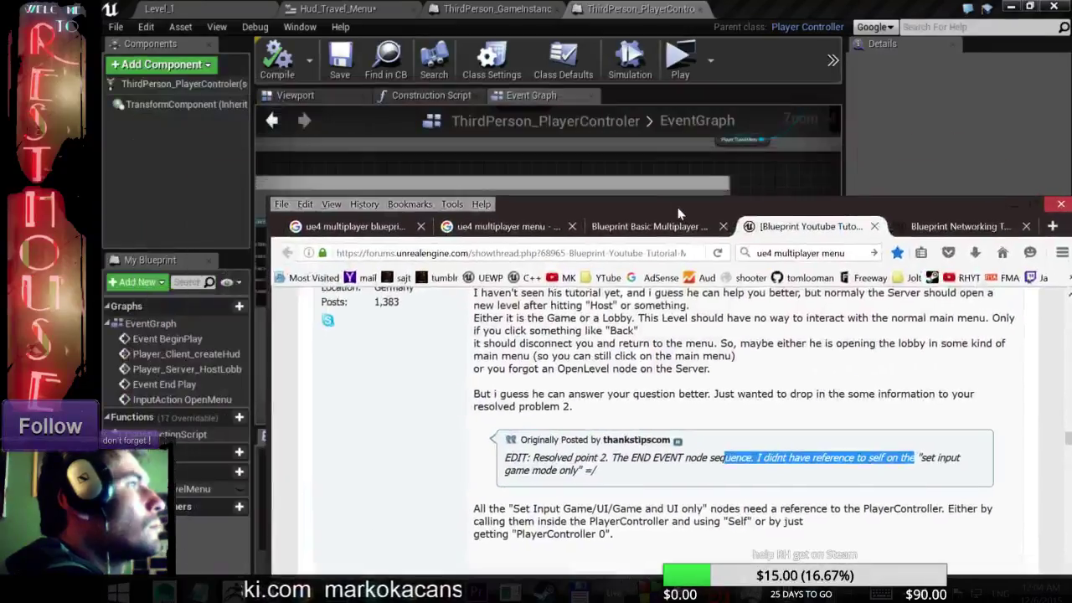
{"action": "key", "text": "alt+Tab"}
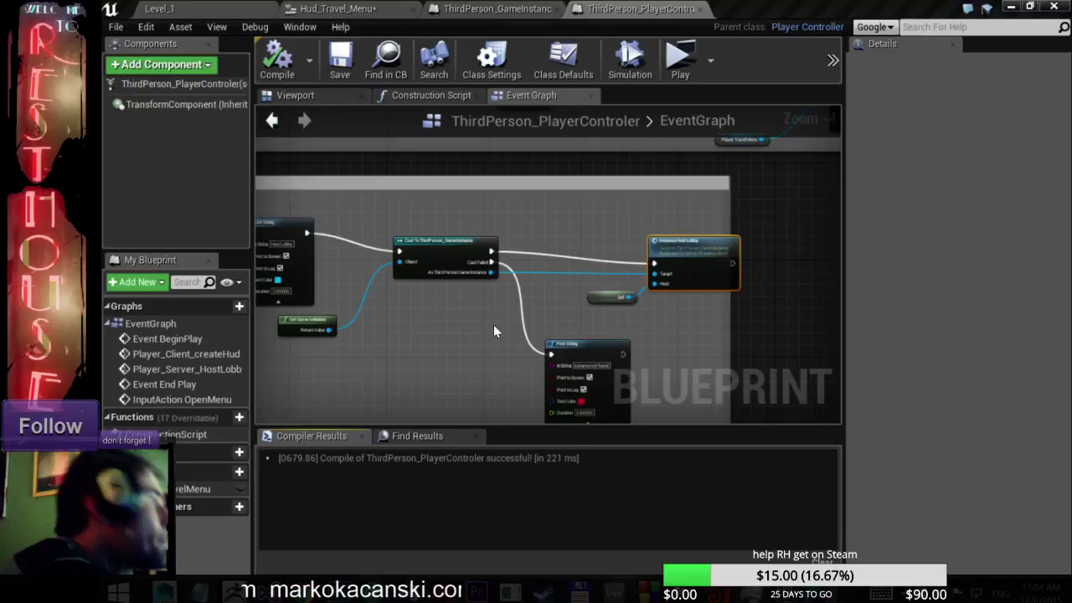
- Zoom and pan the PlayerController Event Graph to frame the Event End Play comment group
{"action": "scroll", "coordinate": [567, 284], "scroll_direction": "down", "scroll_amount": 1}
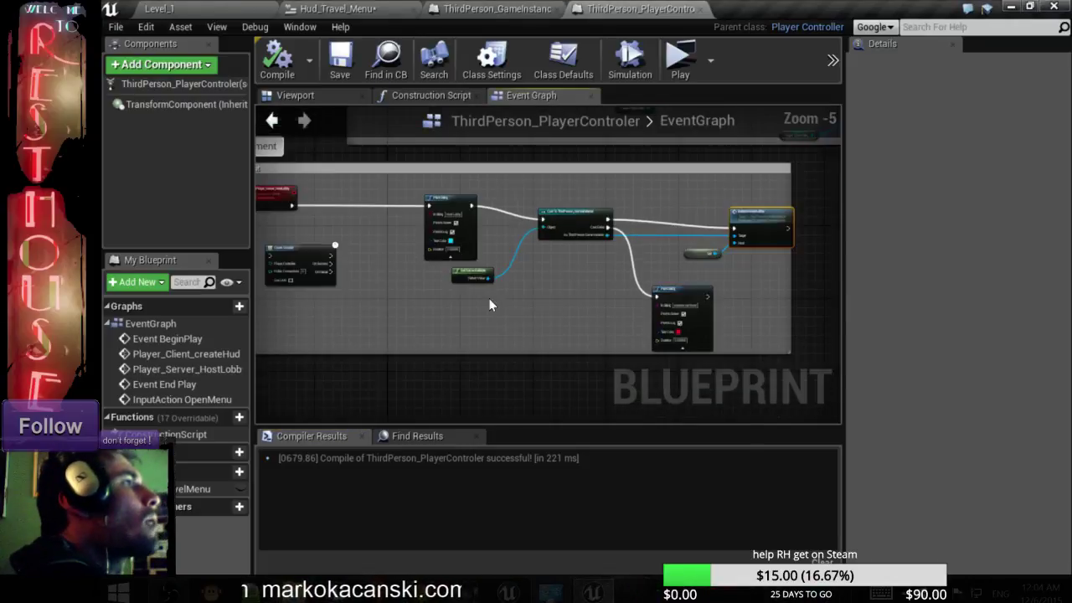
{"action": "scroll", "coordinate": [474, 283], "scroll_direction": "up", "scroll_amount": 4}
{"action": "scroll", "coordinate": [457, 287], "scroll_direction": "down", "scroll_amount": 3}
{"action": "mouse_move", "coordinate": [456, 287]}
{"action": "right_mouse_down"}
{"action": "mouse_move", "coordinate": [507, 337]}
{"action": "mouse_move", "coordinate": [556, 338]}
{"action": "right_mouse_up"}
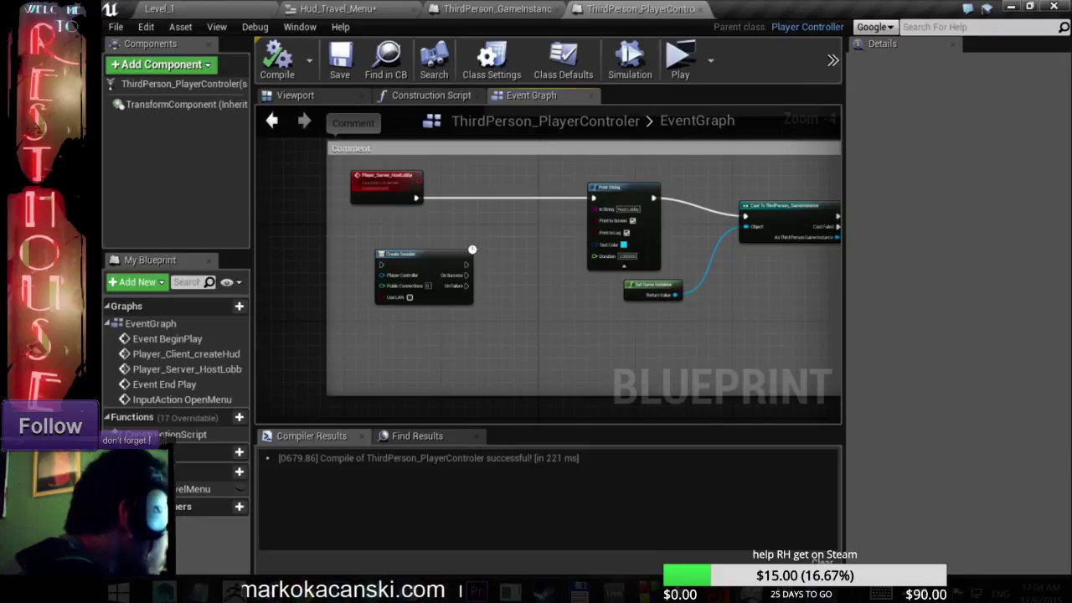
{"action": "right_click_drag", "start_coordinate": [518, 340], "coordinate": [441, 121]}
{"action": "scroll", "coordinate": [427, 304], "scroll_direction": "down", "scroll_amount": 2}
{"action": "scroll", "coordinate": [441, 289], "scroll_direction": "up", "scroll_amount": 2}
{"action": "scroll", "coordinate": [440, 276], "scroll_direction": "up", "scroll_amount": 3}
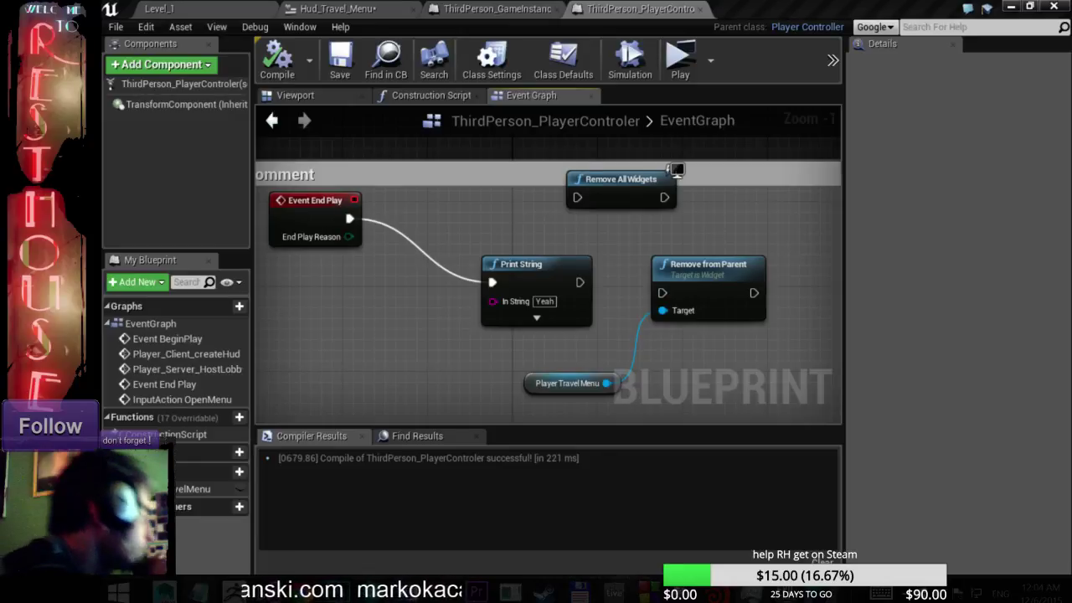
- Add a Set Input Mode Game Only node after Remove from Parent, with Self as Target
{"action": "right_click", "coordinate": [449, 339]}
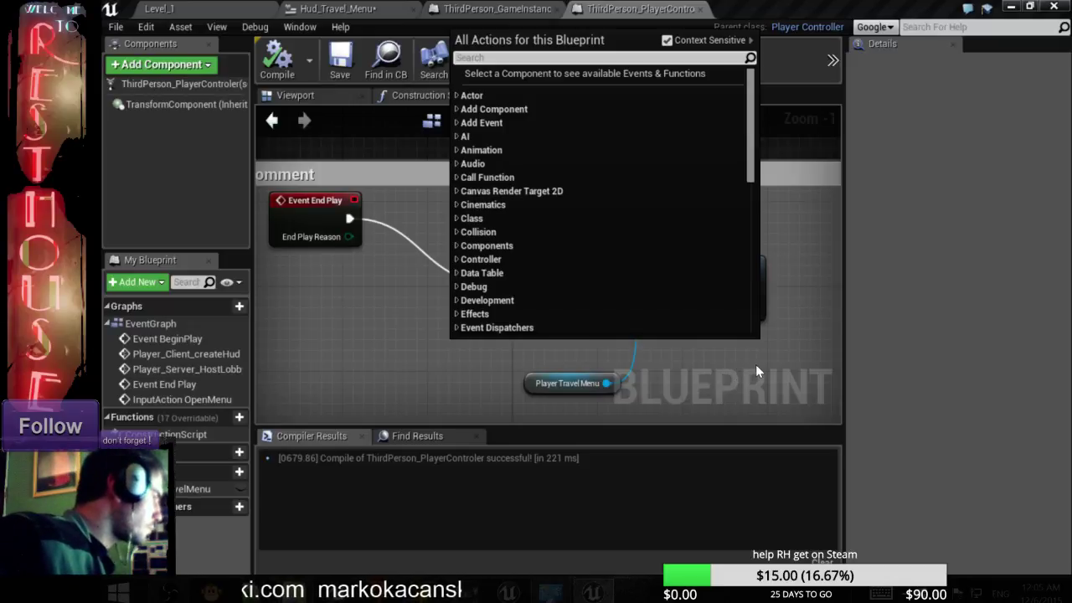
{"action": "right_click_drag", "start_coordinate": [762, 370], "coordinate": [592, 351]}
{"action": "left_click_drag", "start_coordinate": [580, 310], "coordinate": [668, 275]}
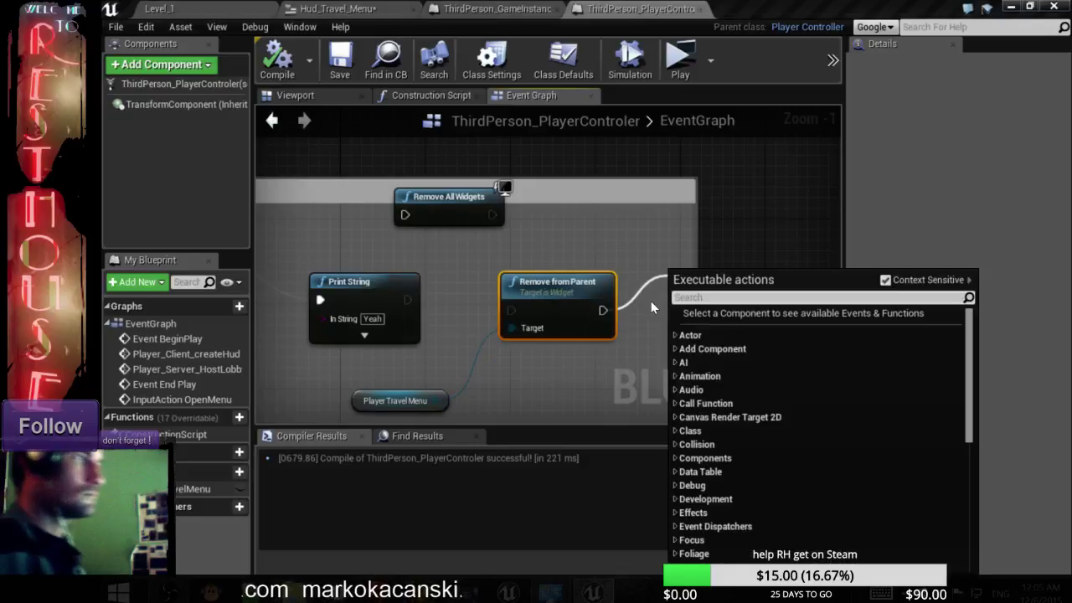
{"action": "type", "text": "set"}
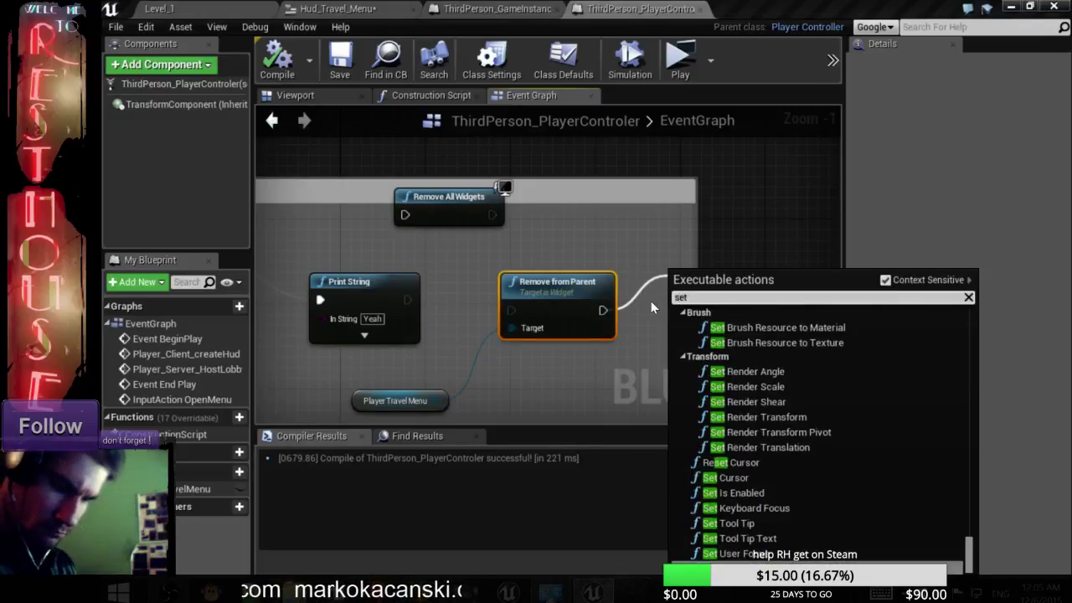
{"action": "type", "text": " inpu"}
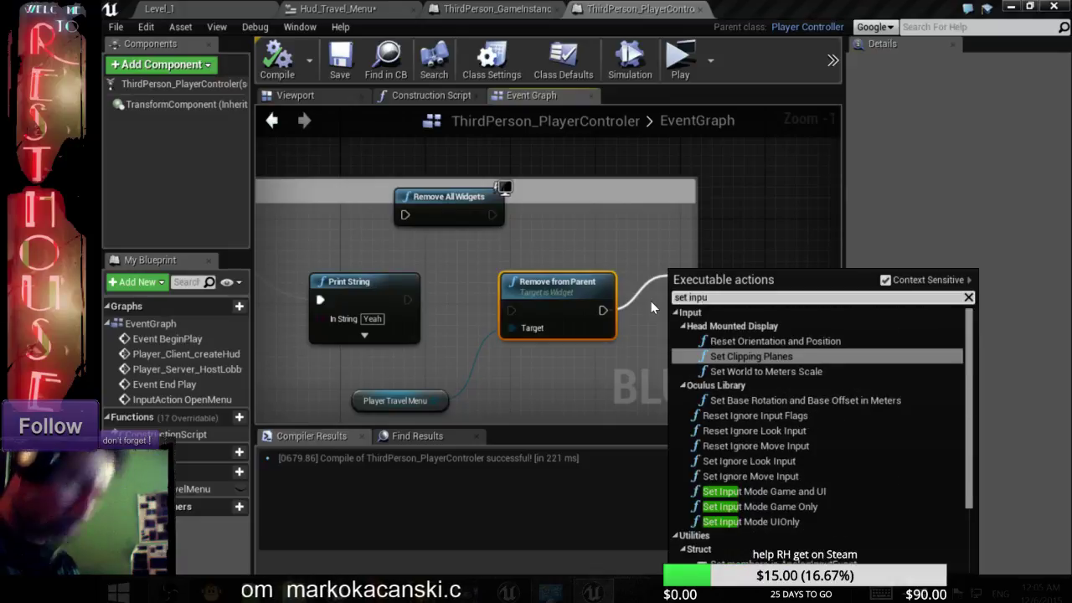
{"action": "type", "text": "t"}
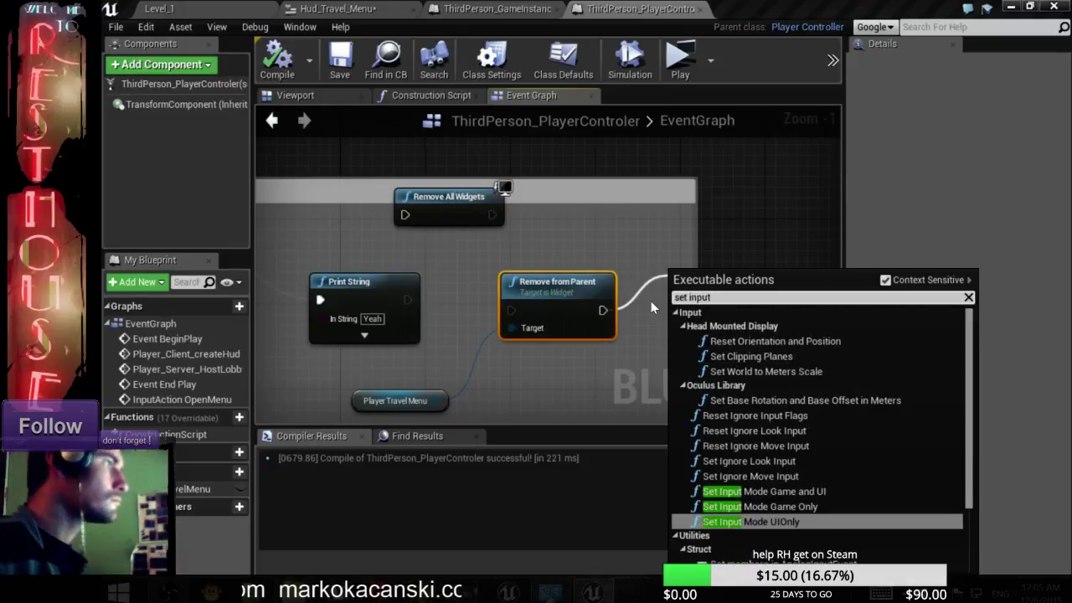
{"action": "key", "text": "Up"}
{"action": "key", "text": "Return"}
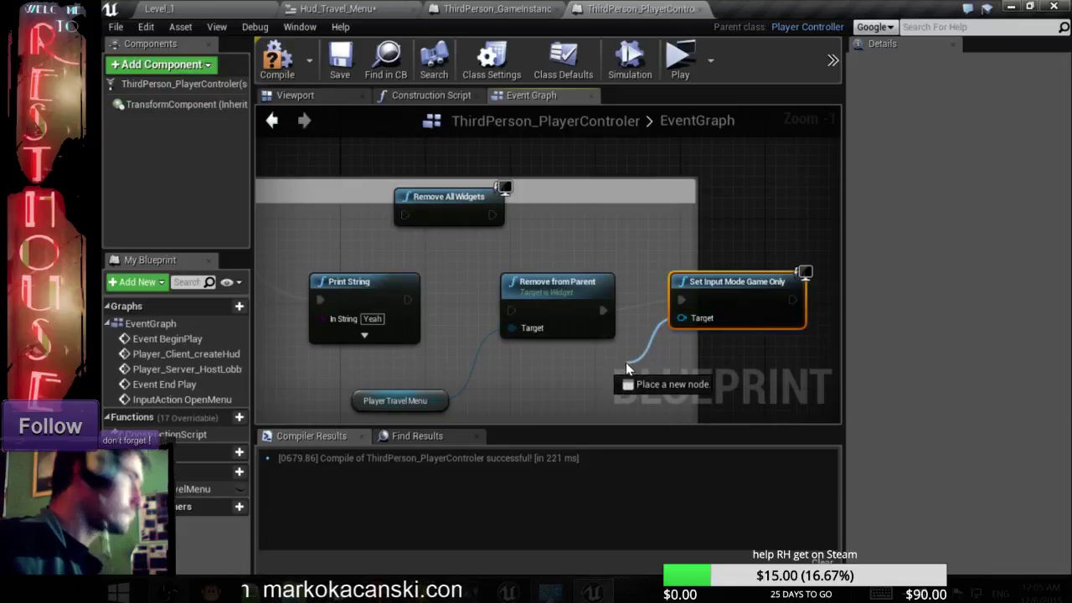
{"action": "left_click_drag", "start_coordinate": [644, 354], "coordinate": [625, 362]}
{"action": "type", "text": "self"}
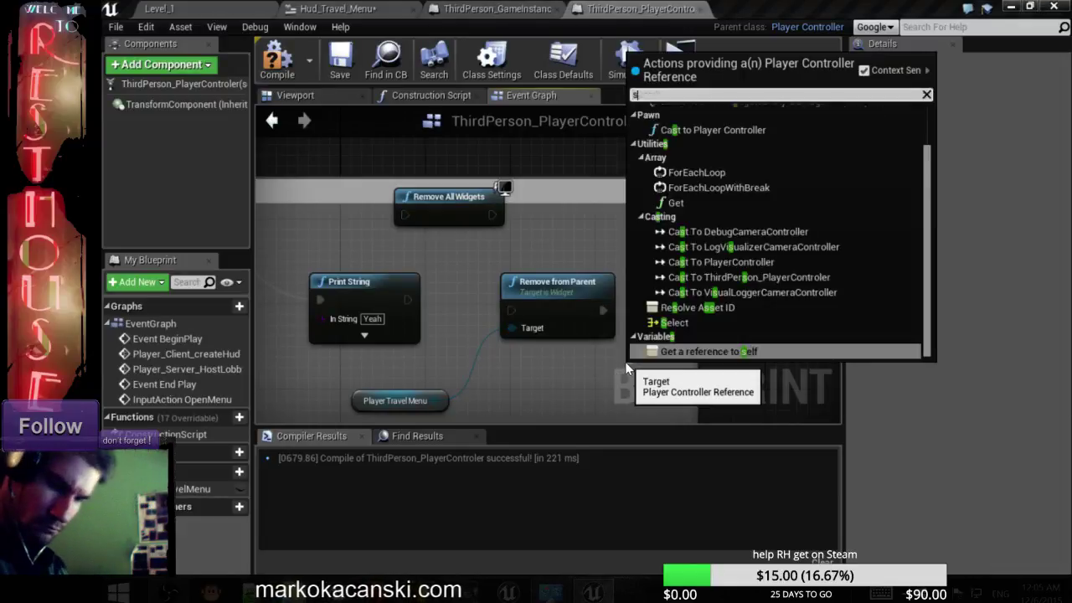
{"action": "key", "text": "Return"}
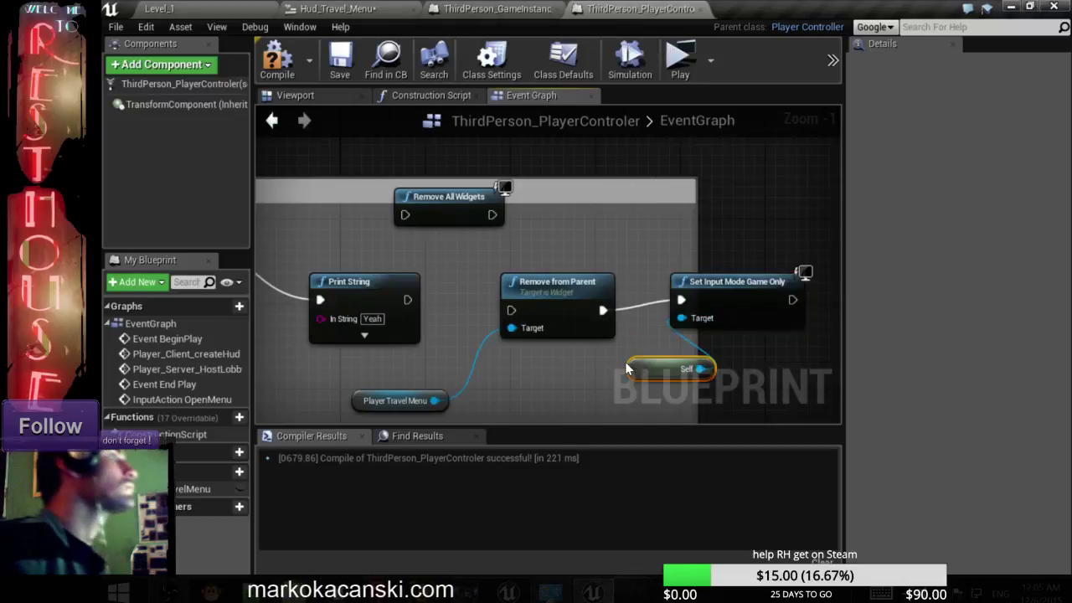
- Move Print String 'Yeah' after Set Input Mode Game Only, wiring End Play into Remove from Parent
{"action": "scroll", "coordinate": [479, 337], "scroll_direction": "down", "scroll_amount": 1}
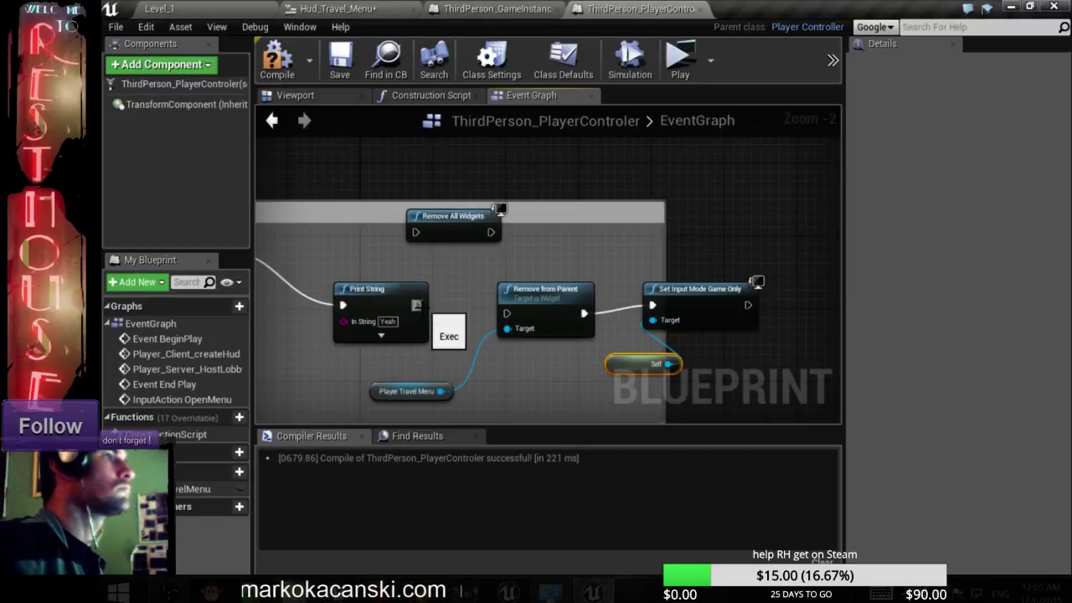
{"action": "left_click_drag", "start_coordinate": [418, 305], "coordinate": [506, 313]}
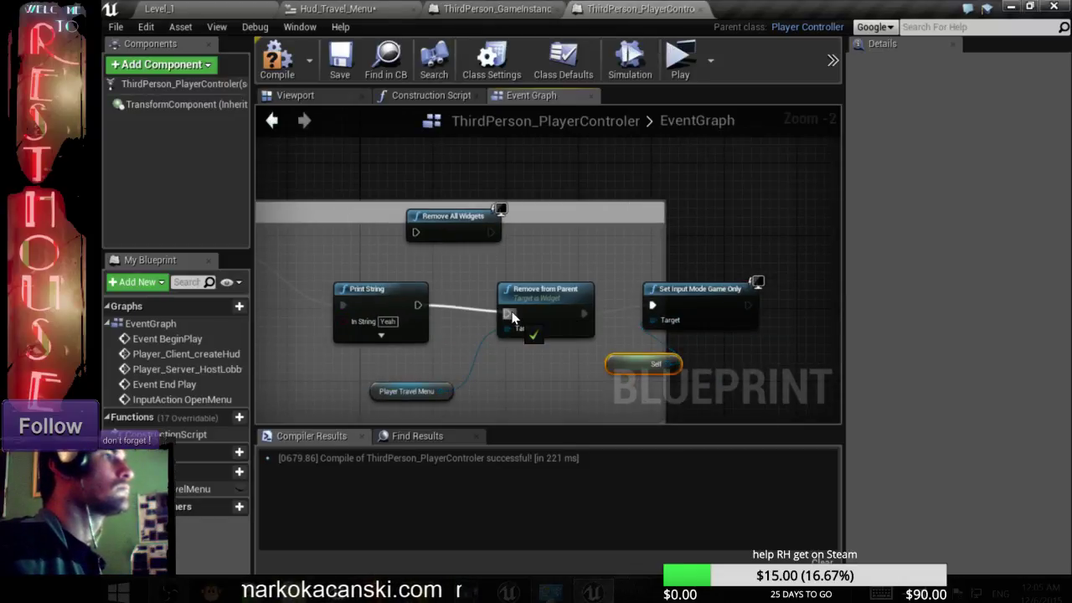
{"action": "left_click", "coordinate": [385, 292]}
{"action": "key", "text": "Delete"}
{"action": "scroll", "coordinate": [423, 316], "scroll_direction": "down", "scroll_amount": 3}
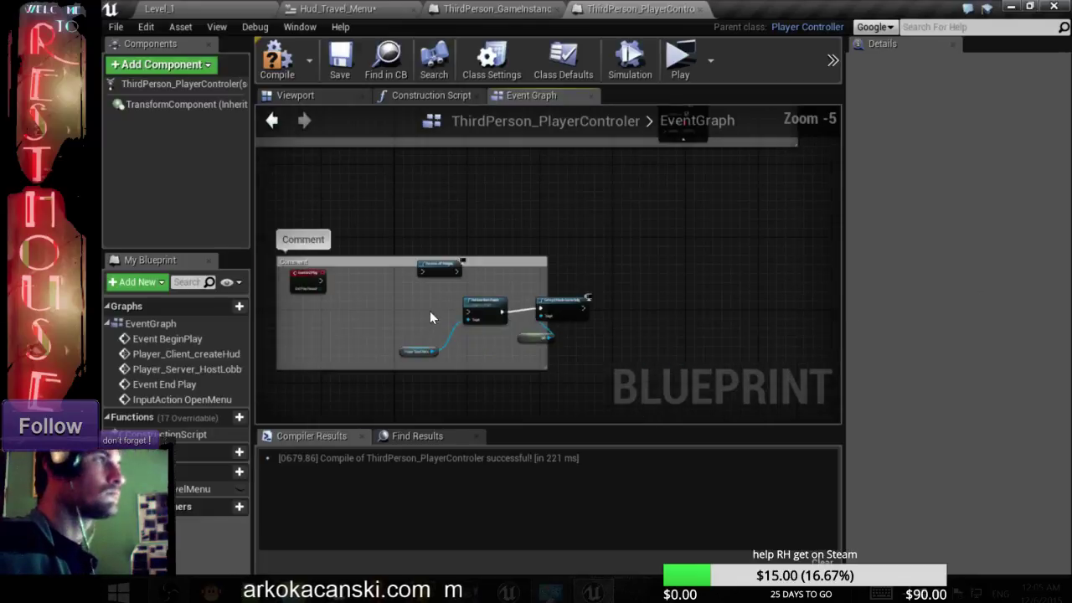
{"action": "left_click_drag", "start_coordinate": [320, 281], "coordinate": [468, 311]}
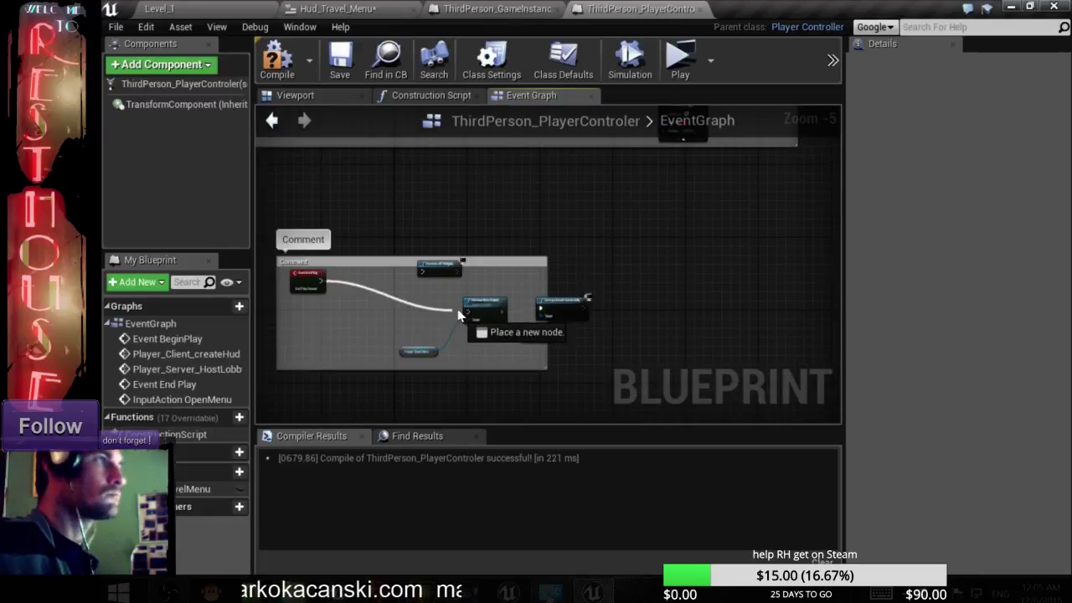
{"action": "key", "text": "ctrl+v"}
{"action": "scroll", "coordinate": [619, 315], "scroll_direction": "up", "scroll_amount": 3}
{"action": "left_click_drag", "start_coordinate": [558, 299], "coordinate": [680, 327]}
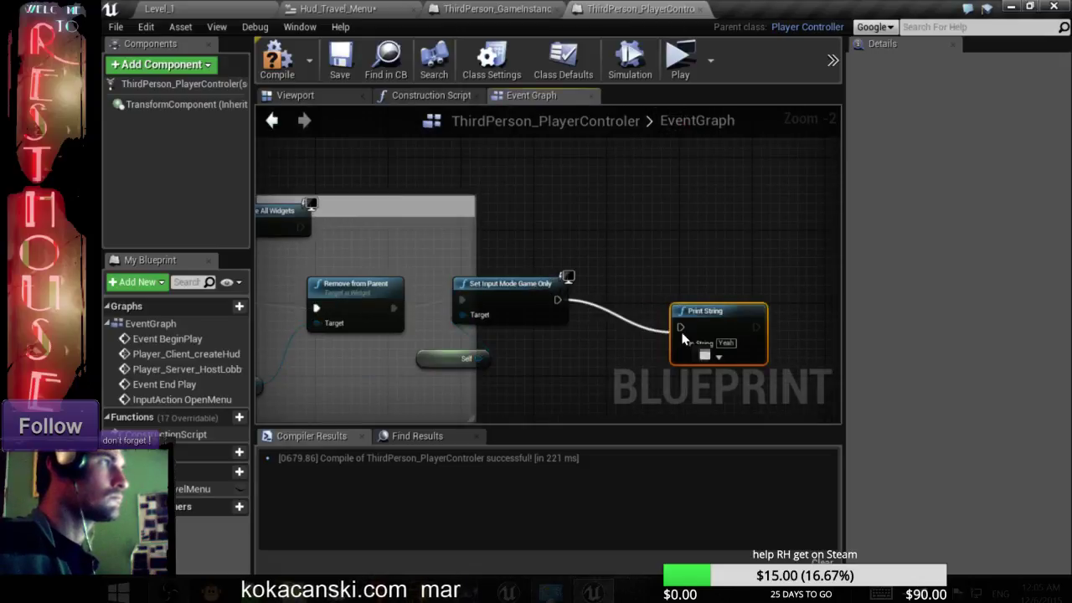
- Switch to the Level_1 editor and start a play session with a server and client
{"action": "left_click", "coordinate": [218, 12]}
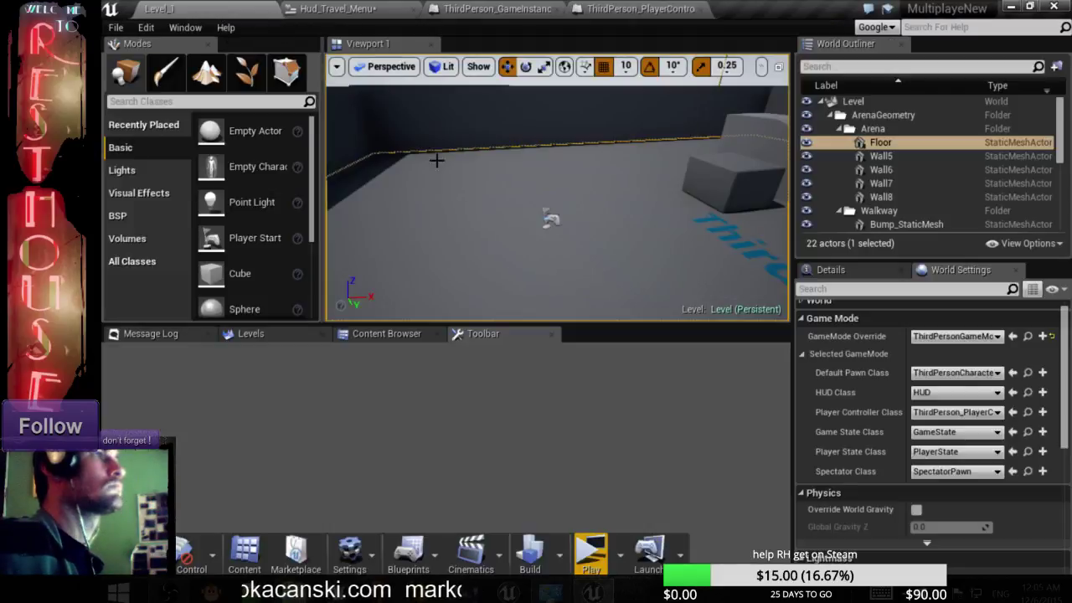
{"action": "left_click", "coordinate": [314, 8]}
{"action": "left_click", "coordinate": [578, 10]}
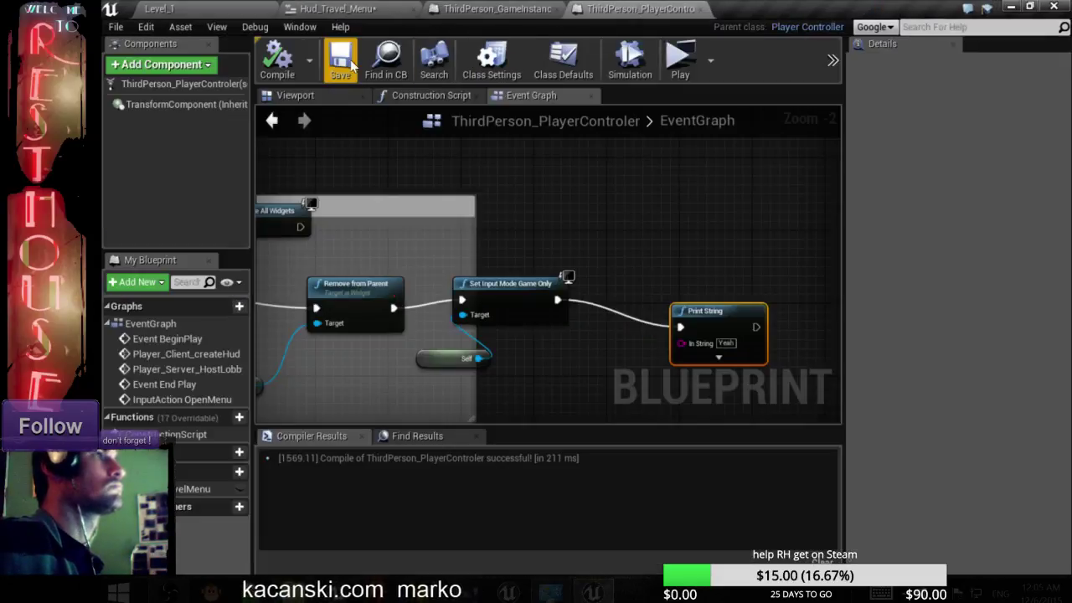
{"action": "left_click", "coordinate": [220, 10]}
{"action": "left_click", "coordinate": [591, 553]}
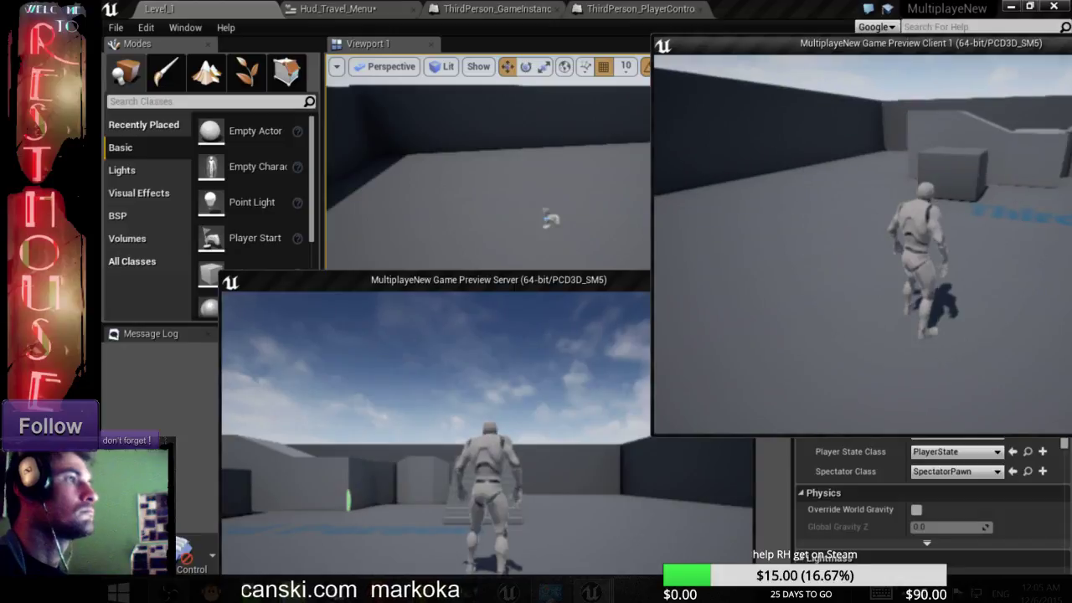
- Trigger Host Lobby from the server's travel menu, stop the session, and show the Message Log
{"action": "key", "text": "alt+Tab"}
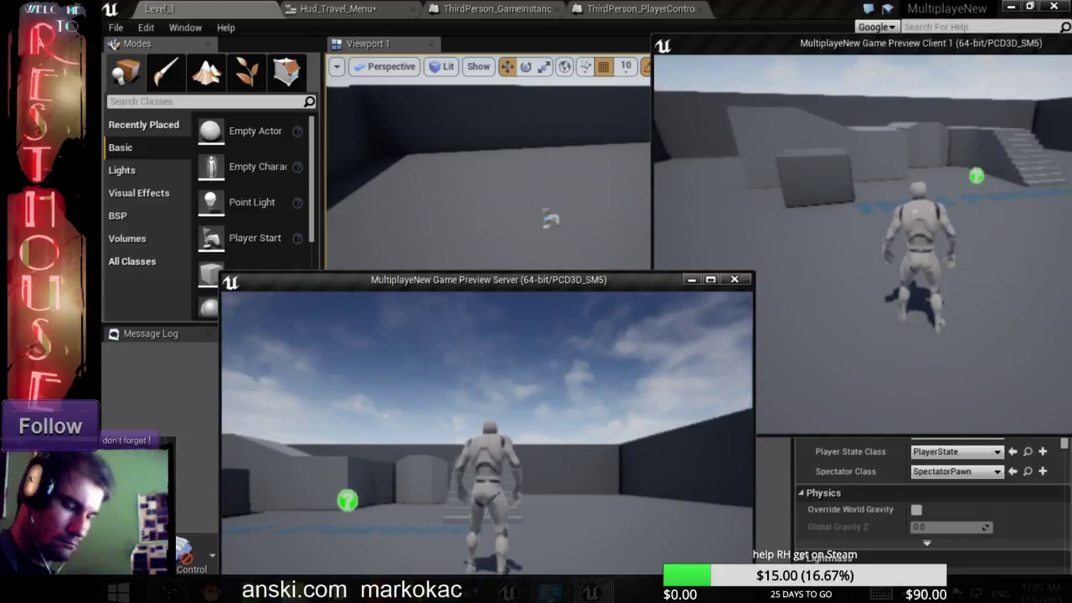
{"action": "key", "text": "m"}
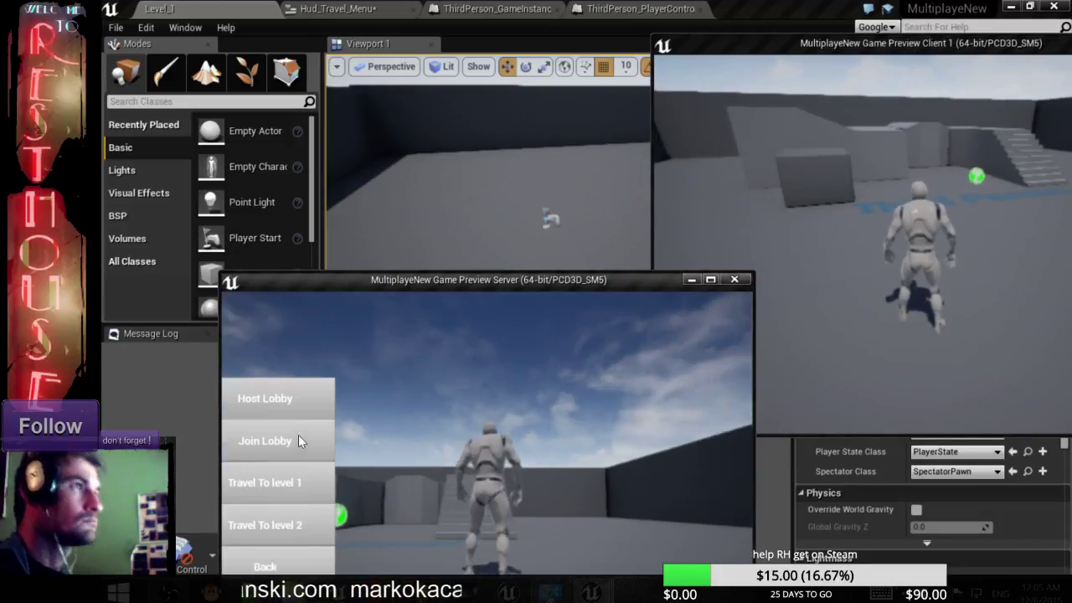
{"action": "left_click", "coordinate": [296, 397]}
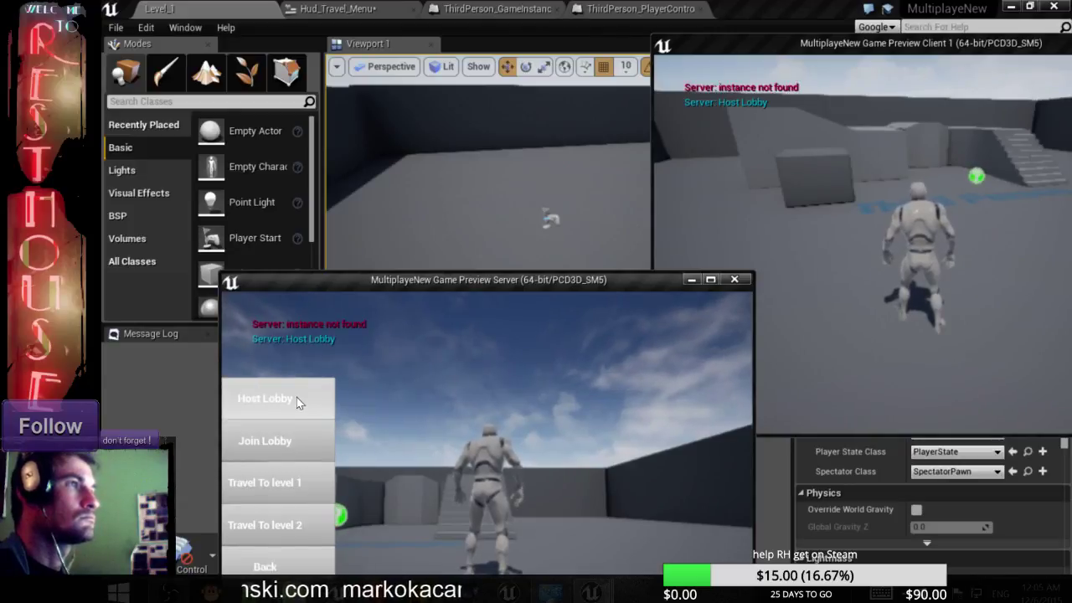
{"action": "double_click", "coordinate": [297, 397]}
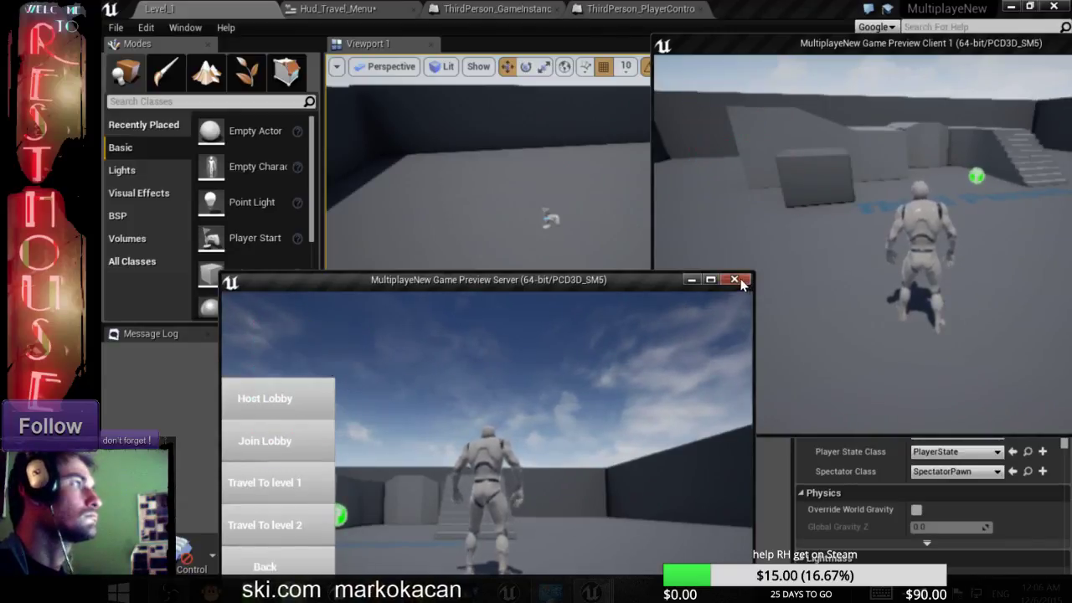
{"action": "key", "text": "Escape"}
{"action": "left_click", "coordinate": [1004, 555]}
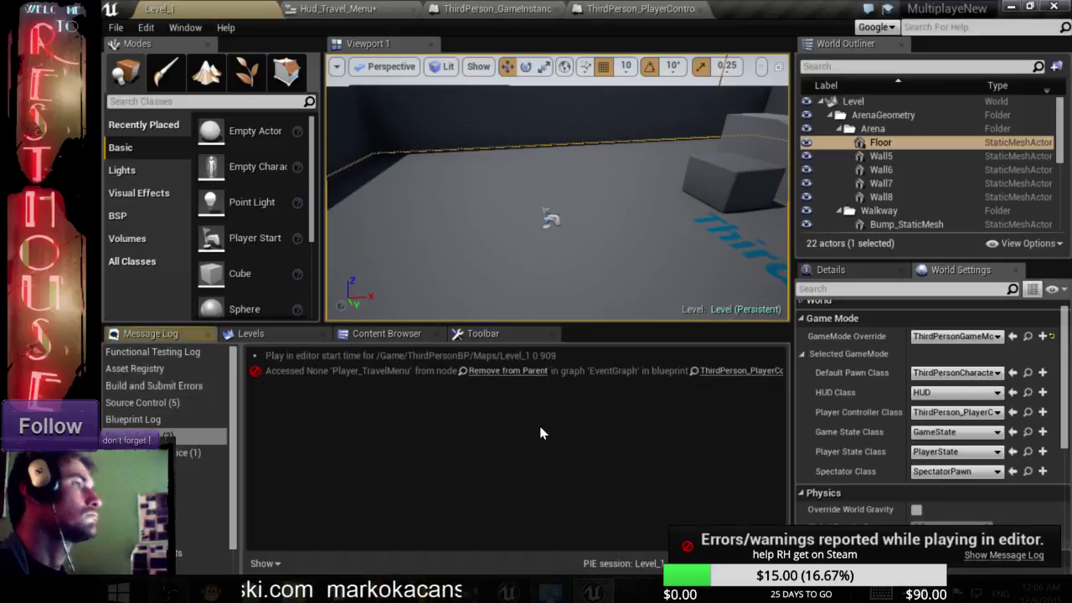
- Jump from the Accessed None error to the Remove from Parent node, then return to the Firefox lobby thread
{"action": "left_click", "coordinate": [511, 371]}
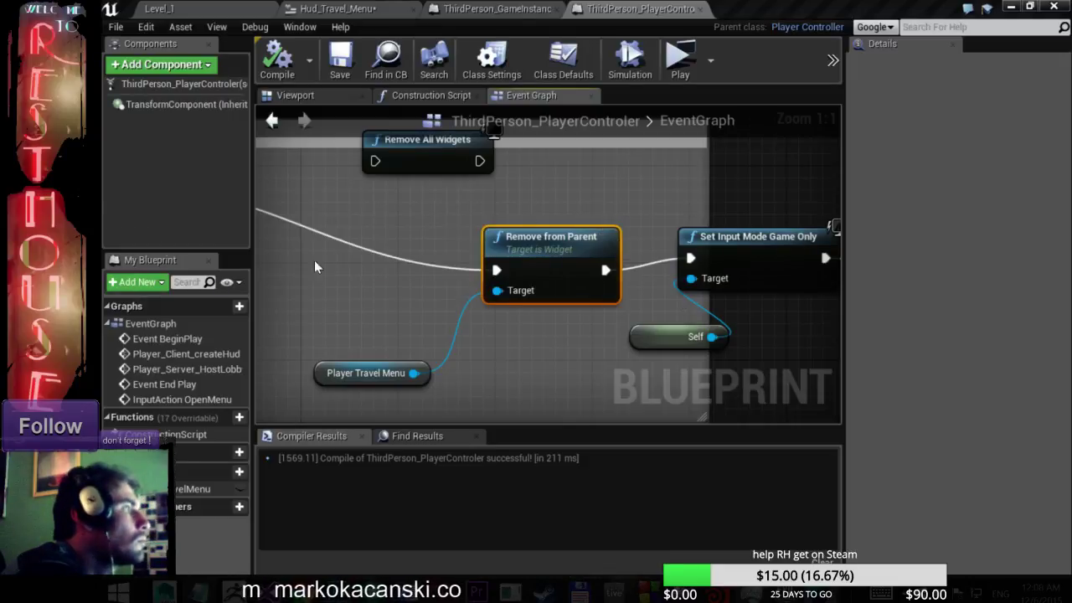
{"action": "key", "text": "alt+Tab"}
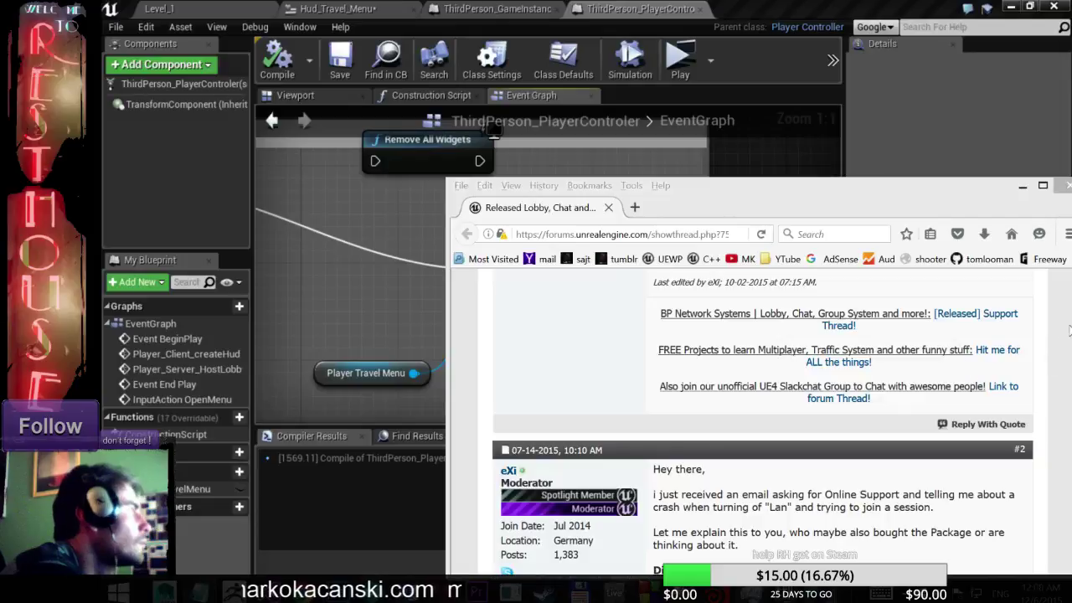
- Open the thread's 'Hit me for ALL the things!' free projects link in a new tab
{"action": "left_click_drag", "start_coordinate": [955, 200], "coordinate": [823, 201]}
{"action": "scroll", "coordinate": [870, 351], "scroll_direction": "down", "scroll_amount": 4}
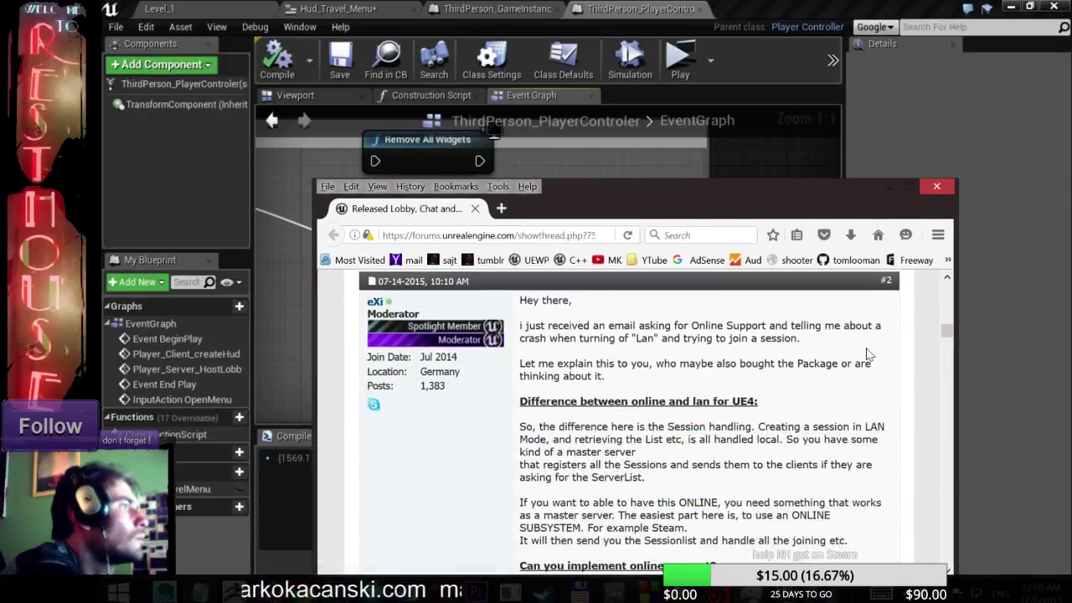
{"action": "left_click_drag", "start_coordinate": [948, 338], "coordinate": [960, 423]}
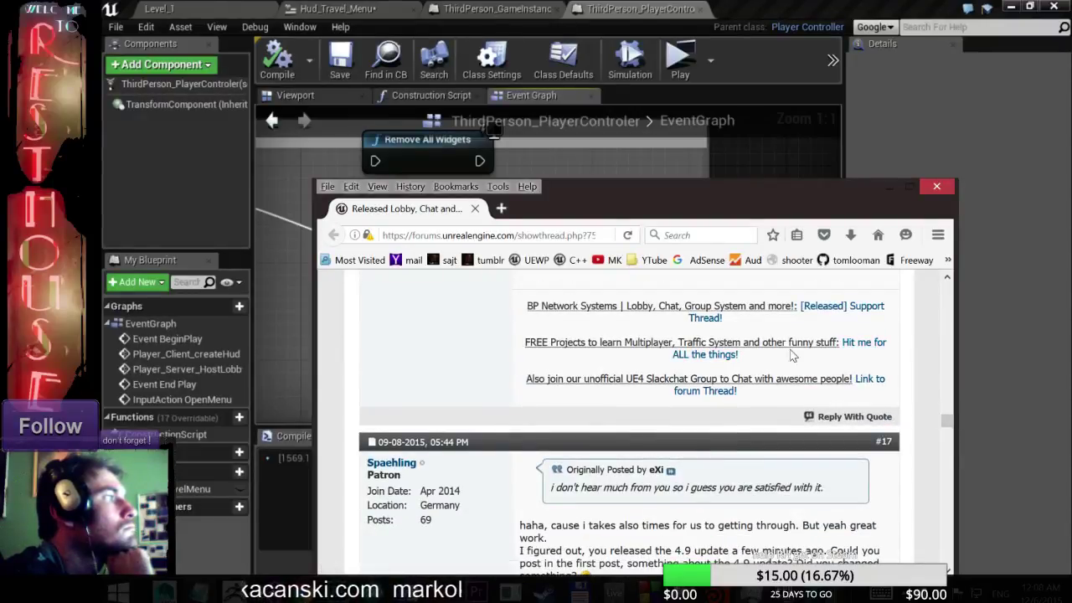
{"action": "right_click", "coordinate": [859, 345]}
{"action": "left_click", "coordinate": [874, 354]}
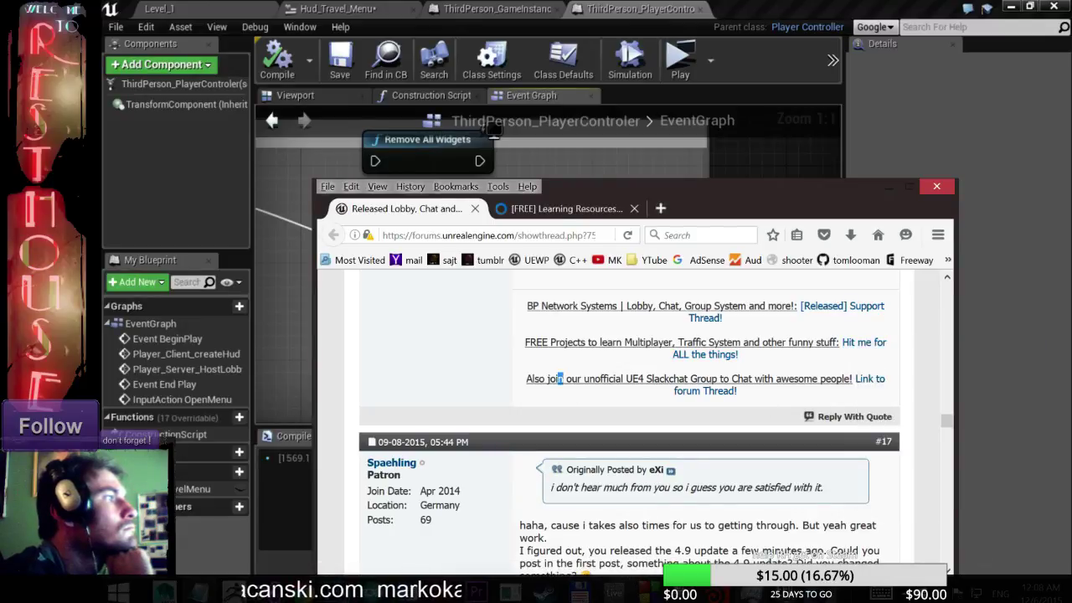
{"action": "left_click_drag", "start_coordinate": [557, 379], "coordinate": [645, 378]}
{"action": "scroll", "coordinate": [795, 406], "scroll_direction": "up", "scroll_amount": 2}
{"action": "scroll", "coordinate": [770, 390], "scroll_direction": "up", "scroll_amount": 2}
{"action": "scroll", "coordinate": [744, 376], "scroll_direction": "up", "scroll_amount": 1}
{"action": "scroll", "coordinate": [732, 352], "scroll_direction": "up", "scroll_amount": 3}
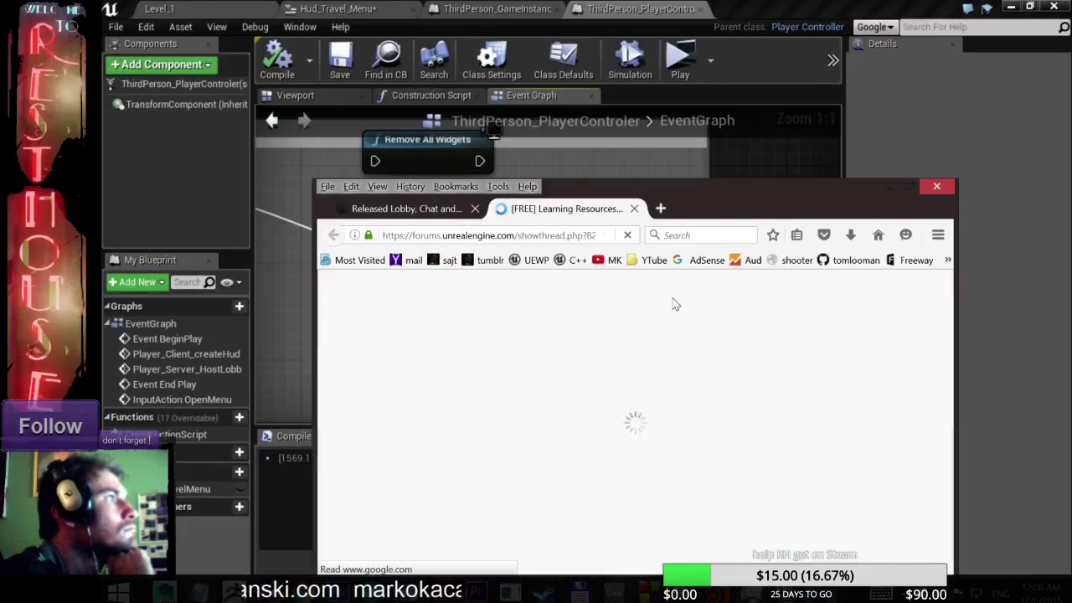
- Read the [FREE] Learning Resources thread's project list, including Grid Movement and the multiplayer wiki link
{"action": "left_click", "coordinate": [565, 208]}
{"action": "scroll", "coordinate": [740, 348], "scroll_direction": "down", "scroll_amount": 3}
{"action": "scroll", "coordinate": [740, 348], "scroll_direction": "down", "scroll_amount": 3}
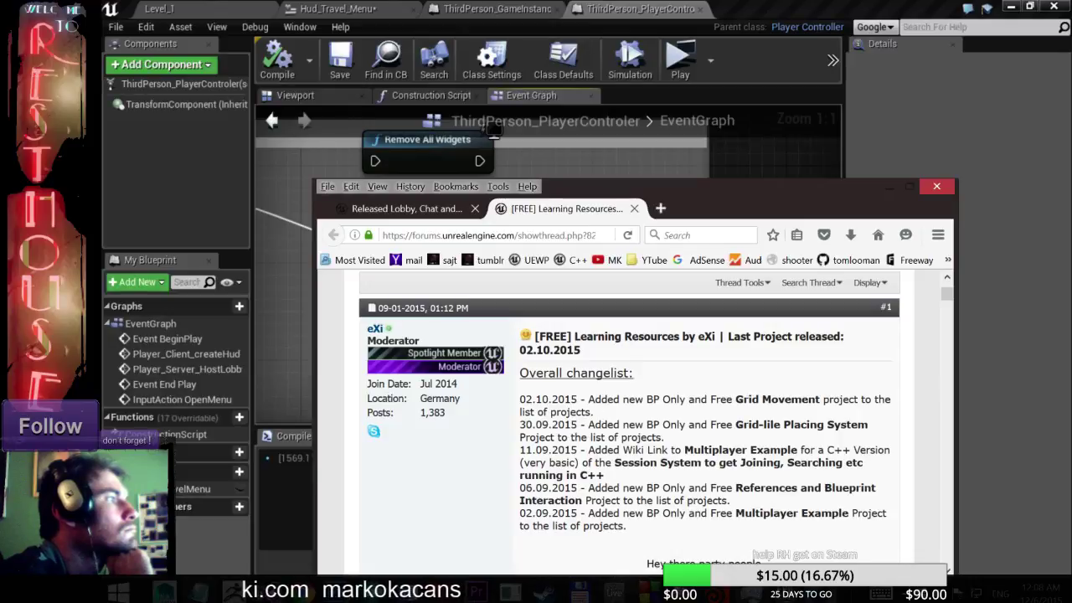
{"action": "left_click_drag", "start_coordinate": [700, 399], "coordinate": [855, 400]}
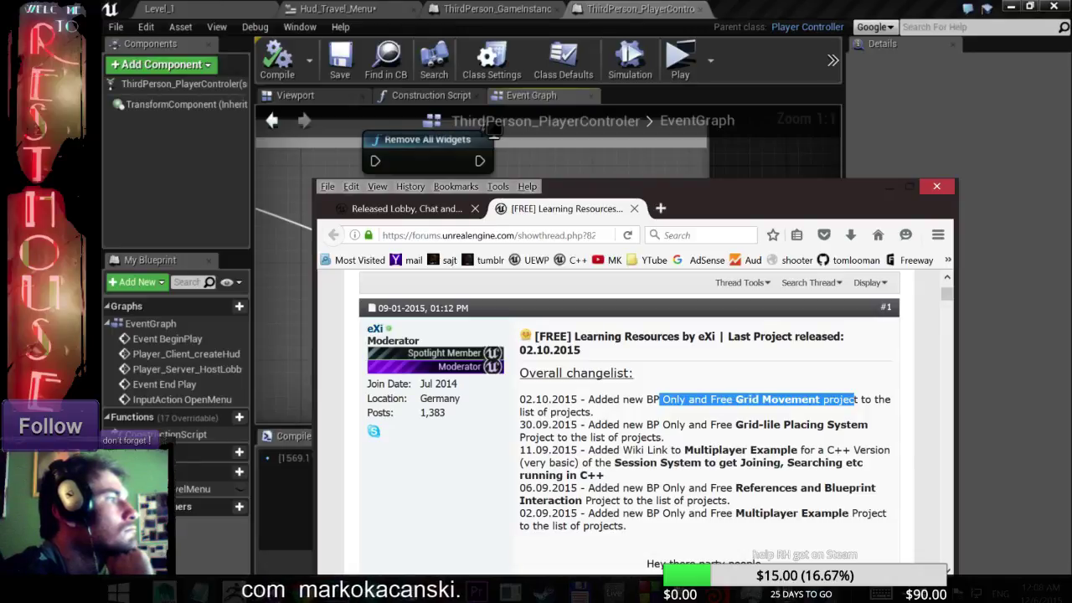
{"action": "left_click_drag", "start_coordinate": [599, 450], "coordinate": [633, 450]}
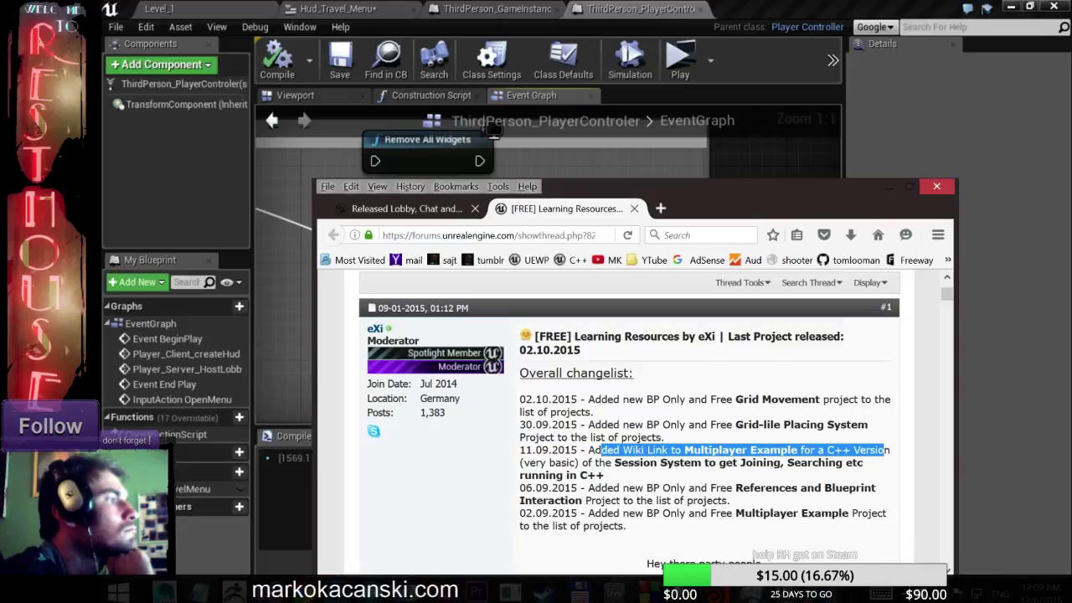
{"action": "scroll", "coordinate": [807, 476], "scroll_direction": "down", "scroll_amount": 2}
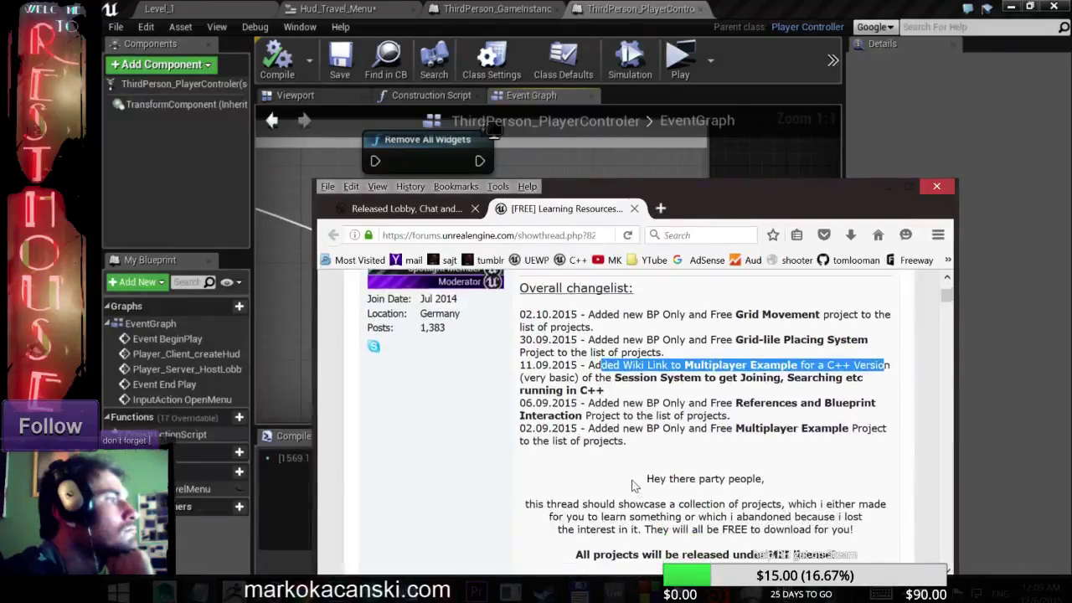
{"action": "scroll", "coordinate": [807, 476], "scroll_direction": "down", "scroll_amount": 4}
{"action": "scroll", "coordinate": [705, 419], "scroll_direction": "down", "scroll_amount": 3}
{"action": "scroll", "coordinate": [706, 419], "scroll_direction": "down", "scroll_amount": 3}
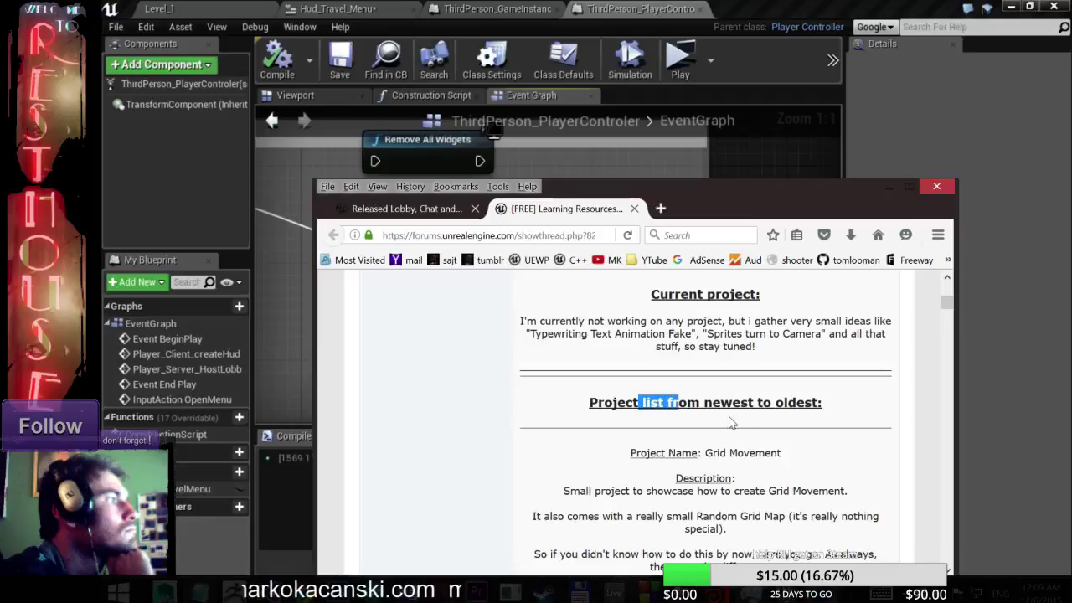
{"action": "scroll", "coordinate": [728, 421], "scroll_direction": "down", "scroll_amount": 3}
{"action": "scroll", "coordinate": [779, 402], "scroll_direction": "down", "scroll_amount": 5}
{"action": "scroll", "coordinate": [833, 374], "scroll_direction": "down", "scroll_amount": 2}
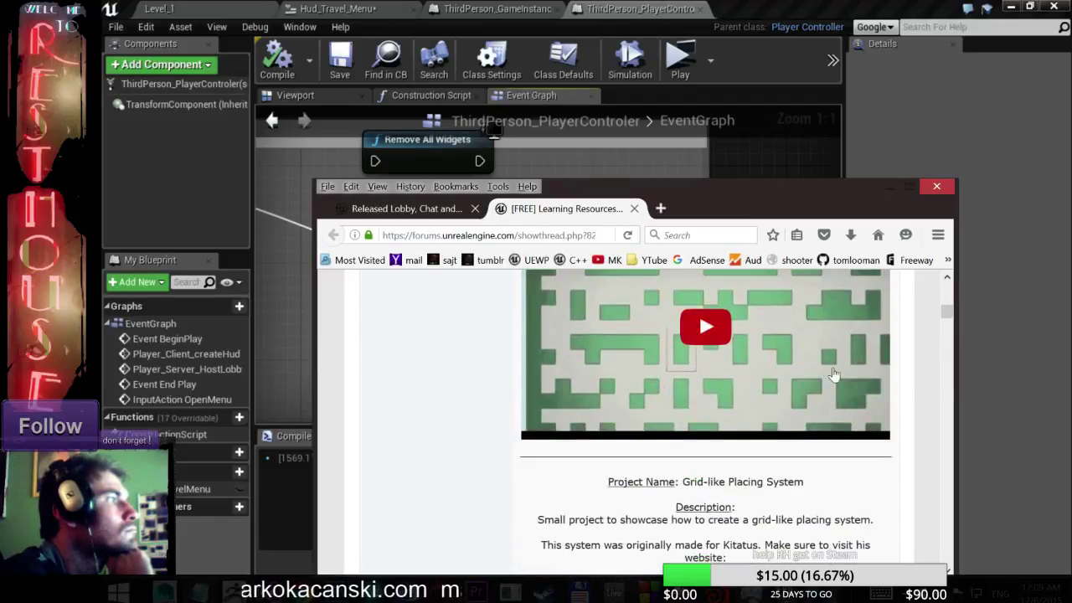
{"action": "left_click_drag", "start_coordinate": [950, 312], "coordinate": [948, 323]}
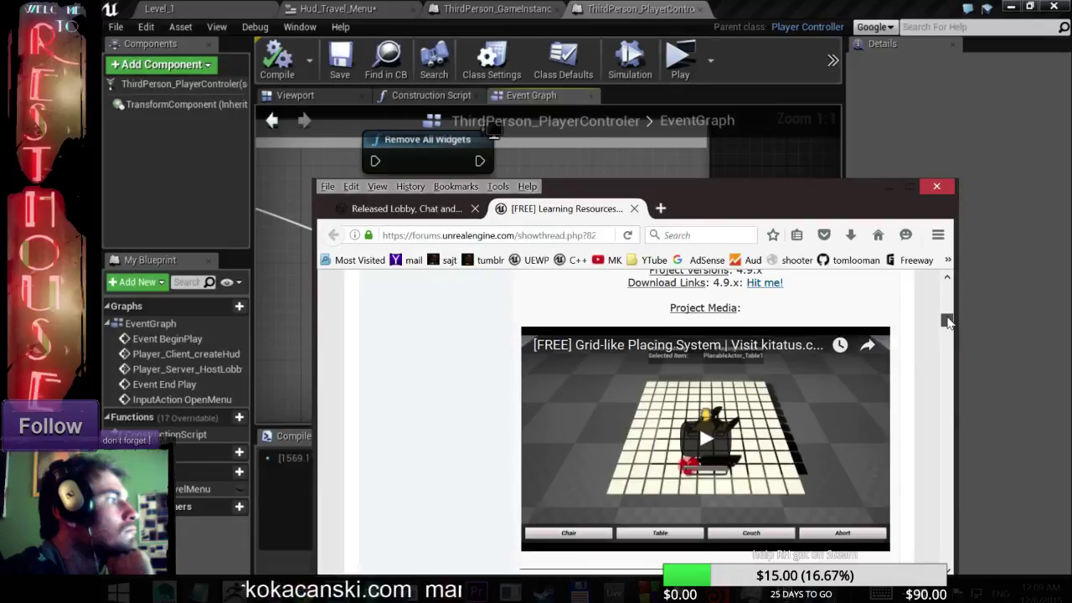
{"action": "left_click_drag", "start_coordinate": [947, 321], "coordinate": [949, 329]}
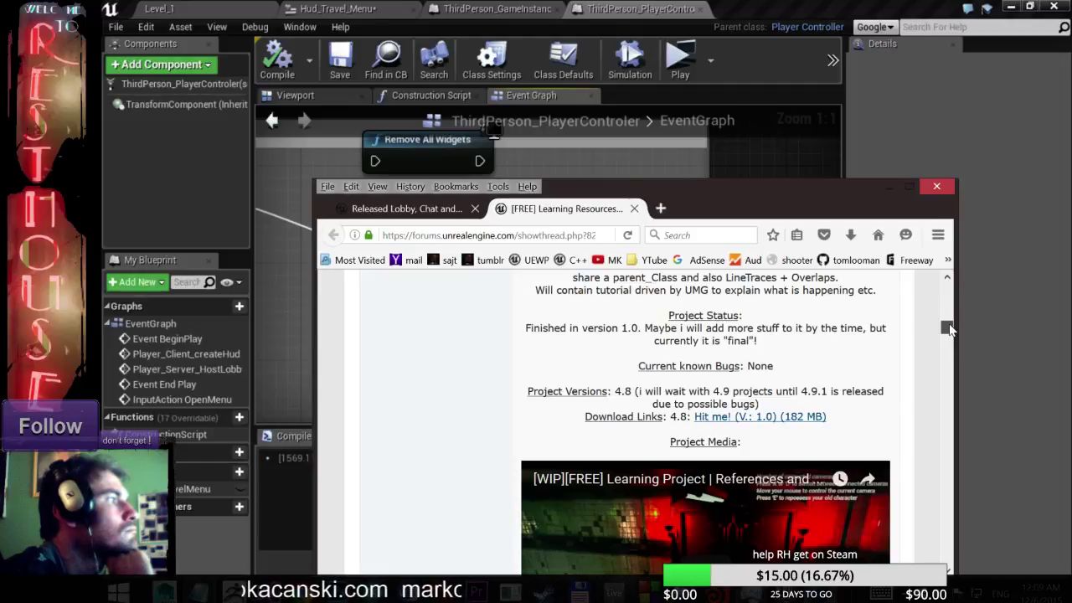
{"action": "left_click_drag", "start_coordinate": [949, 329], "coordinate": [947, 323]}
{"action": "scroll", "coordinate": [812, 372], "scroll_direction": "down", "scroll_amount": 3}
{"action": "scroll", "coordinate": [811, 366], "scroll_direction": "down", "scroll_amount": 2}
{"action": "scroll", "coordinate": [812, 365], "scroll_direction": "down", "scroll_amount": 3}
{"action": "scroll", "coordinate": [808, 367], "scroll_direction": "down", "scroll_amount": 3}
{"action": "scroll", "coordinate": [800, 370], "scroll_direction": "down", "scroll_amount": 3}
{"action": "scroll", "coordinate": [794, 367], "scroll_direction": "up", "scroll_amount": 3}
{"action": "scroll", "coordinate": [794, 365], "scroll_direction": "down", "scroll_amount": 2}
- Play the Multiplayer Game Setup video, scrub between about 0:35 and 1:52, then pause it
{"action": "left_click", "coordinate": [707, 439]}
{"action": "scroll", "coordinate": [701, 387], "scroll_direction": "down", "scroll_amount": 2}
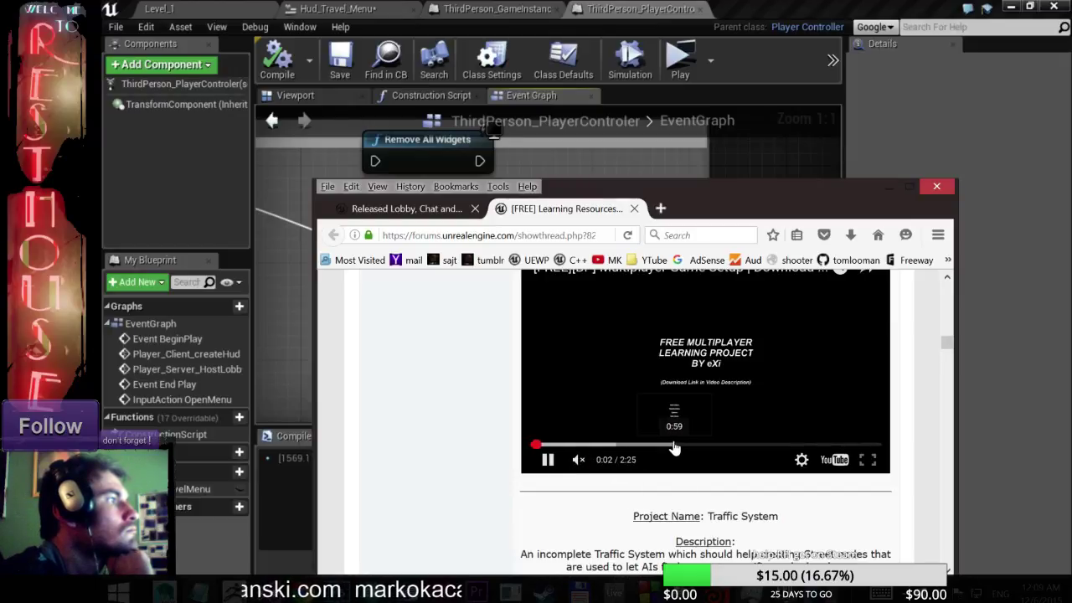
{"action": "left_click_drag", "start_coordinate": [675, 448], "coordinate": [711, 445]}
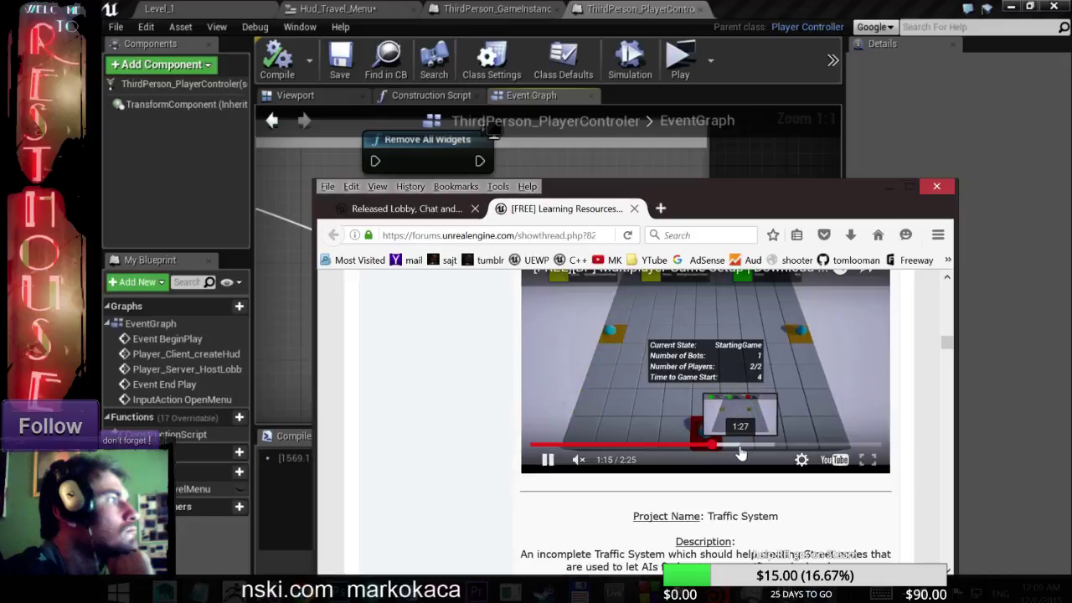
{"action": "scroll", "coordinate": [813, 441], "scroll_direction": "up", "scroll_amount": 2}
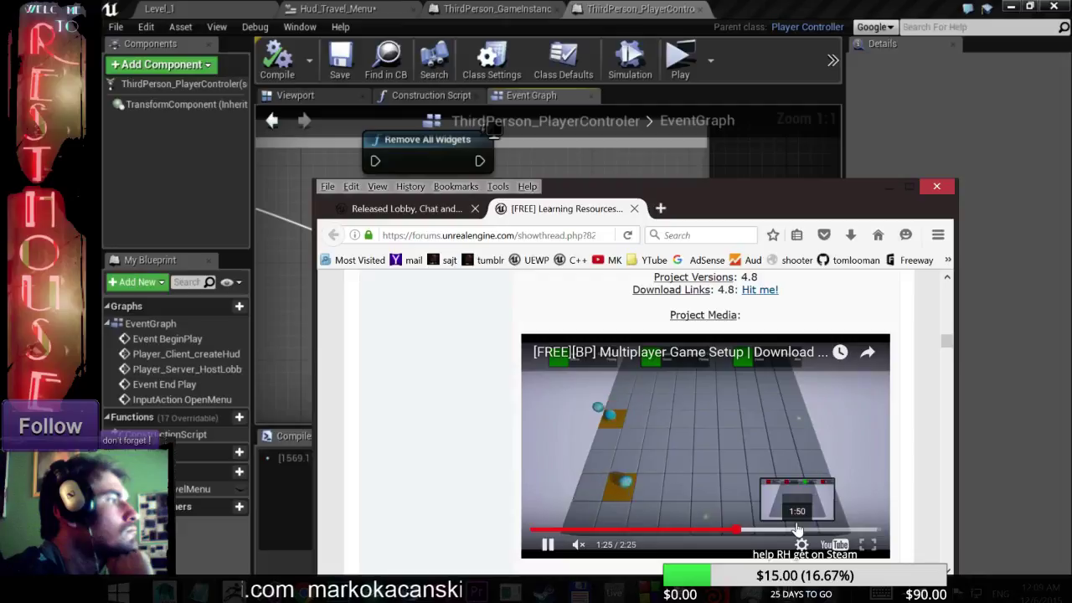
{"action": "left_click", "coordinate": [798, 529]}
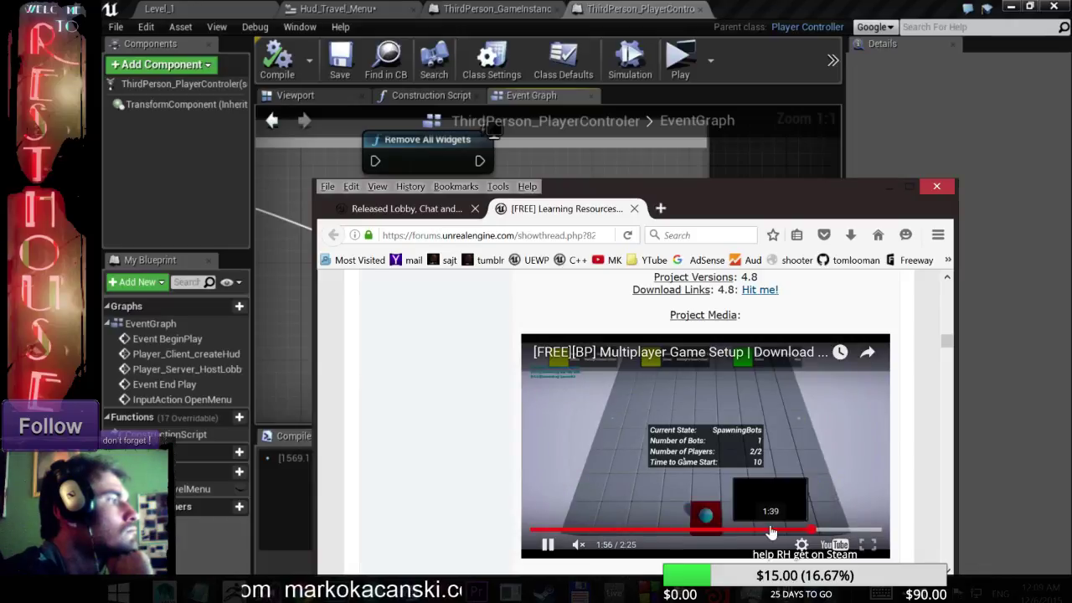
{"action": "left_click", "coordinate": [615, 531]}
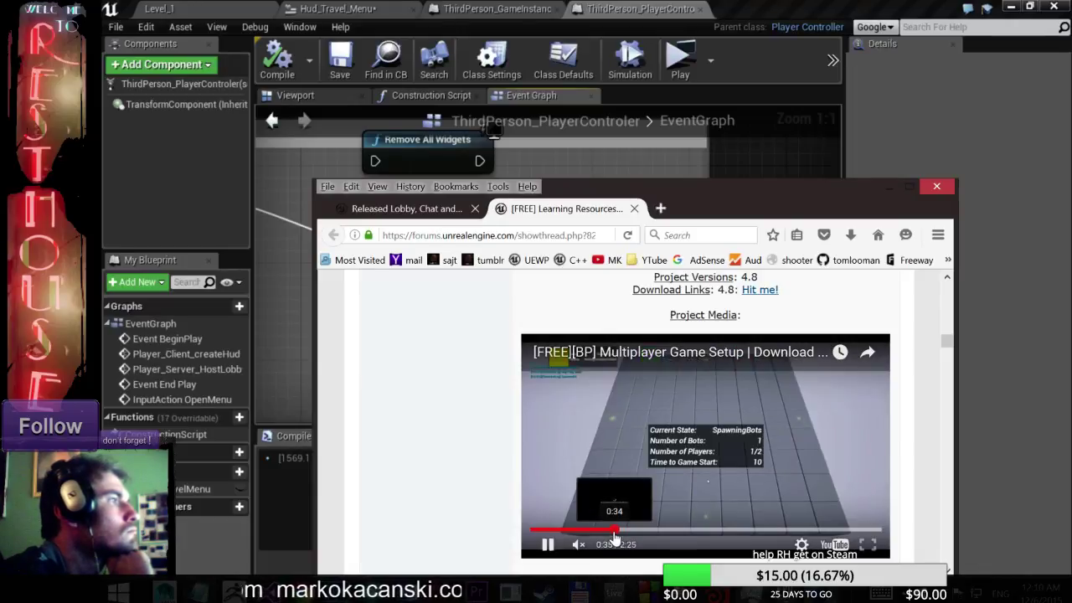
{"action": "left_click", "coordinate": [547, 546]}
- Read the Traffic System project description, then return to the Released Lobby thread
{"action": "scroll", "coordinate": [694, 472], "scroll_direction": "down", "scroll_amount": 3}
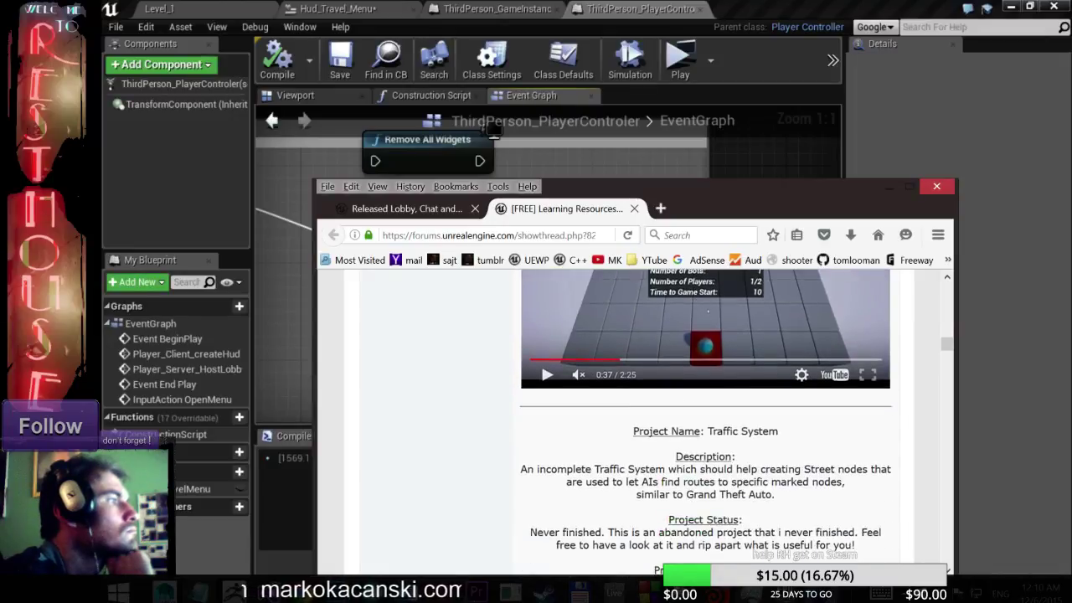
{"action": "scroll", "coordinate": [707, 311], "scroll_direction": "down", "scroll_amount": 2}
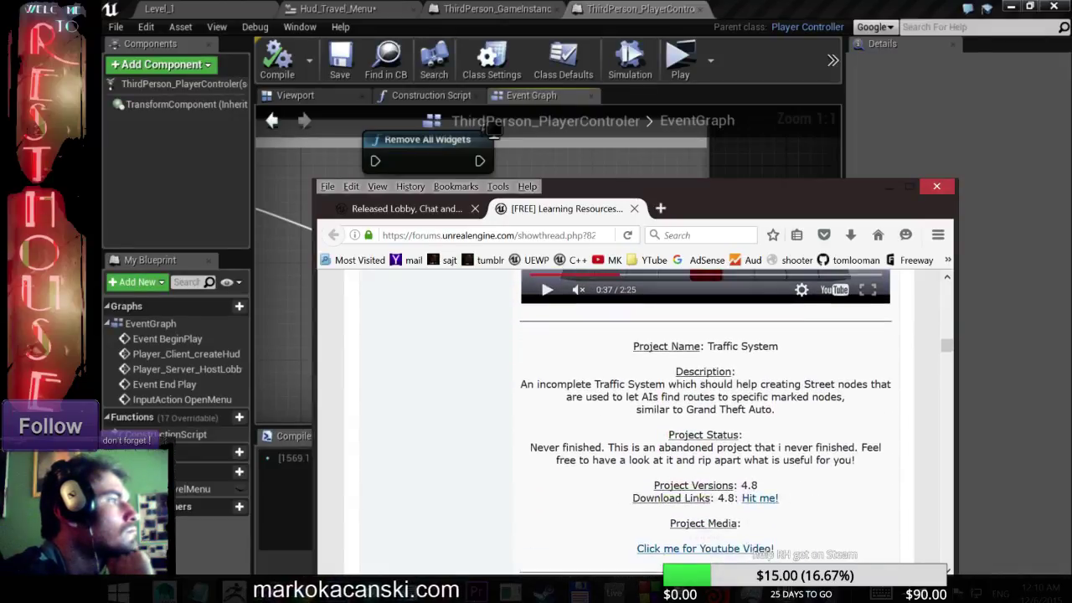
{"action": "left_click_drag", "start_coordinate": [556, 384], "coordinate": [850, 383]}
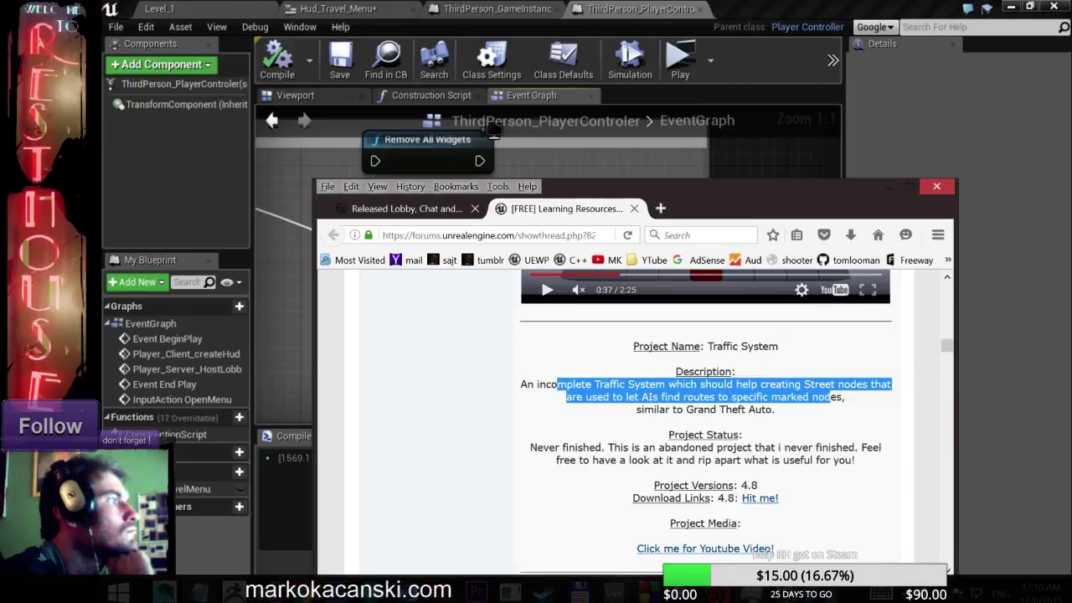
{"action": "scroll", "coordinate": [841, 424], "scroll_direction": "down", "scroll_amount": 2}
{"action": "scroll", "coordinate": [840, 418], "scroll_direction": "down", "scroll_amount": 3}
{"action": "scroll", "coordinate": [838, 412], "scroll_direction": "down", "scroll_amount": 3}
{"action": "scroll", "coordinate": [836, 405], "scroll_direction": "down", "scroll_amount": 3}
{"action": "scroll", "coordinate": [835, 403], "scroll_direction": "up", "scroll_amount": 2}
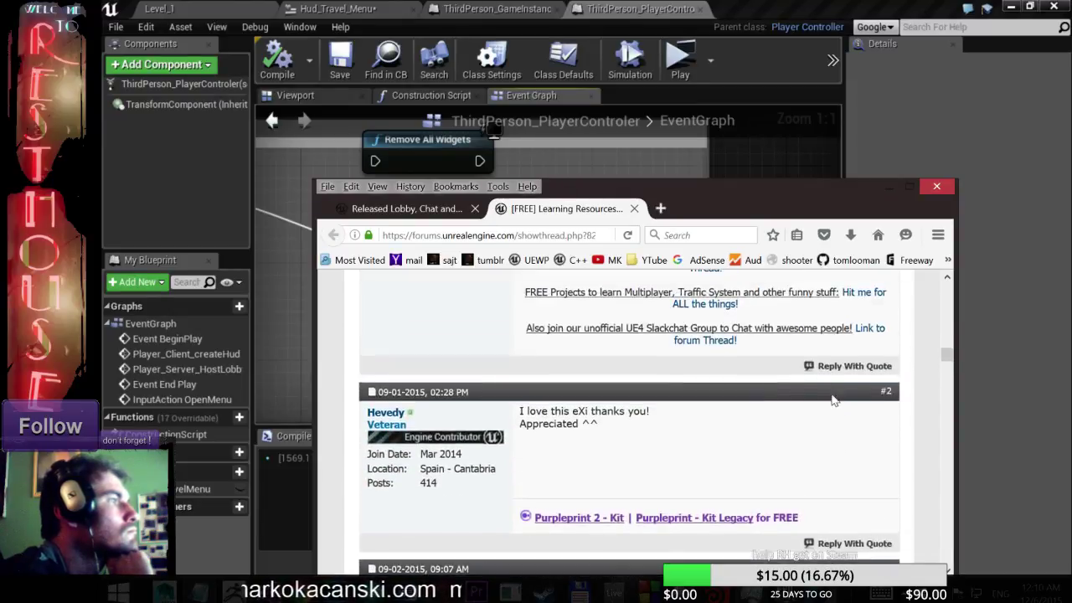
{"action": "scroll", "coordinate": [817, 375], "scroll_direction": "down", "scroll_amount": 7}
{"action": "scroll", "coordinate": [811, 335], "scroll_direction": "down", "scroll_amount": 6}
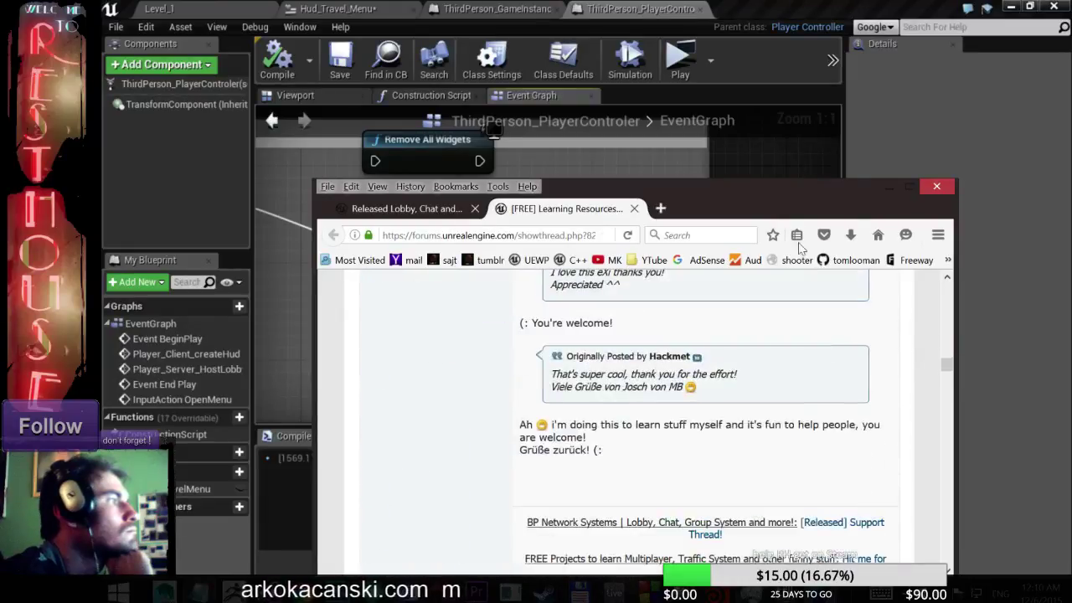
{"action": "key", "text": "ctrl+Tab"}
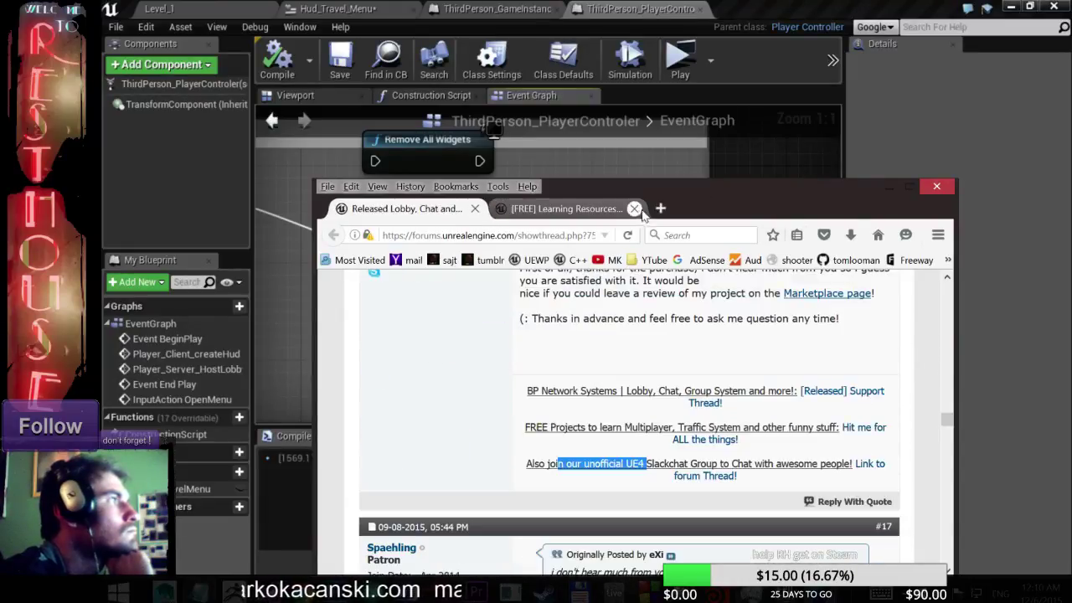
- Search Google for 'ue4 multiplayer' in a new Firefox tab, then minimize Firefox
{"action": "left_click", "coordinate": [659, 208]}
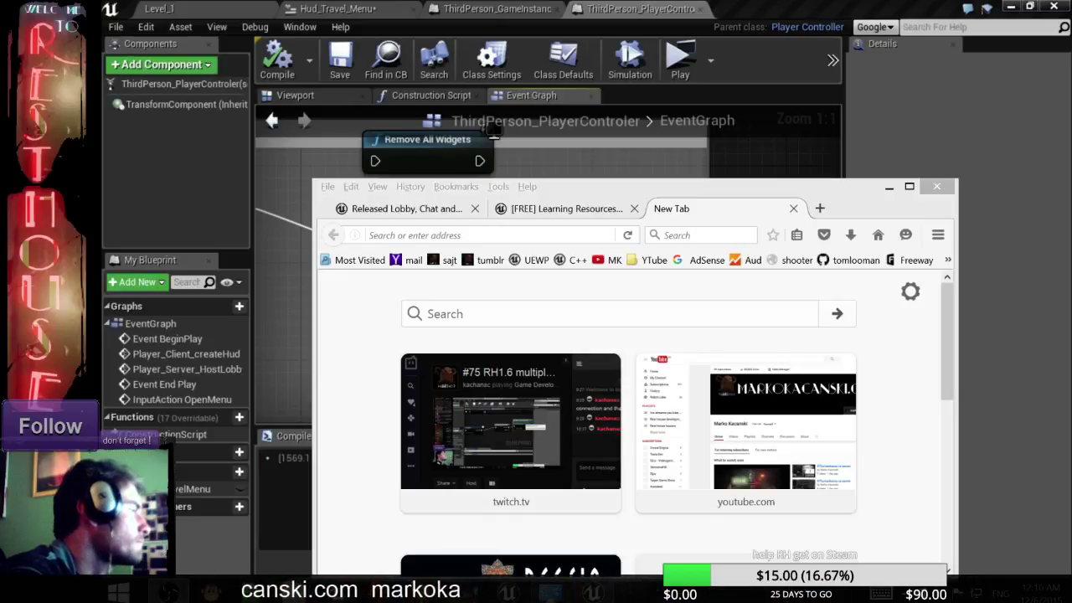
{"action": "key", "text": "alt+Tab"}
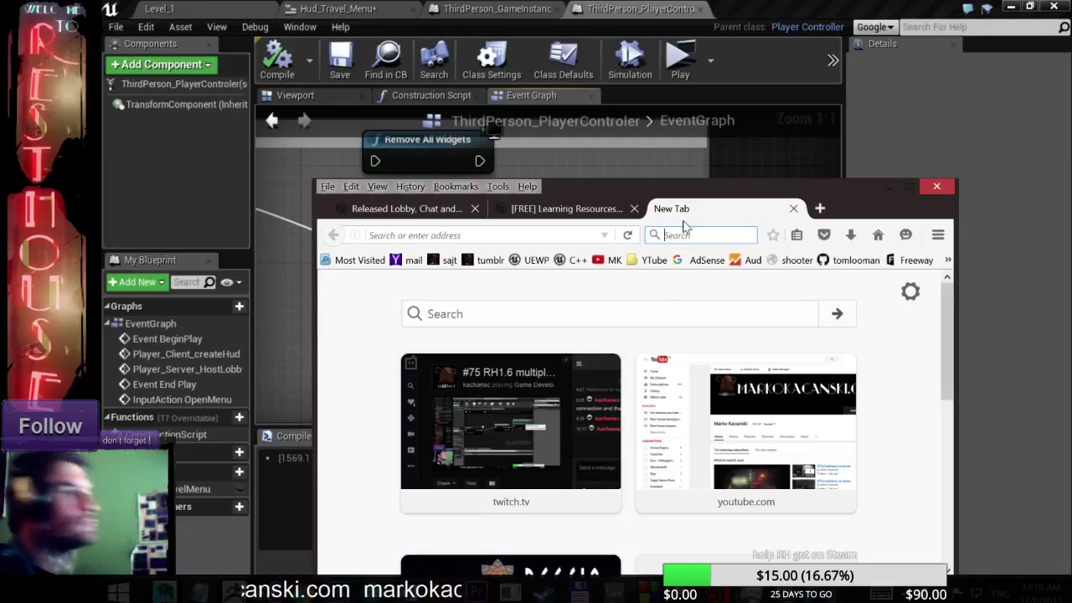
{"action": "type", "text": "ue4"}
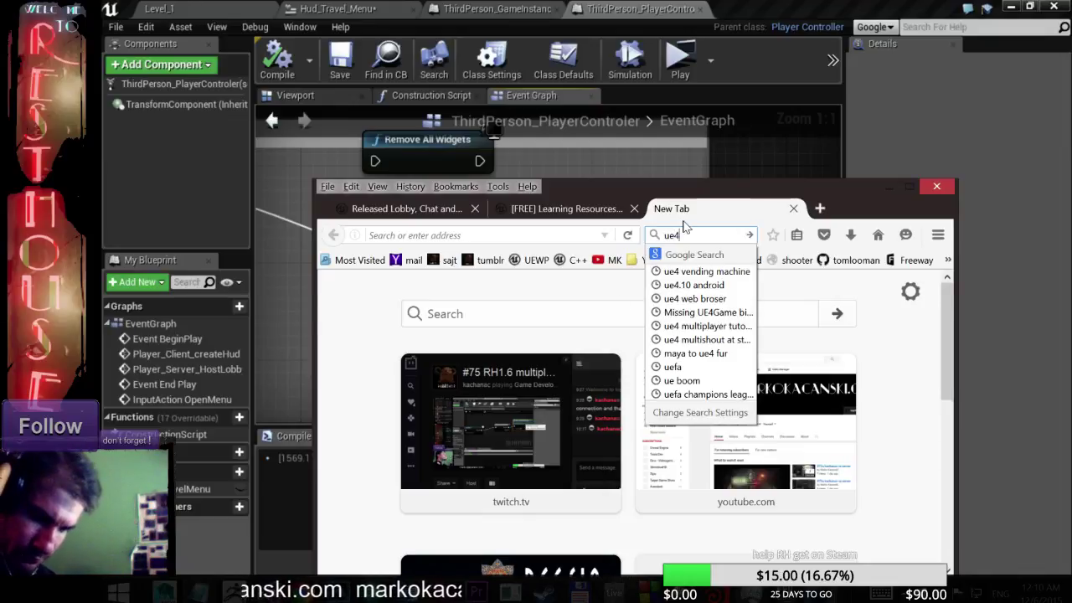
{"action": "type", "text": " multiplayer"}
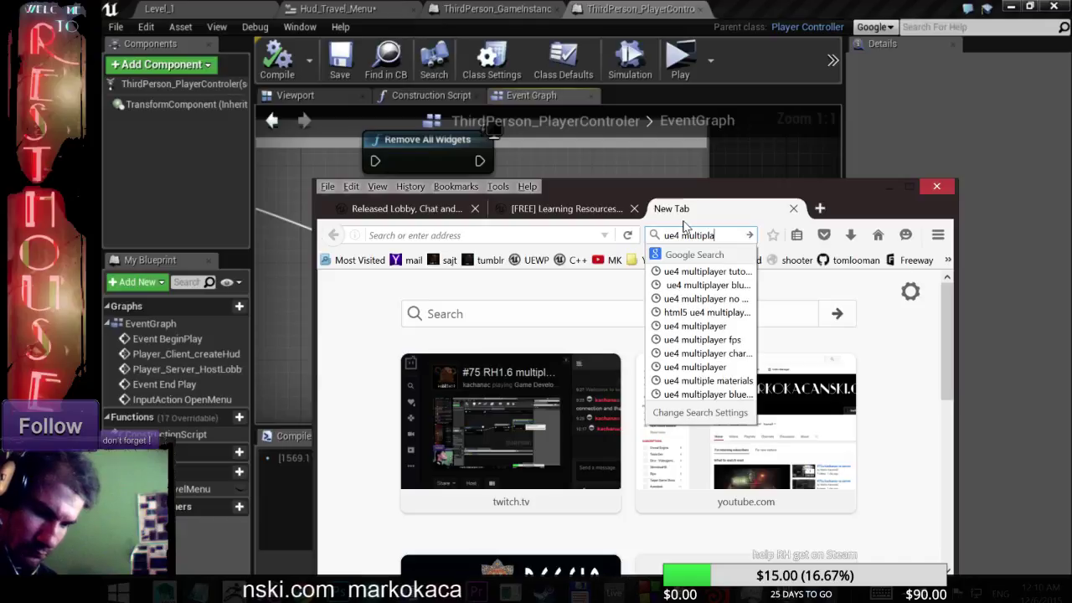
{"action": "key", "text": "Return"}
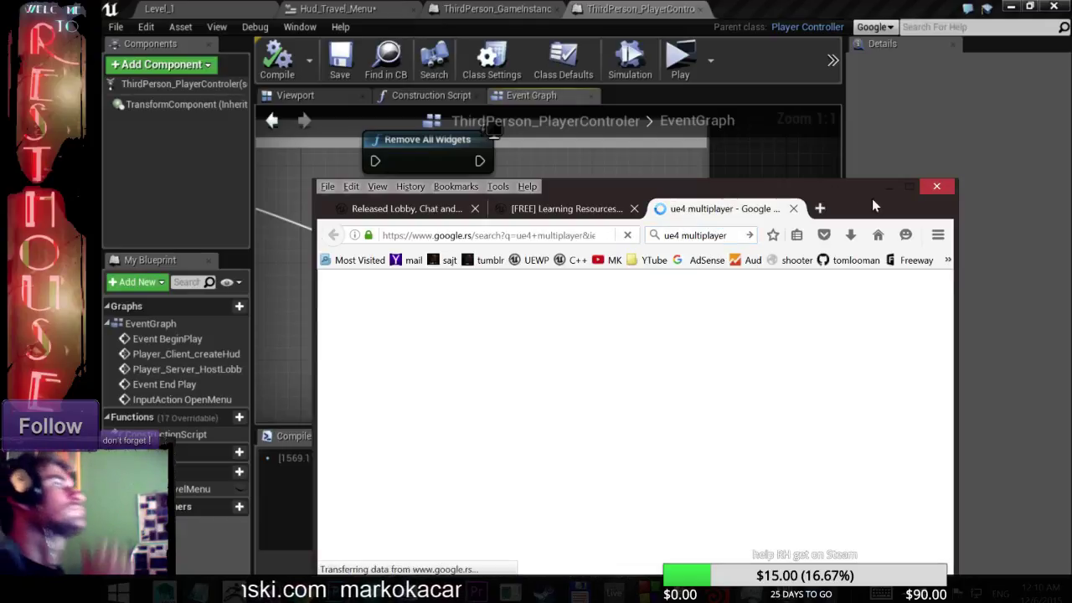
{"action": "left_click", "coordinate": [886, 186]}
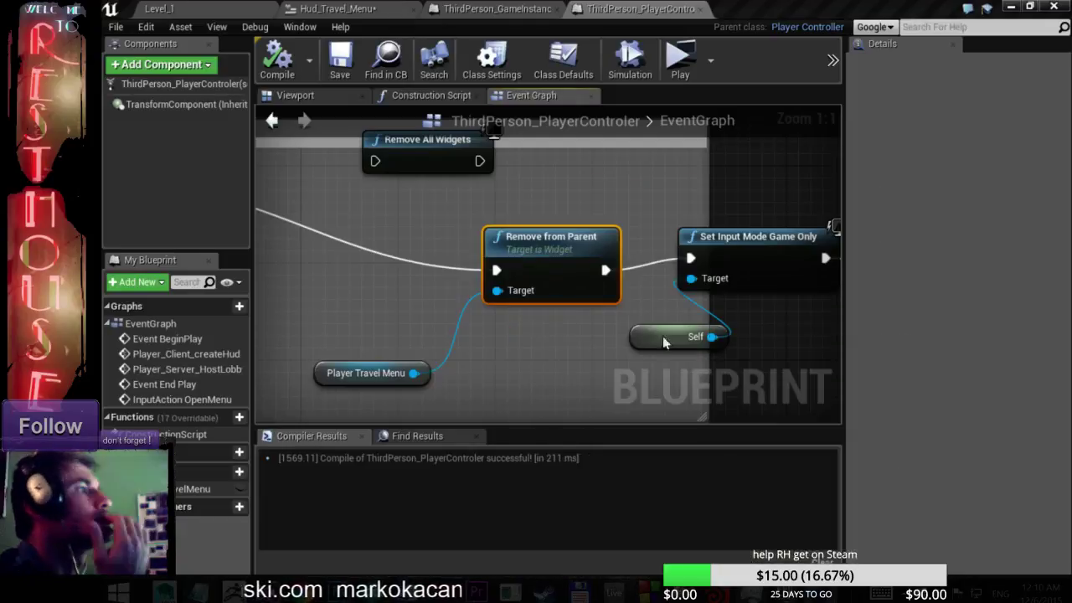
- Restore the 'ue4 multiplayer - Google Search' Firefox window from the taskbar over the EventGraph
{"action": "right_click", "coordinate": [561, 334]}
{"action": "left_click", "coordinate": [409, 214]}
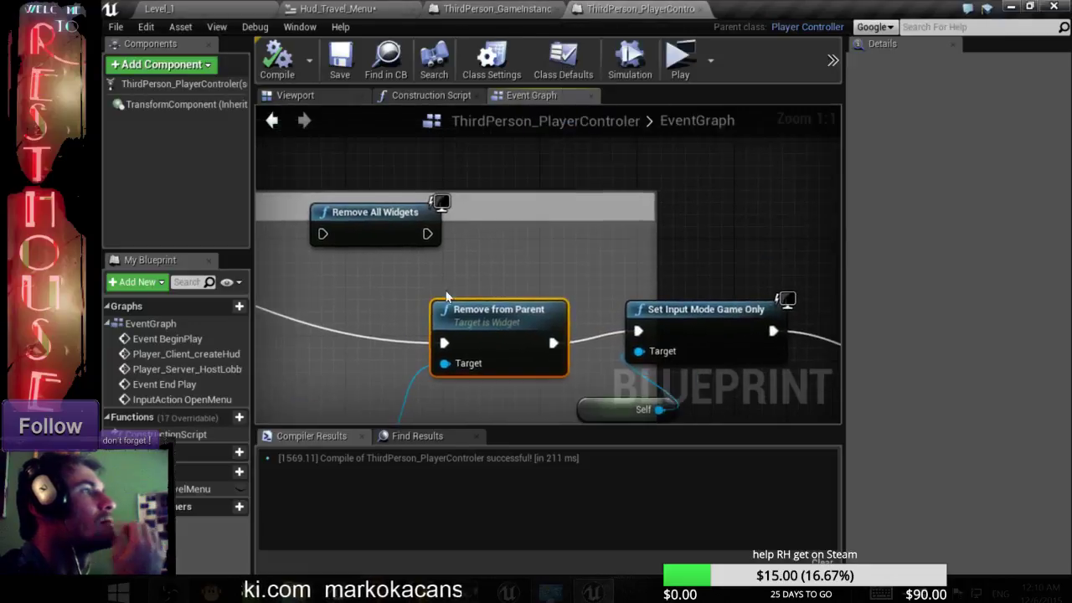
{"action": "scroll", "coordinate": [539, 253], "scroll_direction": "down", "scroll_amount": 9}
{"action": "scroll", "coordinate": [576, 341], "scroll_direction": "up", "scroll_amount": 1}
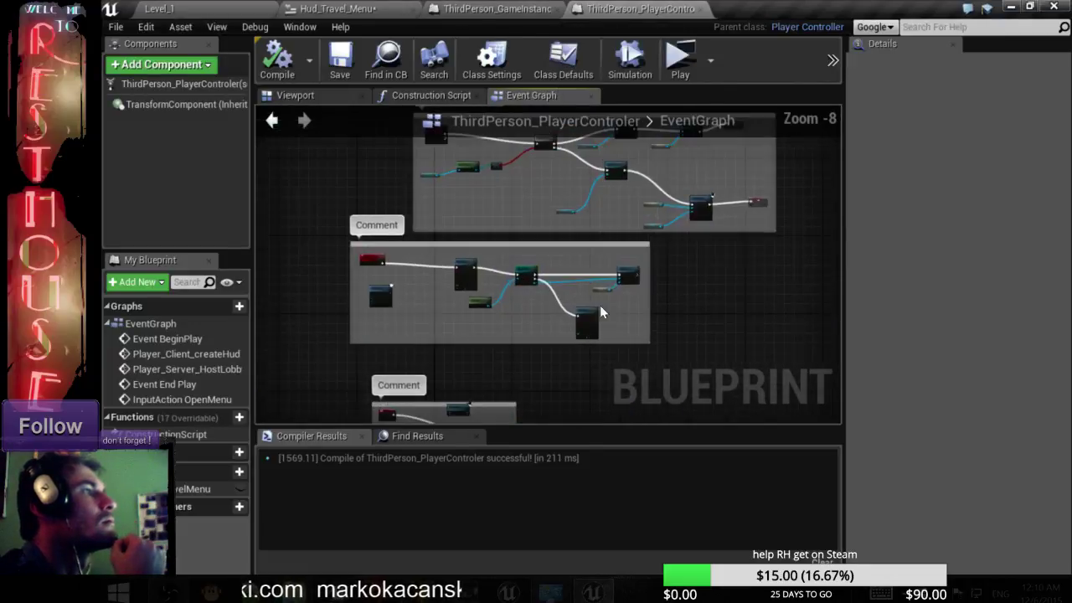
{"action": "scroll", "coordinate": [576, 342], "scroll_direction": "up", "scroll_amount": 4}
{"action": "scroll", "coordinate": [575, 342], "scroll_direction": "up", "scroll_amount": 4}
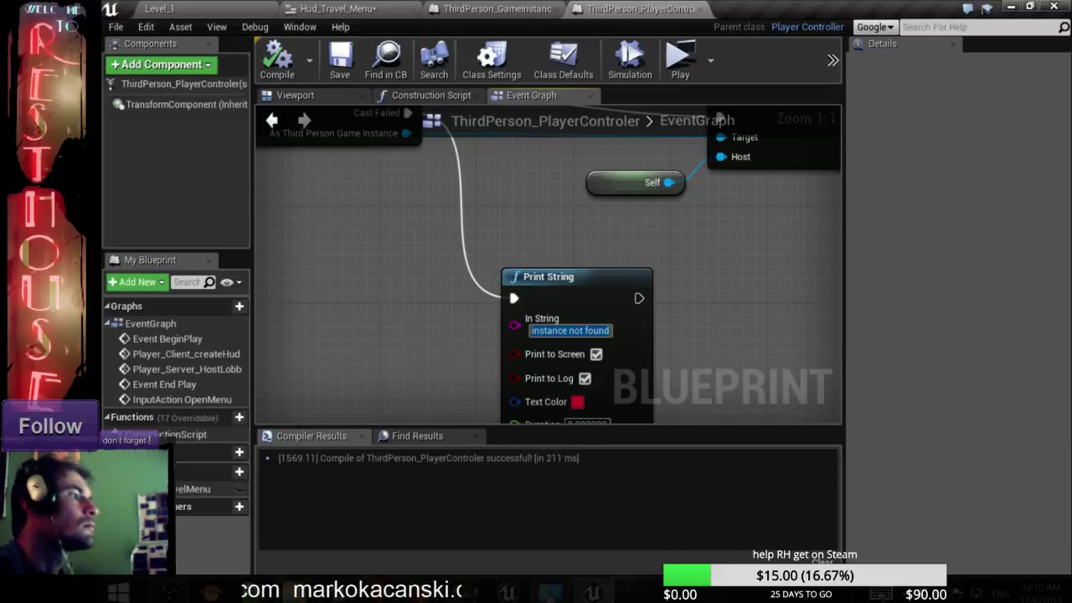
{"action": "left_click", "coordinate": [850, 591]}
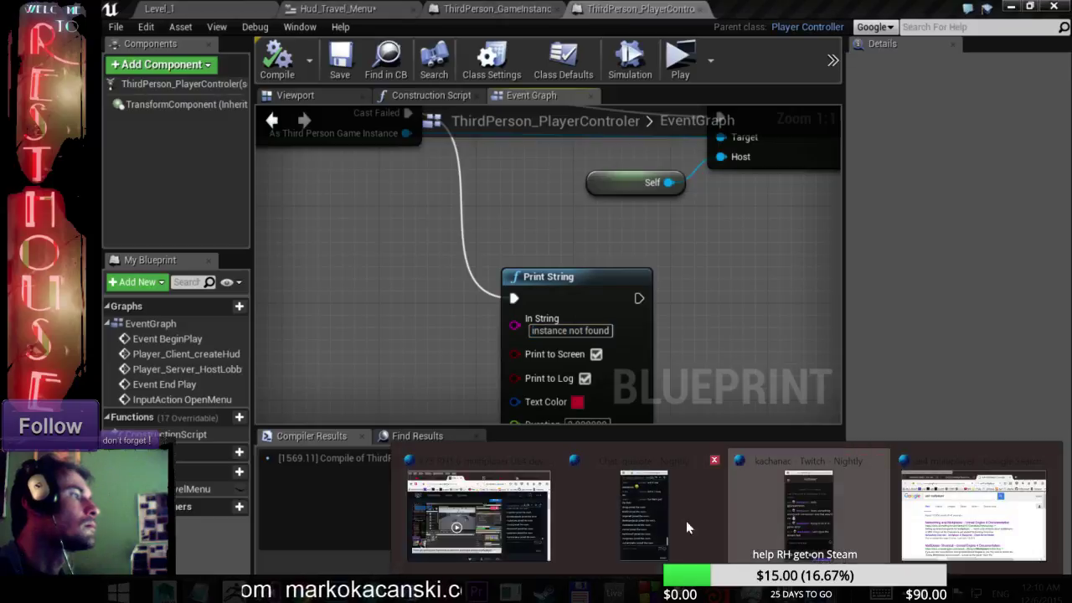
{"action": "left_click", "coordinate": [1000, 523]}
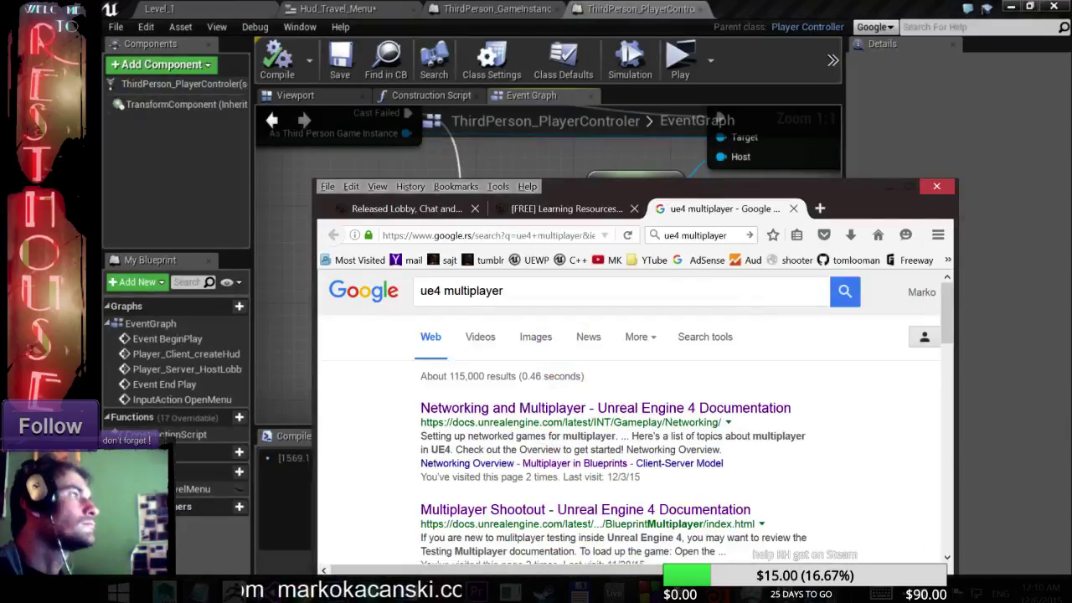
- Search 'ue4 multiplayer instance not found' and open the Transfer Aborted result in a new tab
{"action": "left_click", "coordinate": [725, 234]}
{"action": "type", "text": "instance not found"}
{"action": "key", "text": "Return"}
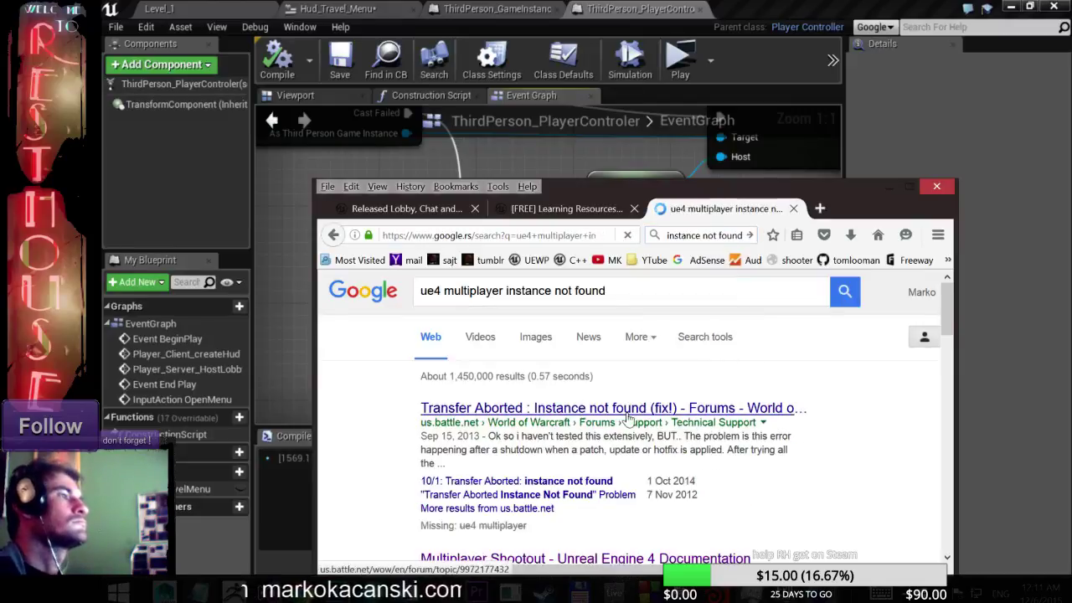
{"action": "right_click", "coordinate": [628, 414]}
{"action": "left_click", "coordinate": [630, 415]}
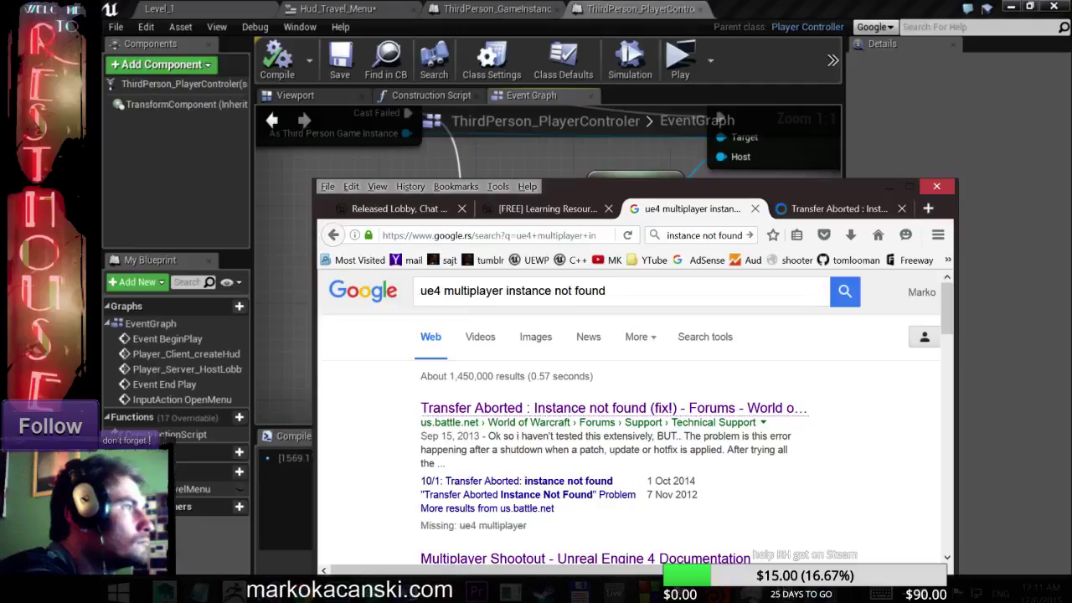
- Open the 'Creating a player instance' thread and Madebykrol's blog post, then view the Transfer Aborted tab
{"action": "scroll", "coordinate": [635, 419], "scroll_direction": "down", "scroll_amount": 4}
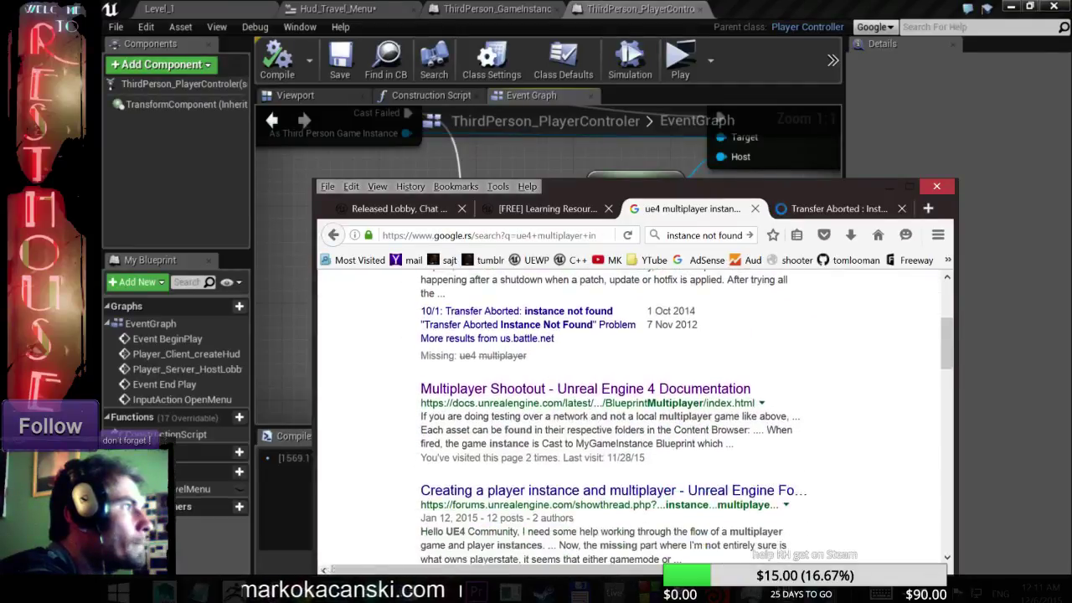
{"action": "scroll", "coordinate": [543, 411], "scroll_direction": "down", "scroll_amount": 2}
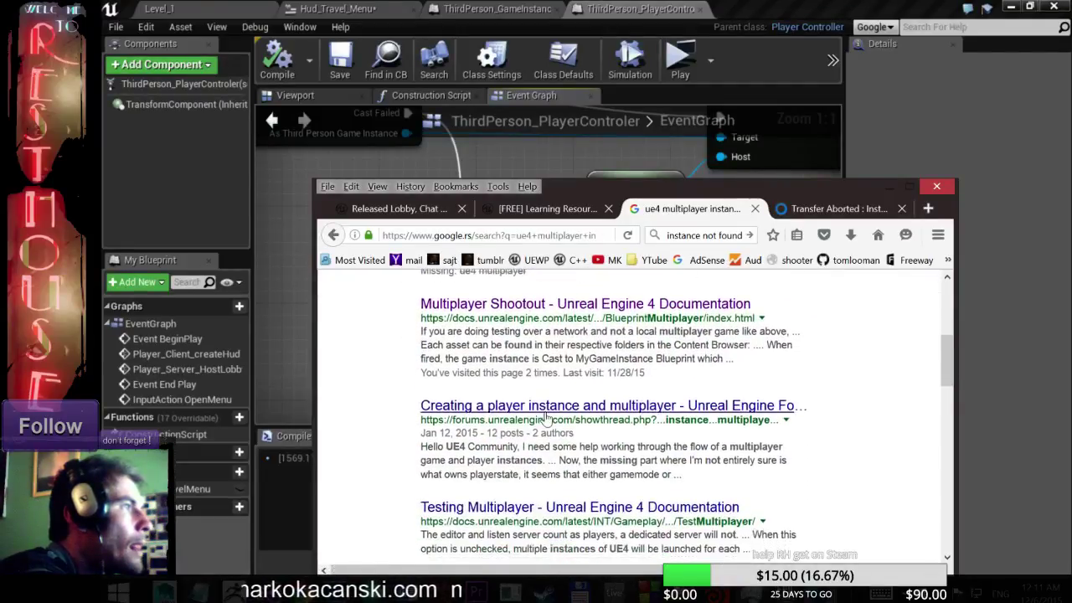
{"action": "right_click", "coordinate": [543, 411]}
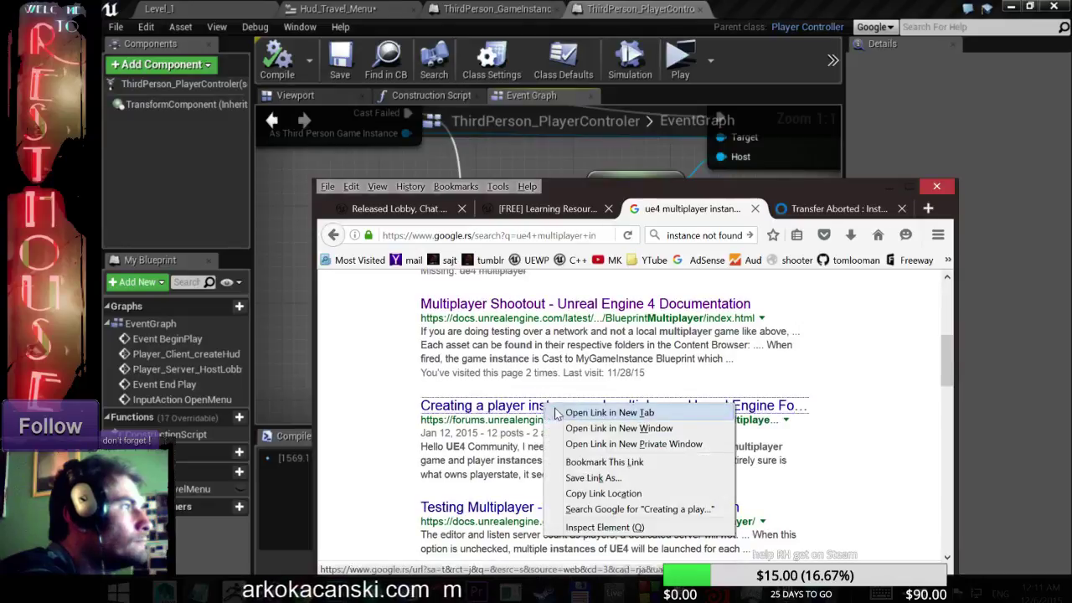
{"action": "left_click", "coordinate": [553, 416]}
{"action": "scroll", "coordinate": [556, 416], "scroll_direction": "down", "scroll_amount": 2}
{"action": "scroll", "coordinate": [556, 417], "scroll_direction": "down", "scroll_amount": 1}
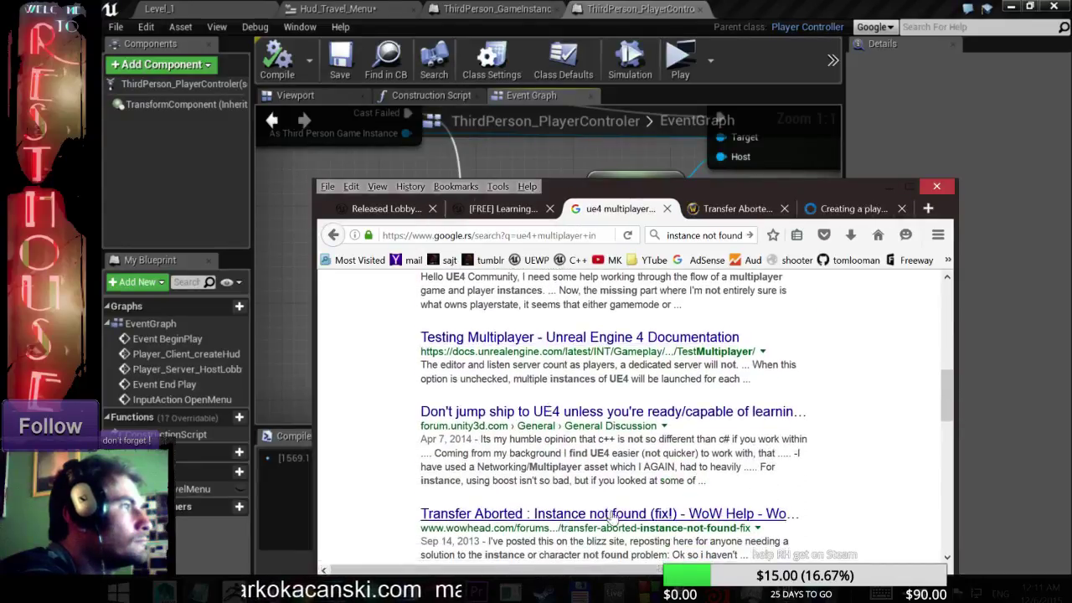
{"action": "scroll", "coordinate": [566, 402], "scroll_direction": "down", "scroll_amount": 3}
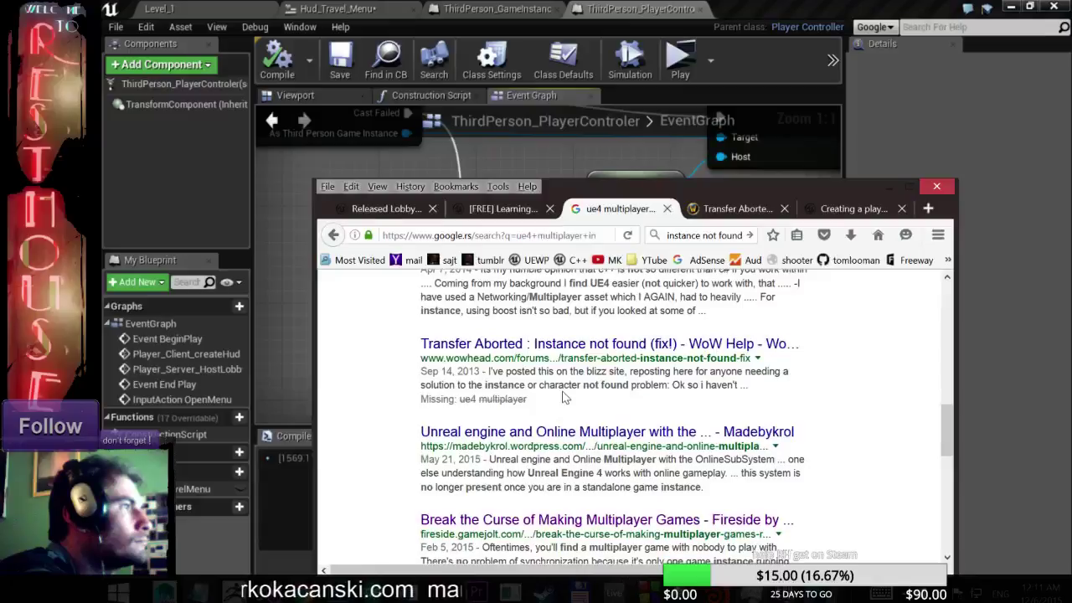
{"action": "scroll", "coordinate": [608, 402], "scroll_direction": "down", "scroll_amount": 2}
{"action": "left_click", "coordinate": [607, 346]}
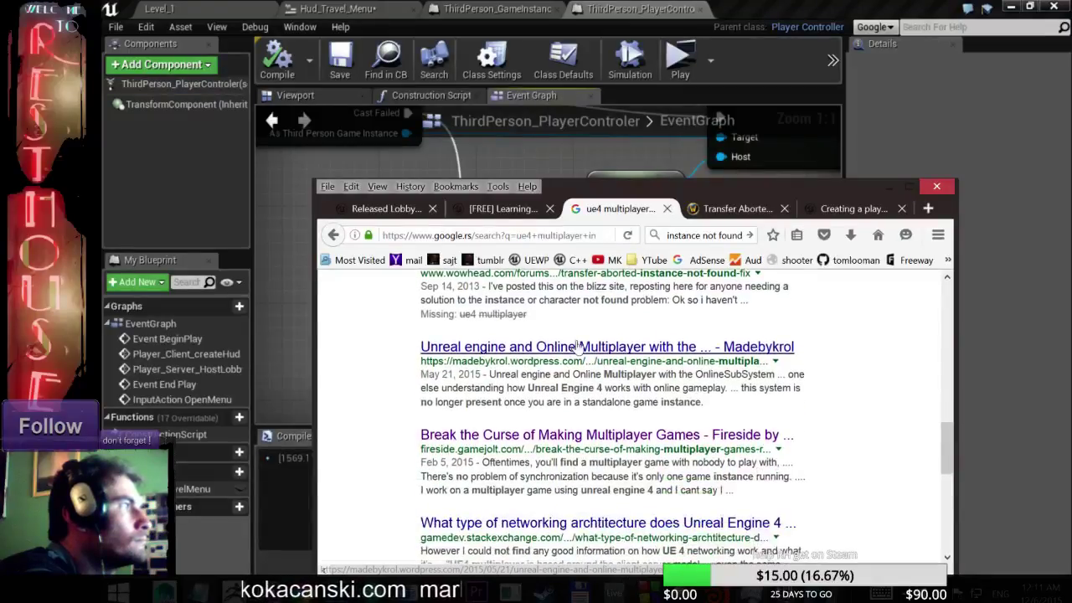
{"action": "left_click", "coordinate": [713, 208]}
{"action": "scroll", "coordinate": [682, 345], "scroll_direction": "down", "scroll_amount": 5}
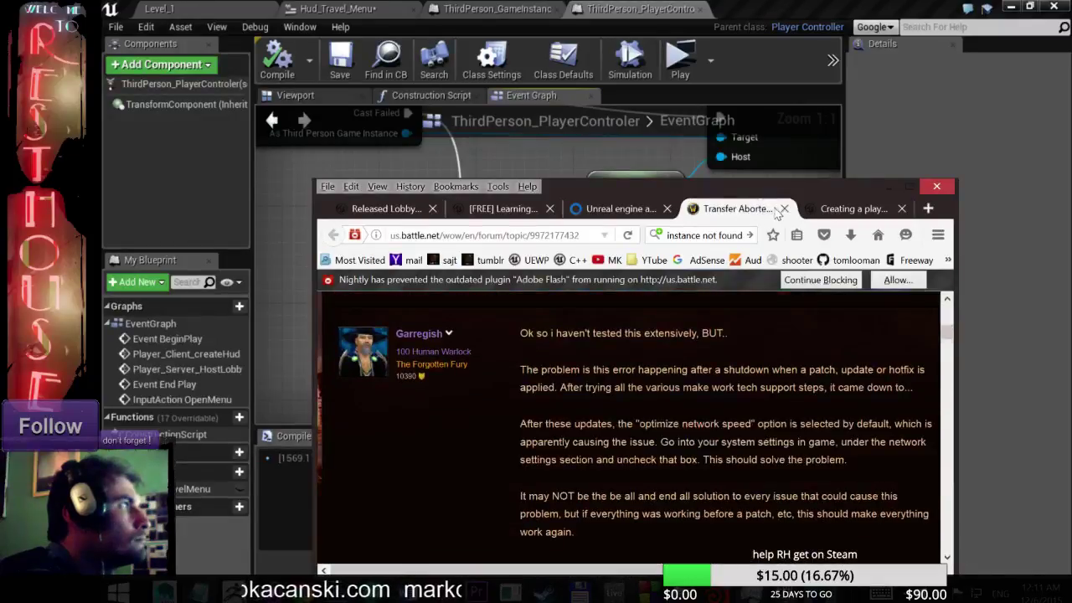
- Close the Transfer Aborted tab and search the player-instance thread for 'instance' while reading it
{"action": "left_click", "coordinate": [784, 208]}
{"action": "scroll", "coordinate": [646, 392], "scroll_direction": "down", "scroll_amount": 3}
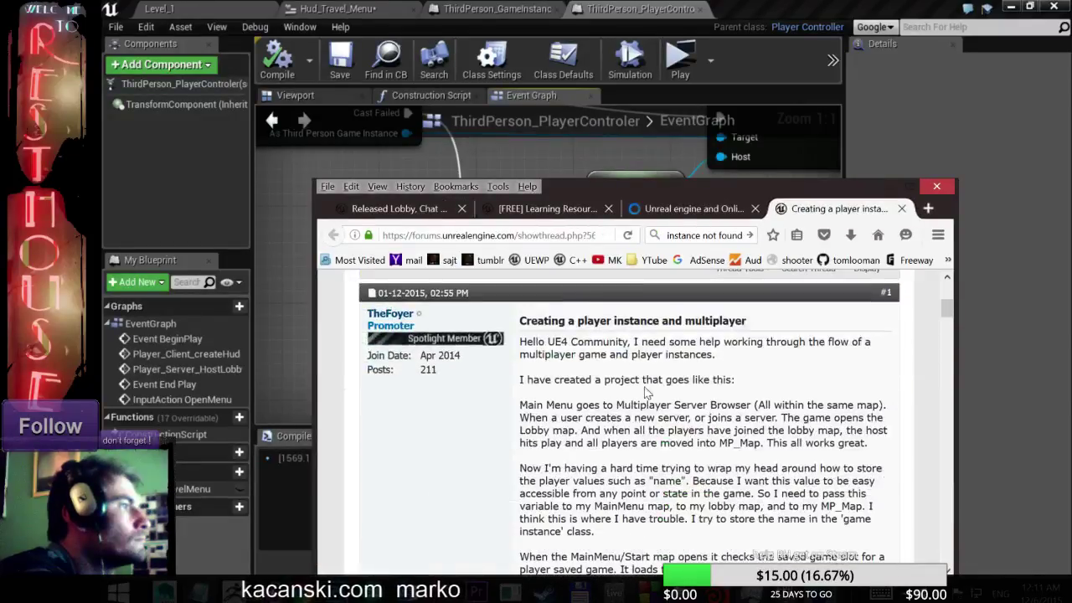
{"action": "scroll", "coordinate": [646, 377], "scroll_direction": "down", "scroll_amount": 5}
{"action": "scroll", "coordinate": [644, 378], "scroll_direction": "down", "scroll_amount": 5}
{"action": "scroll", "coordinate": [644, 377], "scroll_direction": "down", "scroll_amount": 5}
{"action": "scroll", "coordinate": [926, 391], "scroll_direction": "down", "scroll_amount": 5}
{"action": "mouse_move", "coordinate": [945, 402]}
{"action": "left_mouse_down"}
{"action": "mouse_move", "coordinate": [942, 529]}
{"action": "mouse_move", "coordinate": [941, 515]}
{"action": "left_mouse_up"}
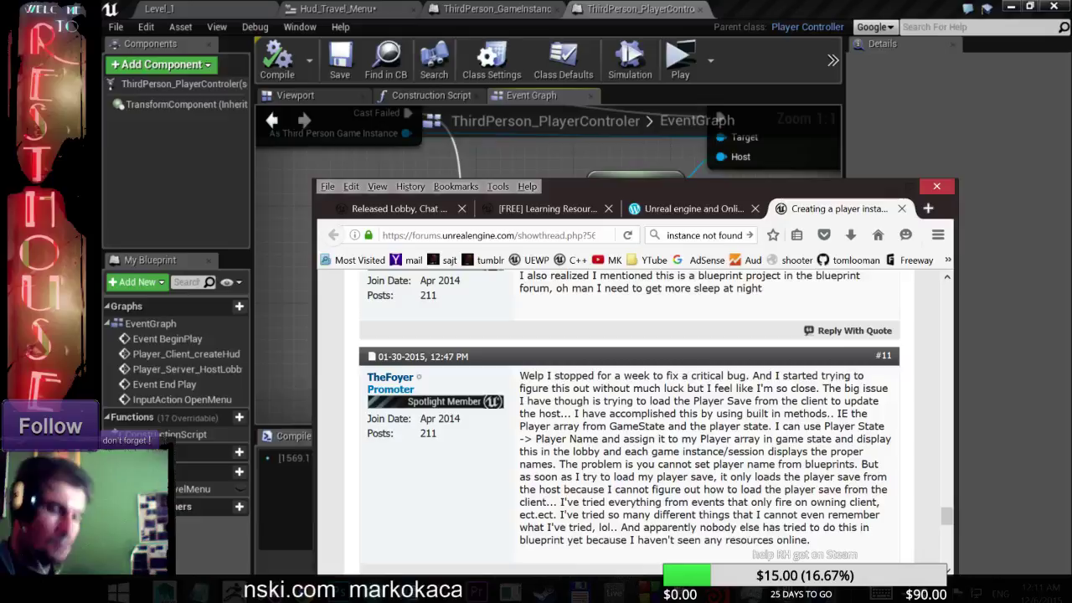
{"action": "key", "text": "ctrl+f"}
{"action": "key", "text": "BackSpace"}
{"action": "key", "text": "BackSpace"}
{"action": "key", "text": "BackSpace"}
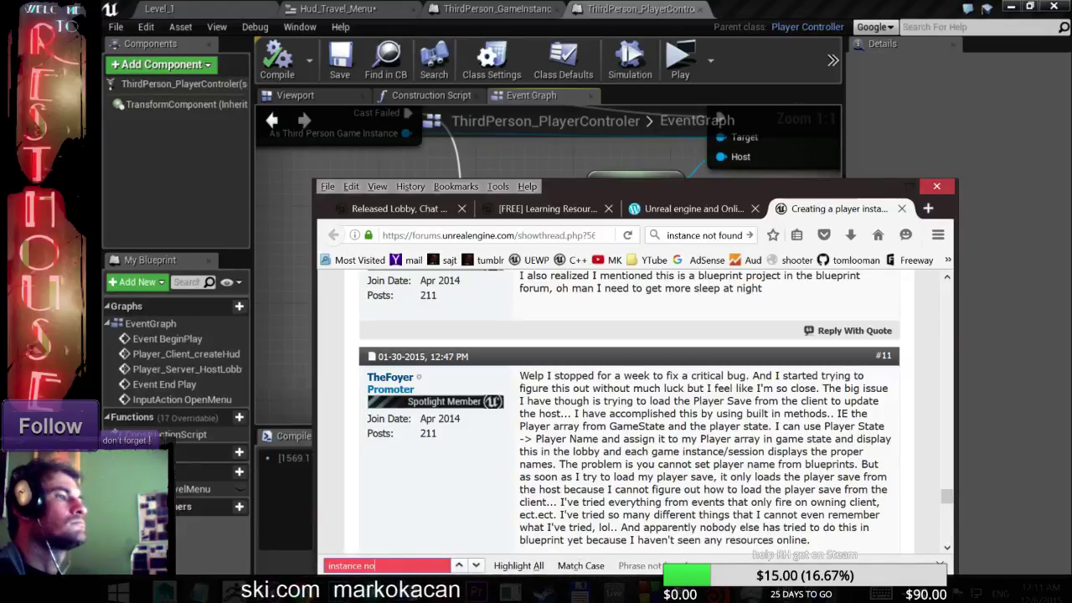
{"action": "scroll", "coordinate": [765, 425], "scroll_direction": "down", "scroll_amount": 3}
{"action": "scroll", "coordinate": [764, 425], "scroll_direction": "down", "scroll_amount": 2}
{"action": "scroll", "coordinate": [764, 424], "scroll_direction": "up", "scroll_amount": 2}
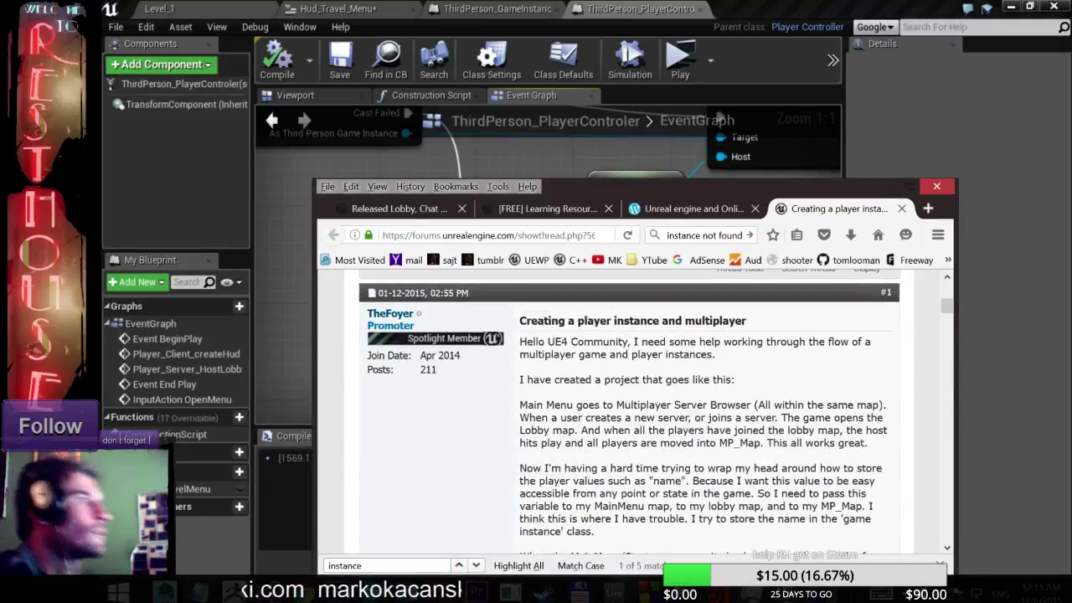
{"action": "left_click_drag", "start_coordinate": [527, 379], "coordinate": [672, 379]}
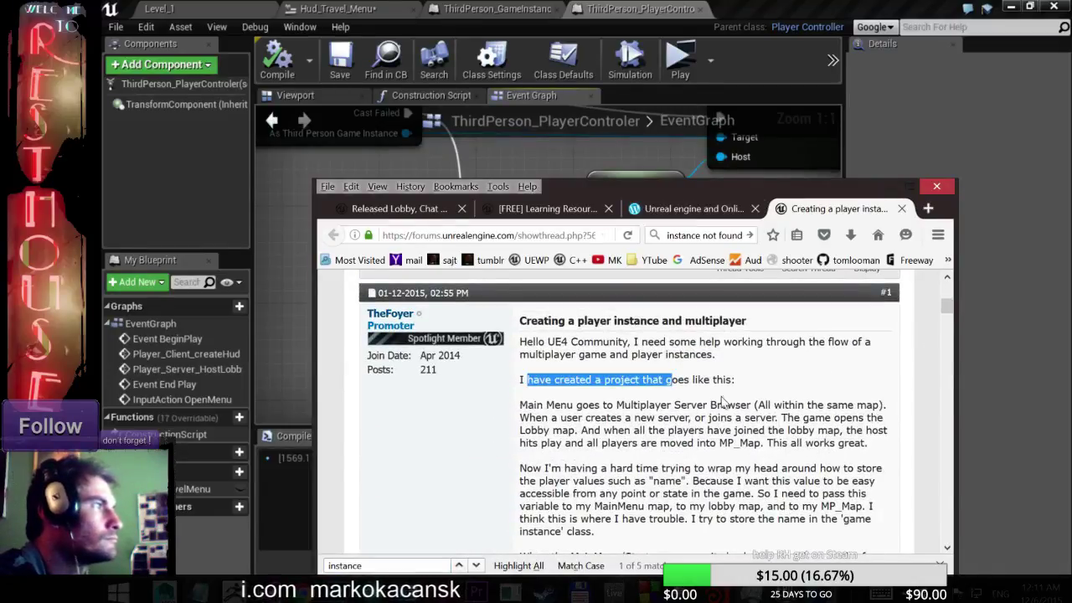
{"action": "left_click_drag", "start_coordinate": [520, 405], "coordinate": [650, 405]}
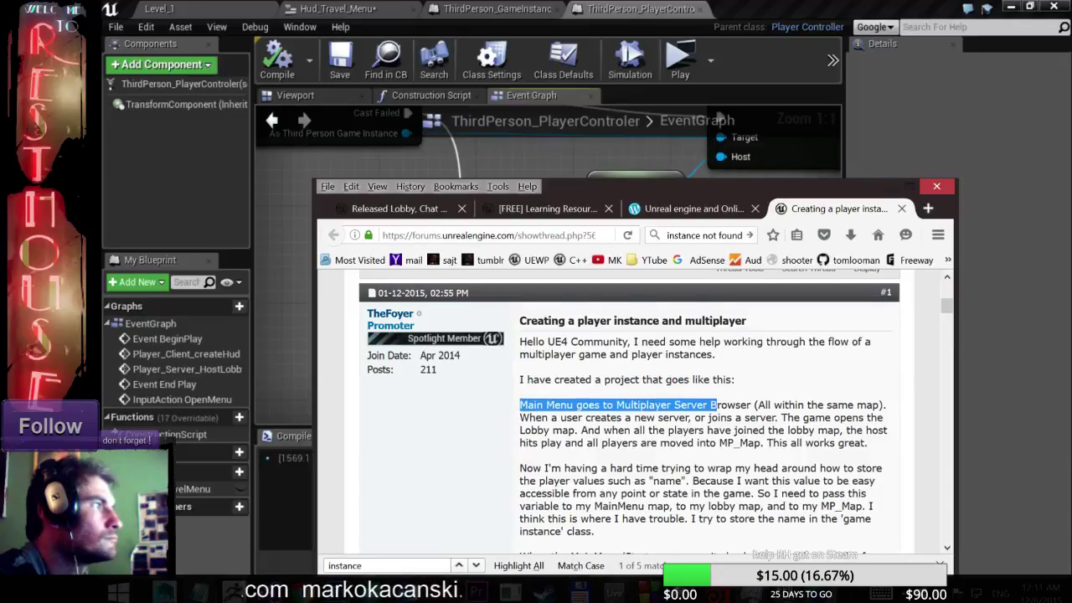
{"action": "scroll", "coordinate": [633, 411], "scroll_direction": "down", "scroll_amount": 3}
- Read Madebykrol's online multiplayer blog post down to the embedded Twitch video
{"action": "left_click", "coordinate": [693, 209]}
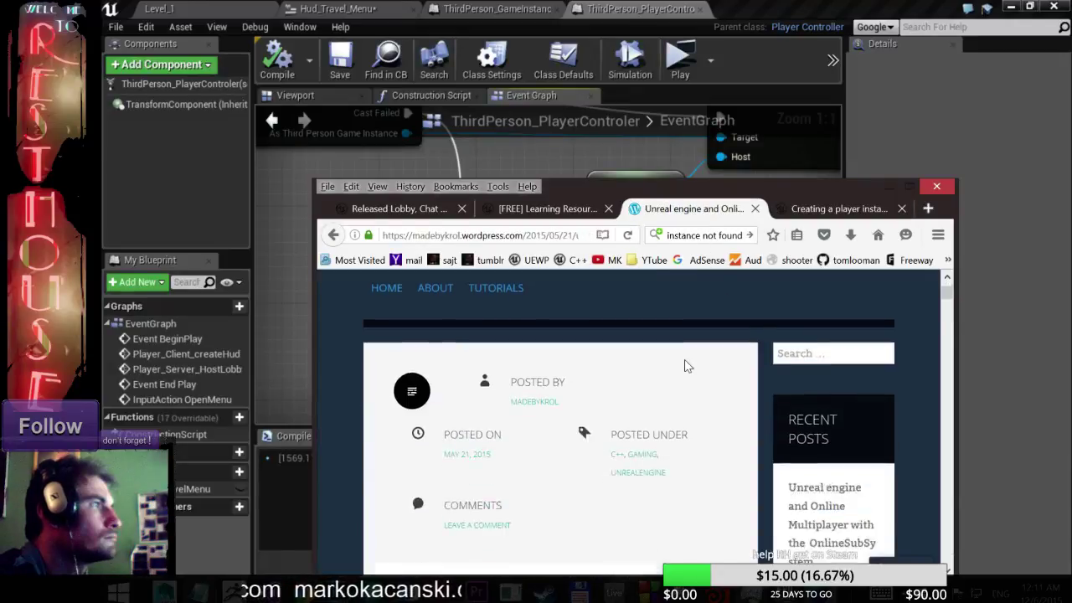
{"action": "scroll", "coordinate": [685, 366], "scroll_direction": "down", "scroll_amount": 4}
{"action": "scroll", "coordinate": [685, 366], "scroll_direction": "down", "scroll_amount": 3}
{"action": "scroll", "coordinate": [685, 366], "scroll_direction": "down", "scroll_amount": 3}
{"action": "mouse_move", "coordinate": [944, 329]}
{"action": "left_mouse_down"}
{"action": "mouse_move", "coordinate": [965, 428]}
{"action": "mouse_move", "coordinate": [953, 540]}
{"action": "left_mouse_up"}
{"action": "scroll", "coordinate": [554, 413], "scroll_direction": "up", "scroll_amount": 1}
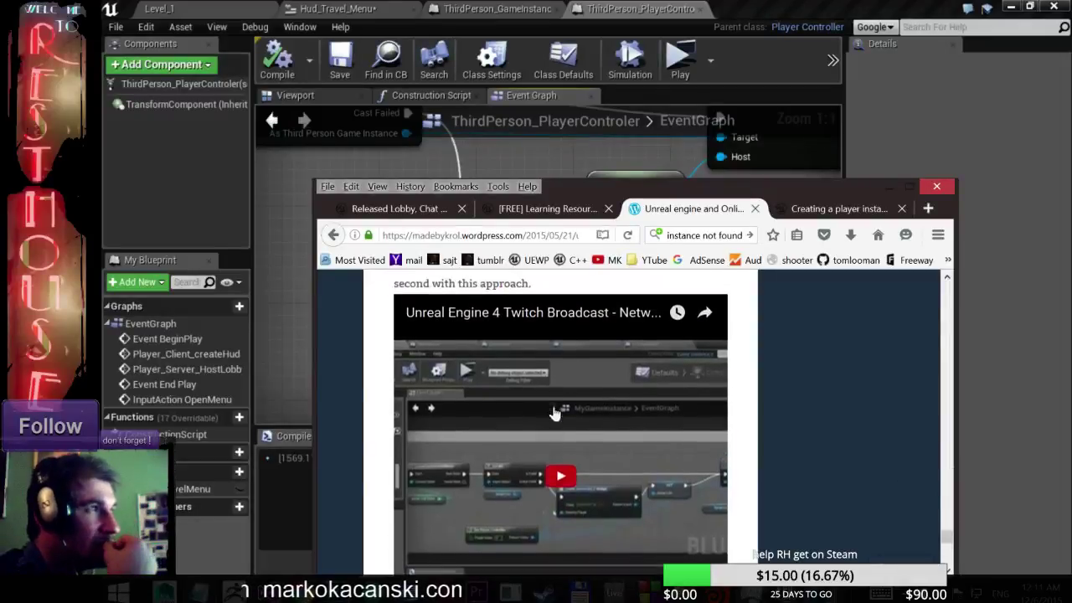
{"action": "scroll", "coordinate": [554, 413], "scroll_direction": "up", "scroll_amount": 1}
- Play the Twitch Broadcast video, jump through 22:10, 41:27, 49:03 and 53:59, and pause at 58:54
{"action": "scroll", "coordinate": [544, 365], "scroll_direction": "down", "scroll_amount": 3}
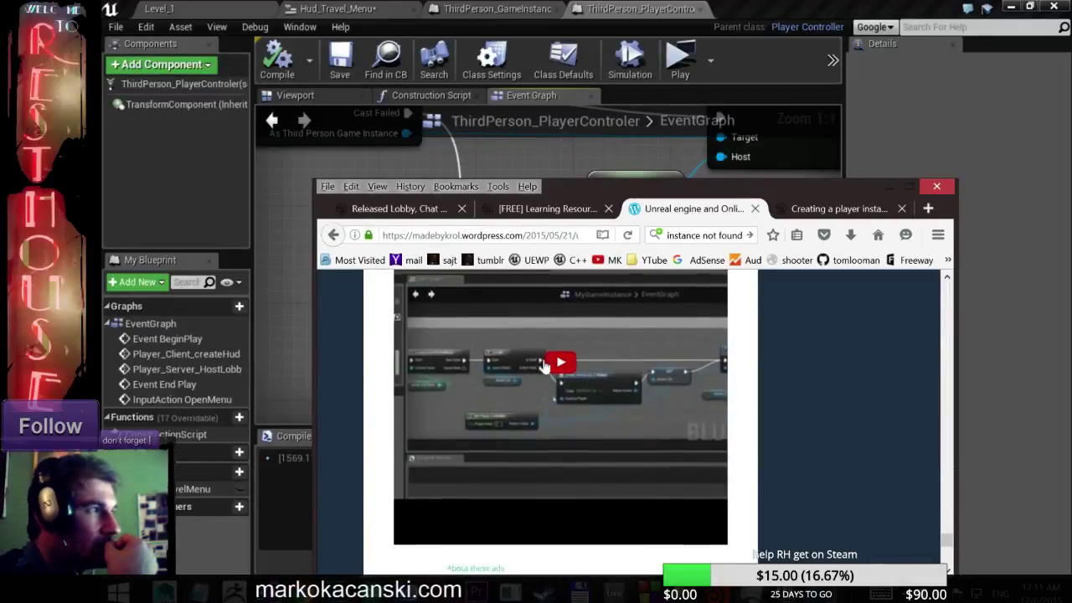
{"action": "left_click", "coordinate": [547, 427]}
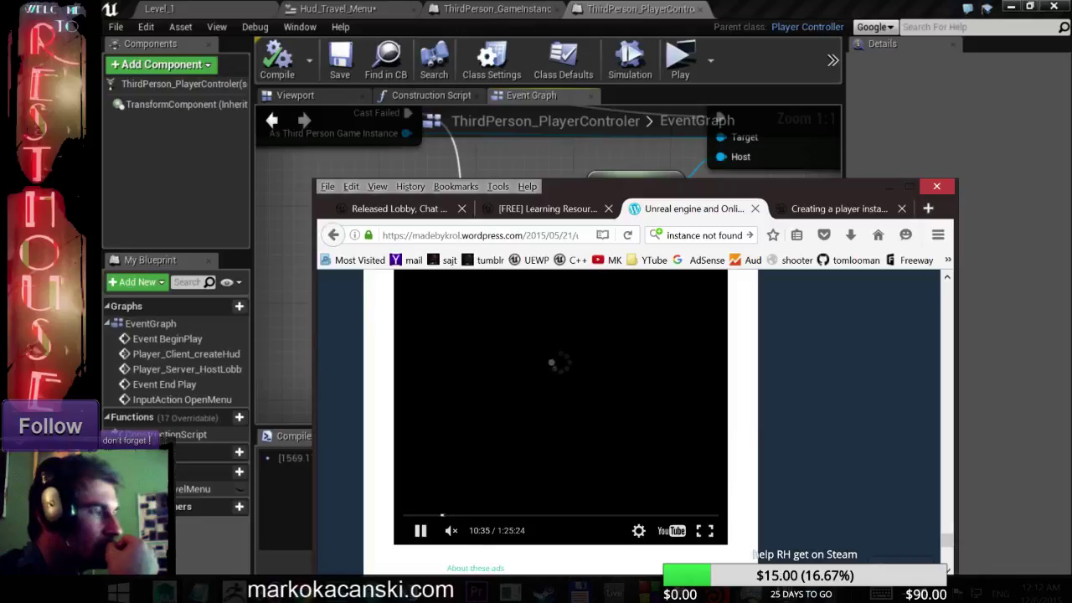
{"action": "left_click", "coordinate": [485, 516]}
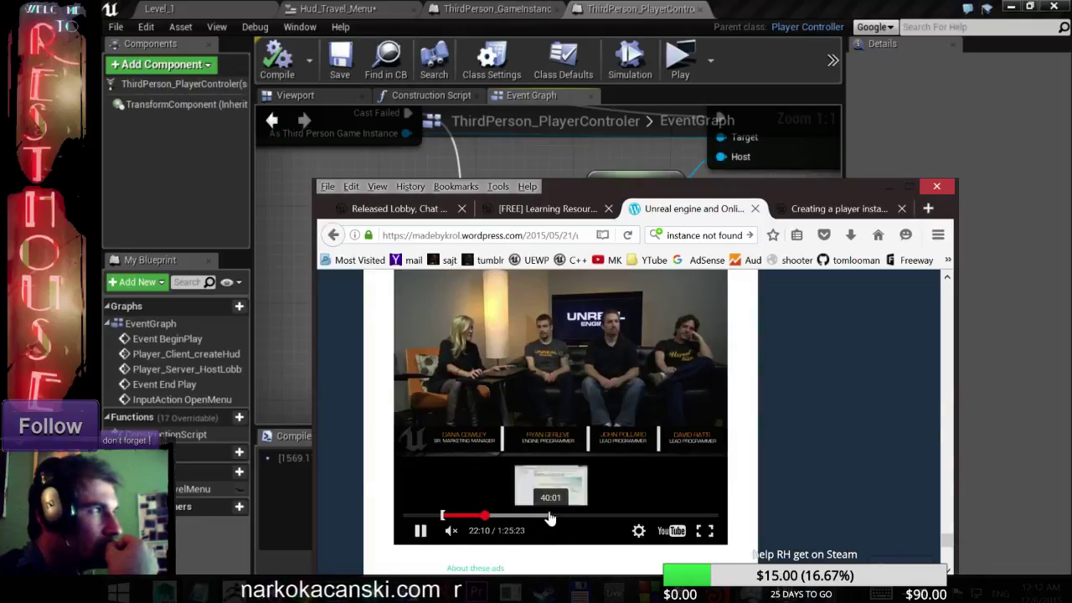
{"action": "left_click", "coordinate": [553, 515]}
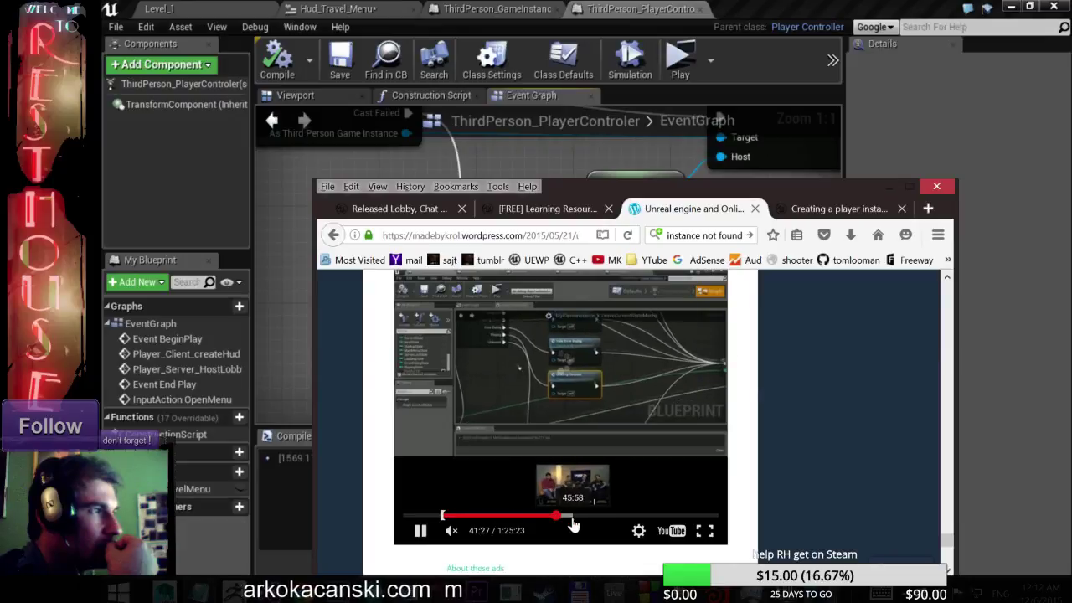
{"action": "left_click", "coordinate": [573, 519]}
{"action": "left_click", "coordinate": [584, 520]}
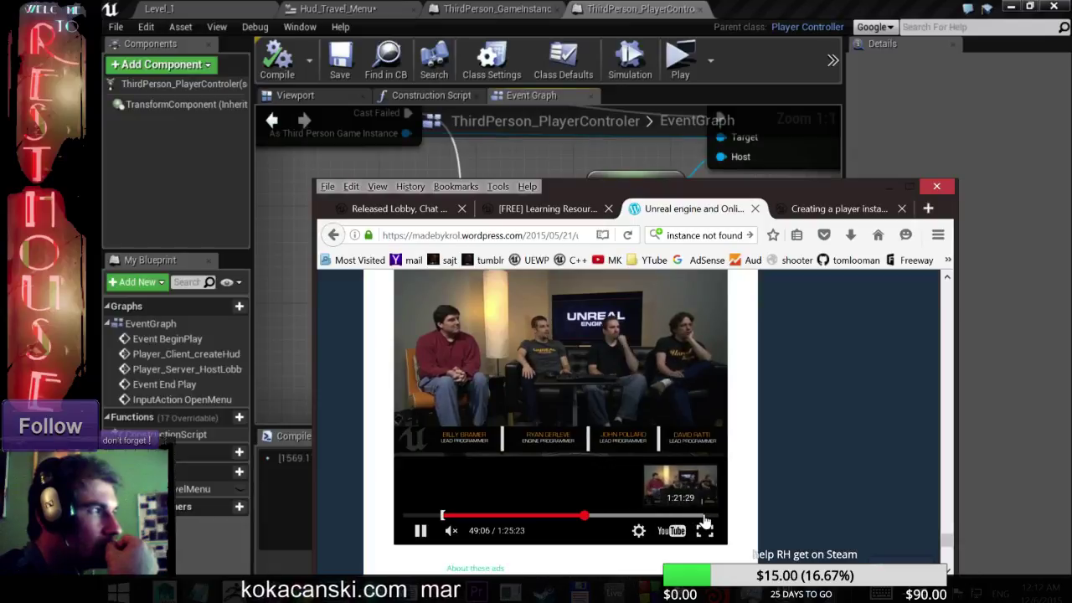
{"action": "left_click", "coordinate": [549, 516]}
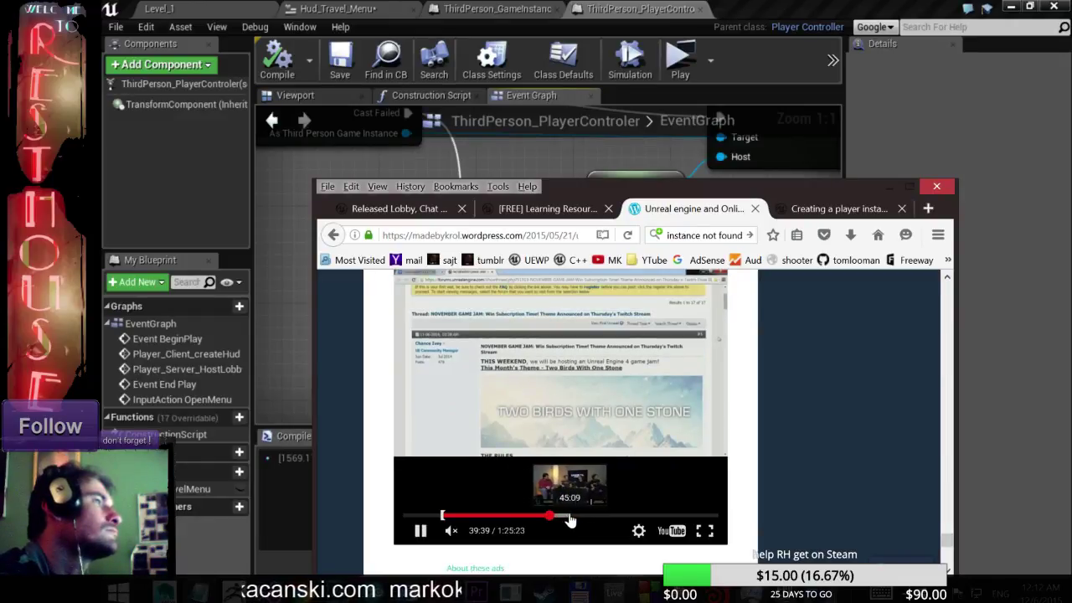
{"action": "left_click", "coordinate": [573, 517]}
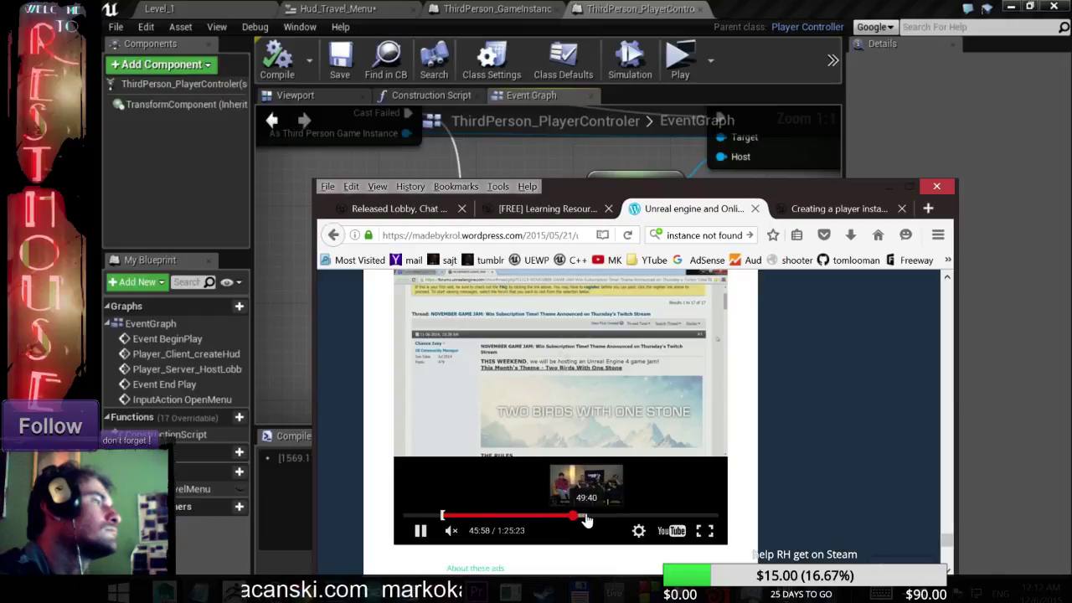
{"action": "left_click", "coordinate": [586, 516]}
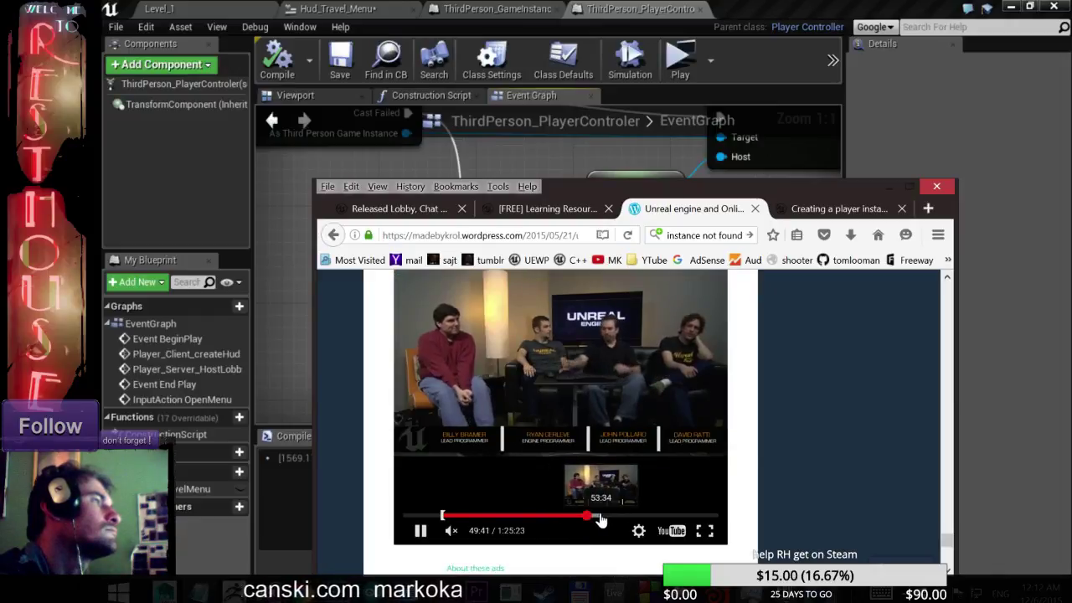
{"action": "left_click", "coordinate": [604, 517]}
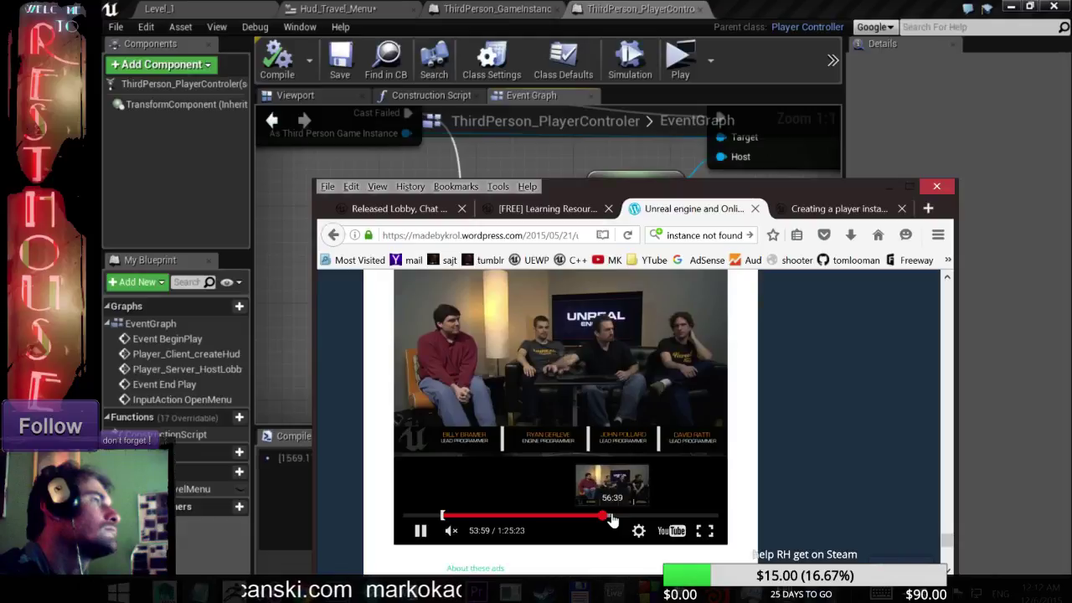
{"action": "left_click", "coordinate": [619, 518]}
{"action": "left_click", "coordinate": [425, 535]}
- Read the blog's Part 4 TL;DR section on the CreateSession, FindSession, JoinSession and DestroySession nodes
{"action": "scroll", "coordinate": [881, 382], "scroll_direction": "down", "scroll_amount": 1}
{"action": "scroll", "coordinate": [867, 389], "scroll_direction": "down", "scroll_amount": 3}
{"action": "scroll", "coordinate": [834, 424], "scroll_direction": "up", "scroll_amount": 3}
{"action": "scroll", "coordinate": [829, 429], "scroll_direction": "up", "scroll_amount": 3}
{"action": "scroll", "coordinate": [829, 429], "scroll_direction": "up", "scroll_amount": 3}
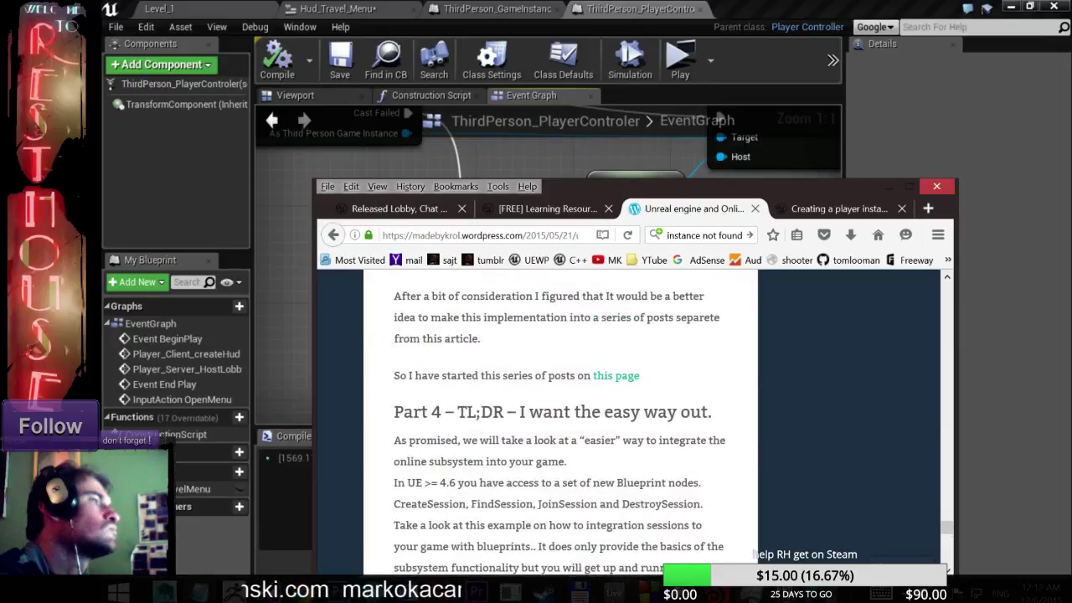
{"action": "left_click_drag", "start_coordinate": [529, 412], "coordinate": [675, 412]}
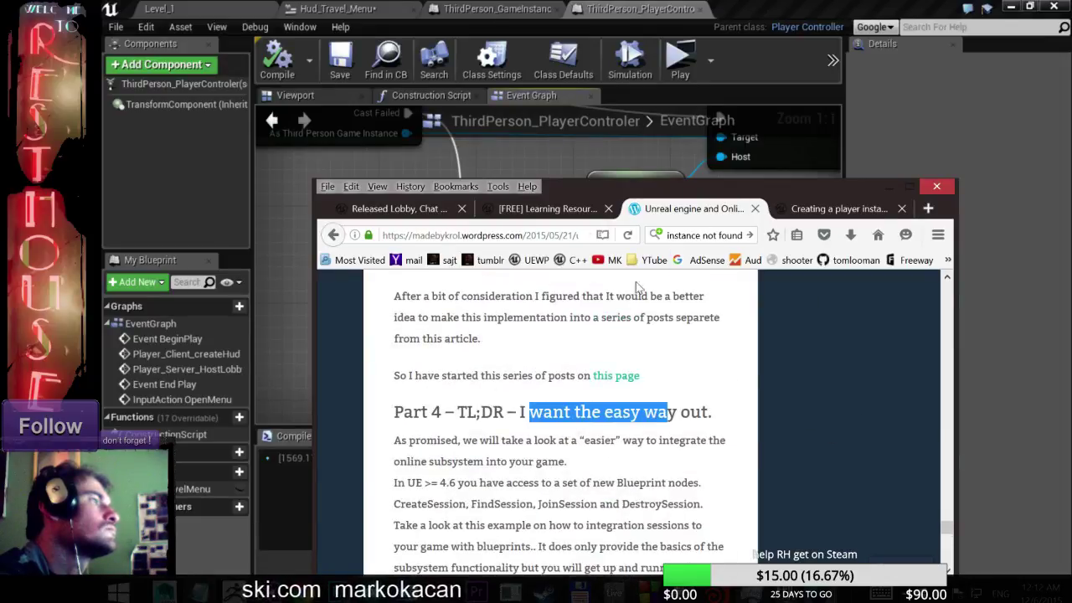
- Search Google for 'ue 4 multiplayer blueprint'
{"action": "left_click", "coordinate": [570, 208]}
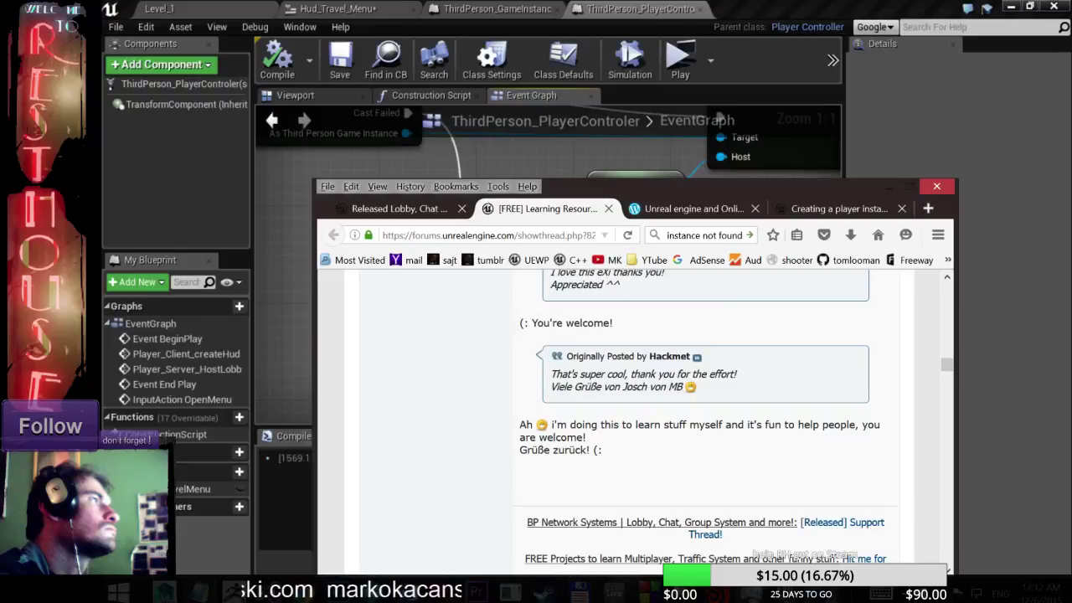
{"action": "left_click", "coordinate": [704, 235]}
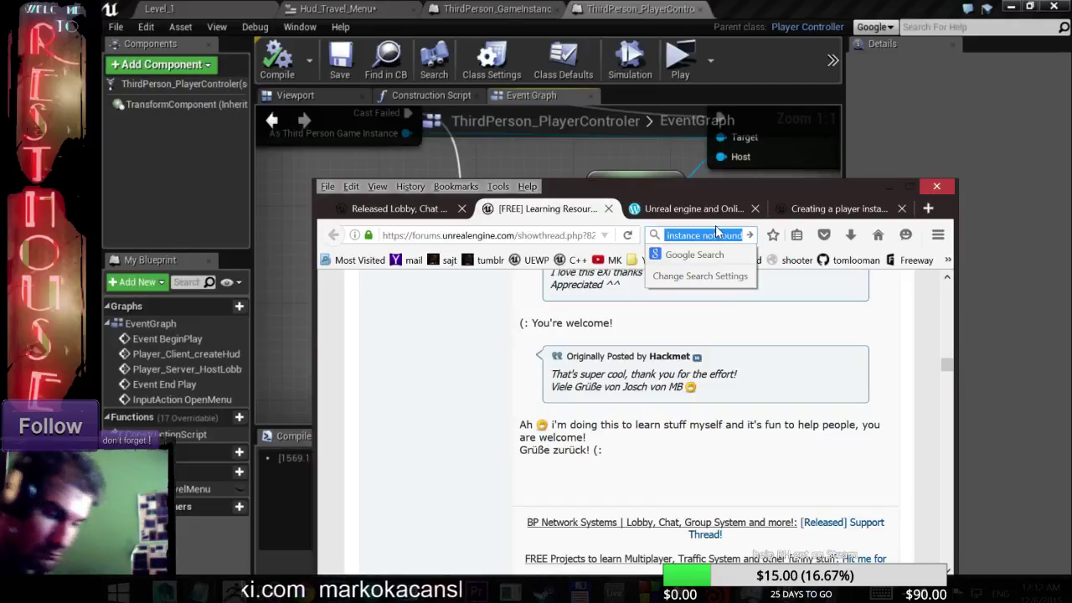
{"action": "type", "text": "ue 4 multiplayer "}
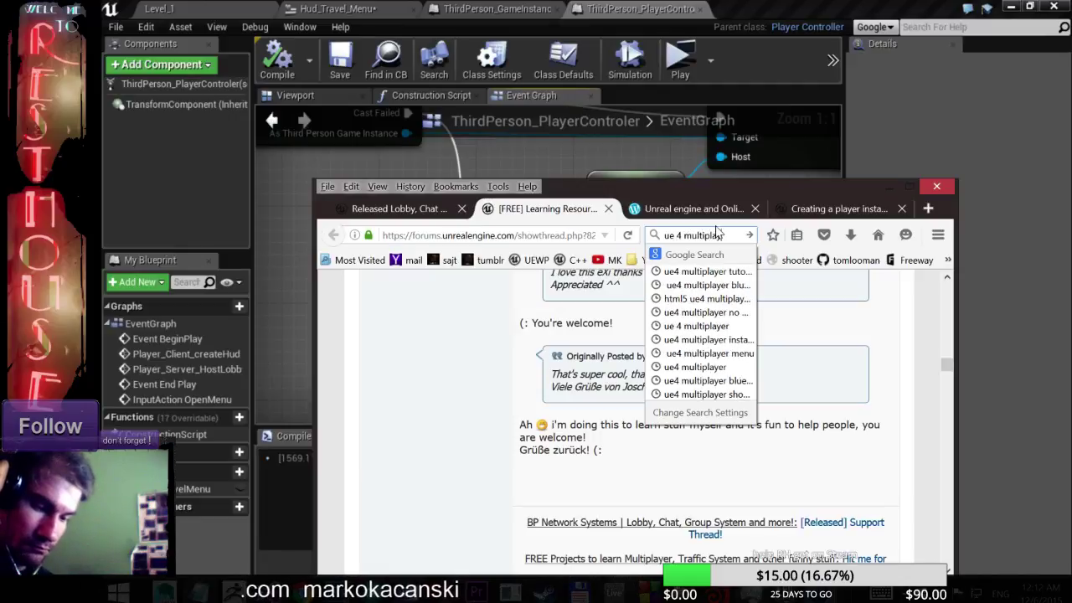
{"action": "type", "text": "blueprint"}
{"action": "key", "text": "Return"}
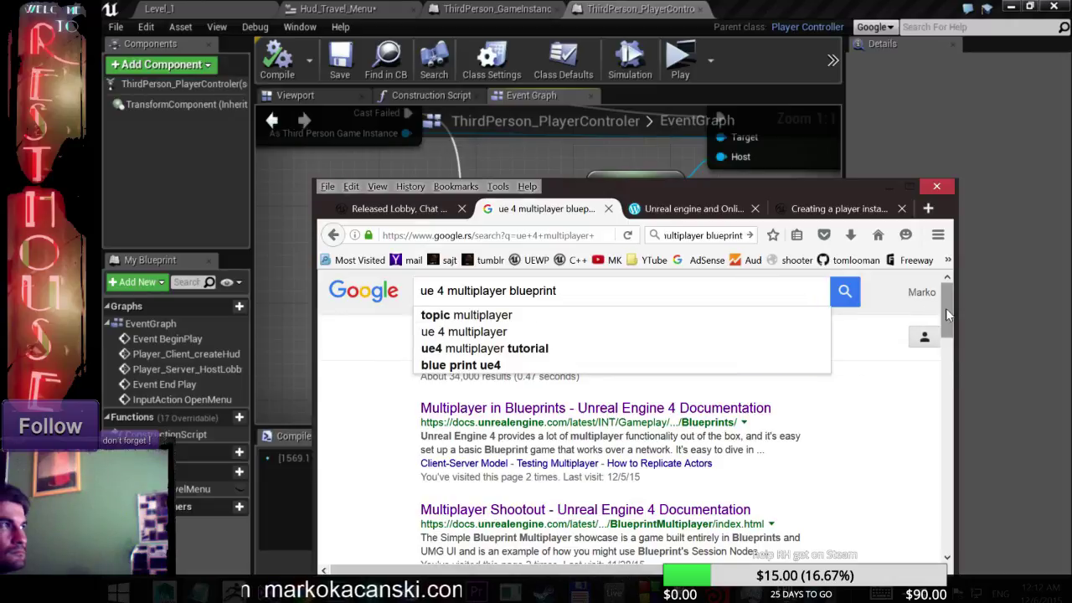
- Switch to 'ue4 multiplayer tutorial' results and open the AnswerHub tutorial question in a new tab
{"action": "left_click", "coordinate": [510, 355]}
{"action": "scroll", "coordinate": [519, 400], "scroll_direction": "down", "scroll_amount": 2}
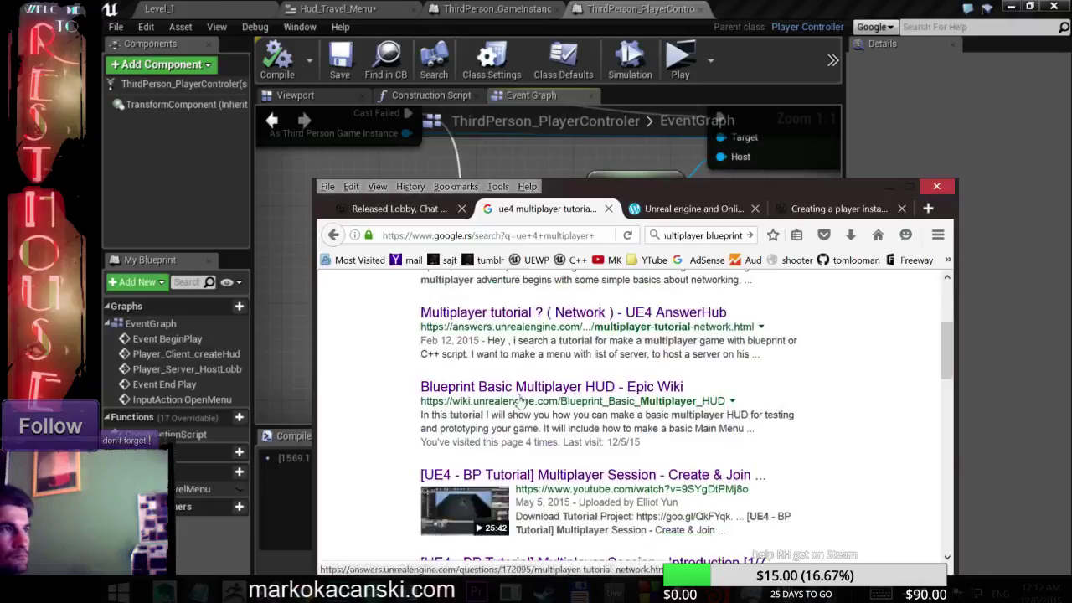
{"action": "right_click", "coordinate": [547, 394]}
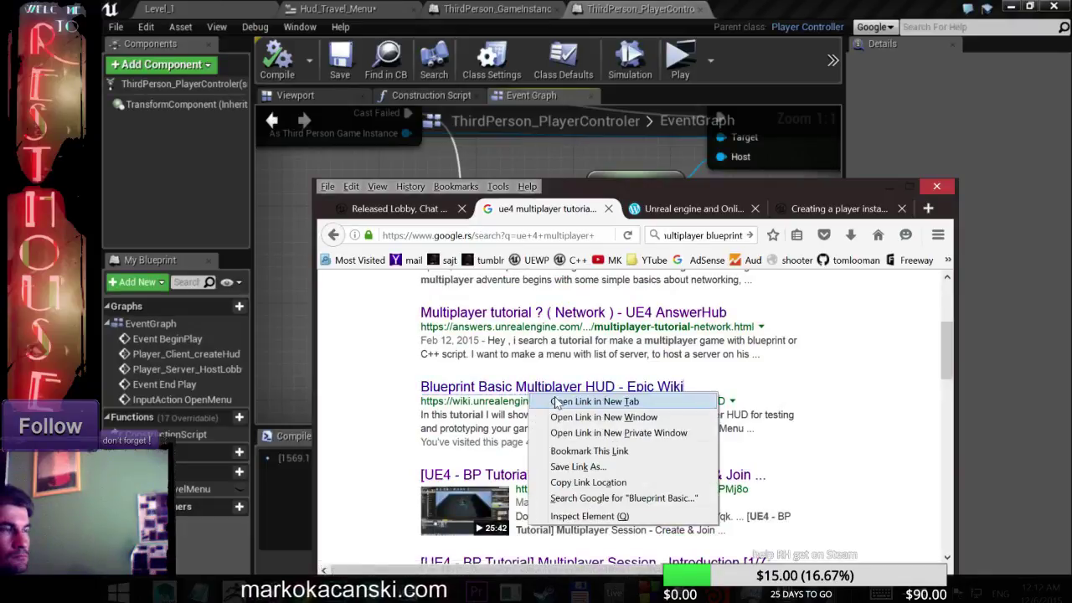
{"action": "right_click", "coordinate": [584, 314]}
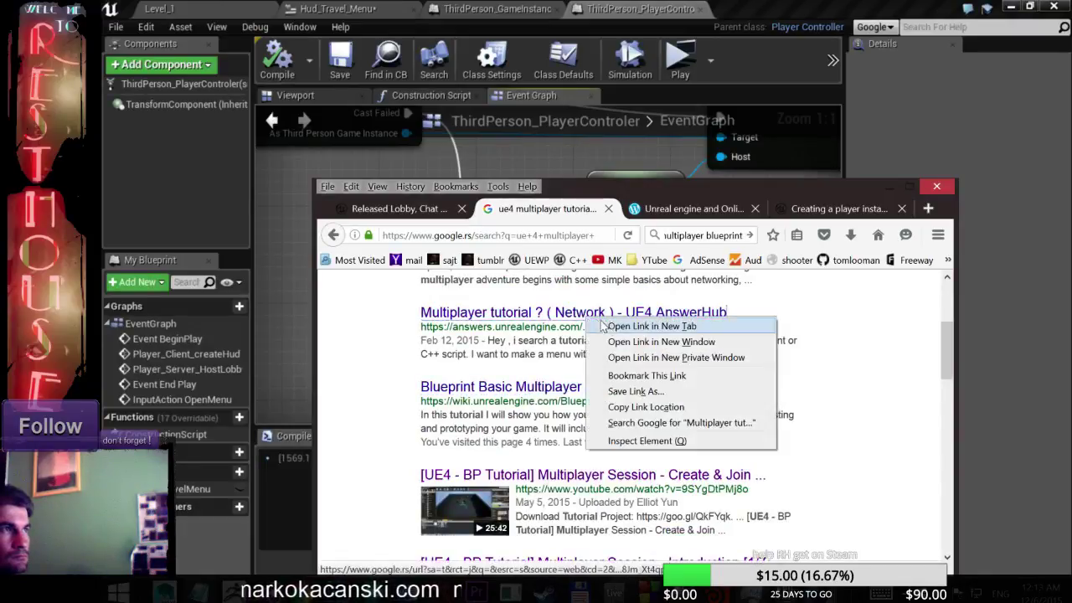
{"action": "left_click", "coordinate": [603, 321]}
- Open the Melee Local Multiplayer video result in a background tab
{"action": "scroll", "coordinate": [636, 410], "scroll_direction": "down", "scroll_amount": 2}
{"action": "scroll", "coordinate": [636, 410], "scroll_direction": "down", "scroll_amount": 2}
{"action": "scroll", "coordinate": [636, 411], "scroll_direction": "down", "scroll_amount": 2}
{"action": "scroll", "coordinate": [637, 410], "scroll_direction": "down", "scroll_amount": 1}
{"action": "scroll", "coordinate": [637, 411], "scroll_direction": "down", "scroll_amount": 2}
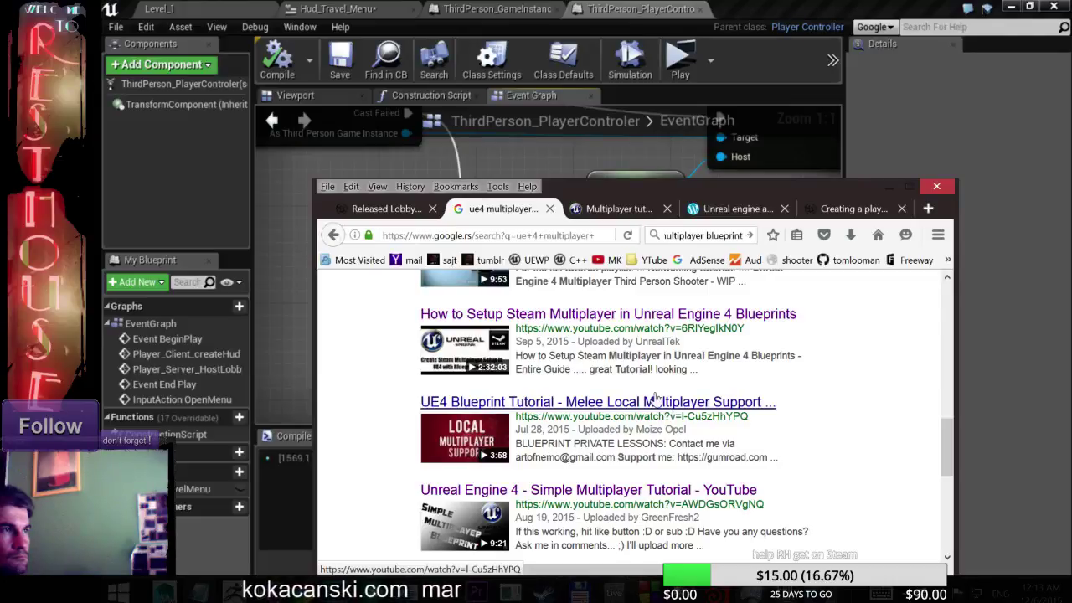
{"action": "right_click", "coordinate": [677, 404]}
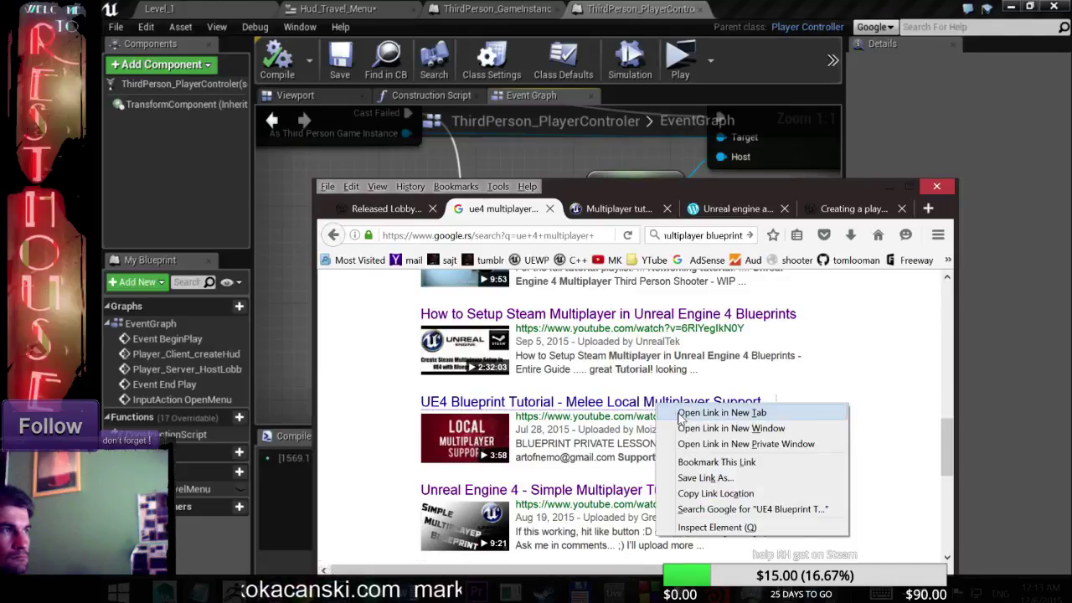
{"action": "left_click", "coordinate": [680, 413]}
{"action": "scroll", "coordinate": [653, 377], "scroll_direction": "down", "scroll_amount": 6}
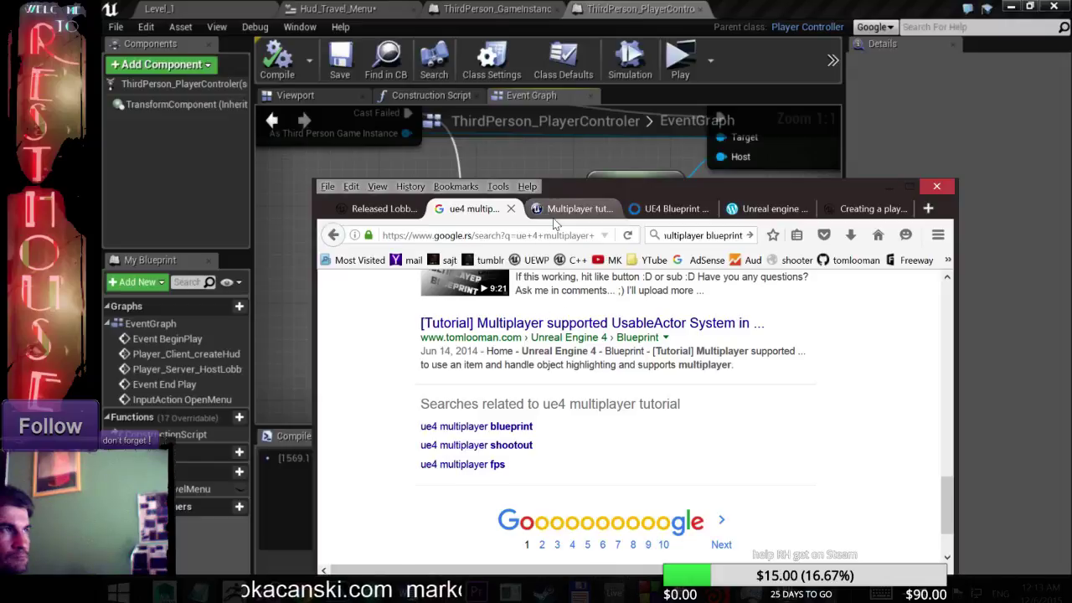
- Read the AnswerHub answer and open its recommended '1 - Networking Basics' YouTube tutorial
{"action": "left_click", "coordinate": [580, 209]}
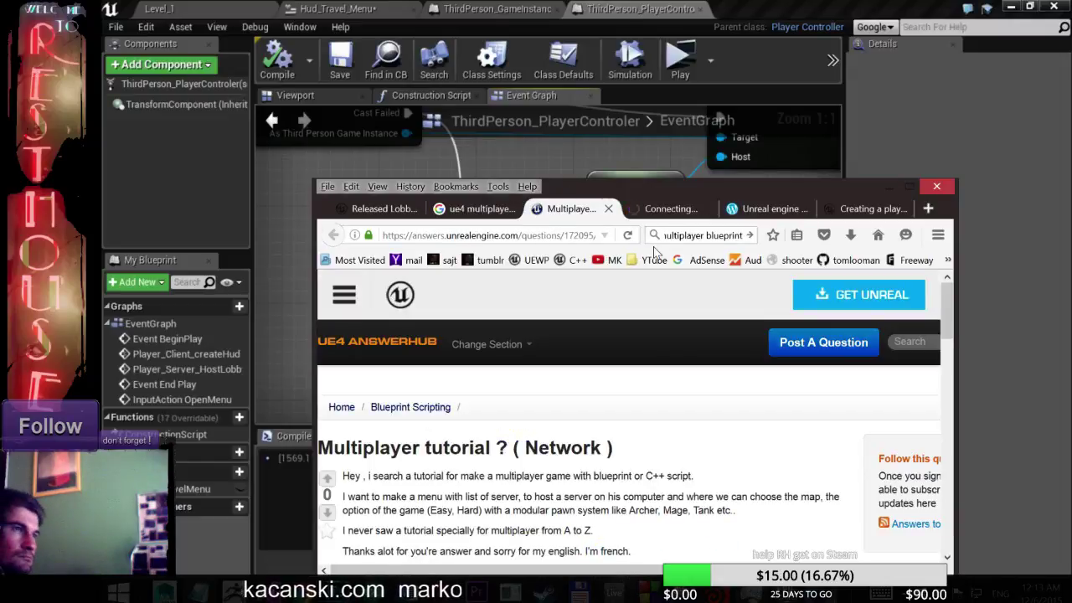
{"action": "scroll", "coordinate": [656, 417], "scroll_direction": "down", "scroll_amount": 3}
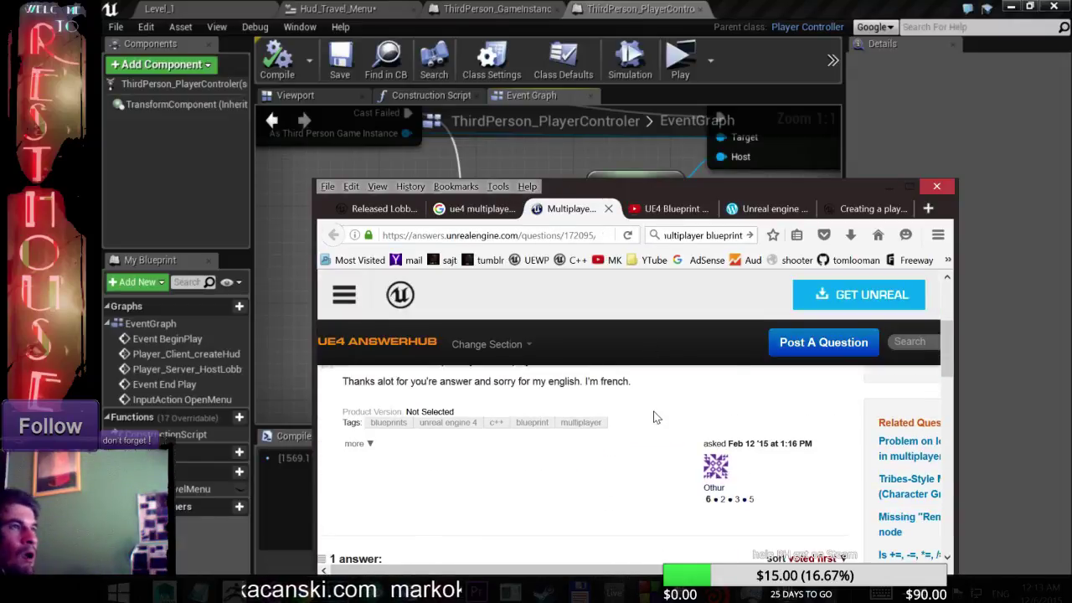
{"action": "scroll", "coordinate": [654, 402], "scroll_direction": "down", "scroll_amount": 2}
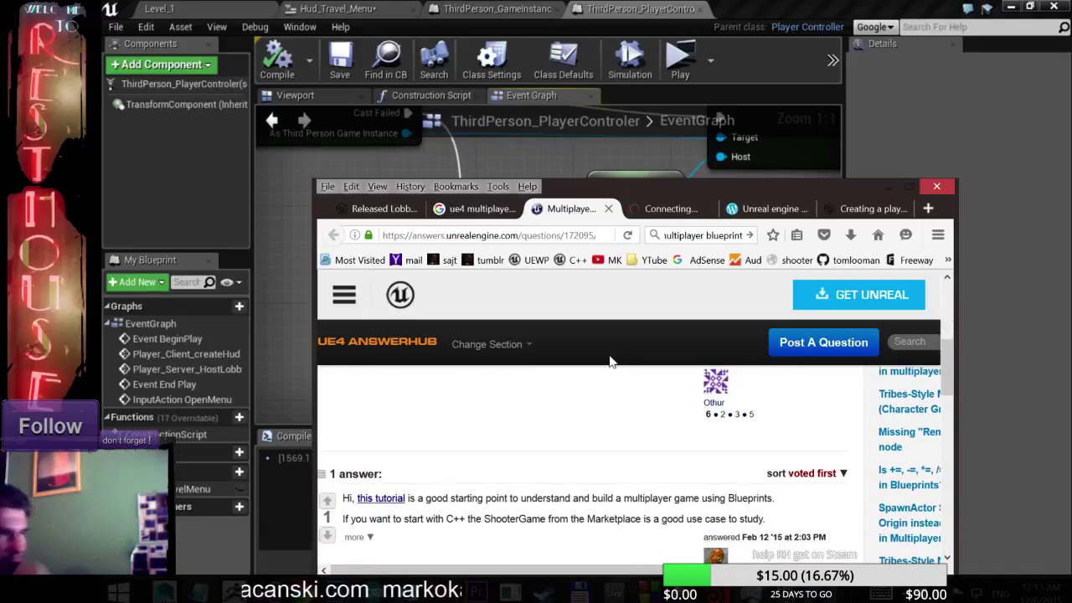
{"action": "scroll", "coordinate": [586, 419], "scroll_direction": "down", "scroll_amount": 2}
{"action": "scroll", "coordinate": [553, 478], "scroll_direction": "up", "scroll_amount": 2}
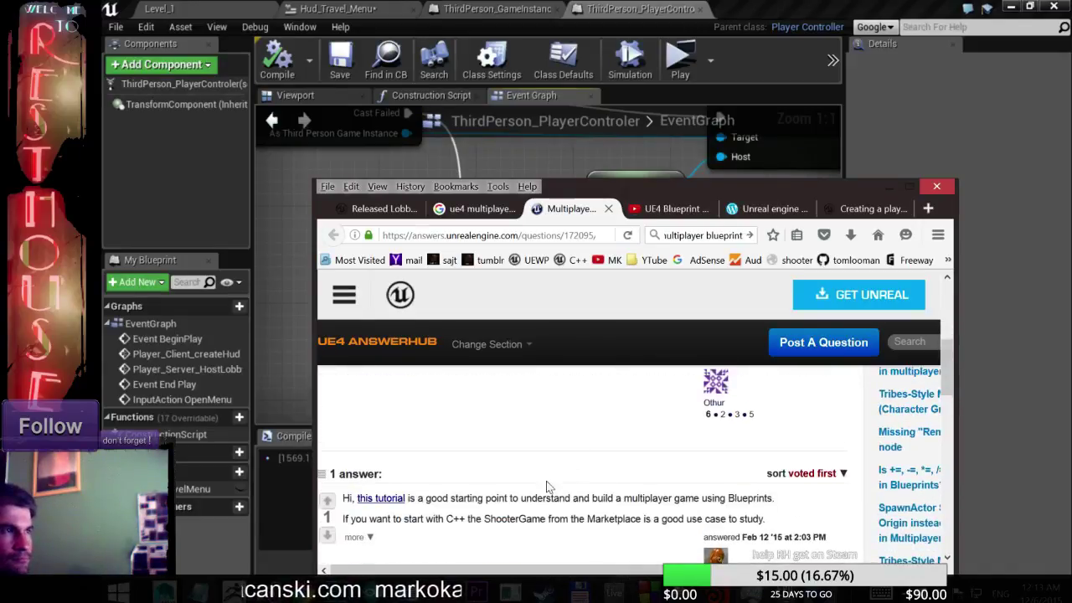
{"action": "left_click_drag", "start_coordinate": [519, 497], "coordinate": [608, 498]}
{"action": "scroll", "coordinate": [512, 472], "scroll_direction": "down", "scroll_amount": 2}
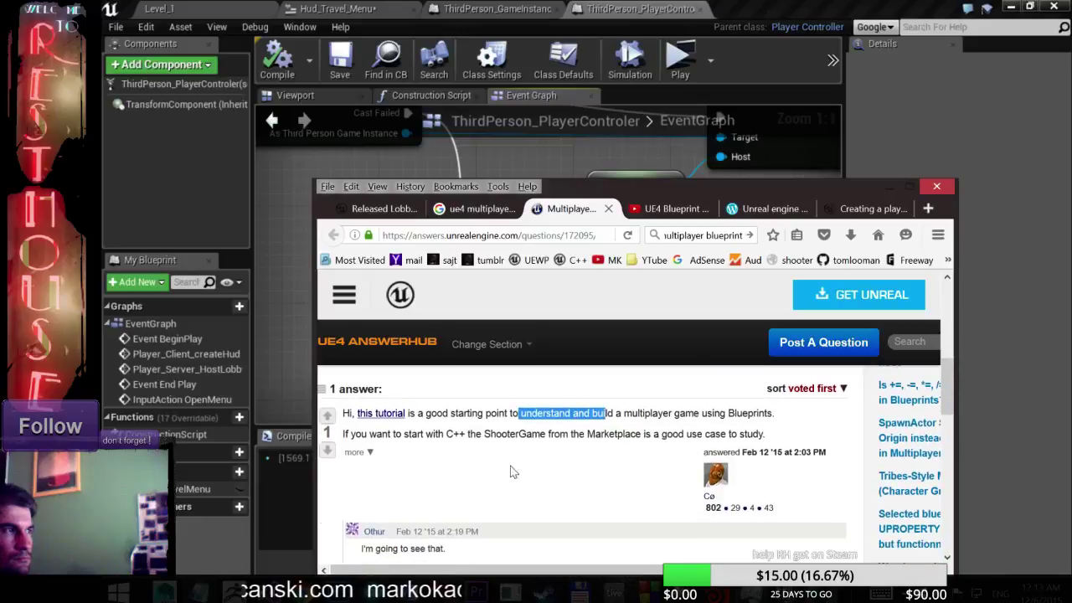
{"action": "middle_click", "coordinate": [381, 413]}
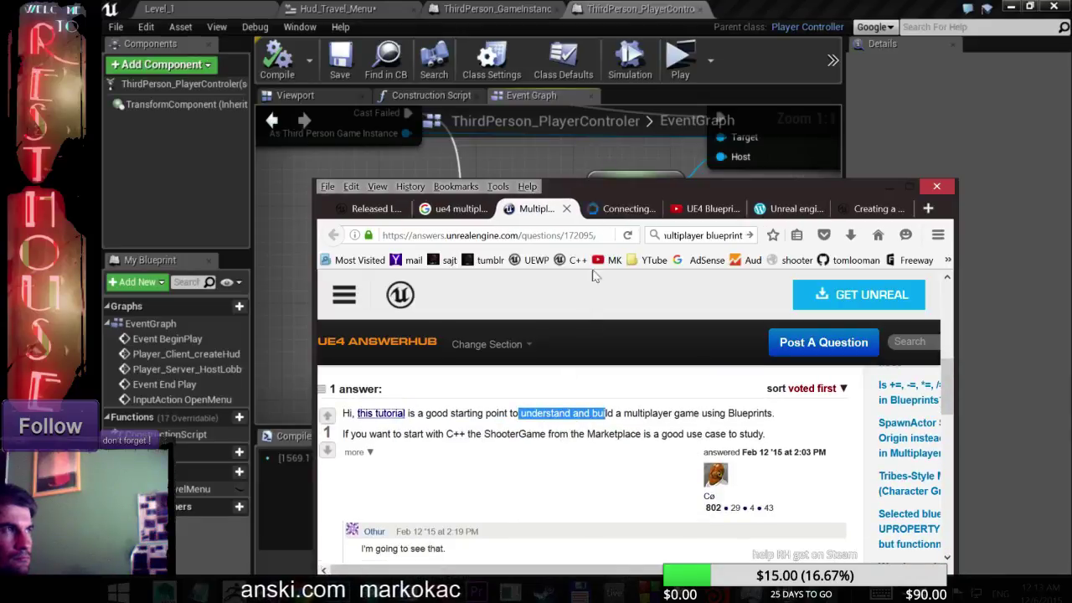
{"action": "left_click", "coordinate": [616, 214]}
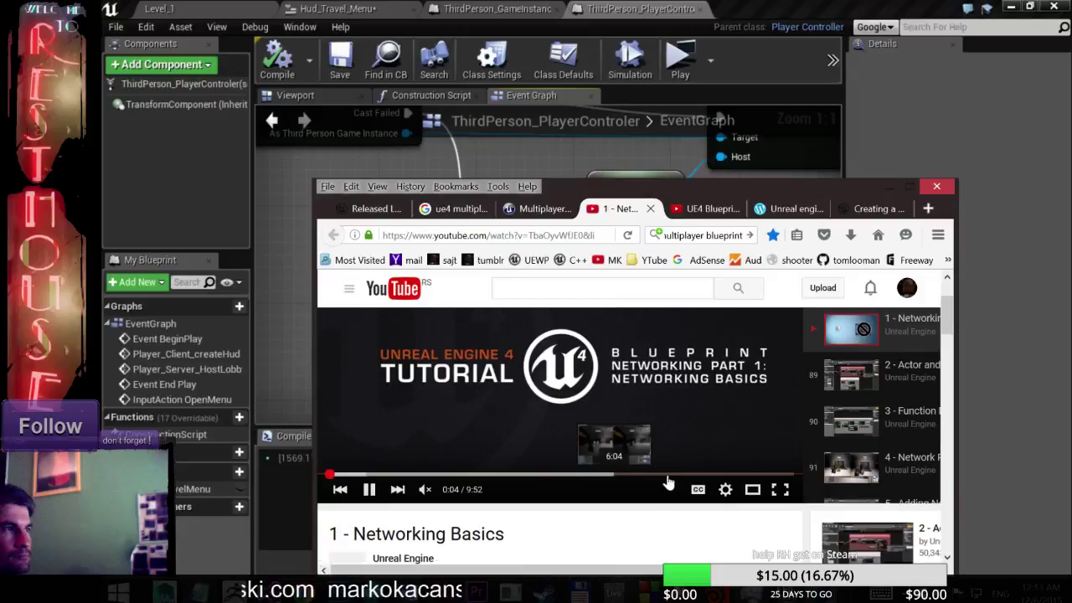
- Jump the Networking Basics video to 6:04 and look through the related videos
{"action": "left_click", "coordinate": [614, 475]}
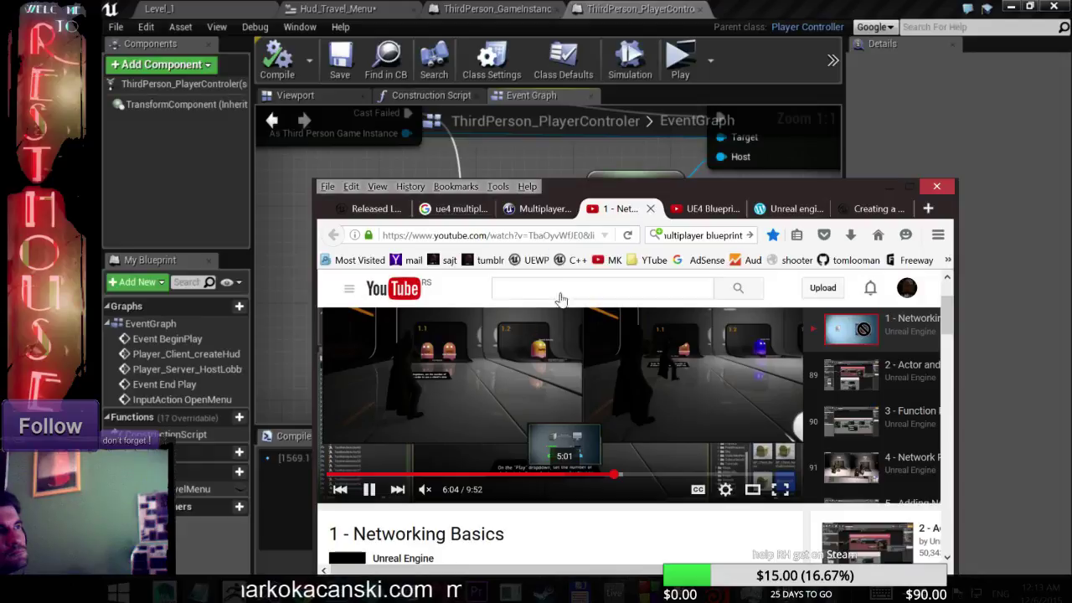
{"action": "scroll", "coordinate": [590, 393], "scroll_direction": "down", "scroll_amount": 3}
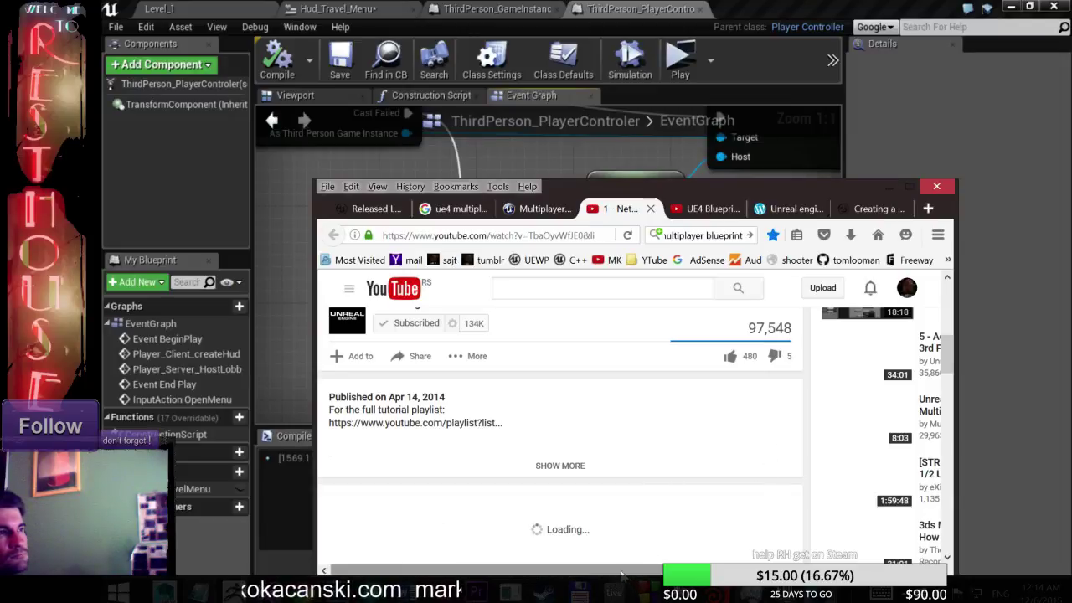
{"action": "left_click", "coordinate": [731, 568]}
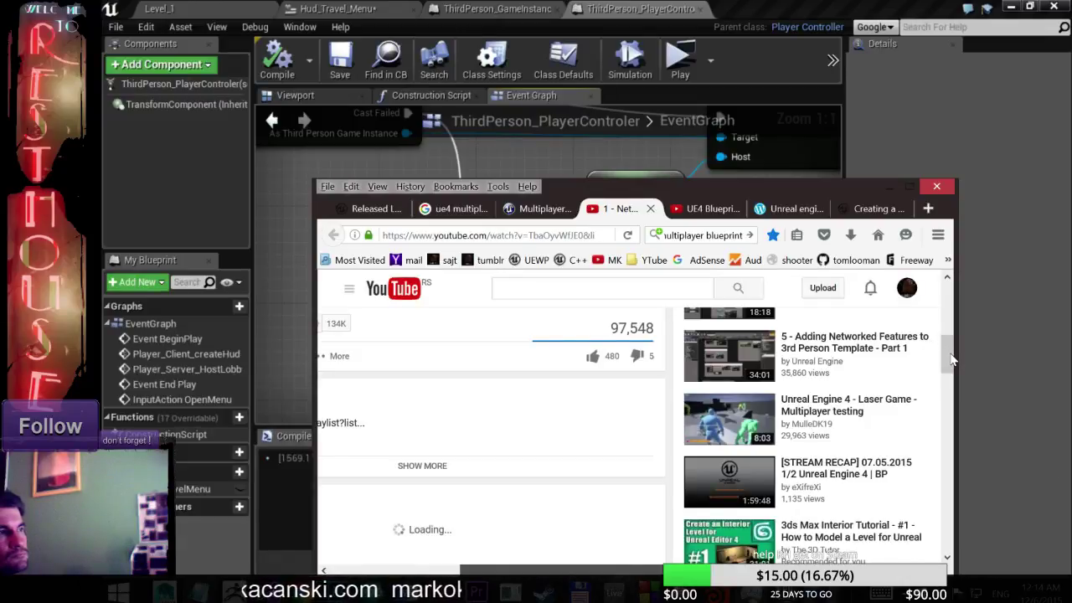
{"action": "scroll", "coordinate": [950, 360], "scroll_direction": "down", "scroll_amount": 2}
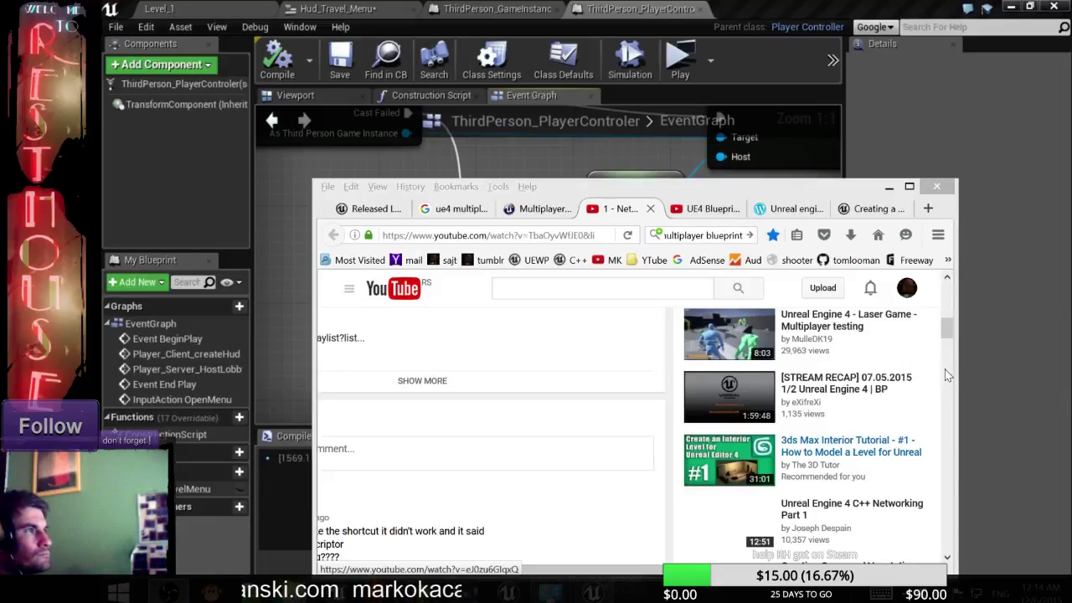
{"action": "scroll", "coordinate": [950, 337], "scroll_direction": "down", "scroll_amount": 3}
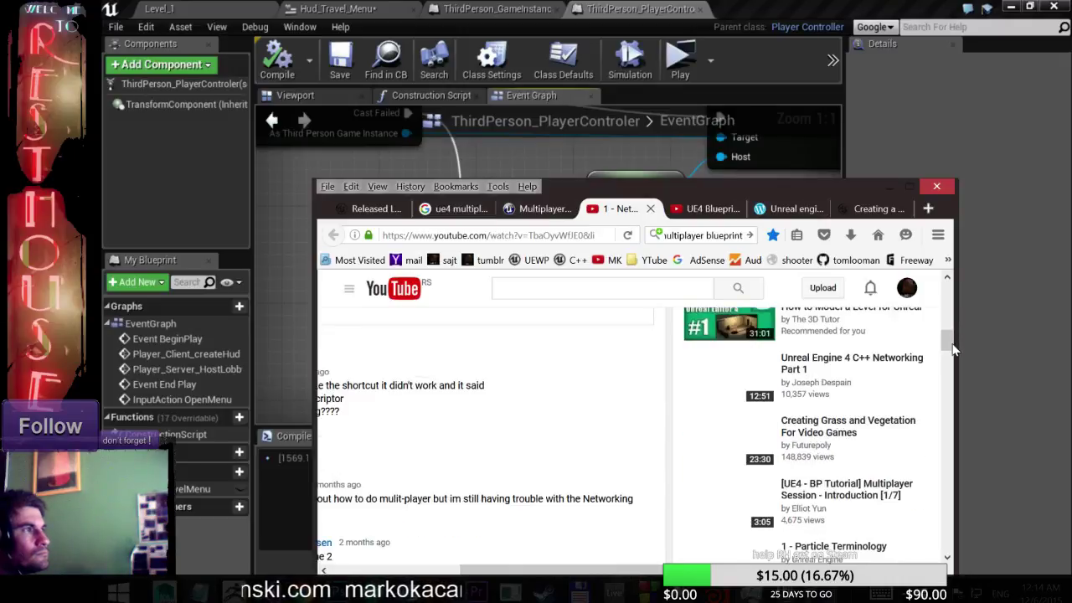
{"action": "scroll", "coordinate": [949, 350], "scroll_direction": "up", "scroll_amount": 4}
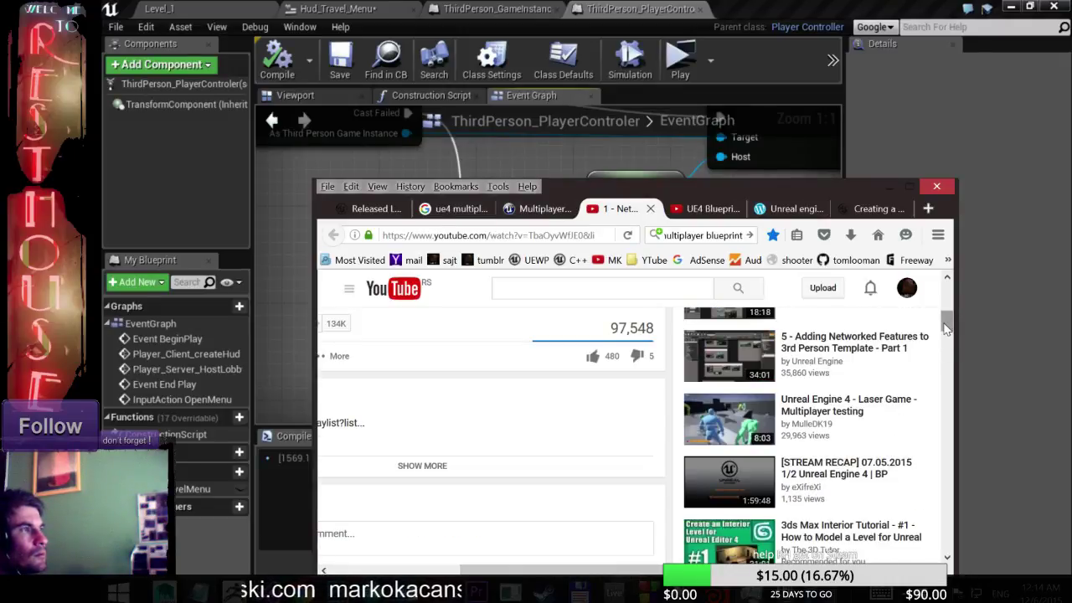
{"action": "mouse_move", "coordinate": [946, 327]}
{"action": "left_mouse_down"}
{"action": "mouse_move", "coordinate": [946, 314]}
{"action": "mouse_move", "coordinate": [963, 350]}
{"action": "left_mouse_up"}
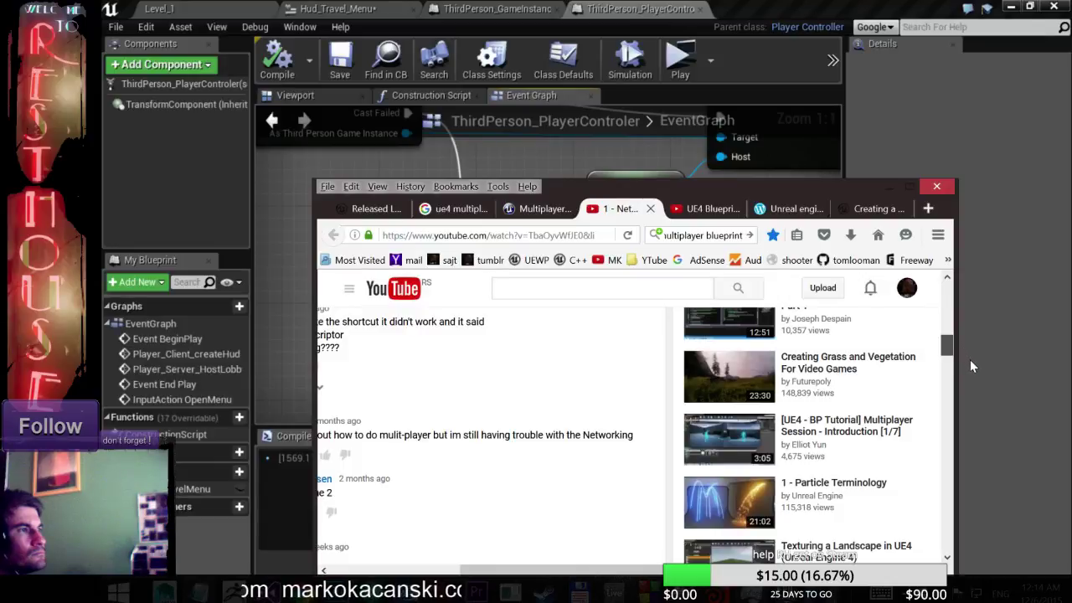
- Skim the video's comments, then minimize Firefox to reveal the PlayerController EventGraph
{"action": "scroll", "coordinate": [953, 346], "scroll_direction": "down", "scroll_amount": 1}
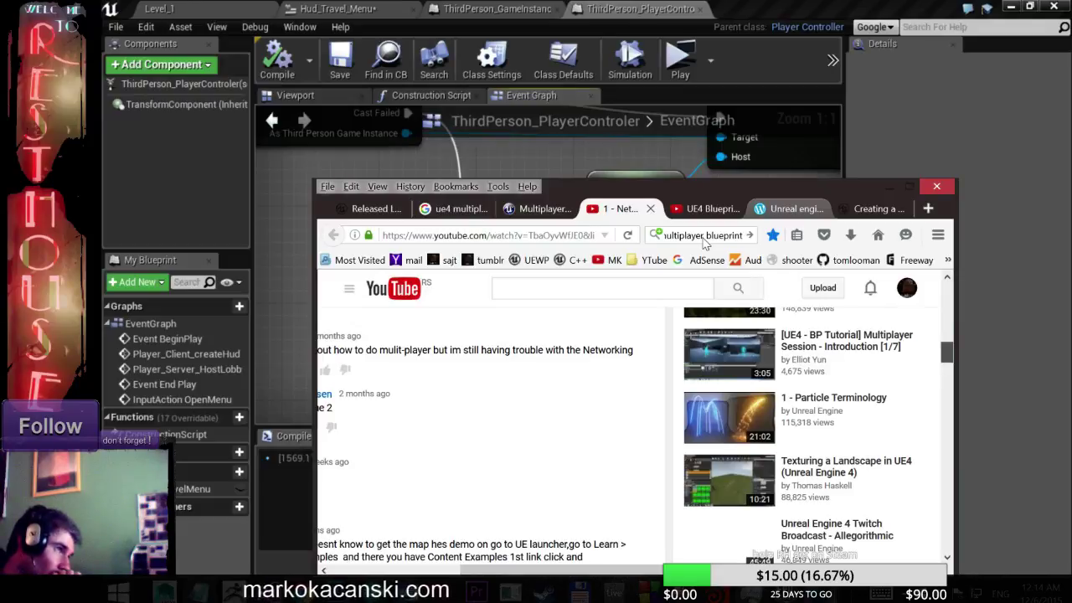
{"action": "scroll", "coordinate": [490, 436], "scroll_direction": "down", "scroll_amount": 3}
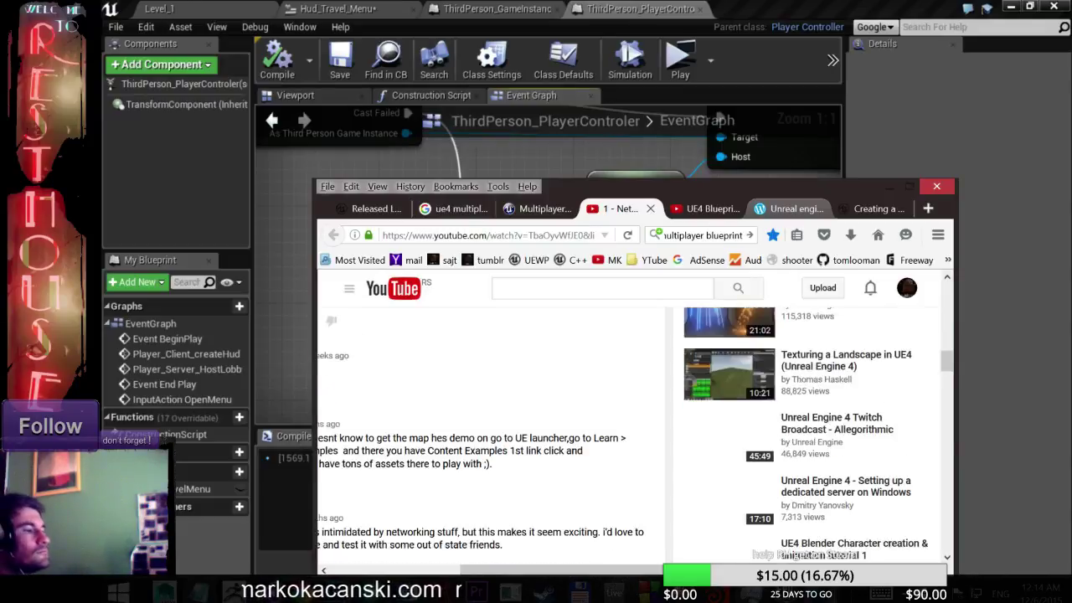
{"action": "left_click", "coordinate": [787, 208]}
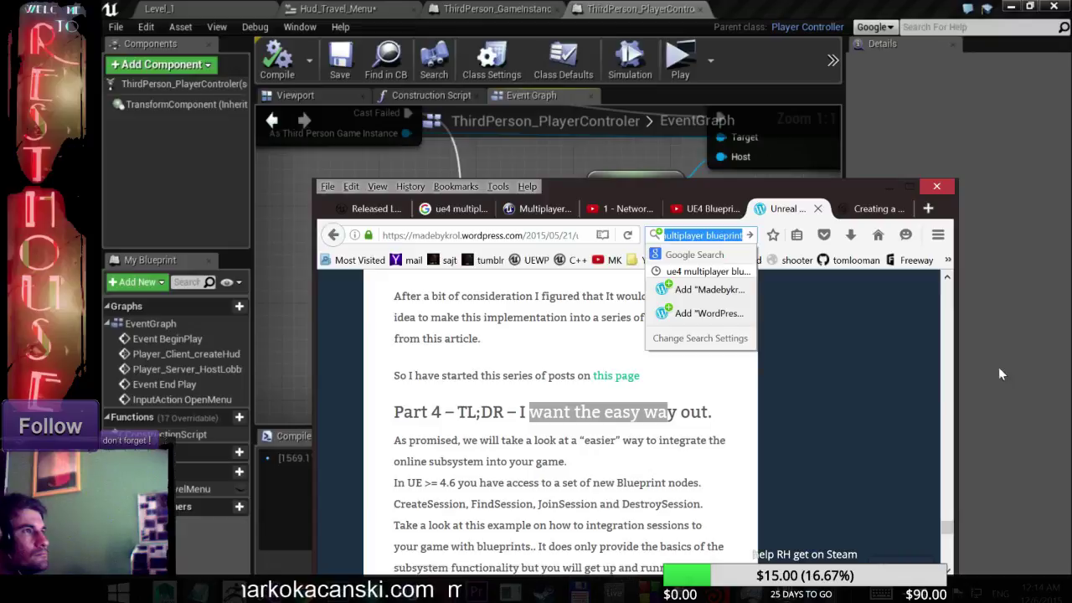
{"action": "left_click", "coordinate": [885, 185]}
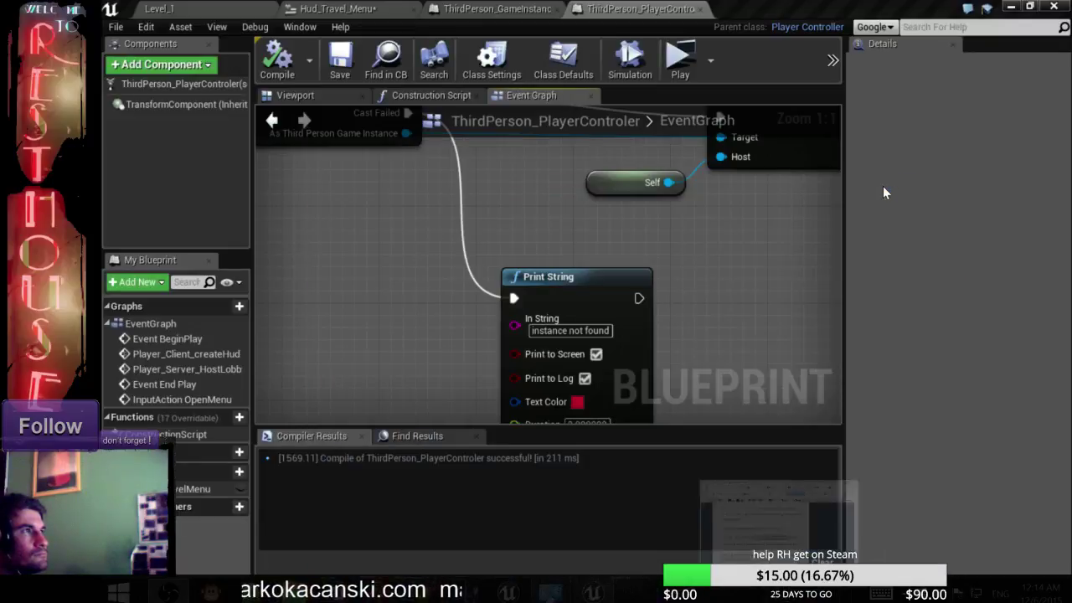